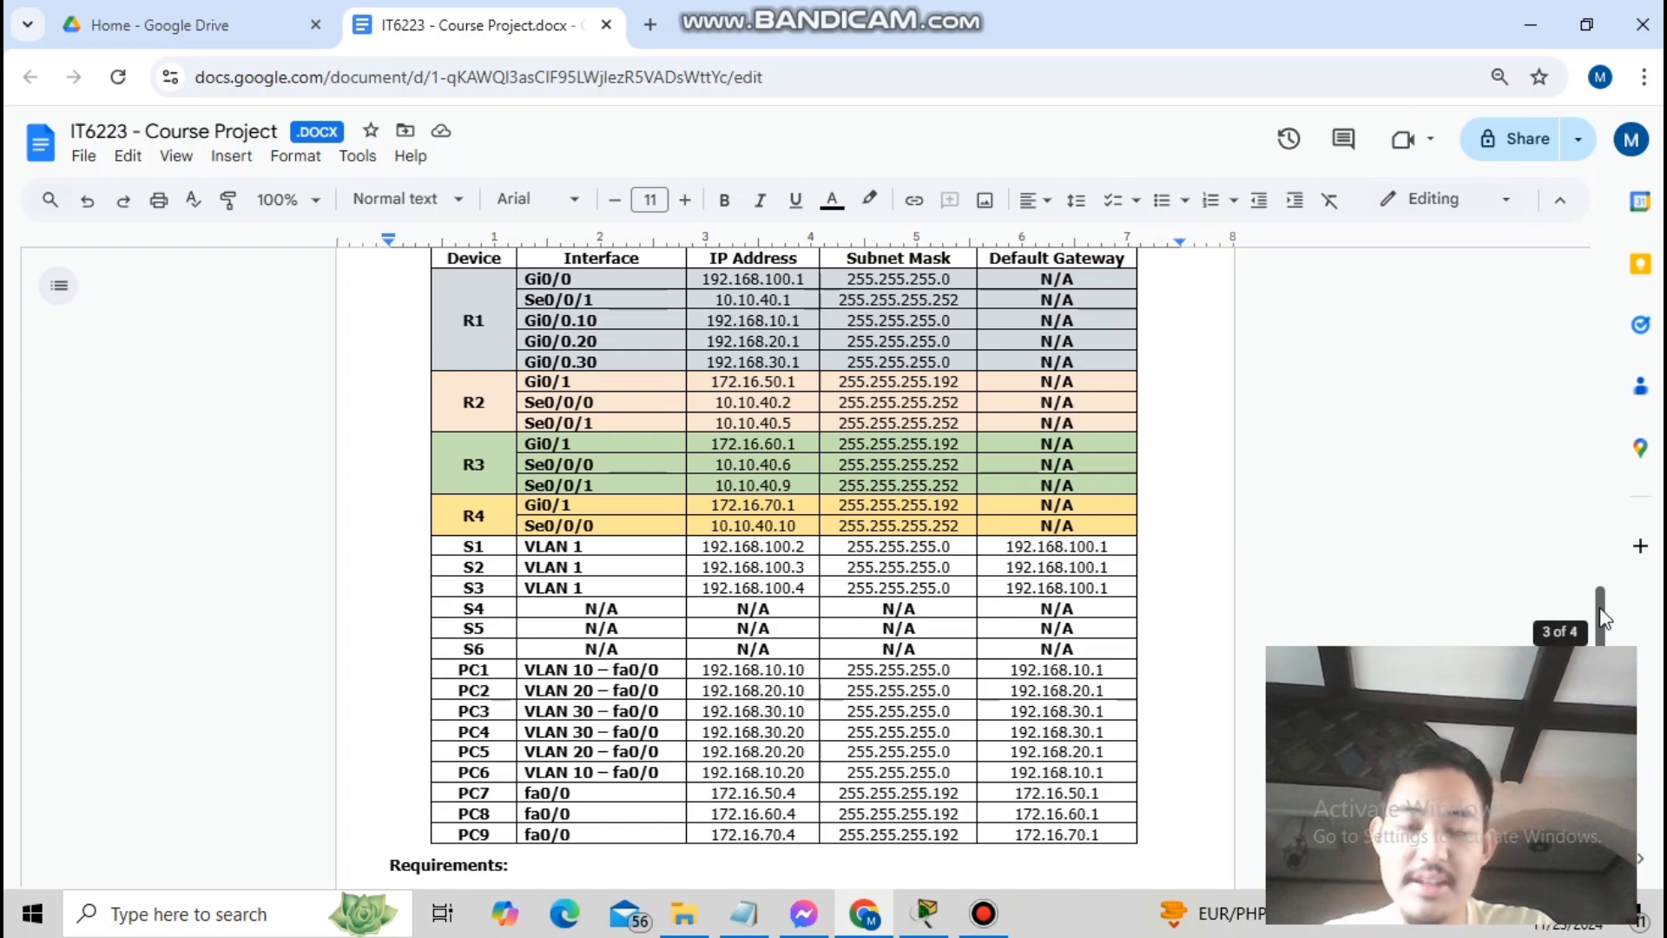
- Scroll from the report's addressing table up to the network diagram, then bring up the four-router Packet Tracer topology
scroll(1608, 613, "up", 1)
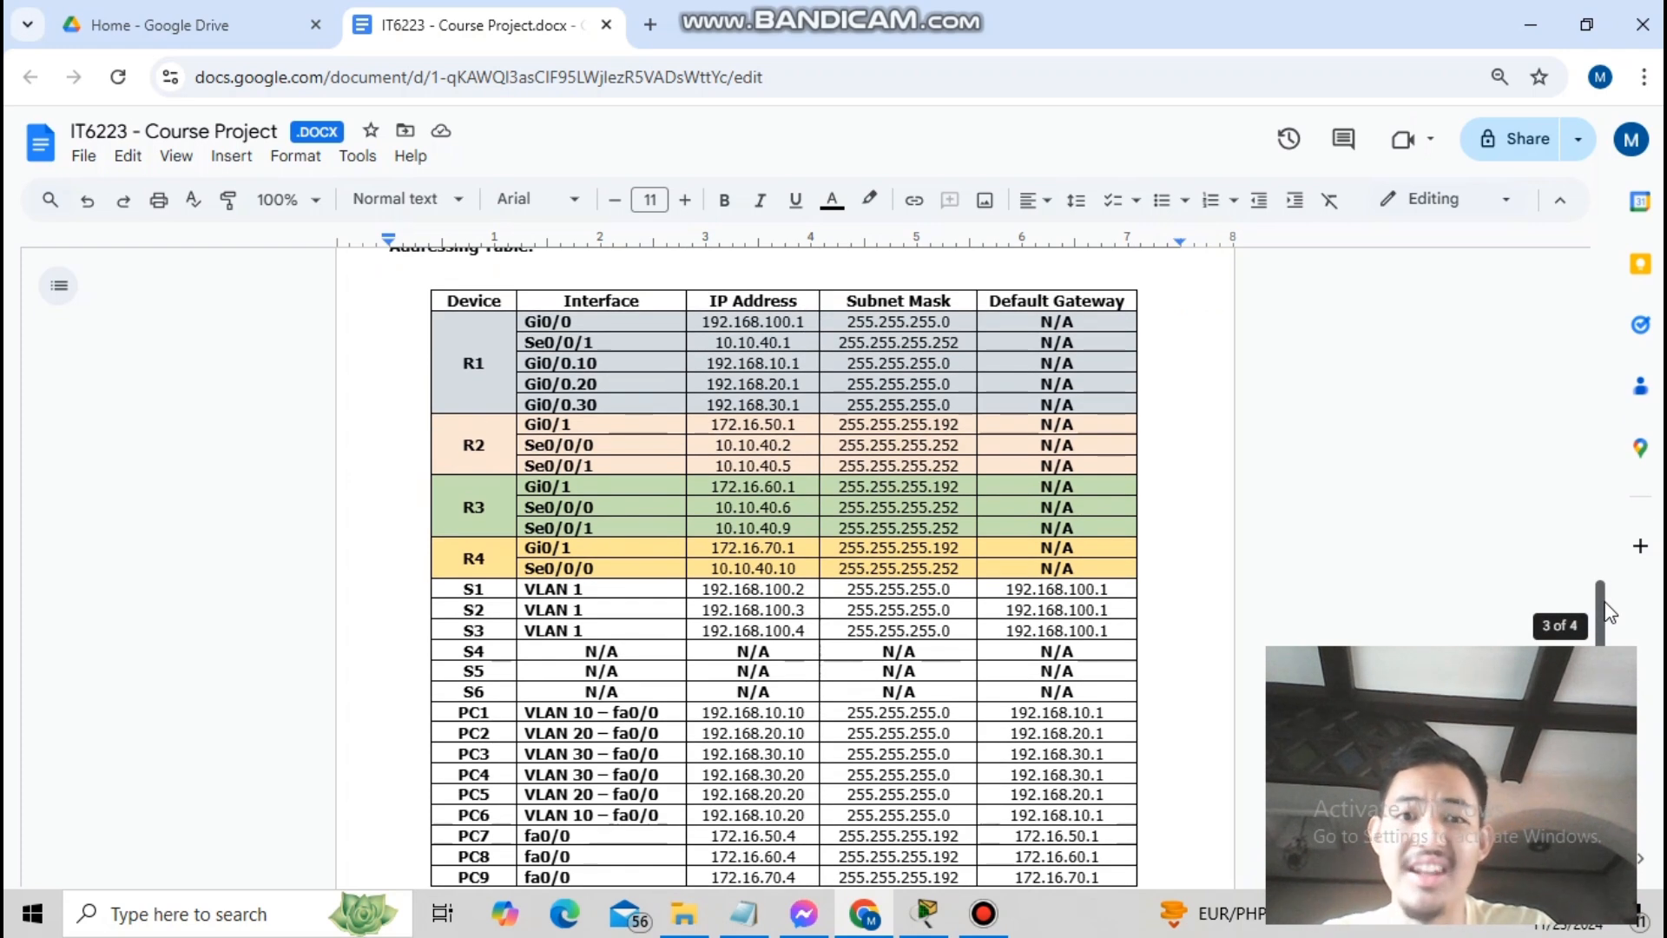
left_click_drag(1607, 612, 1613, 521)
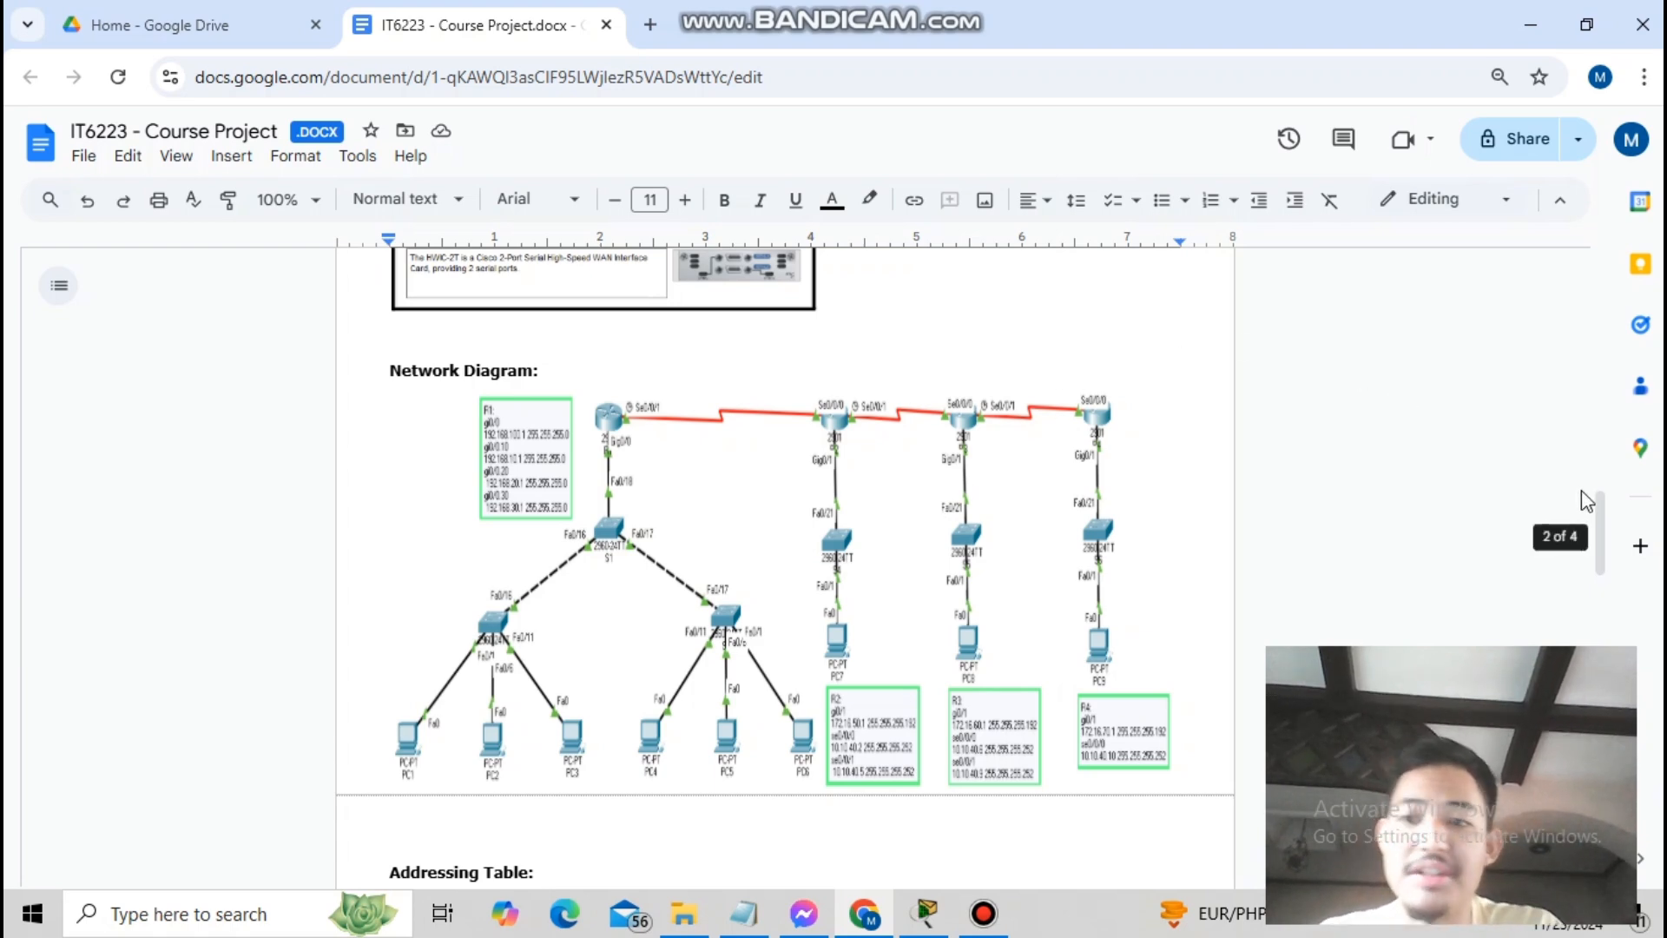
left_click(914, 929)
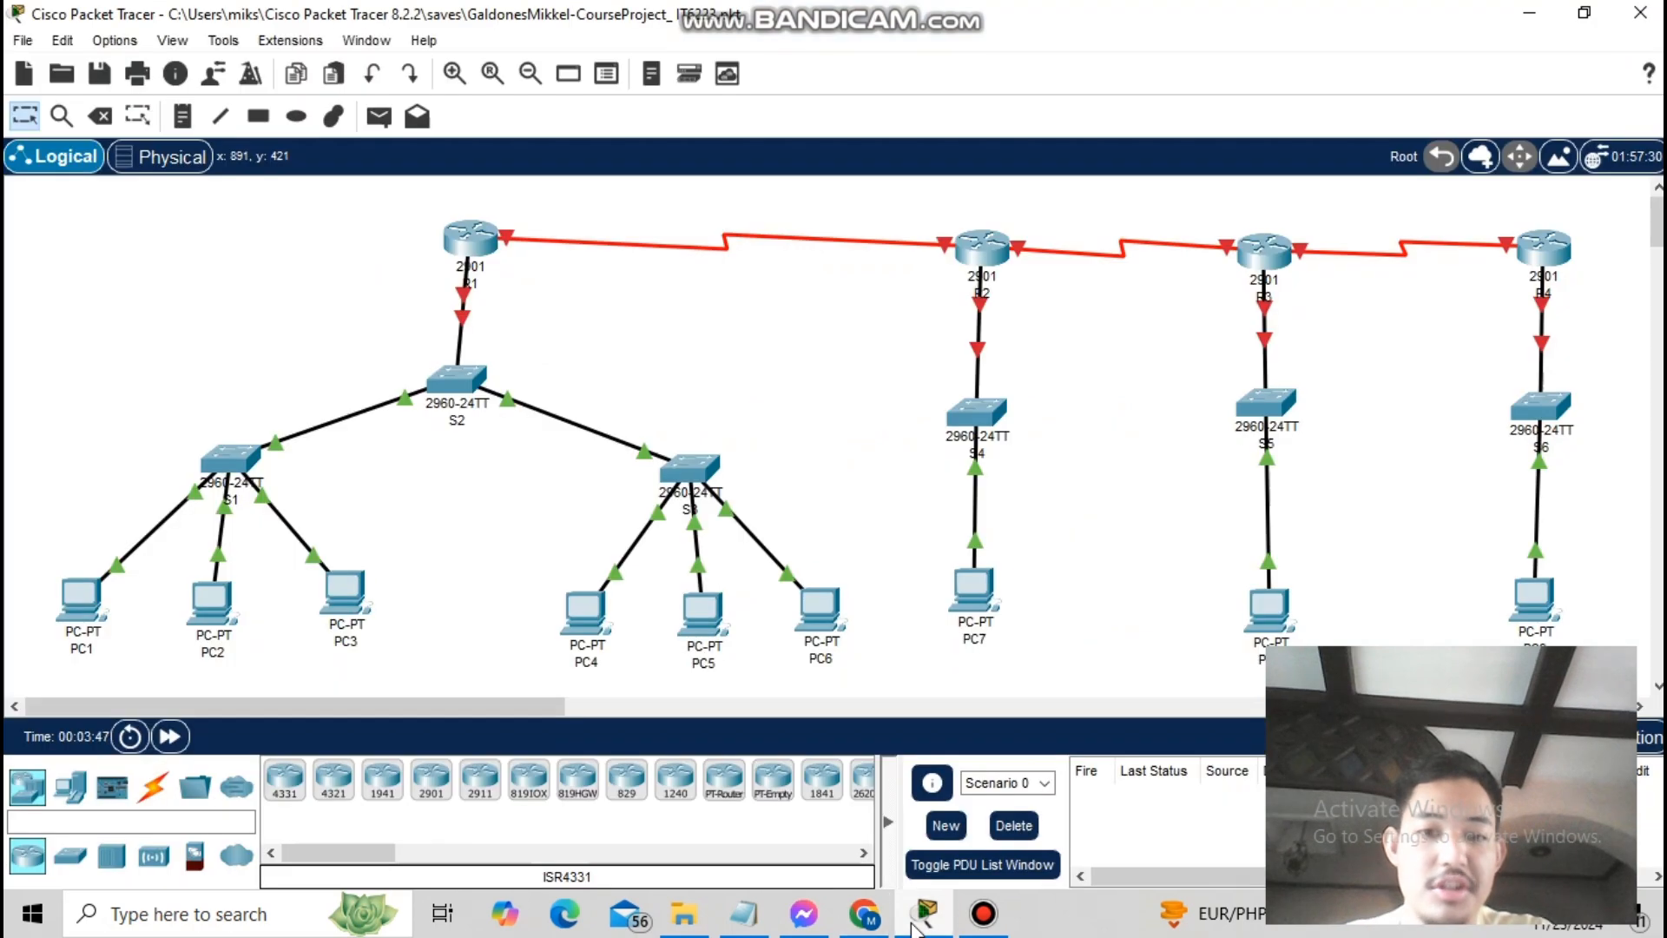
- Bring the Notepad project commands list forward, then return to the Google Docs course project report
left_click(743, 913)
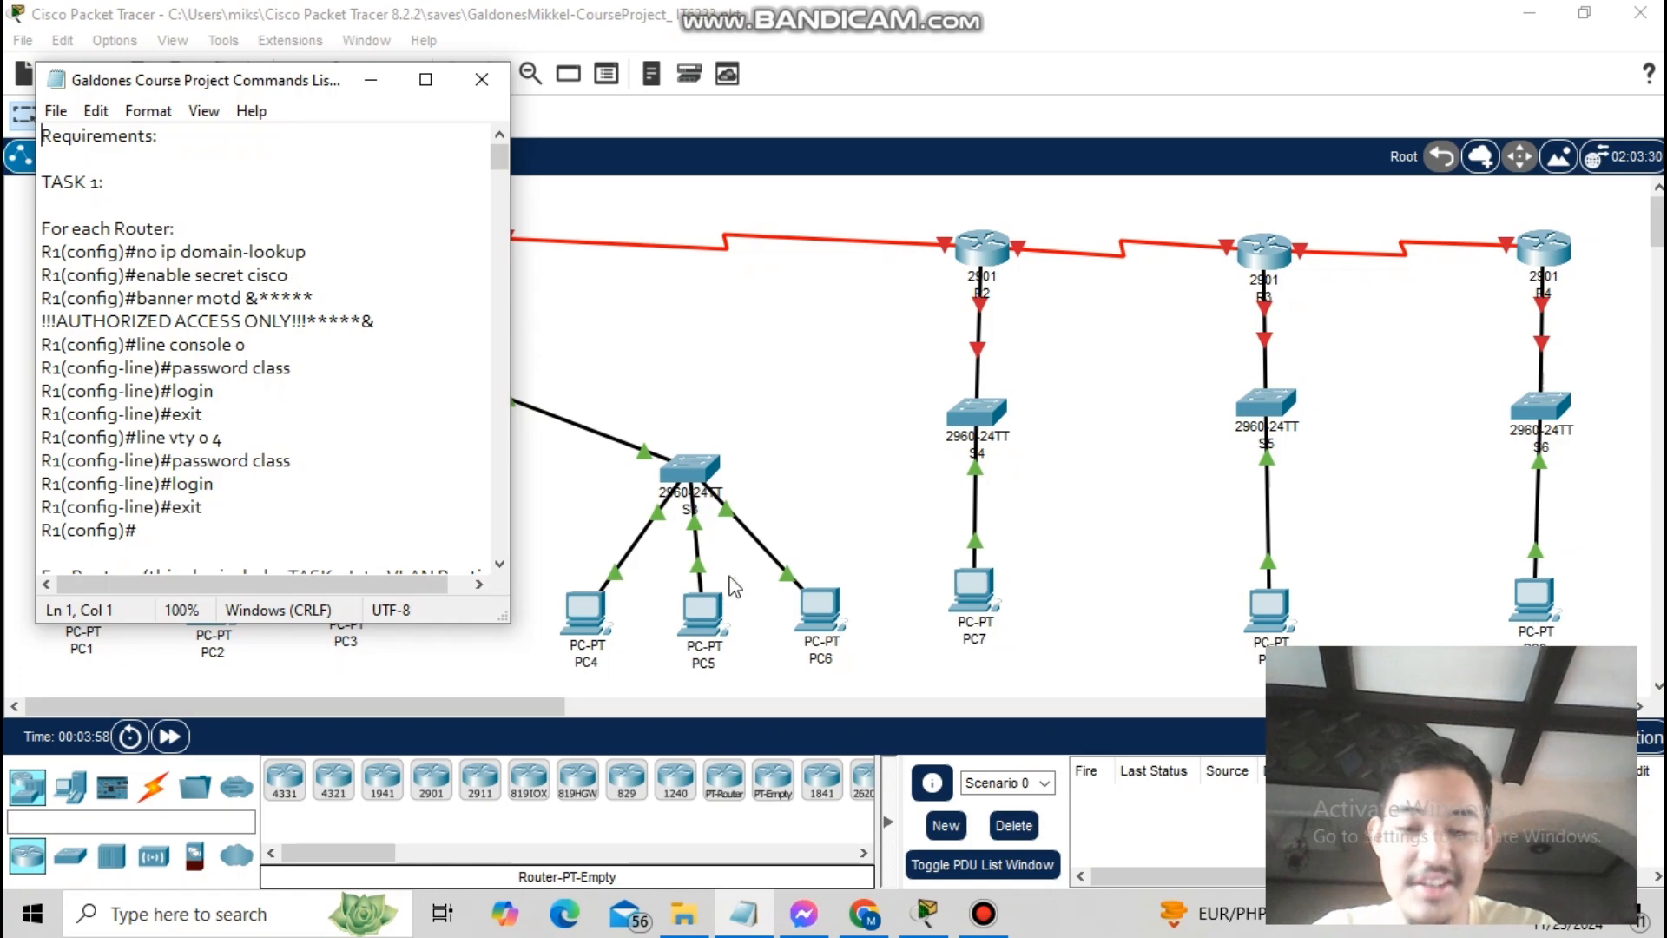
left_click(864, 913)
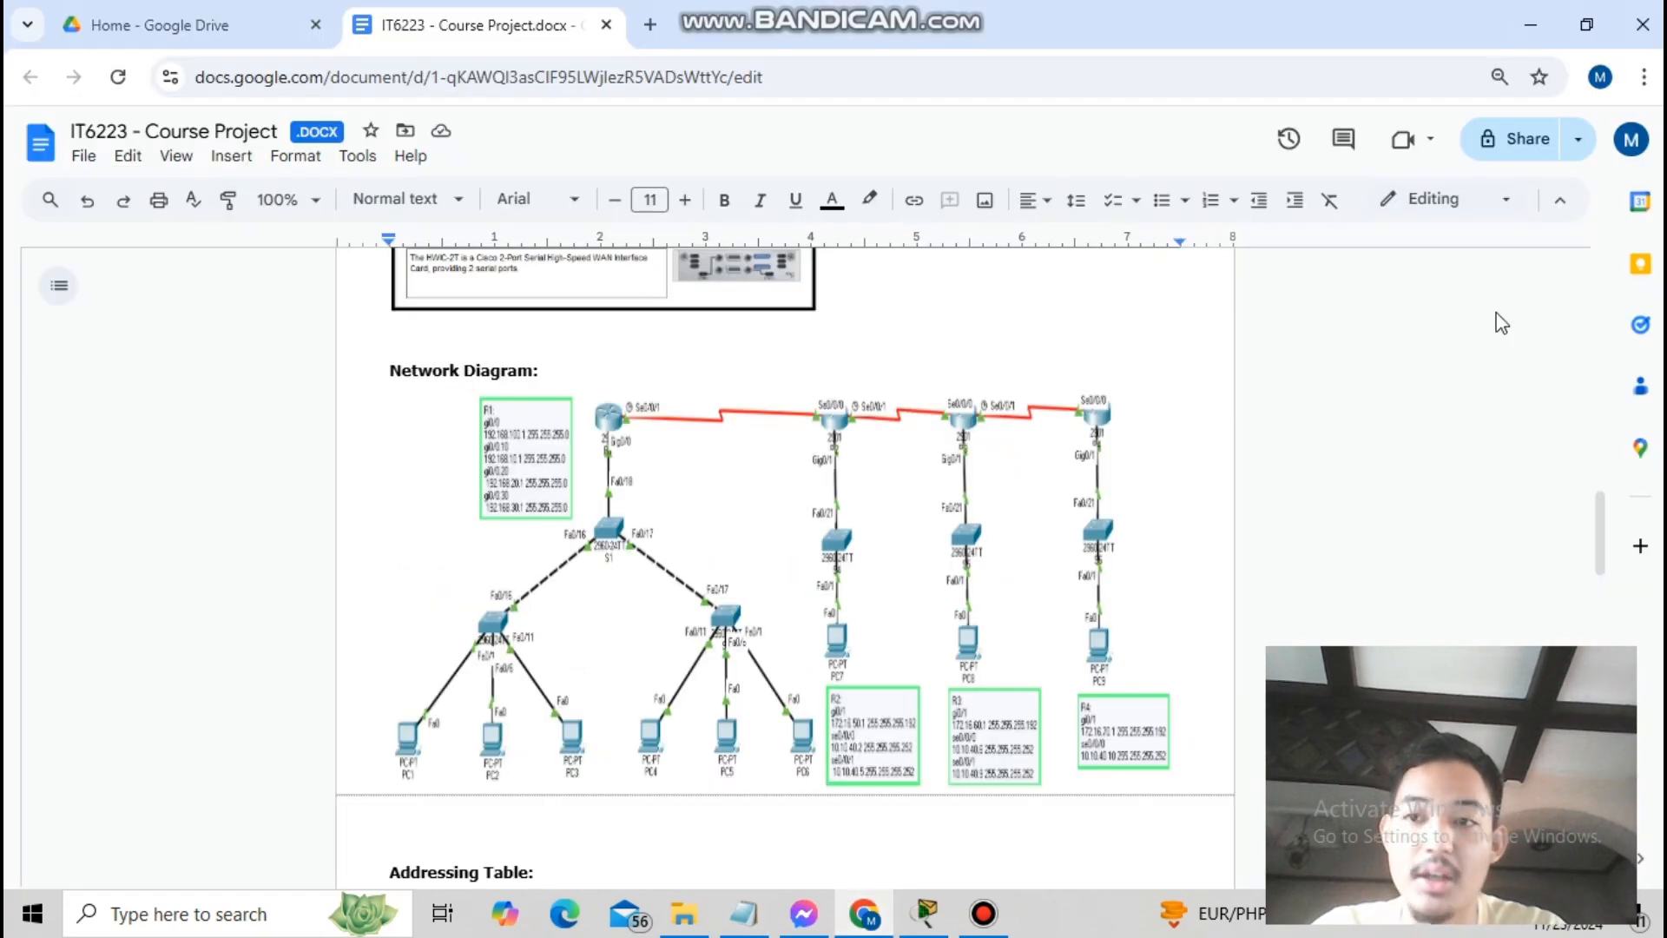
- Scroll through the report's Requirements section covering Tasks 1 to 5
left_click_drag(1601, 510, 1592, 686)
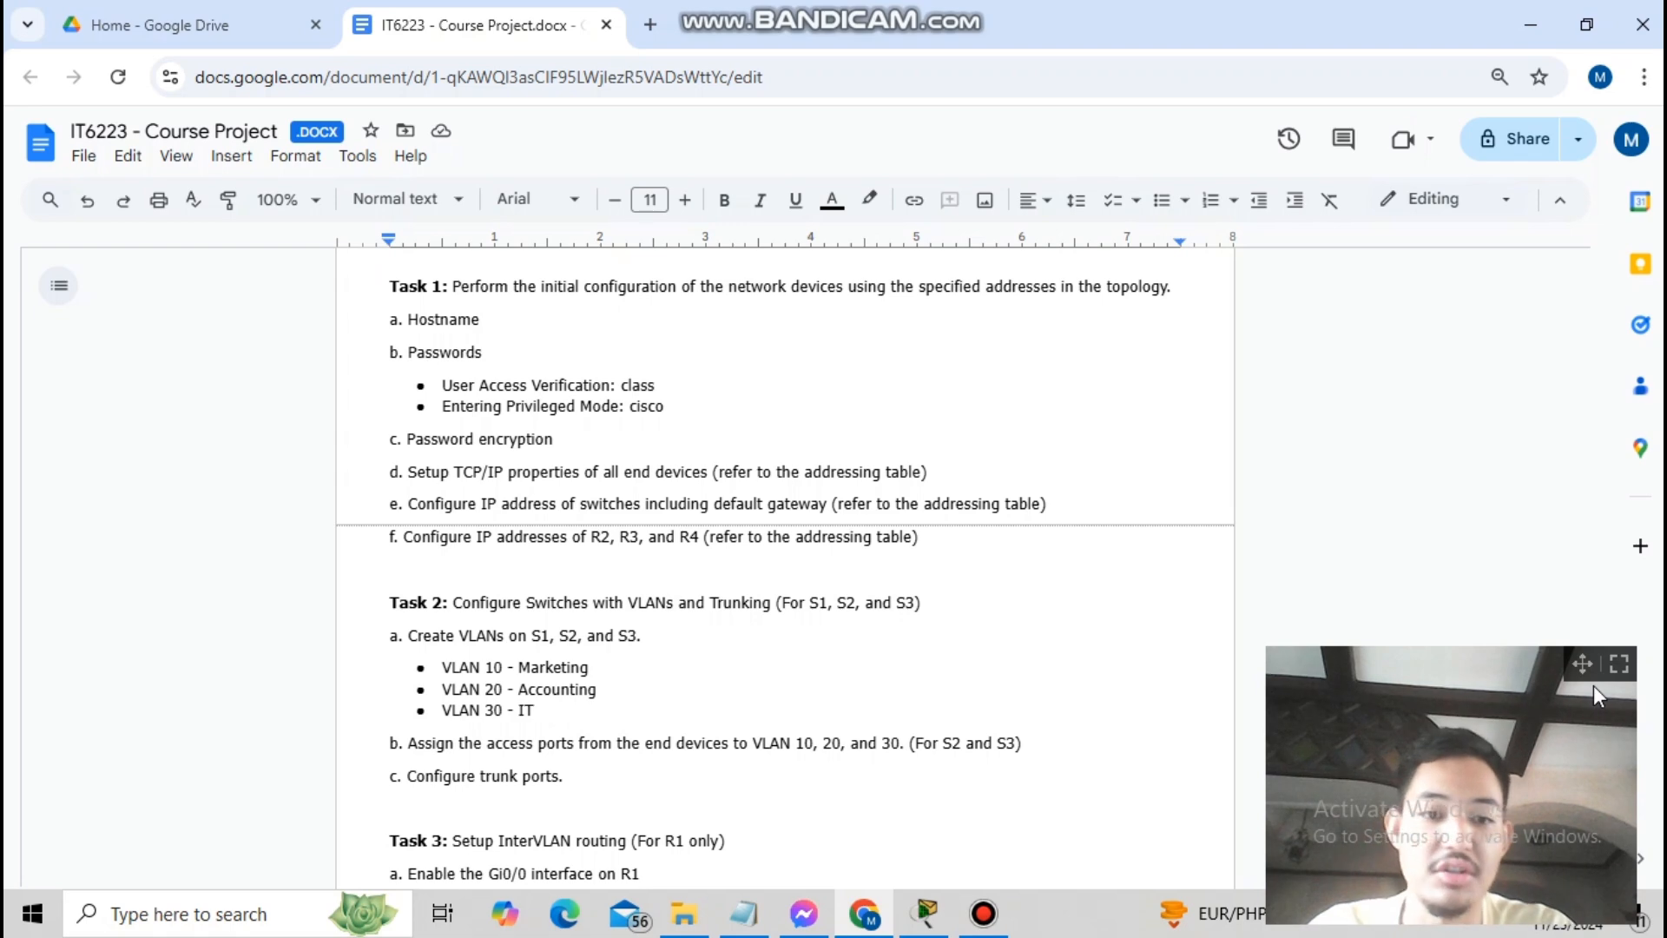
left_click_drag(1593, 685, 1591, 706)
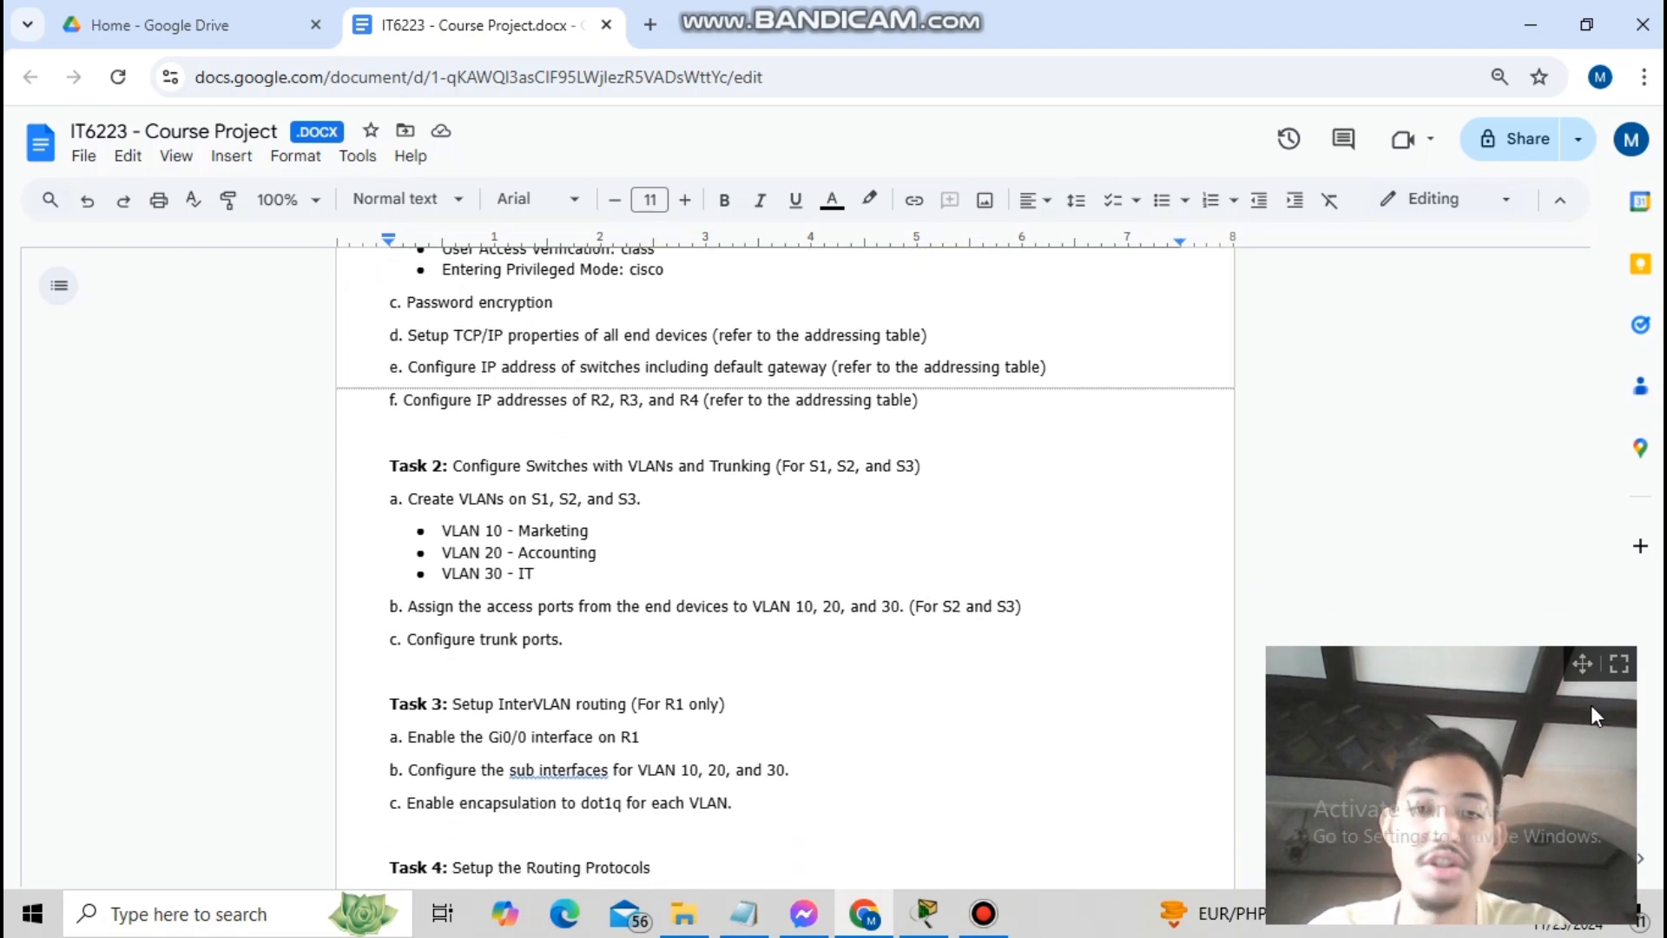
left_click_drag(1591, 706, 1589, 757)
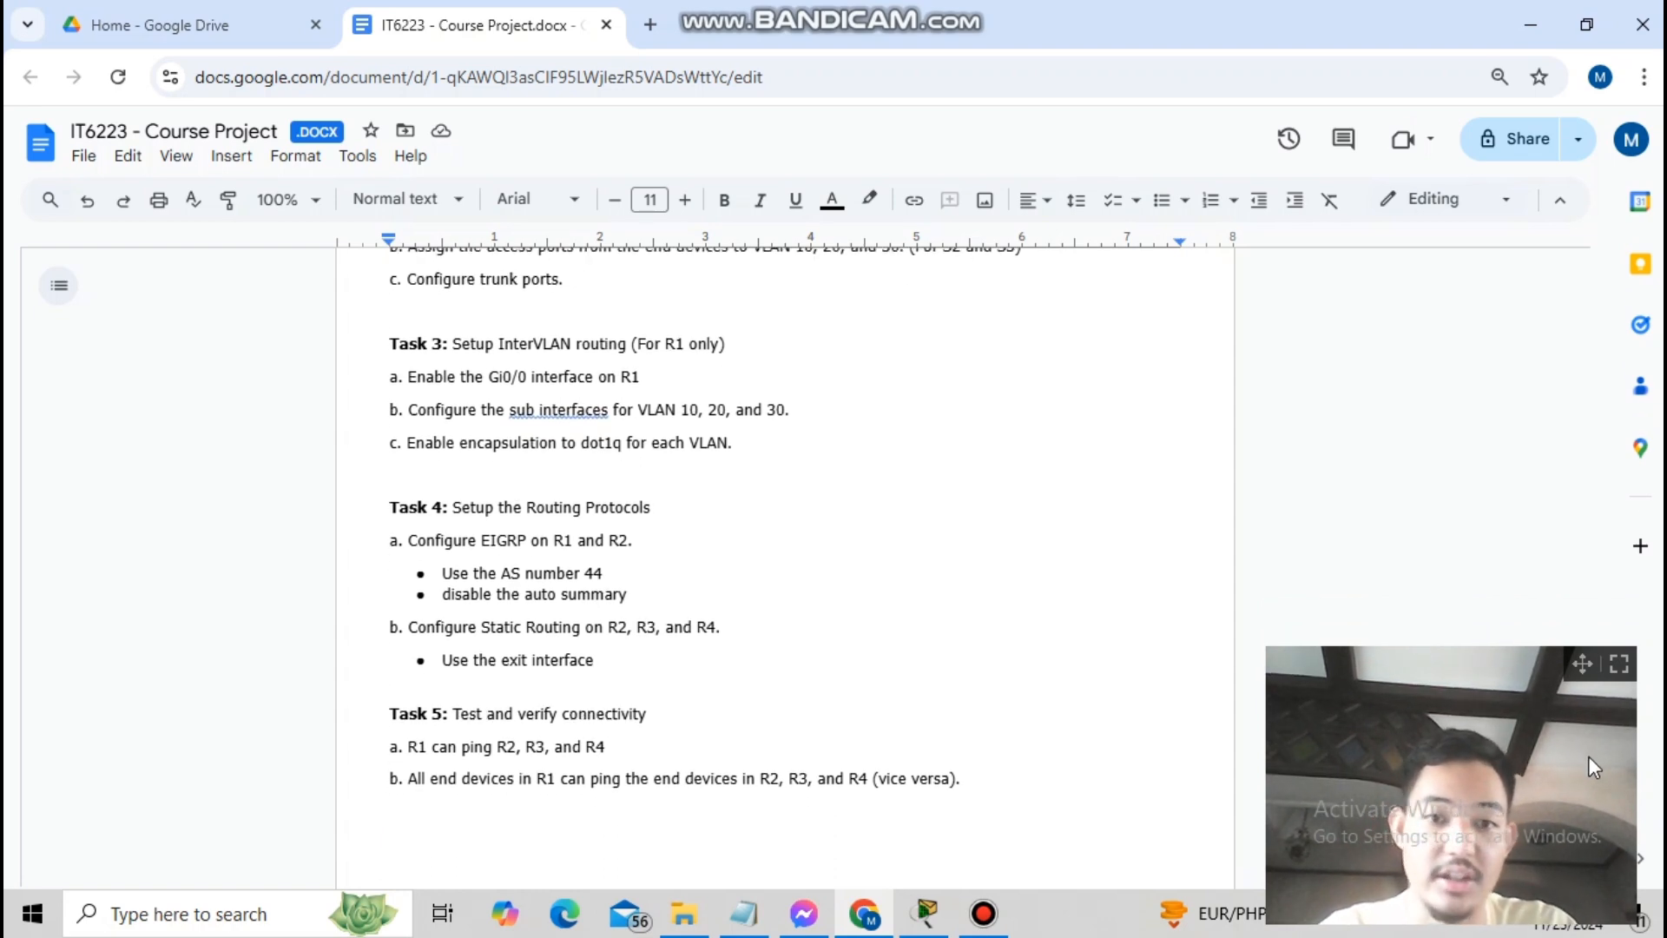
left_click_drag(1587, 756, 1549, 681)
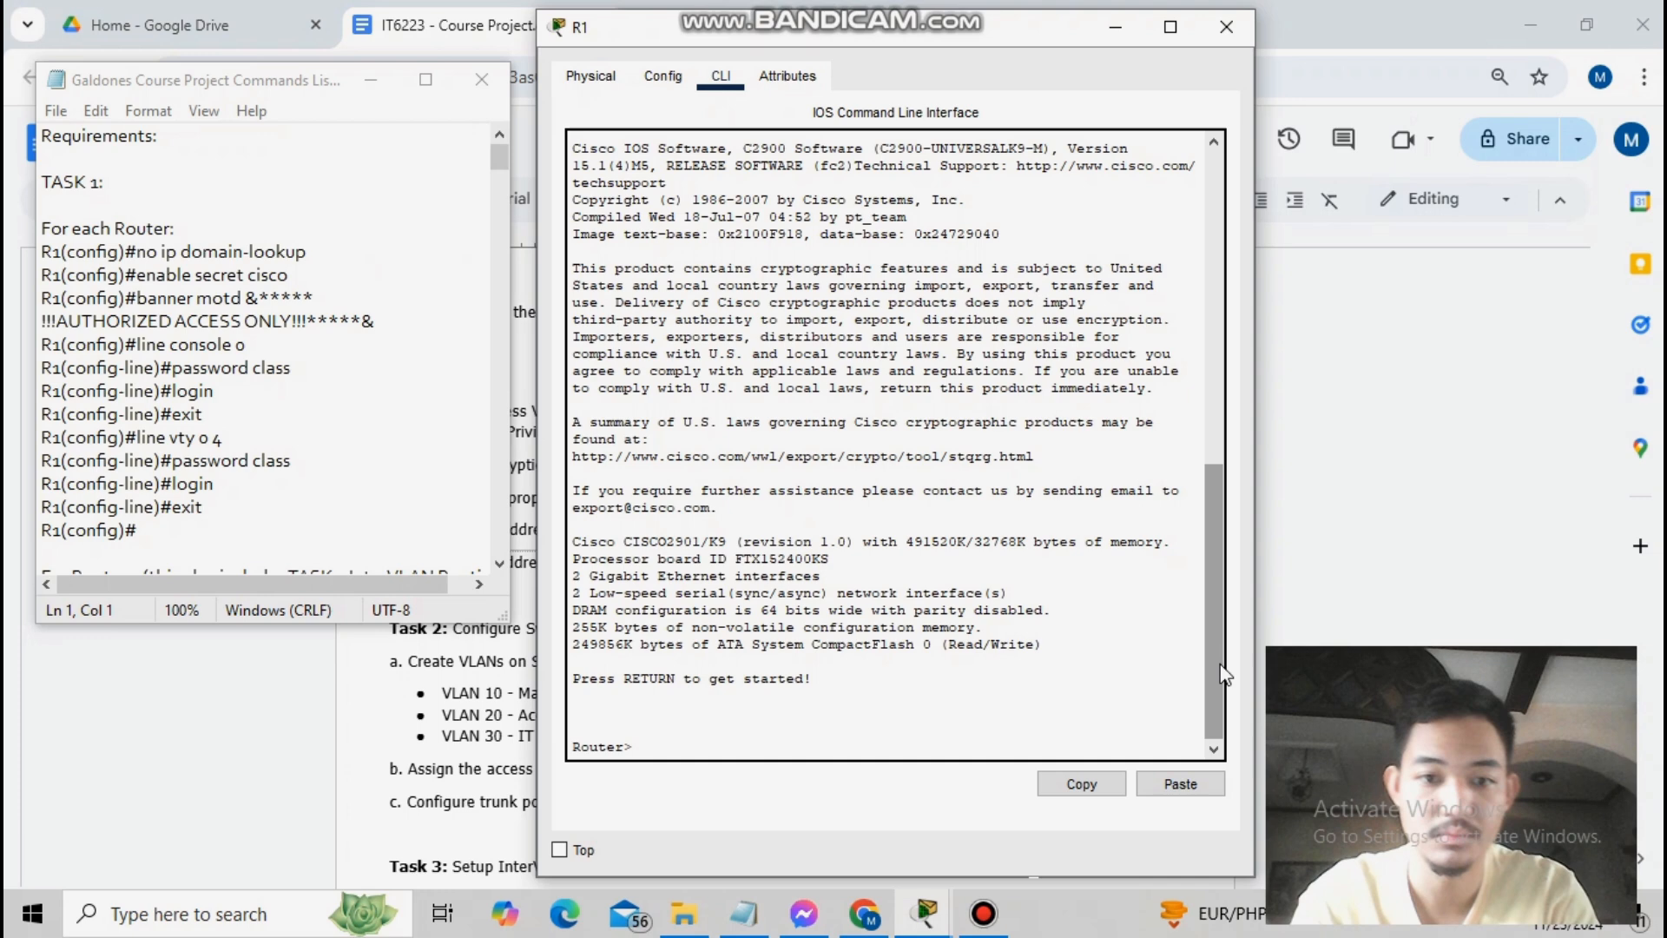
- On R1, disable domain lookup, set the enable secret and the AUTHORIZED ACCESS ONLY login banner
type("enable")
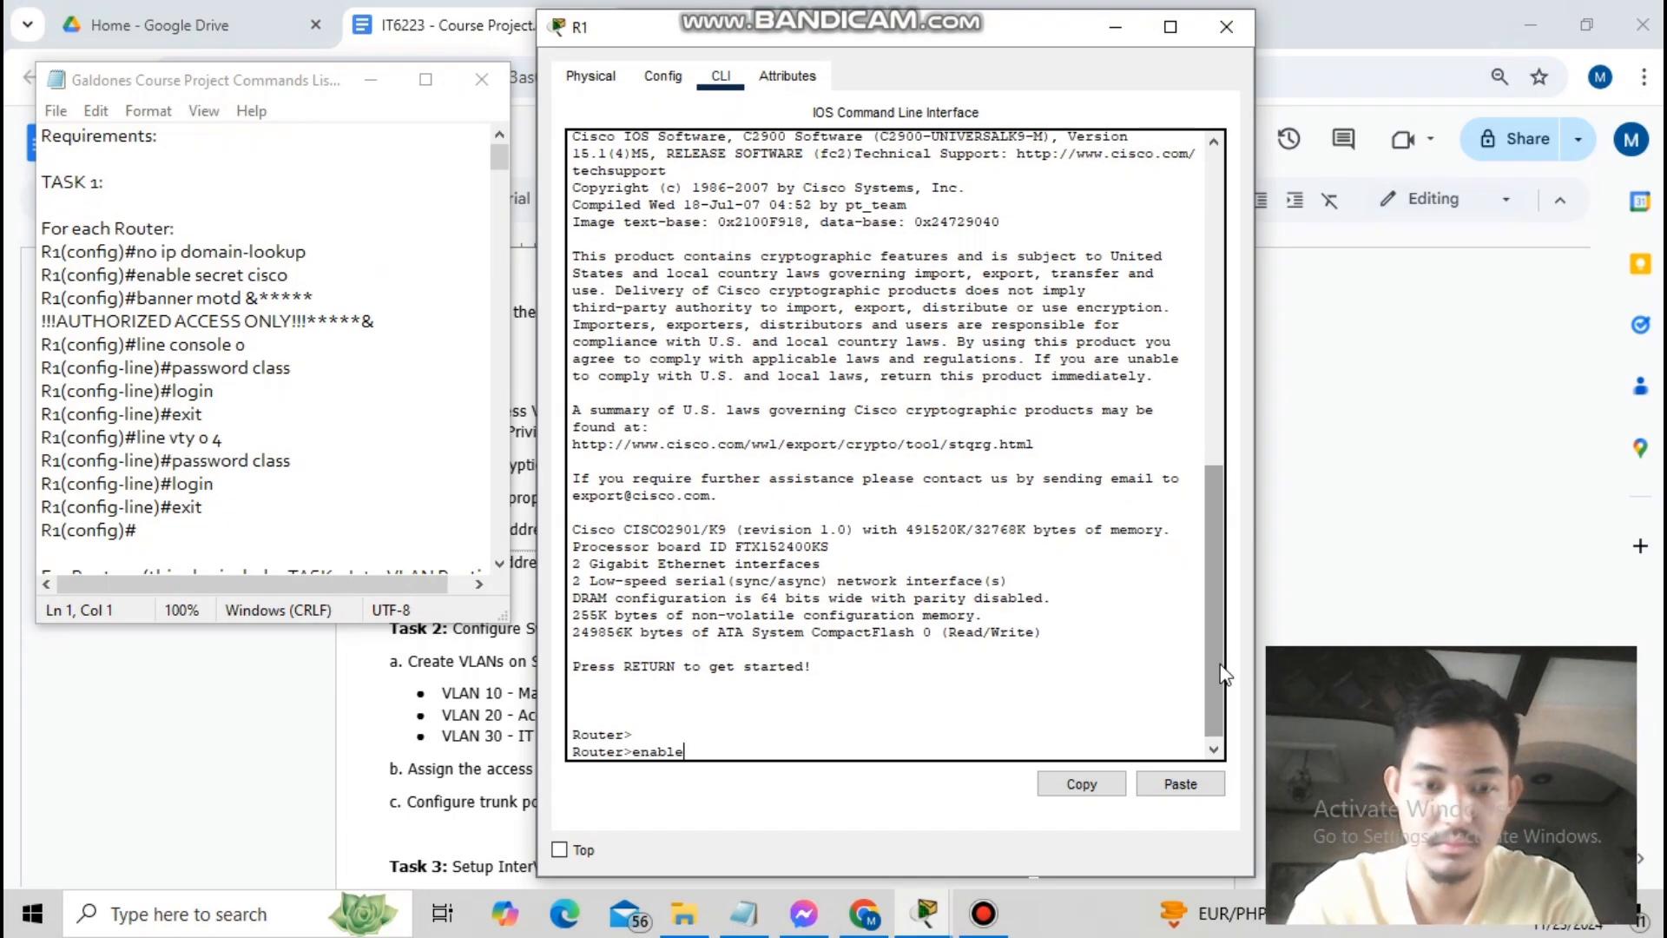
key("Return")
type("no ip domain-lookup")
key("Return")
type("config t")
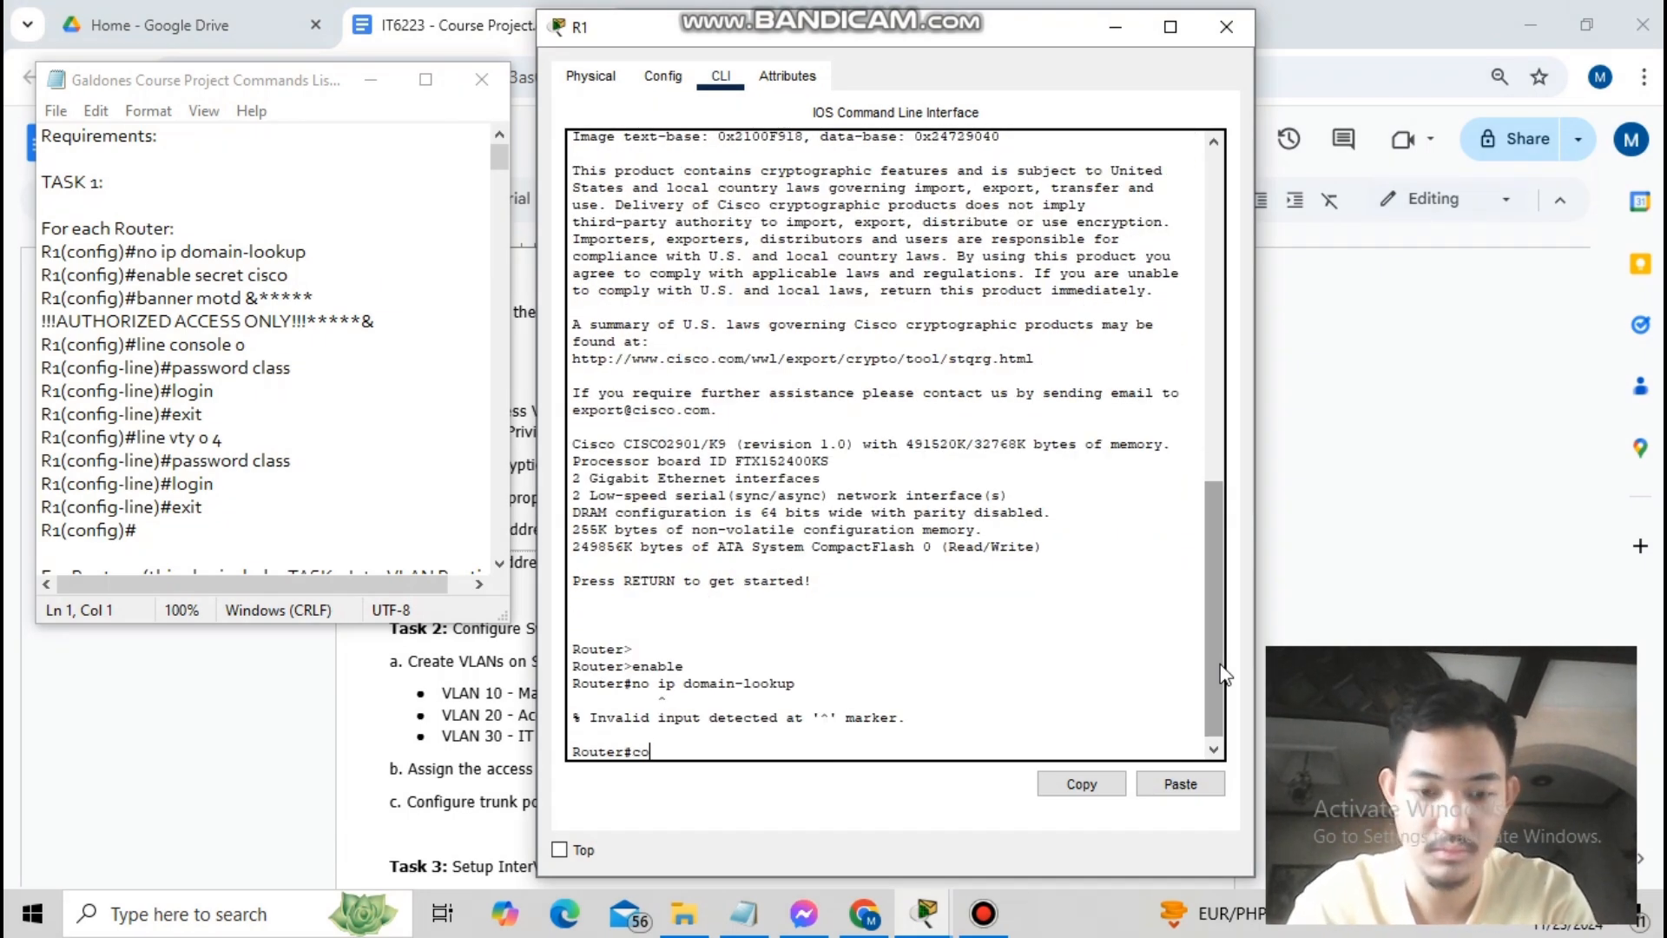
key("Return")
type("no ip domain-lookup")
key("Return")
type("enable secret cisco")
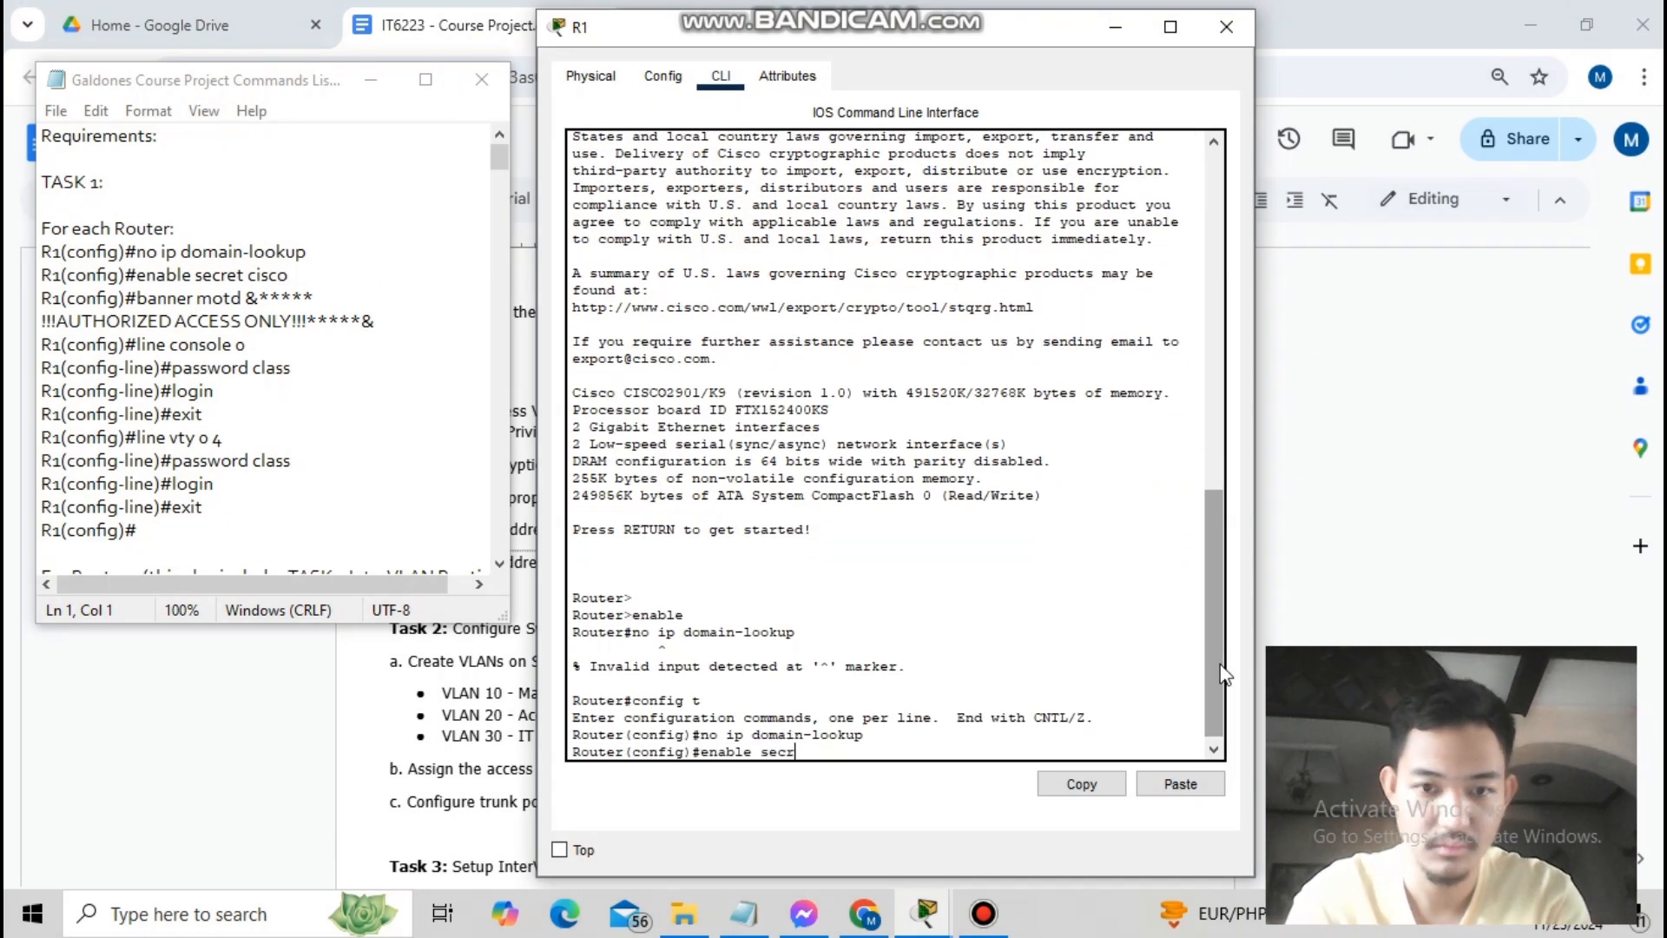
key("Return")
type("banner motd&*****!!!")
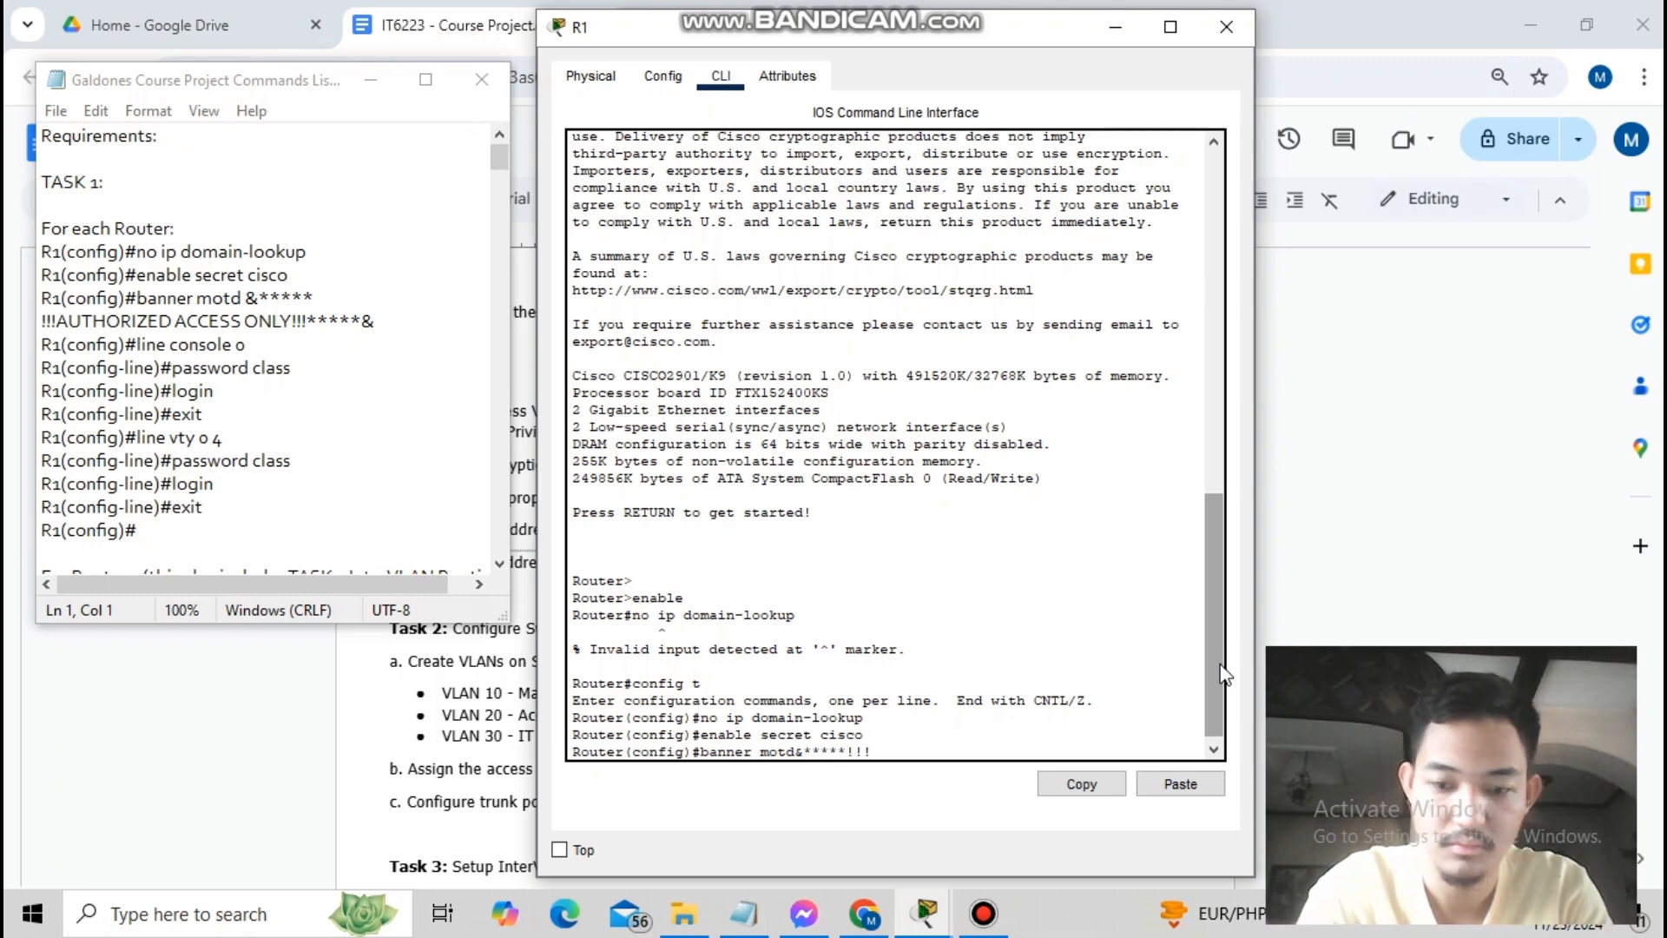
type("AUTHORIZED ACCESS ONLY!!!*****&")
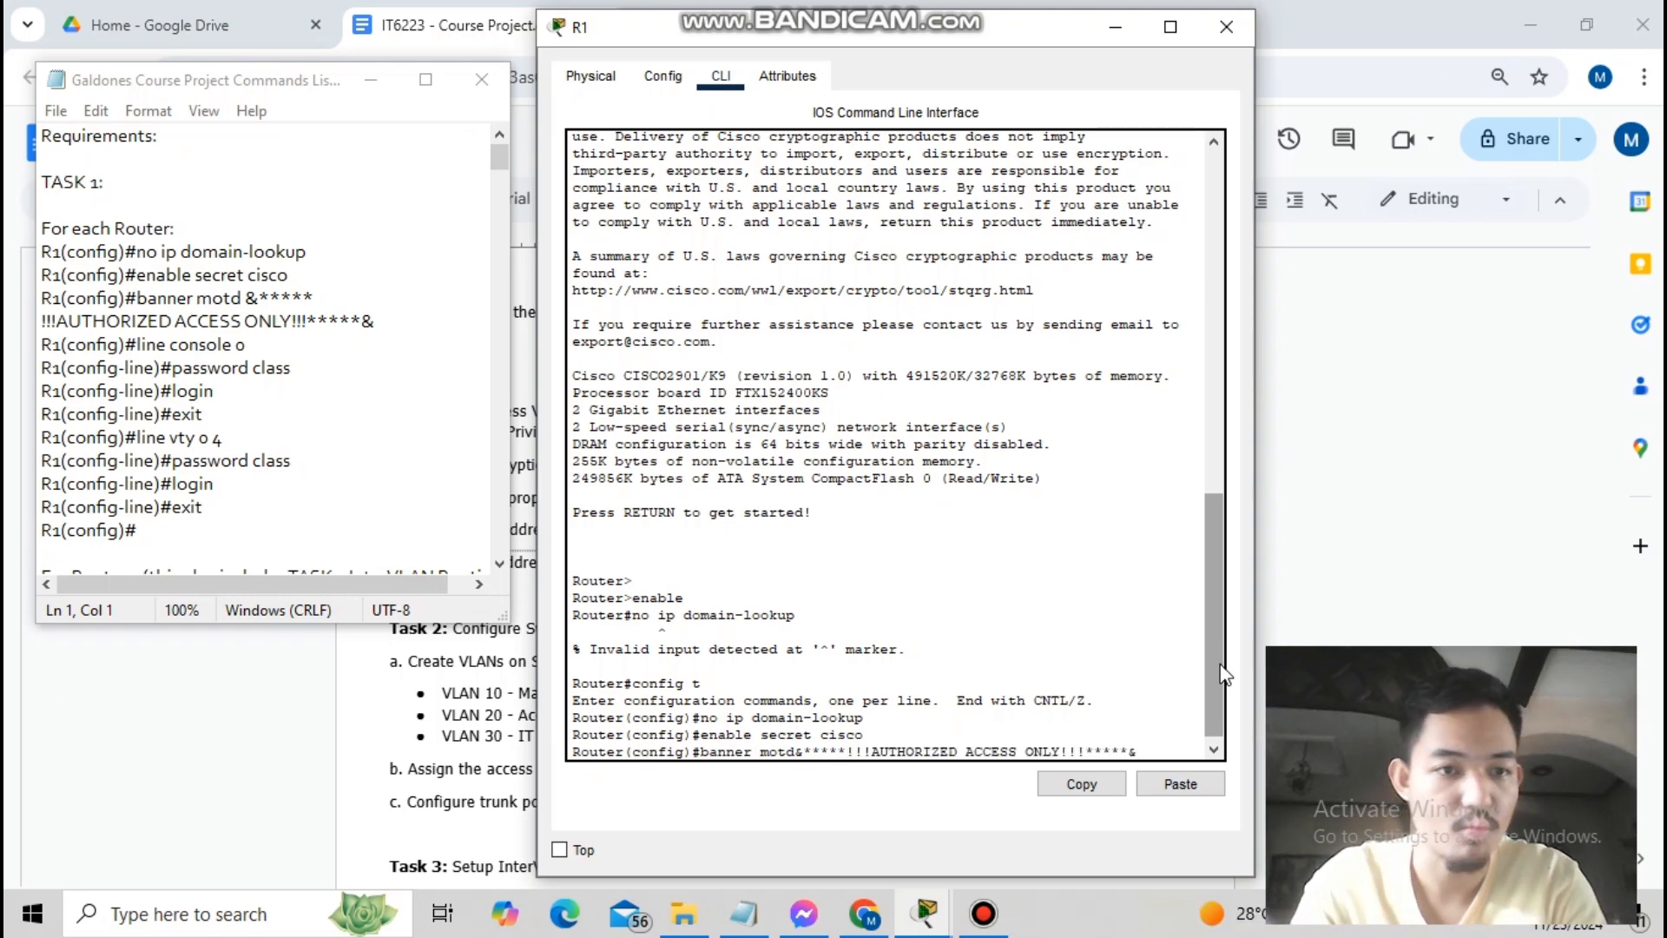
key("Return")
type("banner motd &*****!!!AUTHORIZED ACCESS ONLY!!!*****&")
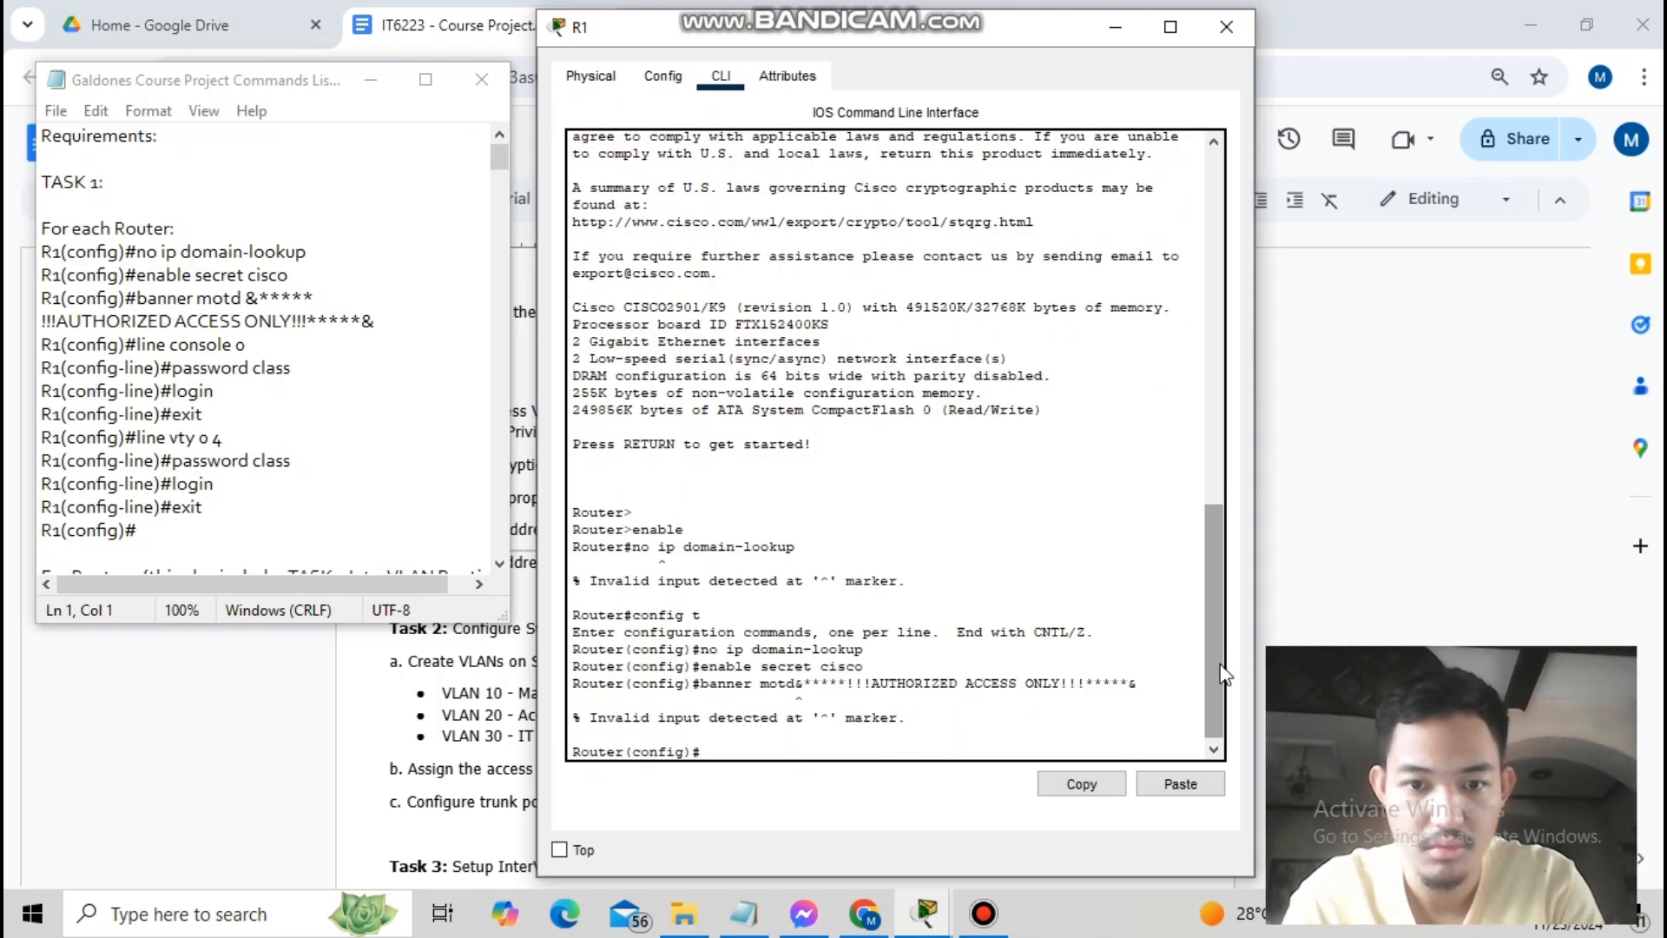
key("Return")
- Protect R1's console 0 and vty 0 4 lines with a password and login
type("line console 0")
key("Return")
type("password class")
key("Return")
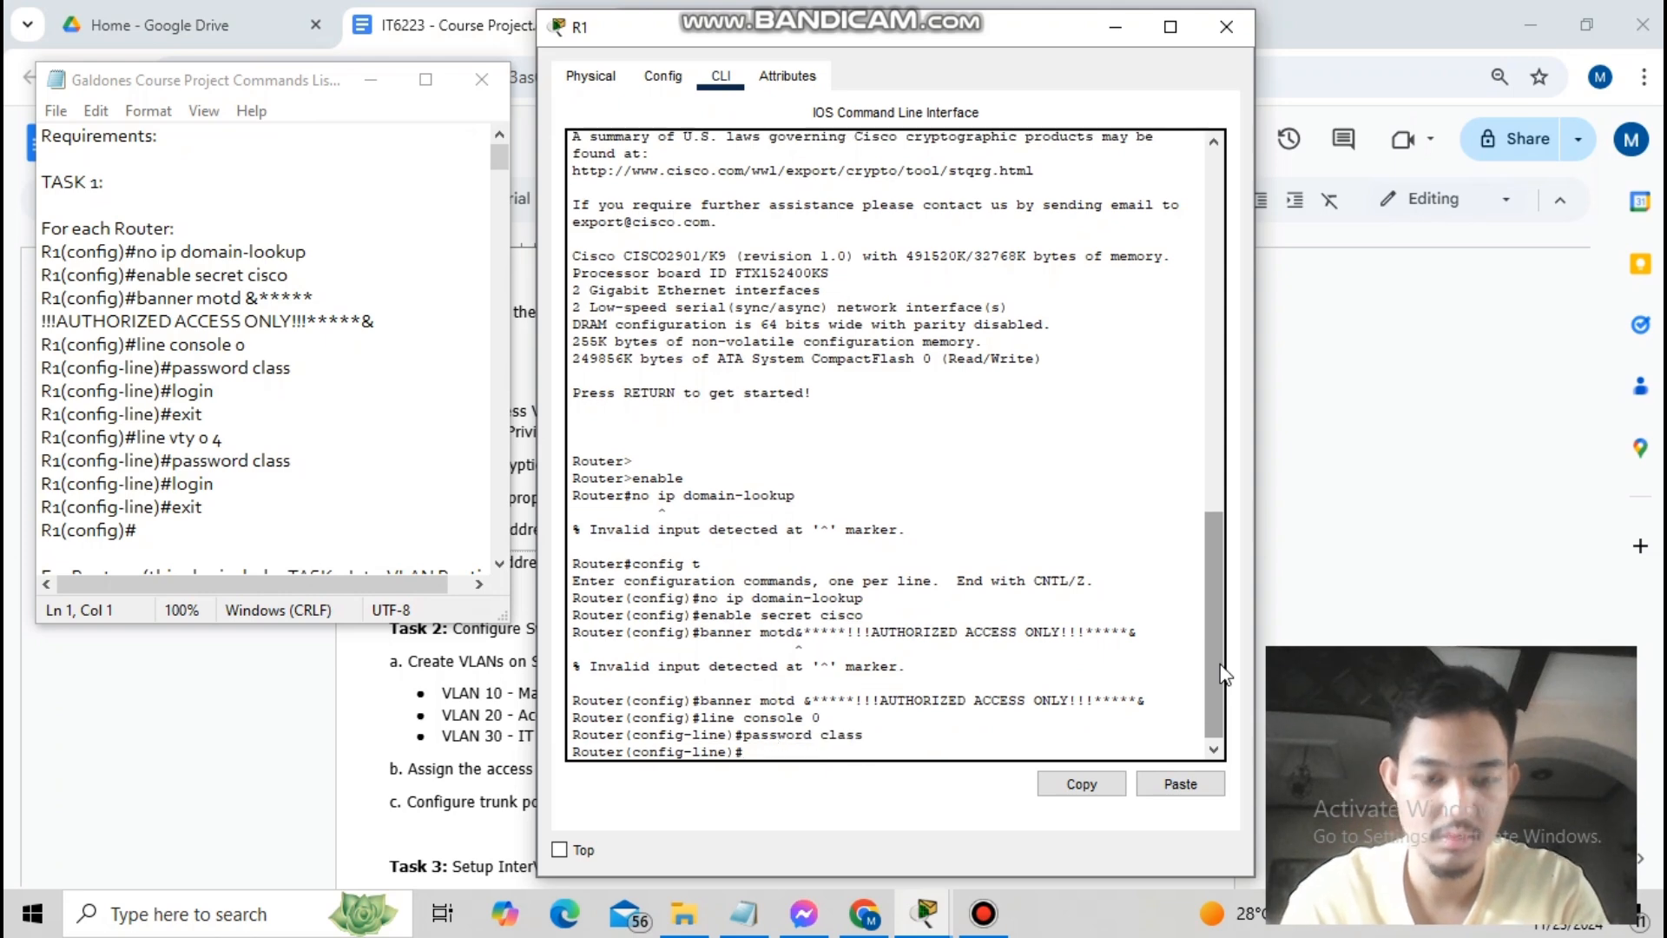
type("login")
key("Return")
type("exit")
key("Return")
type("line vty 0 4")
key("Return")
type("password class")
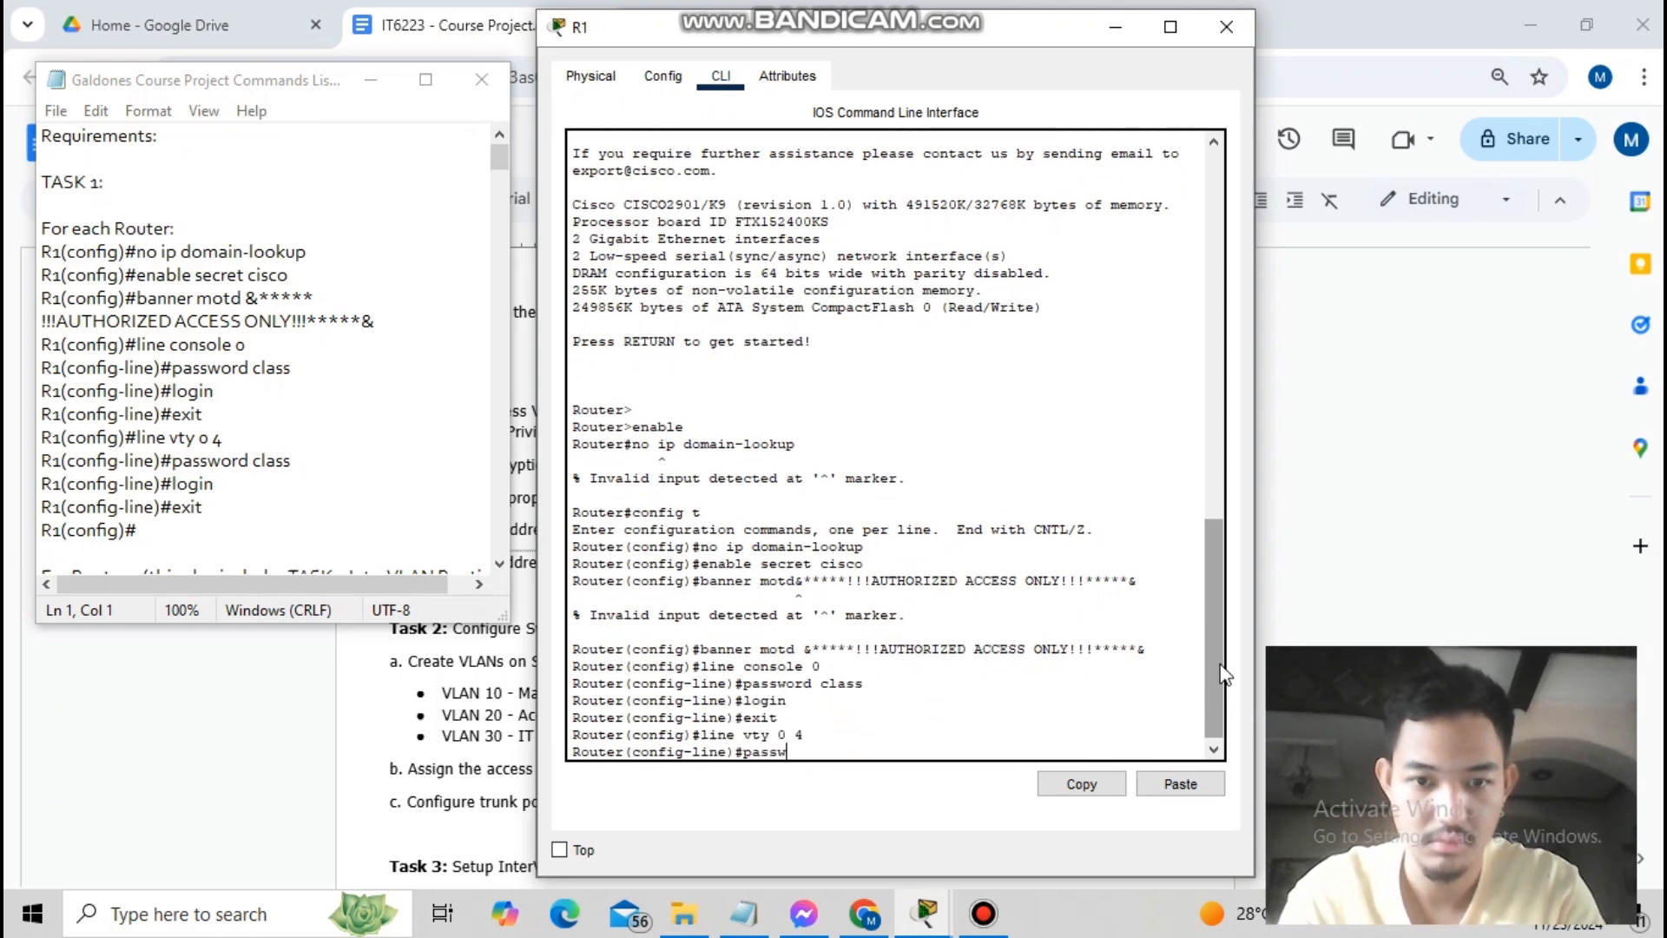
key("Return")
type("login")
key("Return")
type("exit")
- On R2, disable domain lookup, set the enable secret and the AUTHORIZED ACCESS ONLY banner
key("Return")
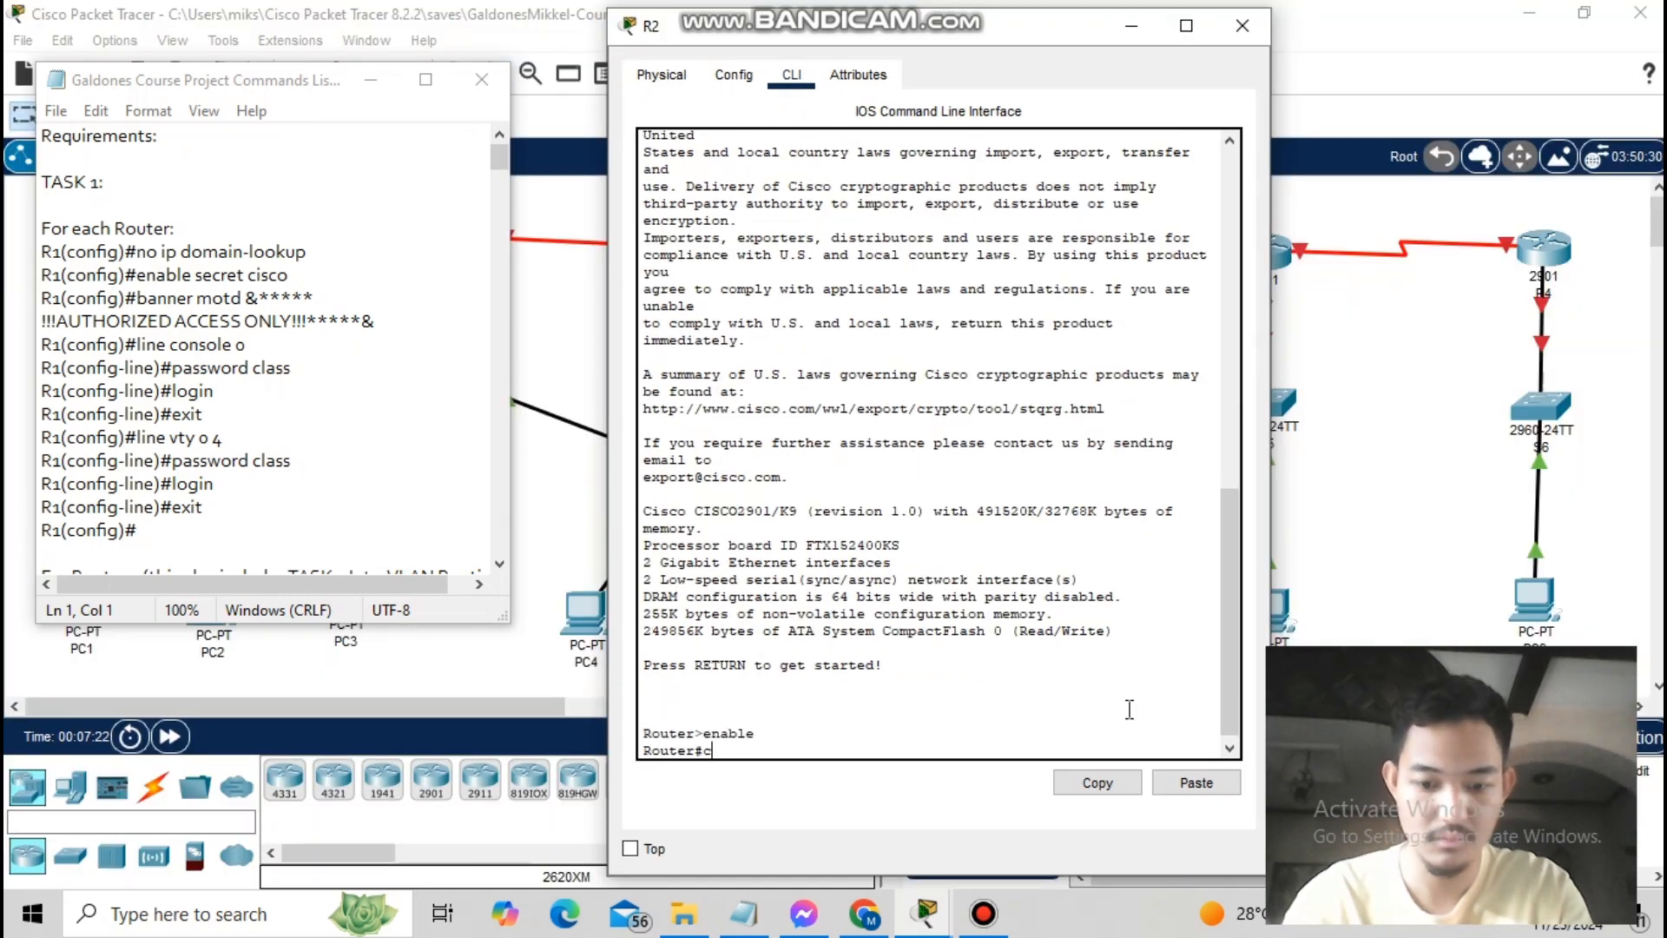
type("config t")
key("Return")
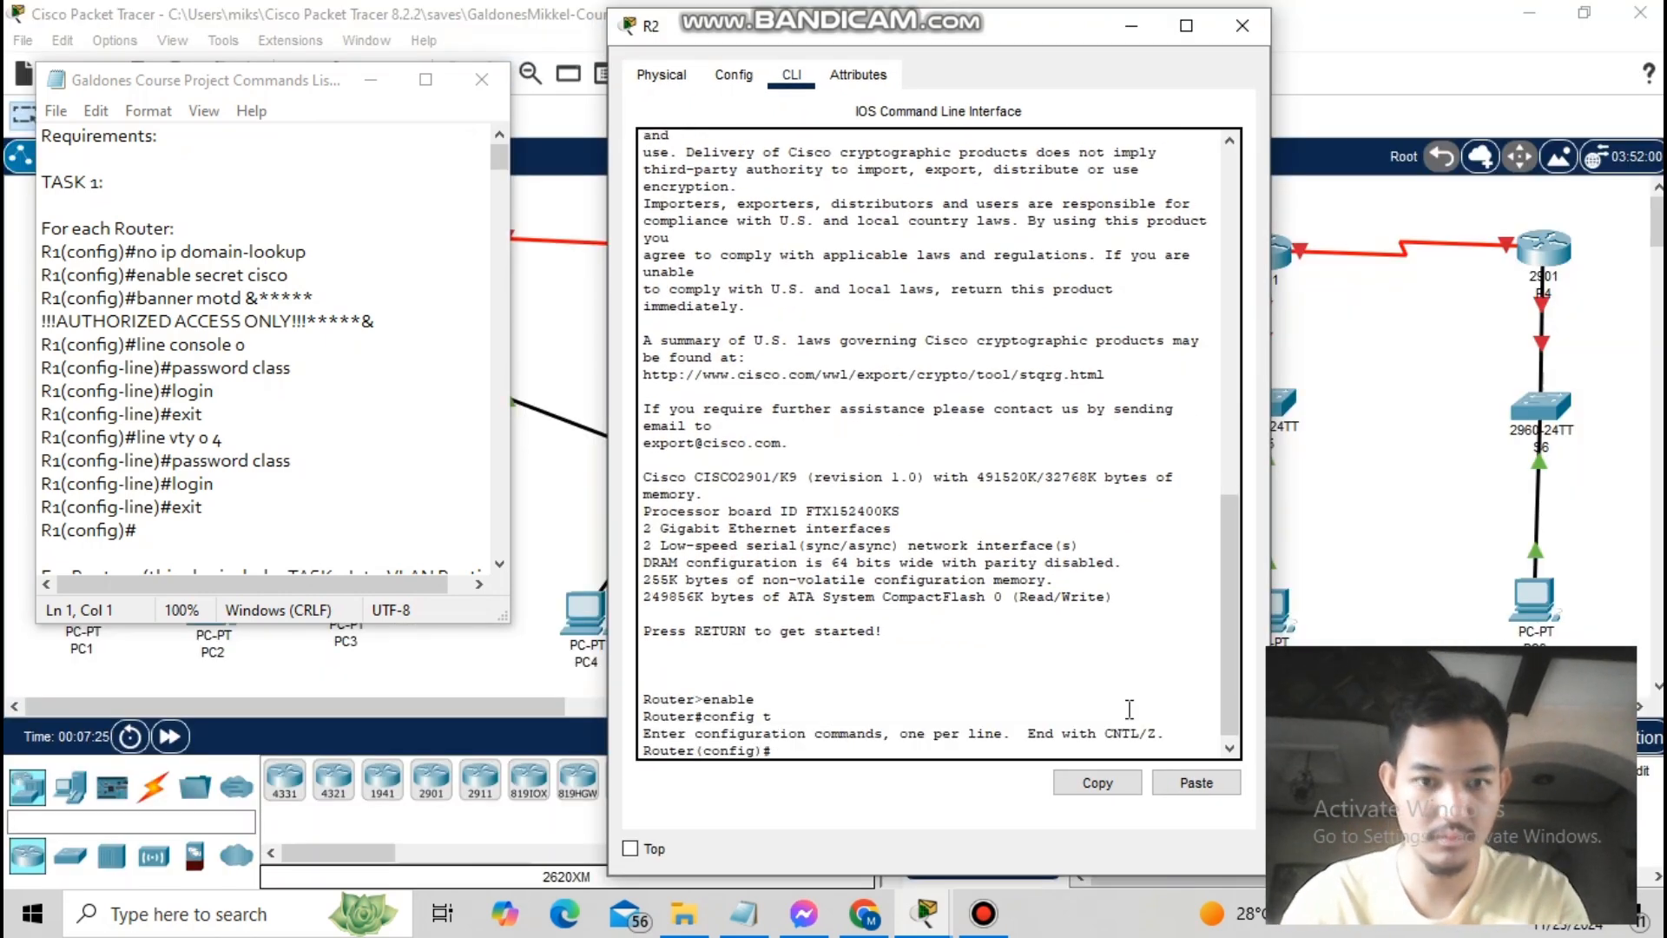
type("no ip domain-lookup")
key("Return")
type("enable secret cisco")
key("Return")
type("ba")
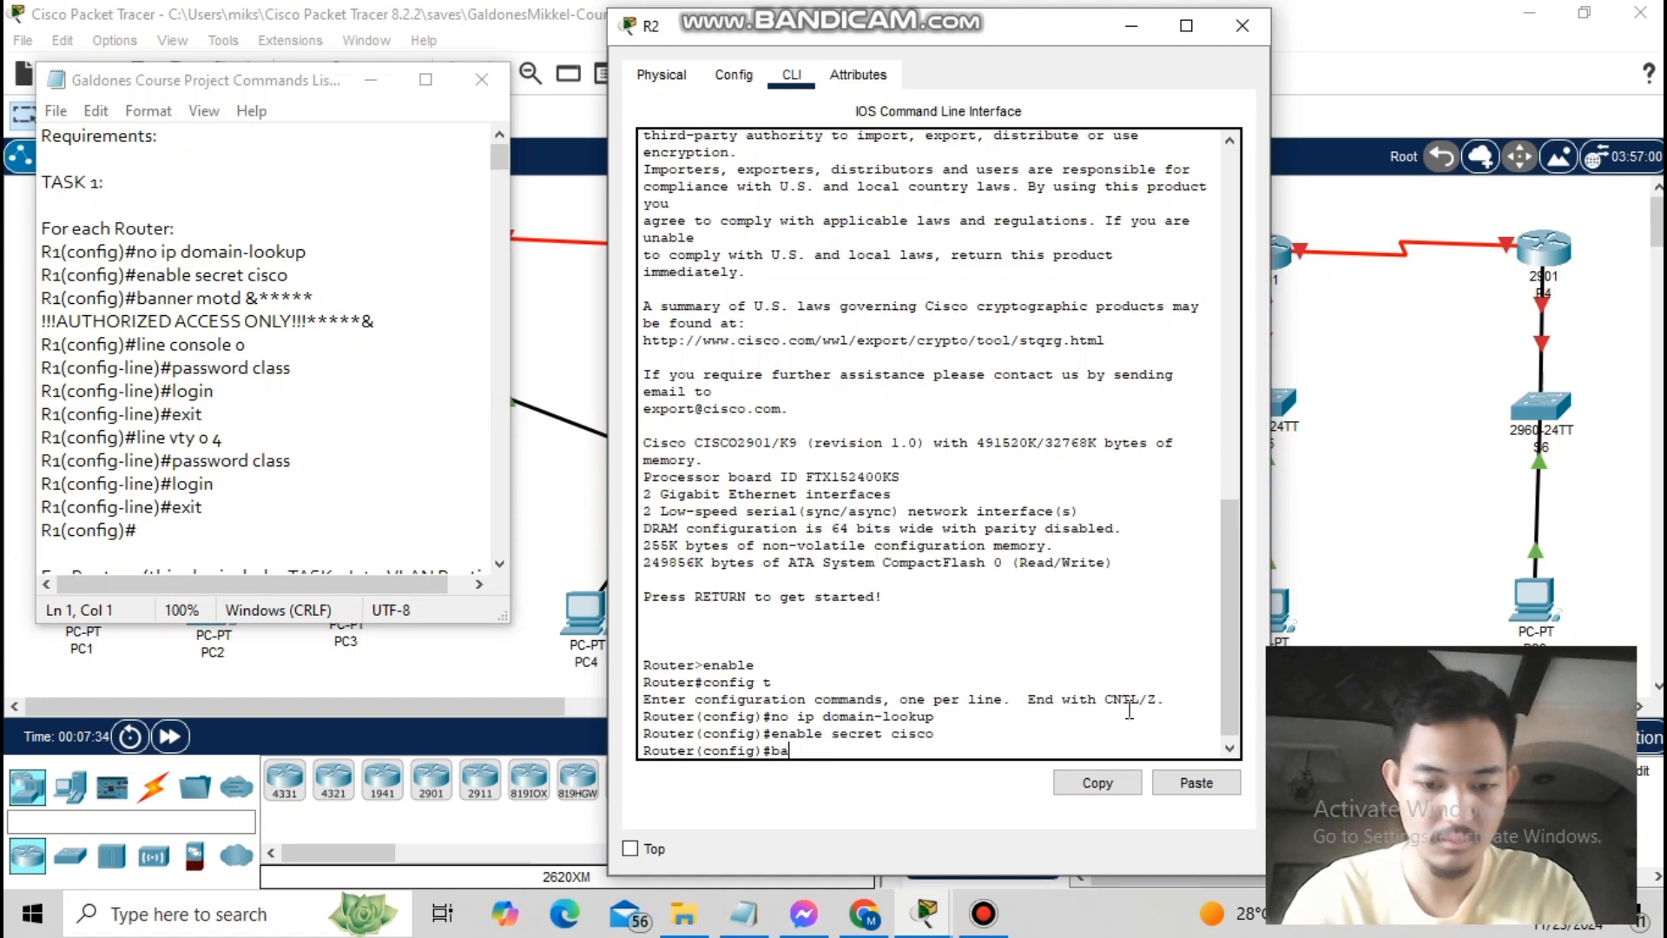
type("nner motd &*****!!!AUTHORIZED ACCESS ONLY!!!")
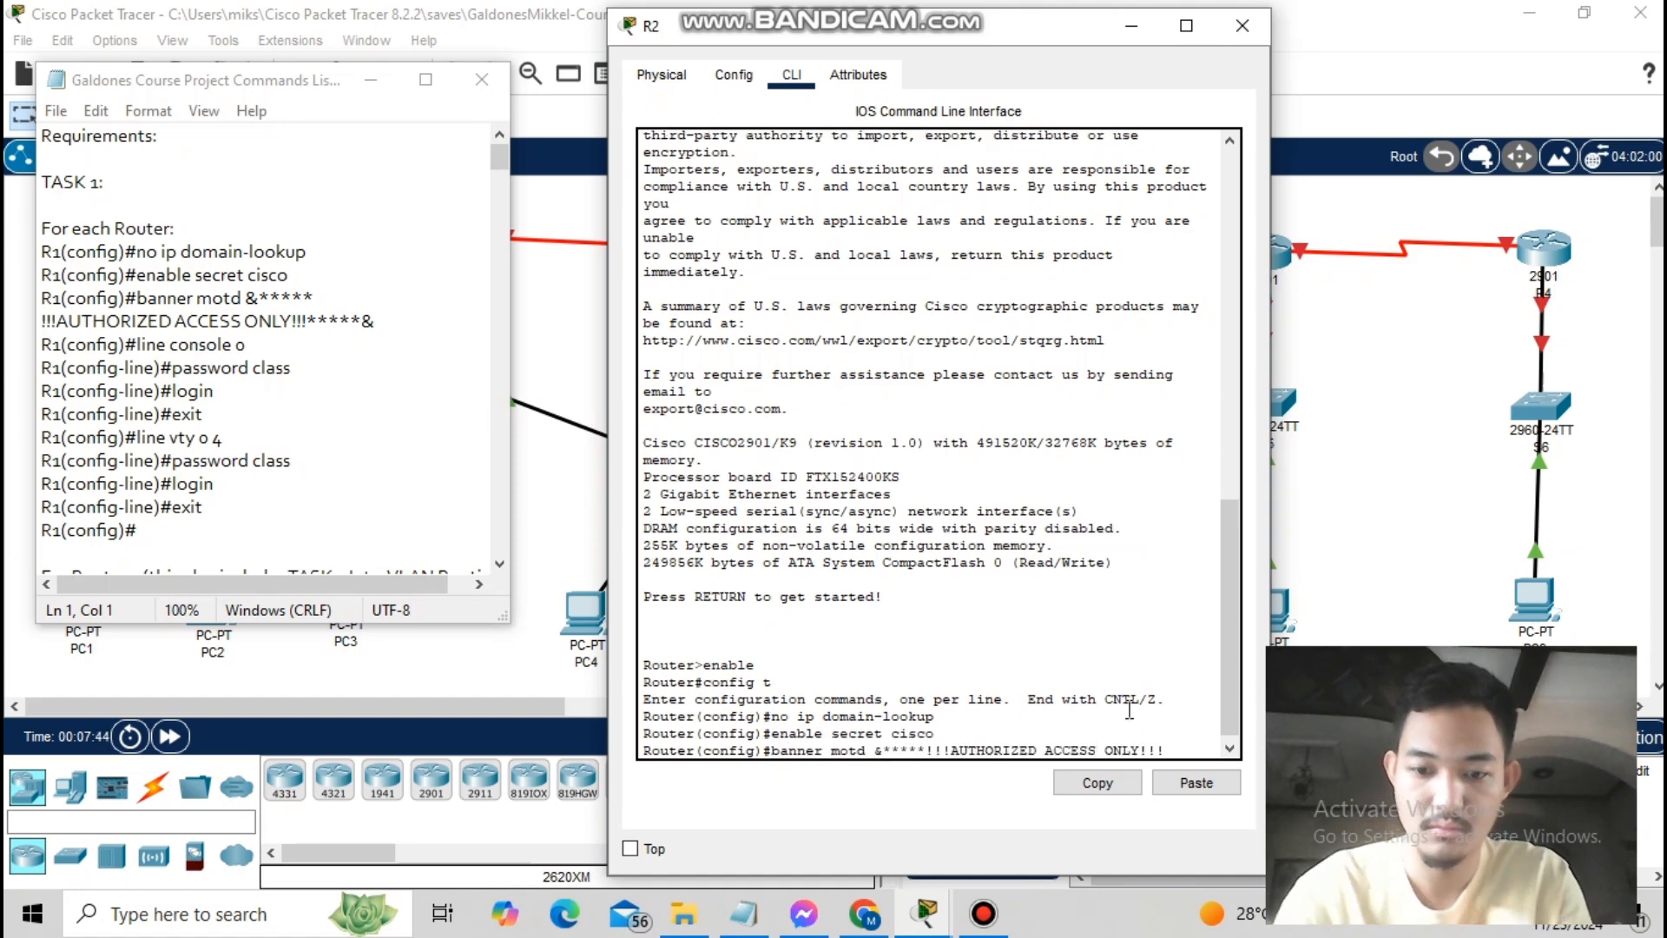
type("*****&")
key("Return")
- Protect R2's console 0 and vty 0 4 lines with a password and login
type("line")
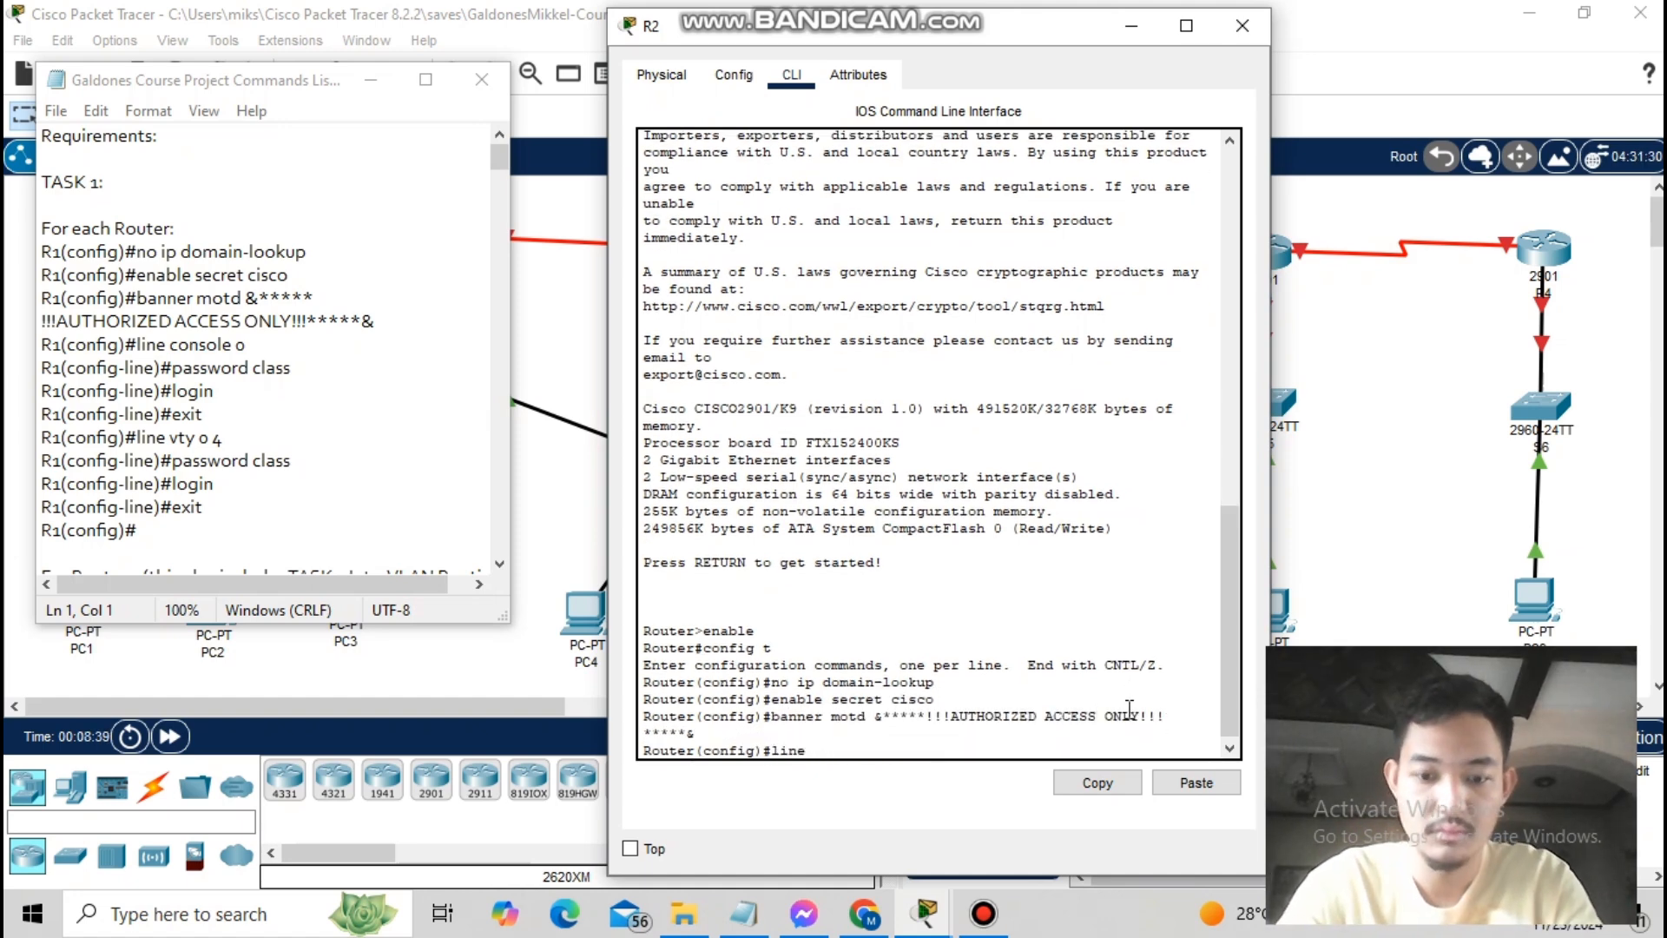
type(" console 0")
key("Return")
type("password class")
key("Return")
type("login")
key("Return")
type("exit Router(config)#l")
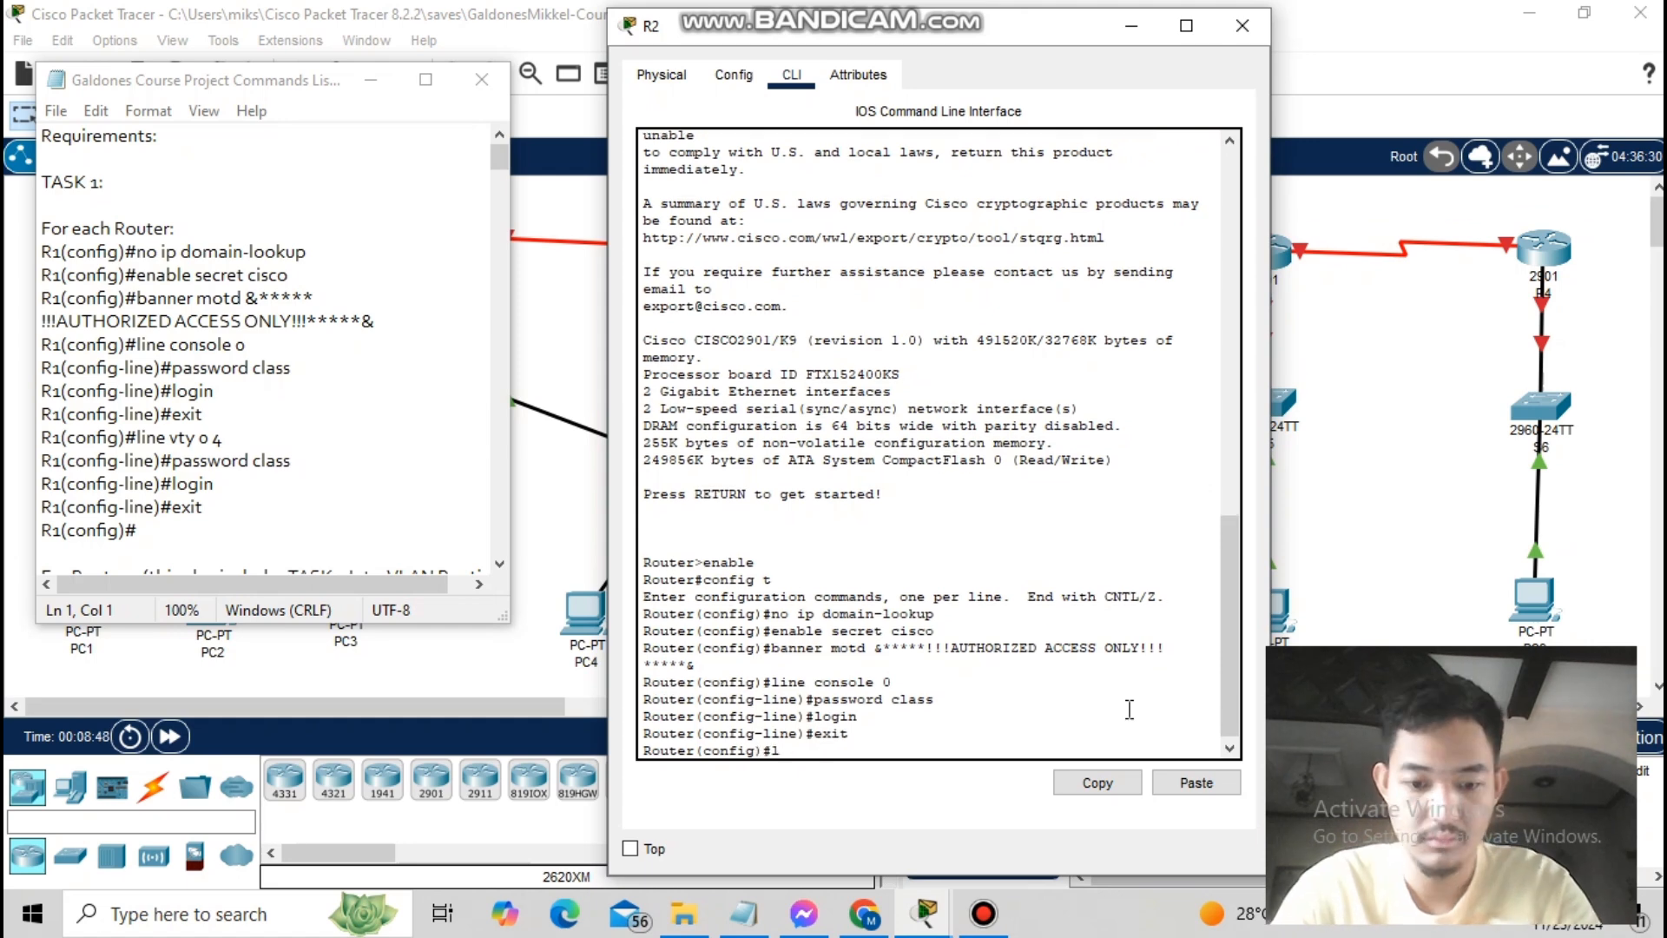
type("ine vty 0 4")
key("Return")
type("password class")
key("Return")
type("login")
- Enter global configuration mode on R3
key("Return")
type("exit")
key("Return")
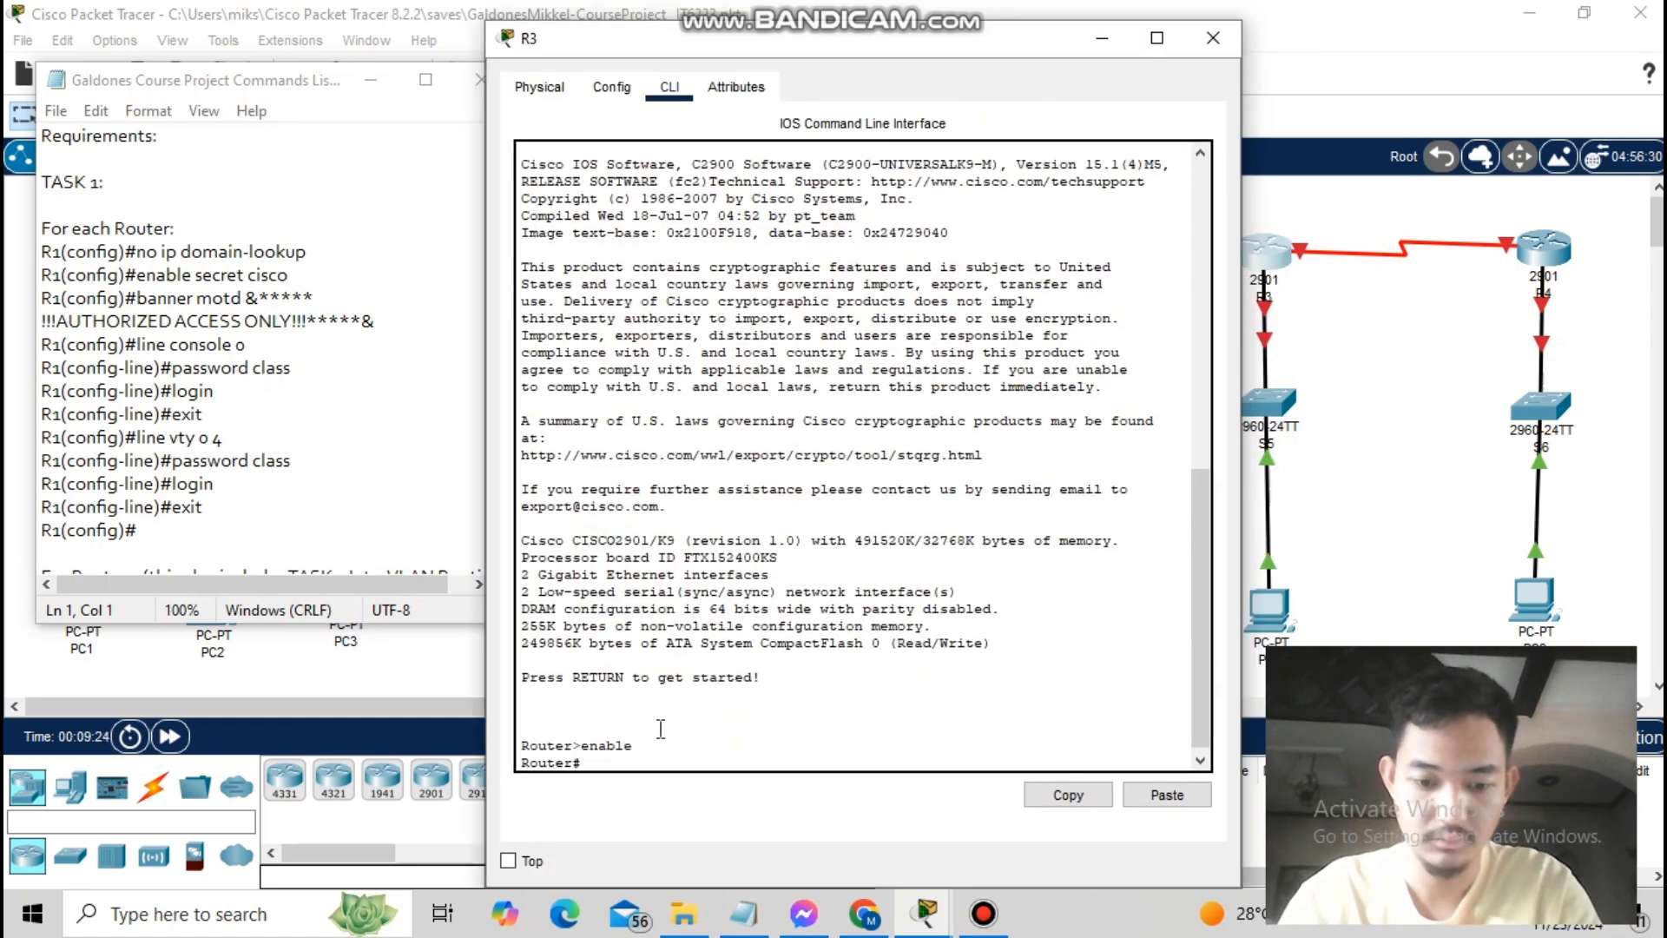
type("config t")
key("Return")
- On R3, disable domain lookup, set the enable secret and banner, and password-protect console and vty lines
type("no ip domain-loo")
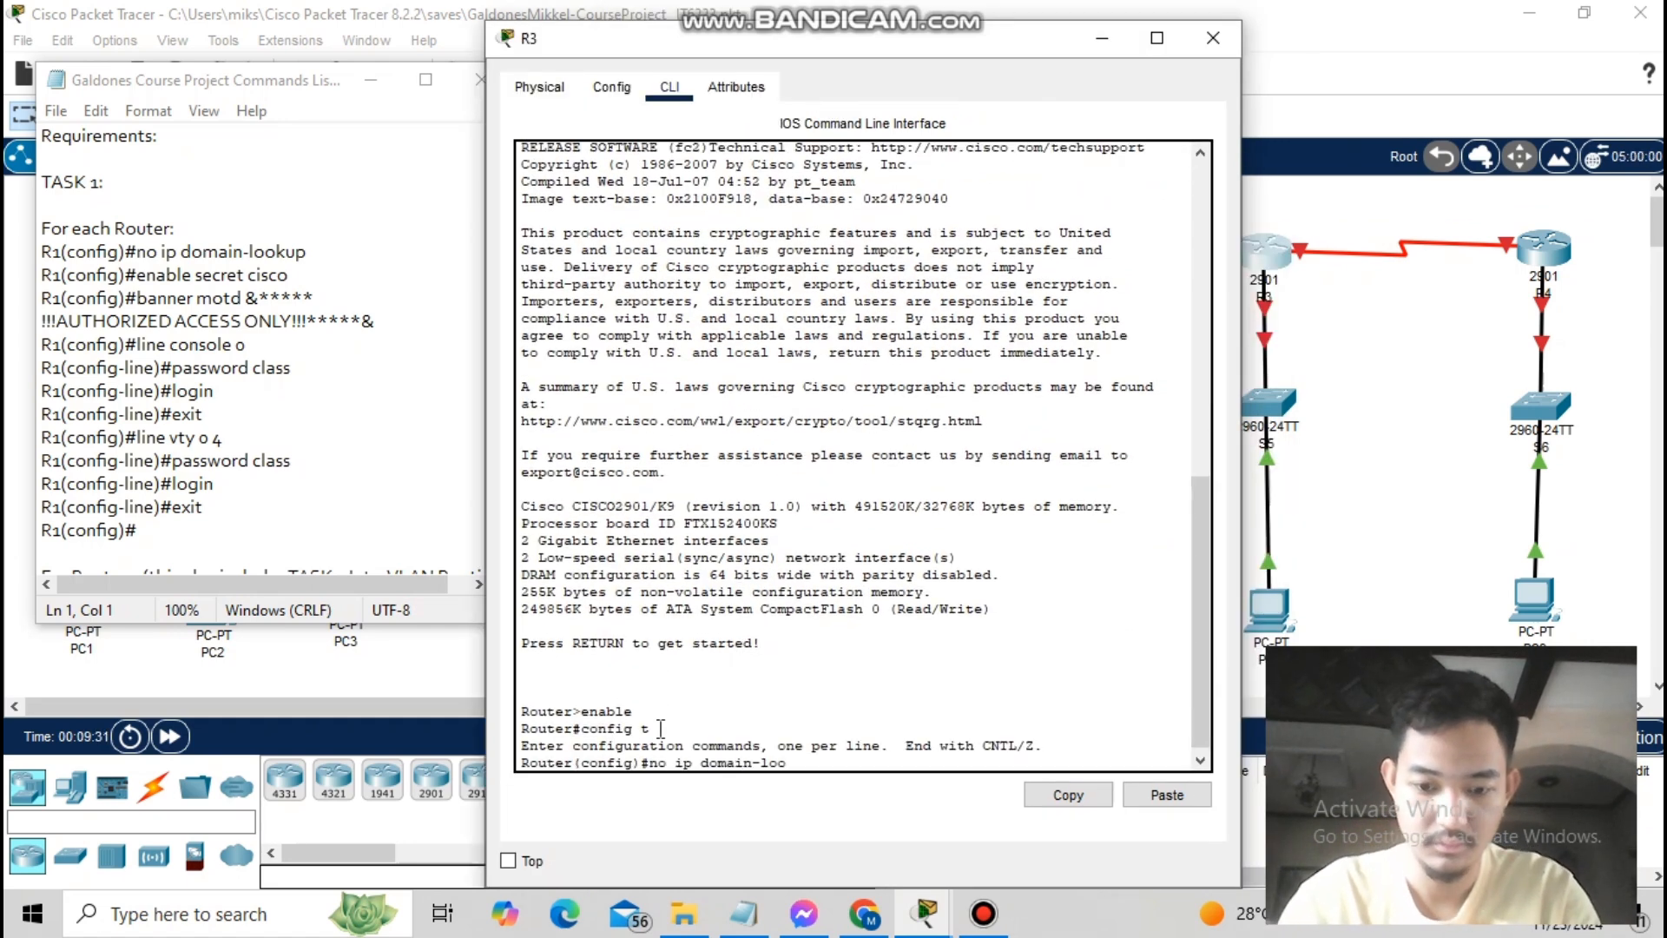
type("kup")
key("Return")
type("enable secret cisco")
key("Return")
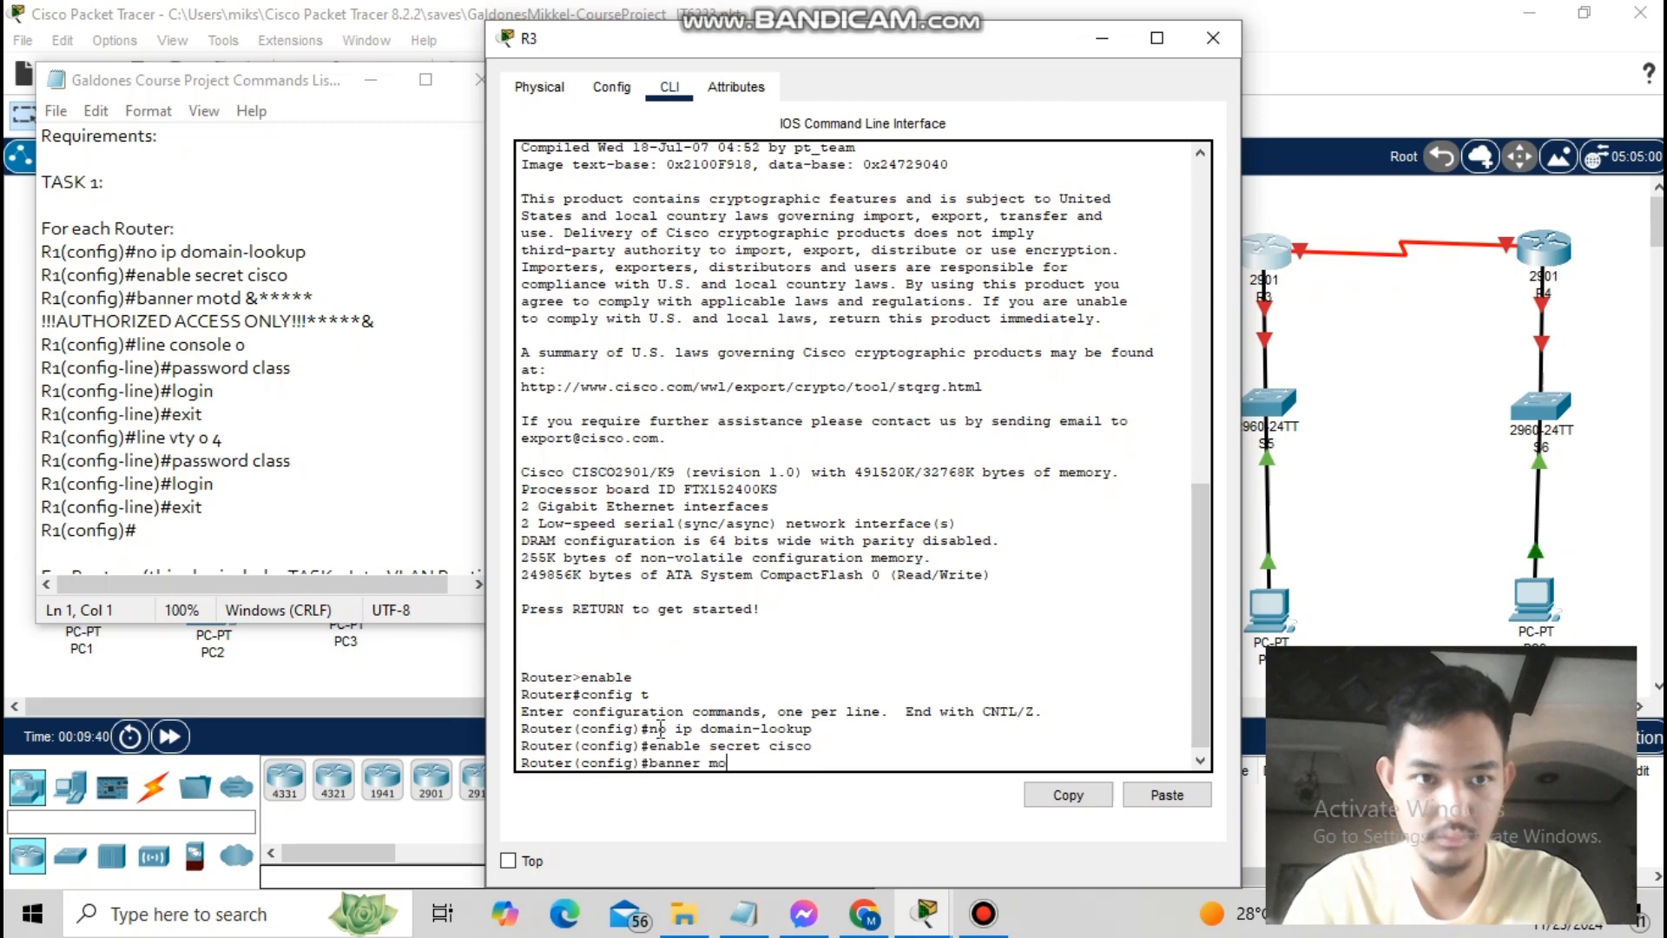
type("banner motd &*****!!!AUTHO")
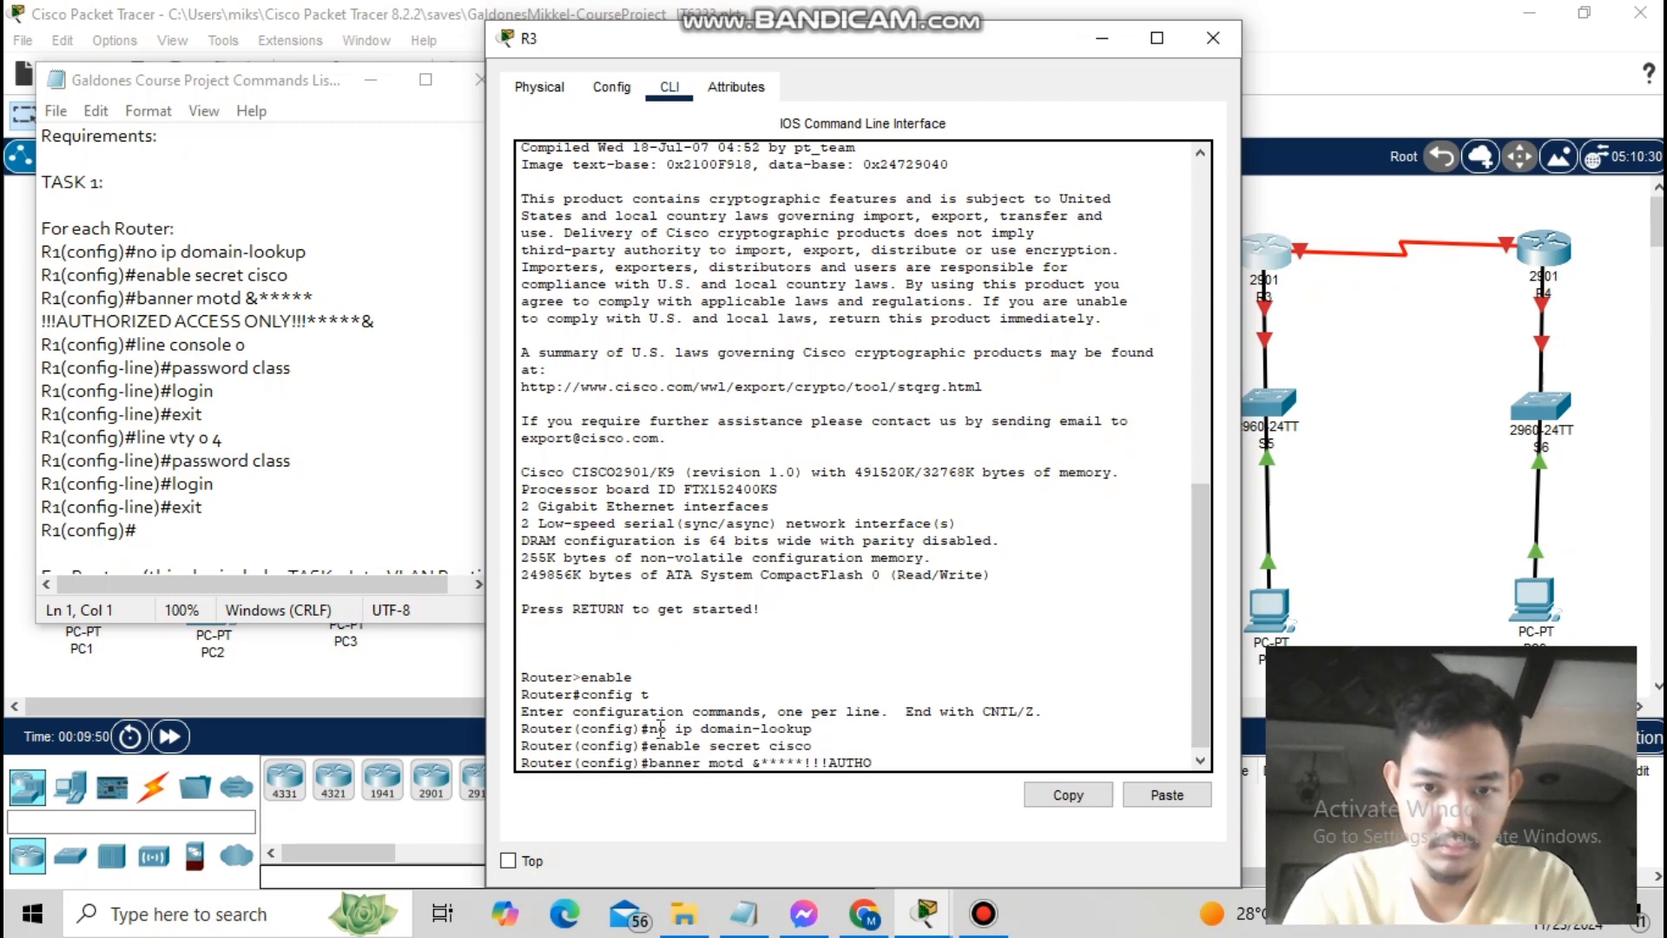
type("RIZED ACCESS ONLY!!!*****&")
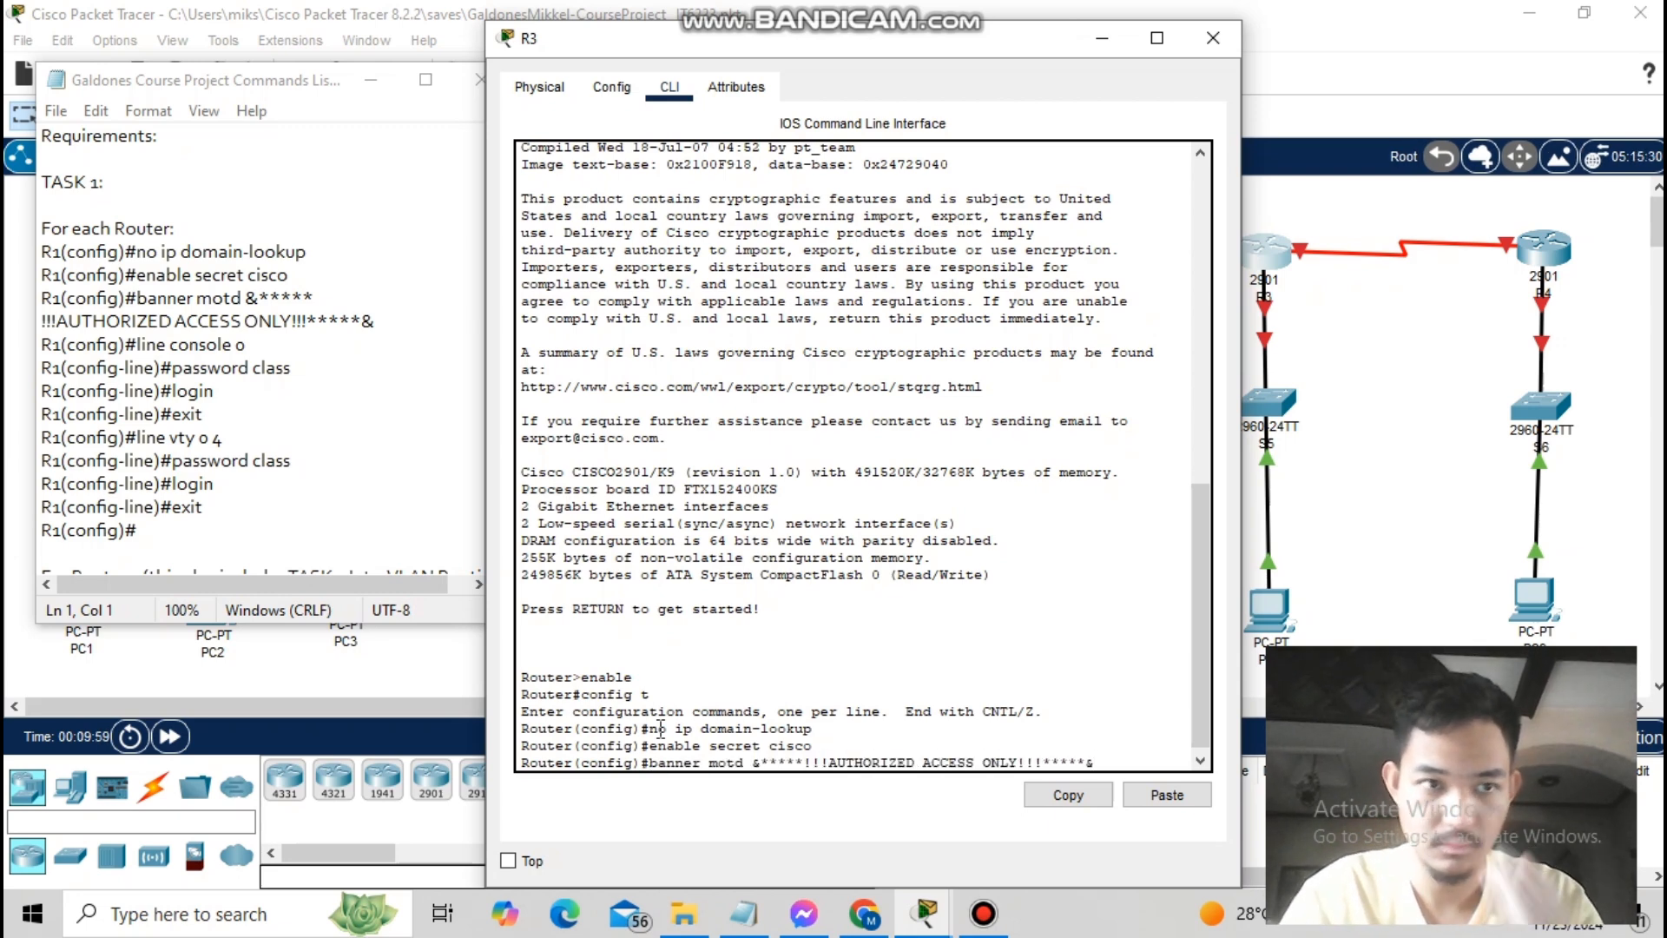
key("Return")
type("line console 0")
key("Return")
type("password class login")
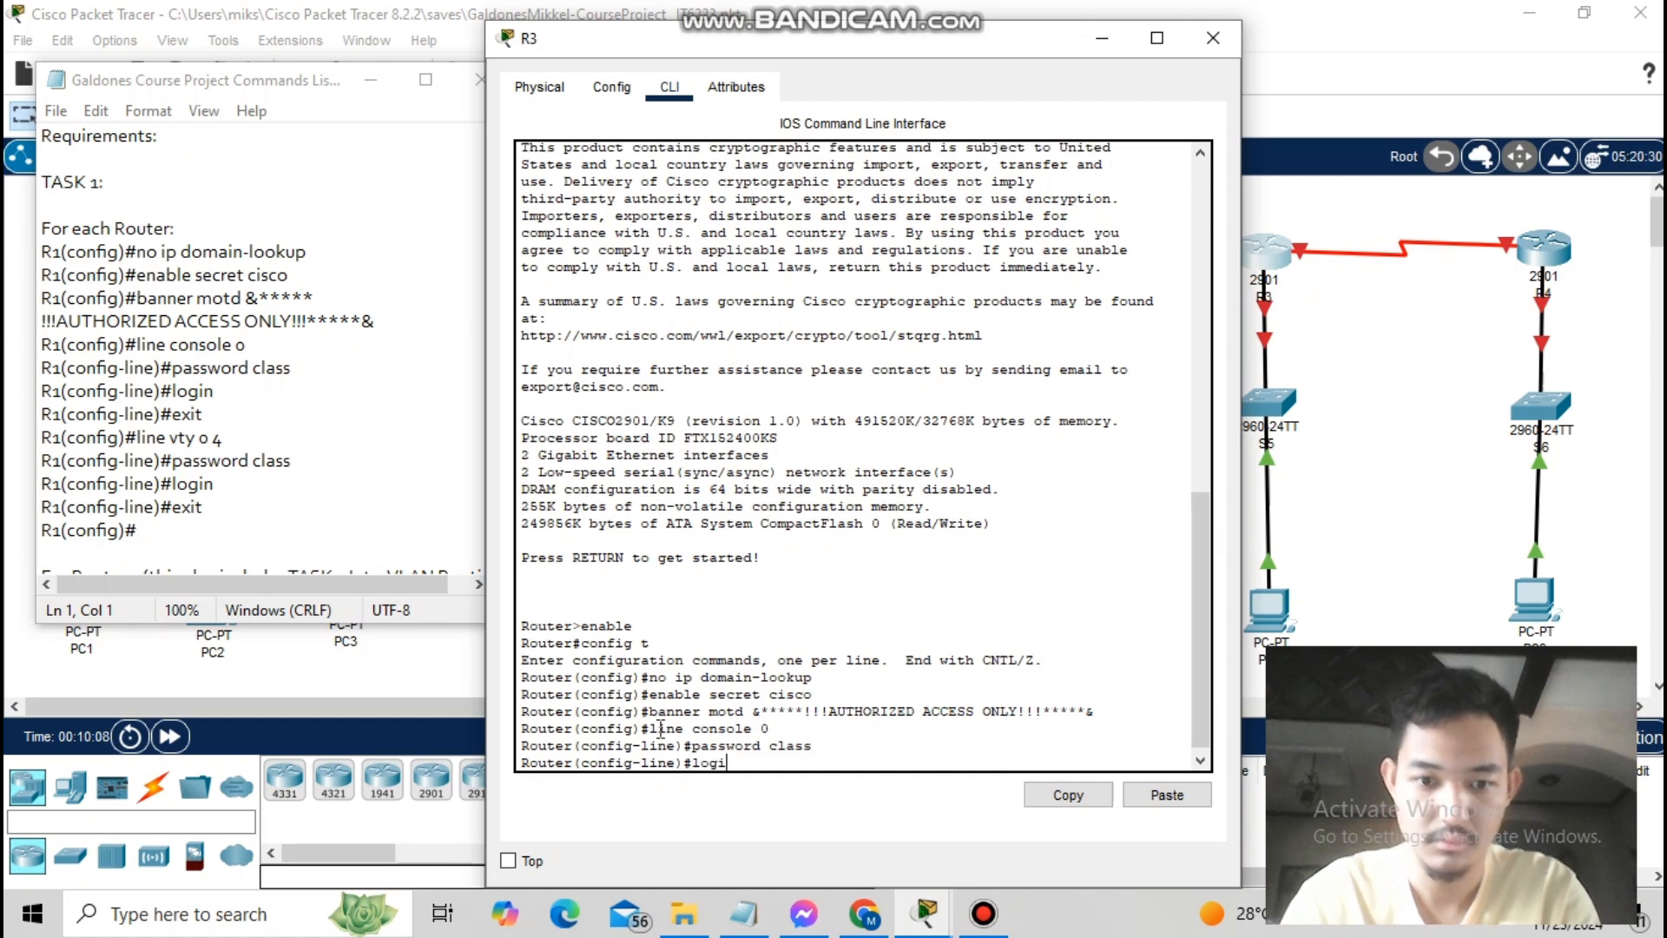
type(" exit line vty 0 4 password class login")
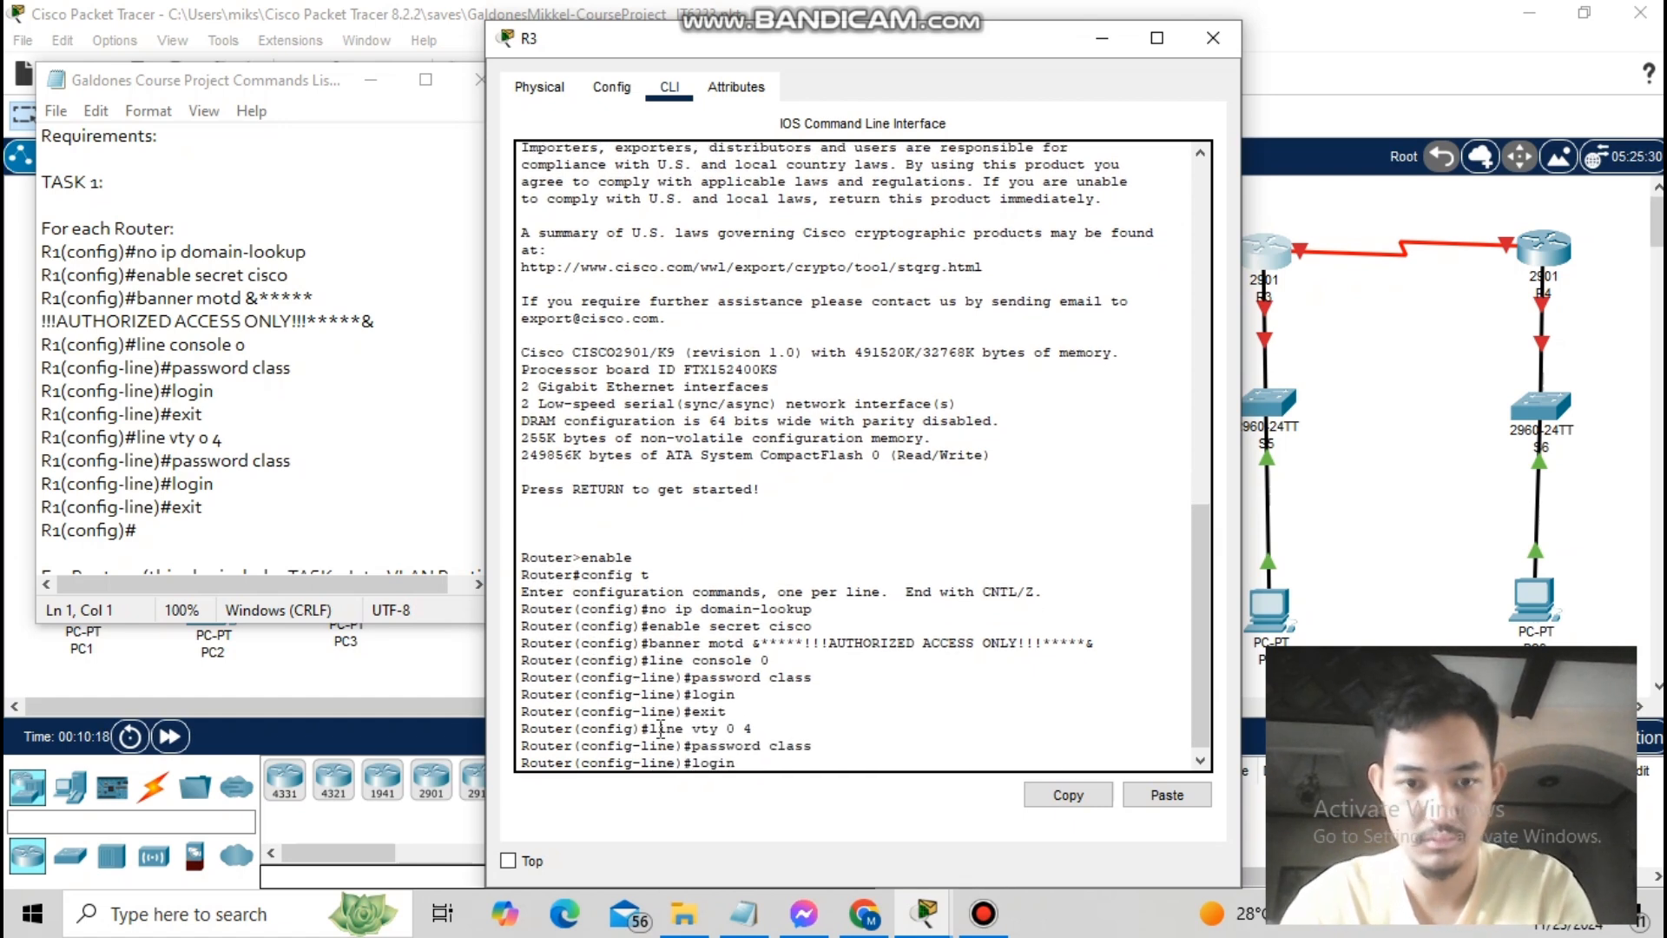
type(" exit")
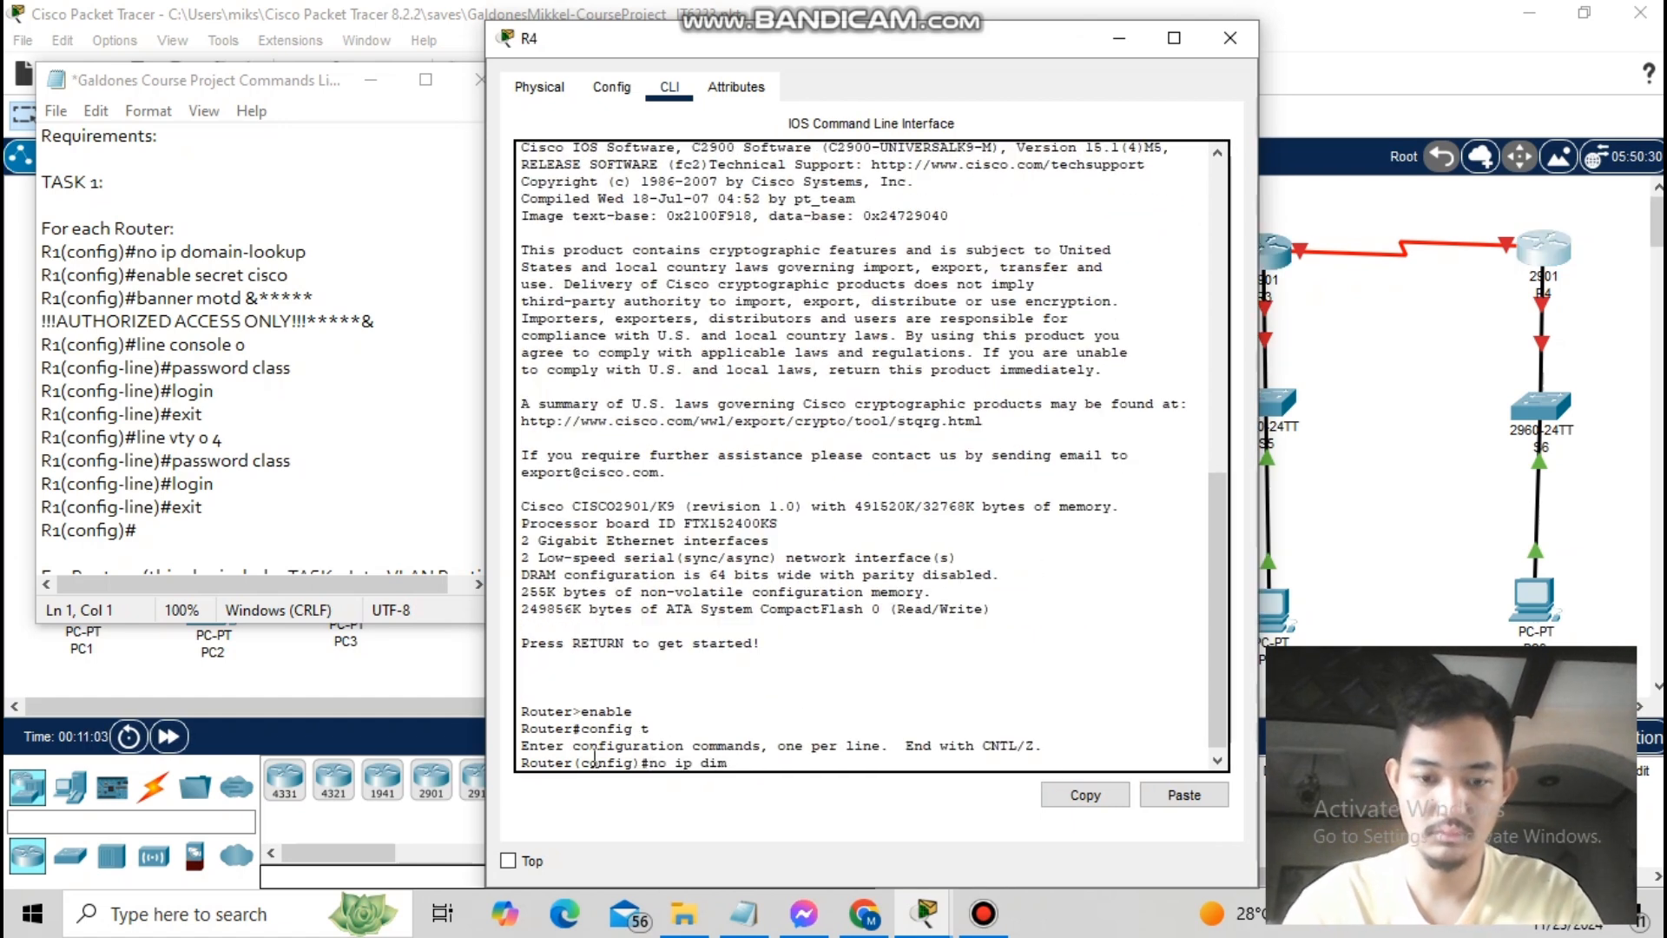
- On R4, disable domain lookup, set the enable secret and the AUTHORIZED ACCESS ONLY banner
type("omain-lookup")
key("Return")
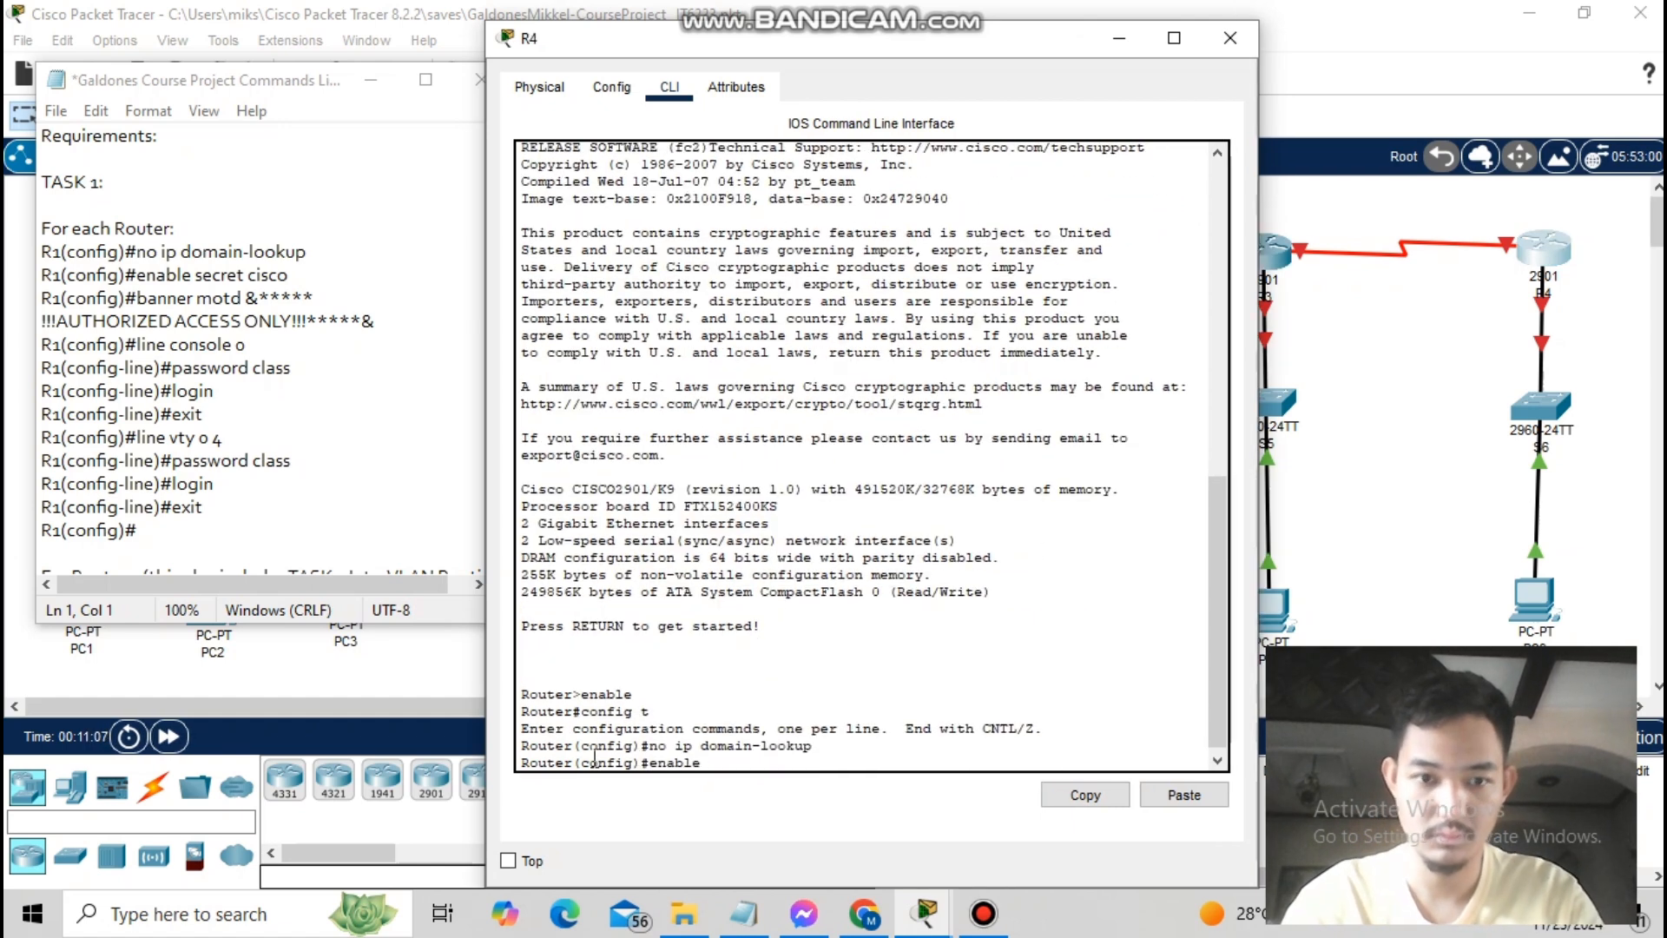
type("enable secret cisco")
key("Return")
type("banner motd &*****!!!AUTHORIZE")
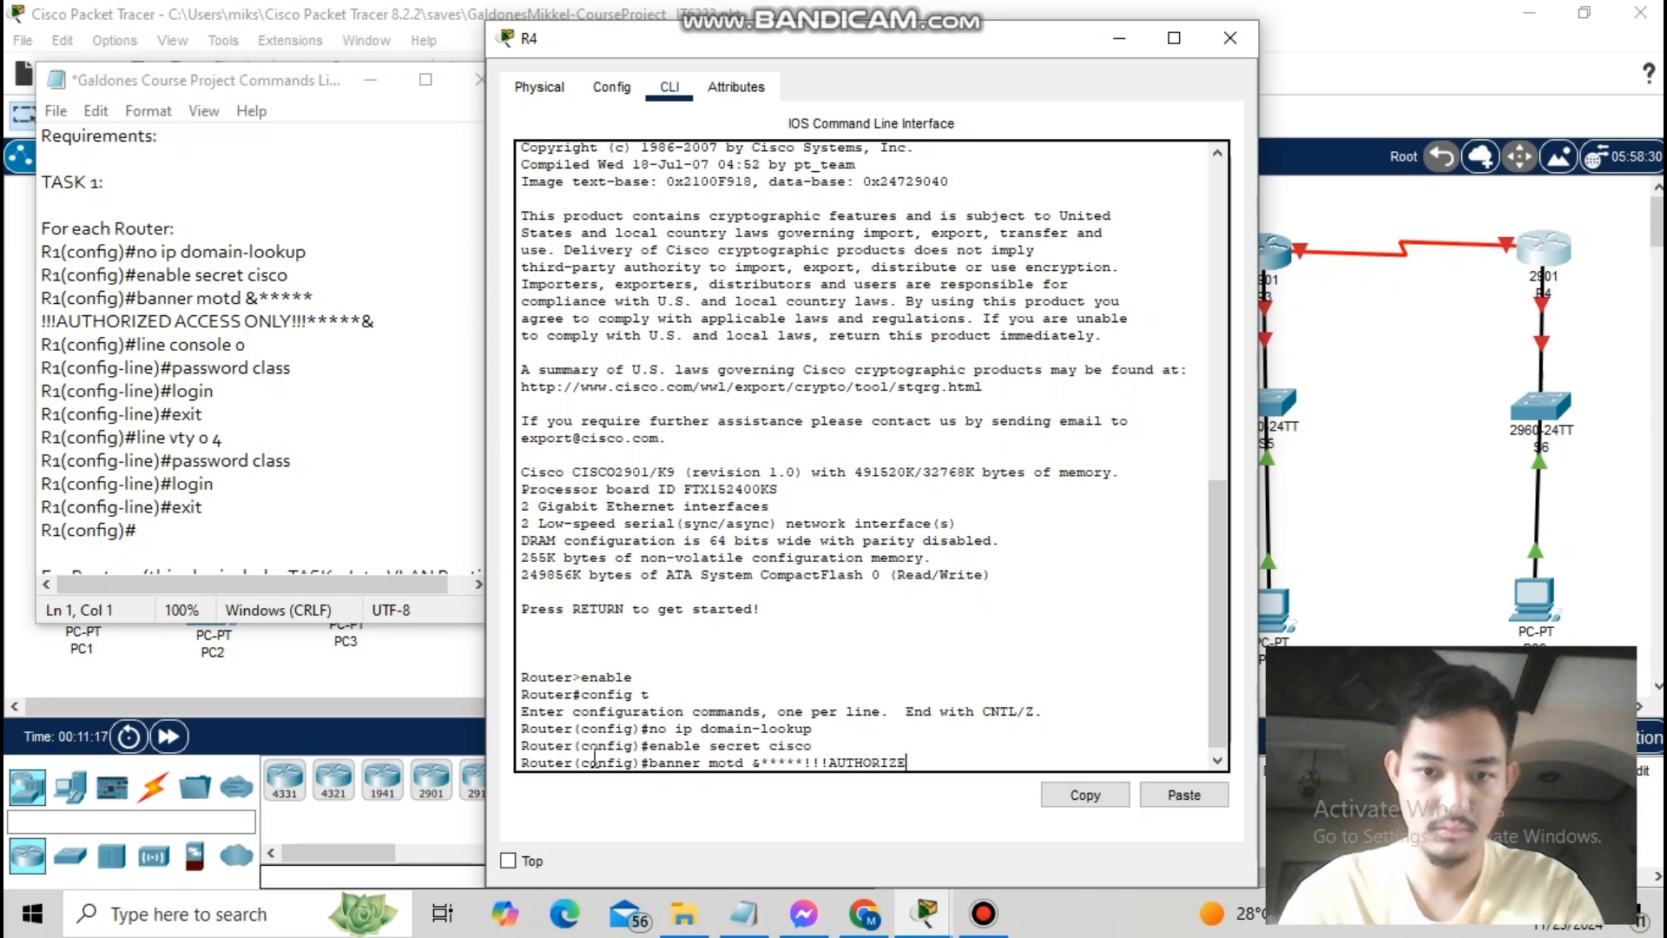
type("D ACCESS ONLY!!!*****&")
key("Return")
- Set the console line password with login, then start setting the vty 0 4 line password
type("line c")
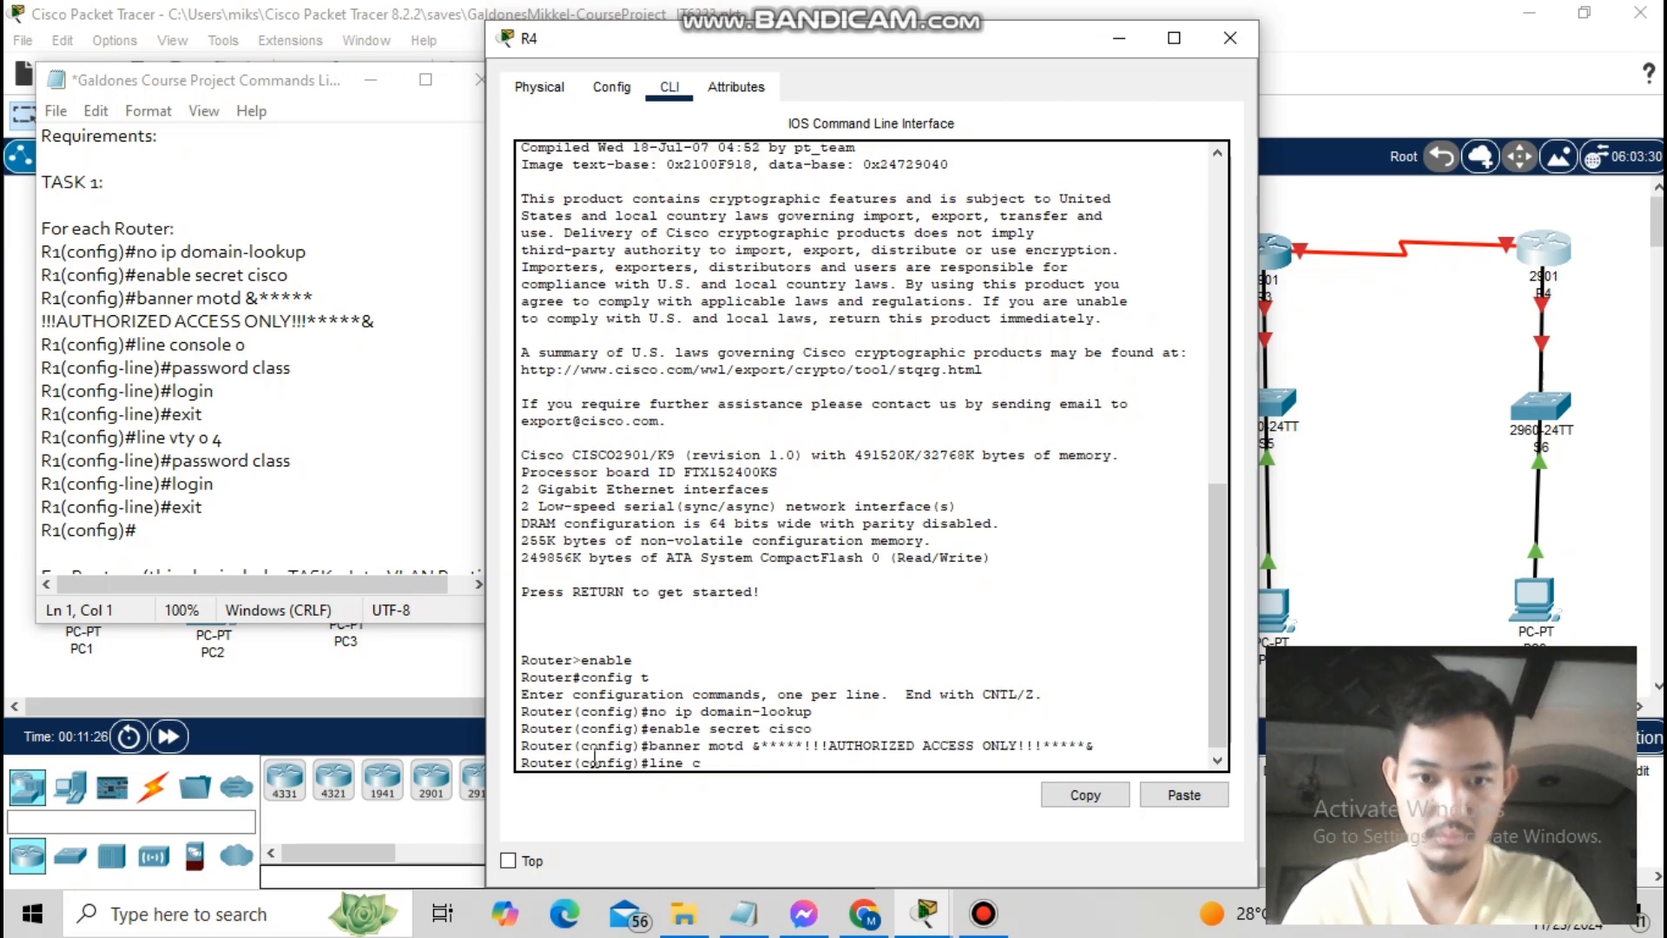
key("Return")
type("password class")
key("Return")
type("login")
key("Return")
type("exit")
key("Return")
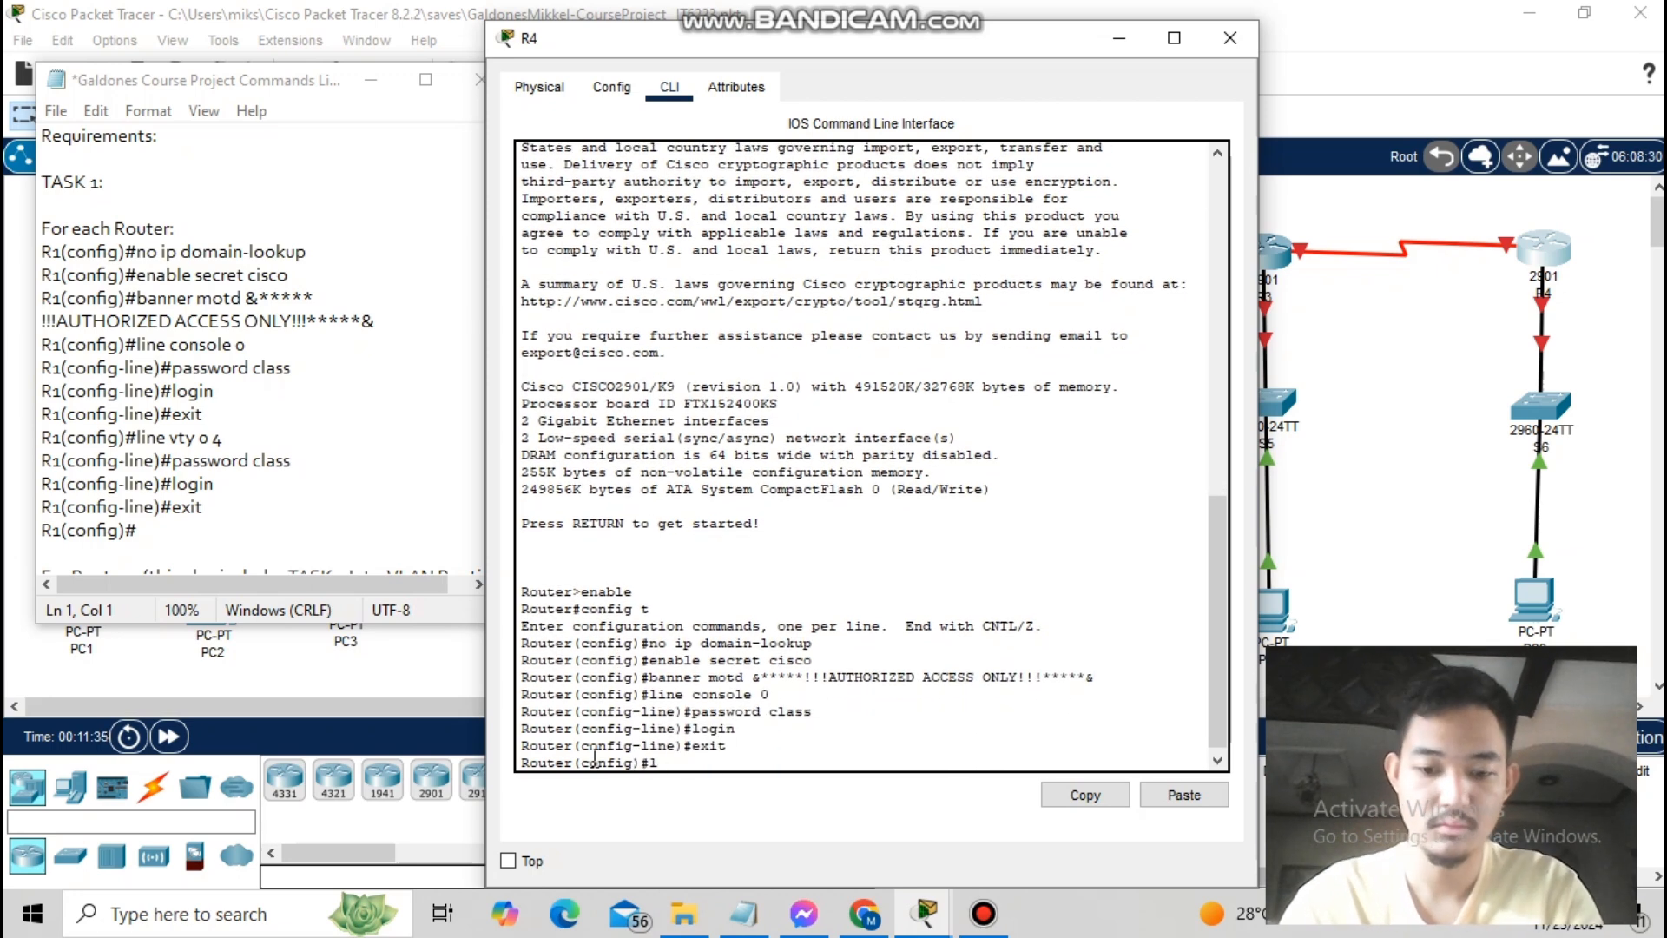
type("line vty 0 4")
key("Return")
type("password class")
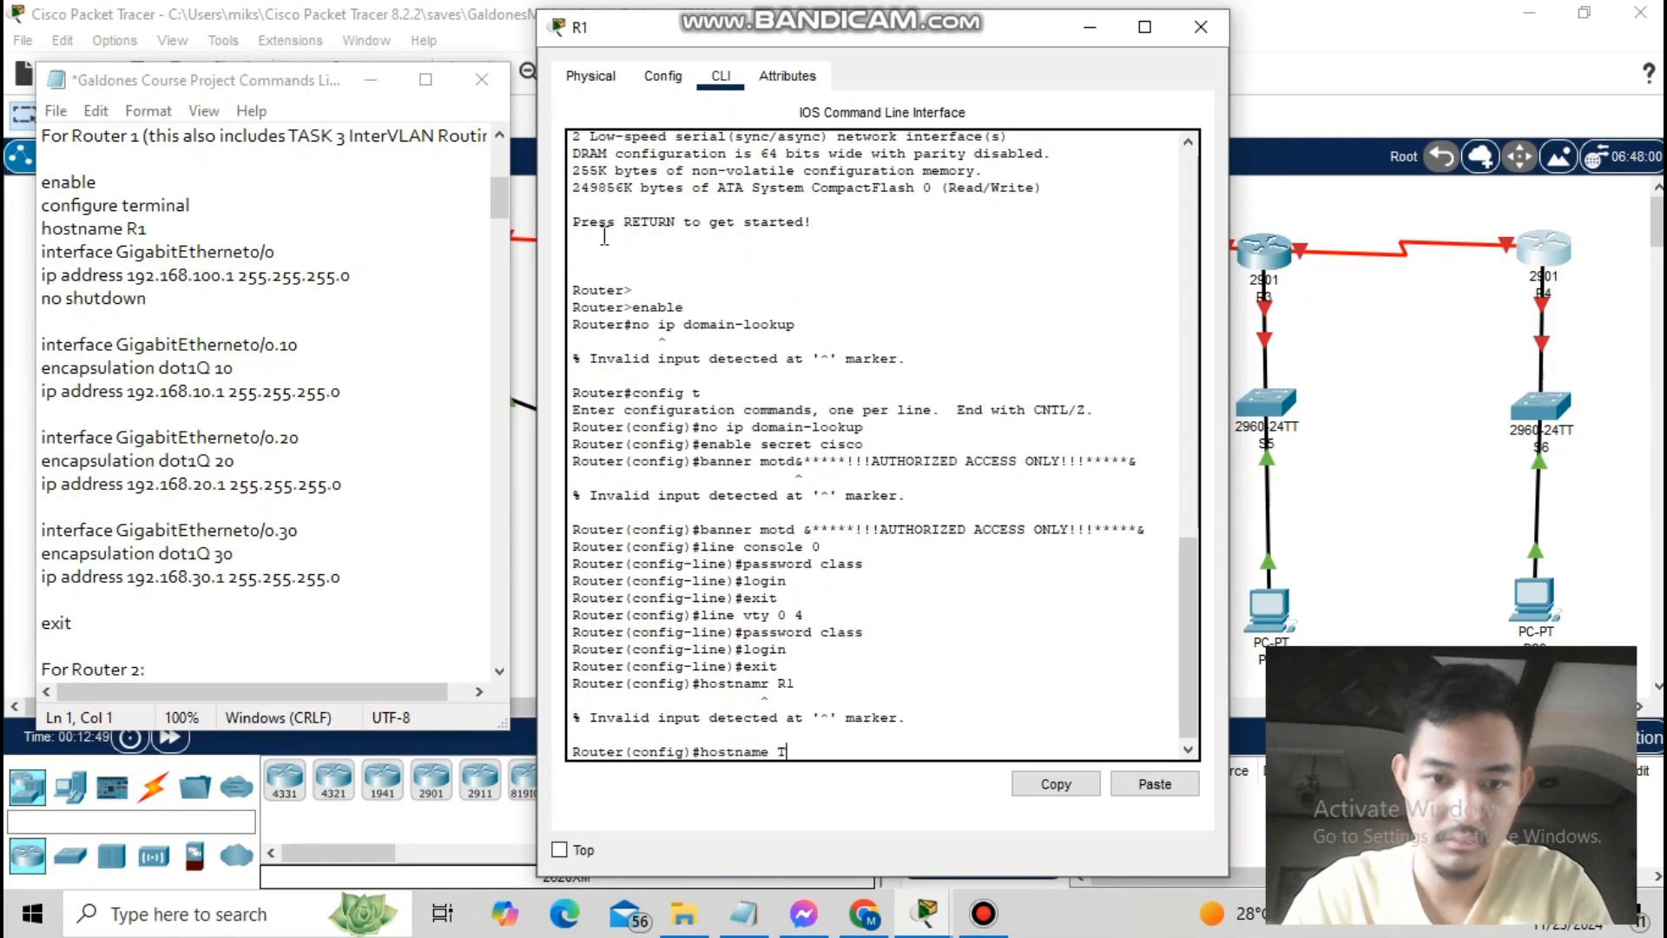
- Name the router R1 and set up subinterface G0/0.10 with dot1Q VLAN 10 and its address
type("R1")
key("Return")
type("interface GigabitEthernee")
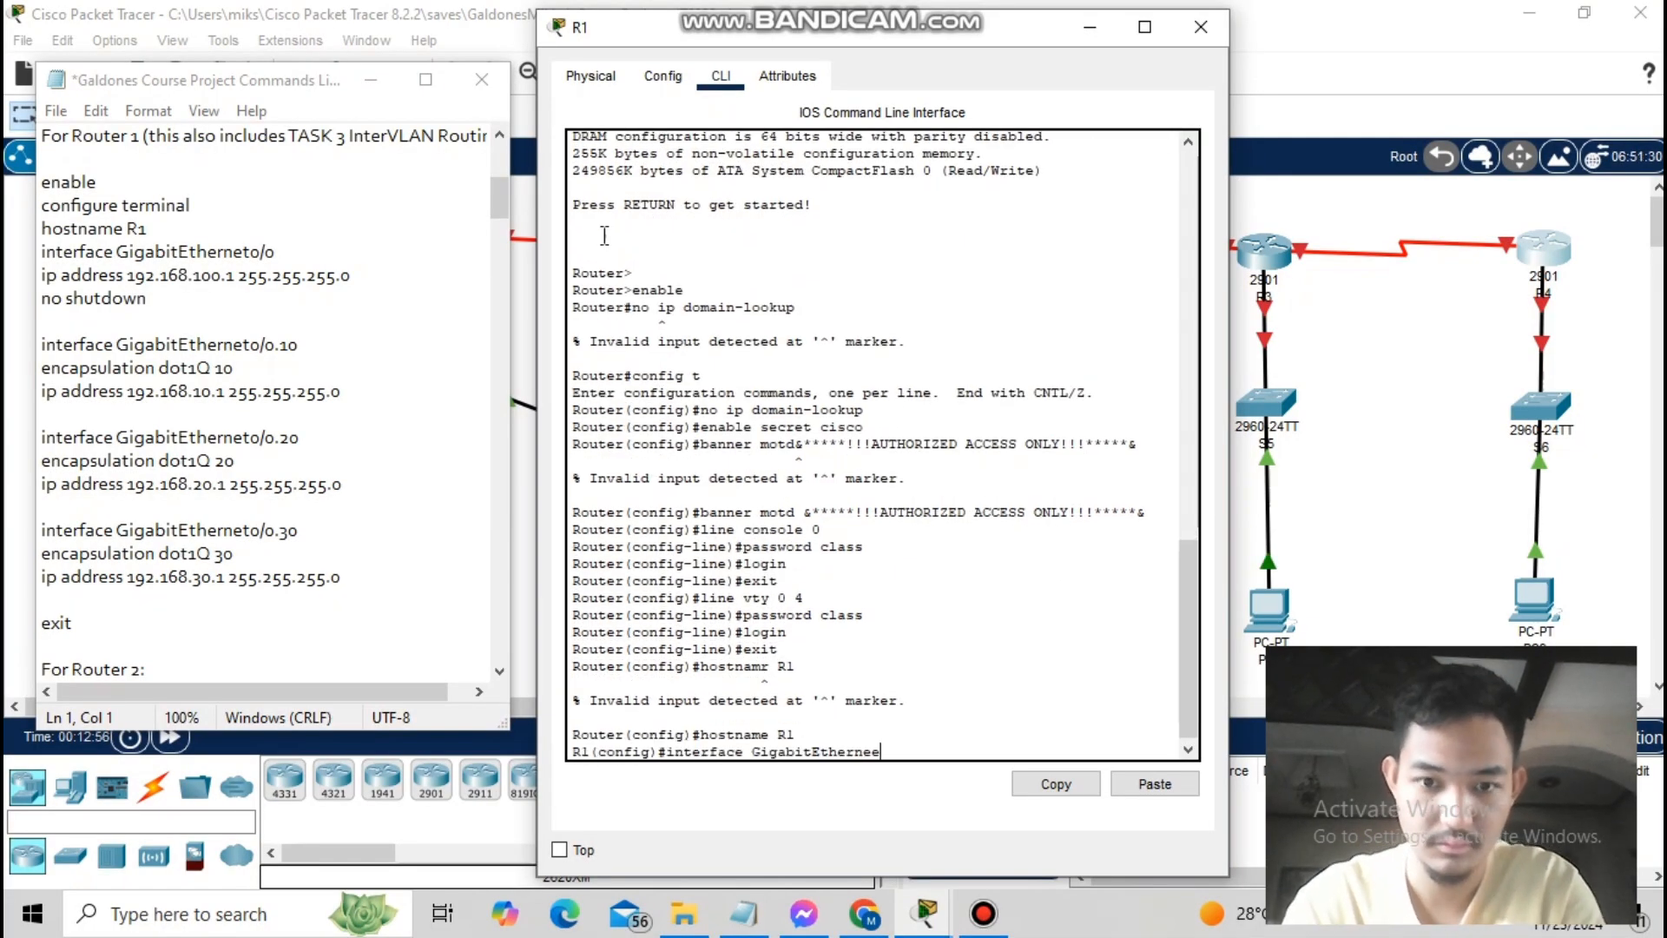
type(" 0/0.10")
key("Return")
type("encapsulation dot")
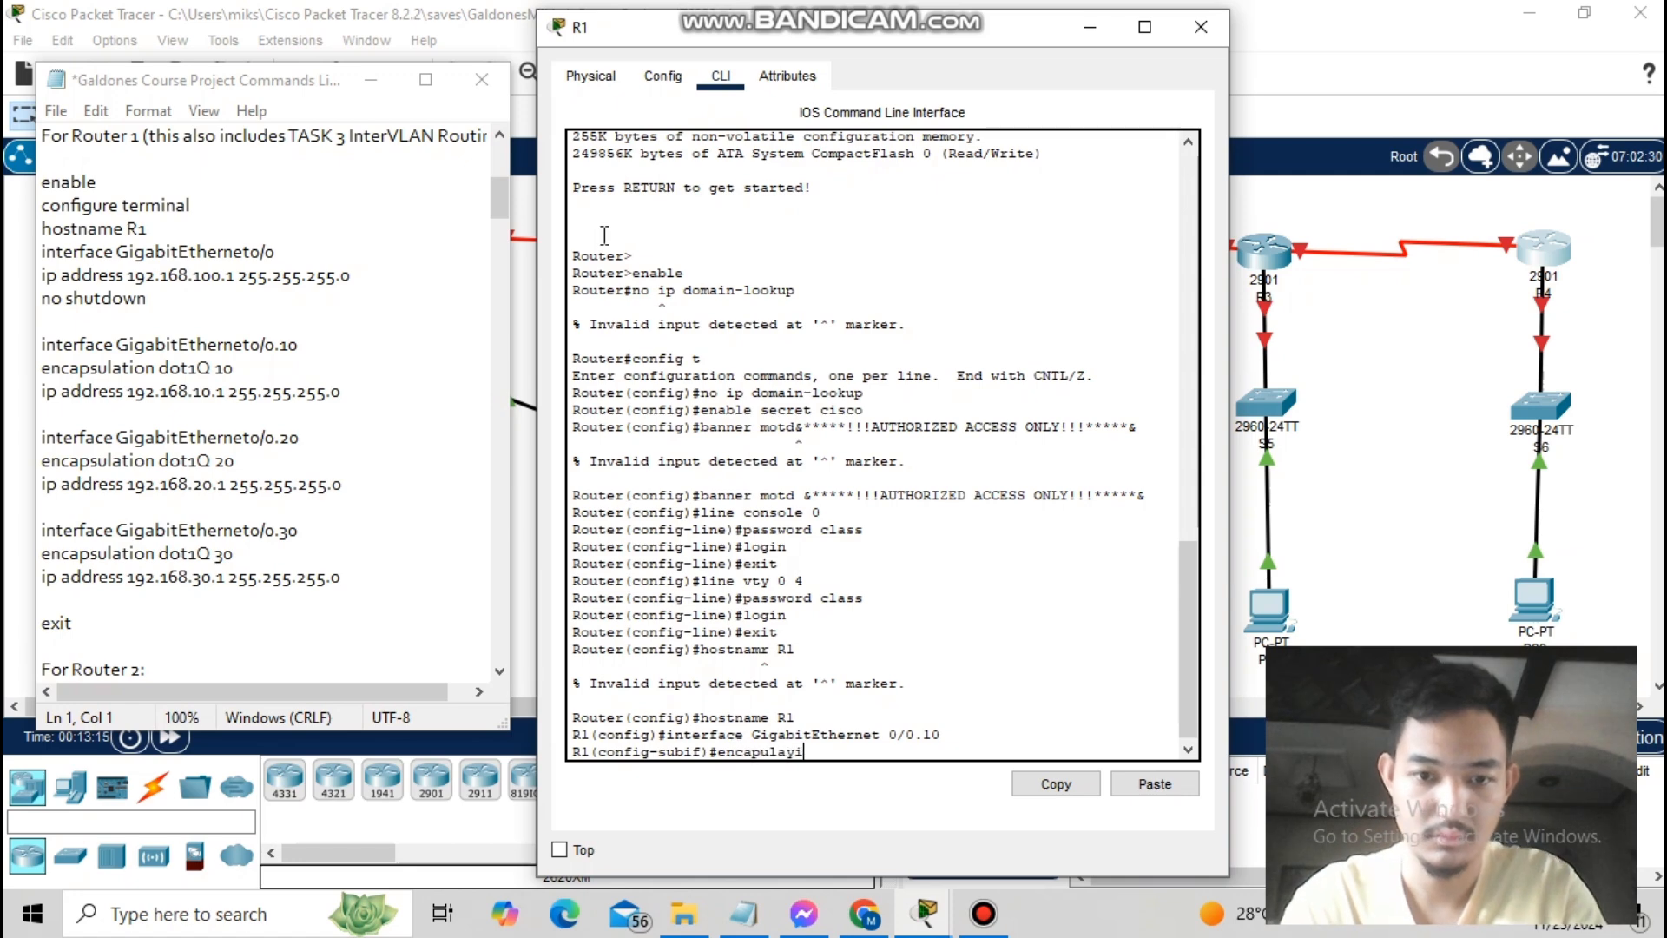
type("1Q10")
key("Return")
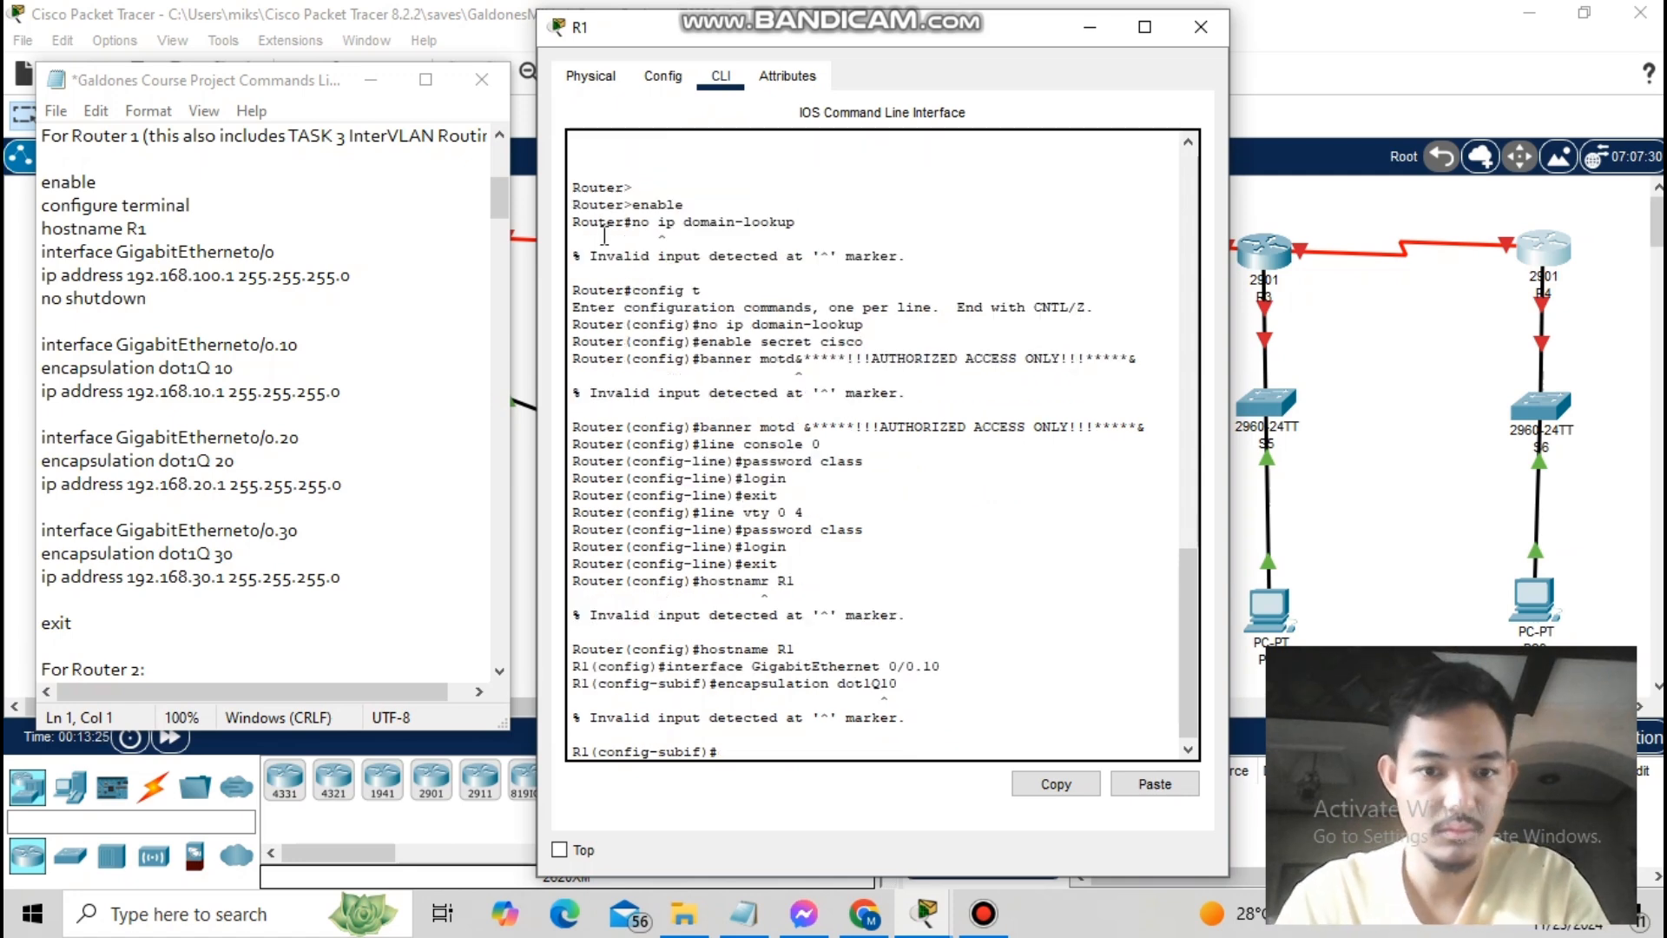
type("interface GigabitEthernet 0/0.10 encapsulation dot1Q 10 ip address 192.168.100.1 255.255.255.0")
key("Return")
type("no shutdown")
key("Return")
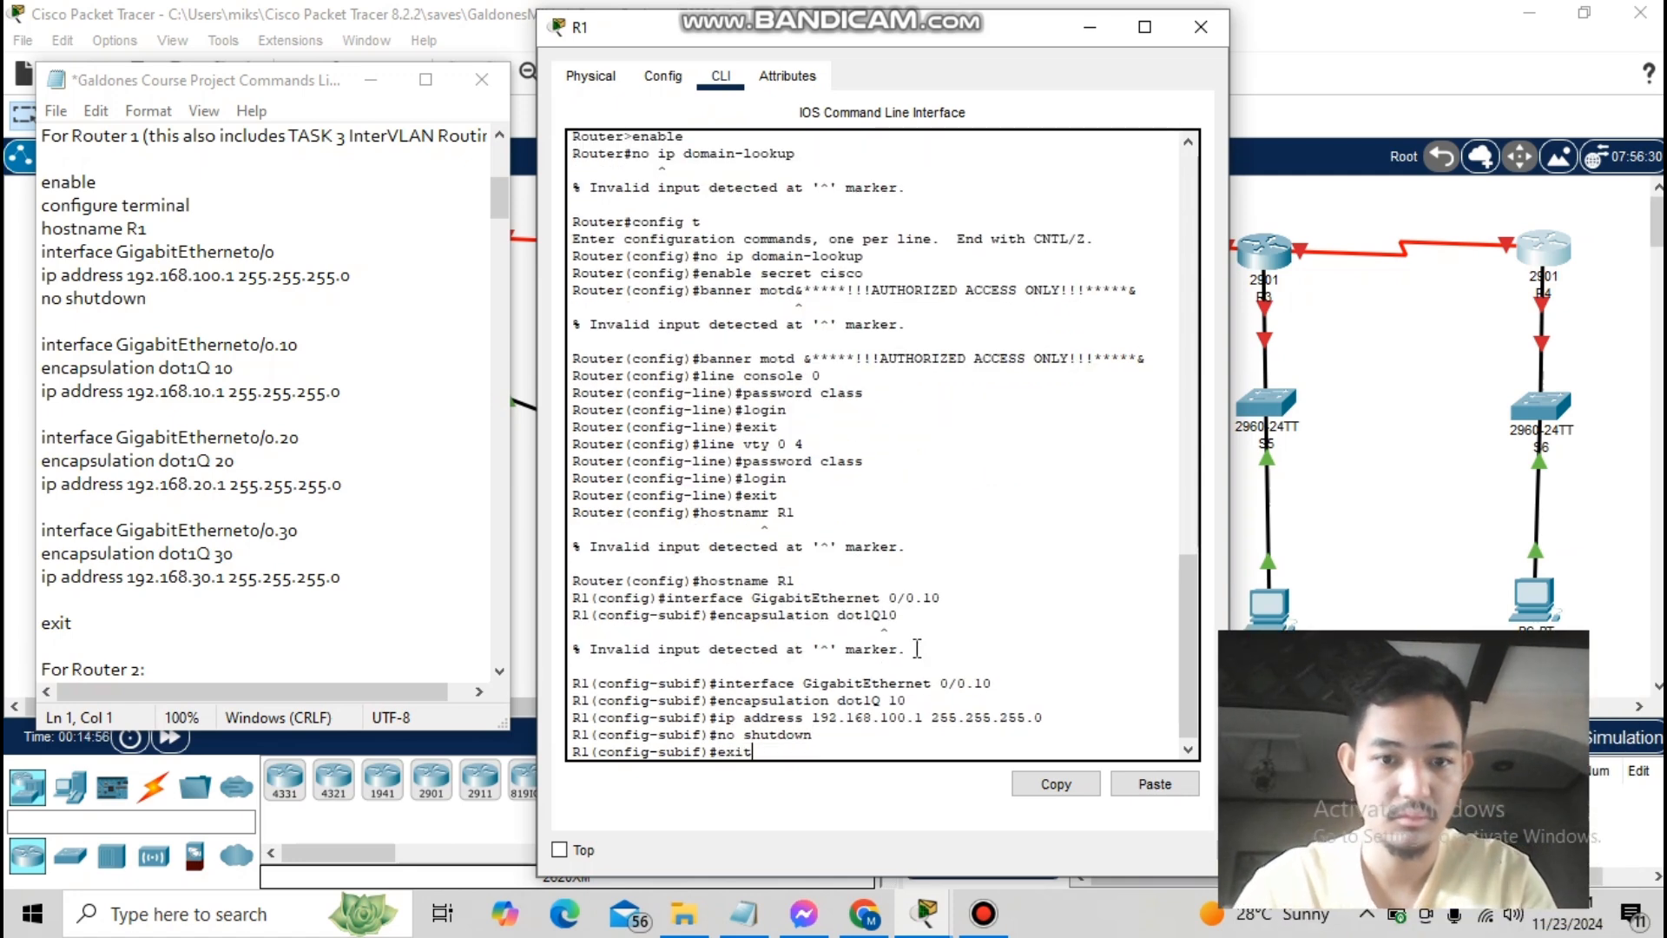
- Create subinterface G0/0.20 tagged for VLAN 20 with address 192.168.20.1 255.255.255.0
key("Left")
key("Left")
type("i")
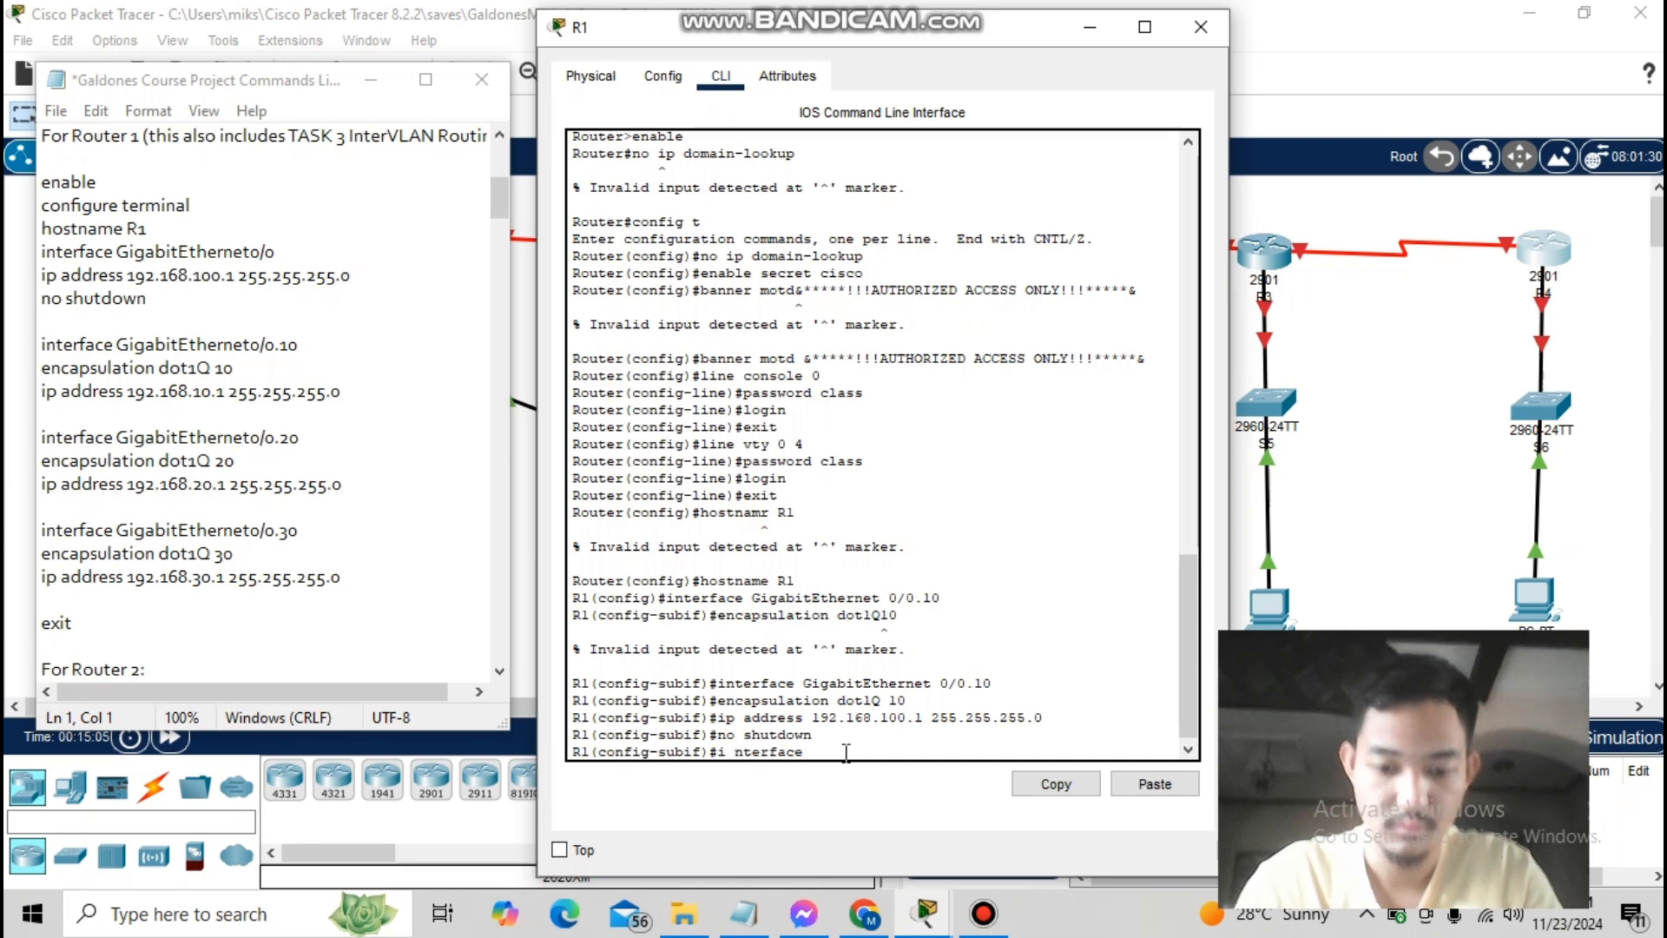
key("End")
type("GigabitEthernet 0/0.20")
key("Return")
type("ip")
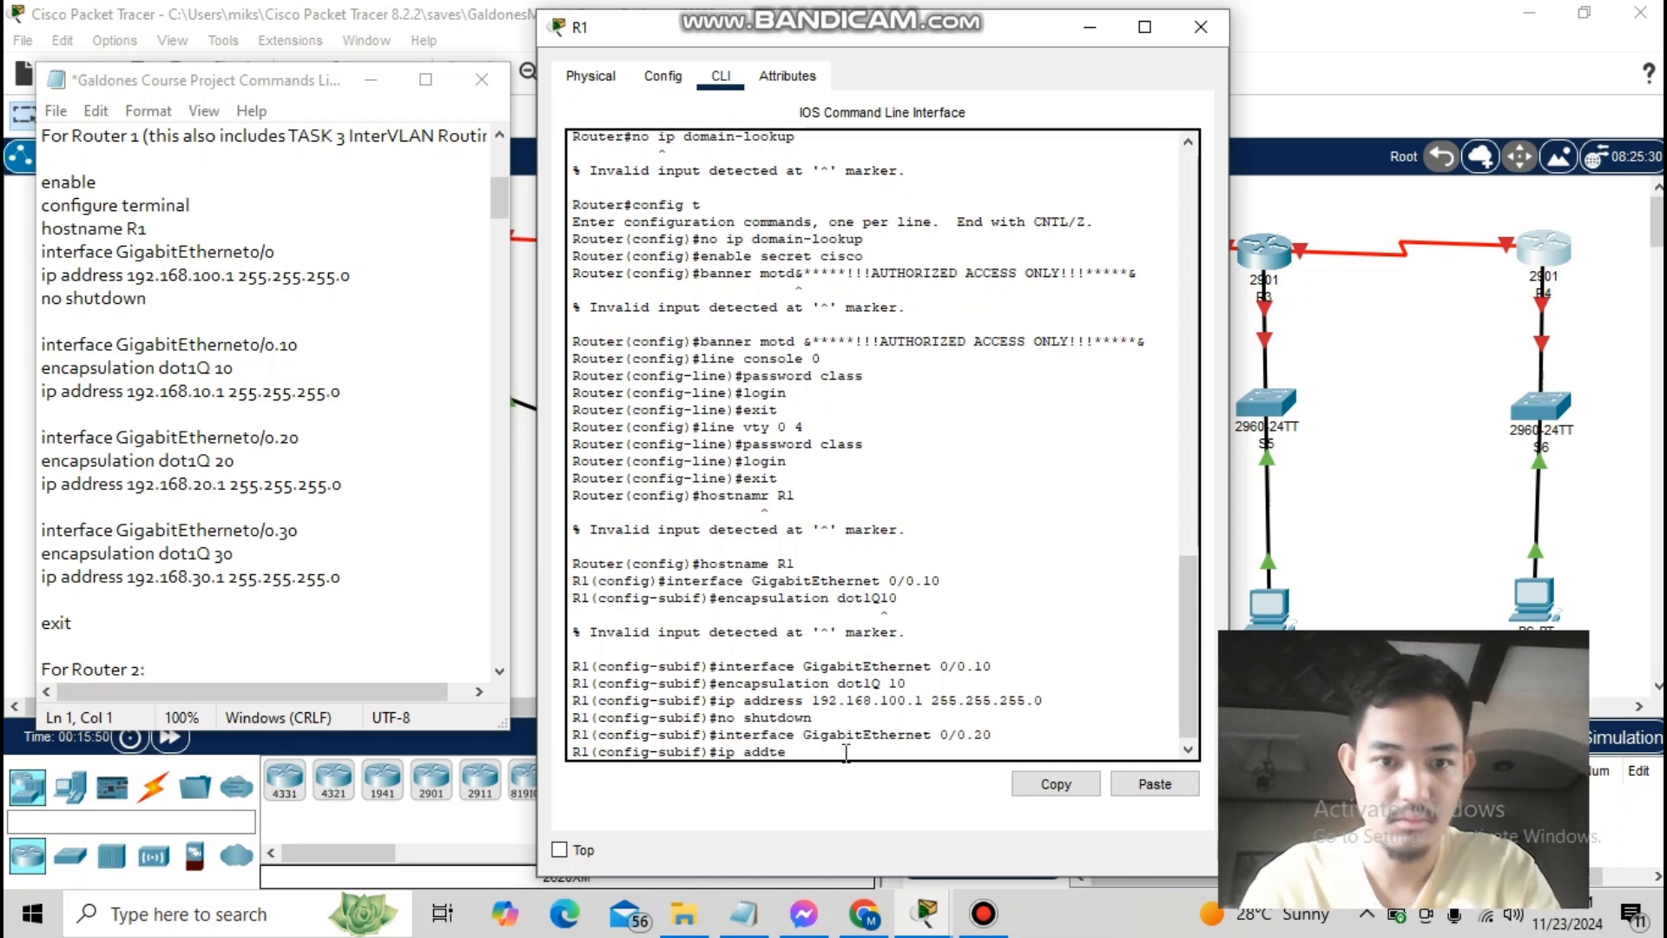
type(" address")
key("BackSpace")
key("BackSpace")
key("BackSpace")
key("BackSpace")
key("BackSpace")
key("BackSpace")
key("BackSpace")
key("BackSpace")
key("BackSpace")
key("BackSpace")
type("encapsulation dot1Q 20")
key("Return")
type("ip address 192.168.20.1 255.255.255.0")
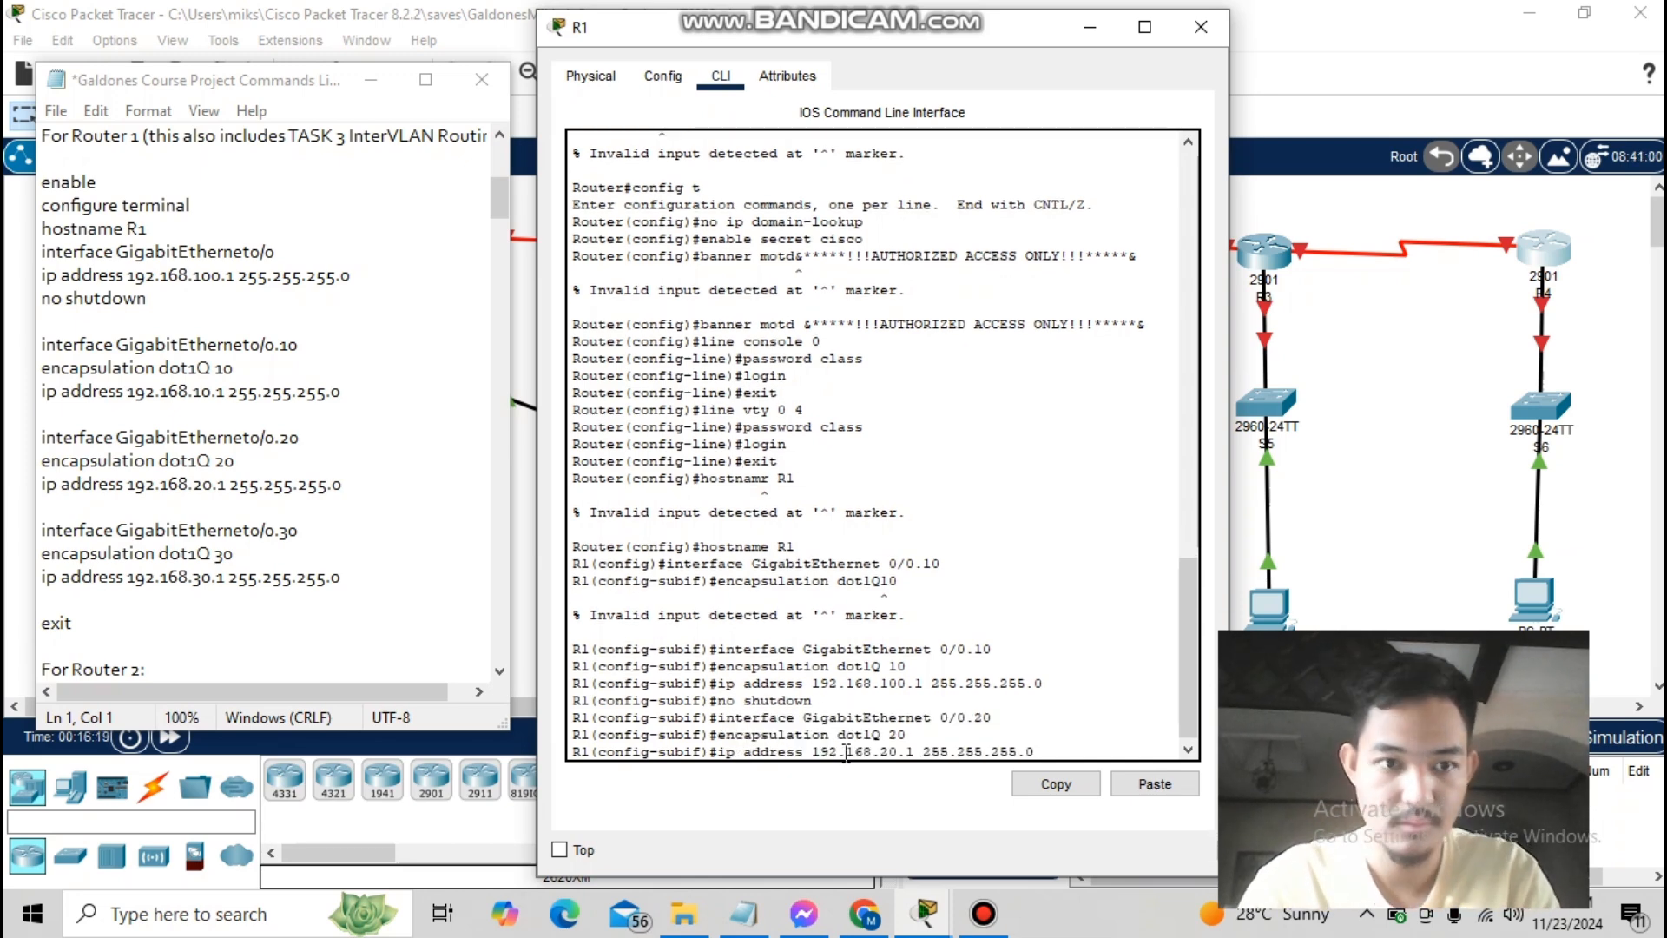
key("Return")
- Create subinterface G0/0.30 tagged for VLAN 30 with address 192.168.30.1 255.255.255.0
type("interface Gigabit")
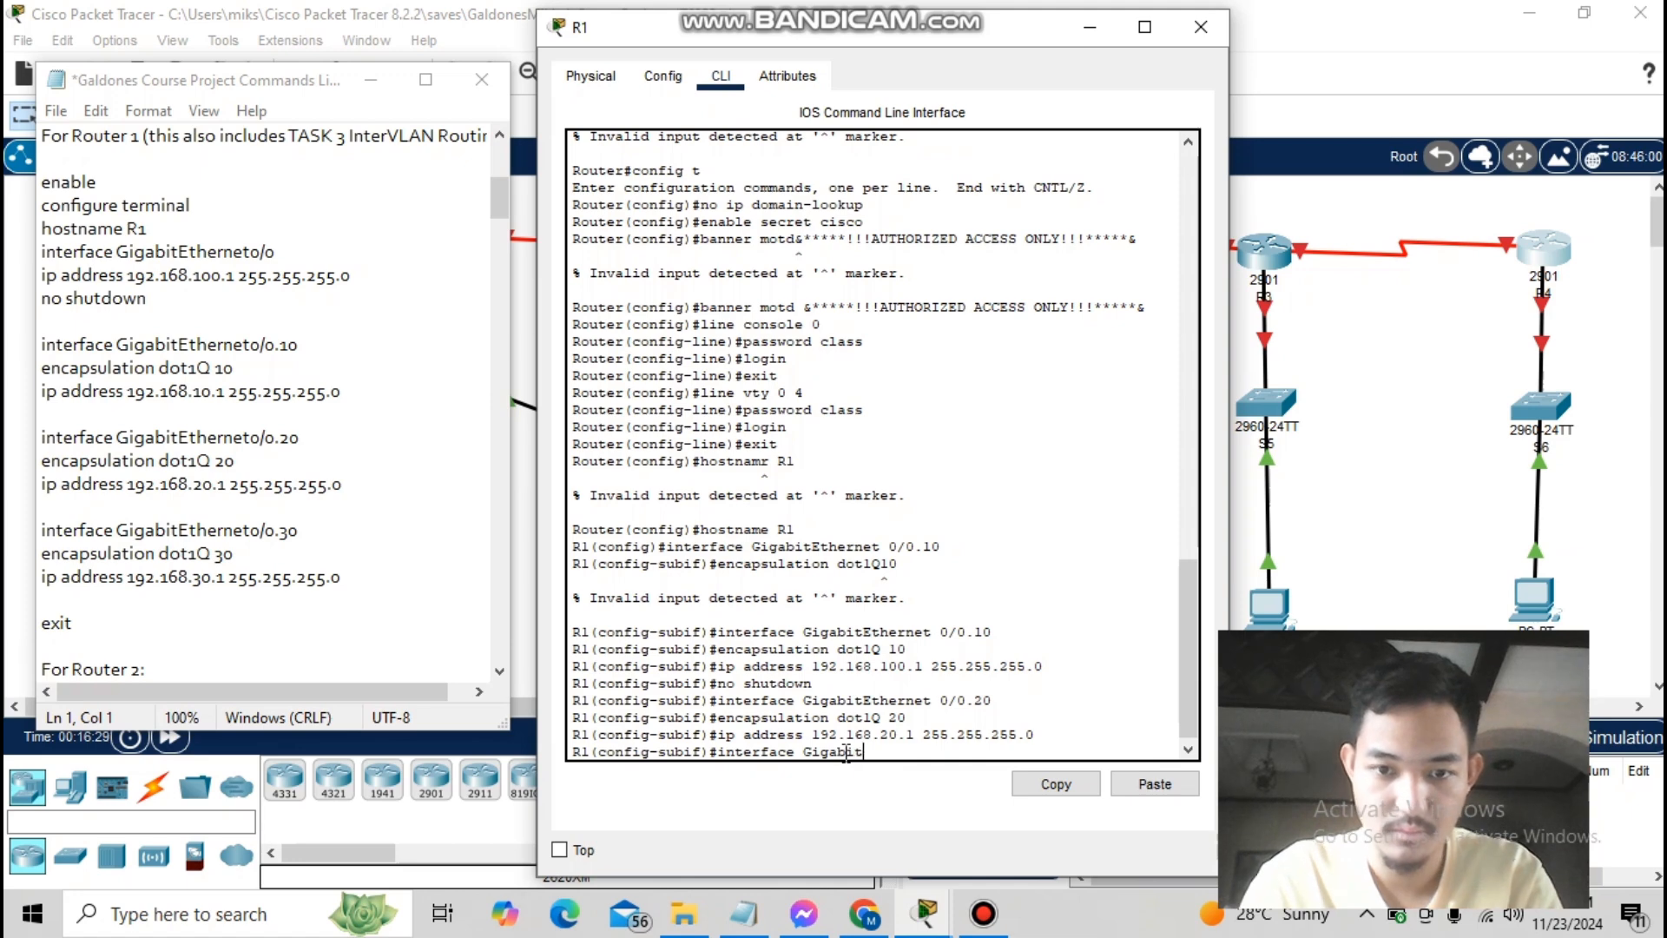
type("Ethernet 0/0.30")
key("Return")
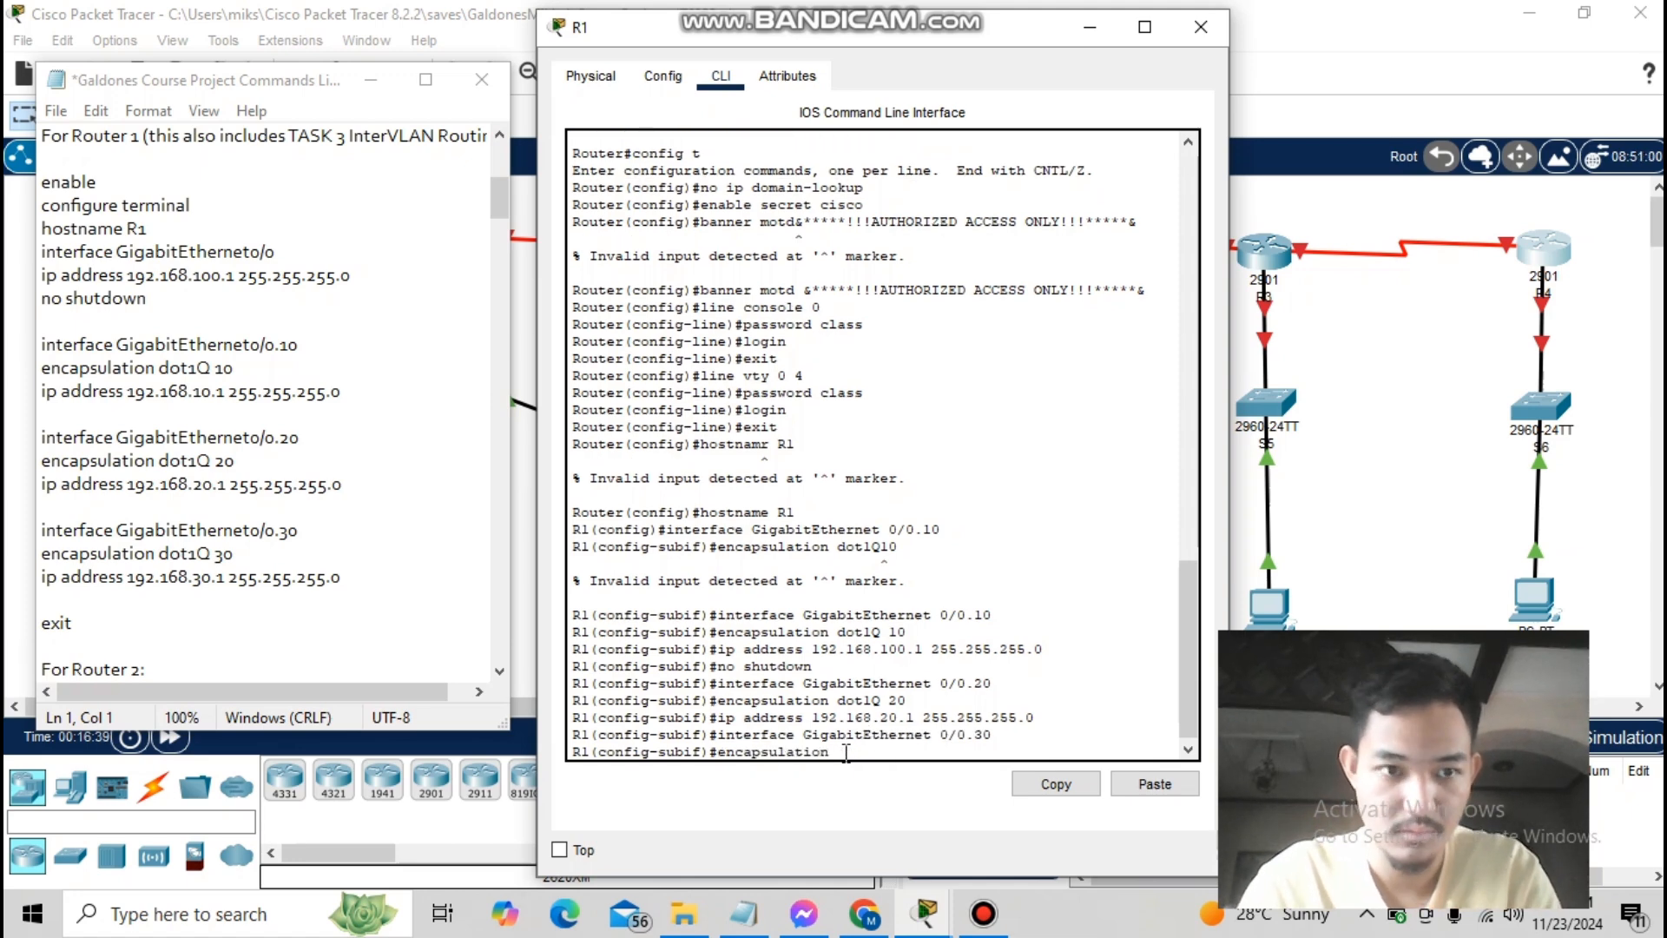
type("encapsulation dot1Q 30")
key("Return")
type("ip address 1")
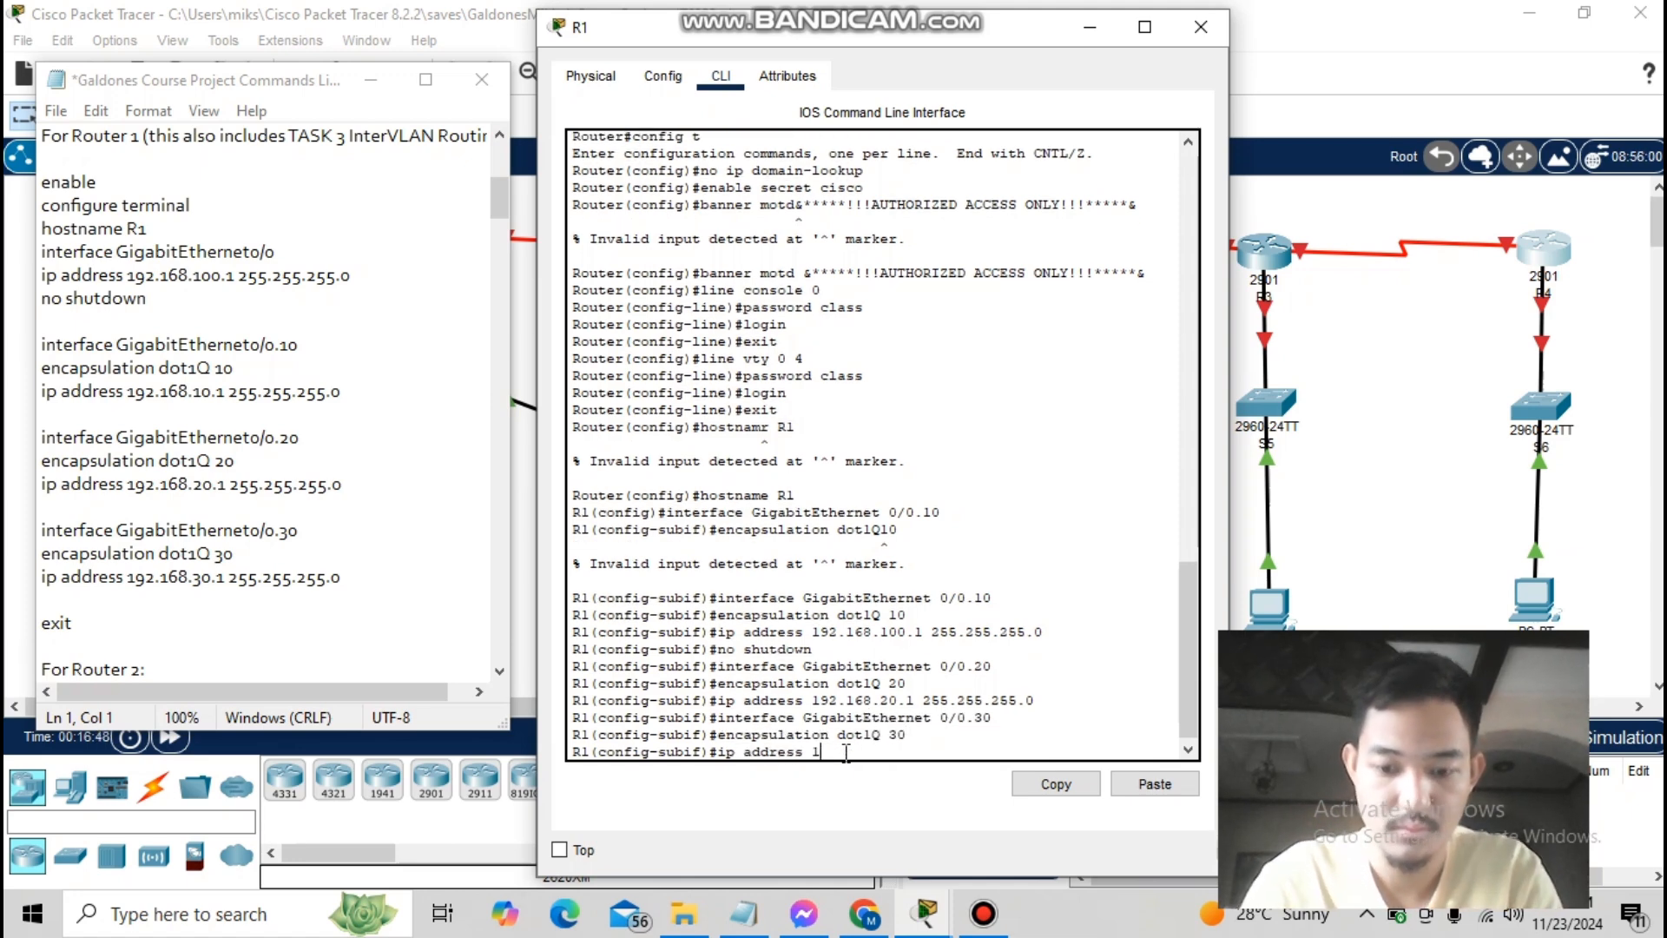
type("92.168.30.1 255.255.255.0")
key("Return")
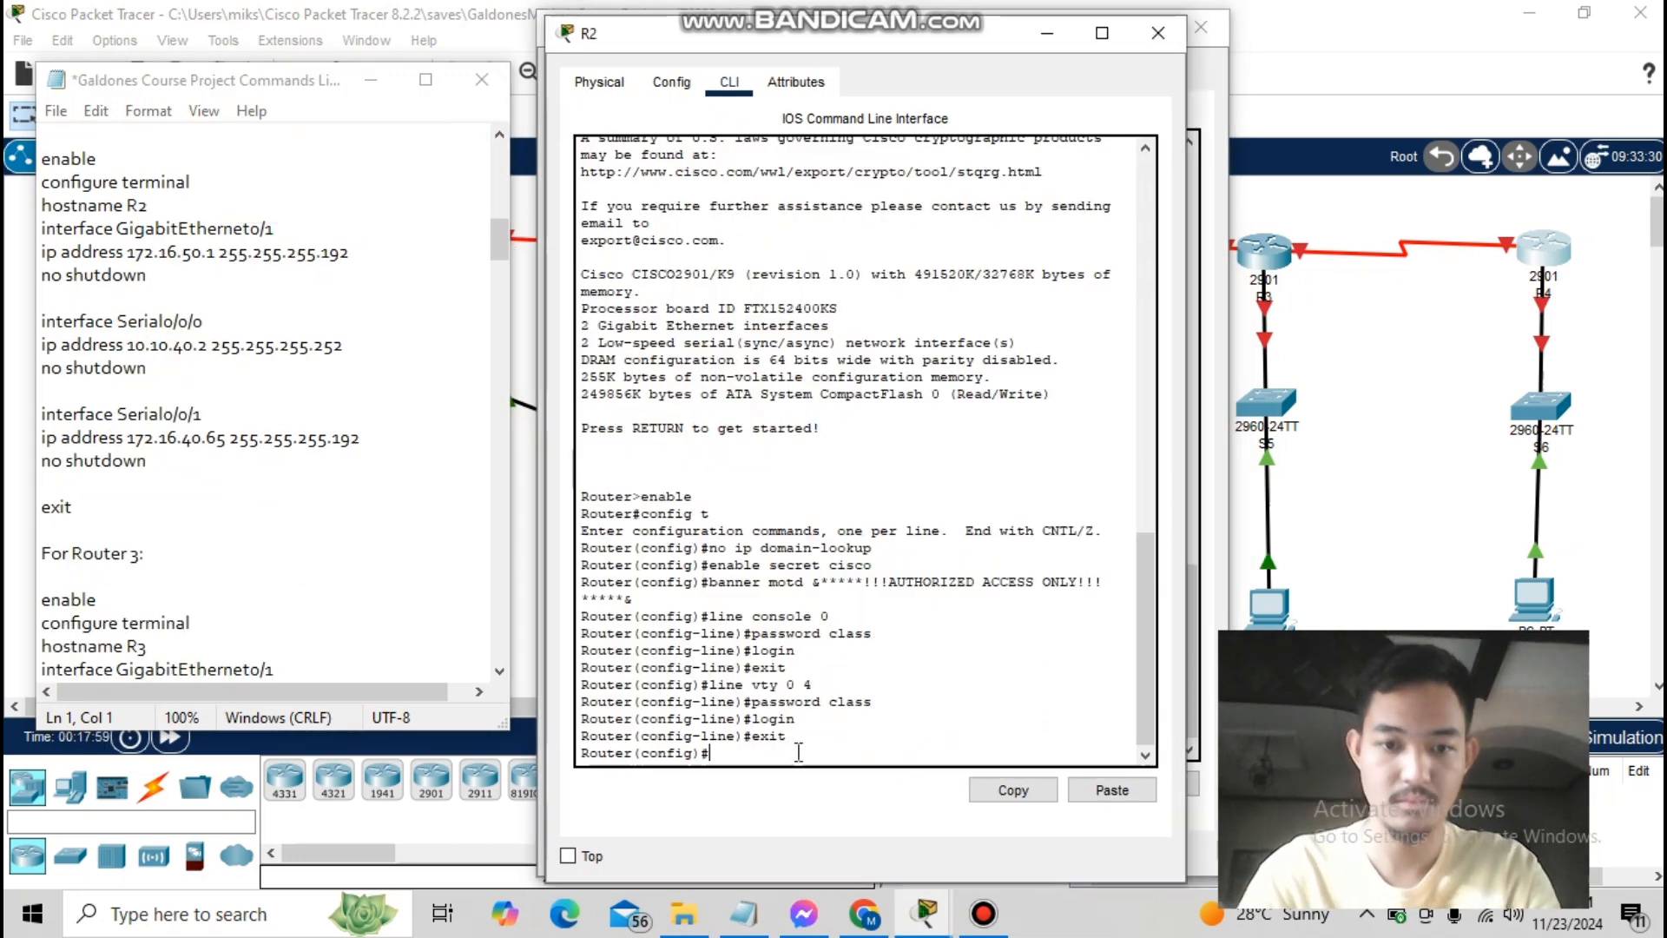
- Name the router R2 and bring up GigabitEthernet0/1 at 172.16.50.1 255.255.255.192
type("hostname R2")
key("Return")
type("in")
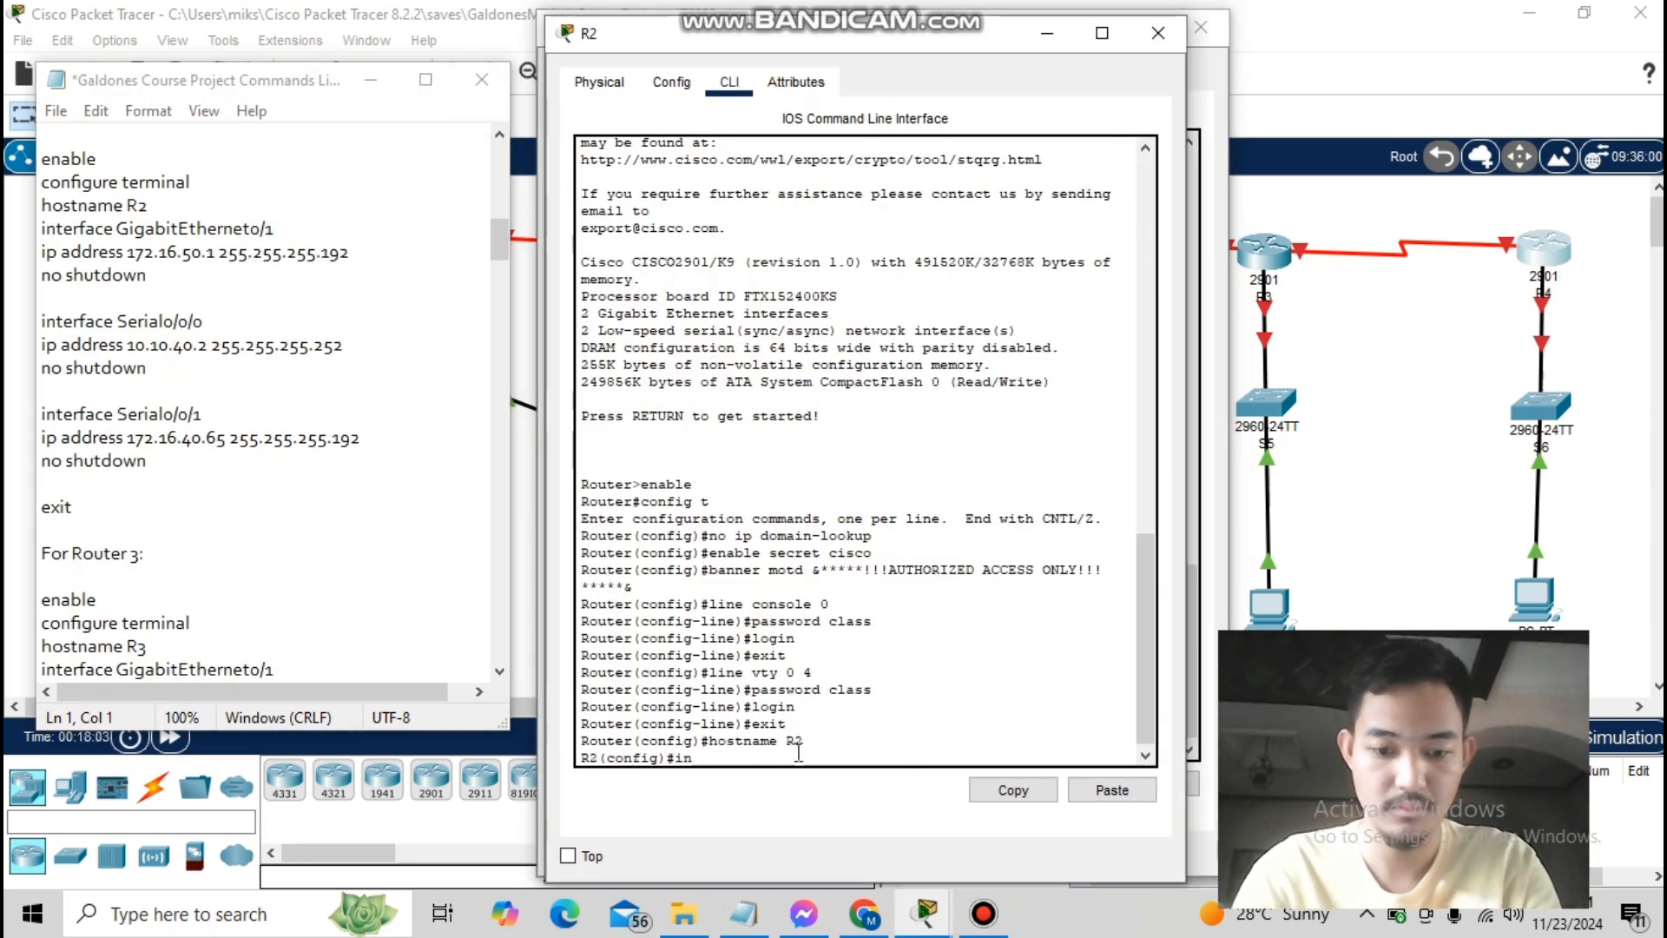
type("terface GigabitEthernet 0/1")
key("Return")
type("ip address ")
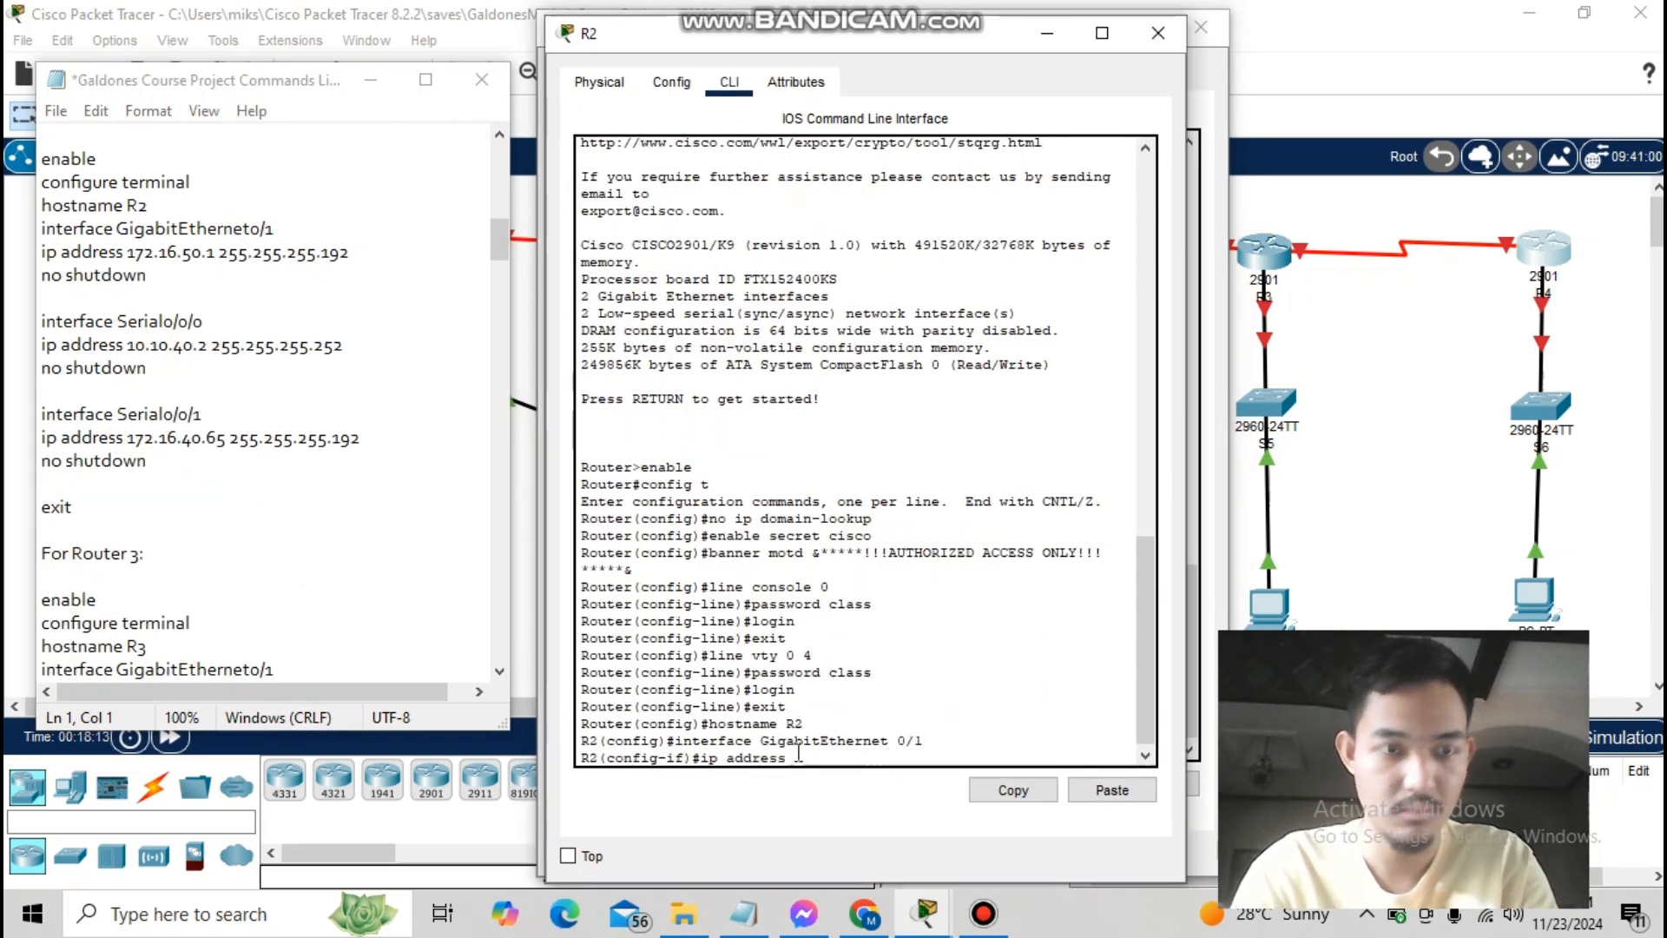
type("172.16.50.1 255")
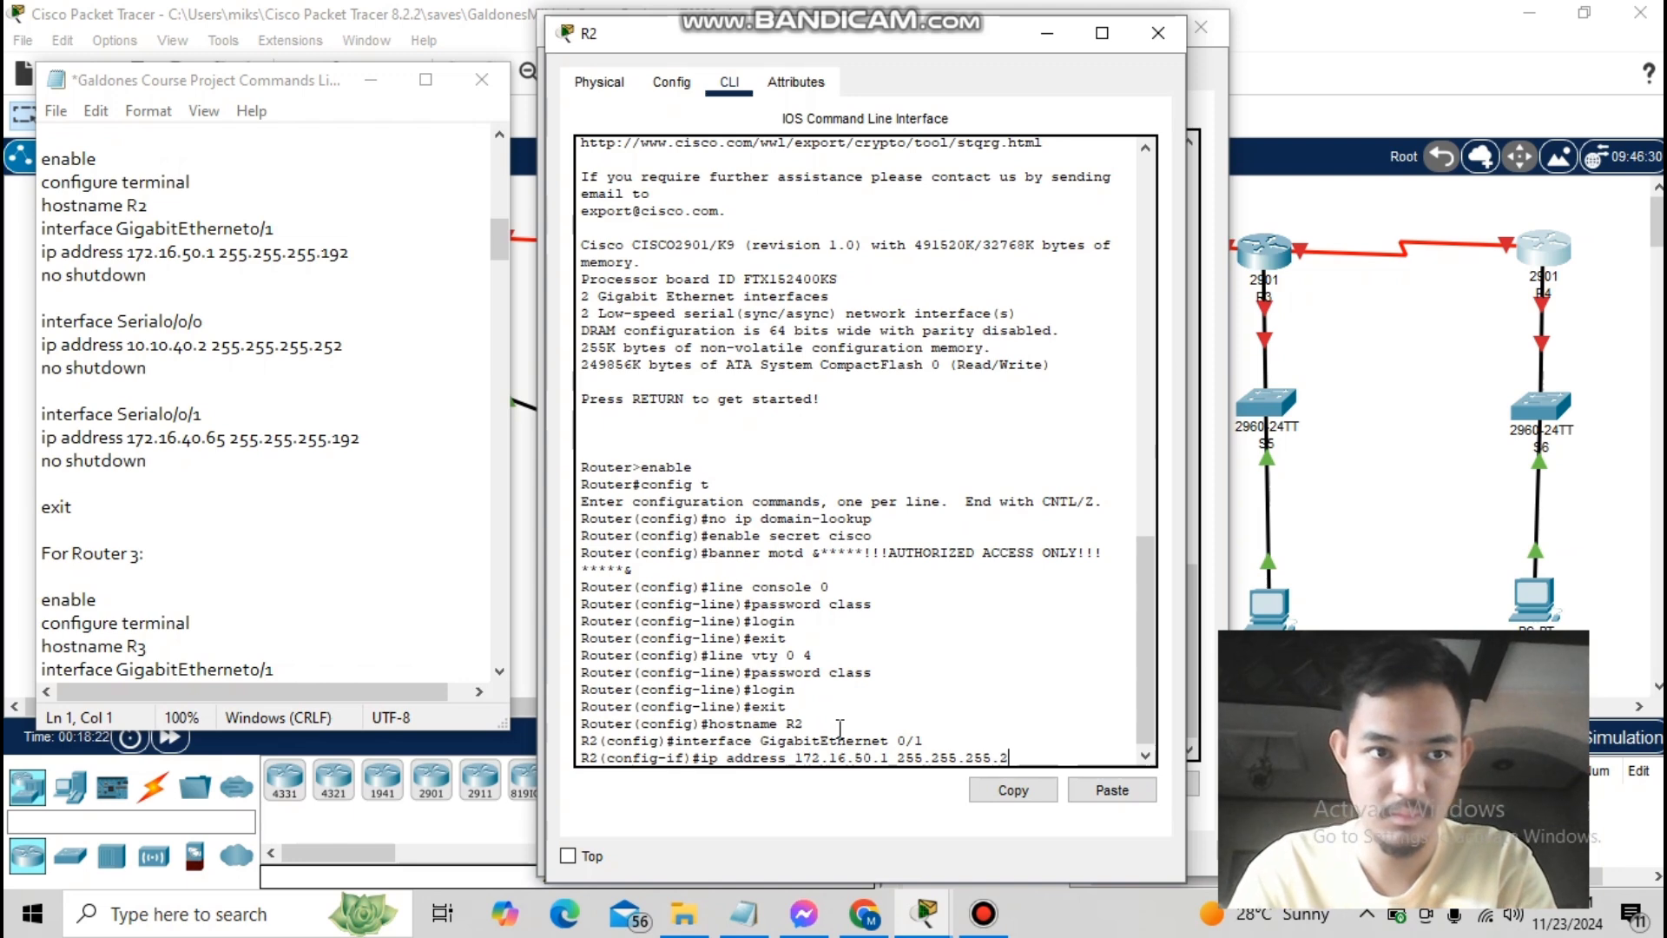
type(".255.255.192")
key("Return")
type("no shutdown")
key("Return")
- Bring up R2's Serial0/0/0 at 10.10.40.2/30 and Serial0/0/1 at 172.16.40.65 255.255.255.192
type("interf")
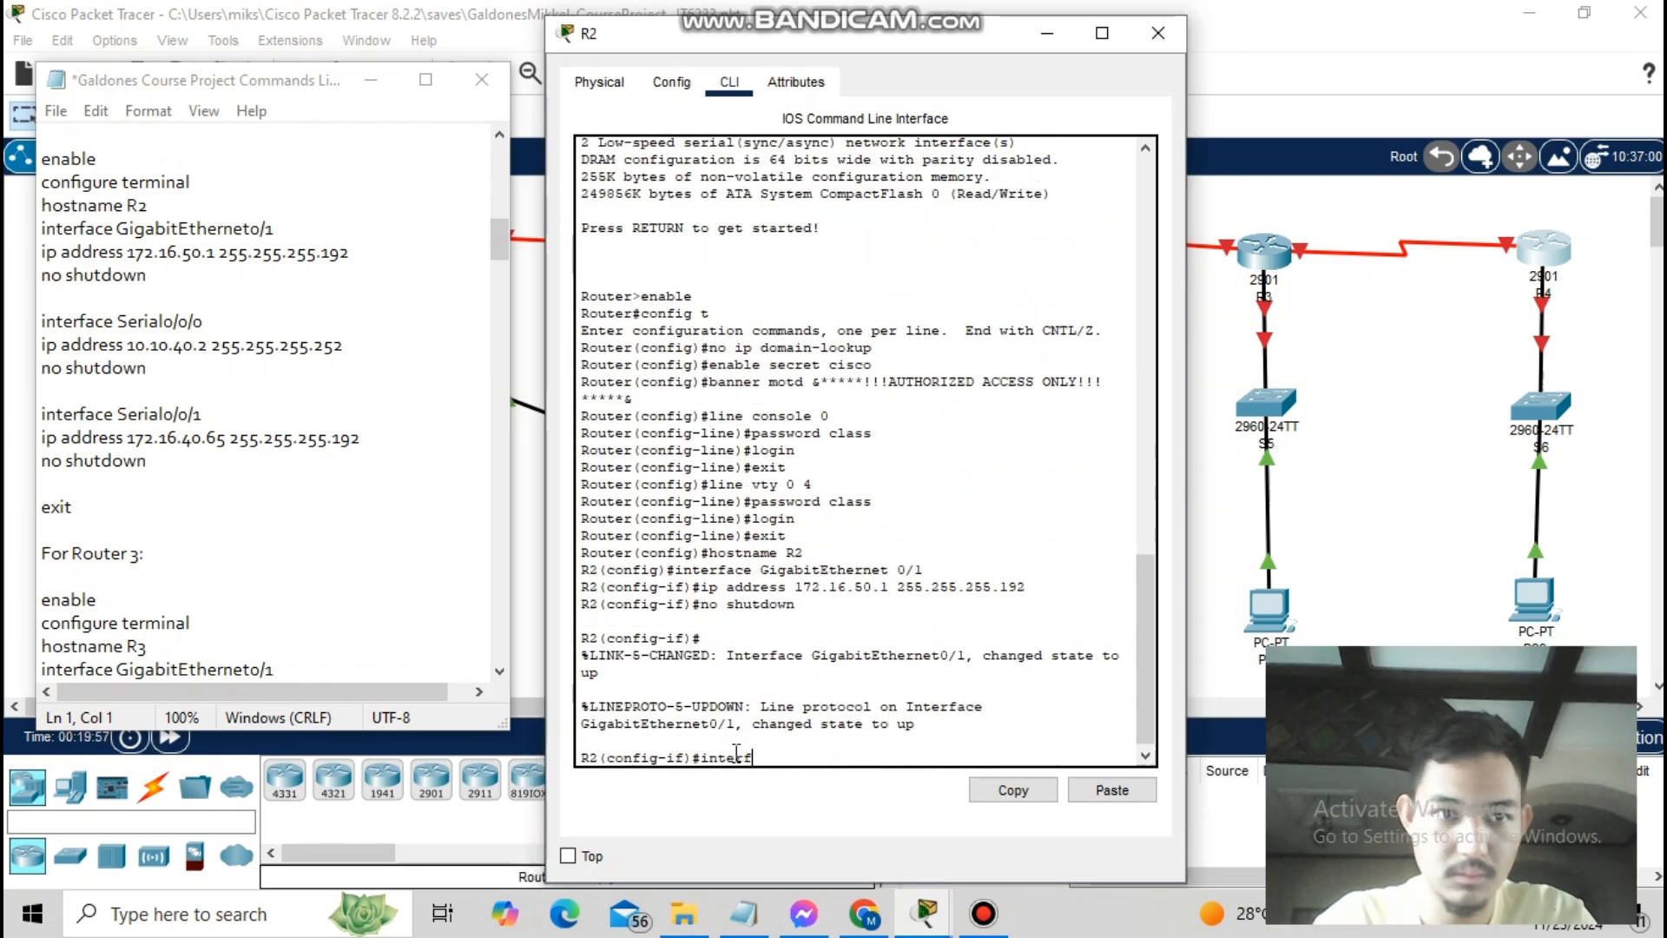
type("ace serial 0/0/0")
key("Return")
type("ip address 10.10.")
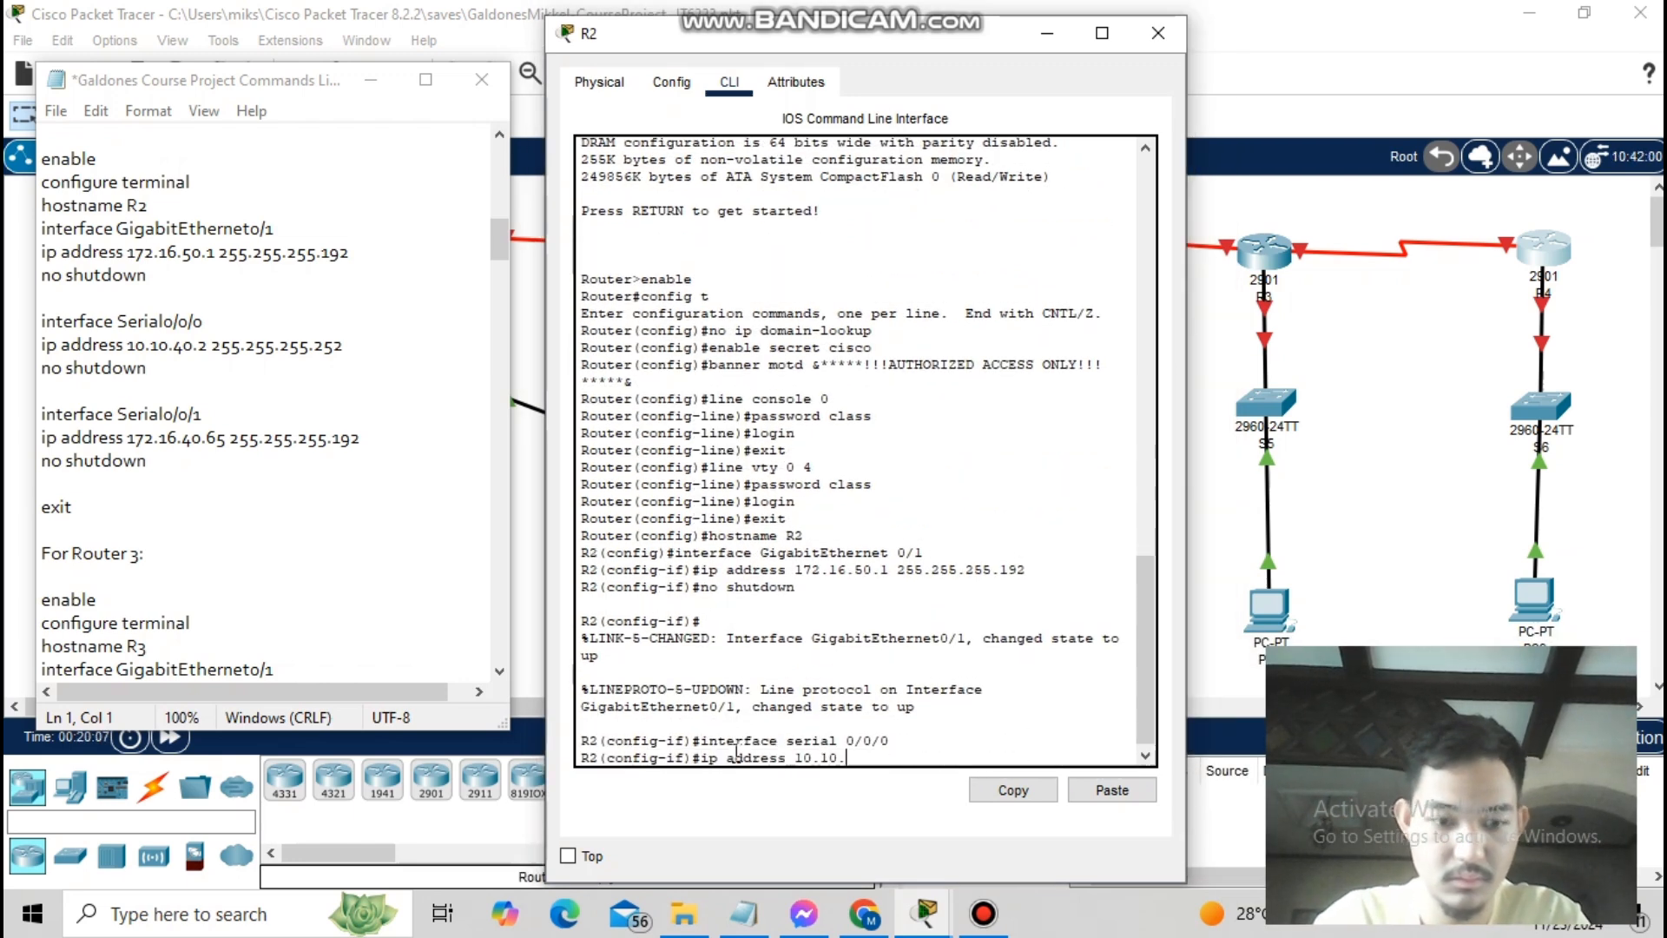
type("40.2 255.255.255.252")
key("Return")
type("no shutdown")
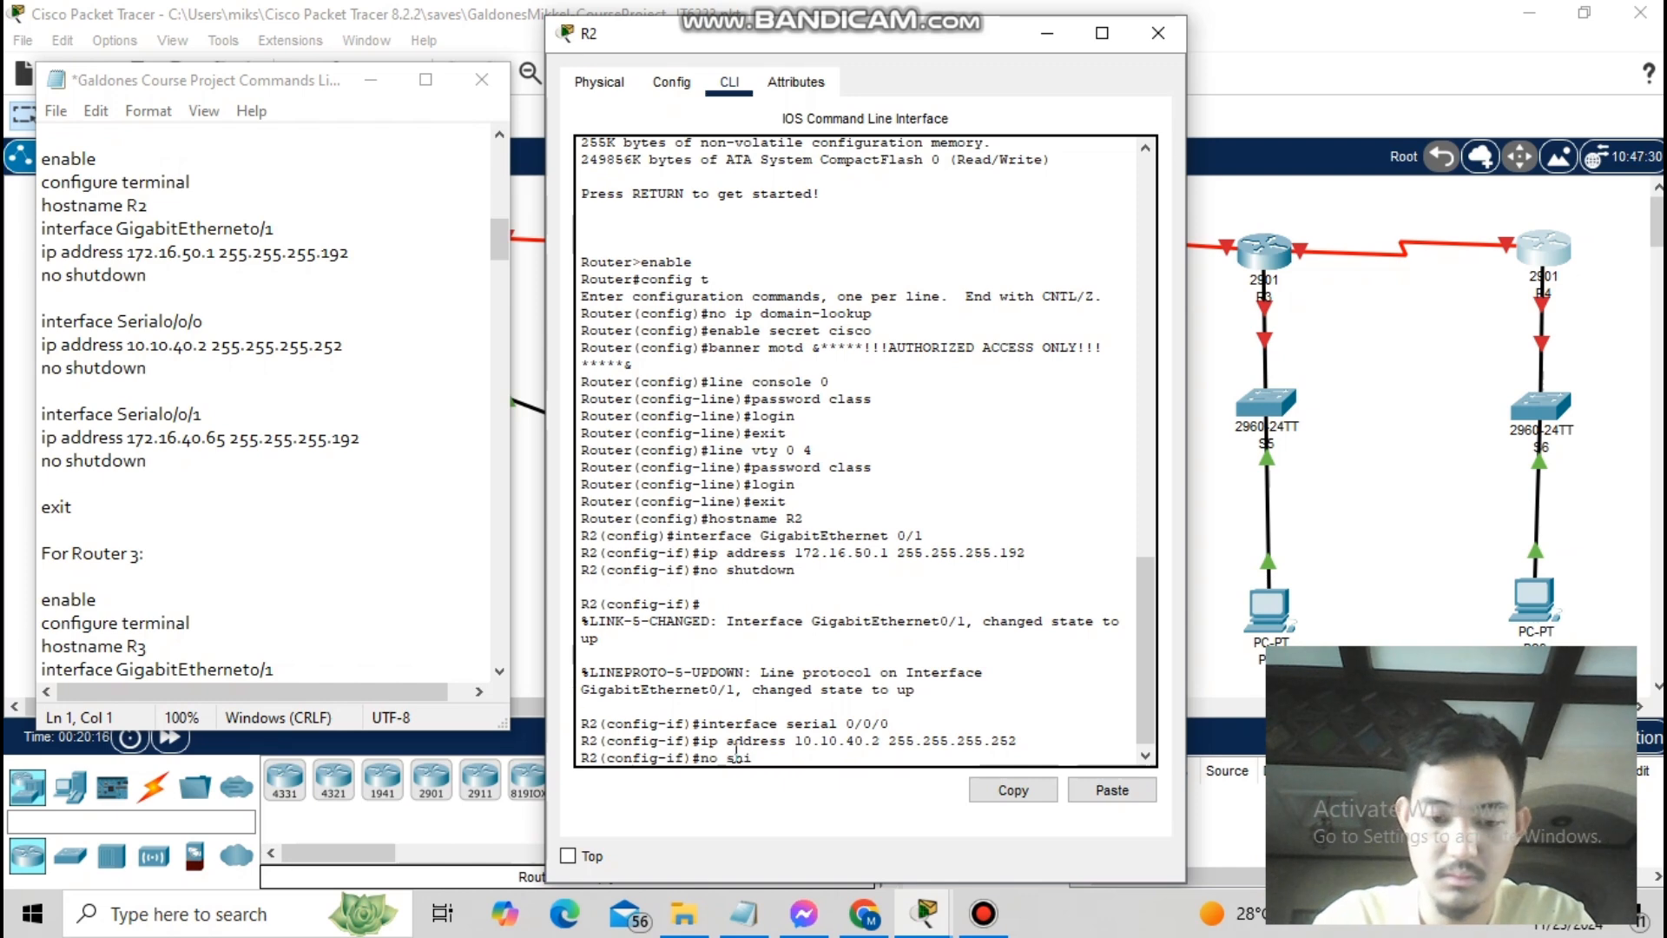
key("Return")
type("interface serial 0/0/1")
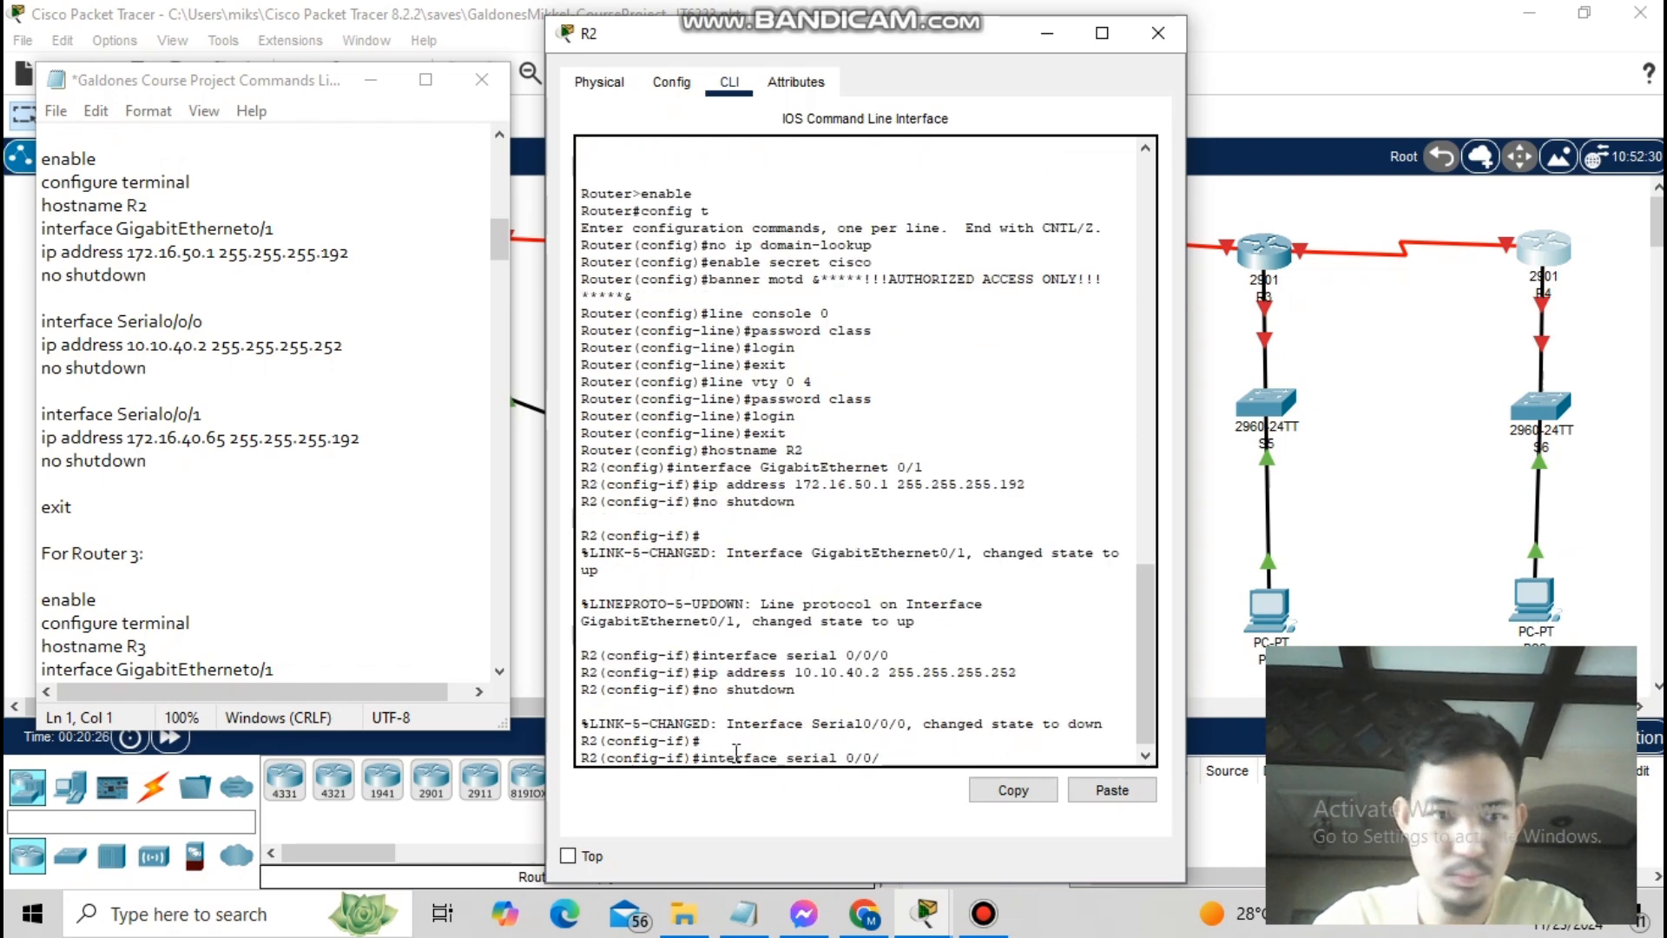
key("Return")
type("ip address 172.16.40.65 255.255.25")
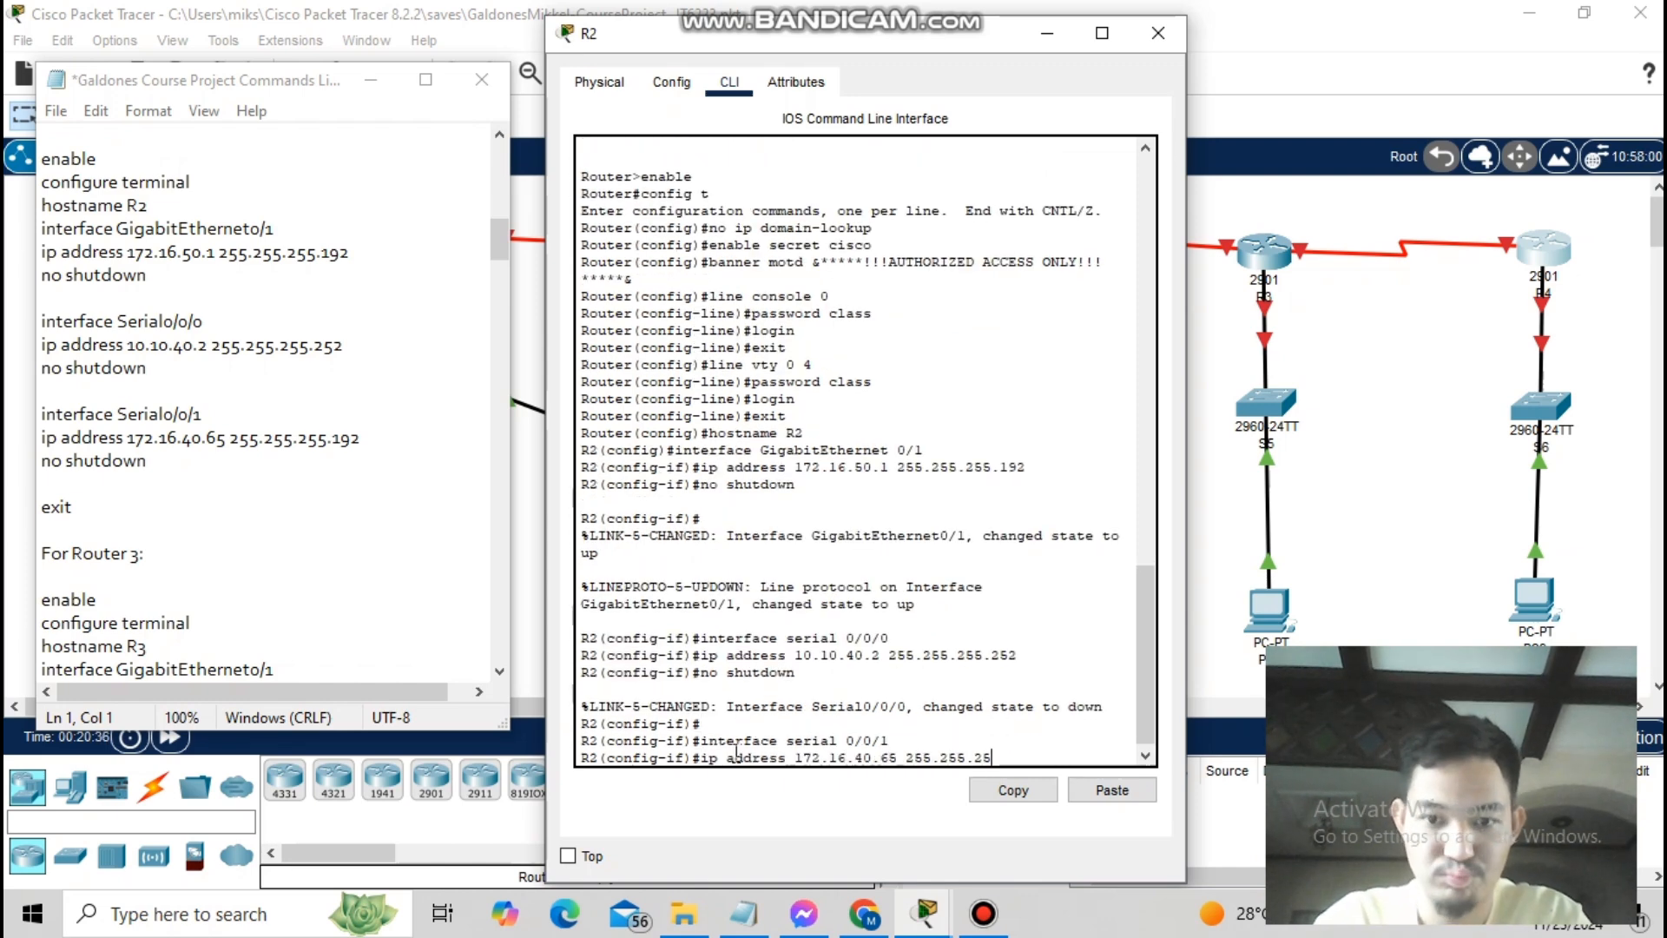
type("5.192")
key("Return")
type("no shutdown")
key("Return")
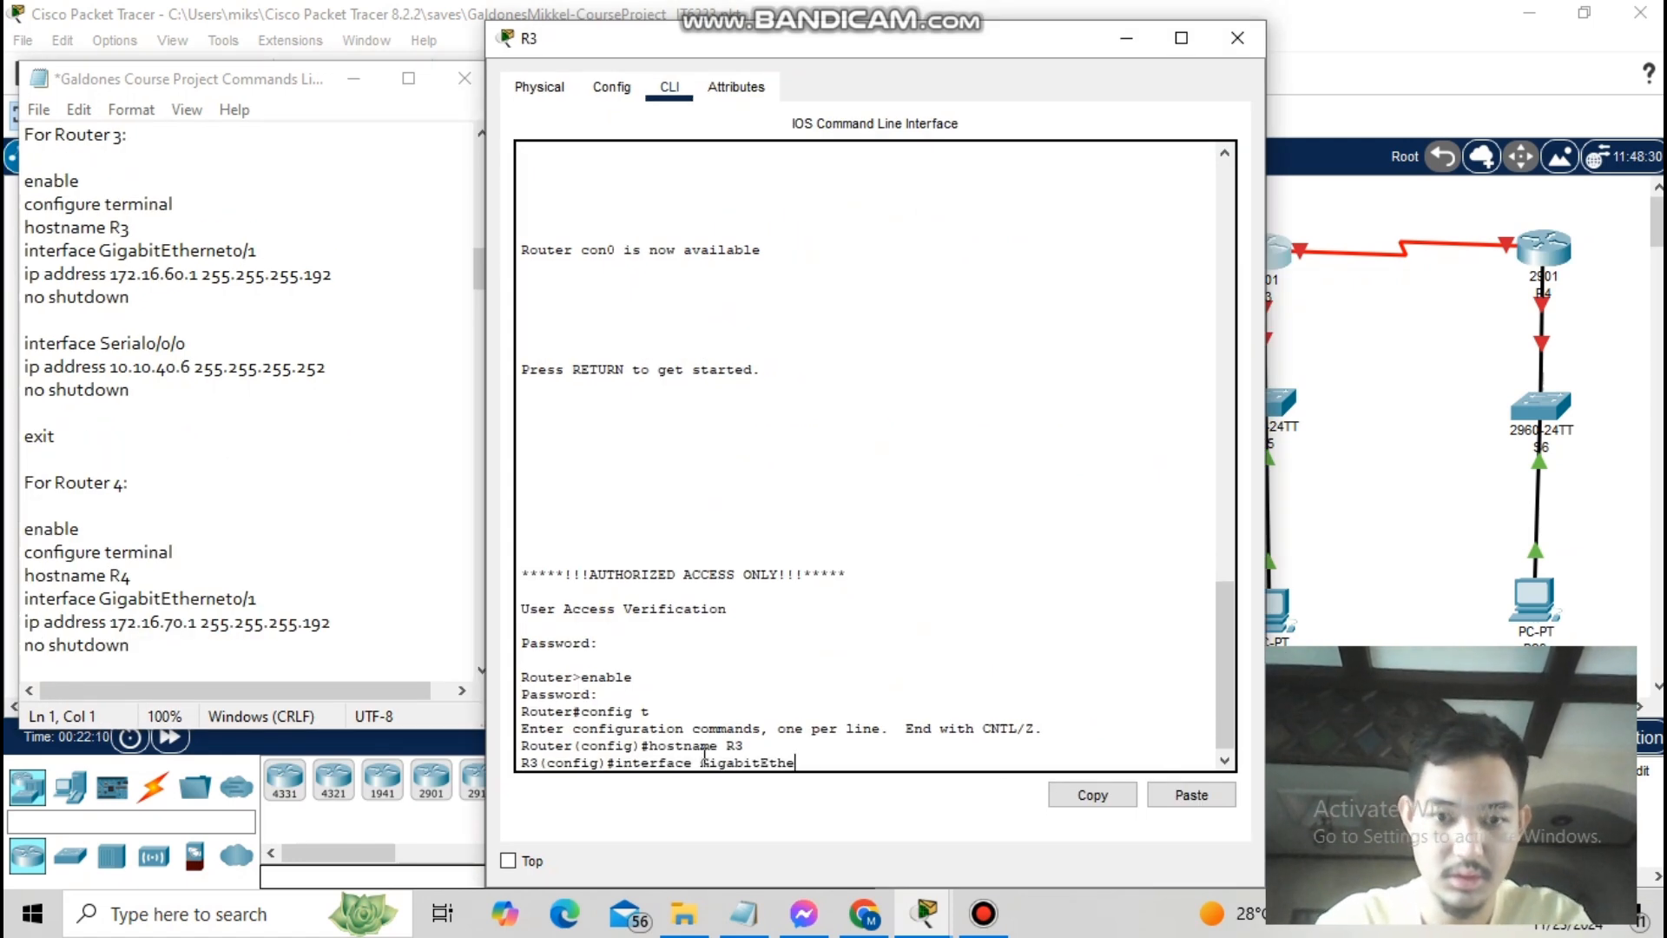
- Bring up R3's GigabitEthernet0/1 at 172.16.60.1 and Serial0/0/0 at 10.10.40.6, then exit
type("rnet 0/1")
key("Return")
type("ip address 172.16.60.1 255.255.255.192")
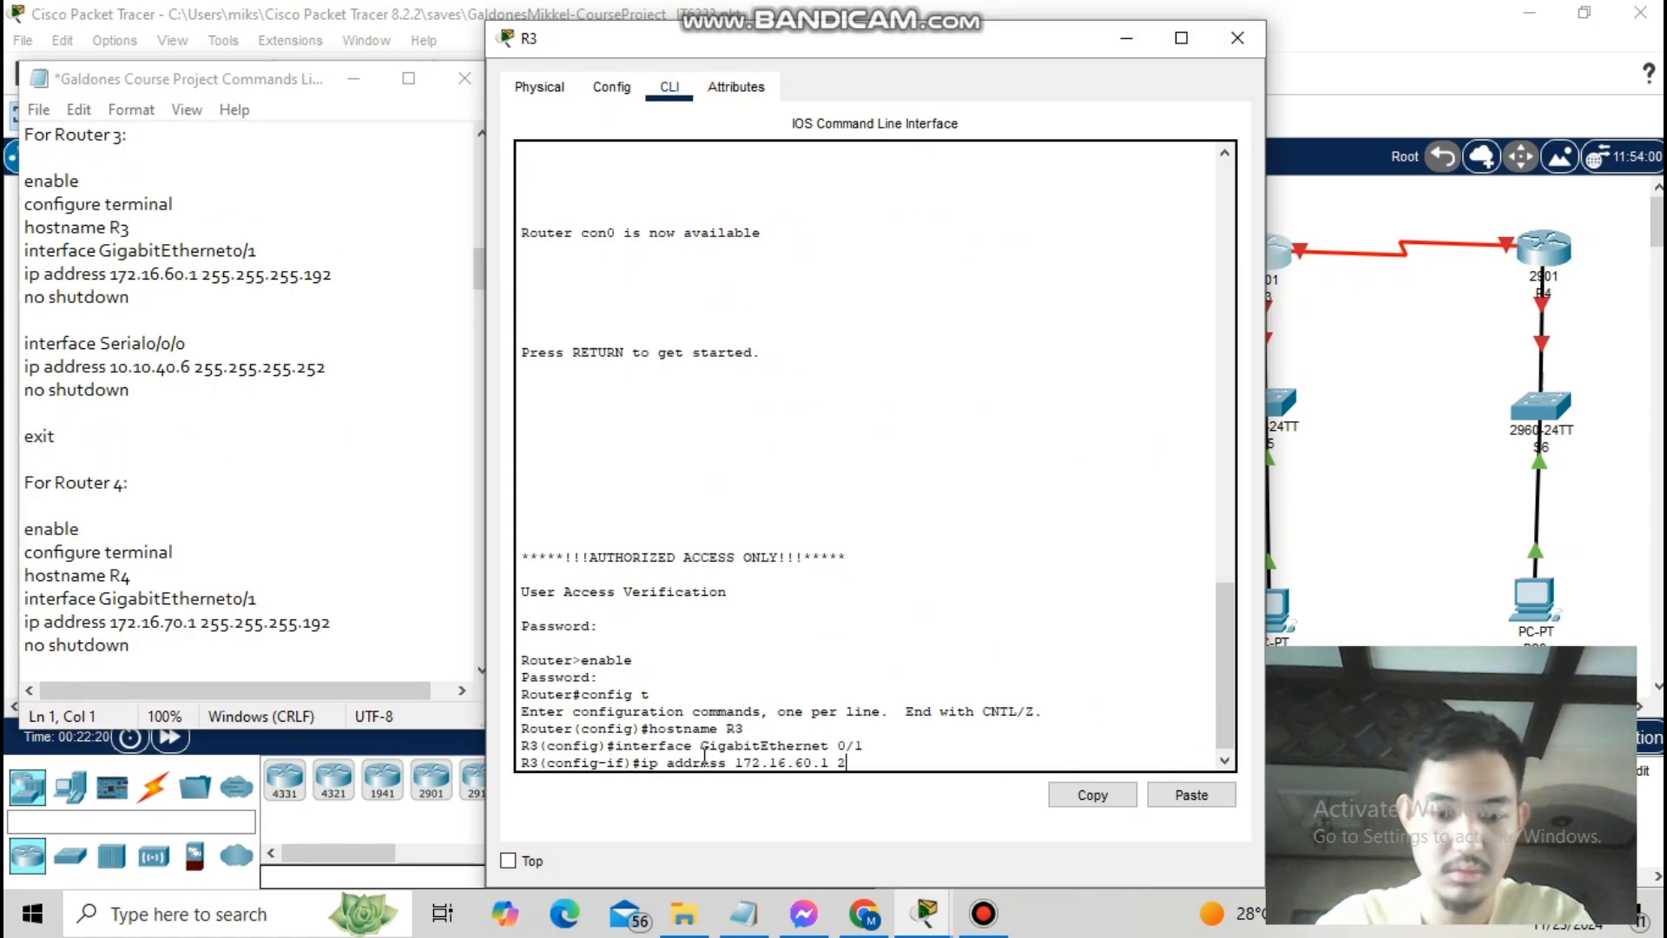
key("Return")
type("no shutdown")
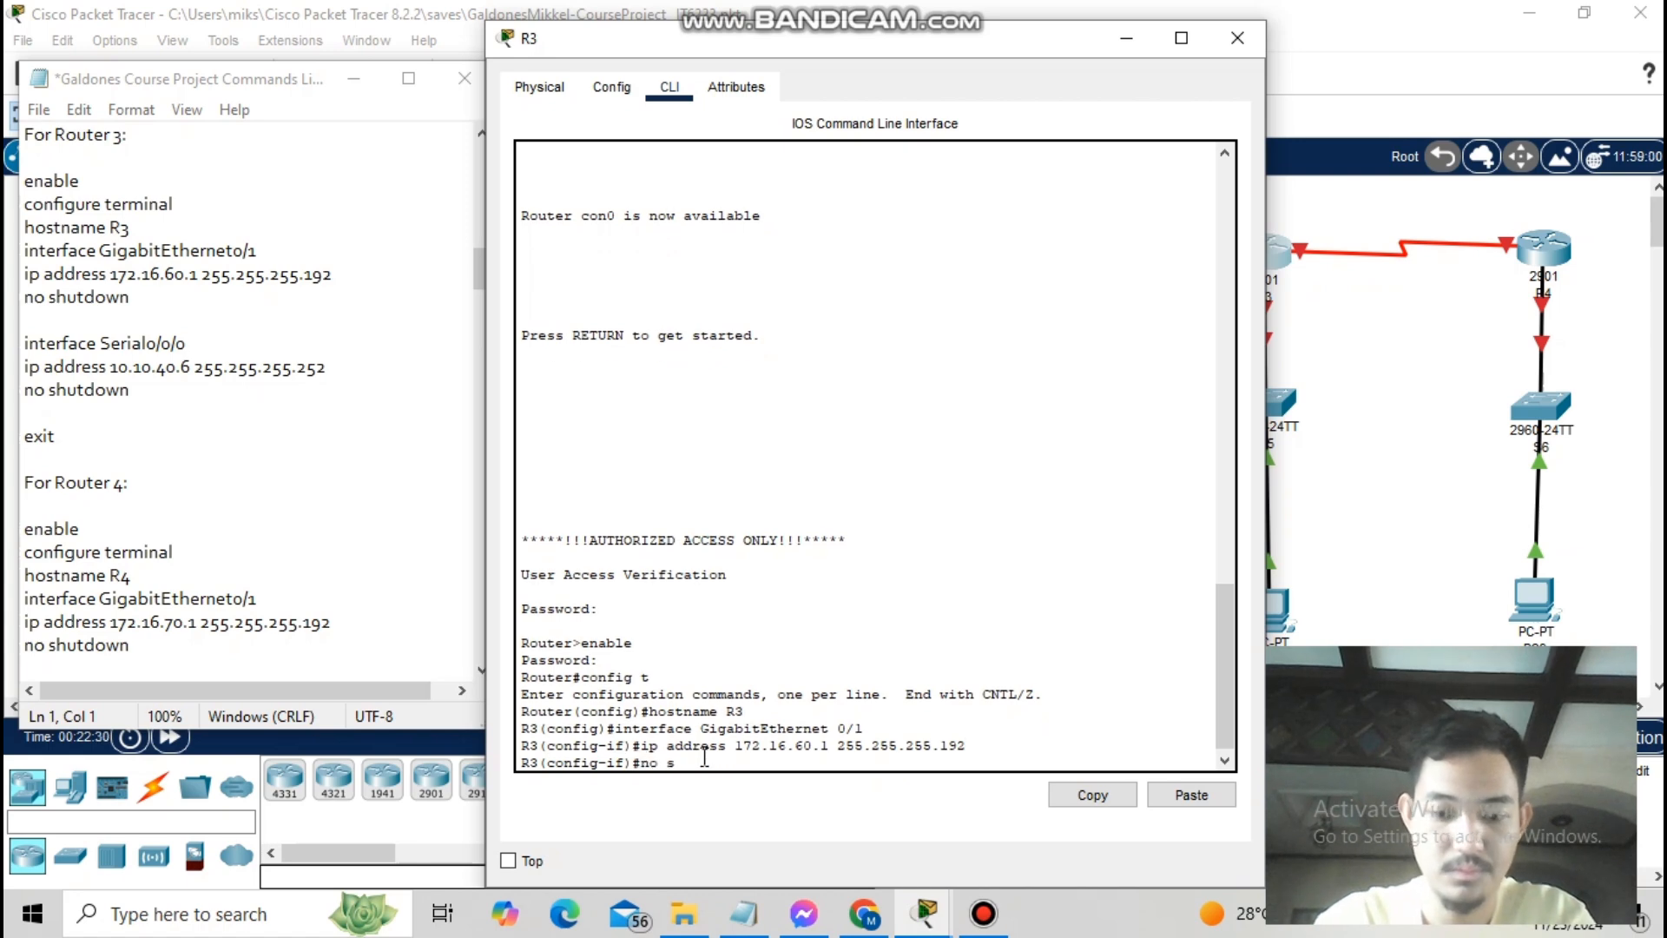
key("Return")
key("Return")
type("interface serial 0/0/0")
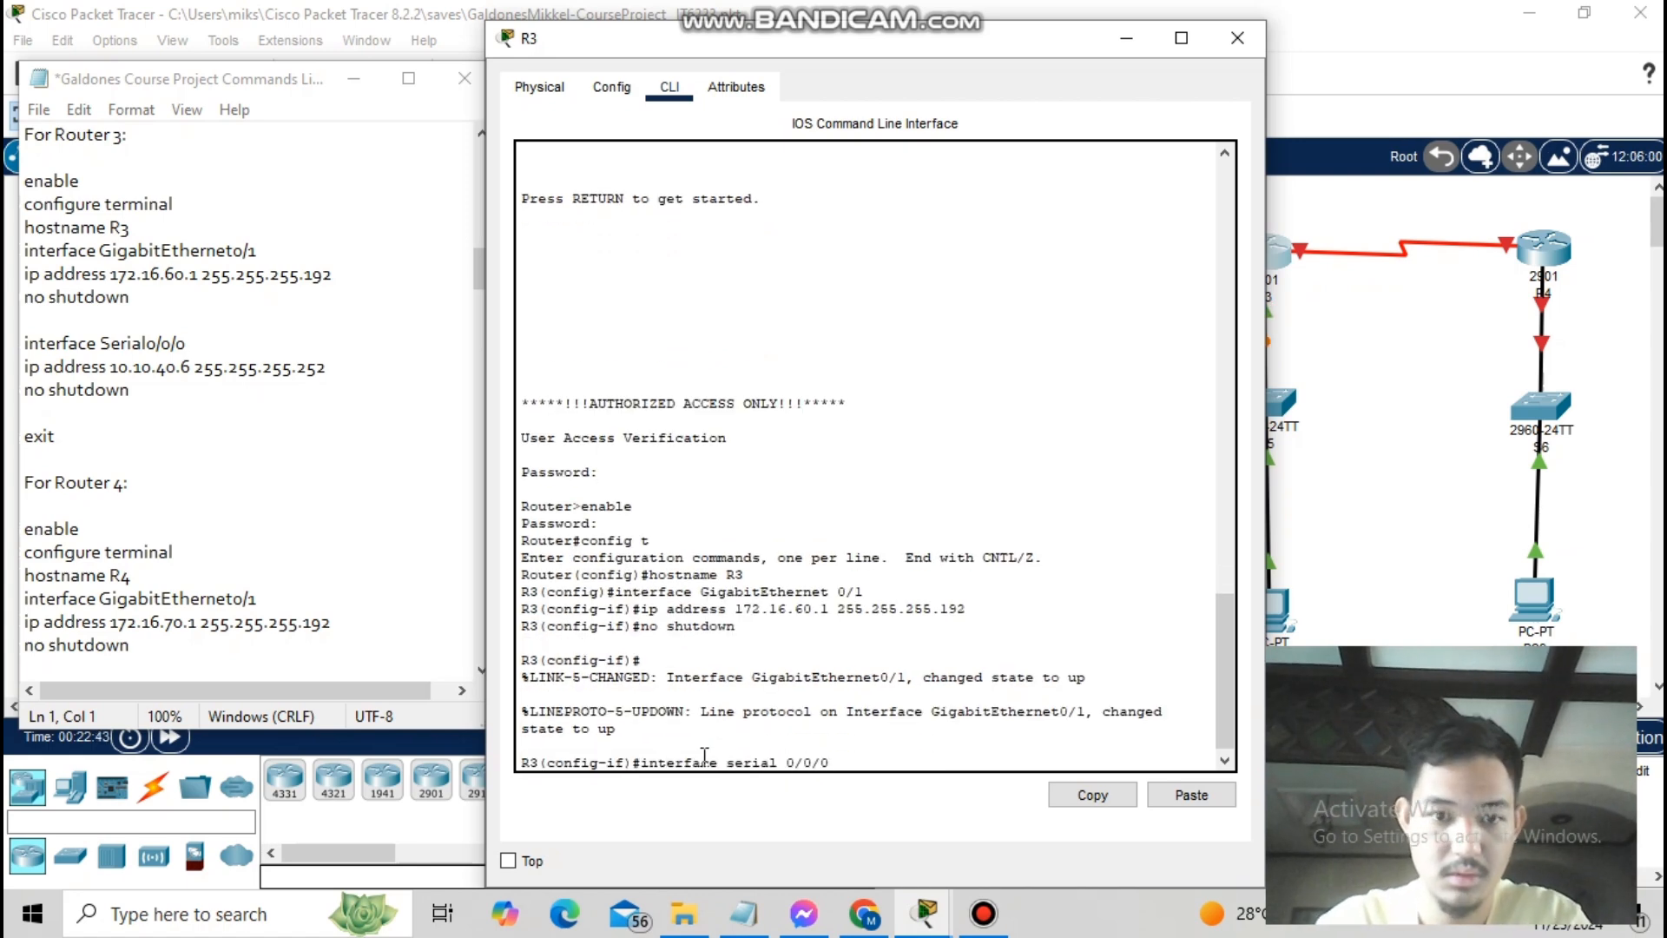
key("Return")
type("ip address 10.10.40.6 255.255.255.252")
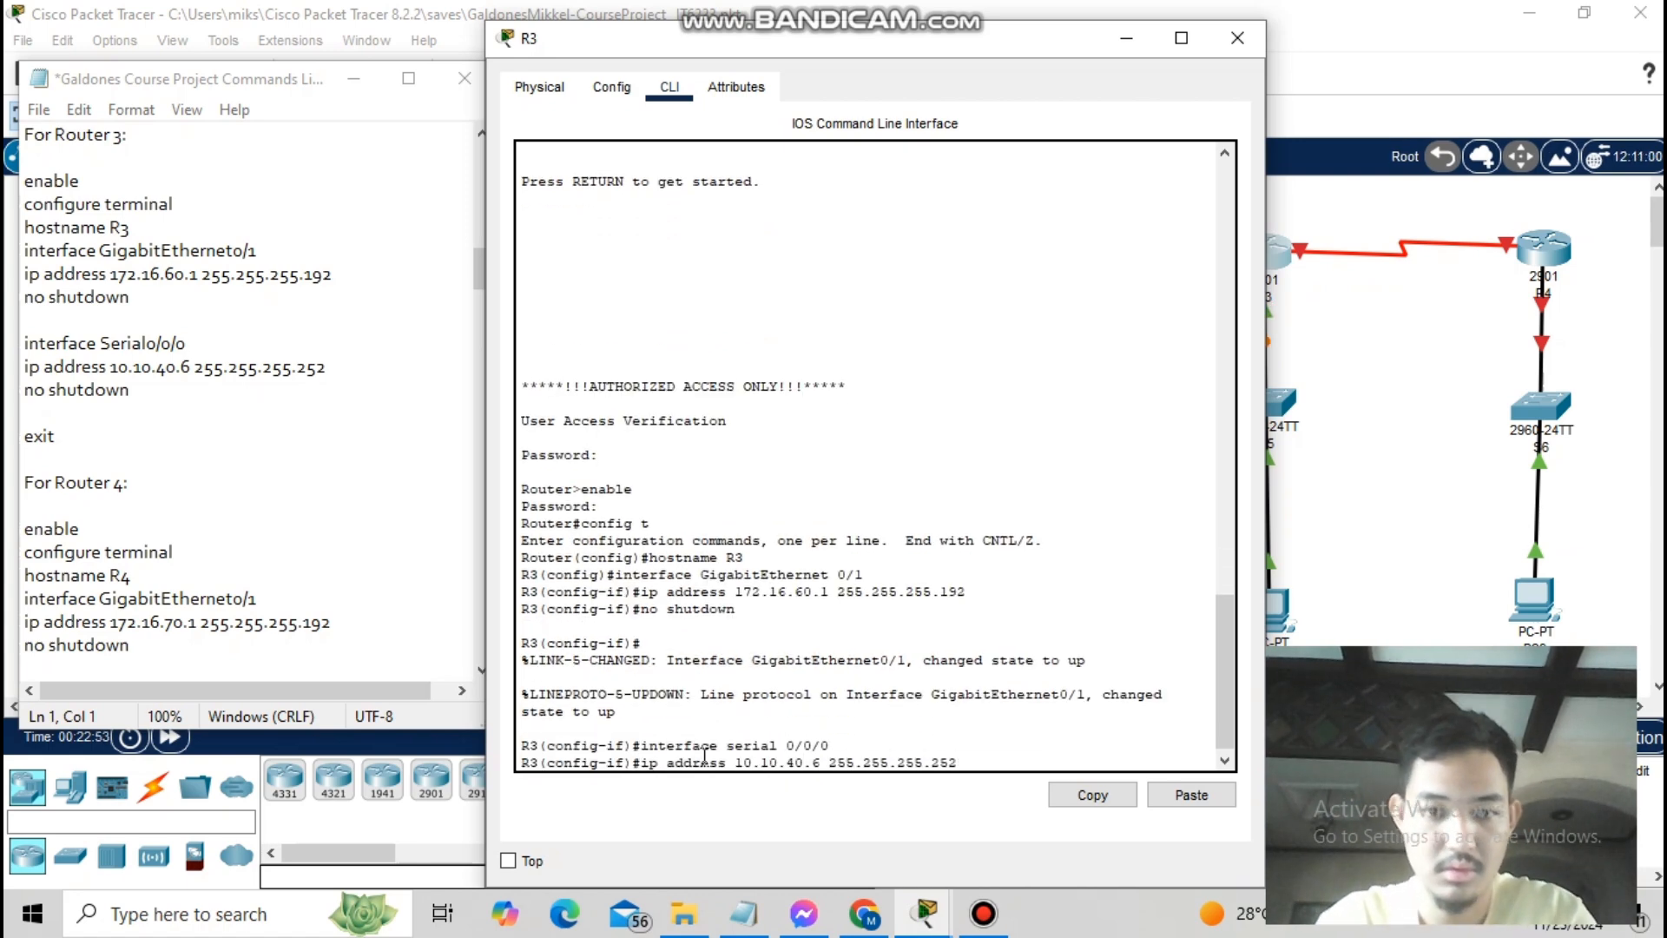
key("Return")
type("no shutdown")
key("Return")
type("exit")
key("Return")
type("exit")
- Name R4 and bring up Gi0/1 at 172.16.70.1/26 and Serial0/0/0 at 10.10.40.10/30
key("Return")
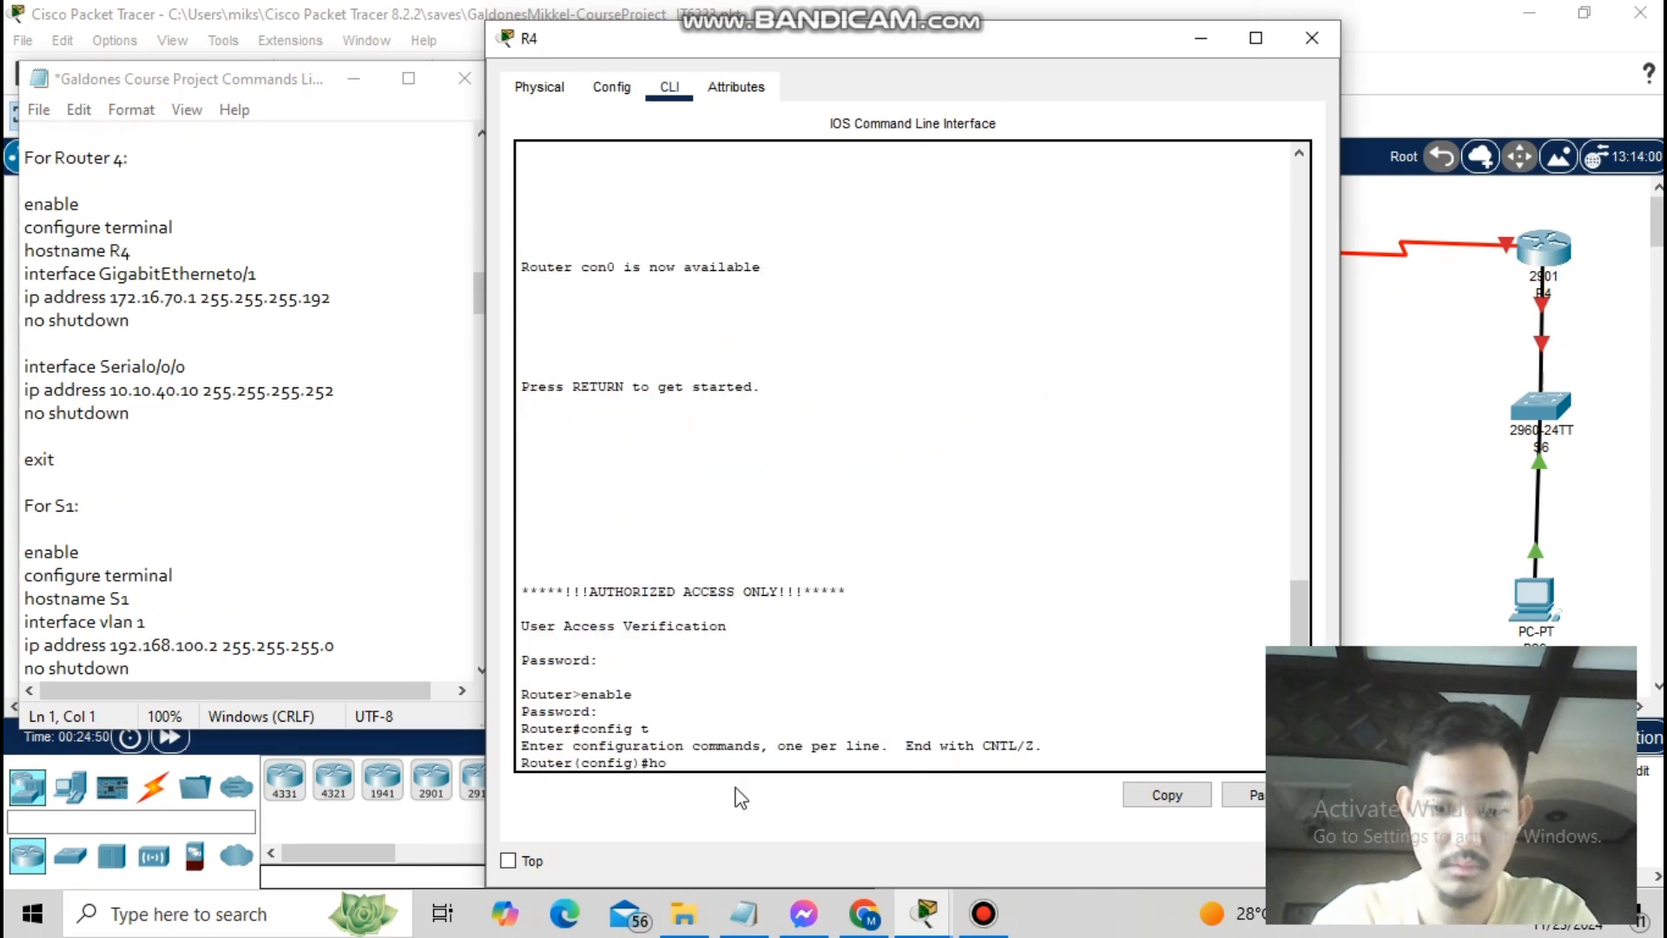
type("4")
key("Return")
type("interface Gigabit")
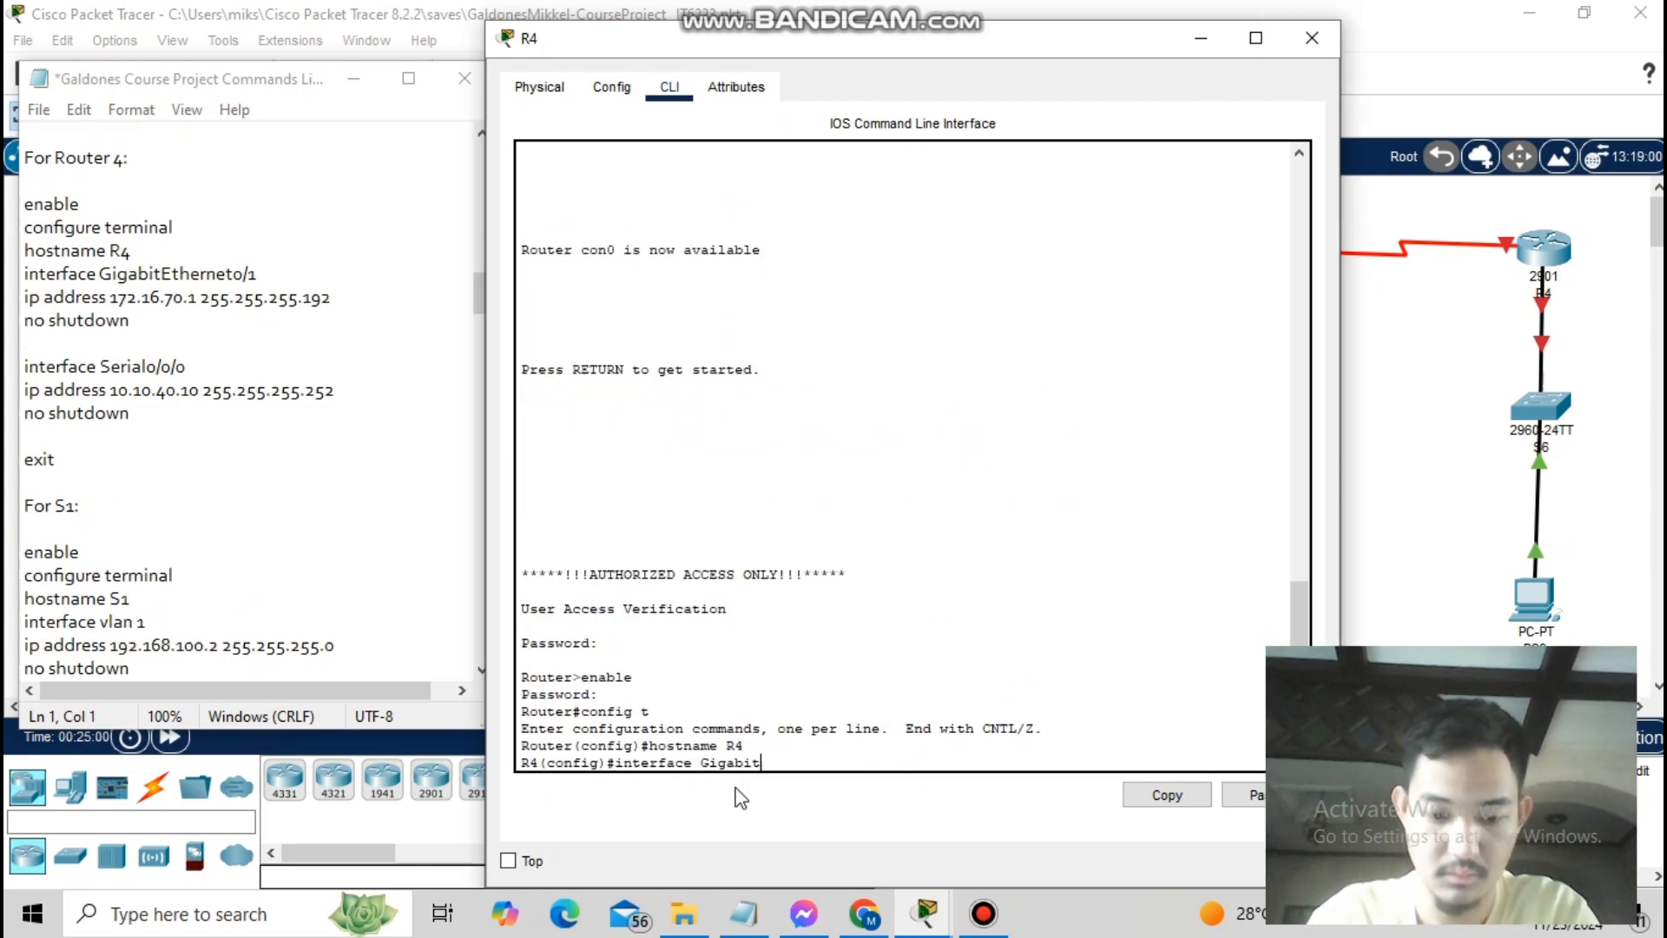
type("Ethernet 0/1")
key("Return")
type("ip address 172.16.7")
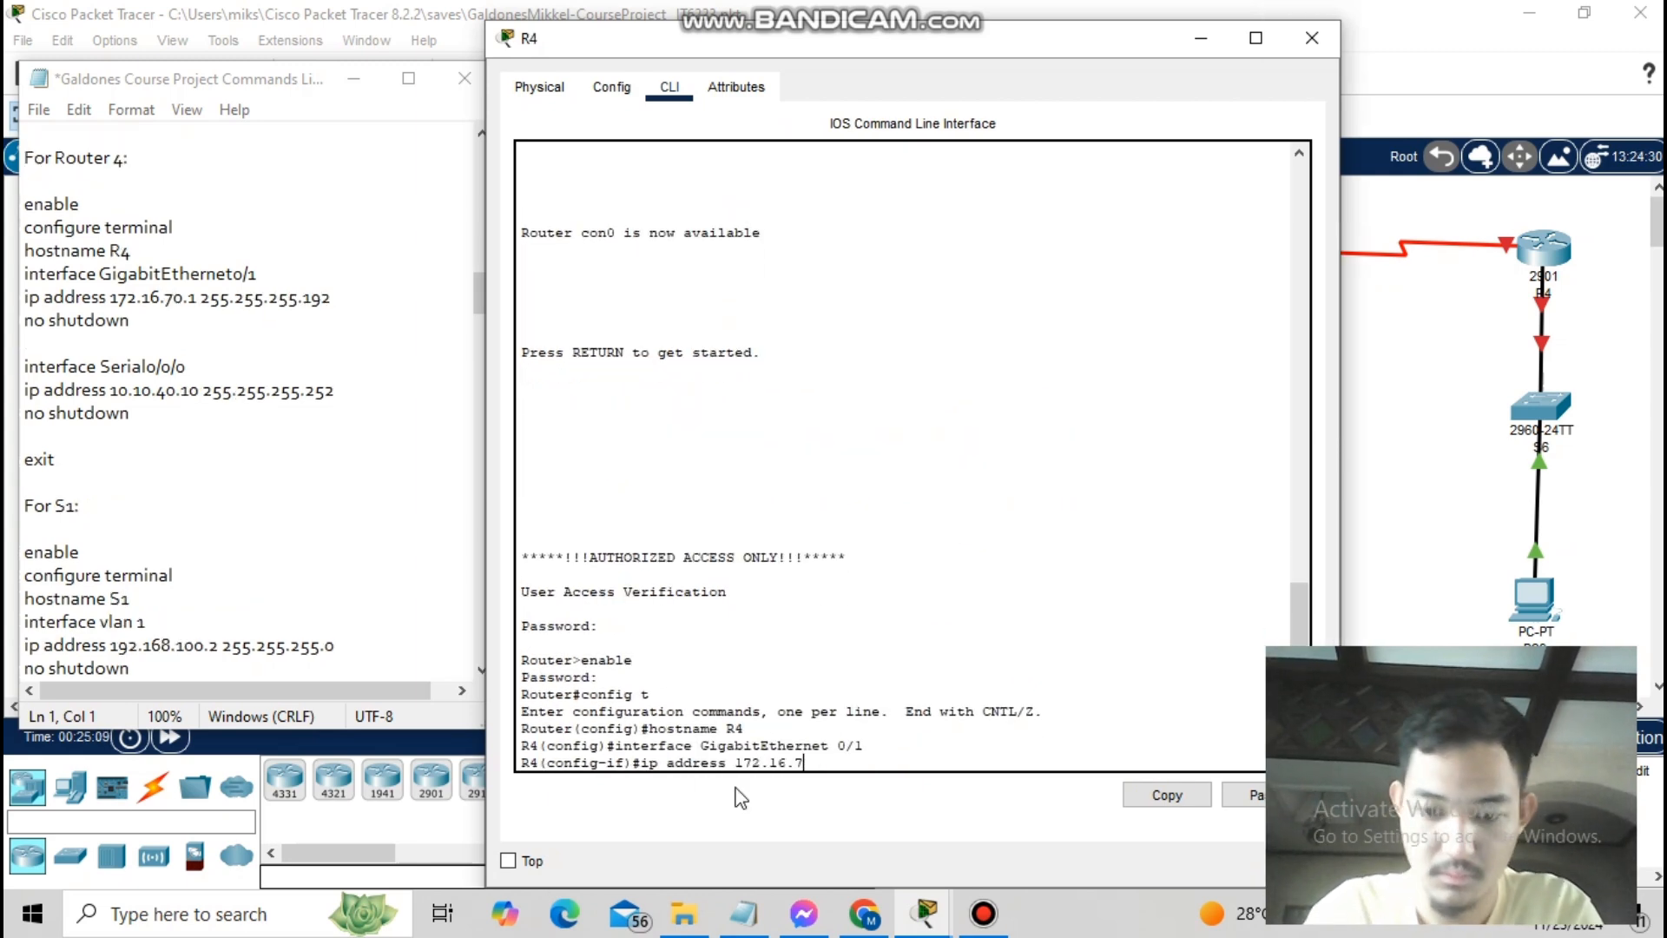
type("0.1 255.255.255.192")
key("Return")
type("no shutdown")
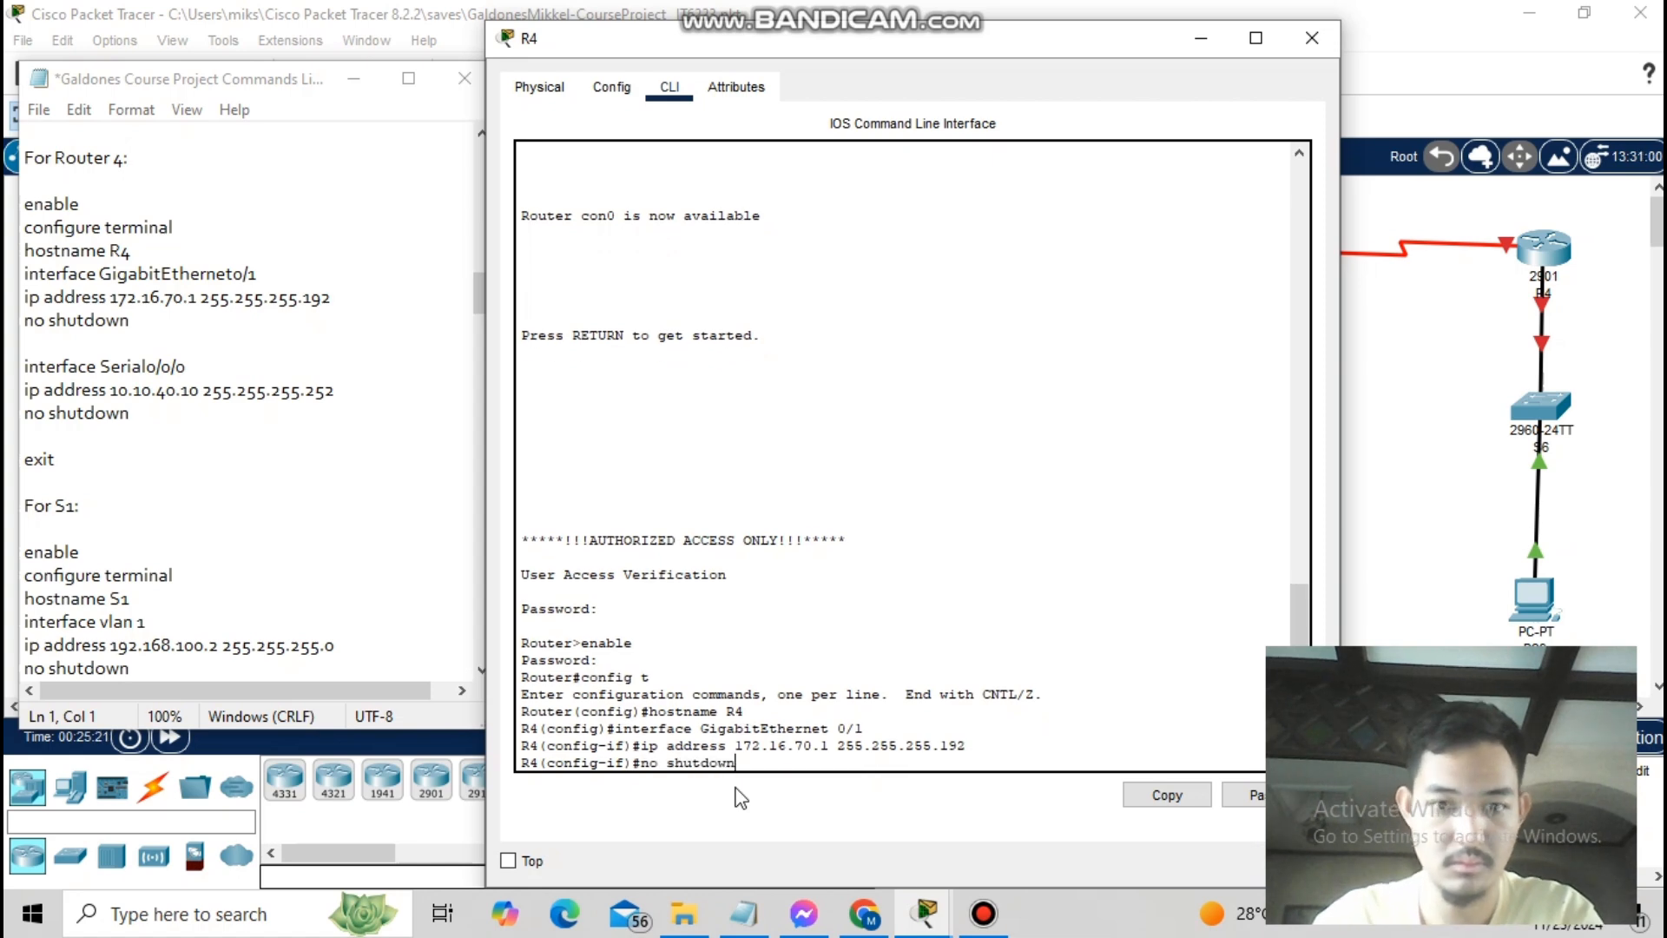
key("Return")
key("Return")
type("interface ser")
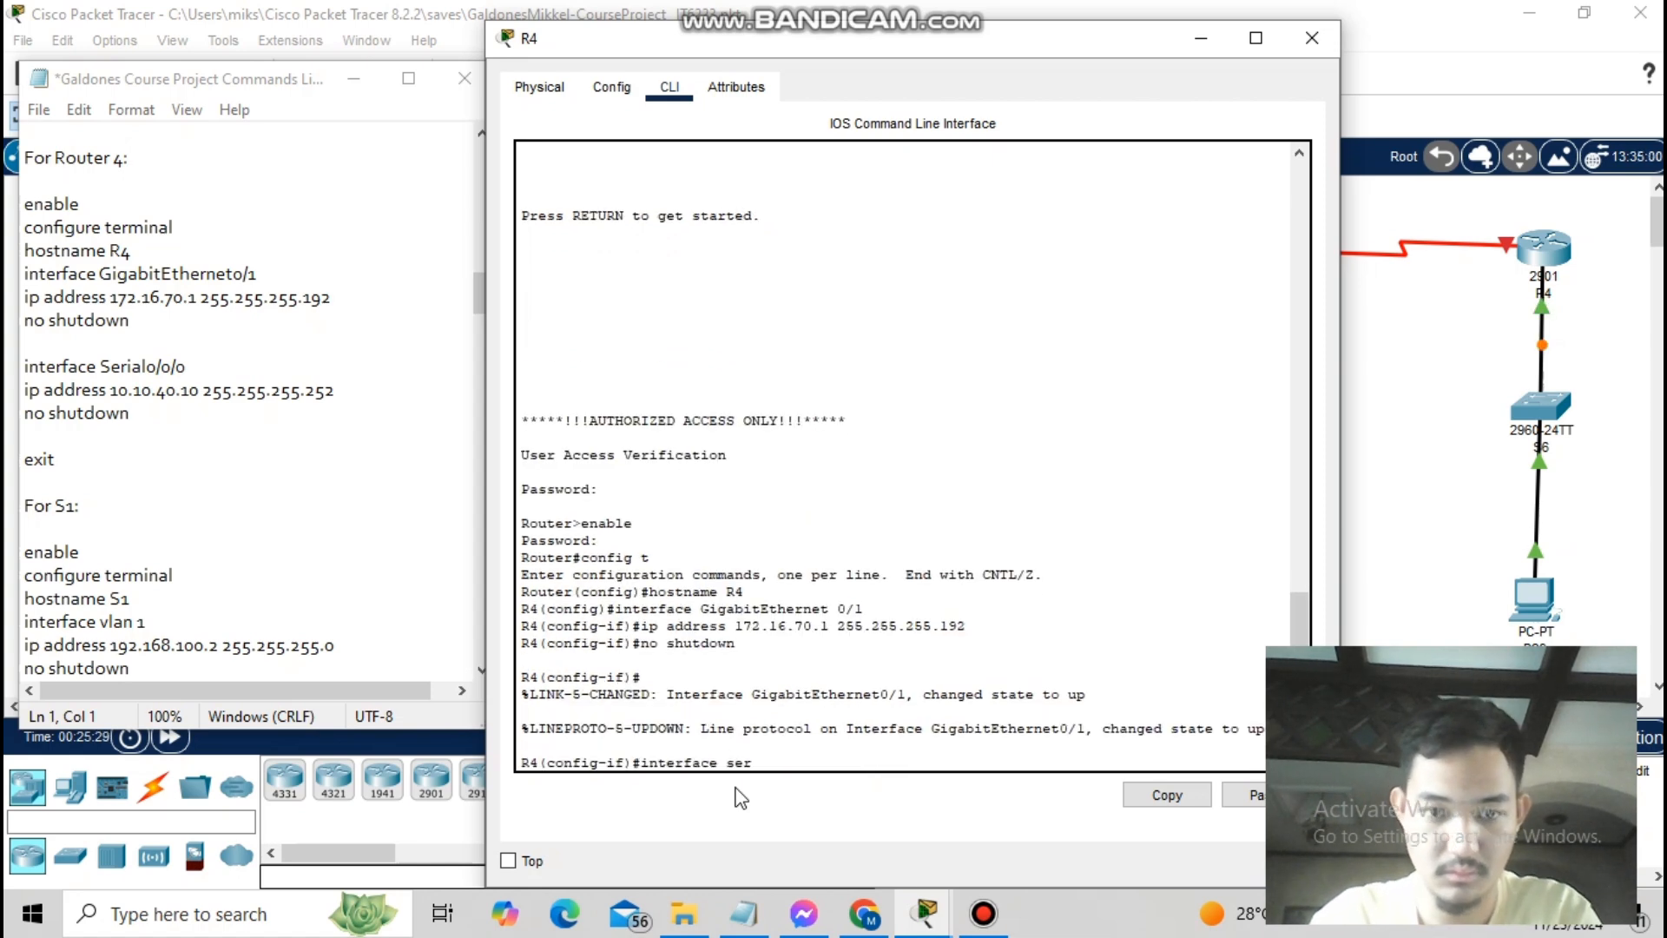
type("ial 0/0/0")
key("Return")
type("ip address 10.10.40.10 255")
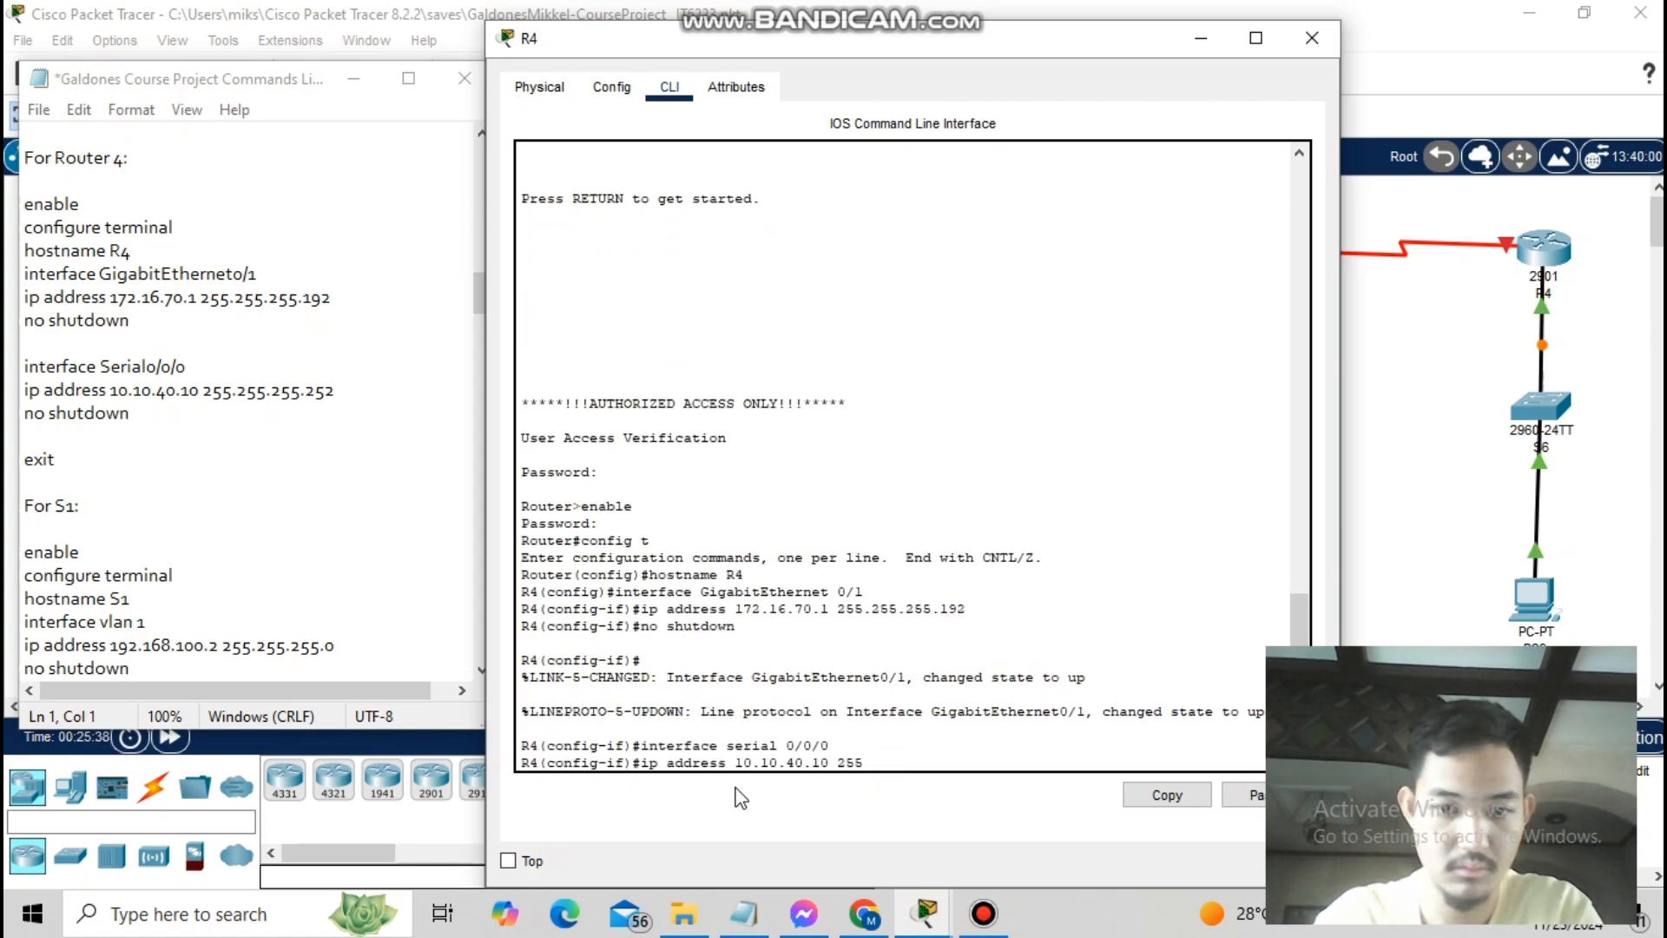
type(".255.255.252")
key("Return")
type("no shutdown")
key("Return")
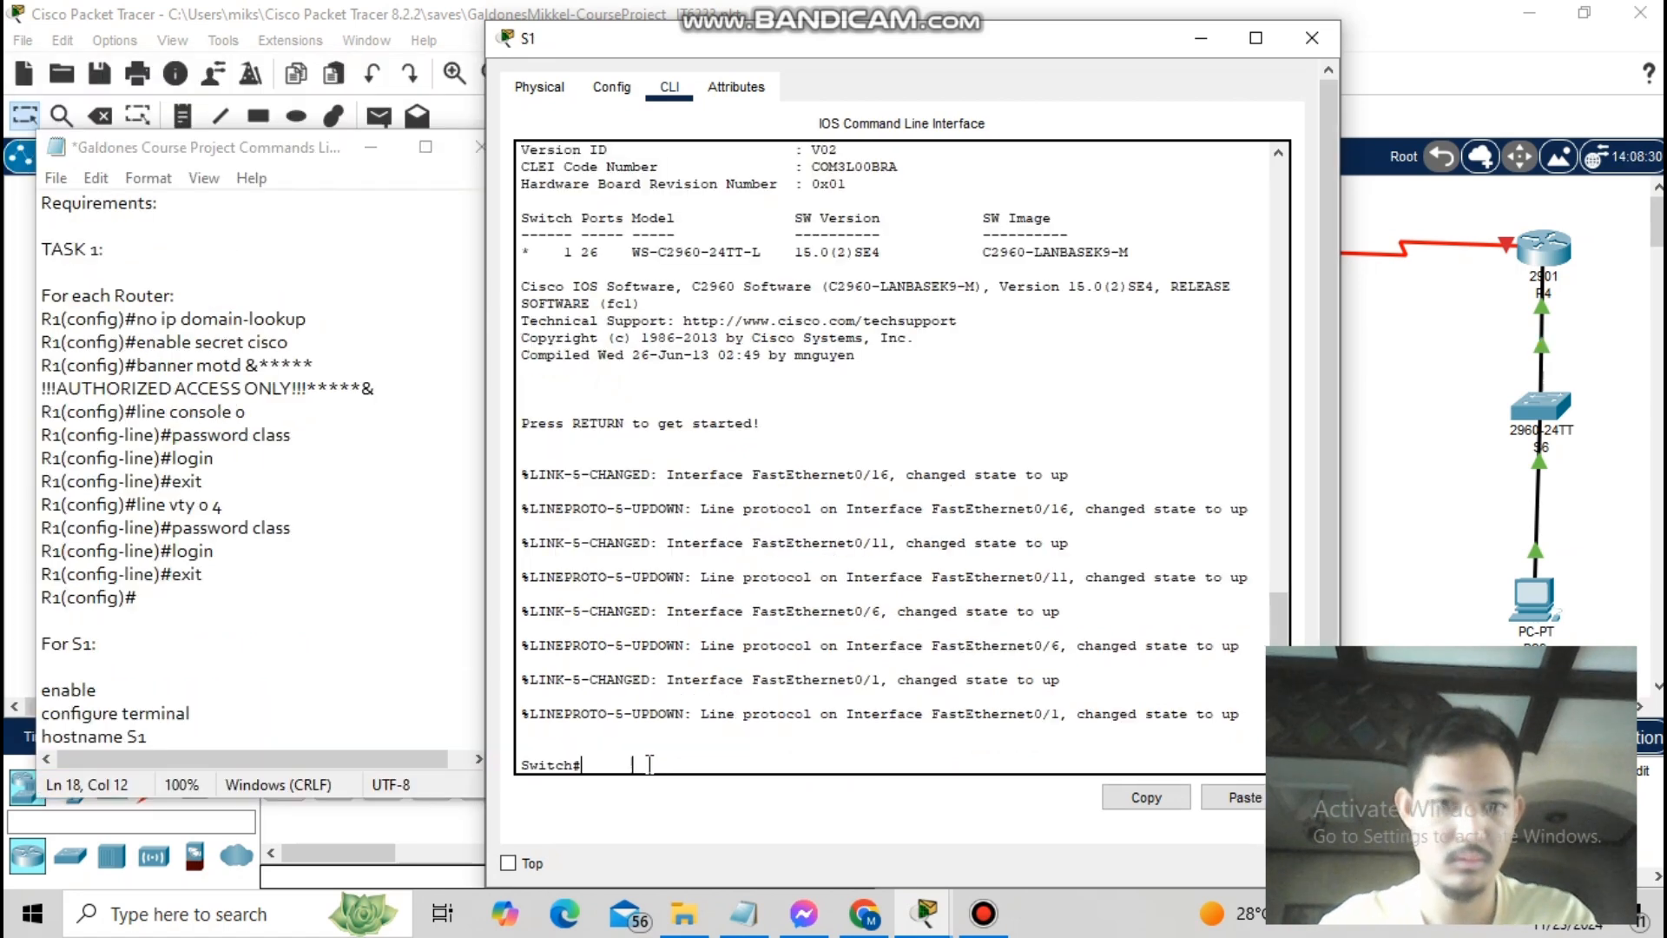
type("no ip domain-lookup")
key("BackSpace")
key("BackSpace")
key("BackSpace")
key("BackSpace")
key("BackSpace")
key("BackSpace")
key("BackSpace")
key("BackSpace")
key("BackSpace")
key("BackSpace")
key("BackSpace")
key("BackSpace")
key("BackSpace")
key("BackSpace")
key("BackSpace")
key("BackSpace")
key("BackSpace")
key("BackSpace")
key("BackSpace")
type("enable secret cisco")
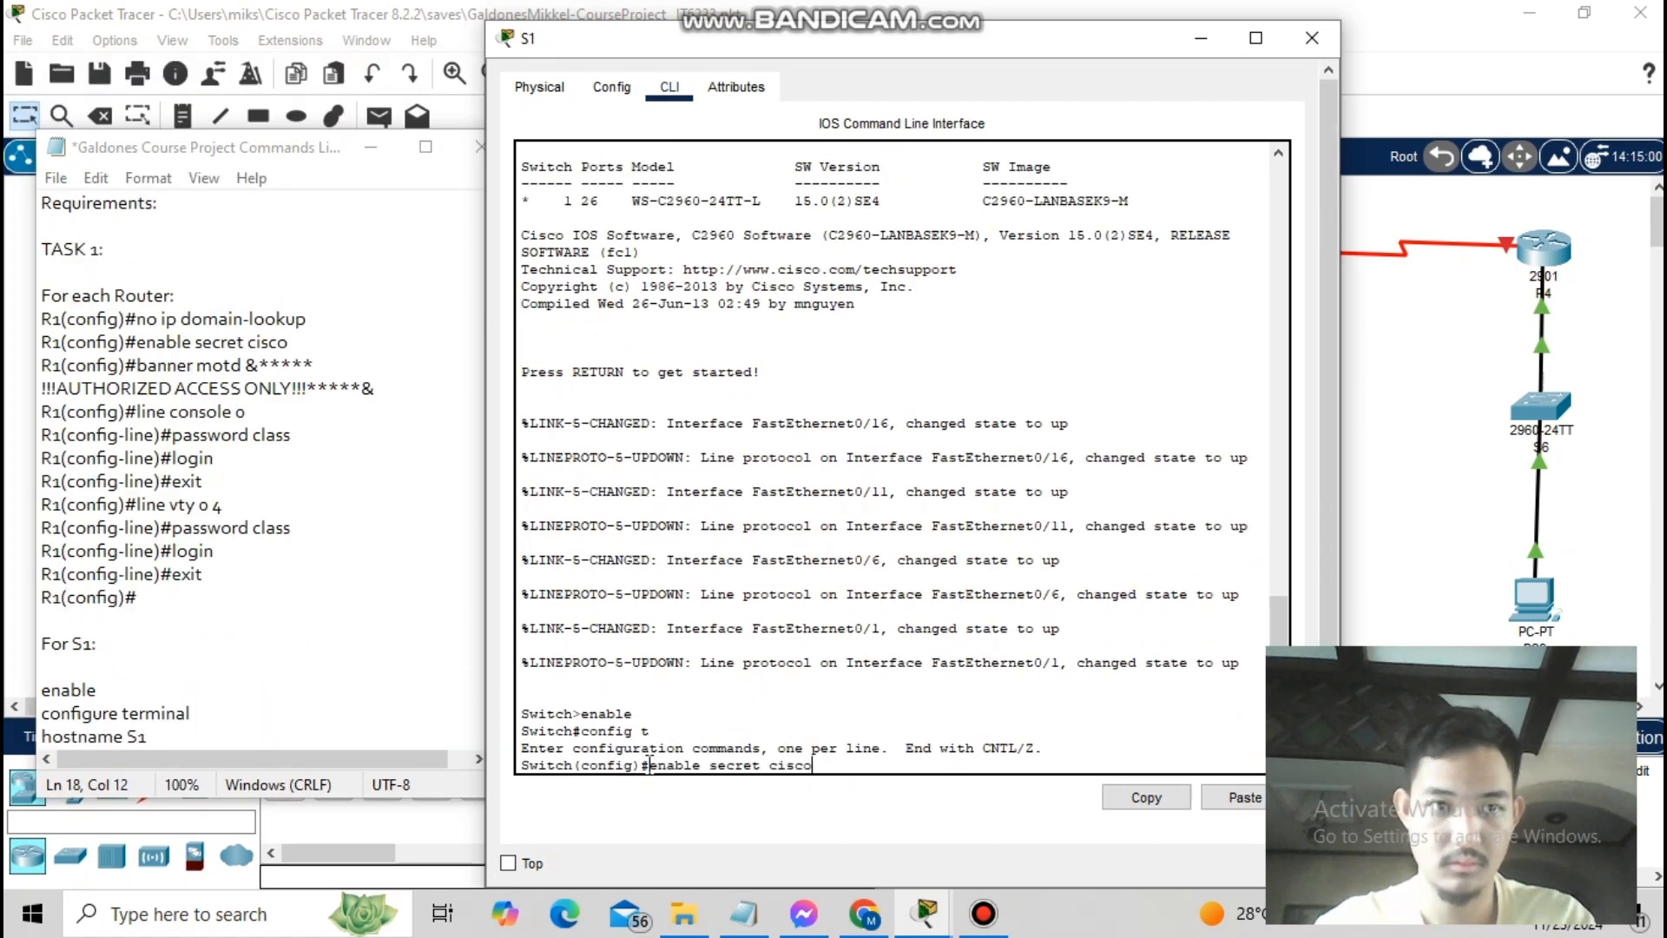
key("Return")
type("banner motd &*****")
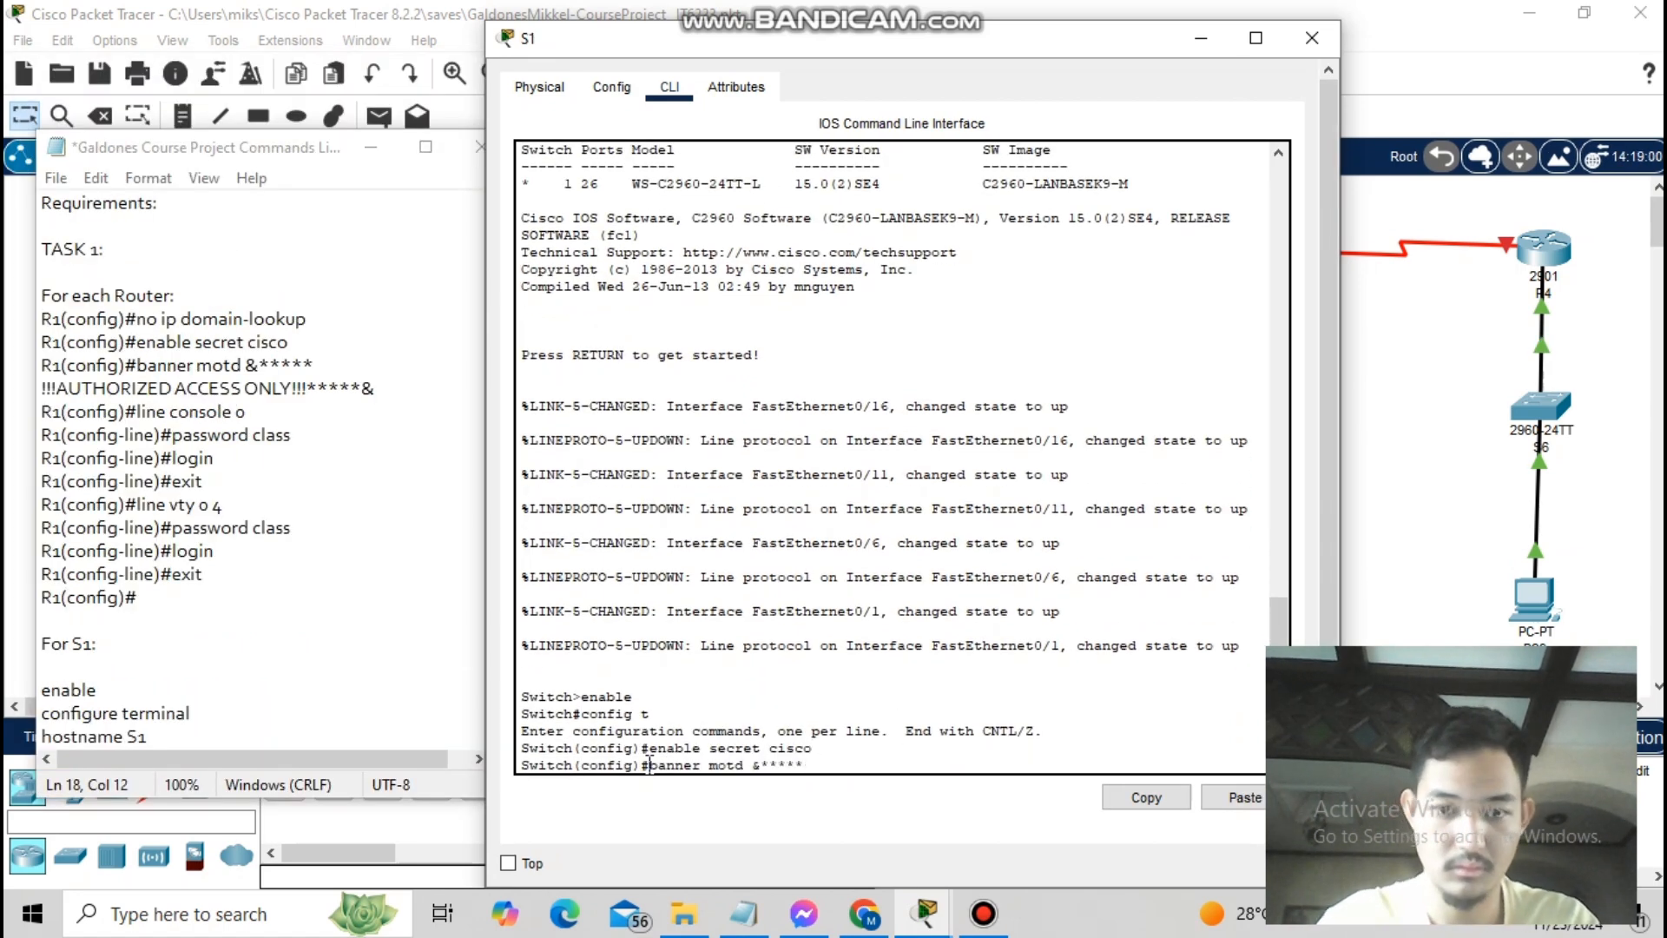
key("BackSpace")
key("BackSpace")
key("BackSpace")
type("AUTHORIZED ACCESS ONLY!!!*****&")
key("Return")
- Protect S1's console 0 and vty 0 4 lines with password class and login
type("line console 0")
key("Return")
type("password class")
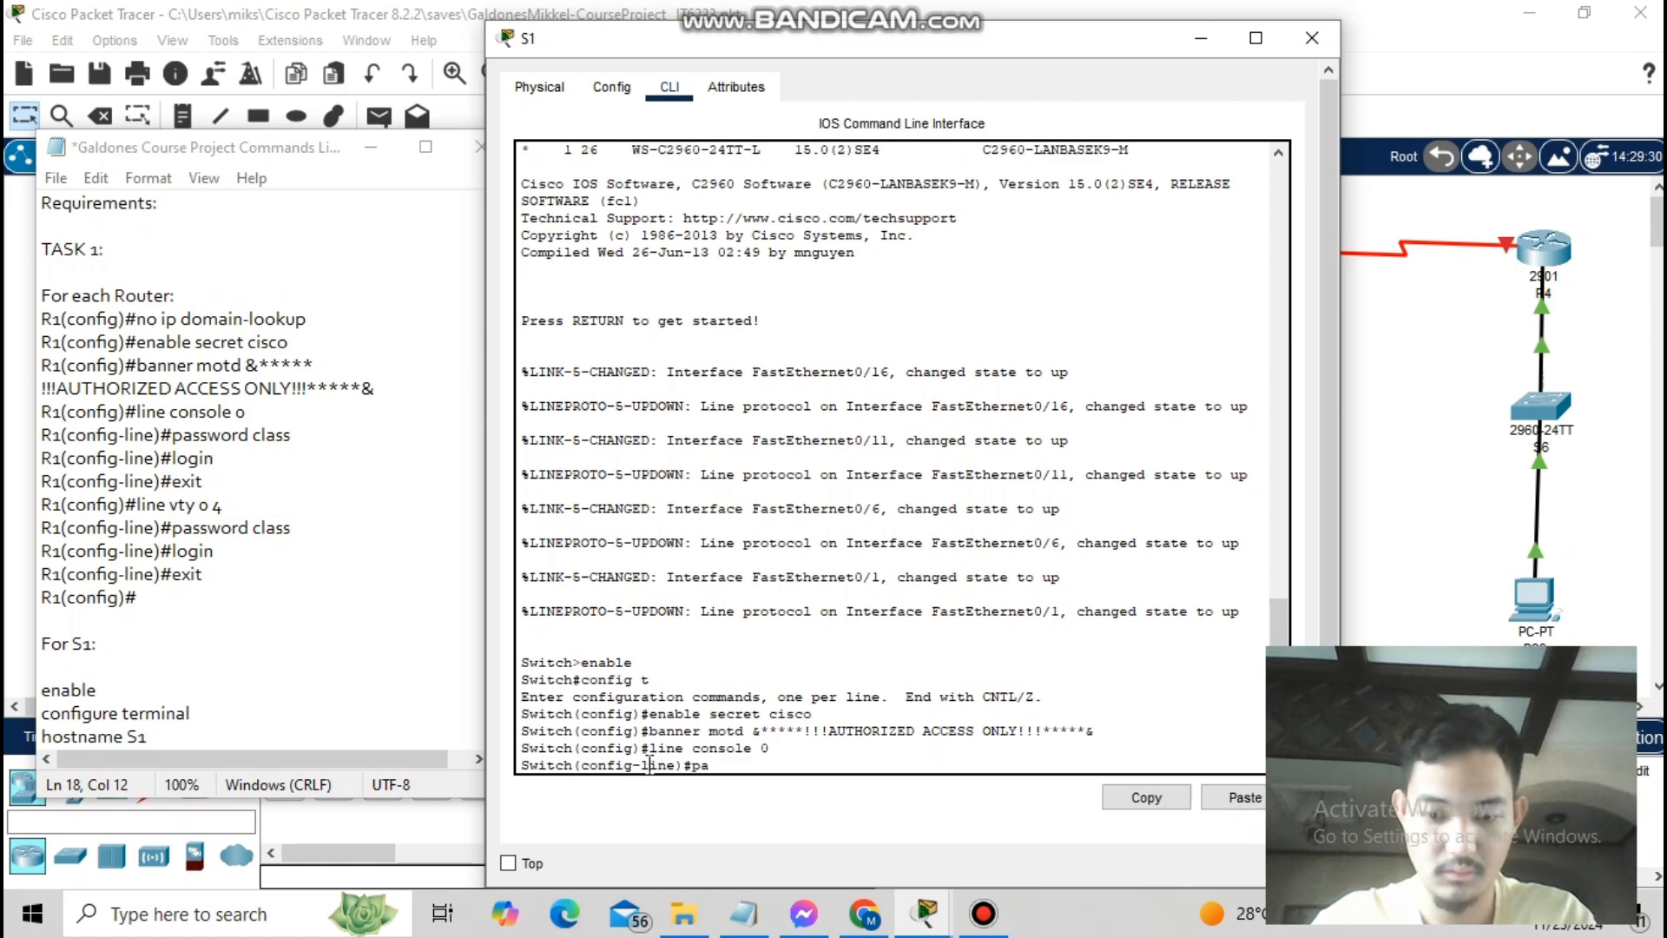
key("Return")
type("login")
key("Return")
type("exit")
key("Return")
type("4")
key("Return")
type("password class")
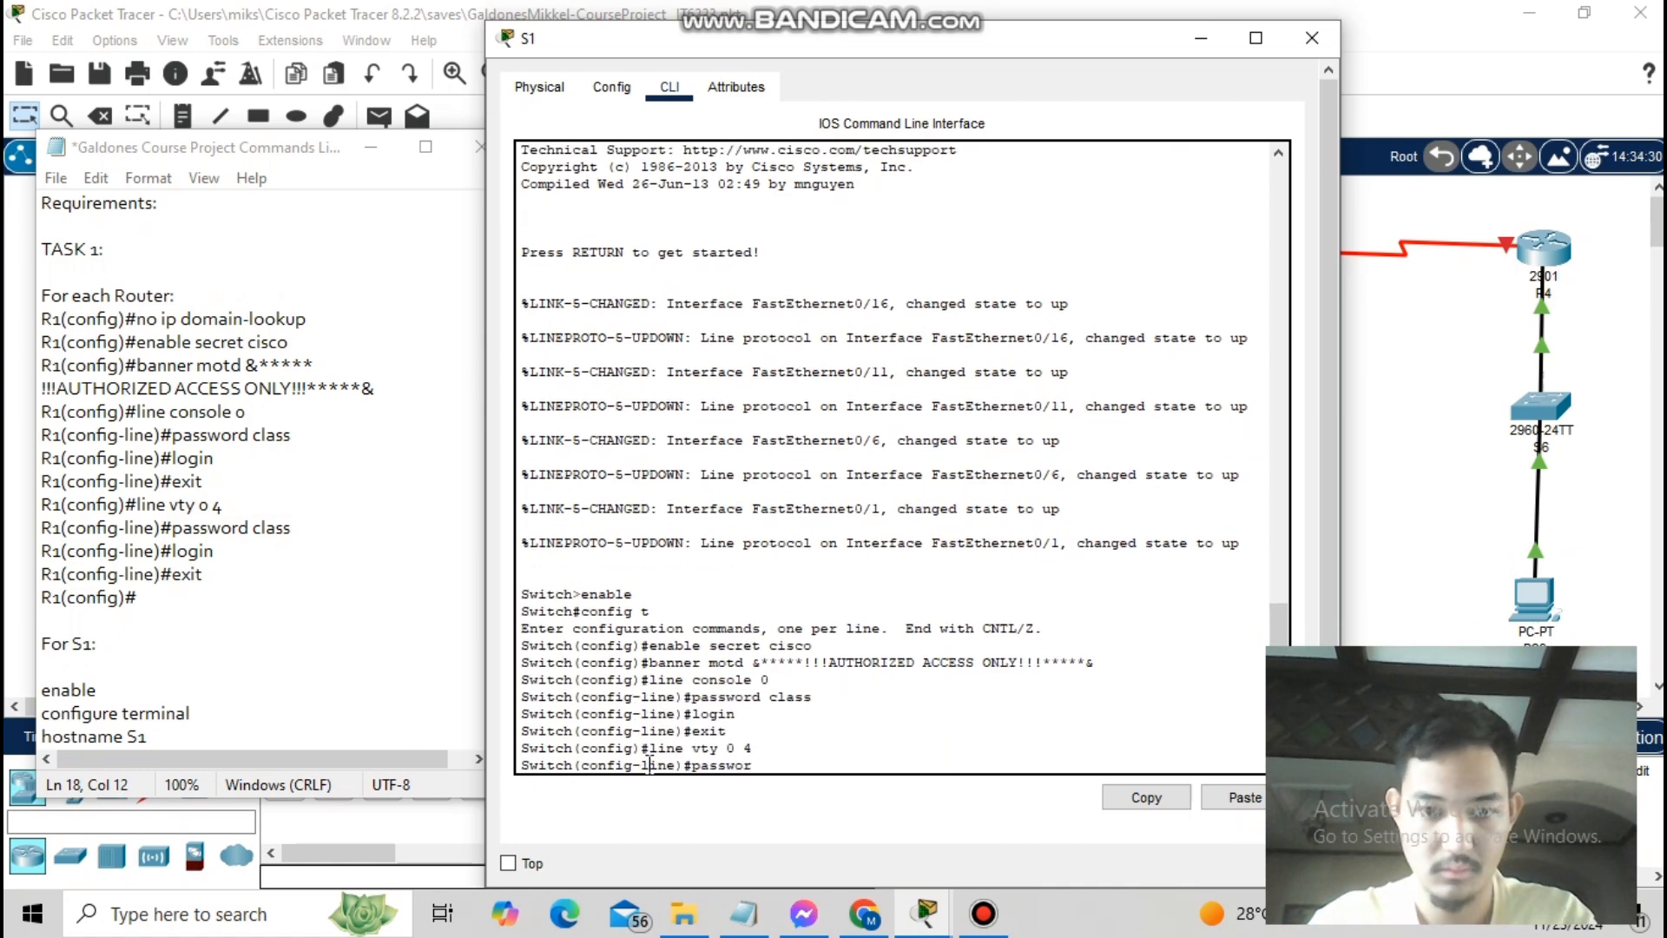
key("Return")
type("login")
key("Return")
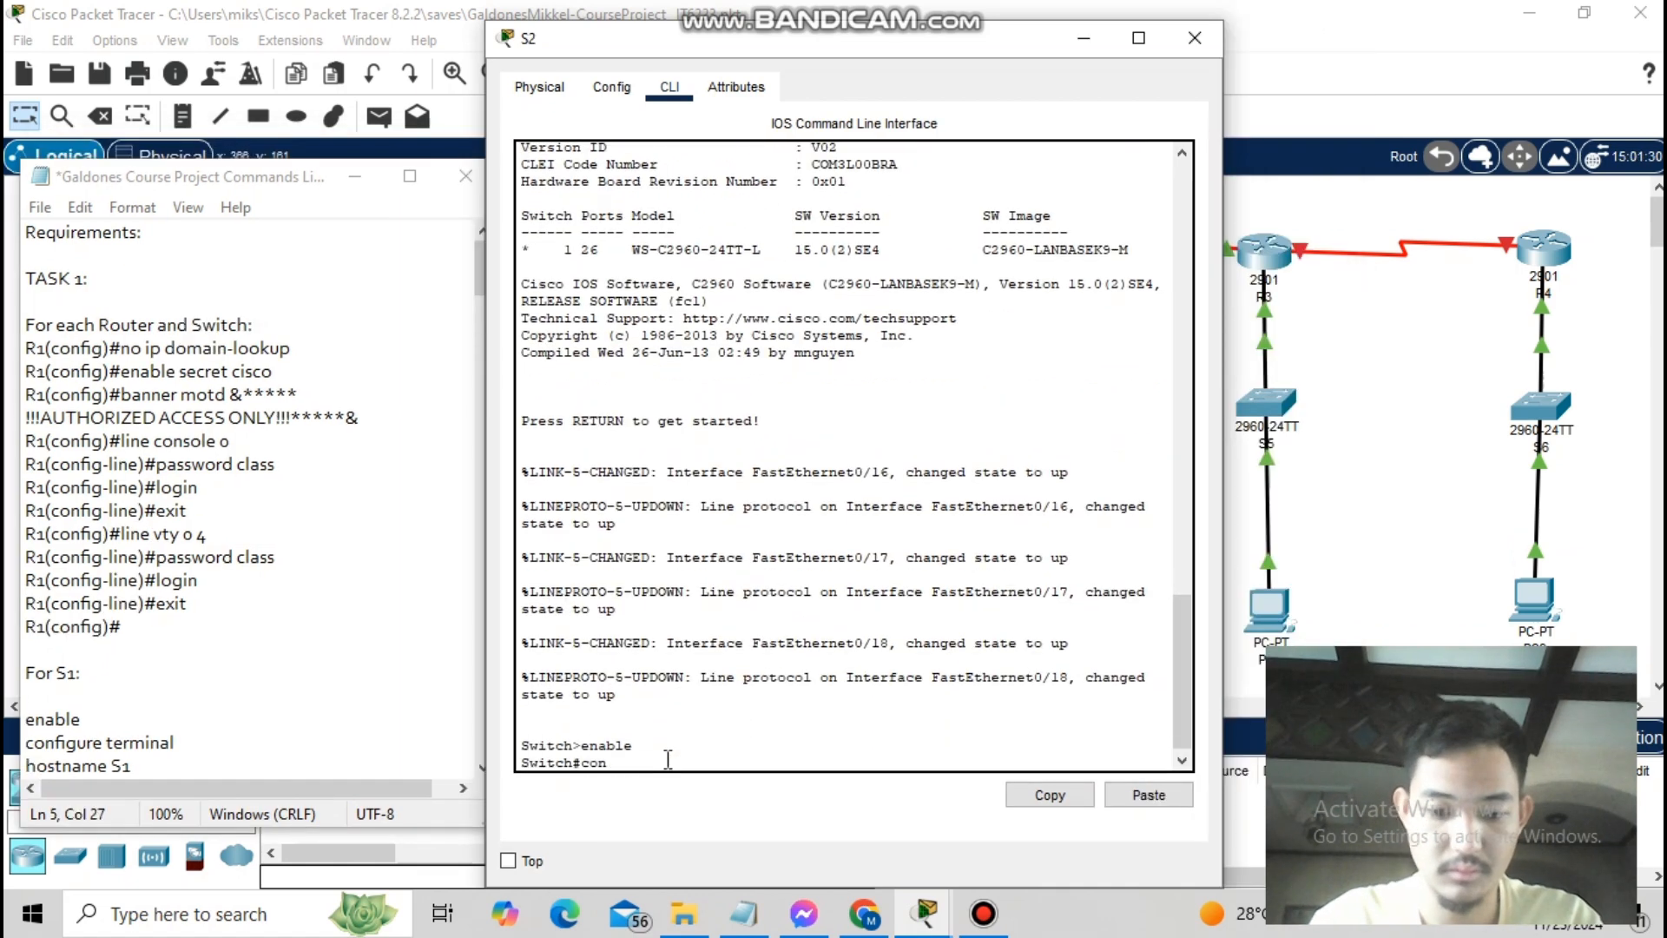
type("fig t")
key("Return")
type("hostname S2")
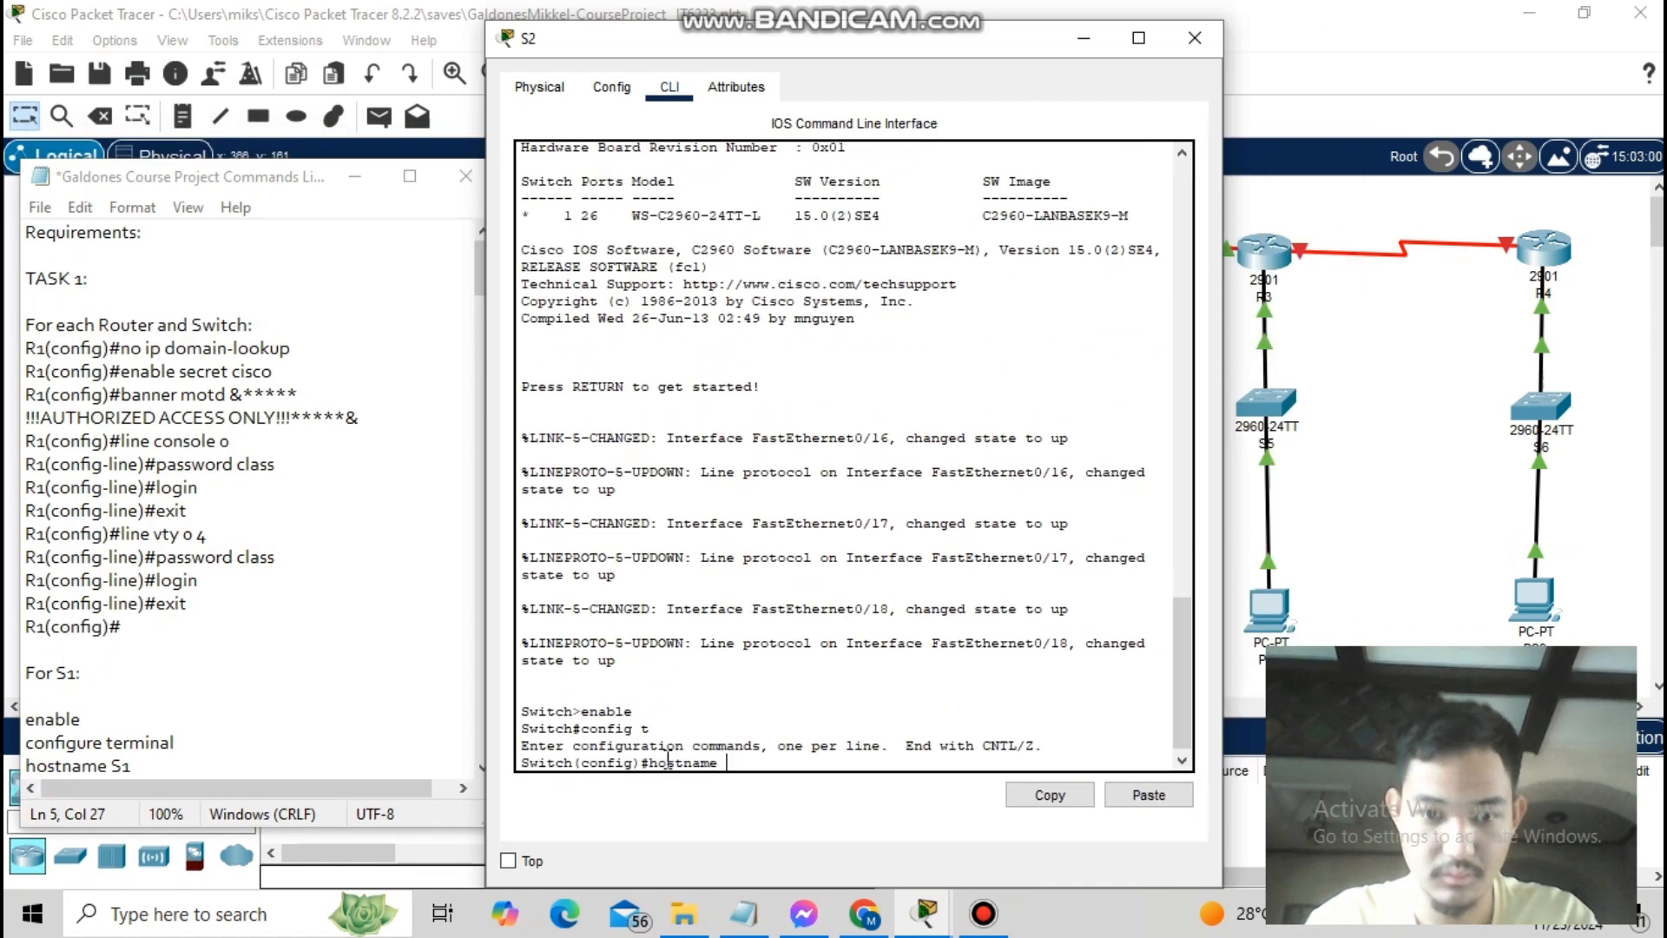
key("Return")
key("Return")
type("enable secret cisco")
key("Return")
type("banner motd &")
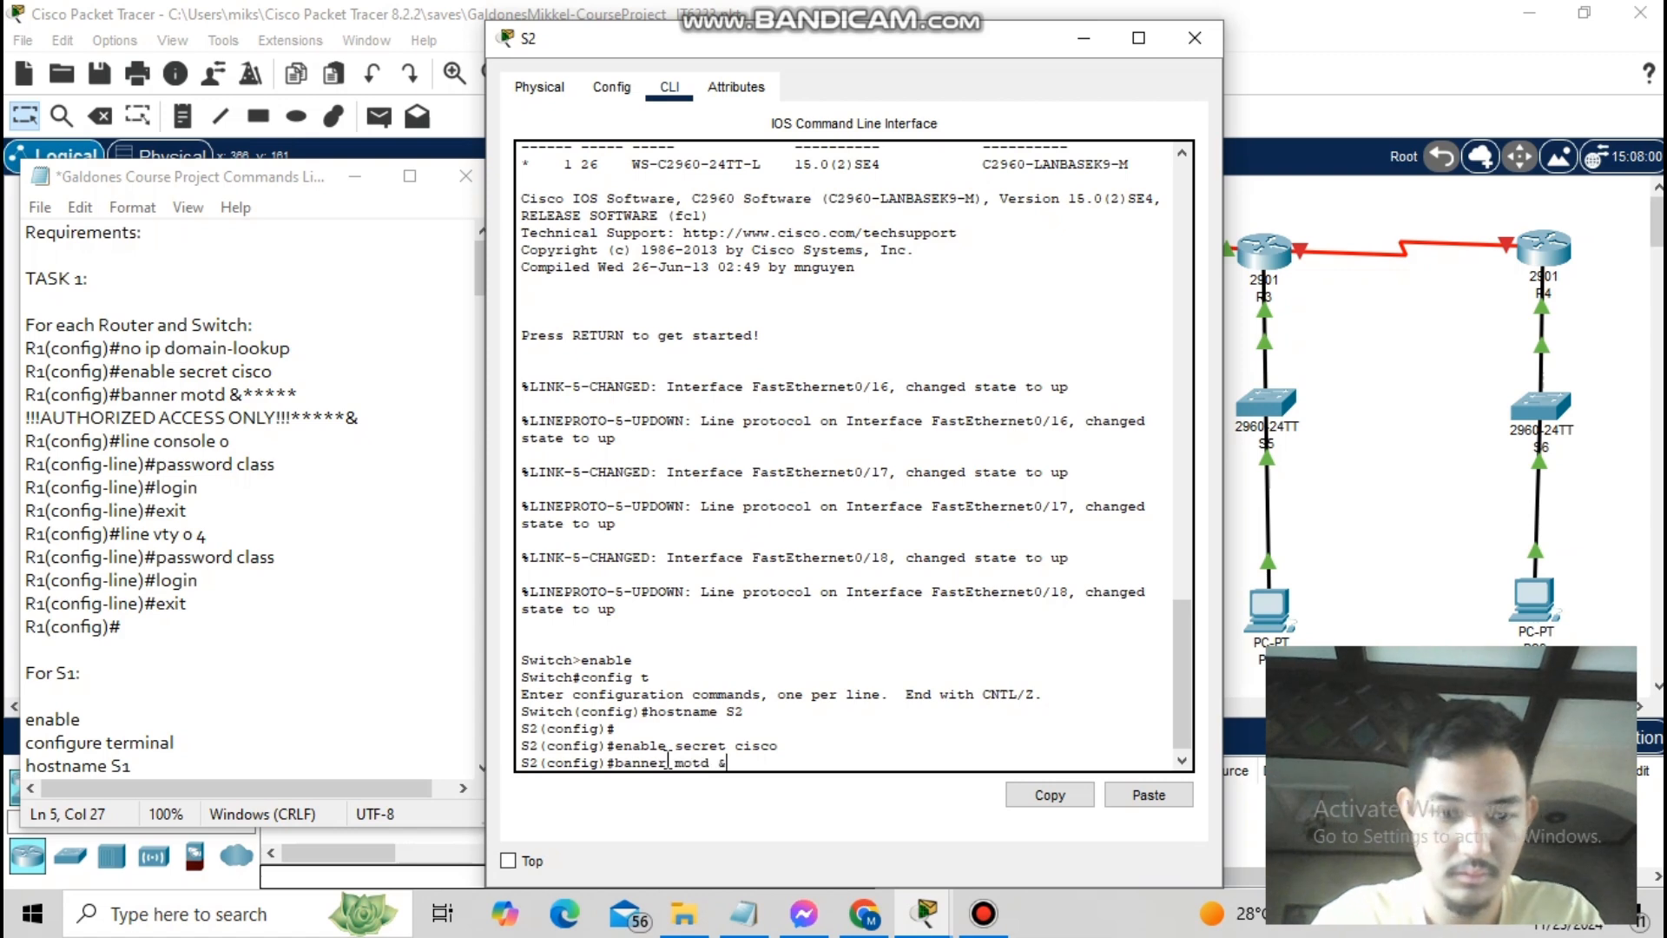
type("*****!!!AUTHORIZED ACCESS ONLY")
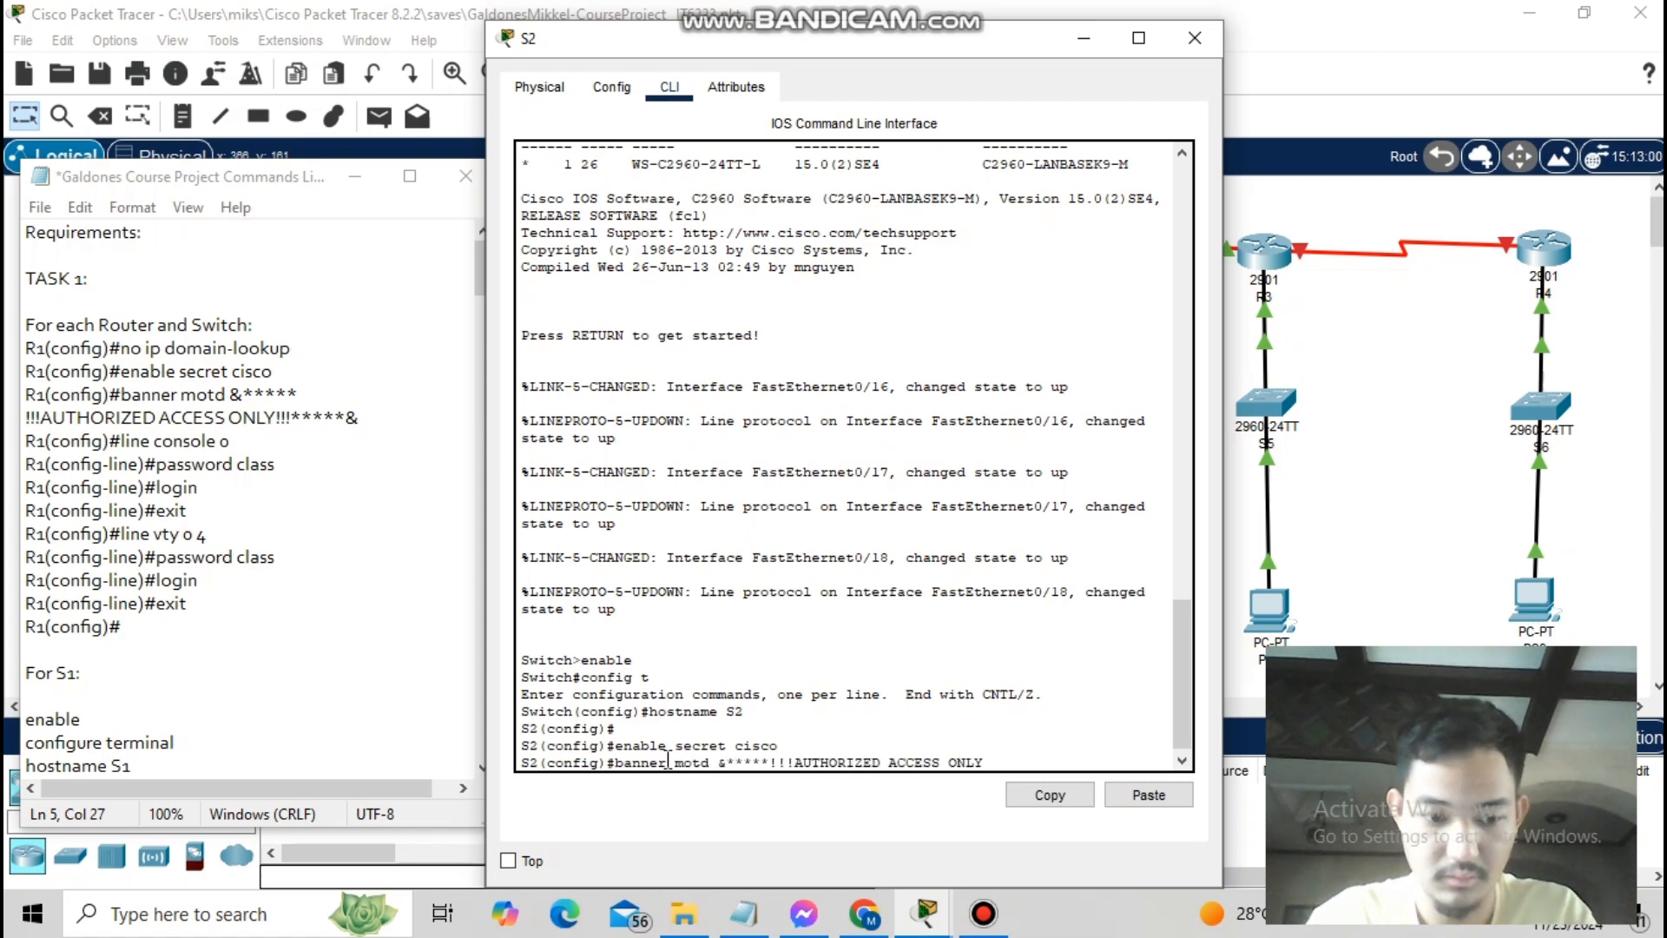
type("!!!*****&")
key("Return")
- Protect S2's console 0 and vty 0 4 lines with password class and login
type("line console 0")
key("Return")
type("password class")
key("Return")
type("login exit line vty")
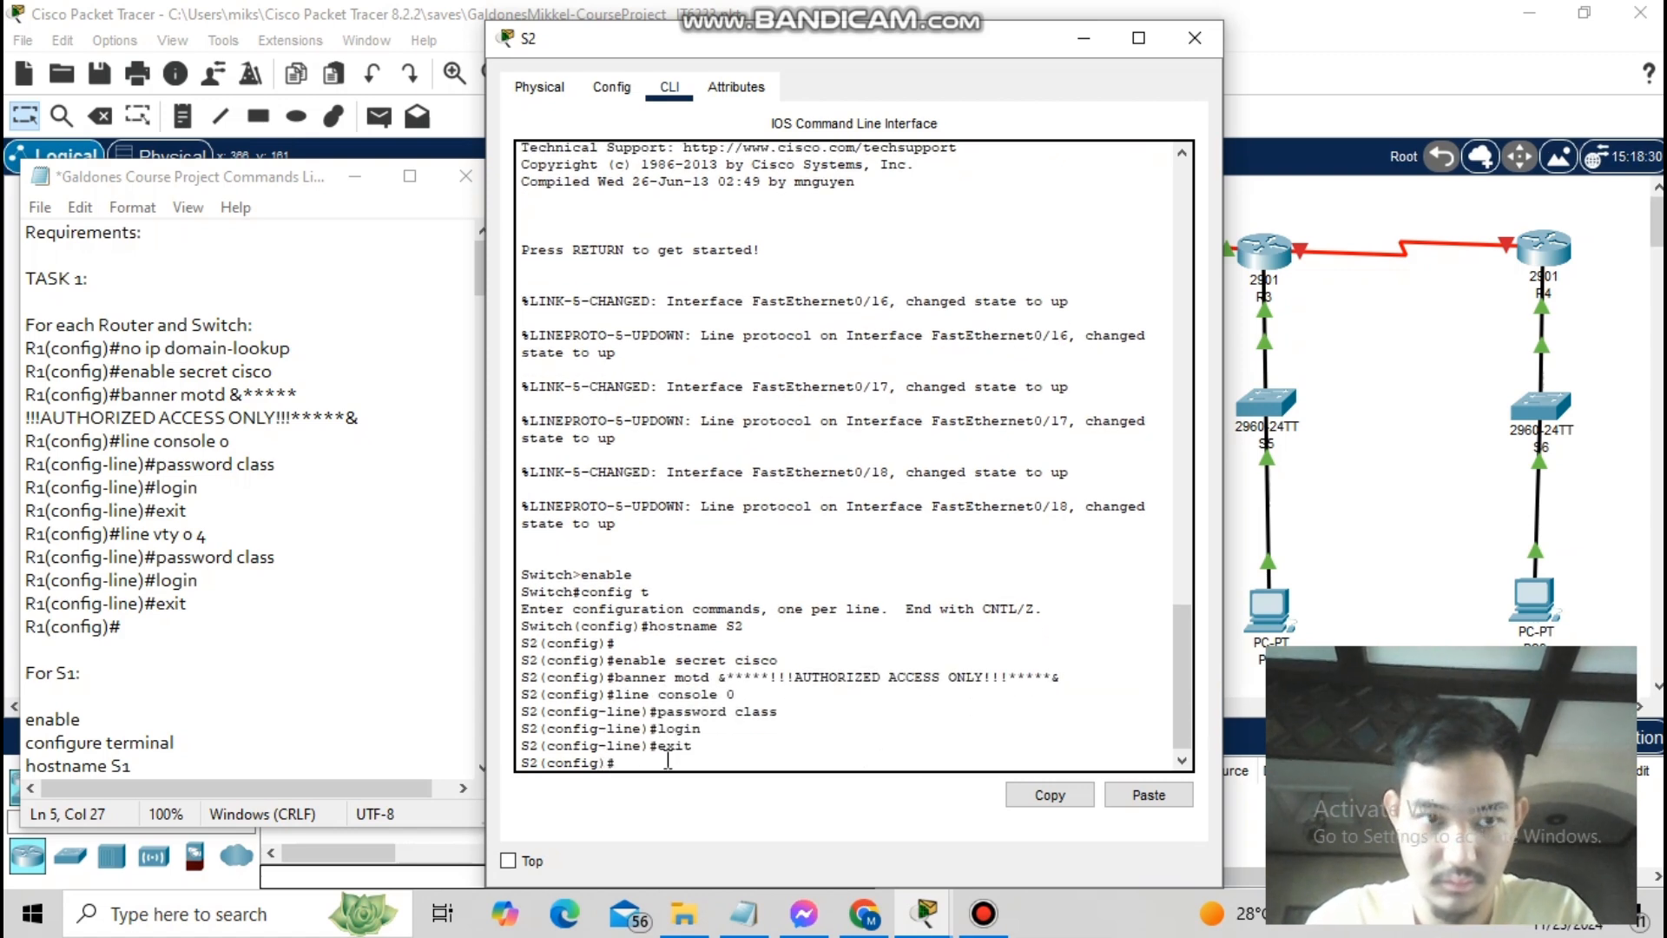
type(" 0 4")
key("Return")
type("password class")
key("Return")
type("login")
key("Return")
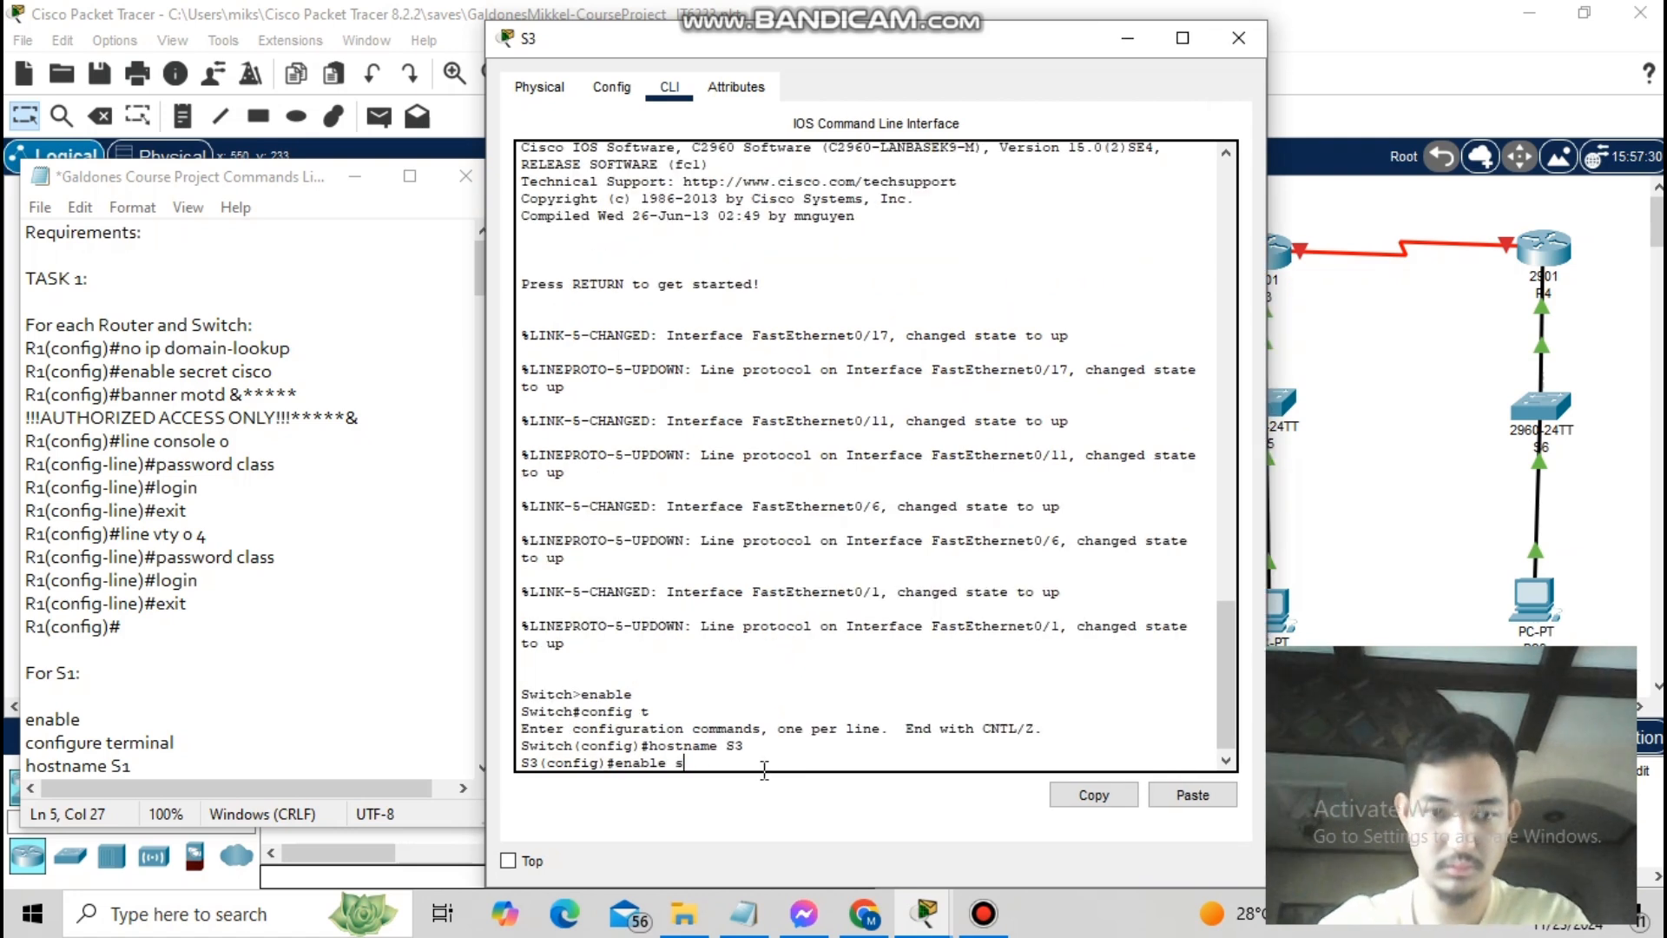
key("Return")
- Give S3 the AUTHORIZED ACCESS ONLY banner and console/vty password class with login
type("banner motd &*****!!!")
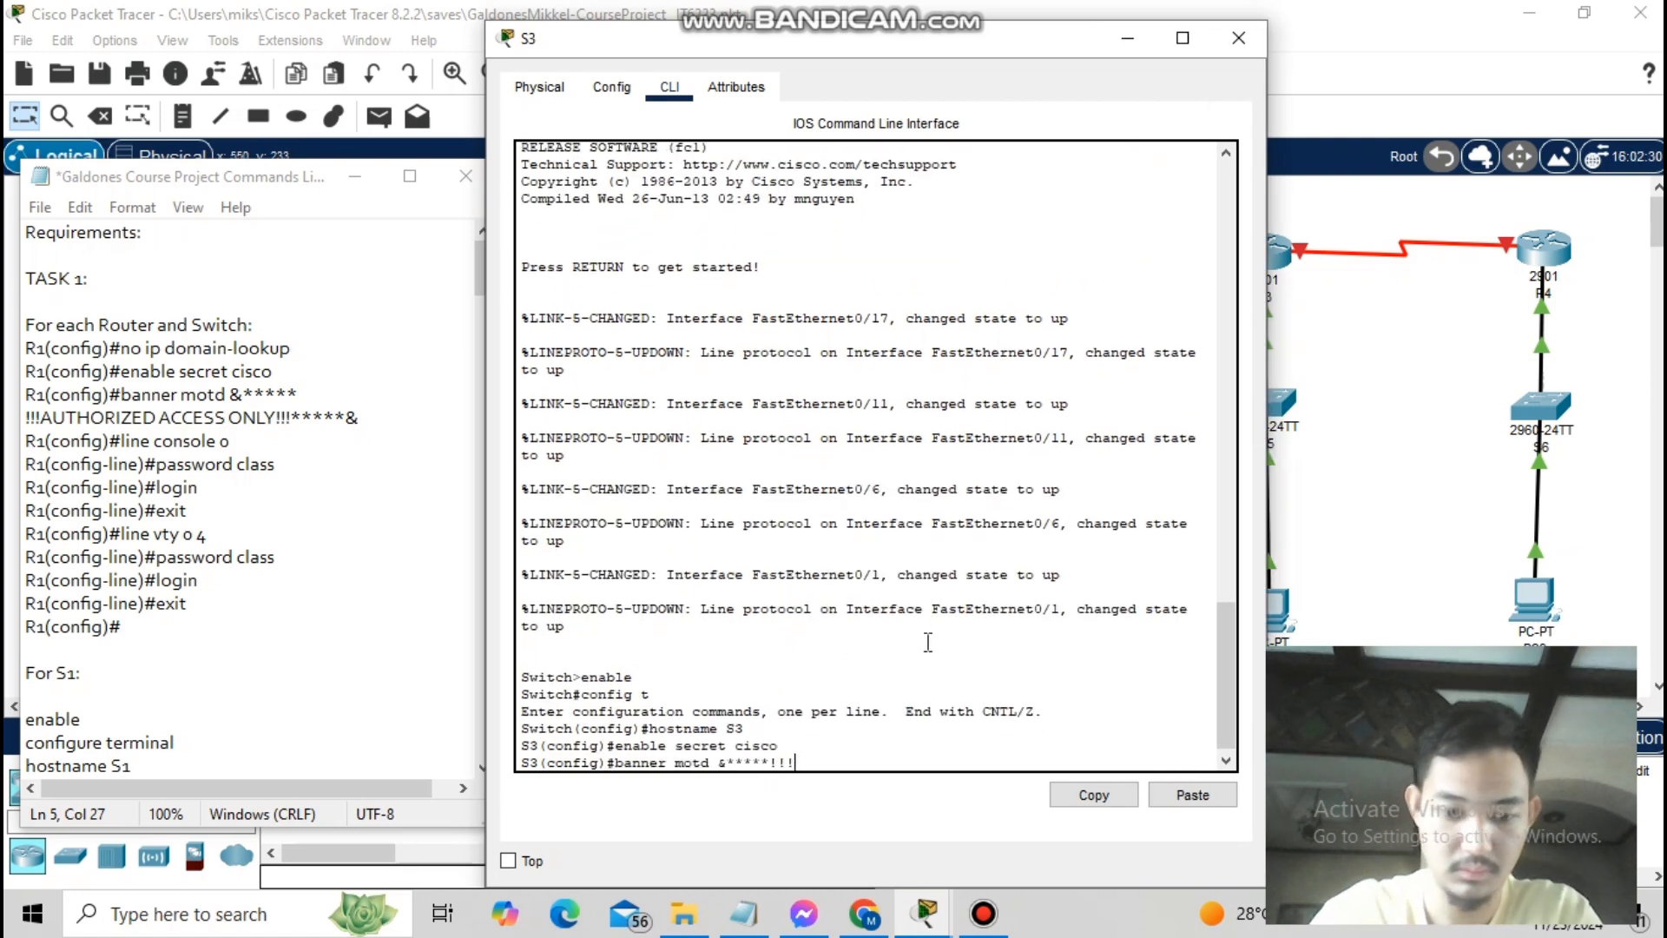
type("AUTHORIZED ACCESS ONLY!!!*****&")
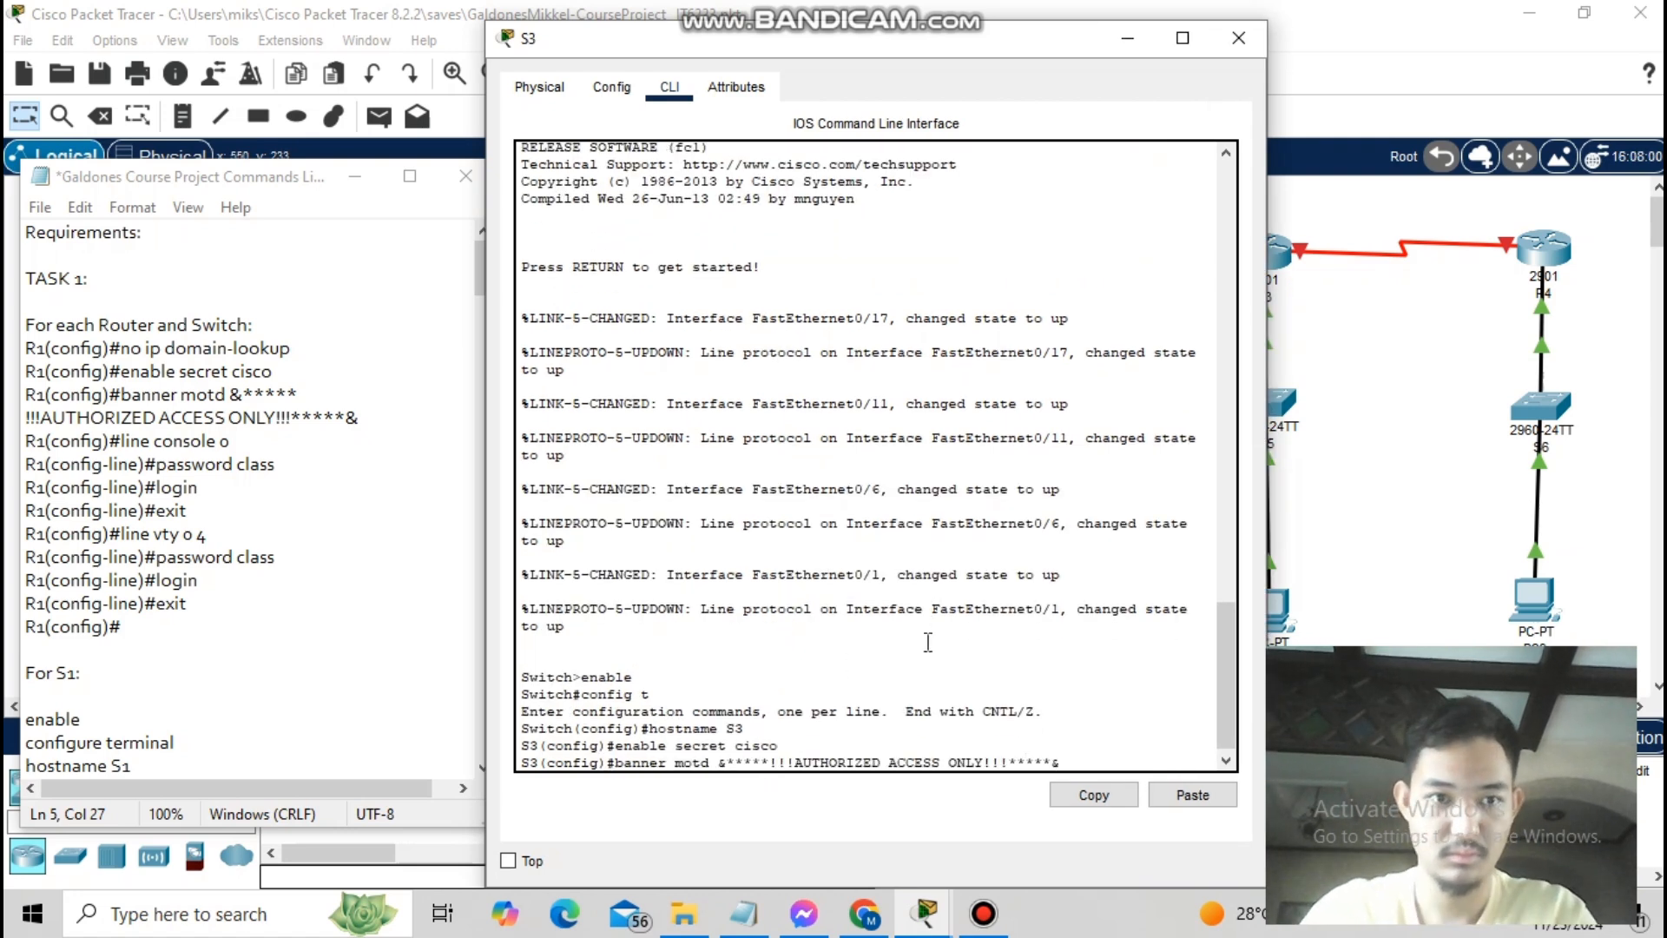
key("Return")
type("line console 0")
key("Return")
type("password class")
key("Return")
type("l")
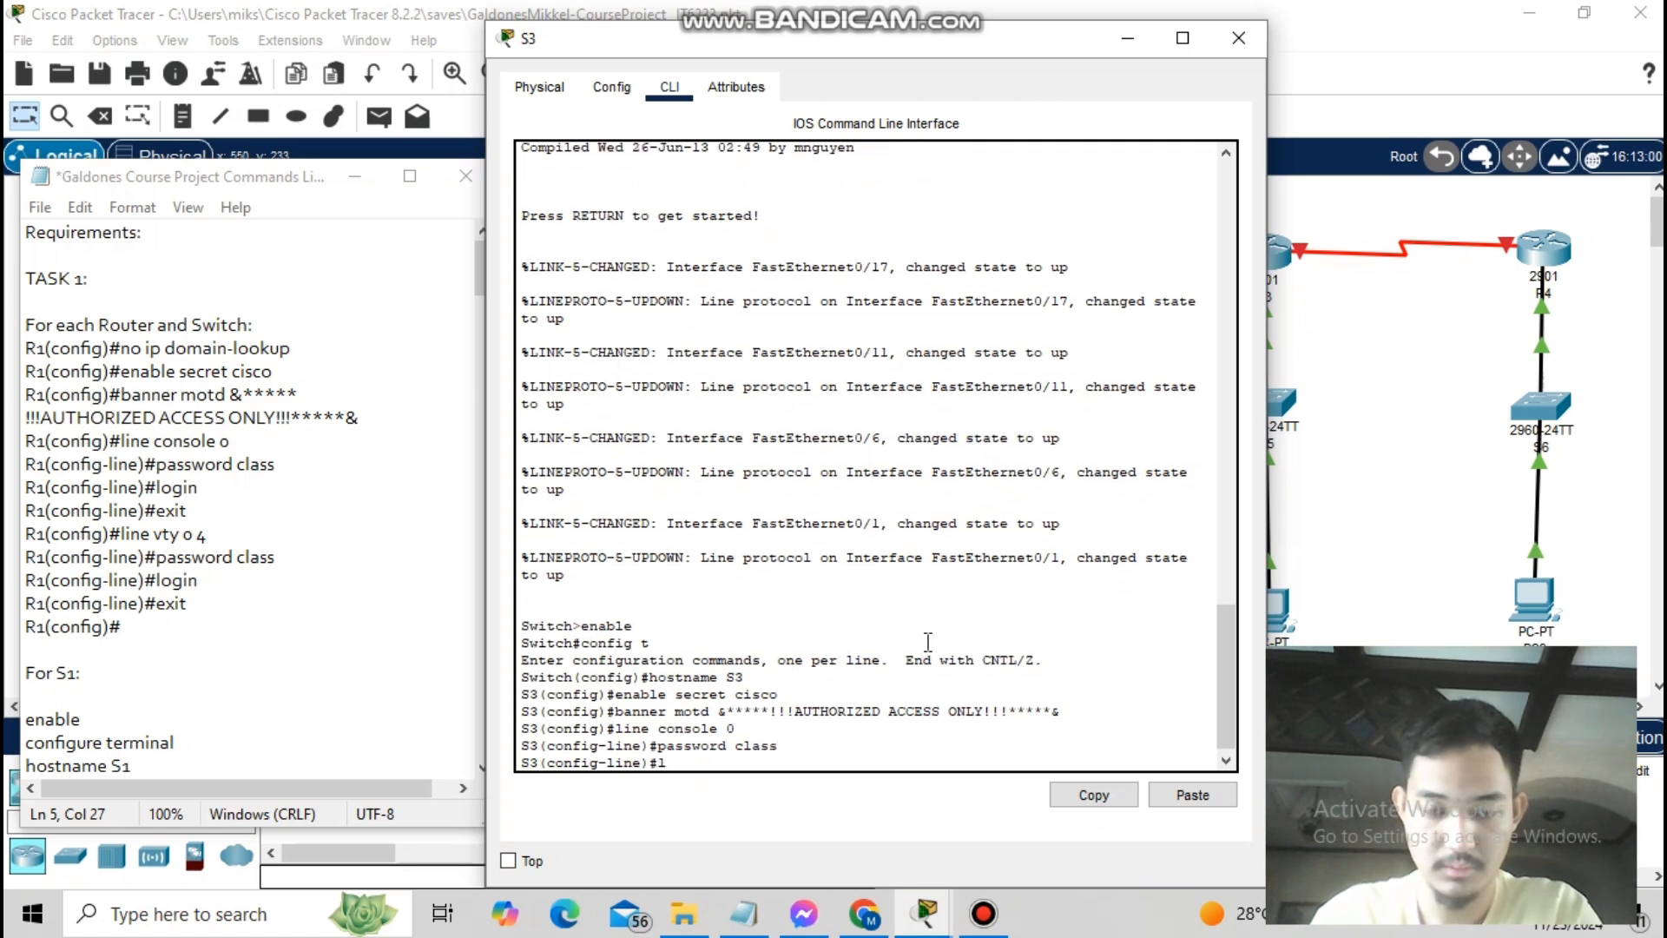
type("ogin exit line vty 0 4")
key("Return")
type("password class login exit")
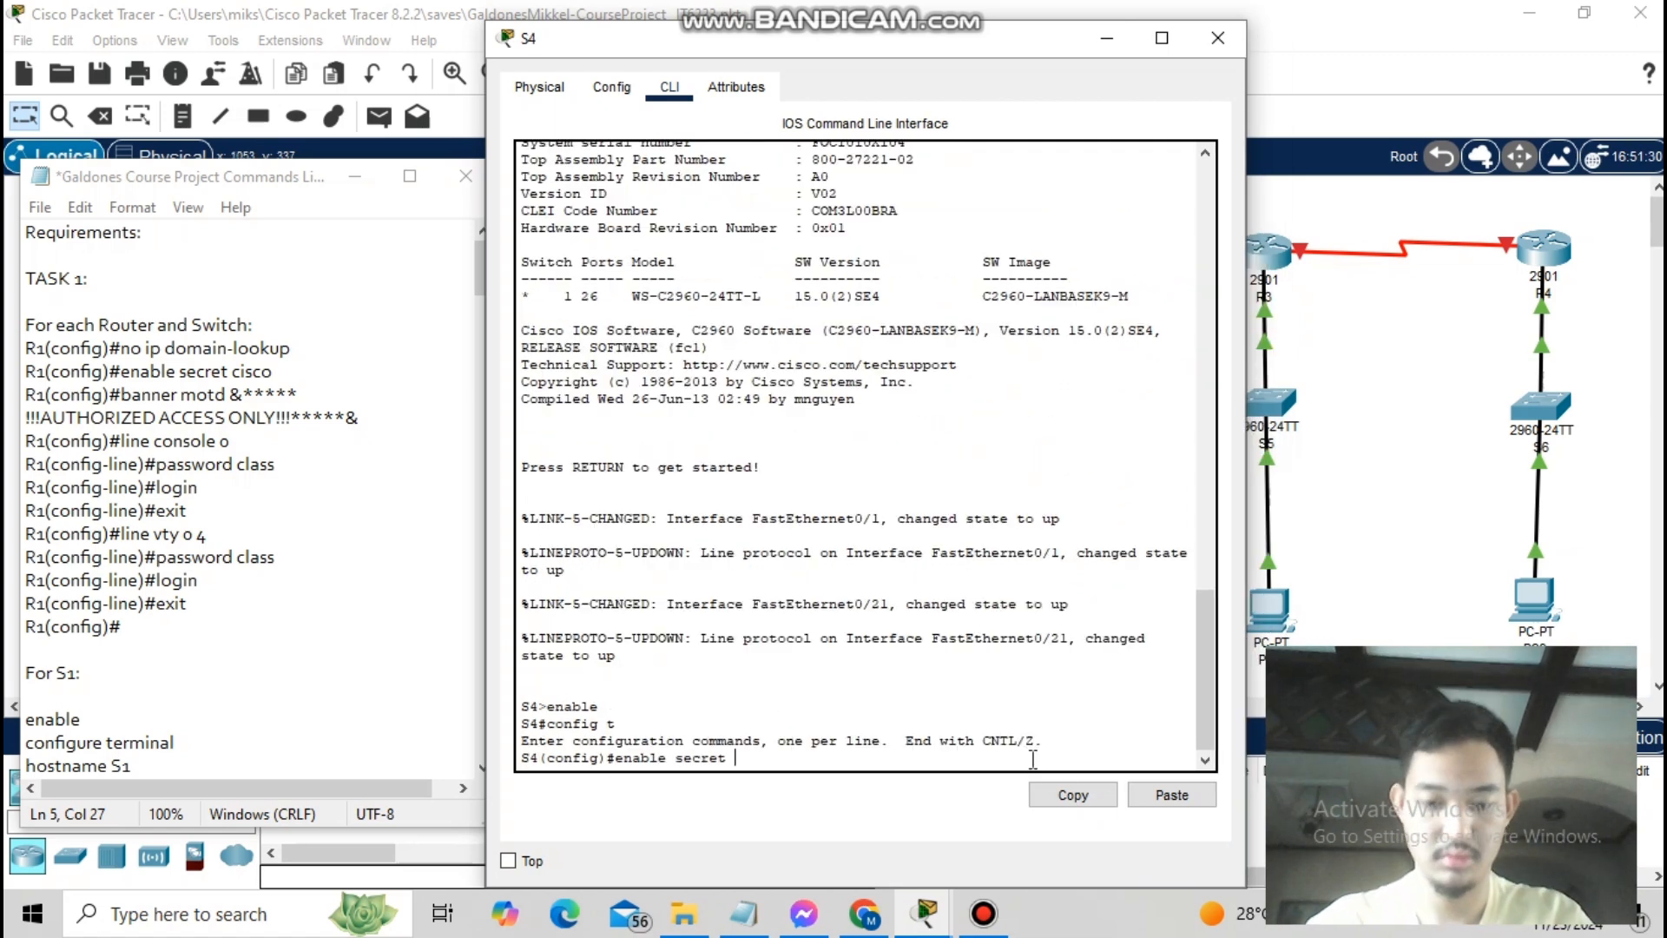
key("Return")
type("banner motd &*****!!!AUTT")
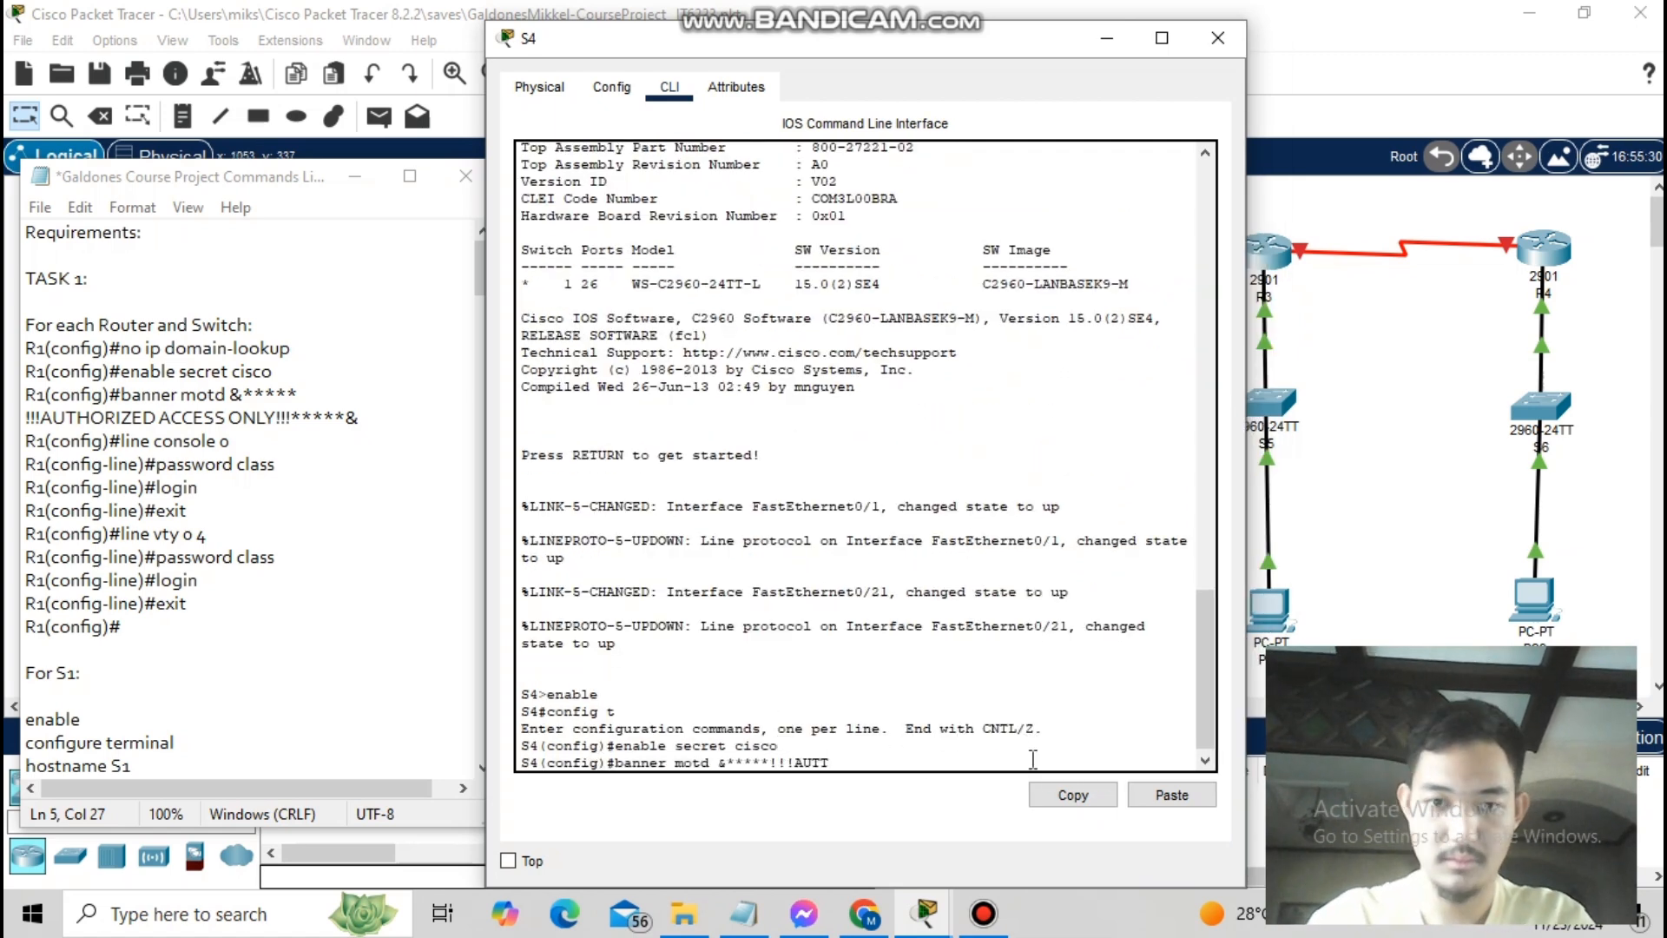
key("BackSpace")
type("HORZ")
key("BackSpace")
type("IZED ACCES ONLY!!!***&")
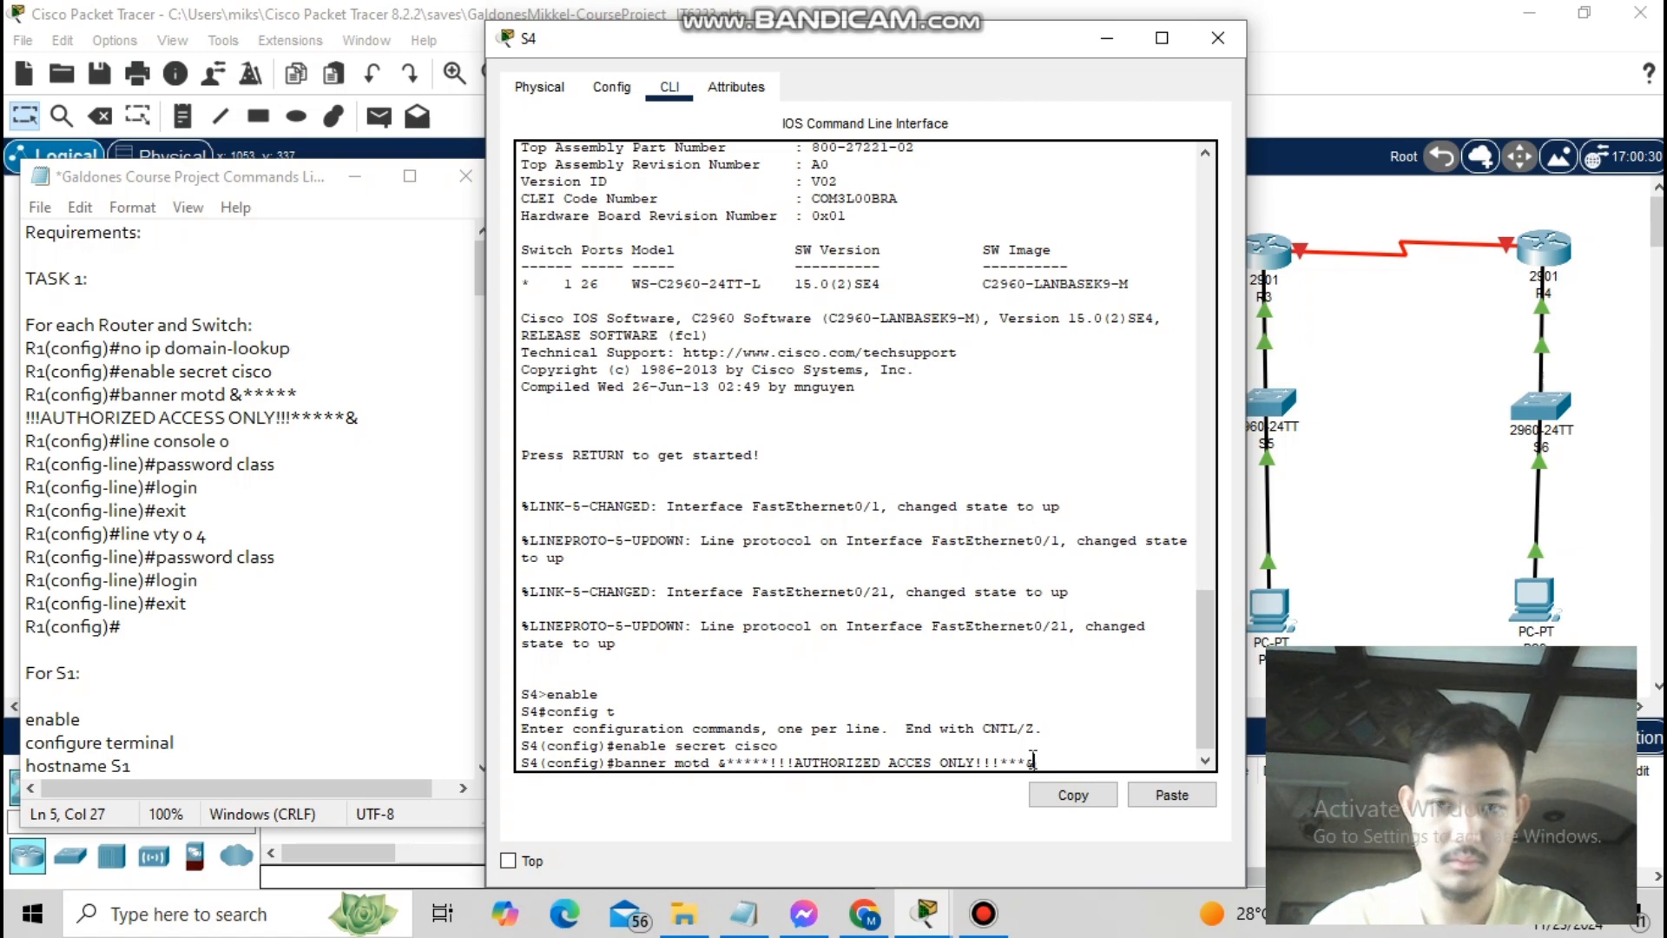
key("Return")
type("line console 0 password class login exit line vty ")
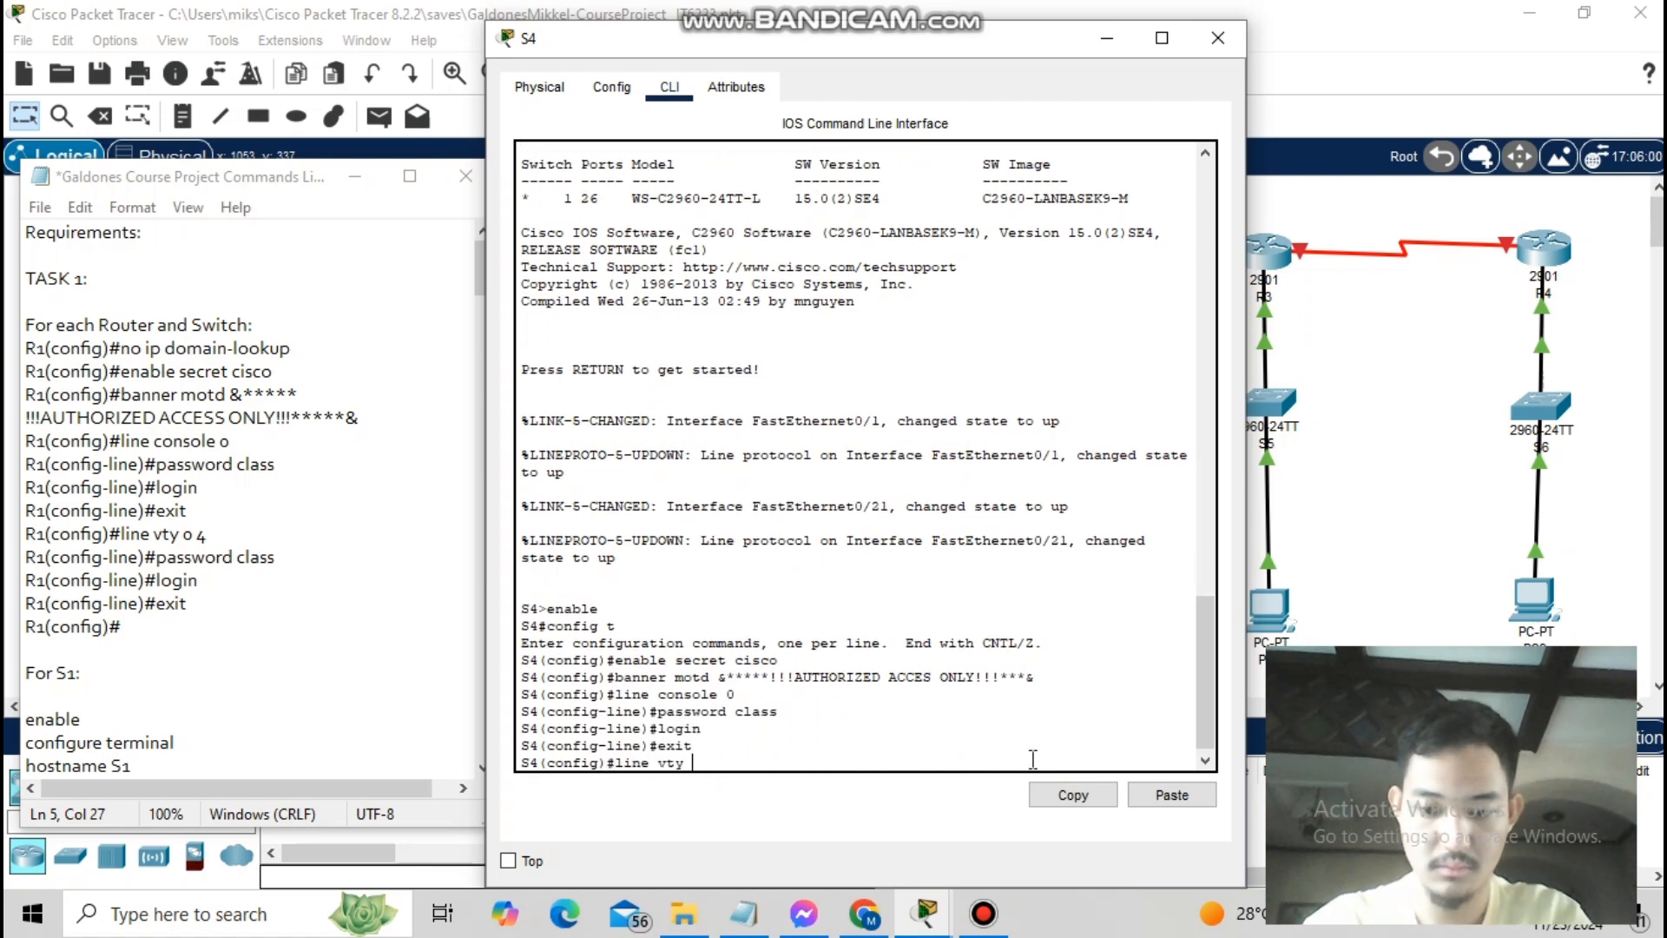
type("0 4 password class login exit banner motd &")
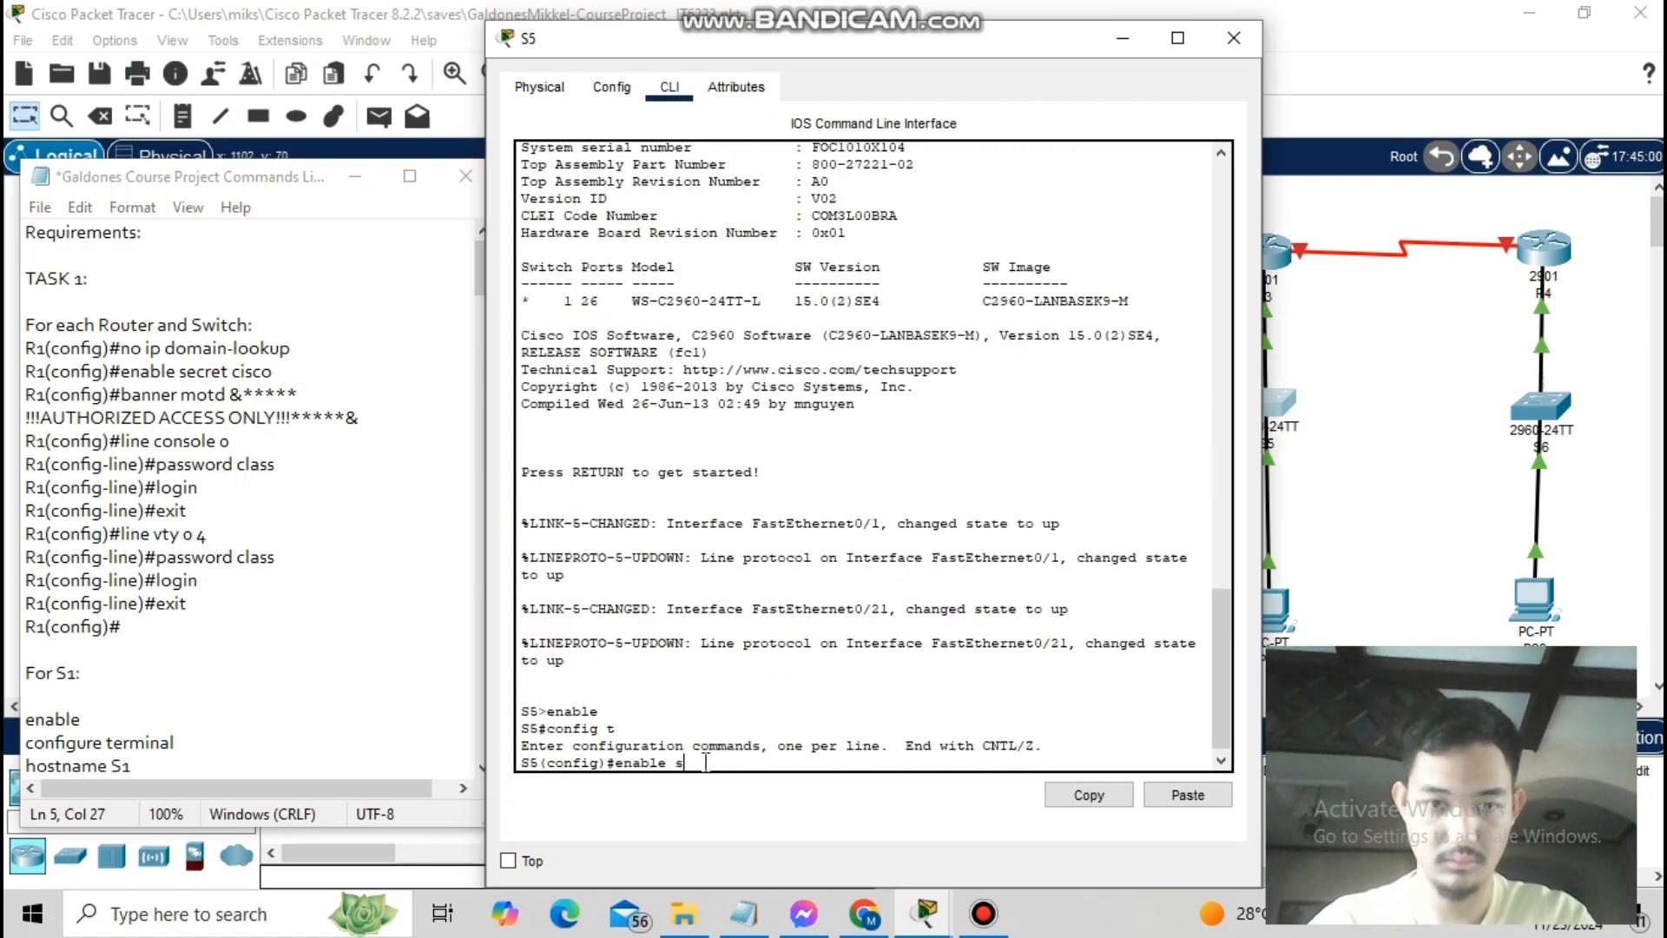
- Give S5 enable secret cisco and the AUTHORIZED ACCESS ONLY banner
type("cret cisco")
key("Return")
type("enable secret cisco")
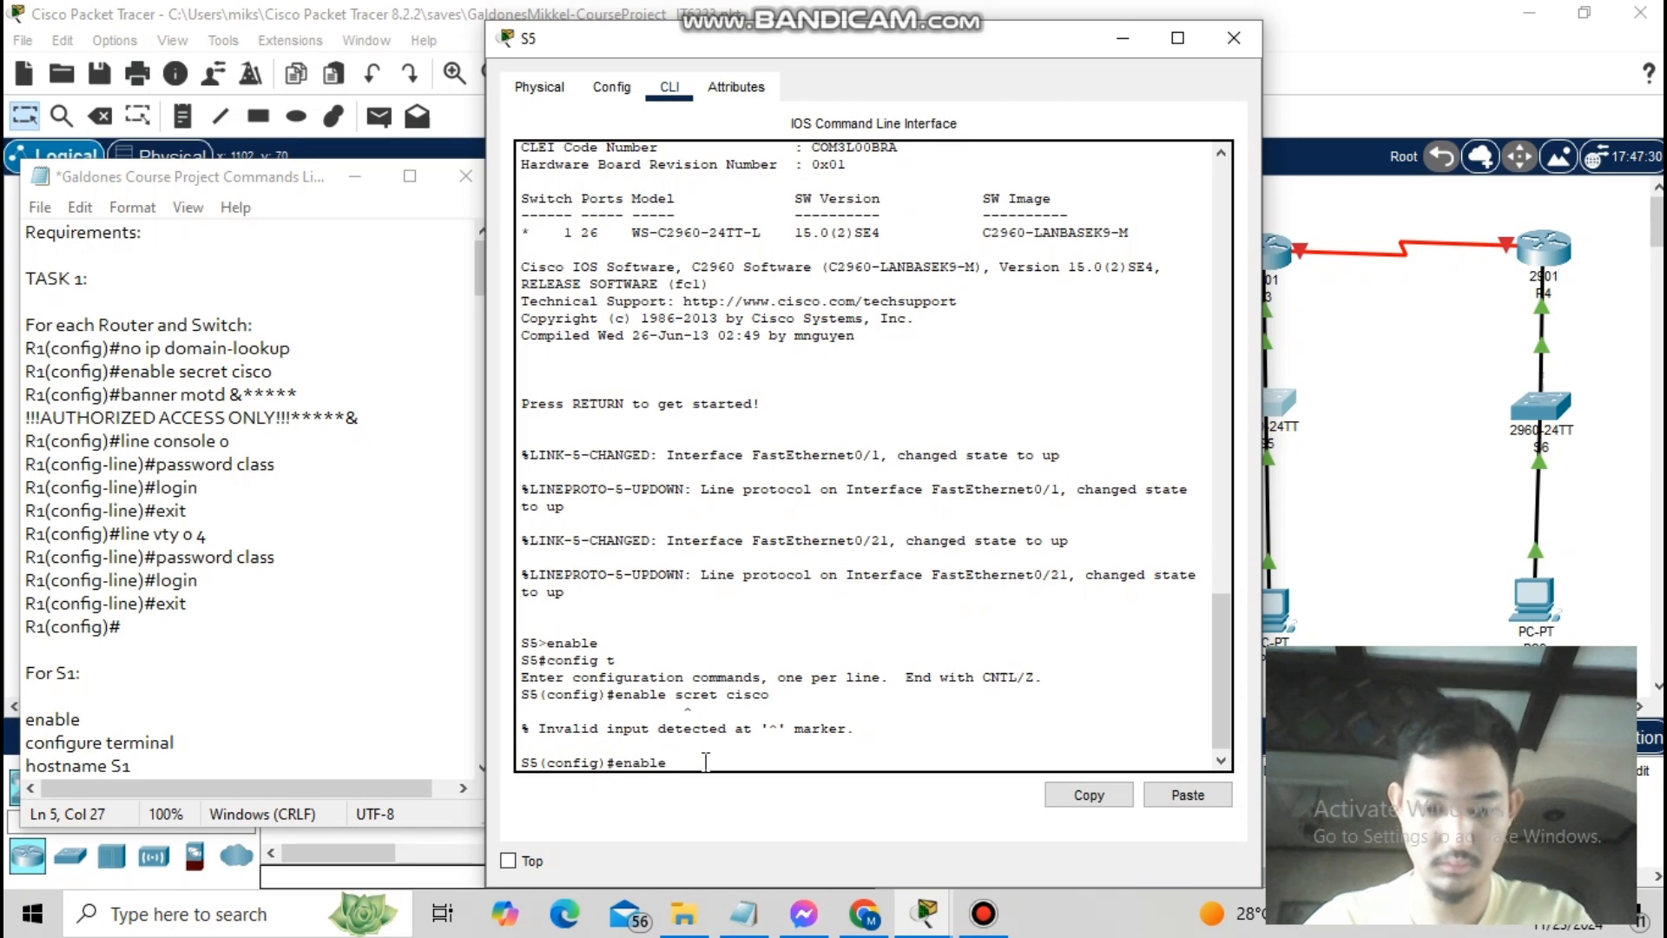
key("Return")
type("banner motd &*****!!!AUTHORIZED ACCESS ON")
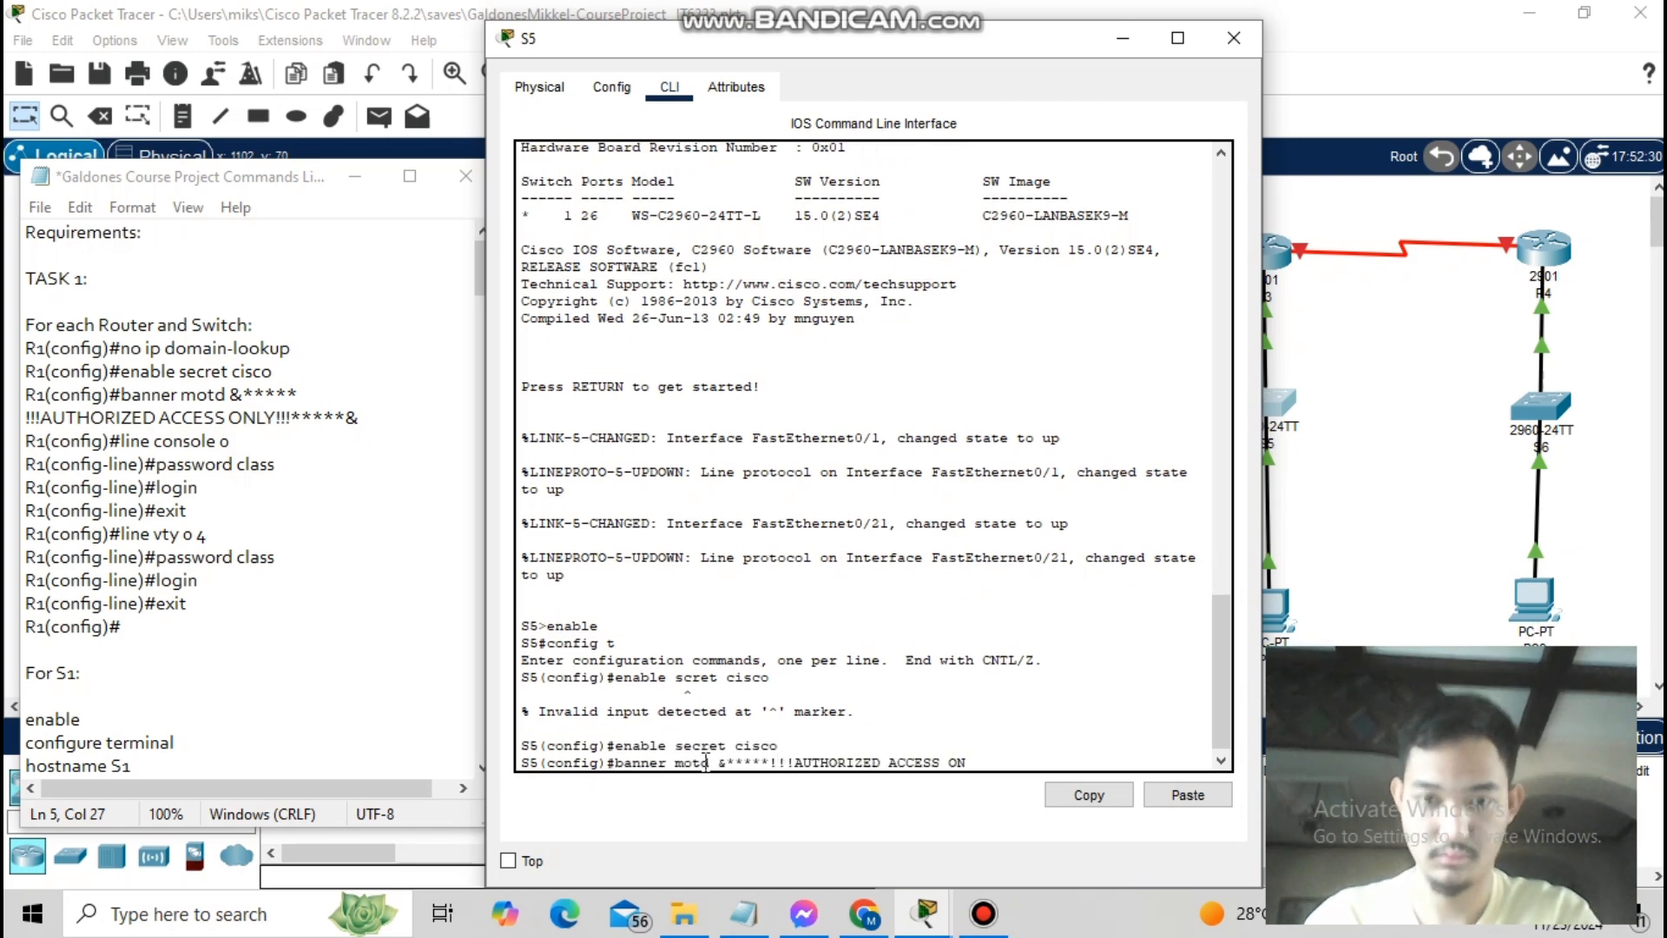
type("LY!!!*****&")
key("Return")
- Protect S5's console 0 and vty 0 4 lines with password class and login
type("line console 0")
key("Return")
type("password class")
key("Return")
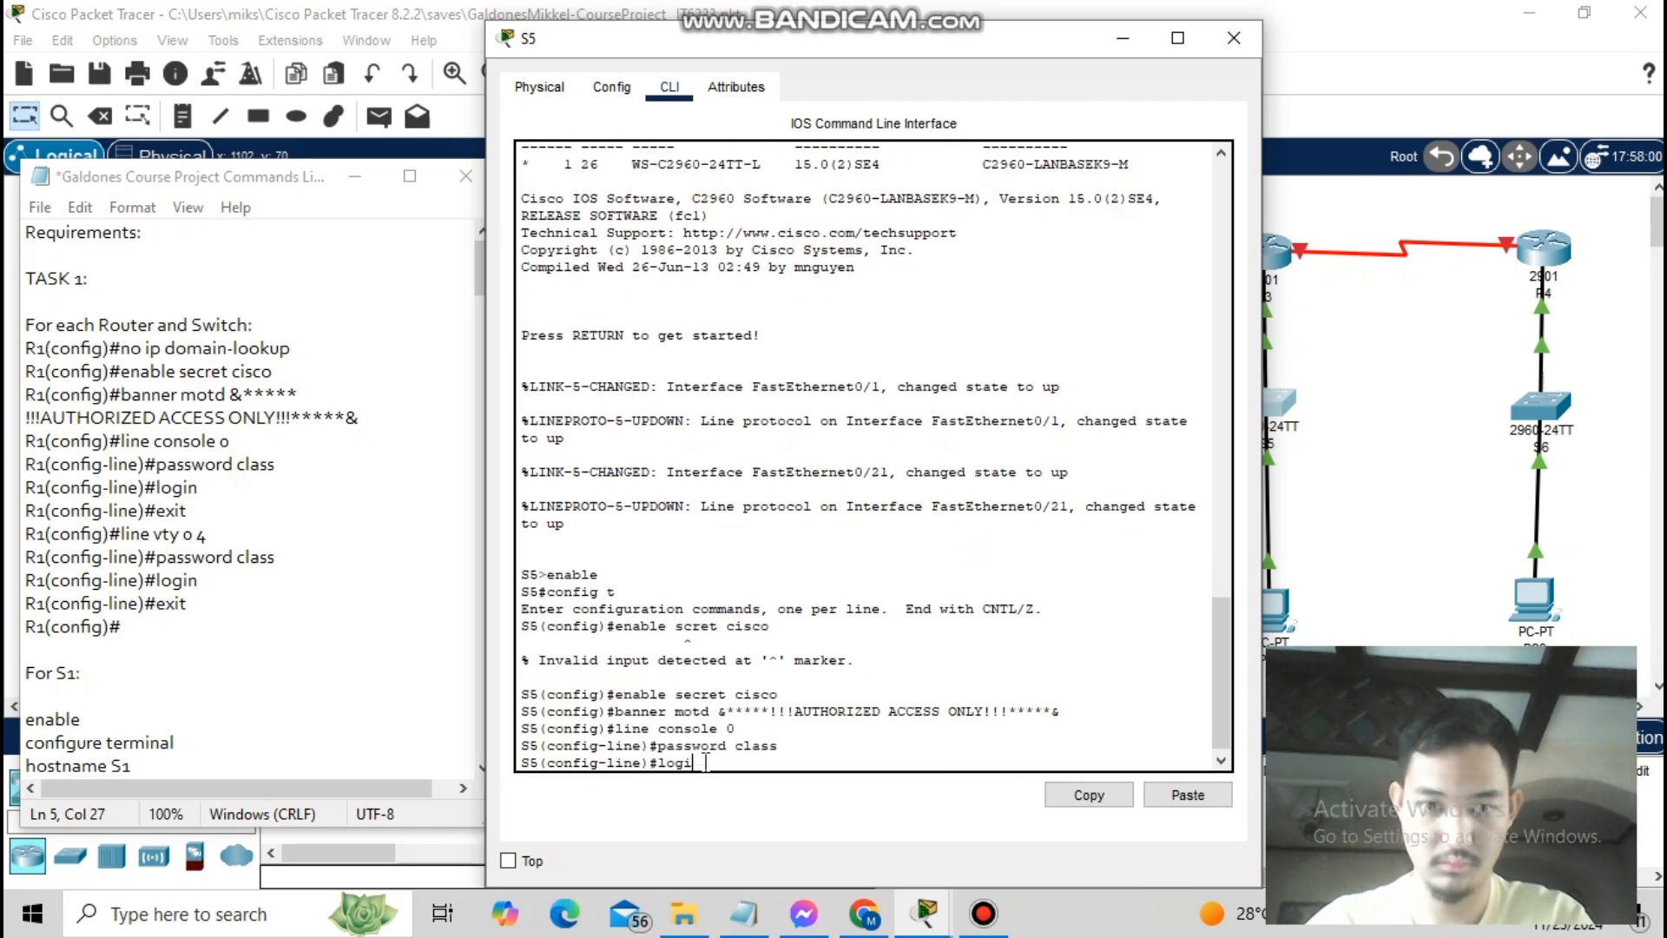
type("login exit l")
type(" 4")
key("Return")
type("password class")
key("Return")
type("login")
key("Return")
type("exit")
key("Return")
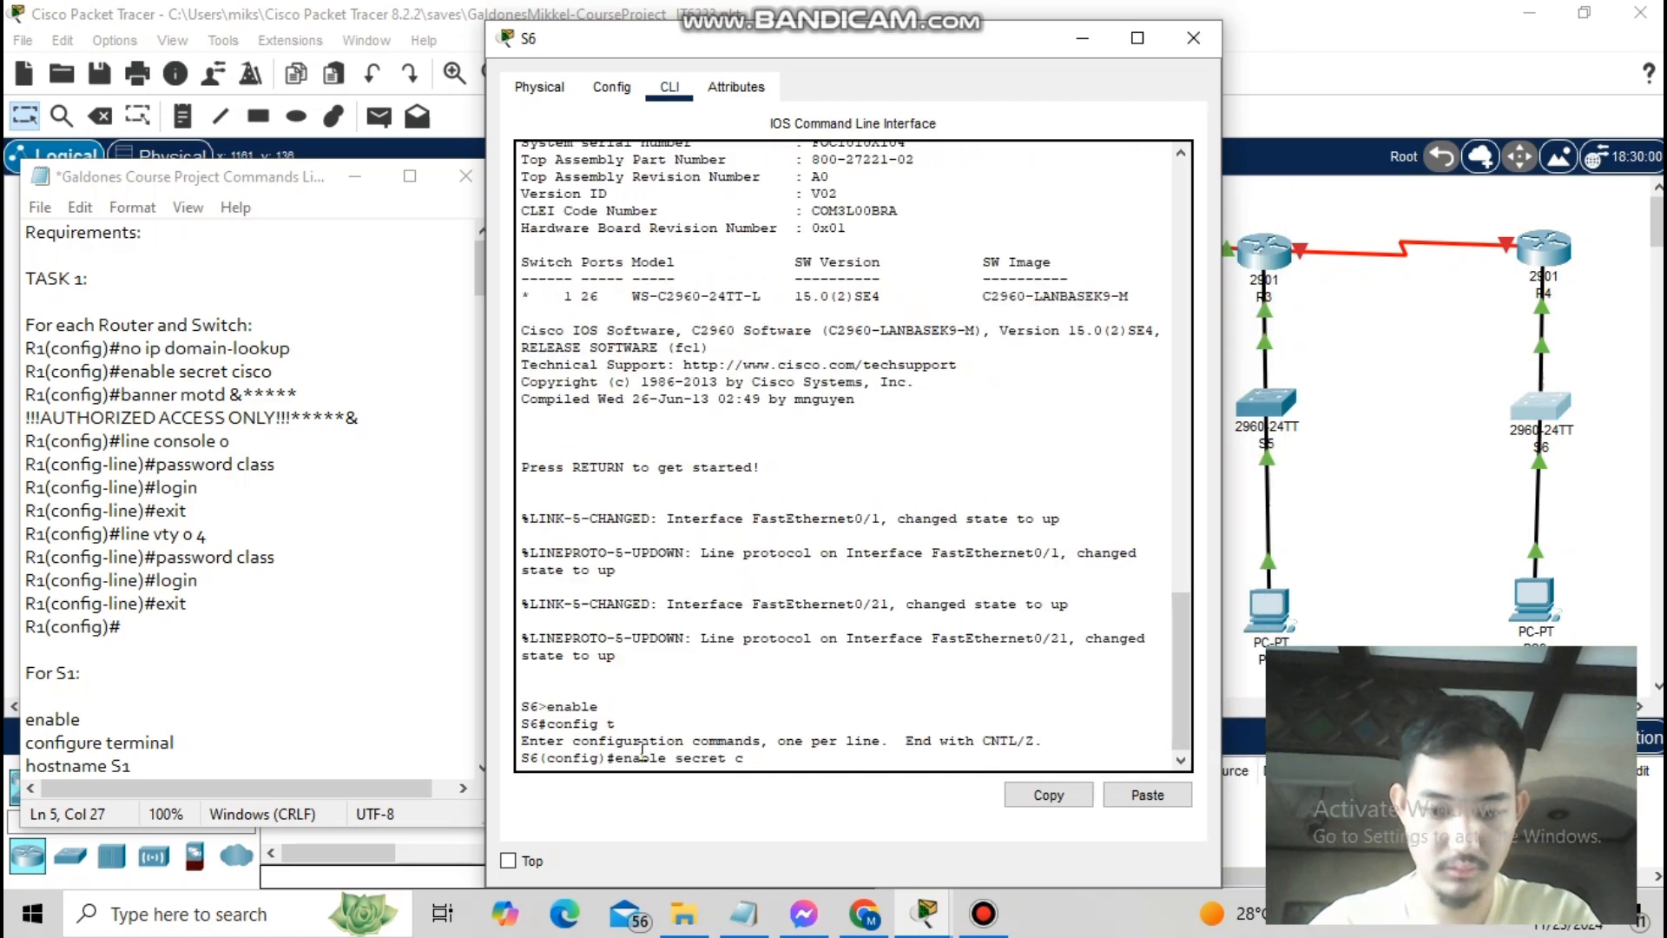
type("isco")
- Give S6 the AUTHORIZED ACCESS ONLY banner and console/vty password class with login
key("Return")
type("banner motd &*****!!!")
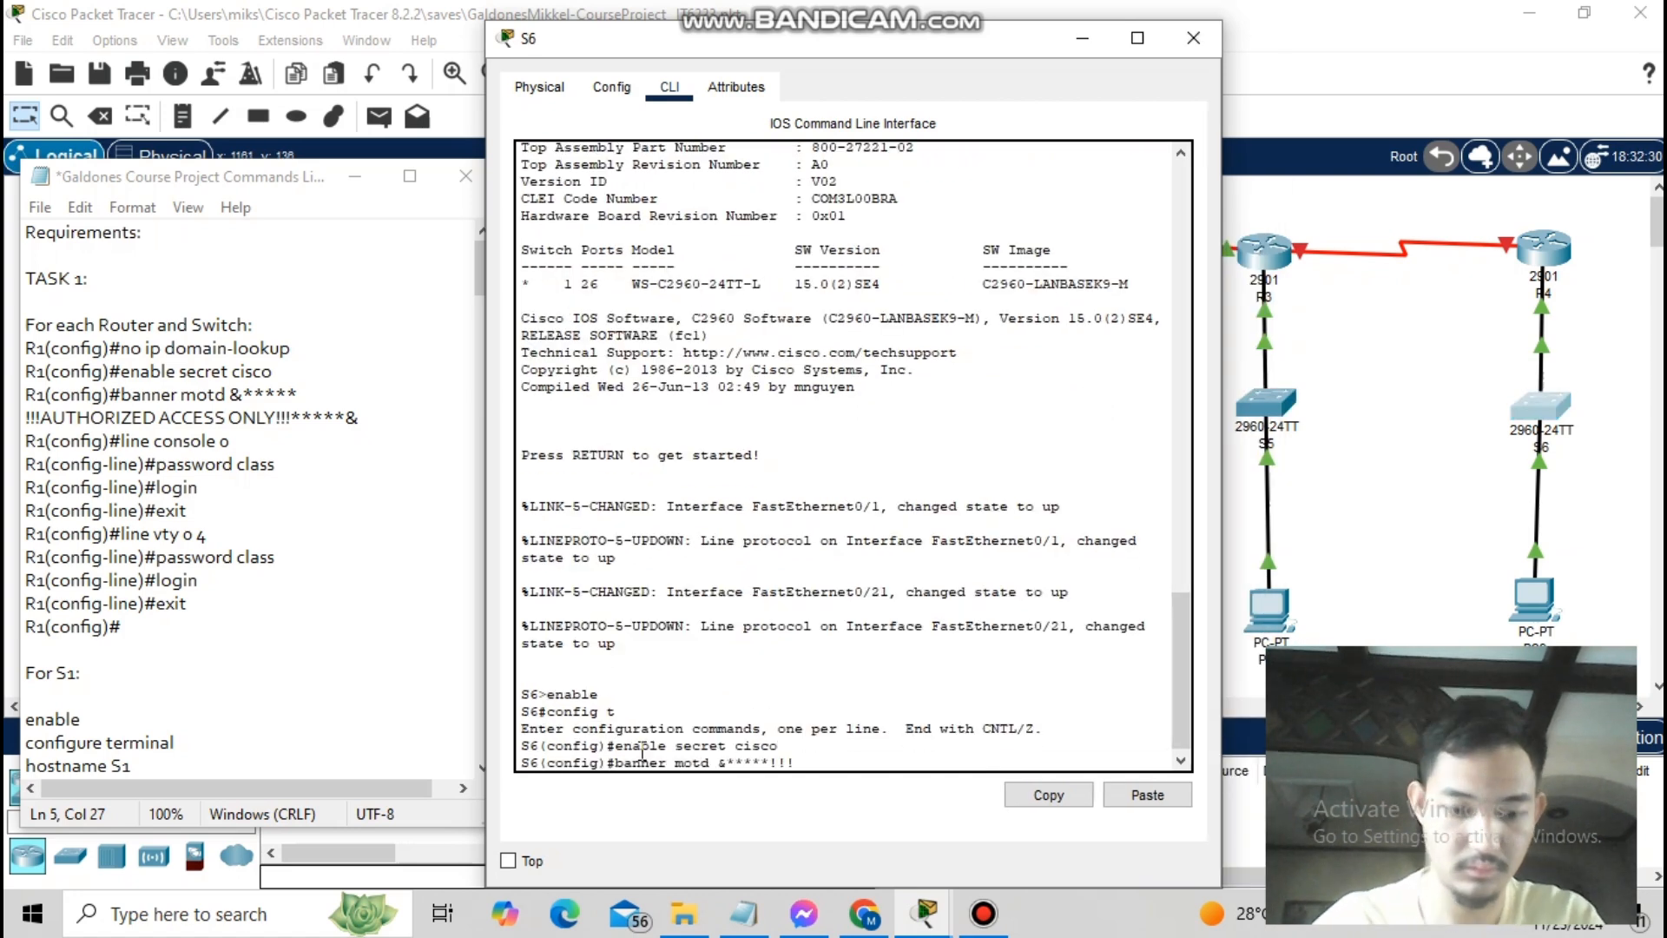
type("AUTHORIZED ACCESS ONLY!!!*****&")
key("Return")
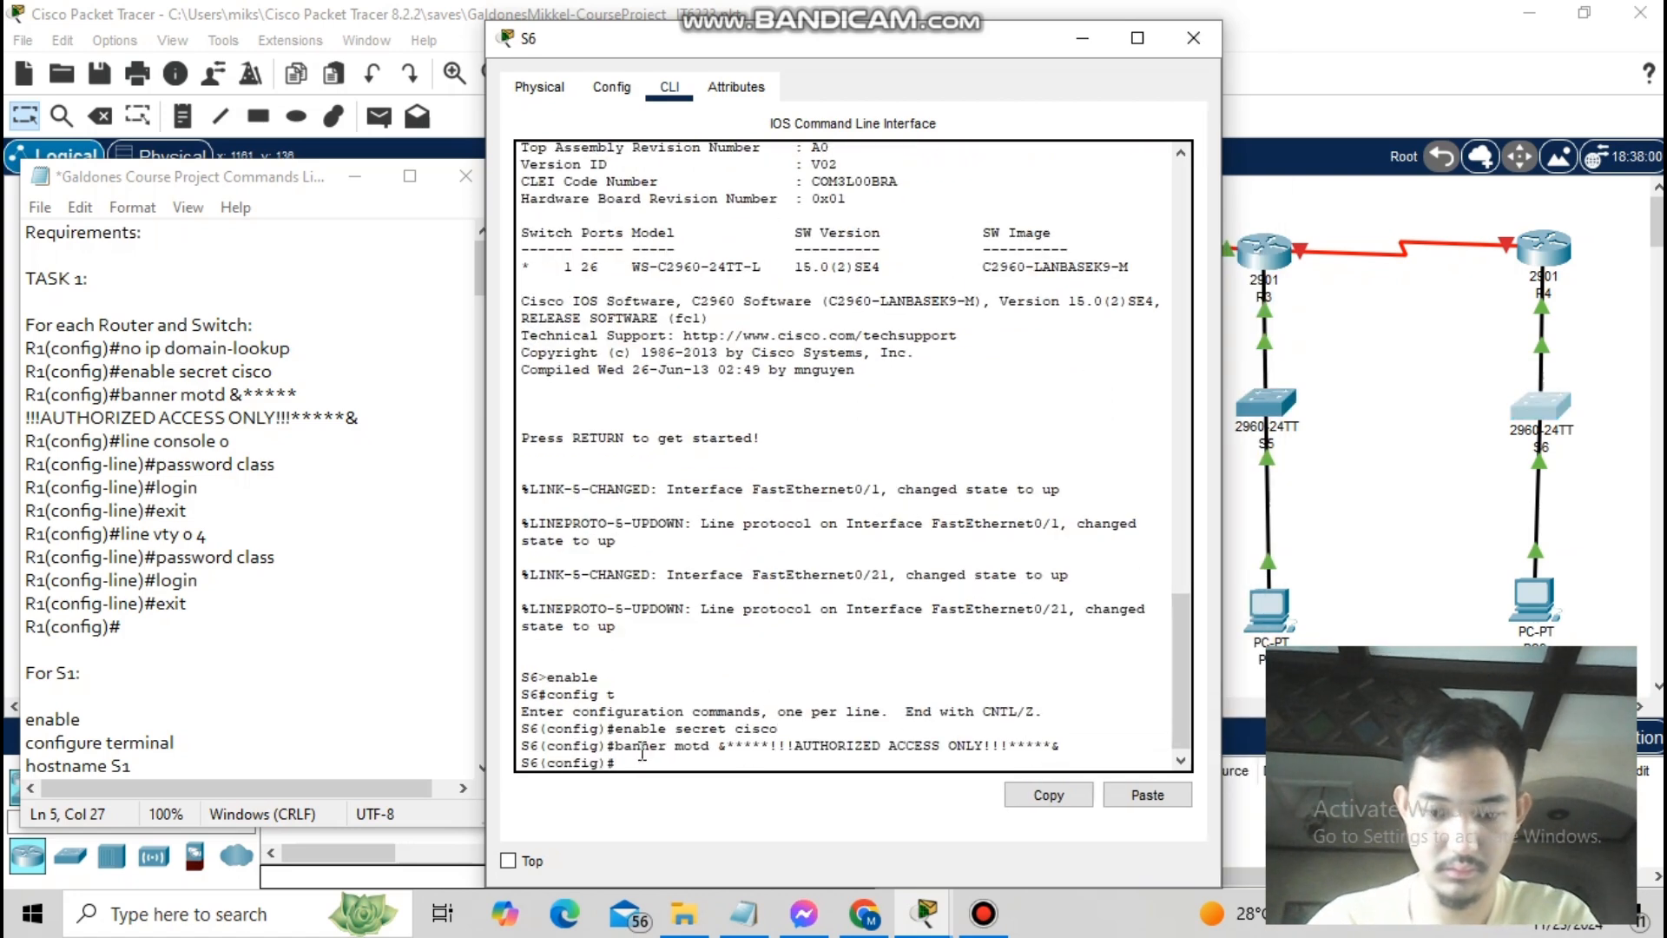
type("line console 0")
key("Return")
type("password class login exit line vty 0 4 pas")
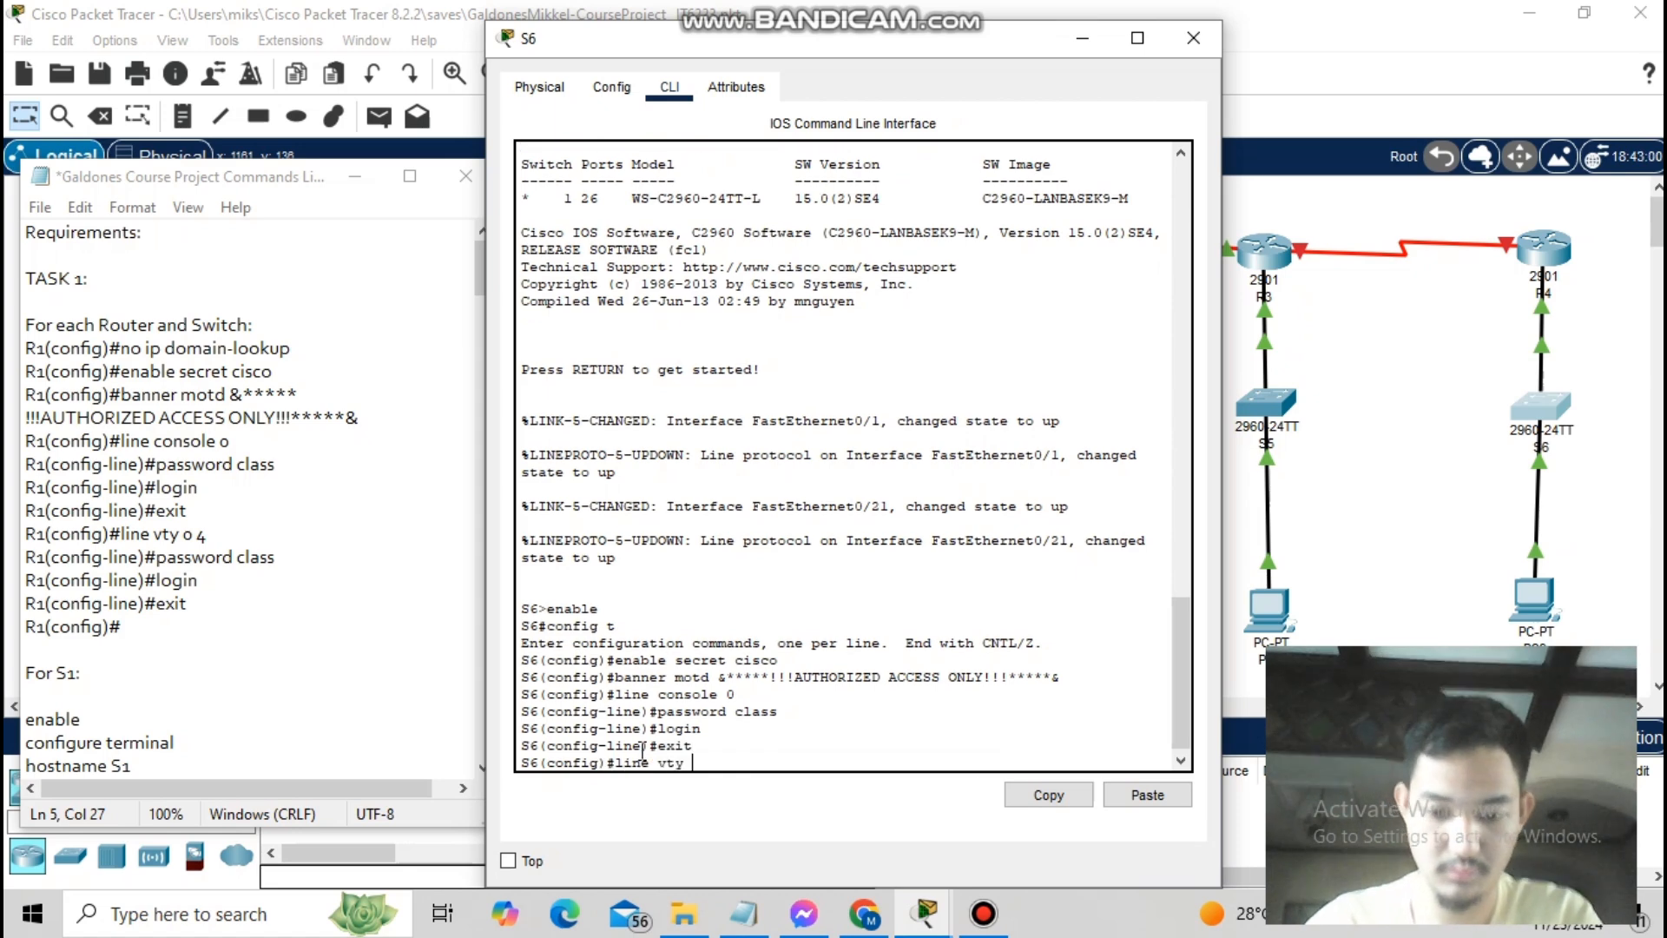
type("s class login")
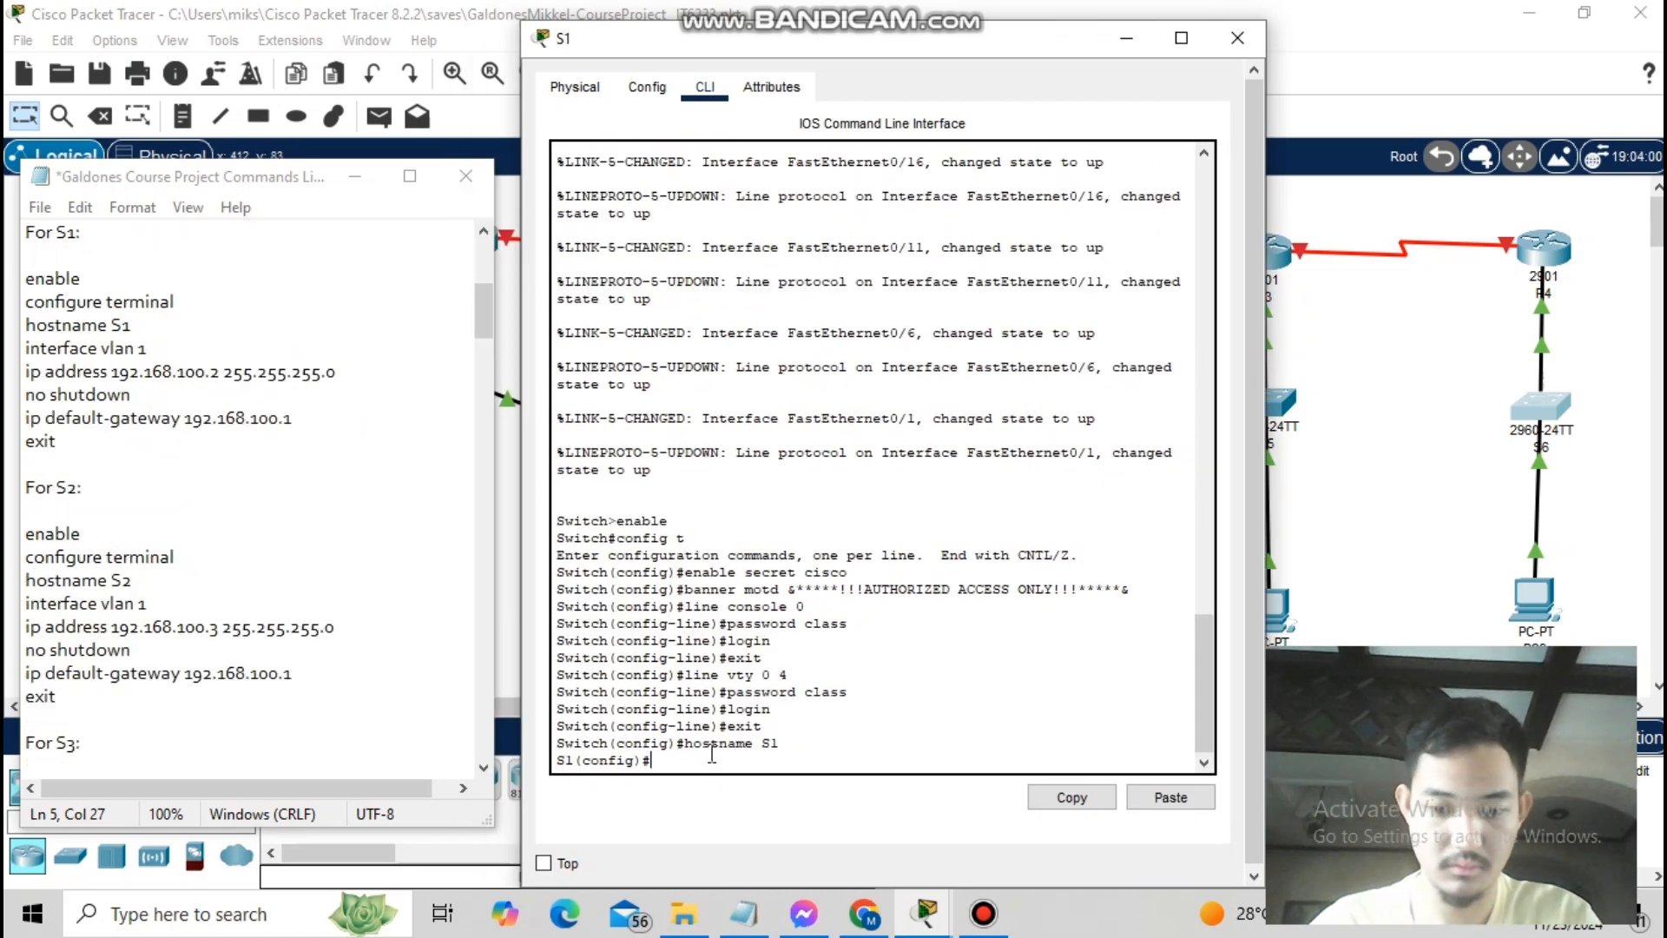
- Give S1's VLAN 1 address 192.168.100.2/24, bring it up, and set gateway 192.168.100.1
type("interface vlan1")
key("Return")
type("ip address 192.168.100.2 ")
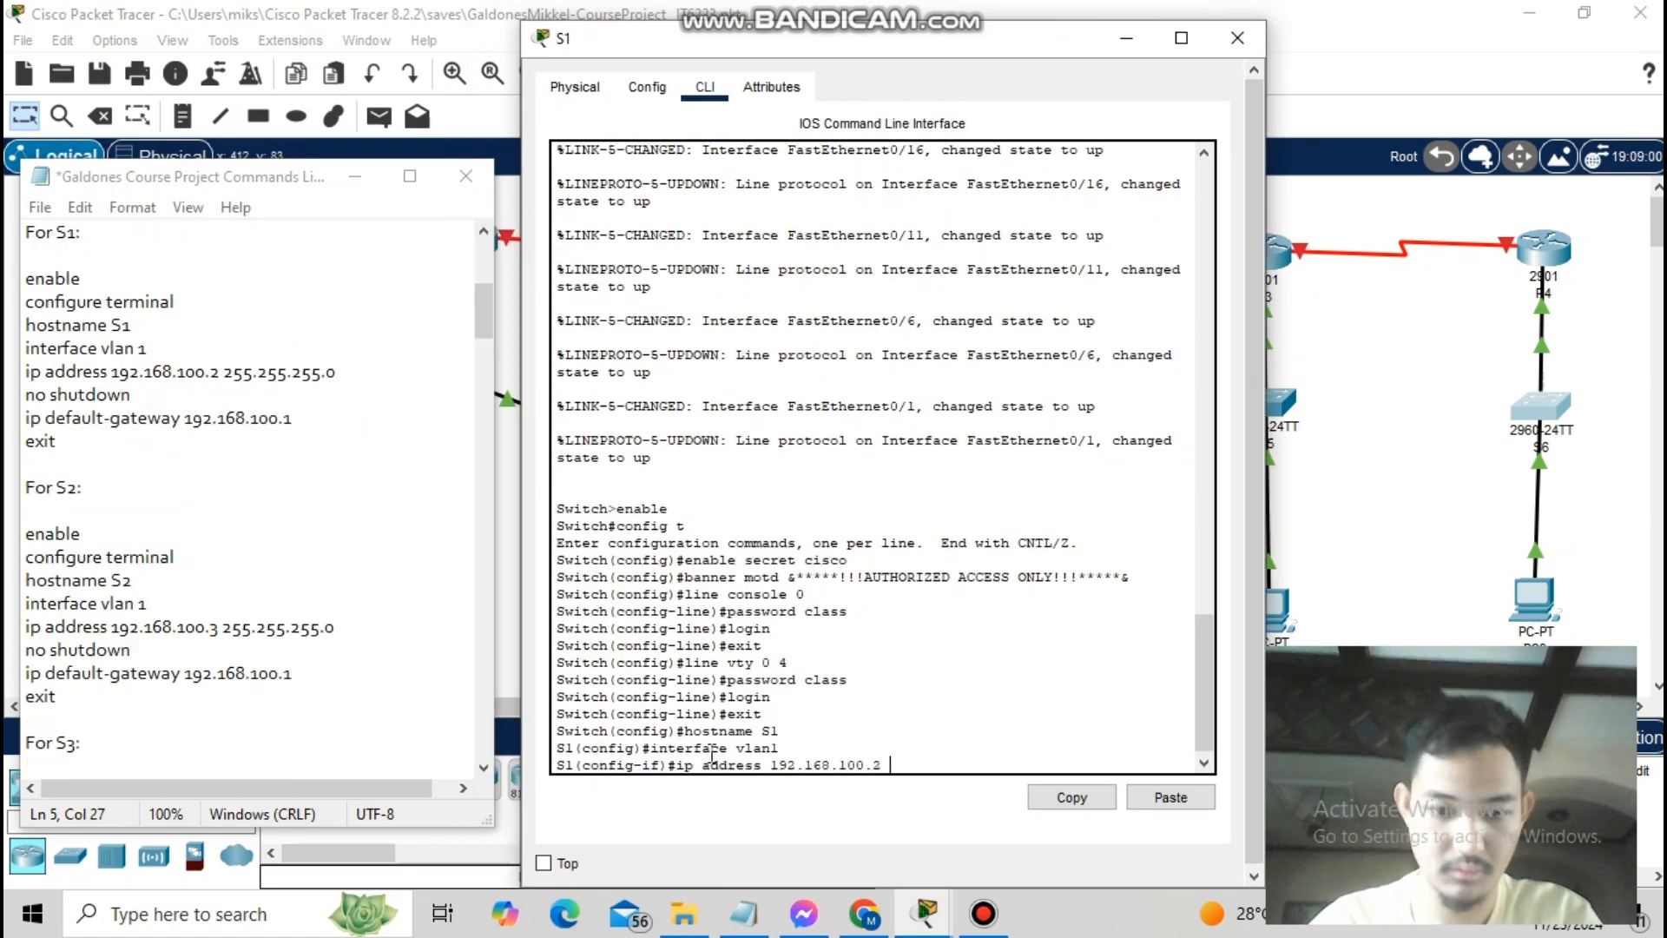
type("255")
type(".255.255.0")
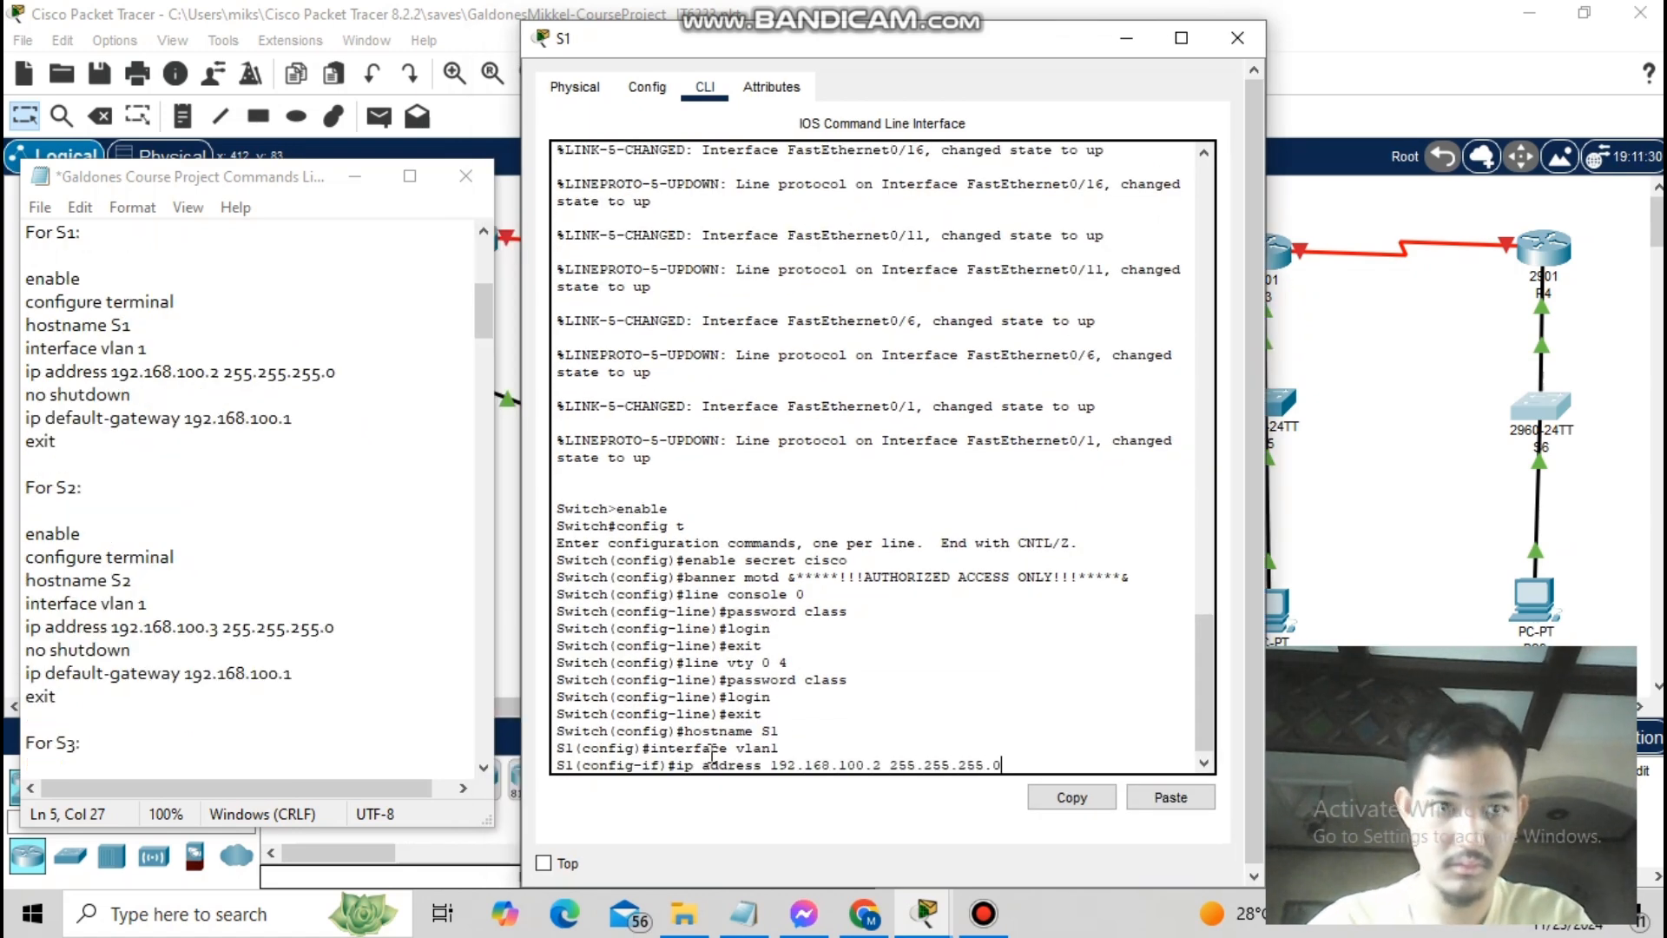
key("Return")
type("no shutdow")
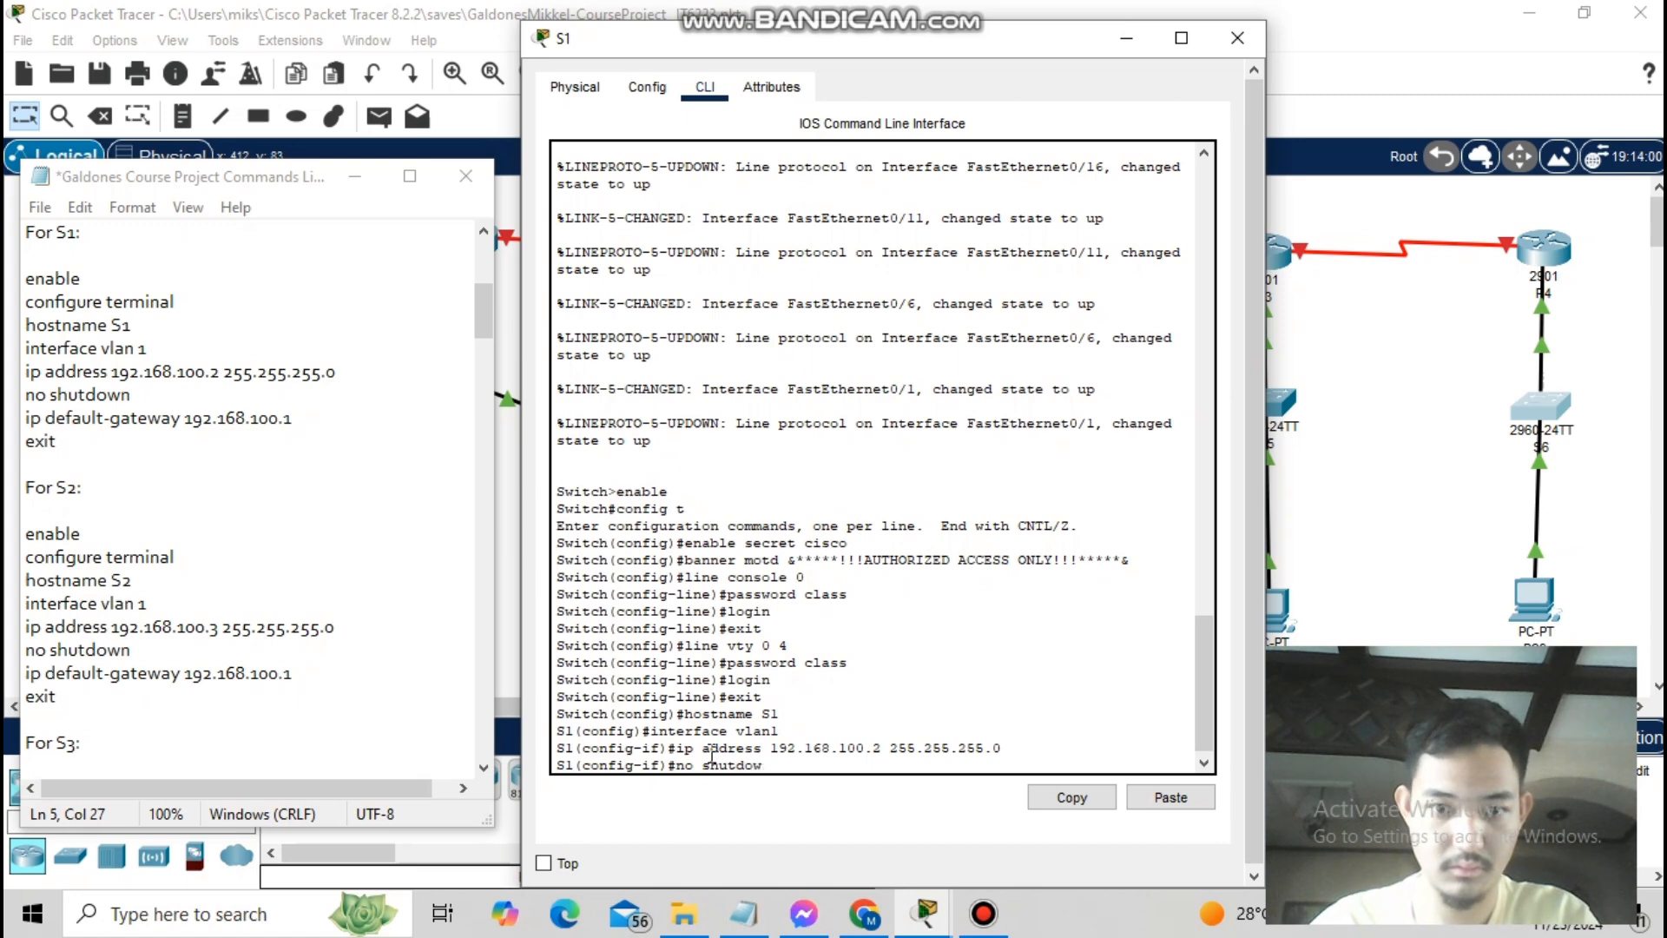
type("n")
key("Return")
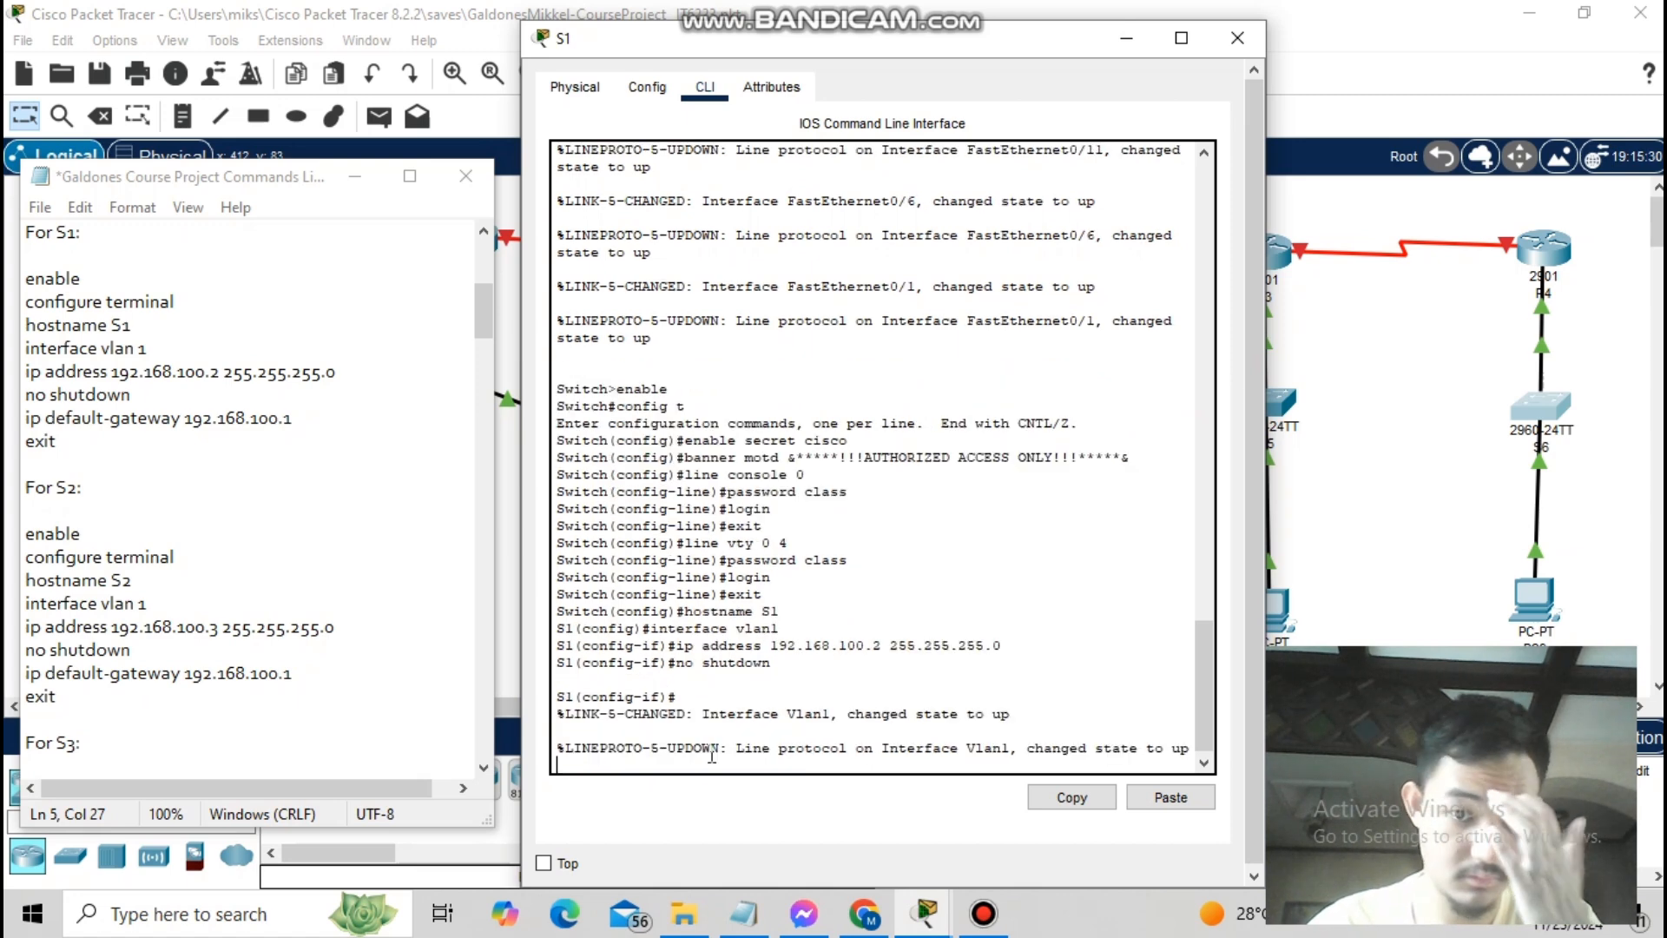
type("ip default-gate")
key("BackSpace")
type("teway 192")
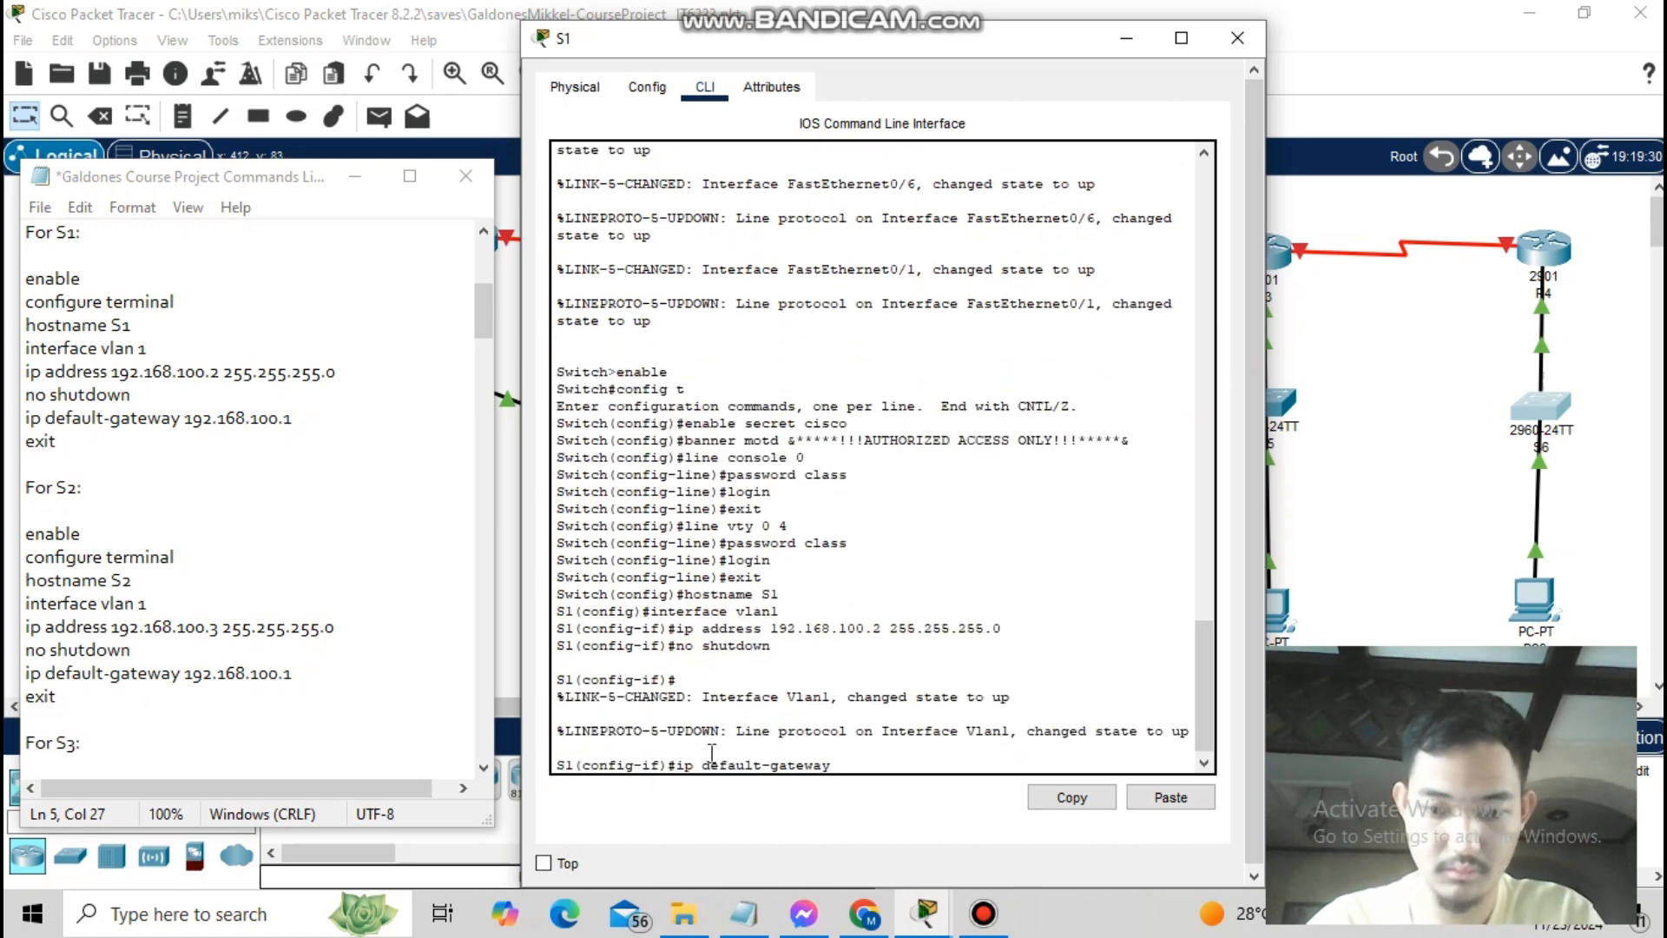
type(".168.100.1")
key("Return")
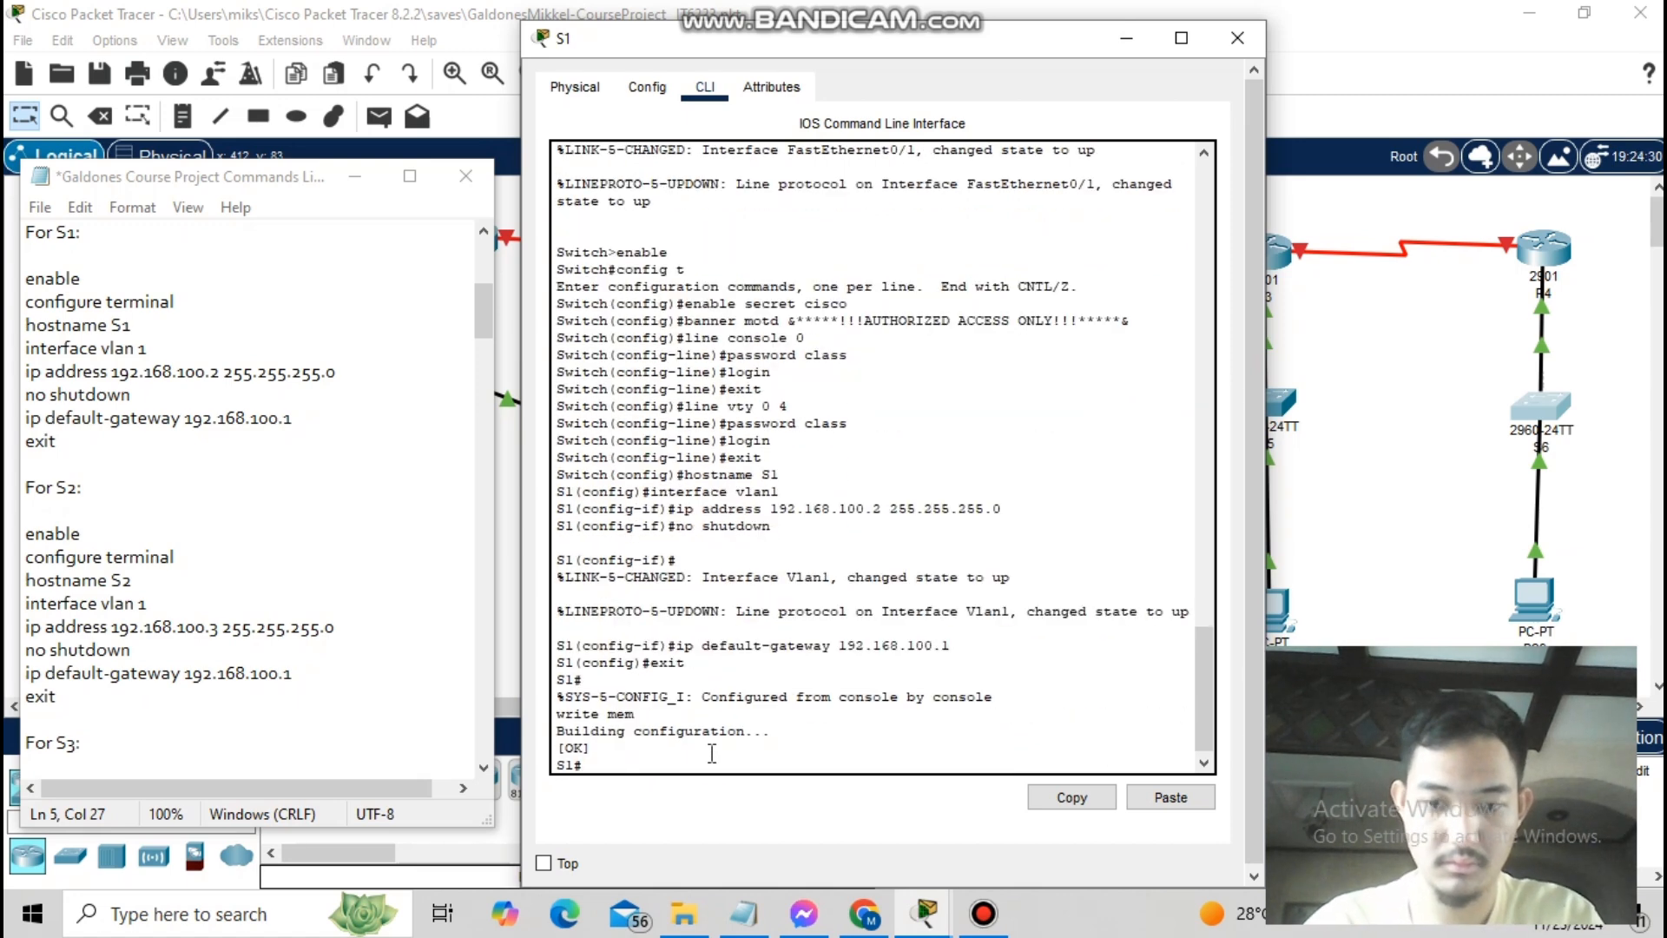
- Set S2's VLAN 1 to 192.168.100.3/24, enable it, and set gateway 192.168.100.1
type("address 1")
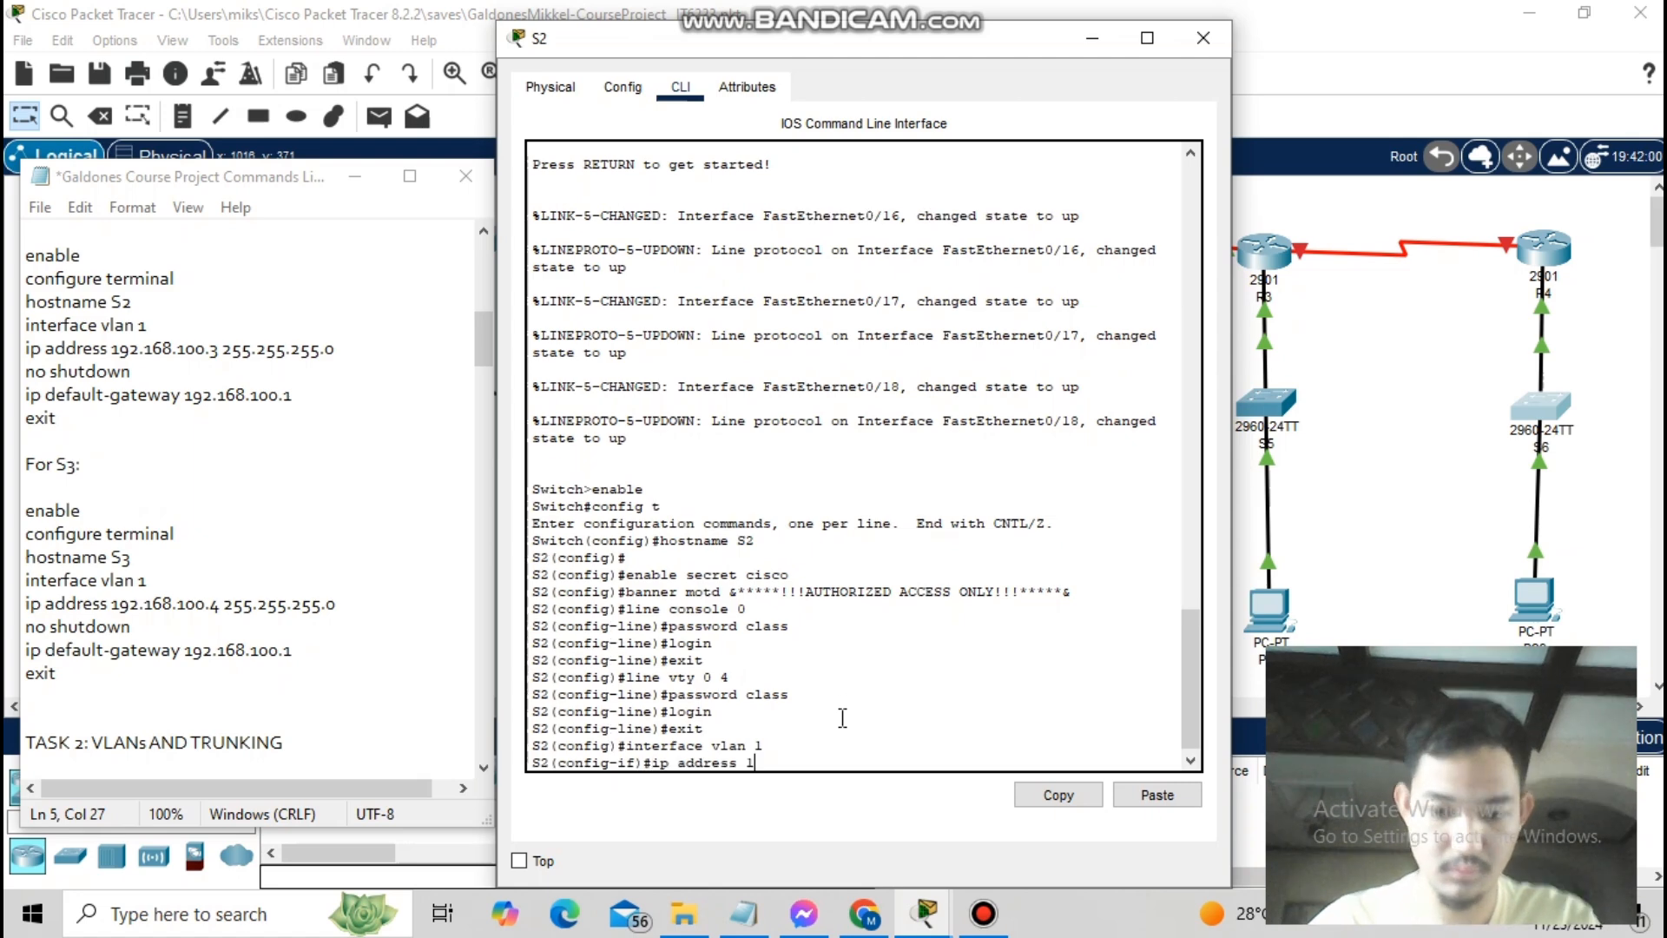
type("92.168.100.3 255.255.255.0")
key("Return")
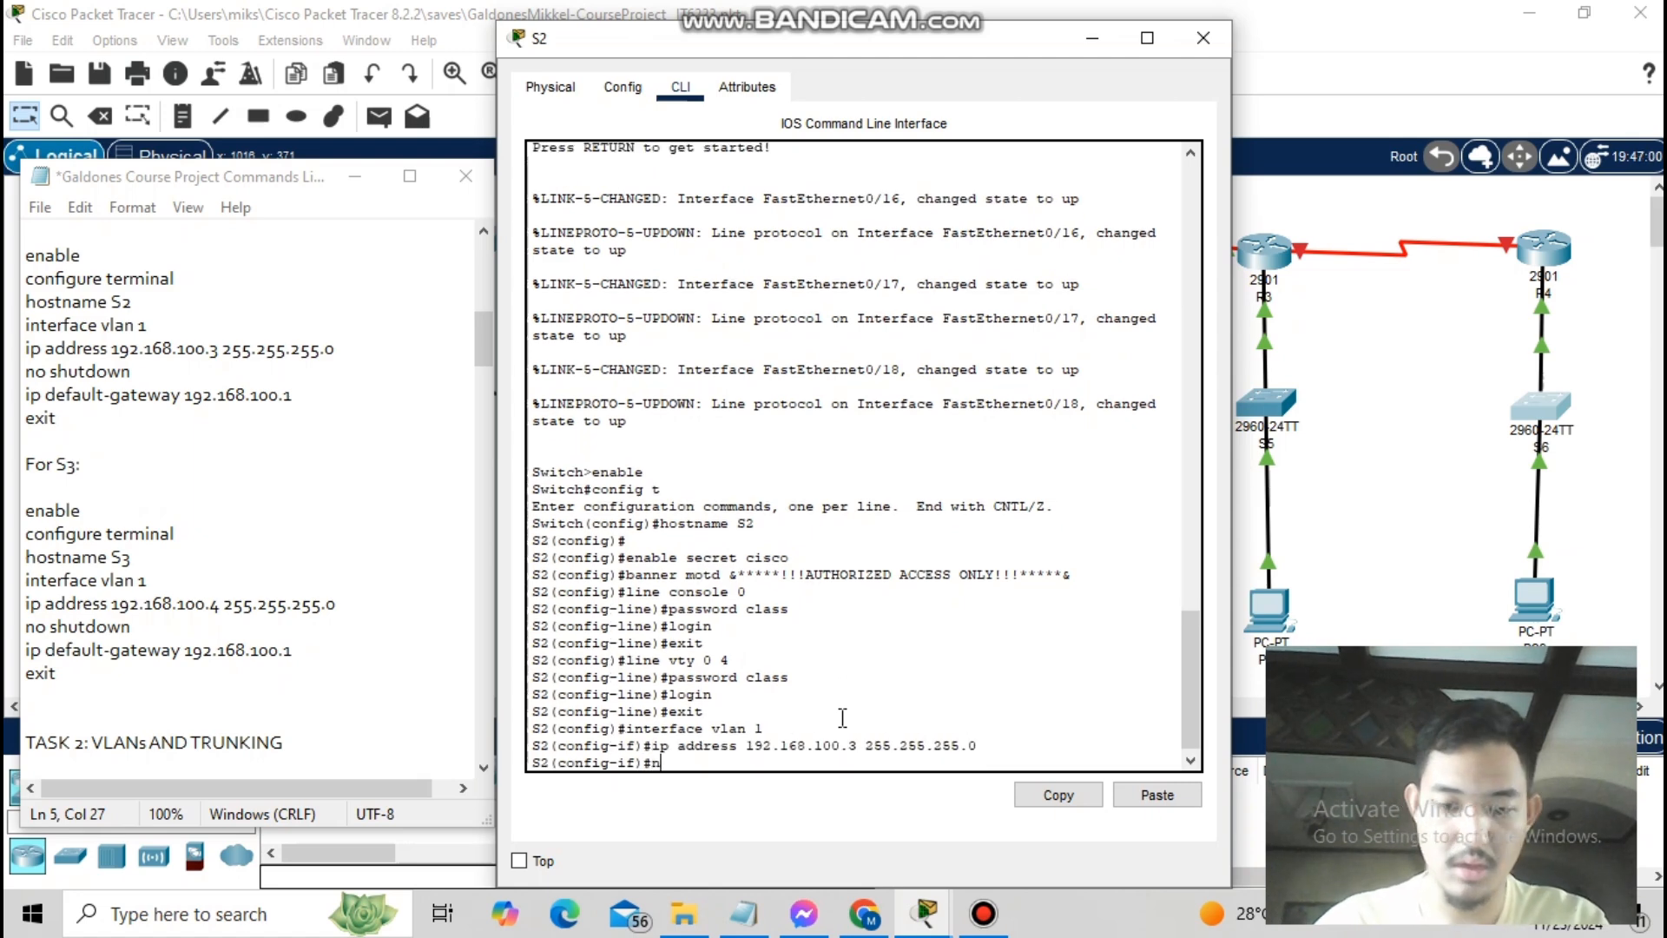
type("no shutdown")
key("Return")
key("Return")
type("ip default gate")
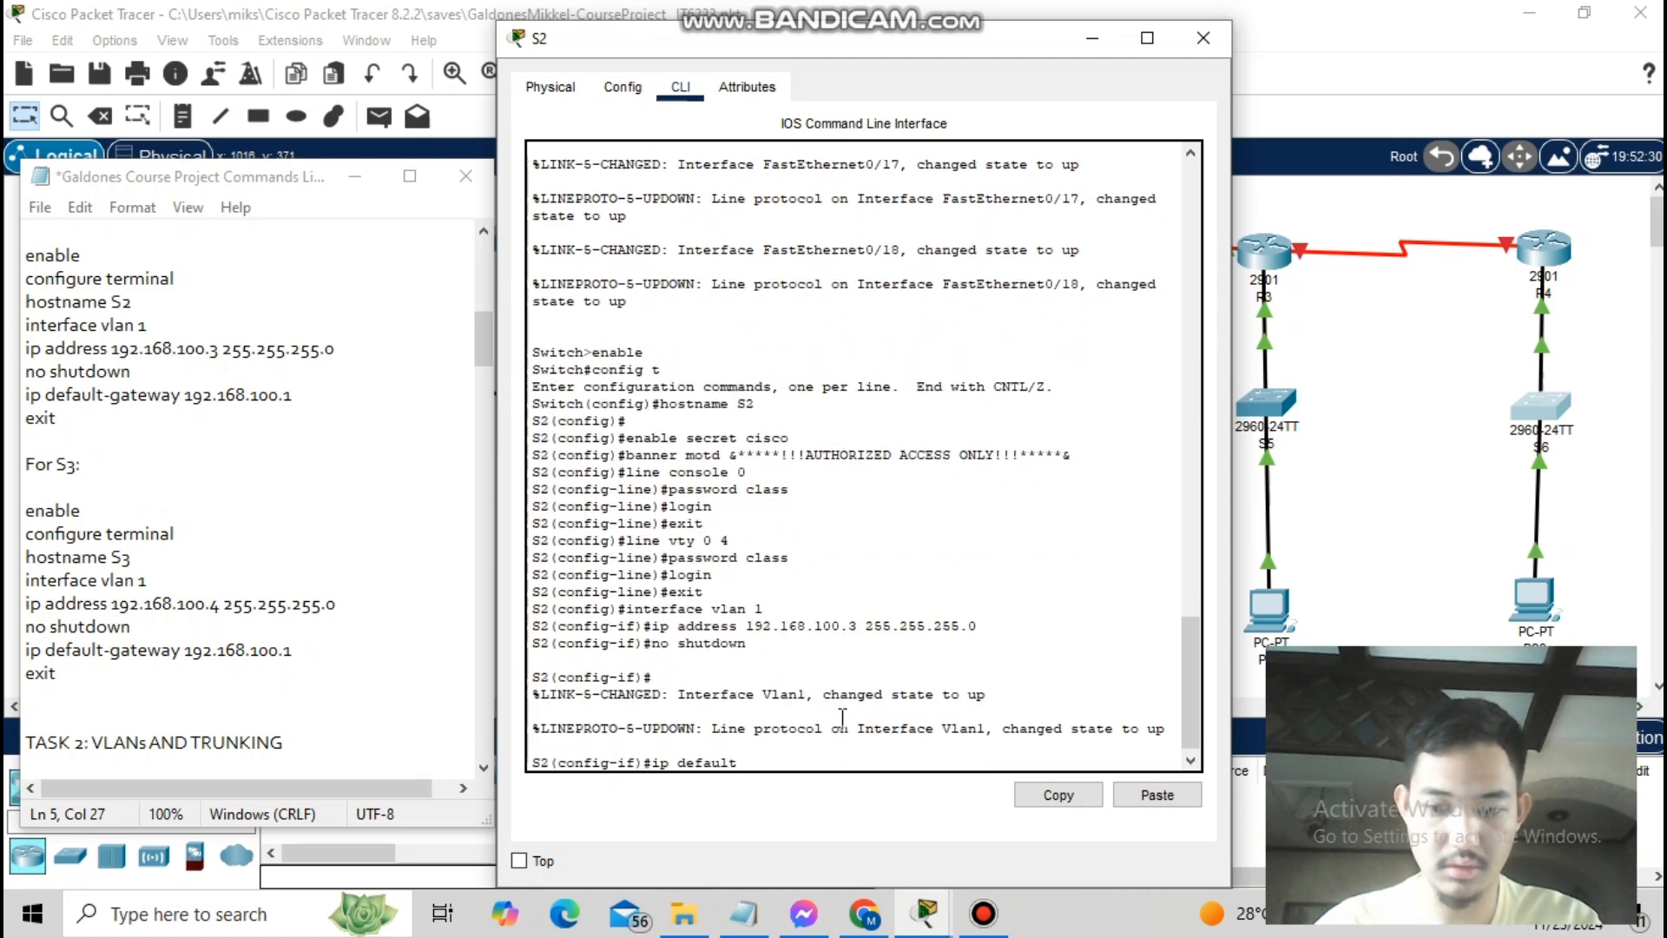
key("Return")
type("exit")
key("Return")
type("exit")
key("Return")
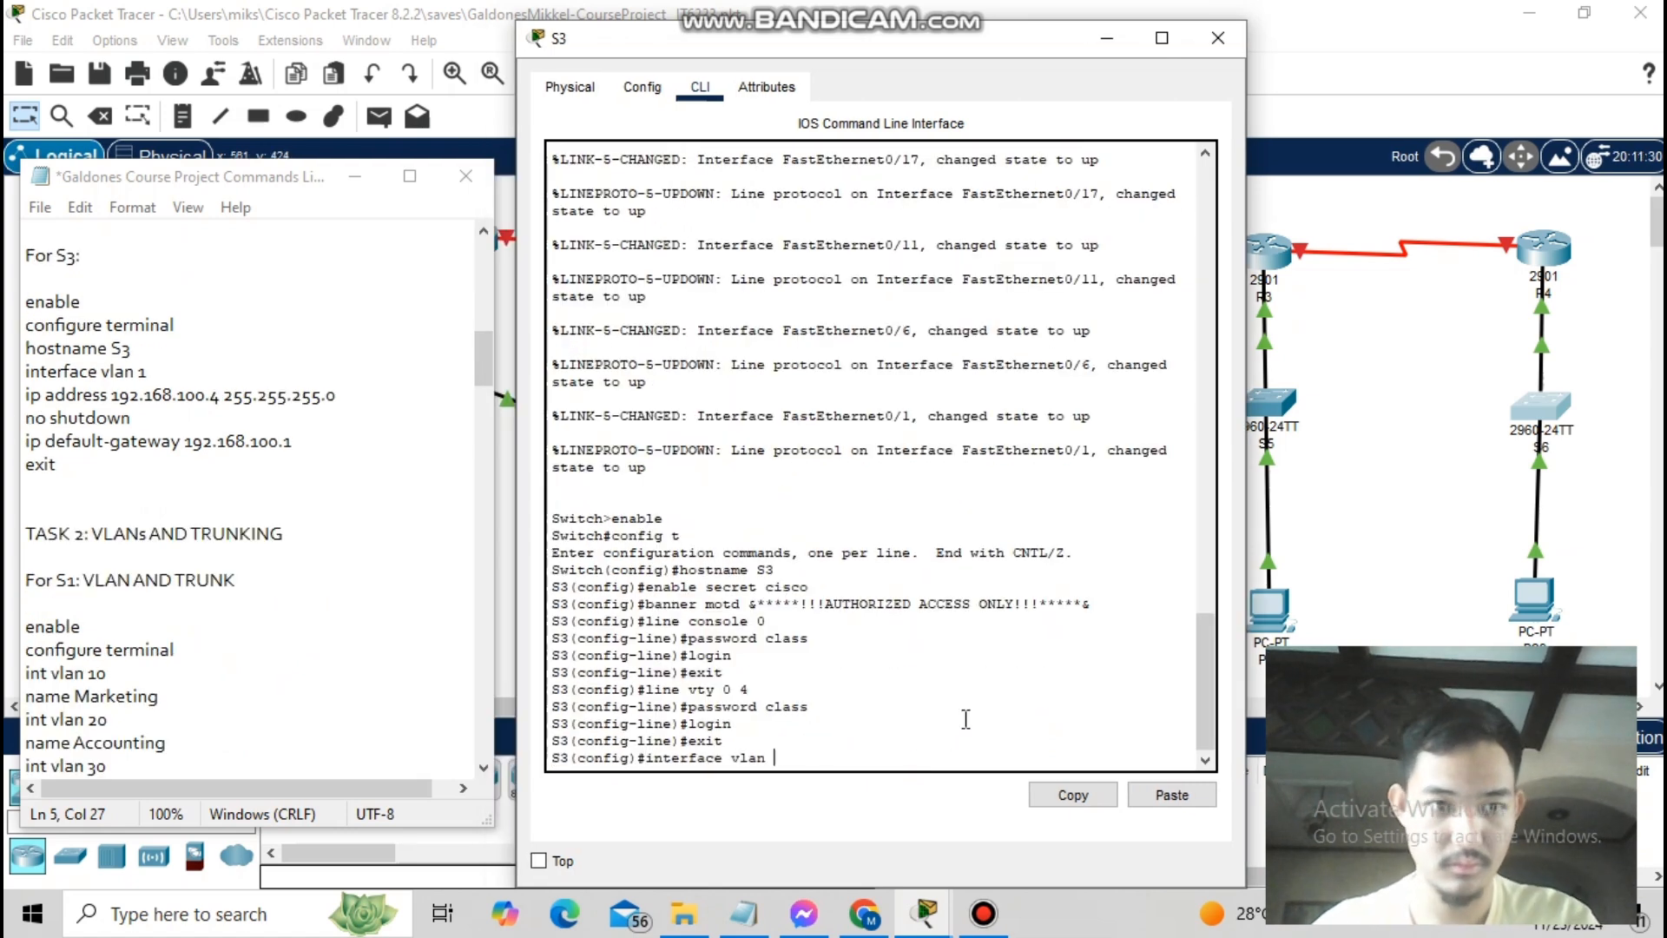
- Set S3's VLAN 1 to 192.168.100.4/24, enable it, and start its default-gateway command
key("Return")
type("ip address 192.1")
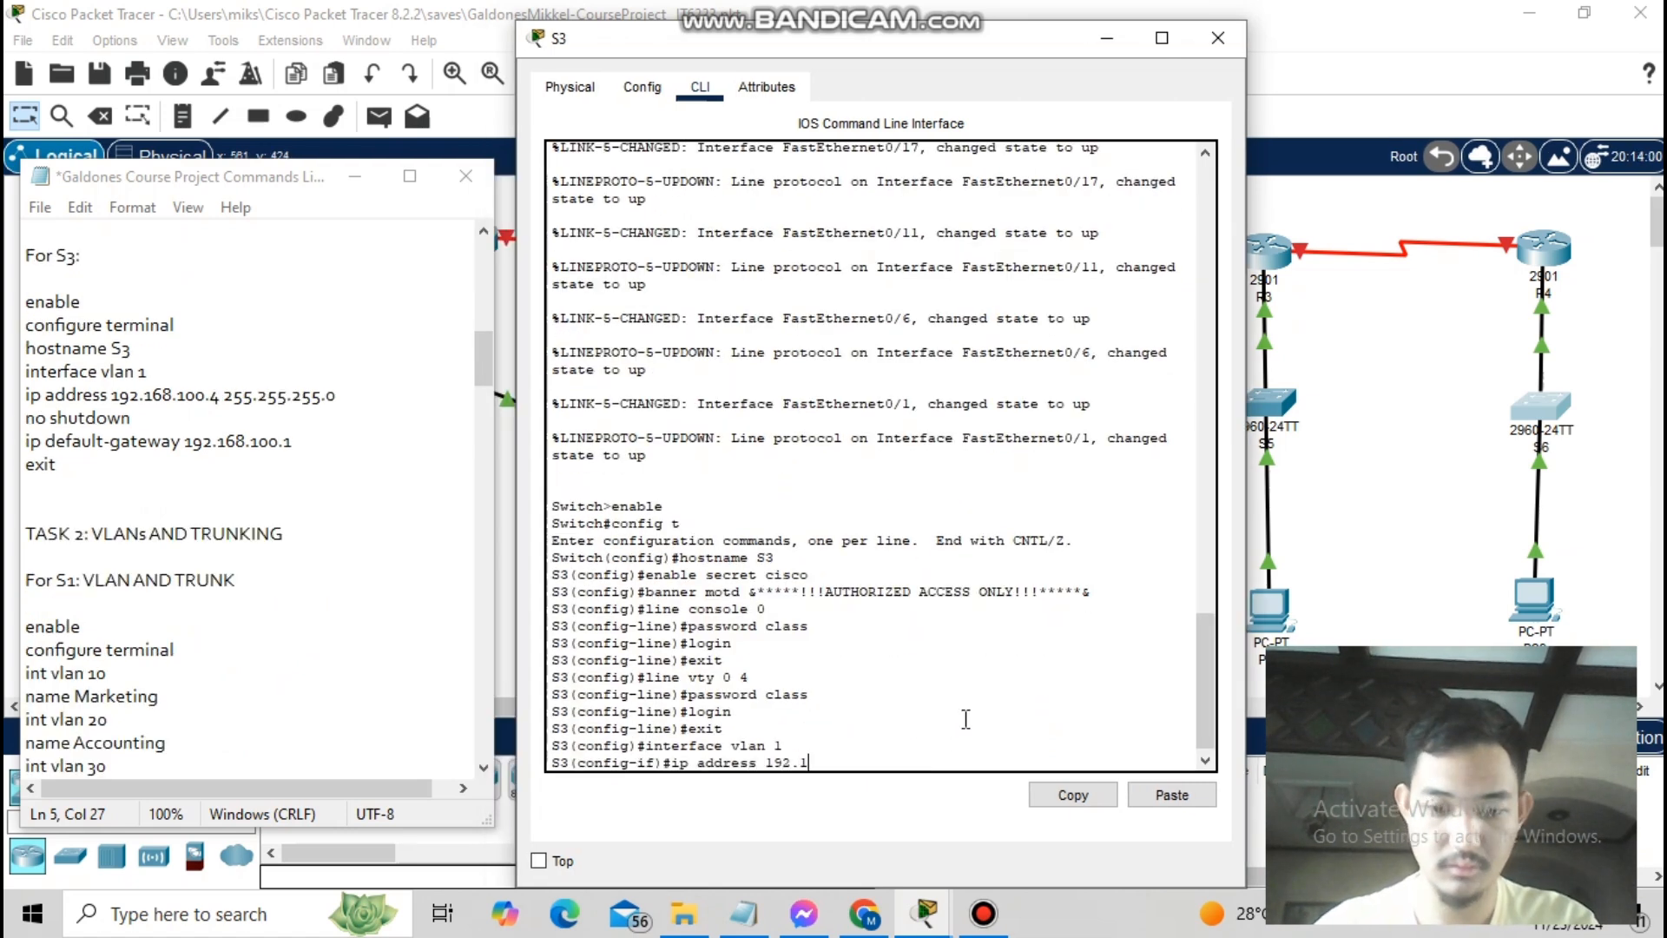
type("68.100.4 255.255.255.0")
key("Return")
type("no shutdown")
key("Return")
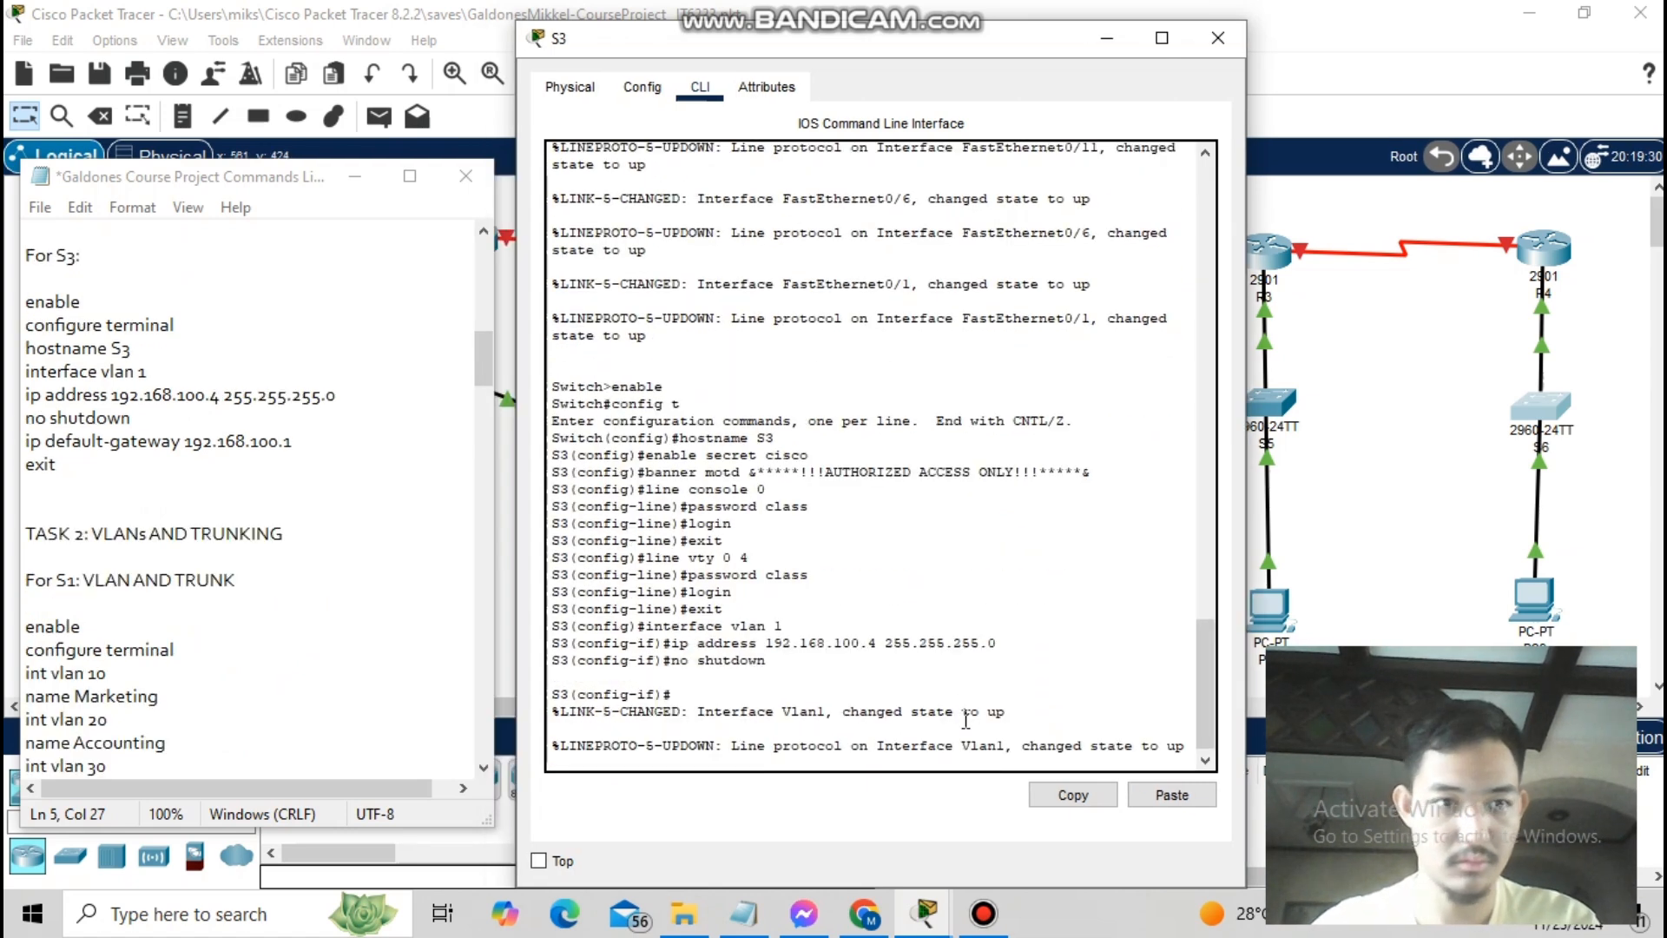
type("ip default0")
key("BackSpace")
type("-gateway 192.168.100.1")
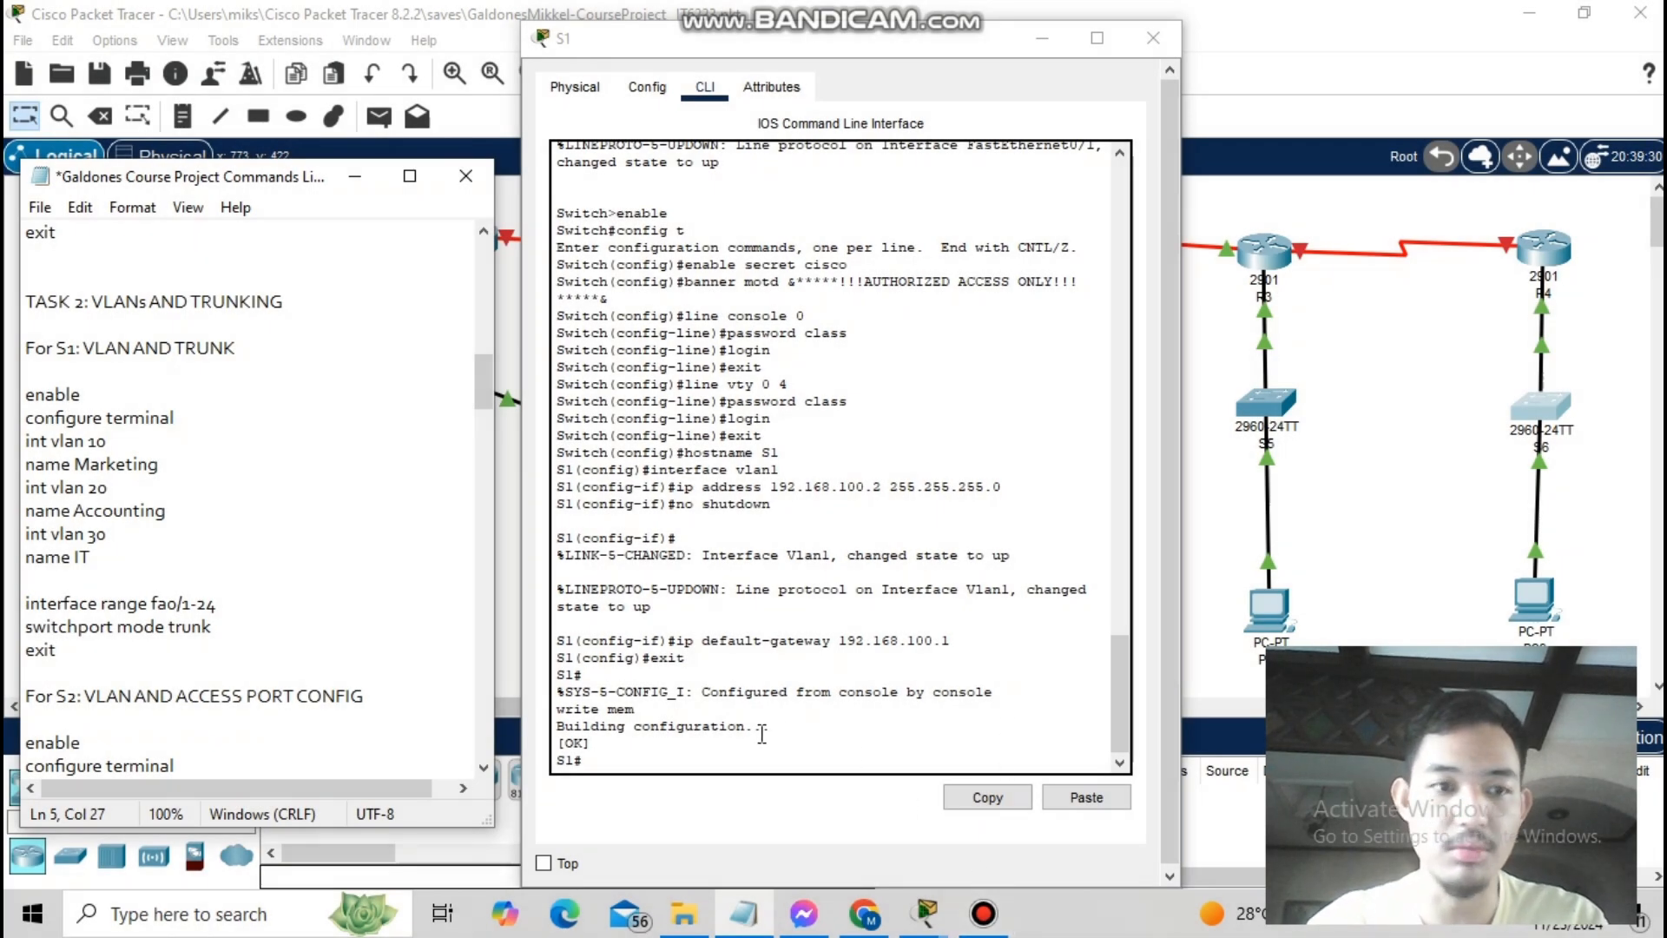
- On S1, create VLANs 10 Marketing, 20 Accounting and 30 IT
left_click(720, 748)
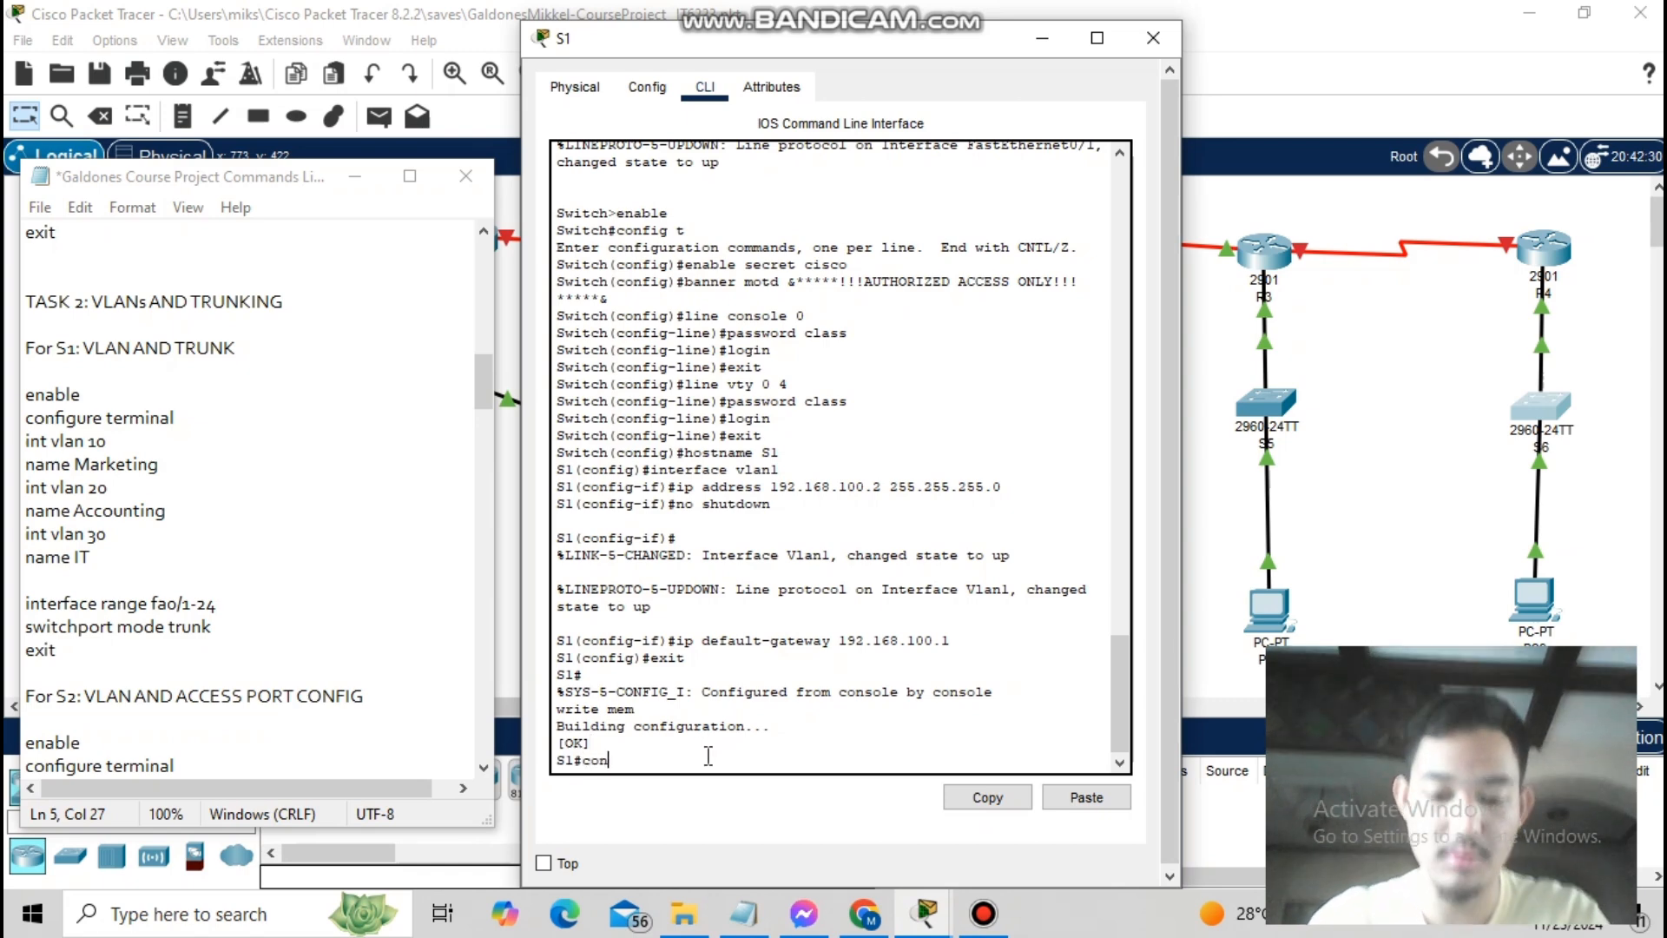
type("config t")
key("Return")
type("int vlan 10")
key("Return")
type("name Marketing")
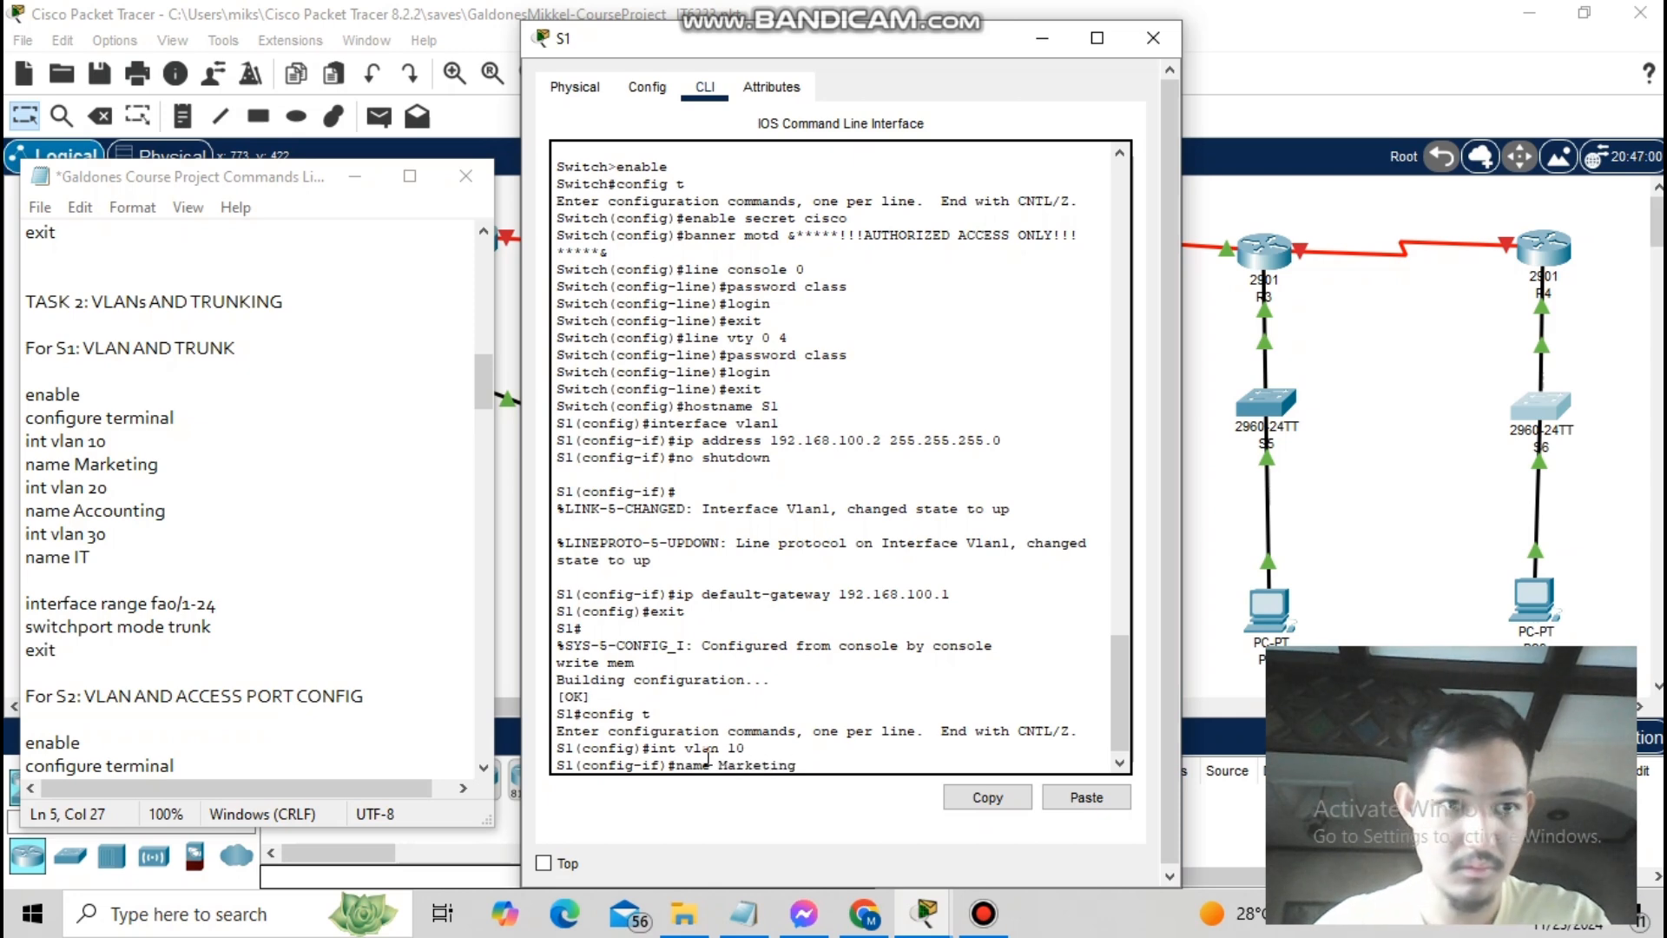
key("Return")
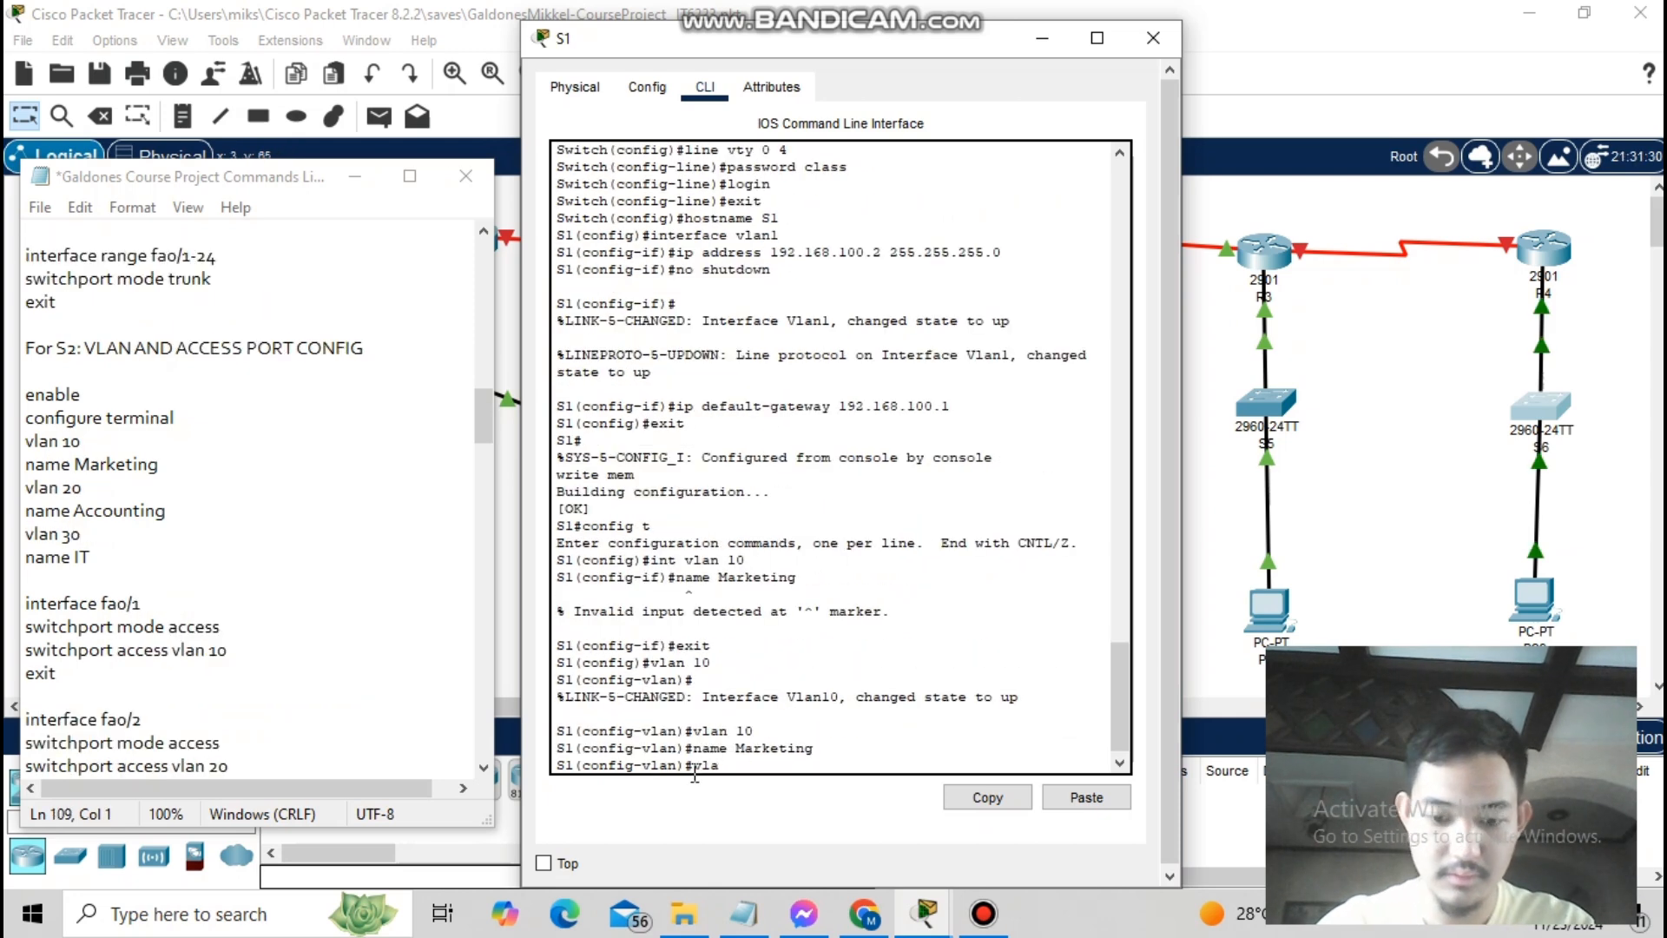
key("Return")
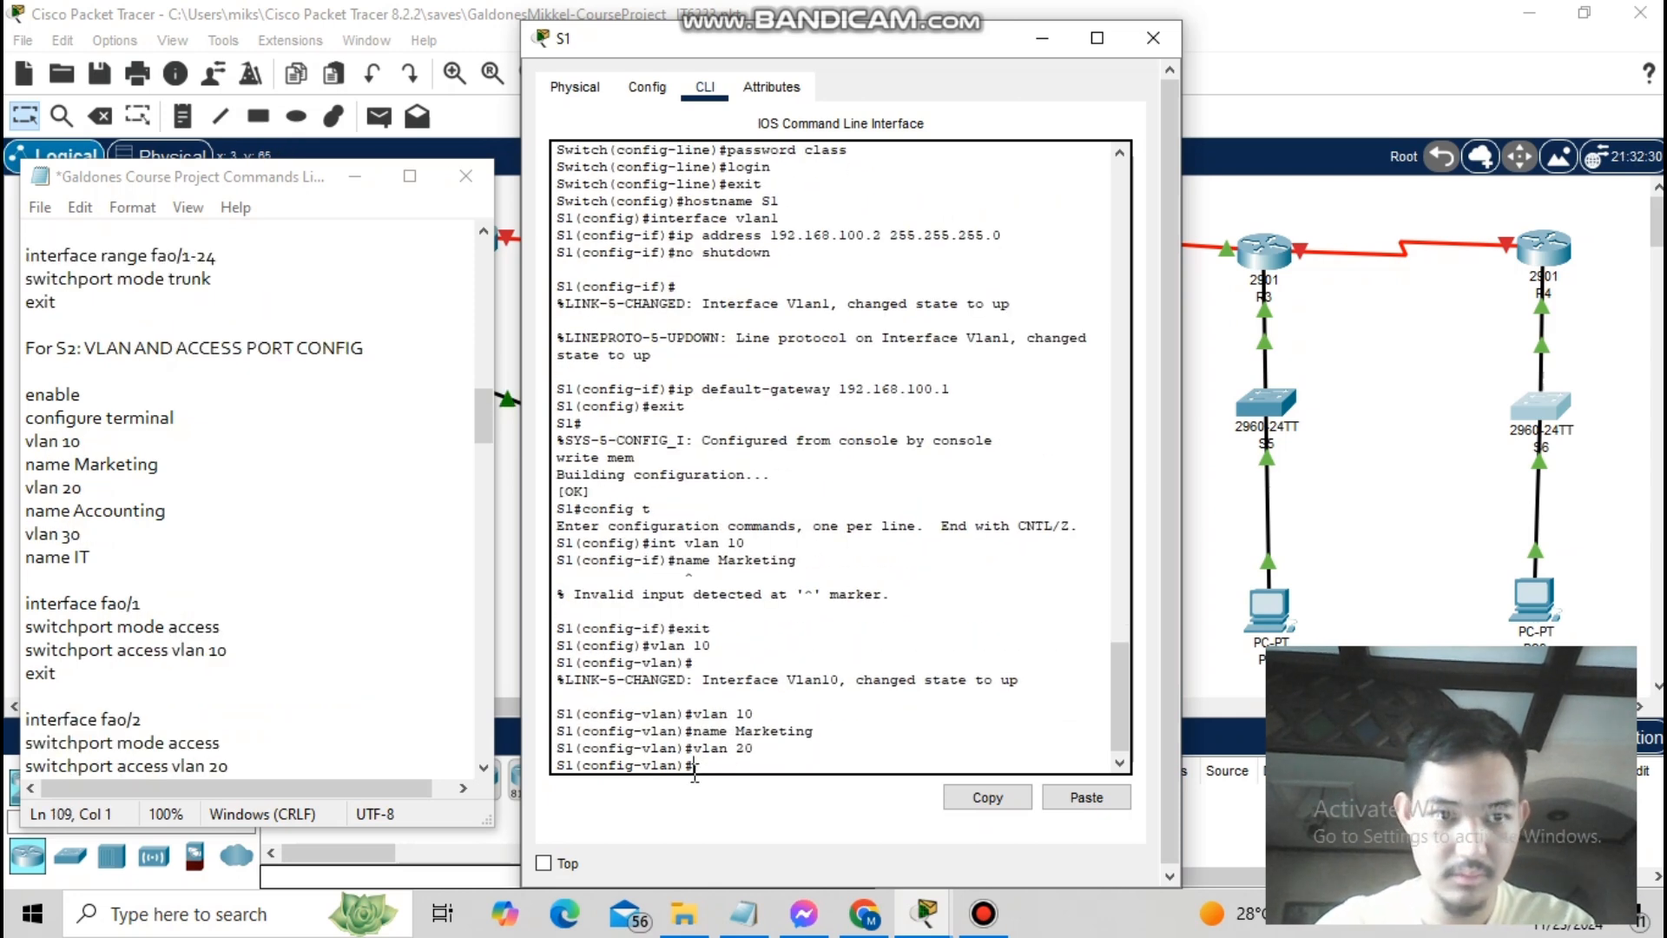
type("name Accounting")
key("Return")
type("vlan 30")
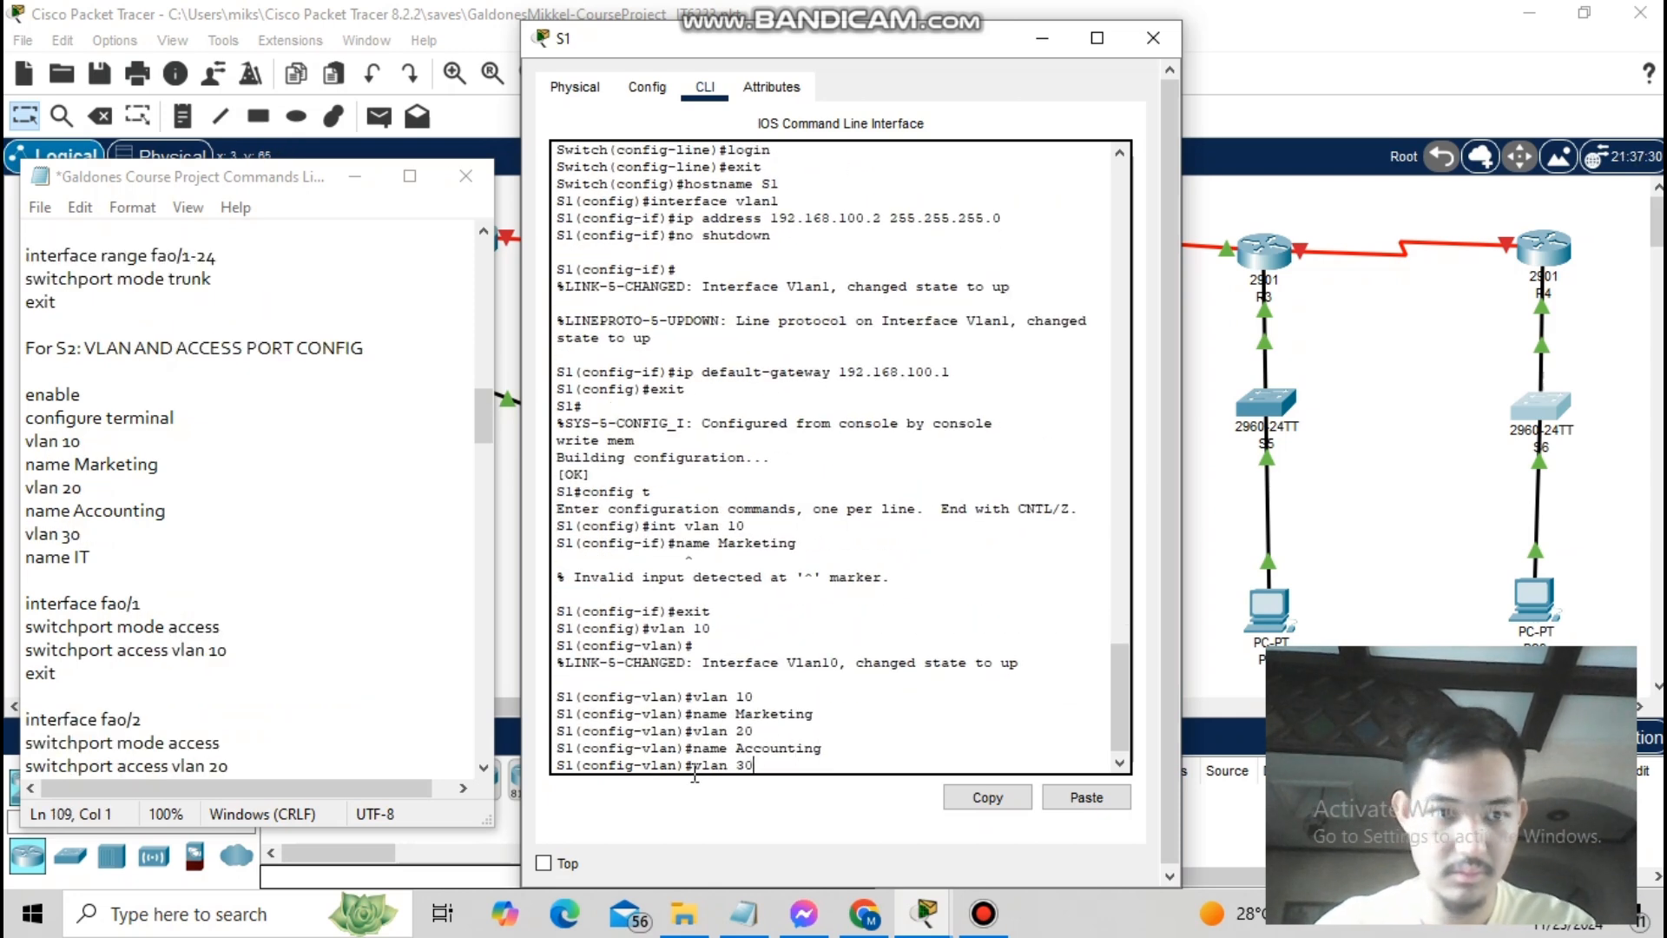
key("Return")
type("name IT")
key("Return")
type("exit")
- Set S1 ports fa0/1–24 to trunk mode and leave configuration mode
key("Return")
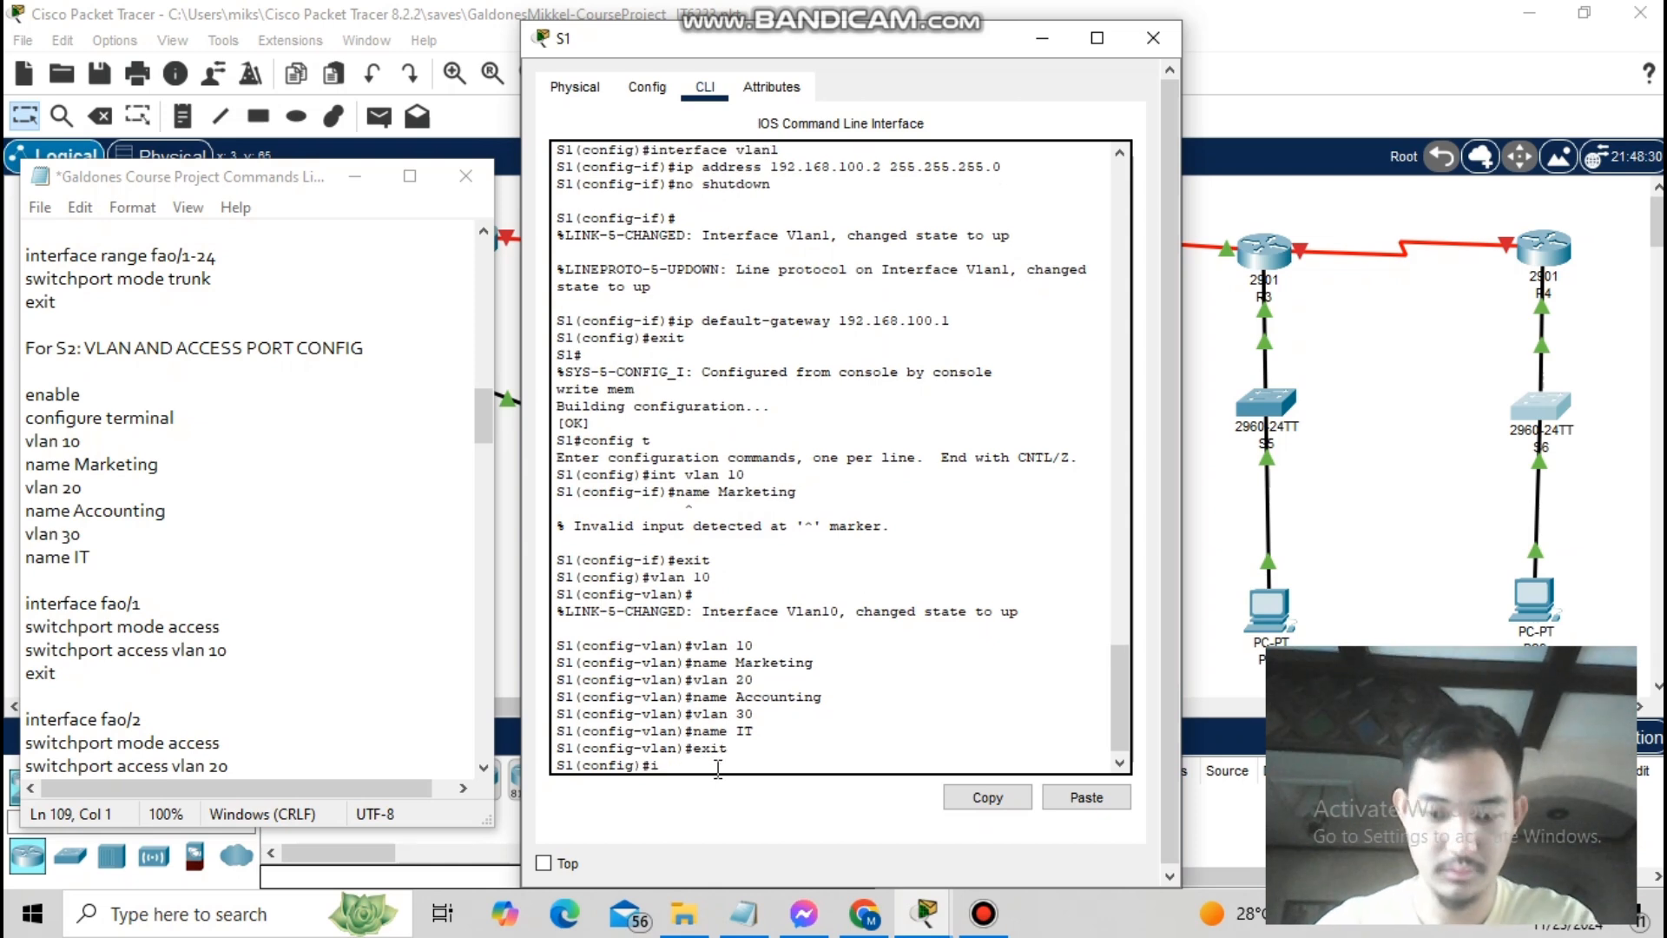
type("interface range fa0/1 - 24")
key("Return")
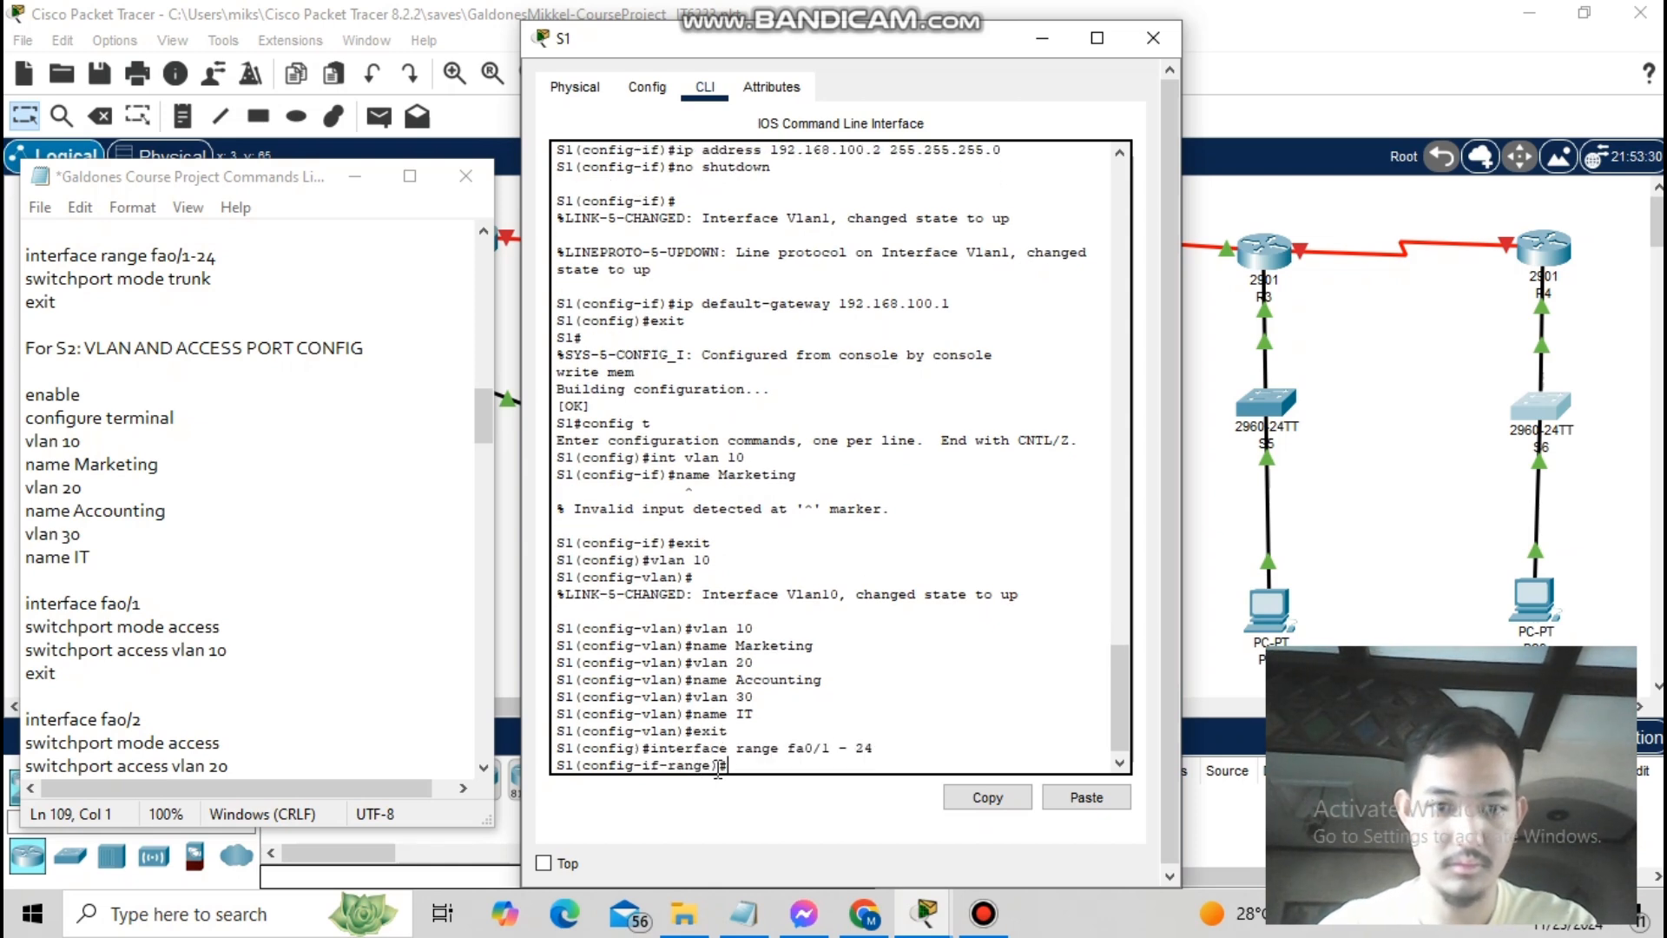
type("switchport mode trunk")
key("Return")
type("exit")
key("Return")
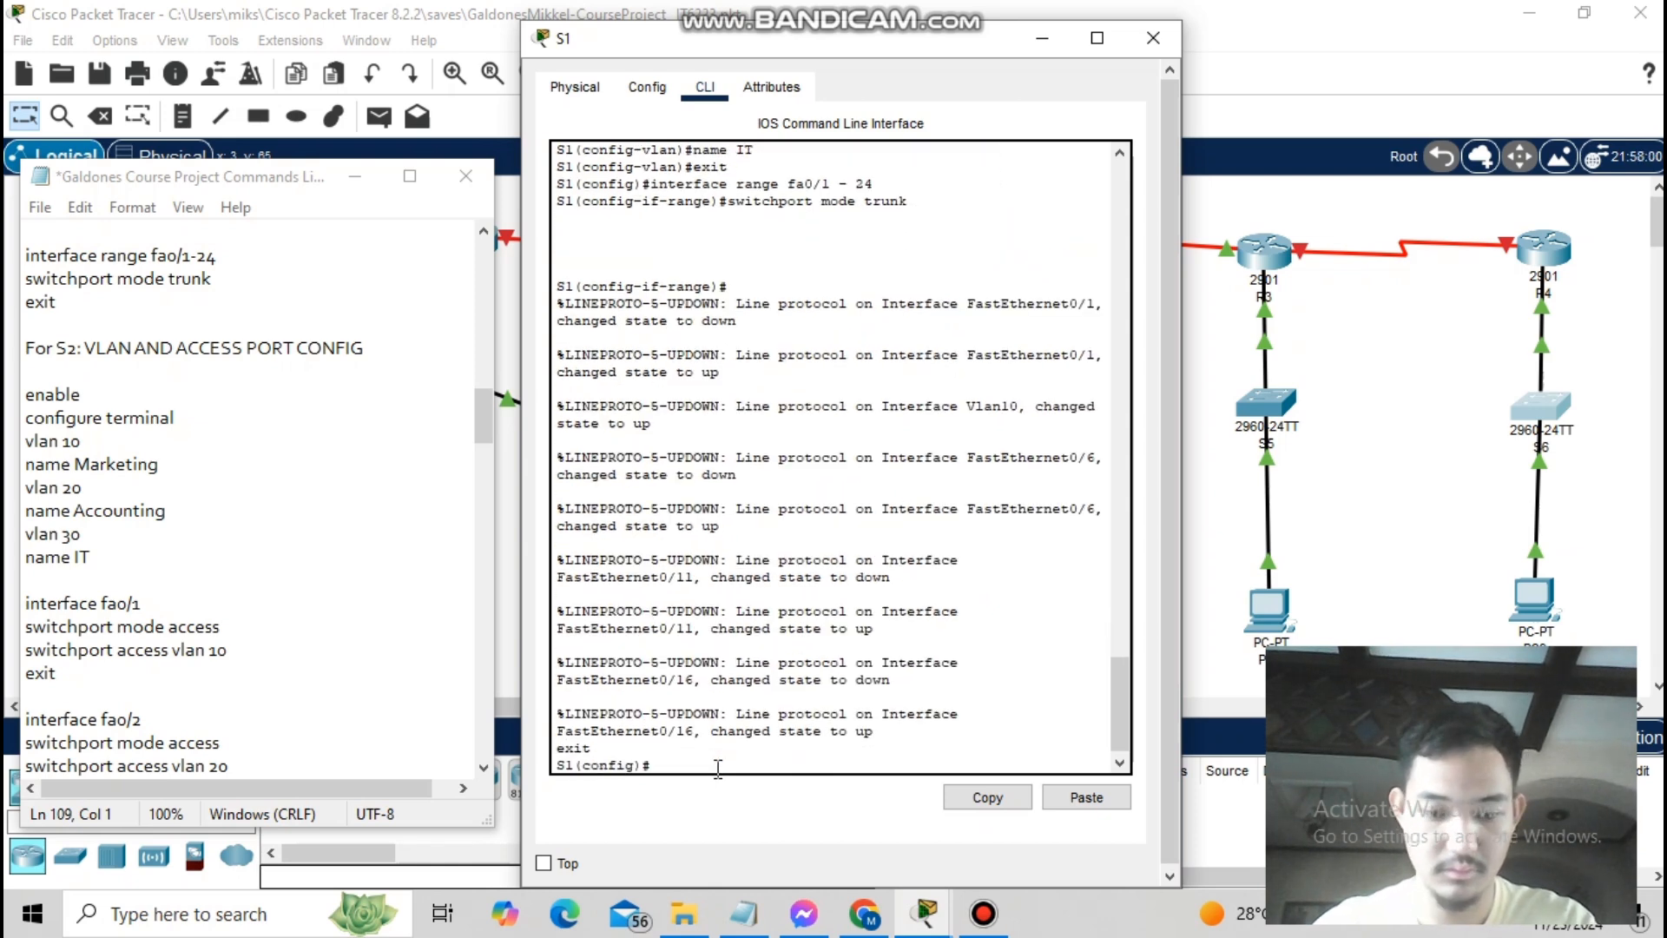
type("exit")
key("Return")
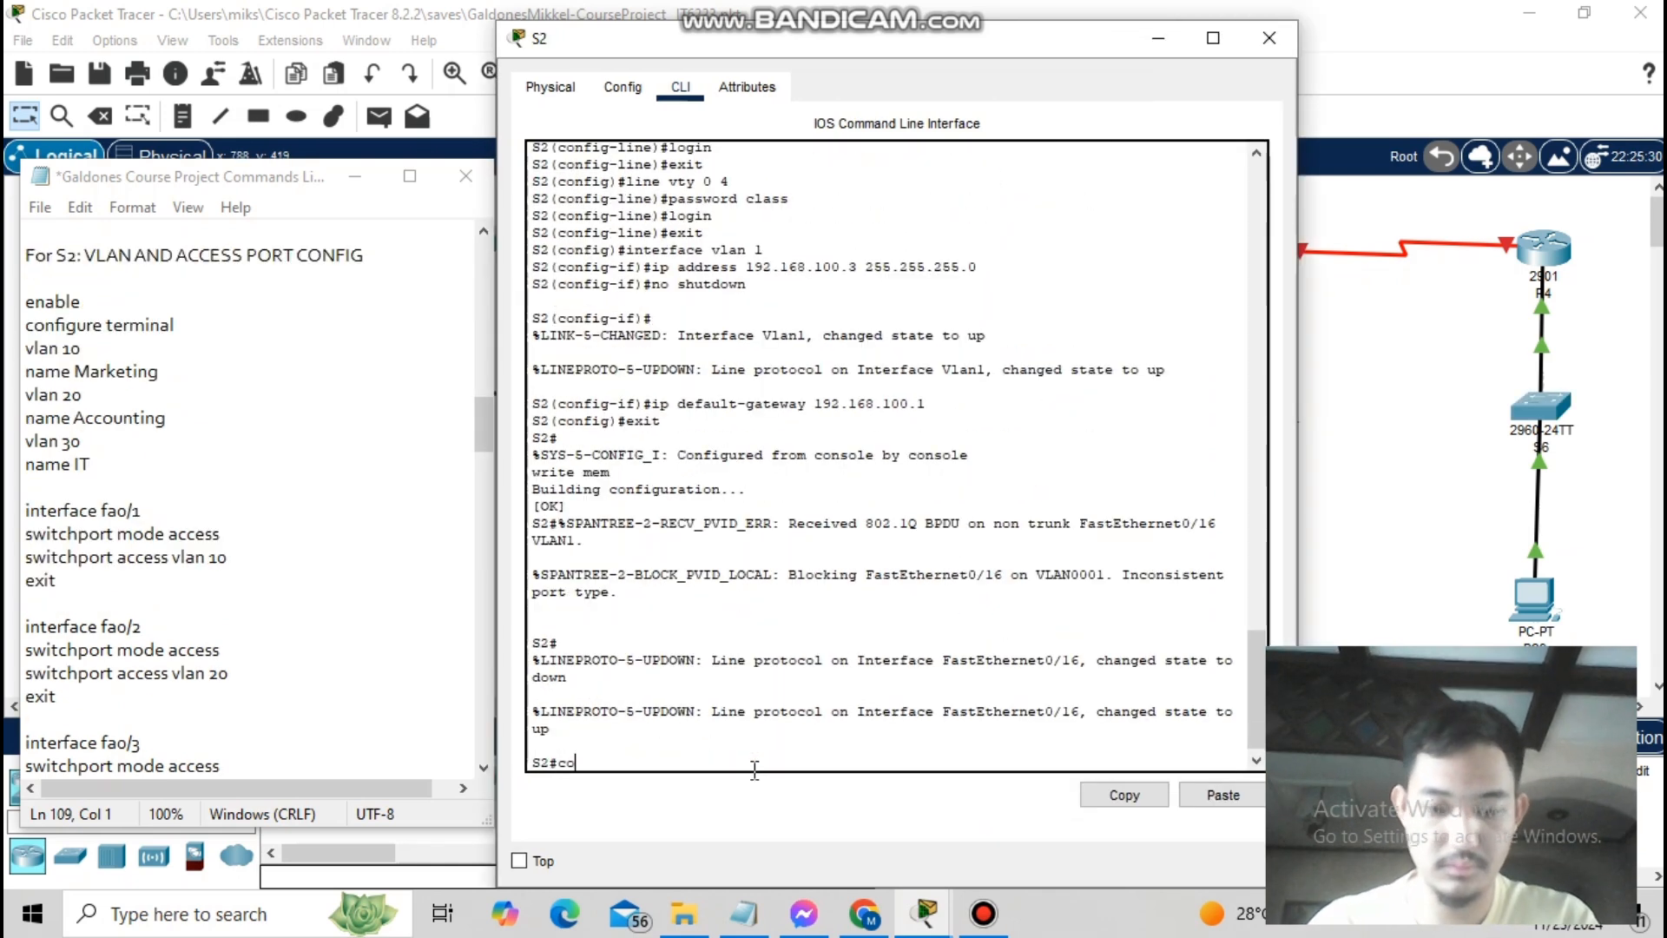
type("nfig t")
key("Return")
- On S2, create VLANs 10 Marketing, 20 Accounting and 30 IT
type("vlan 10")
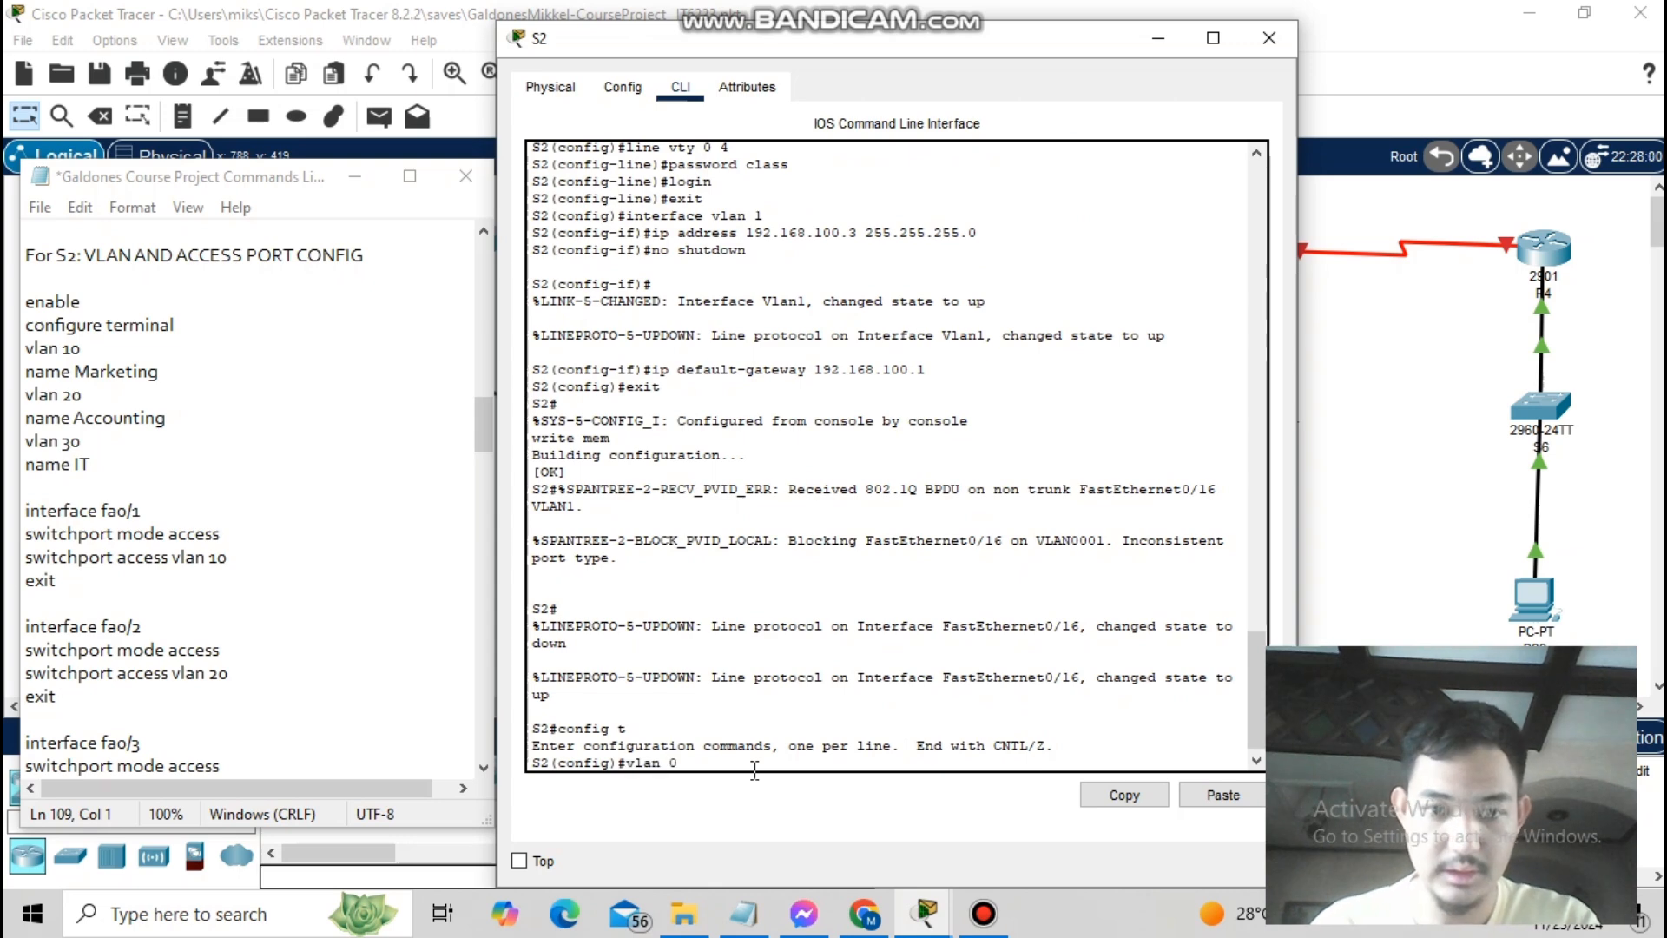
key("Return")
type("name MArketing")
key("Return")
type("vlan 20")
key("Return")
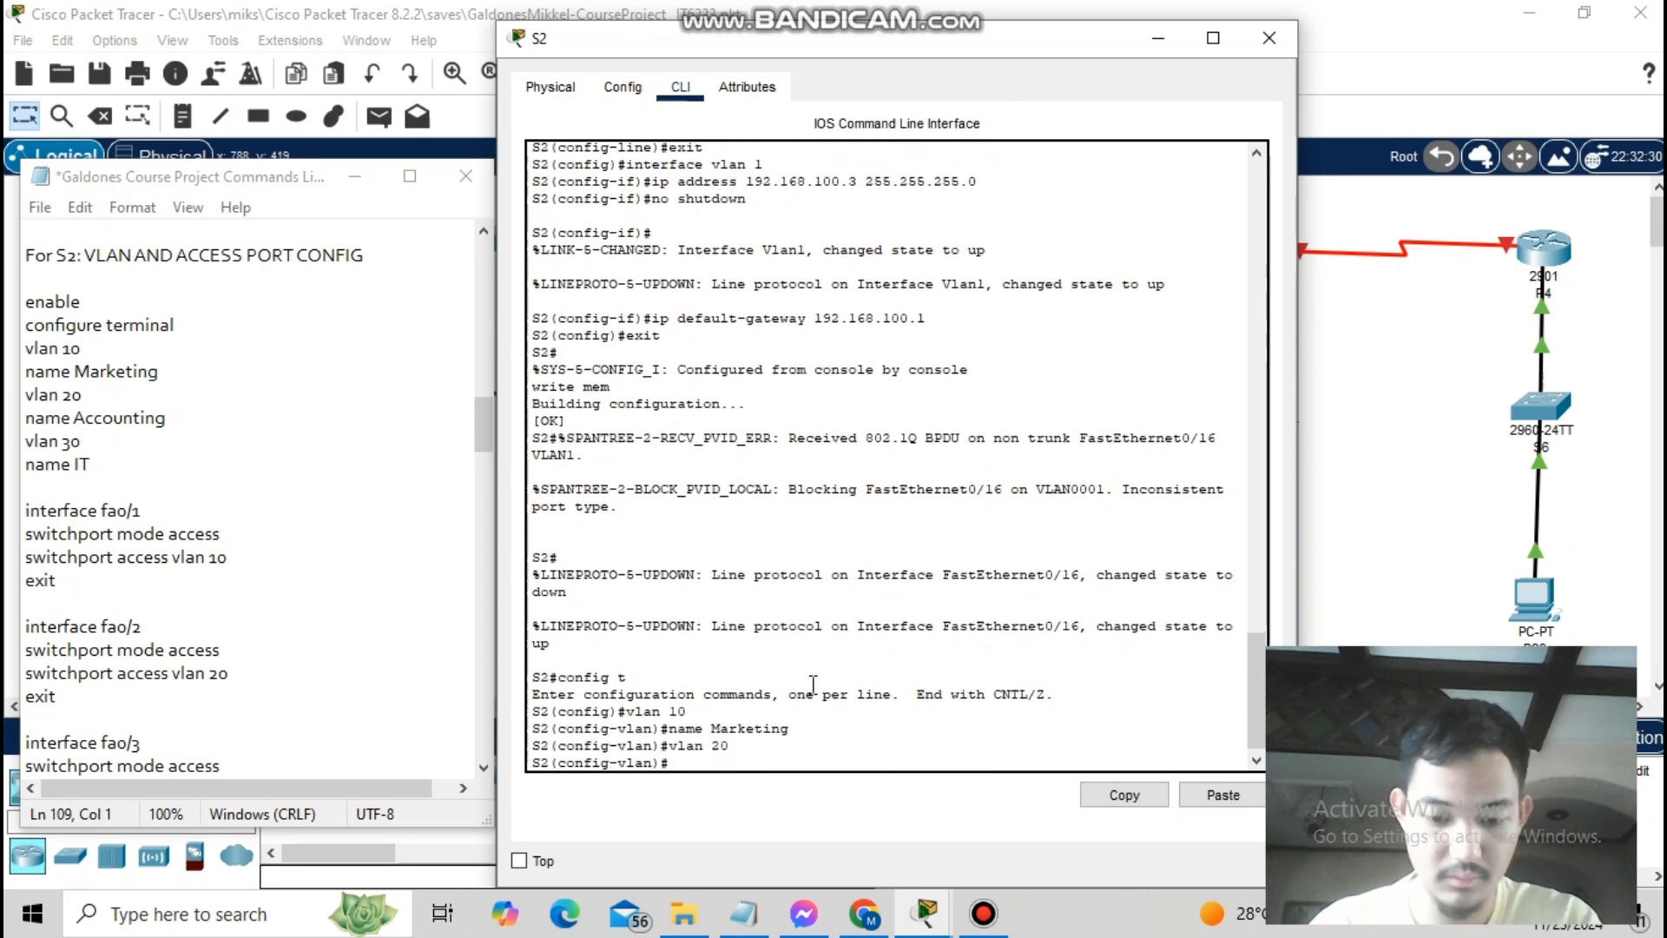
type("name Accounting")
key("Return")
type("vlan 30")
key("Return")
type("name IT")
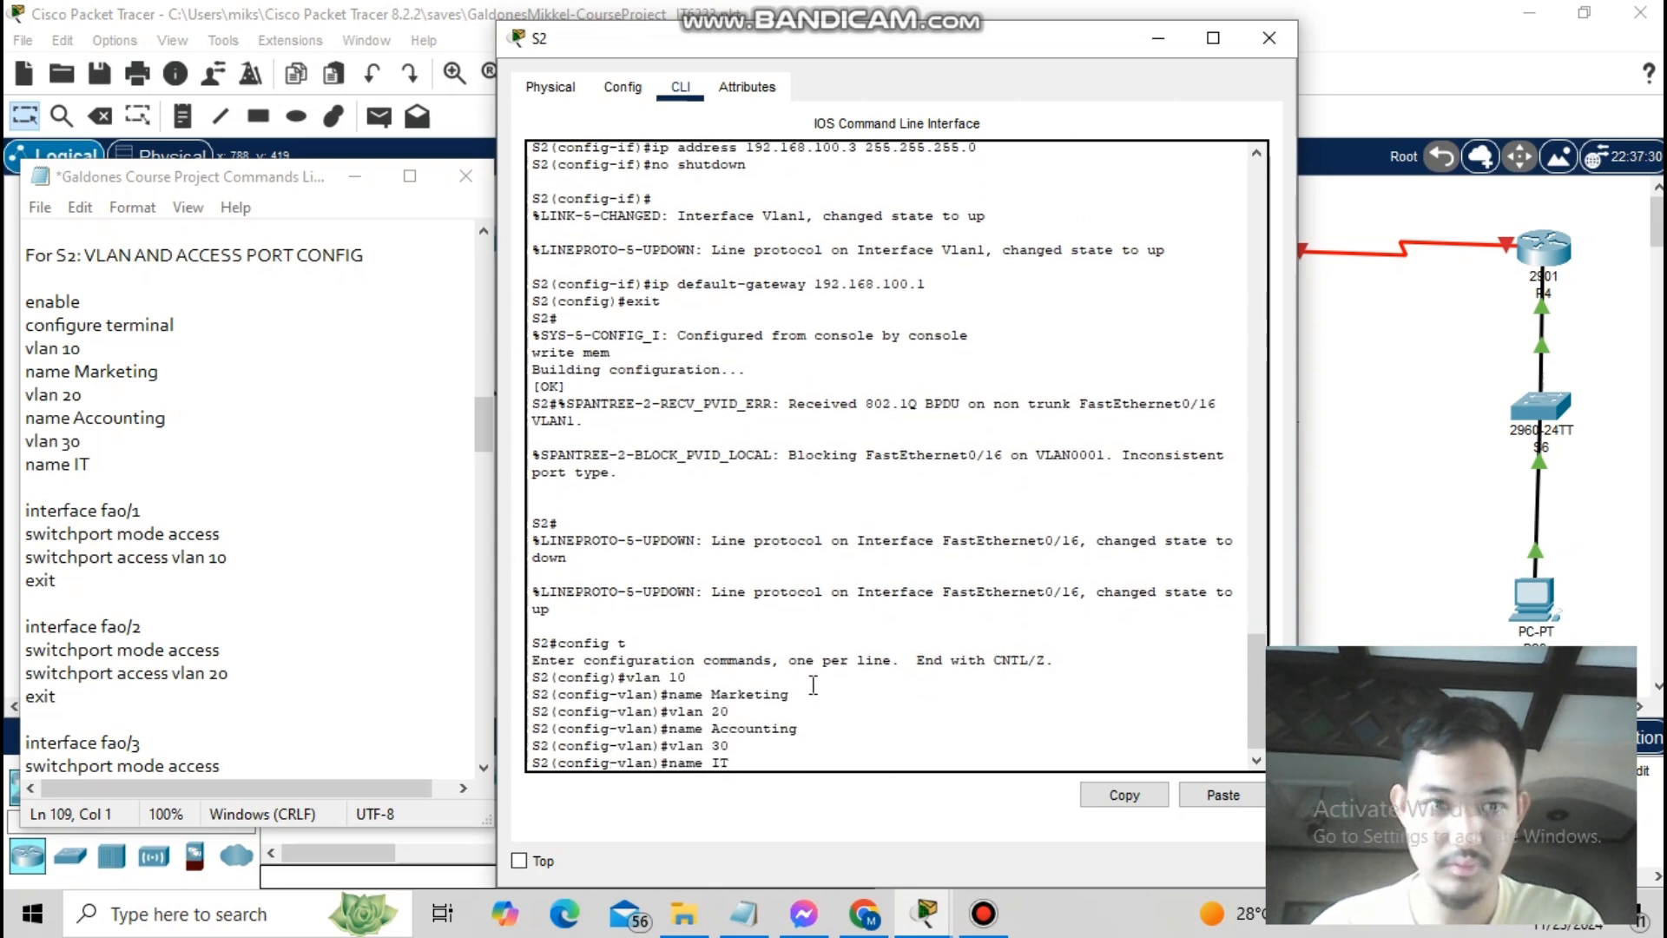
key("Return")
type("exit")
key("Return")
type("interface fa0/1")
key("Return")
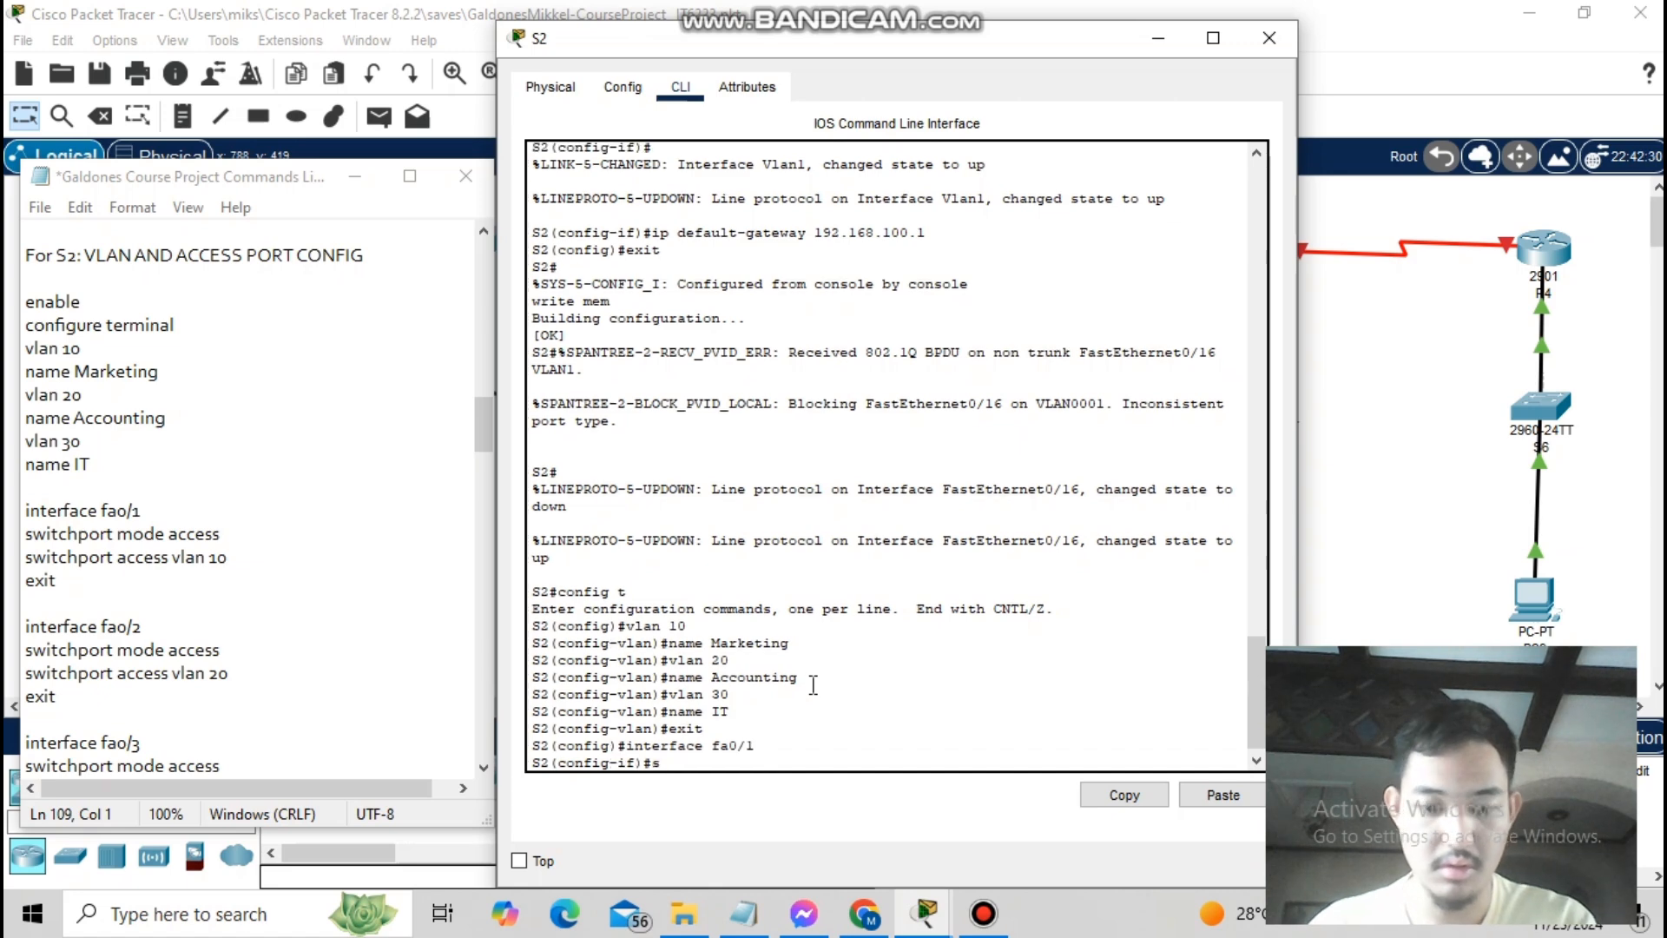
type("switchport mode access")
key("Return")
type("switchport")
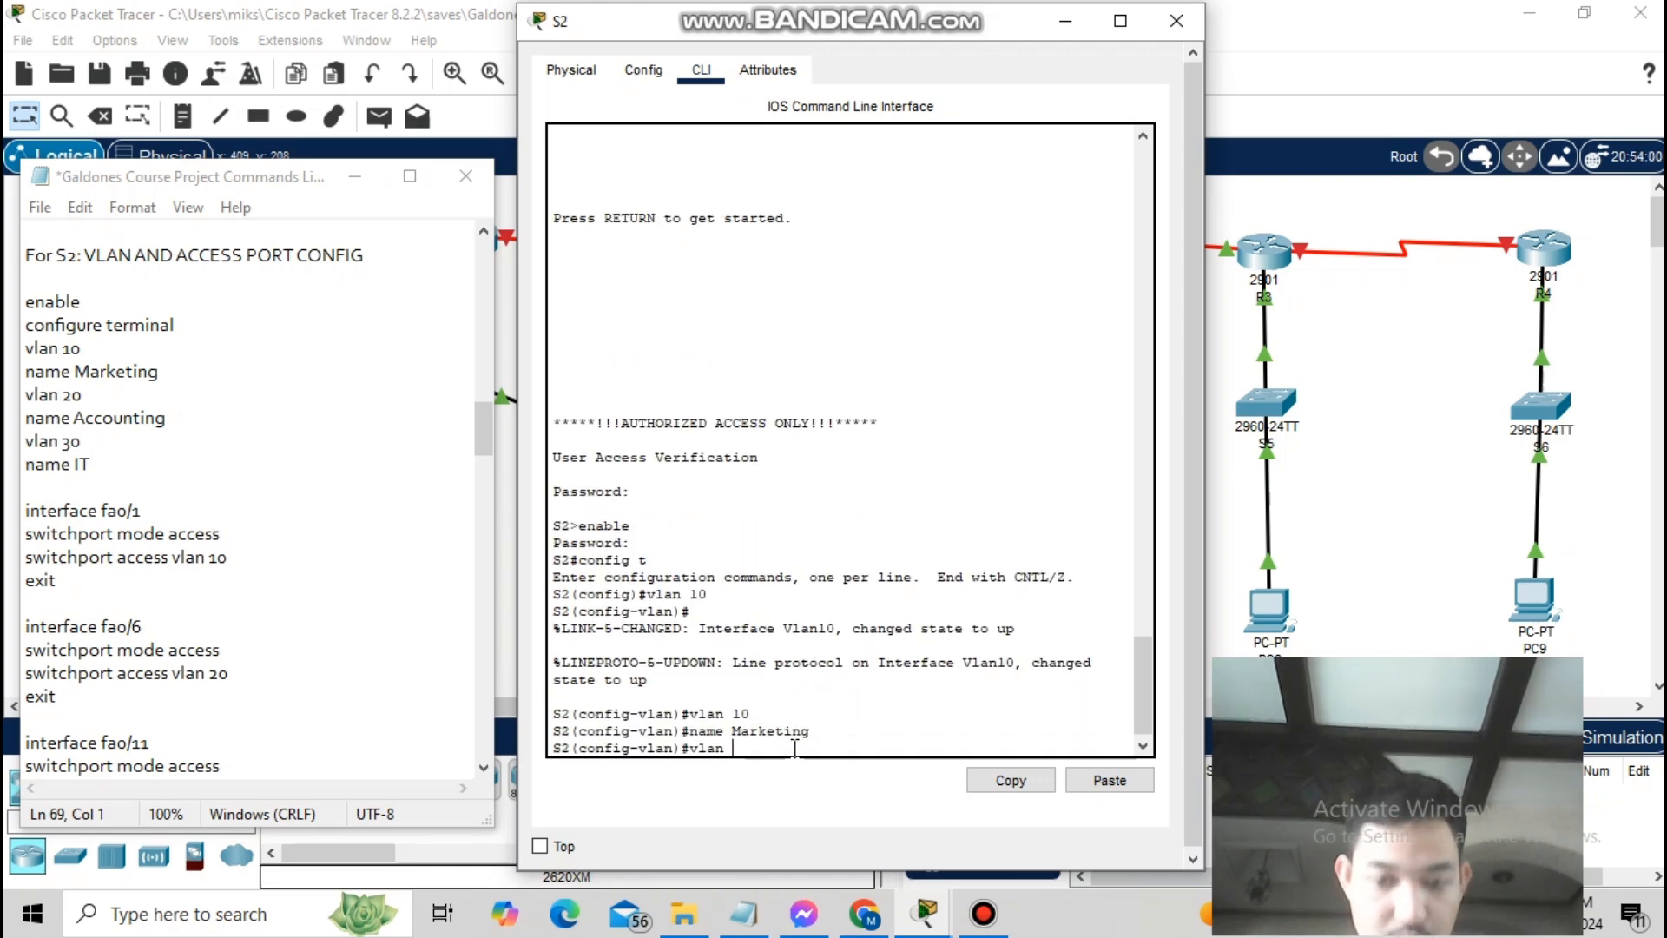
- Re-enter the Accounting and IT names for S2's VLANs 20 and 30
key("BackSpace")
key("BackSpace")
type("name Accounting")
key("Return")
type("vlan 30")
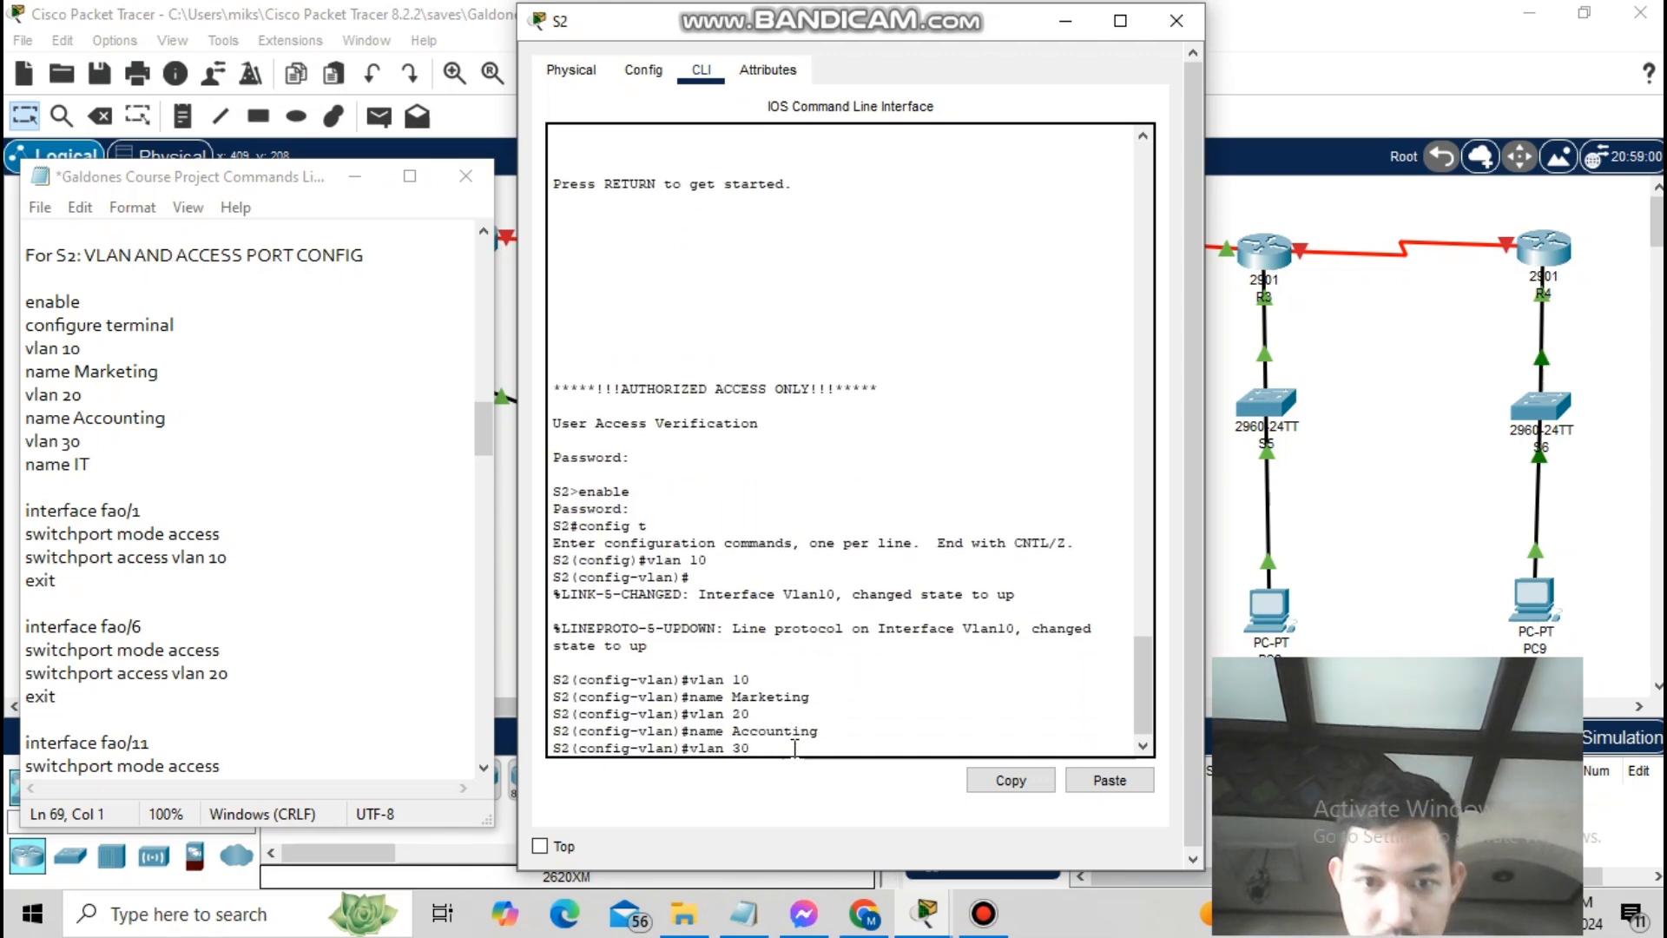
key("Return")
type("name IT")
key("Return")
type("exit")
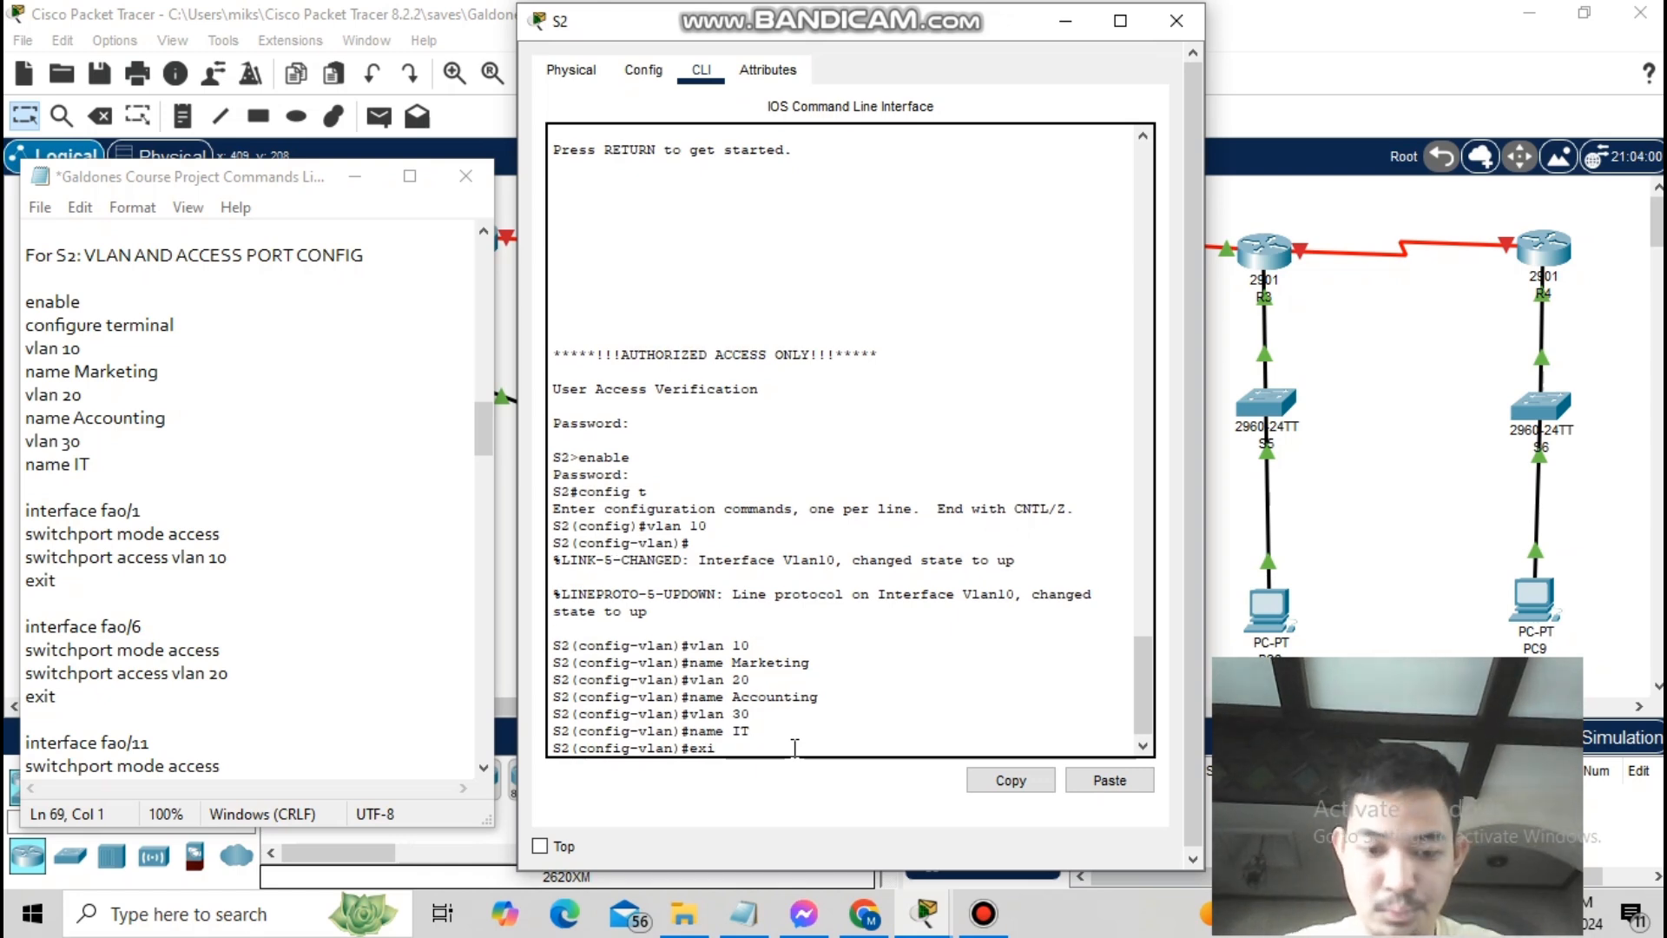
key("Return")
- Make S2 port fa0/1 an access port in VLAN 10
type("interface fa0/1")
key("Return")
type("switchport mode access")
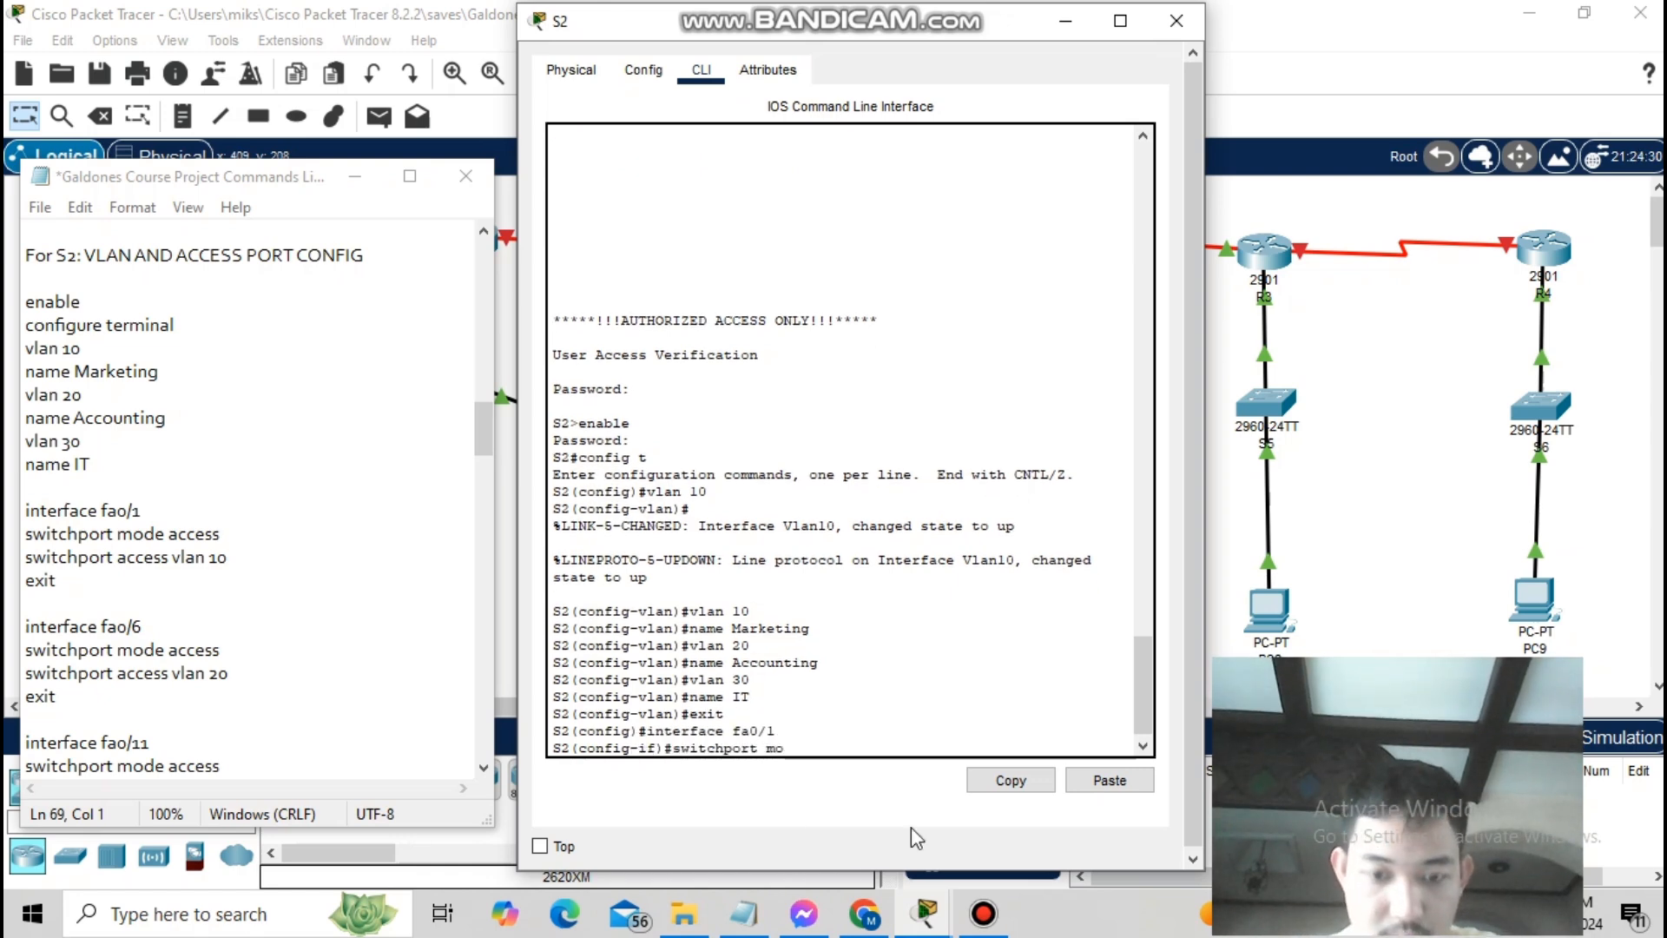
key("Return")
type("shitchport access vlan 1")
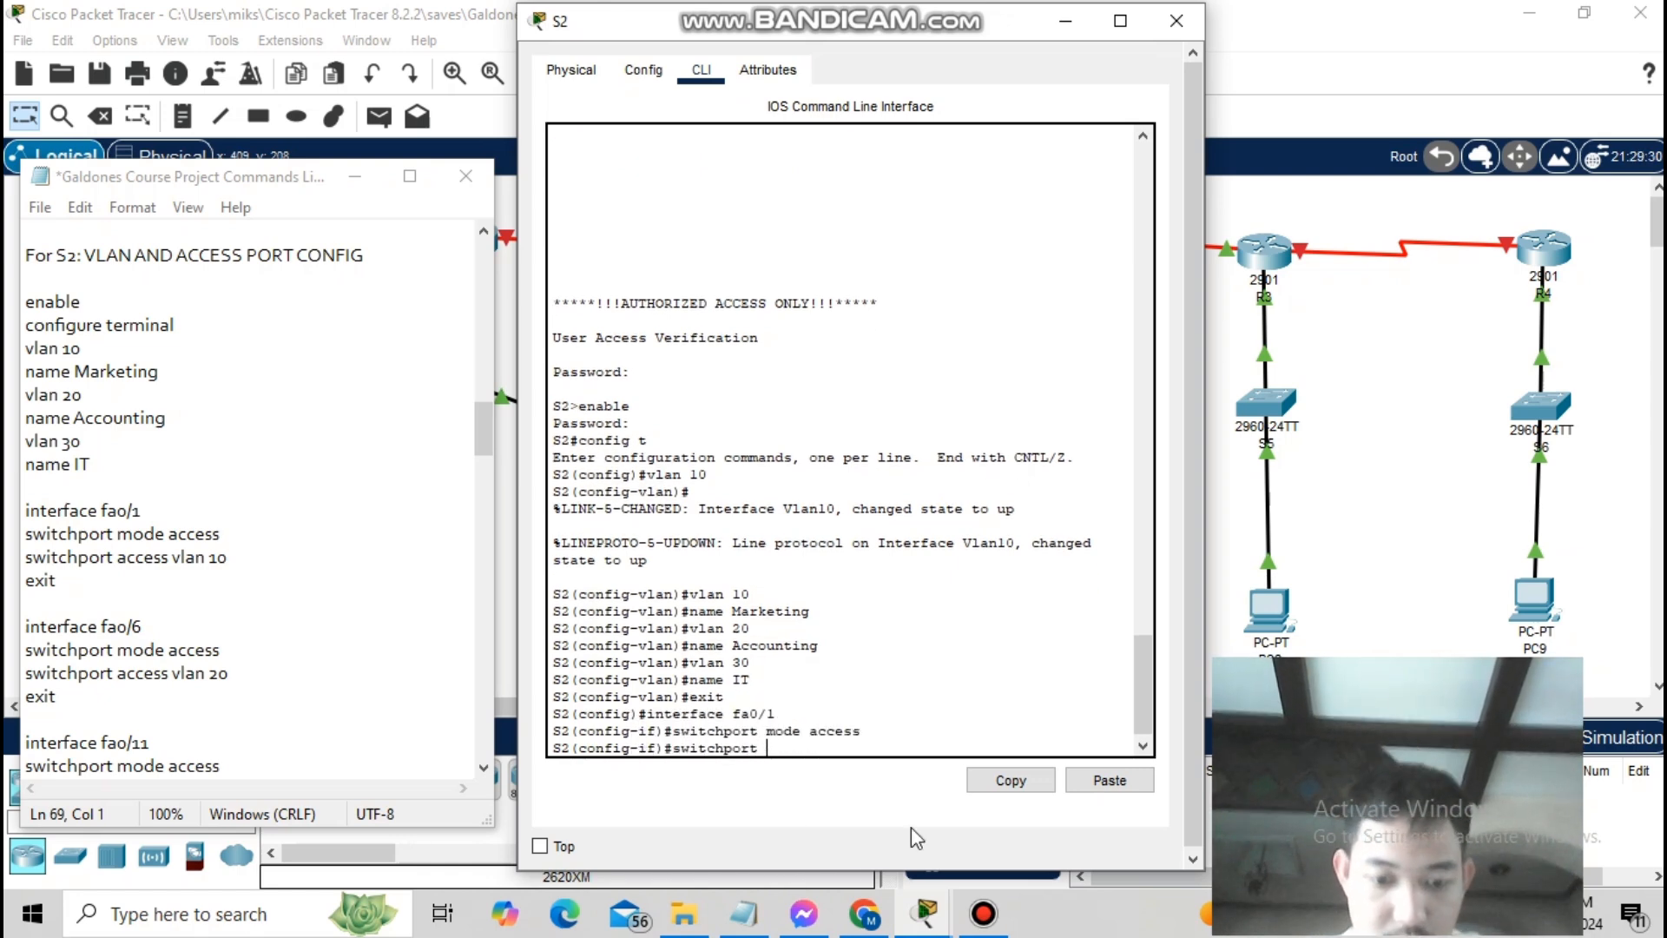
type("0")
key("Return")
type("exit")
key("Return")
- Make S2 port fa0/6 an access port in VLAN 20
type("interface")
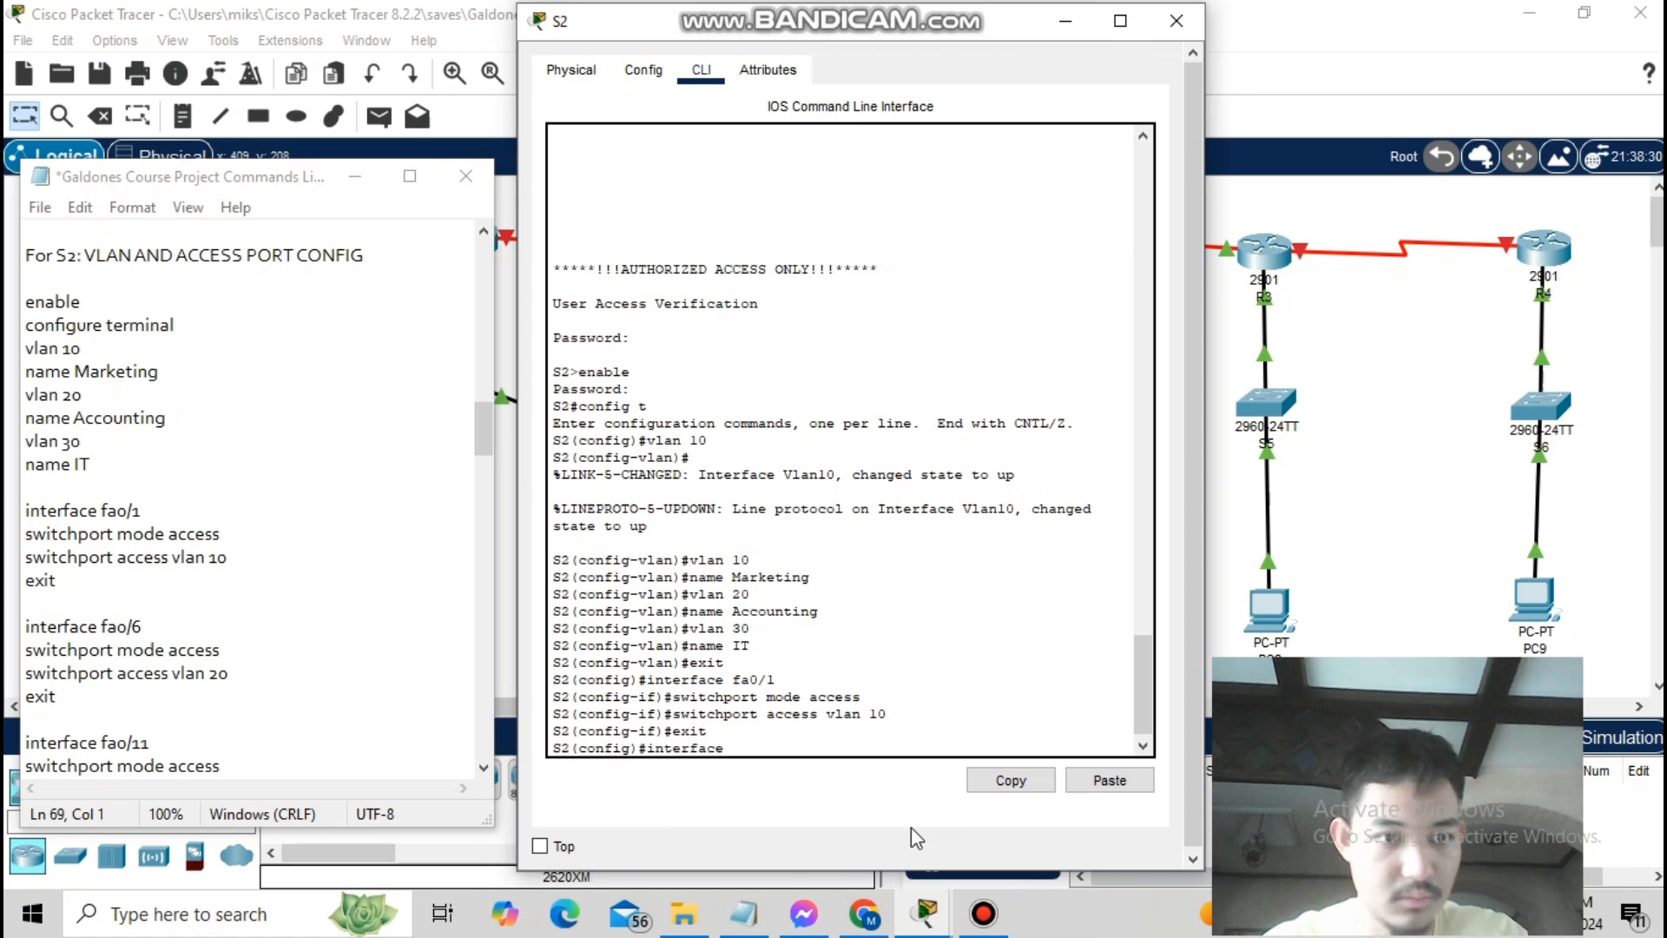
type(" fa0/6")
key("Return")
type("switchport mode access")
key("Return")
type("switchport a")
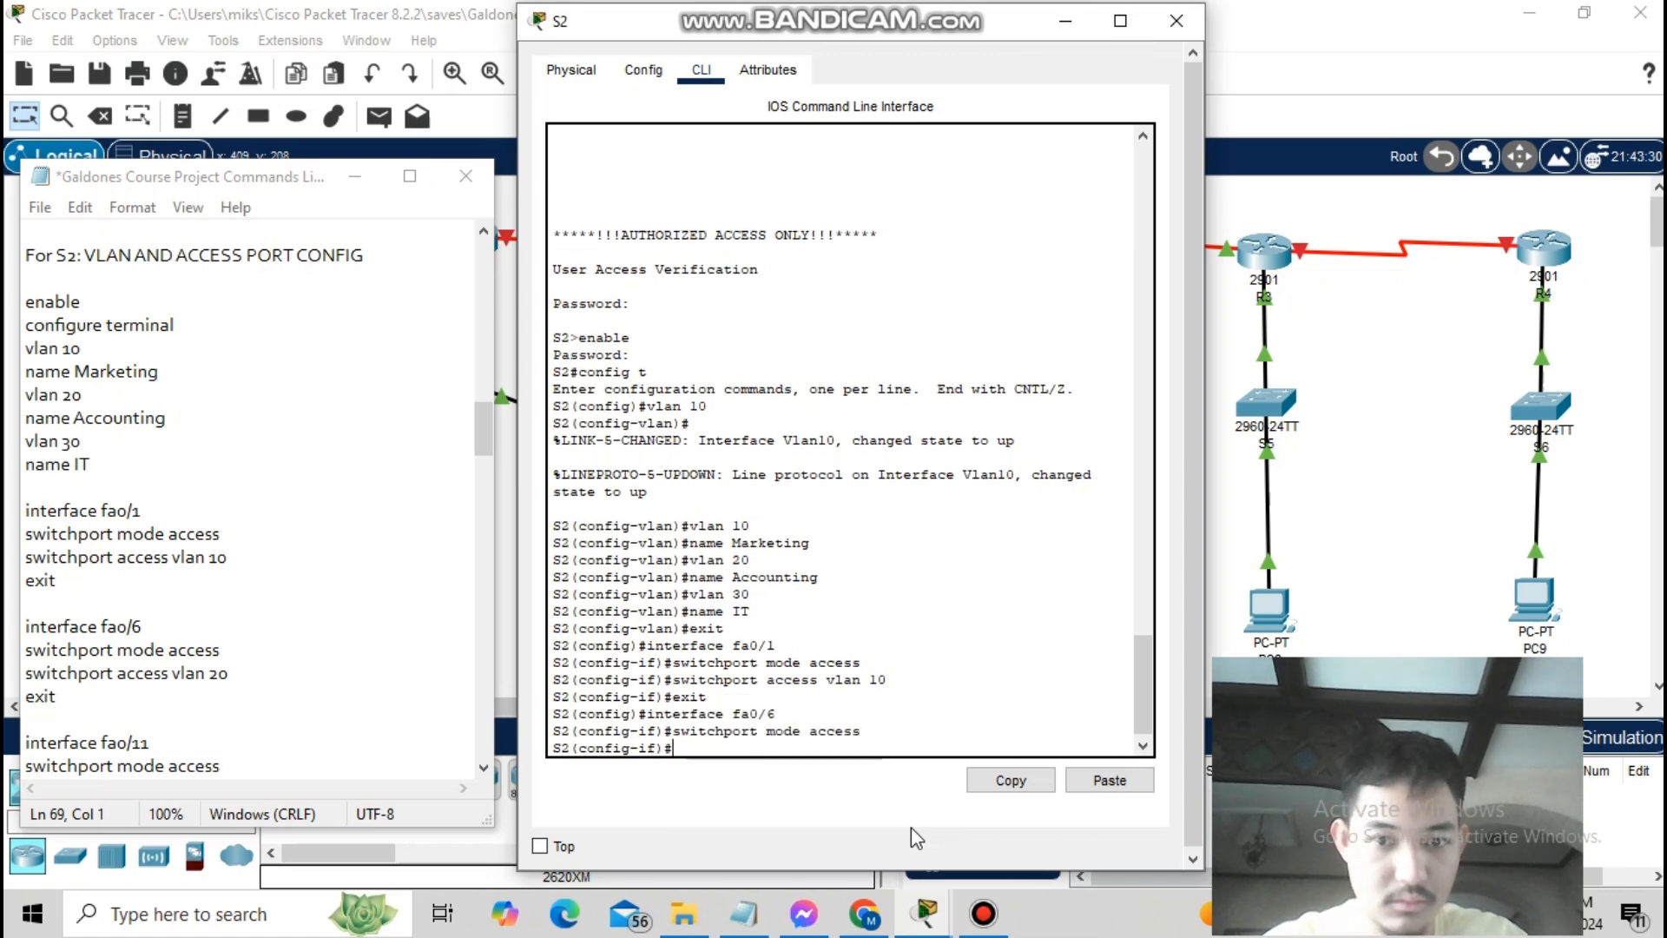
type("ccess vlan 20")
key("Return")
type("exit")
key("Return")
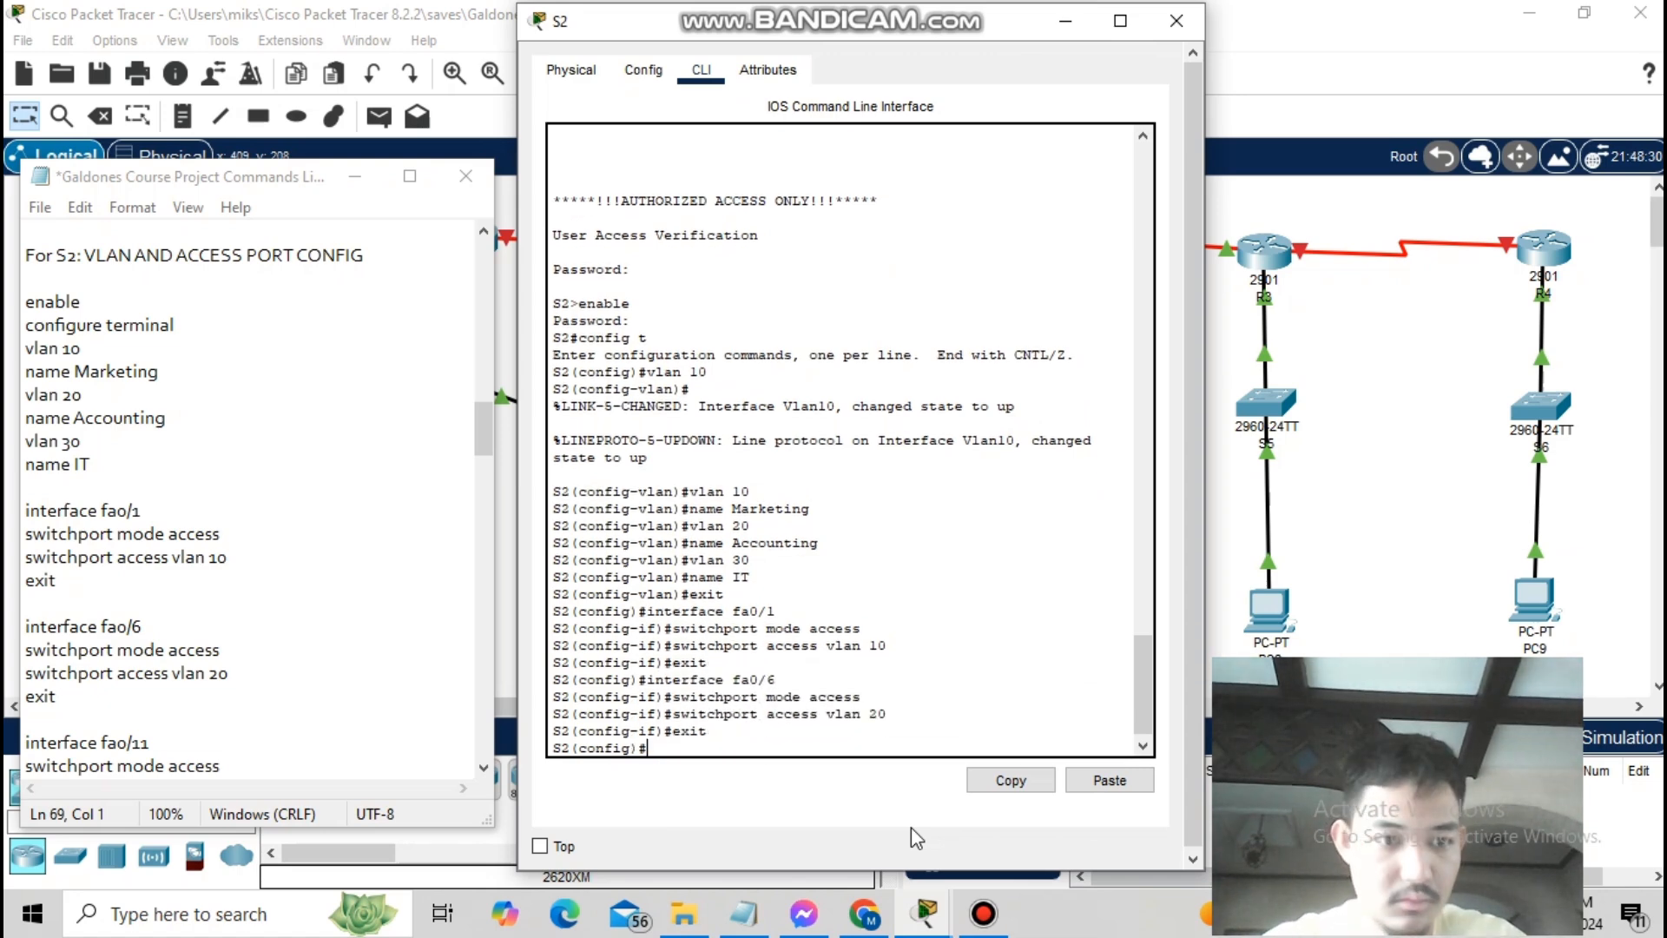
- Make S2 port fa0/11 an access port in VLAN 30
type("interface fa0/11")
key("Return")
type("switchport mode access")
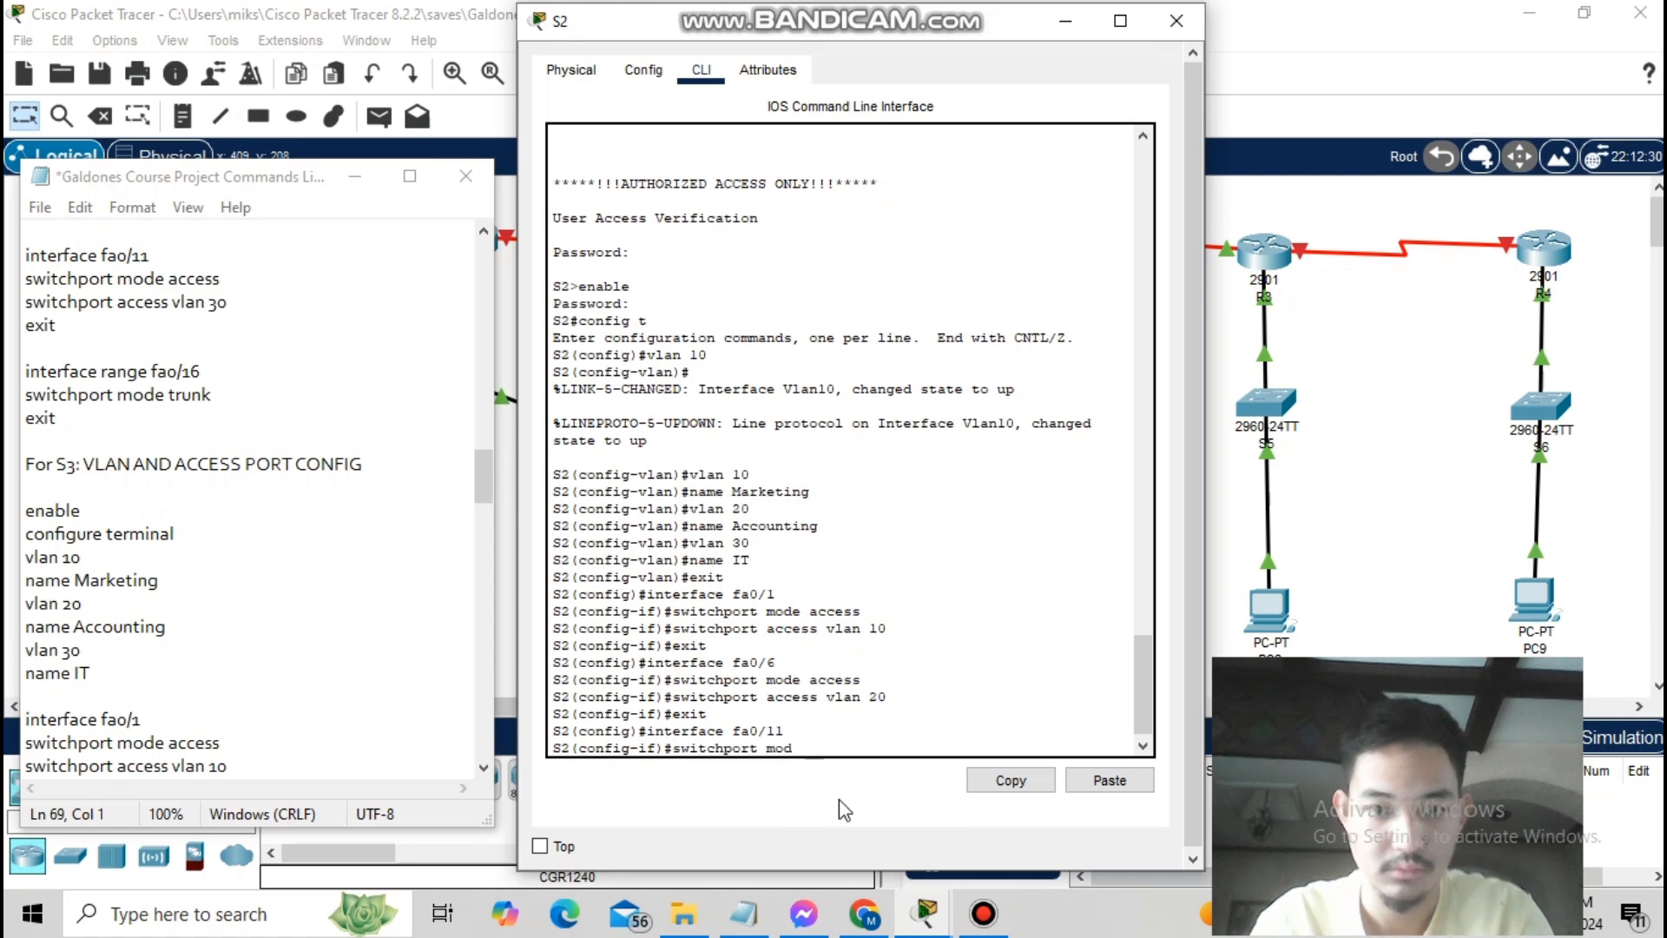
key("Return")
type("switchport access vlan 30")
key("Return")
type("exit")
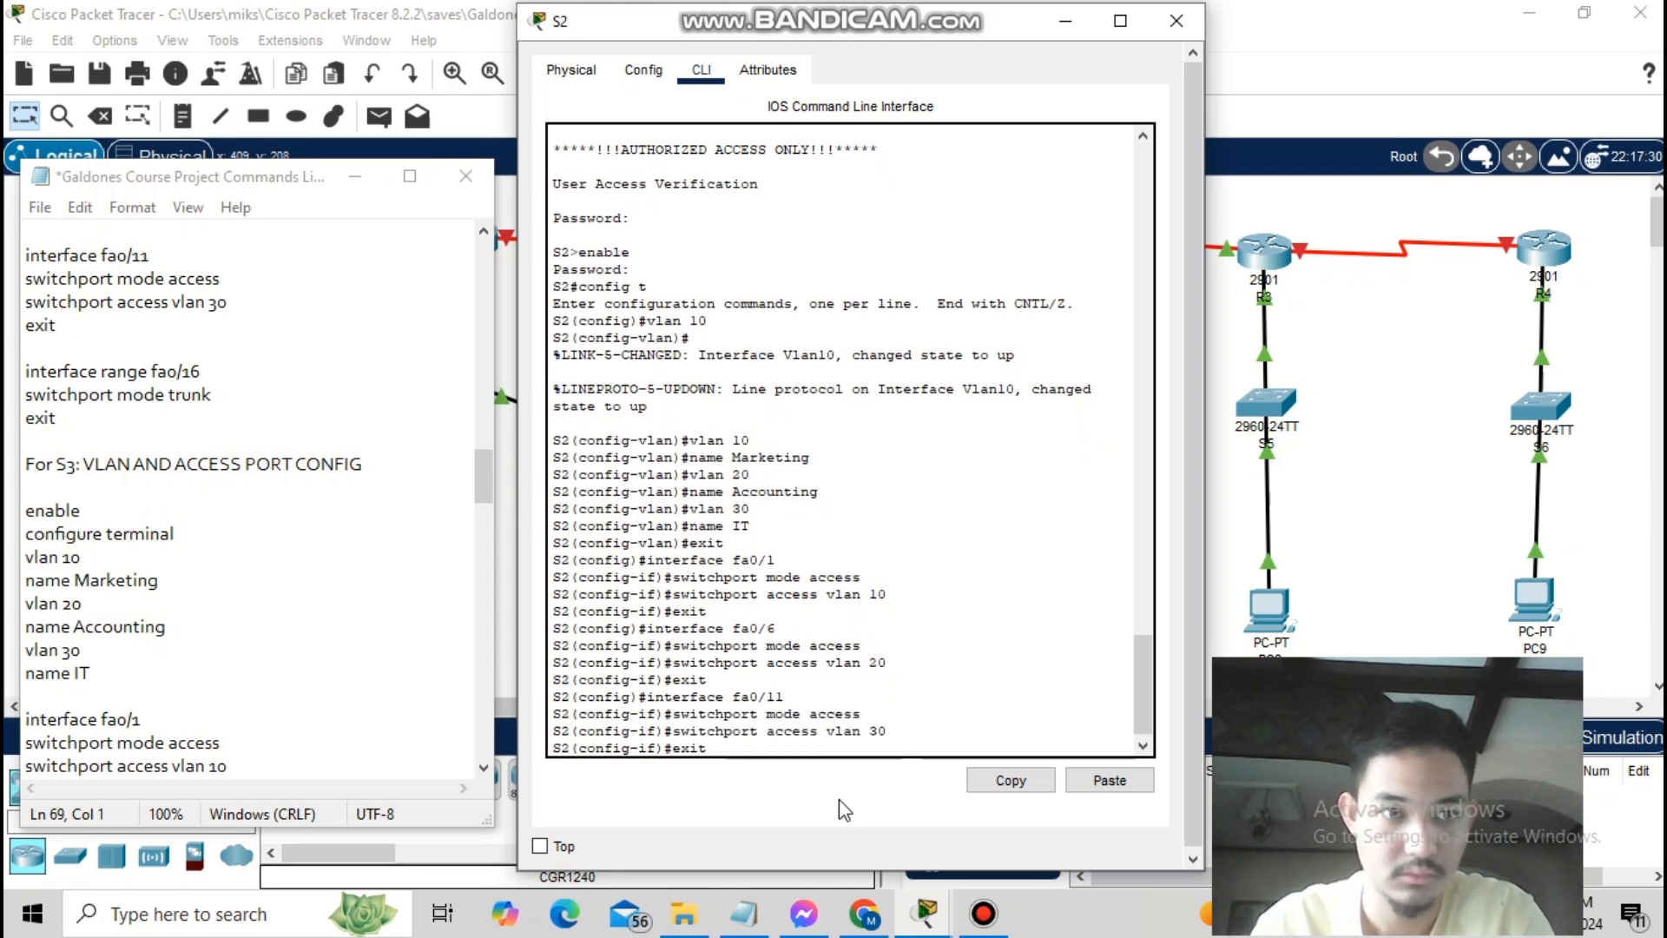
key("Return")
- Set S2 port fa0/16 to trunk mode, correcting the misspelled command
type("interface fa0/16")
key("Return")
type("swtichport mode trunk")
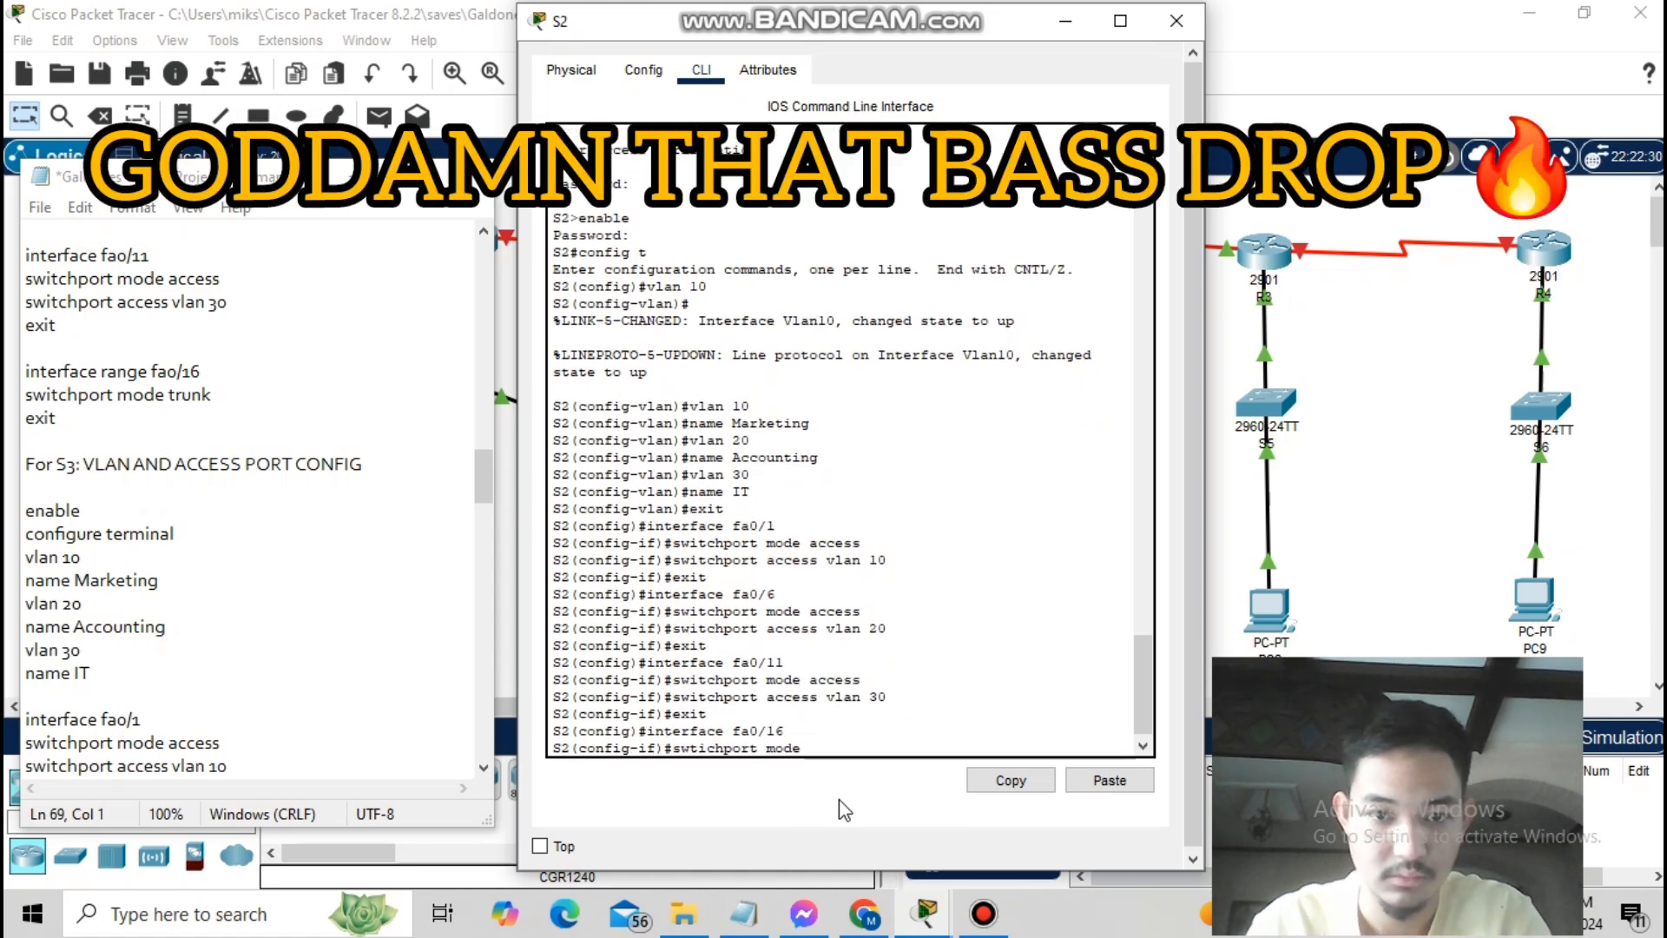
key("Return")
type("e")
key("BackSpace")
type("interface fa0/16")
key("Return")
type("swit")
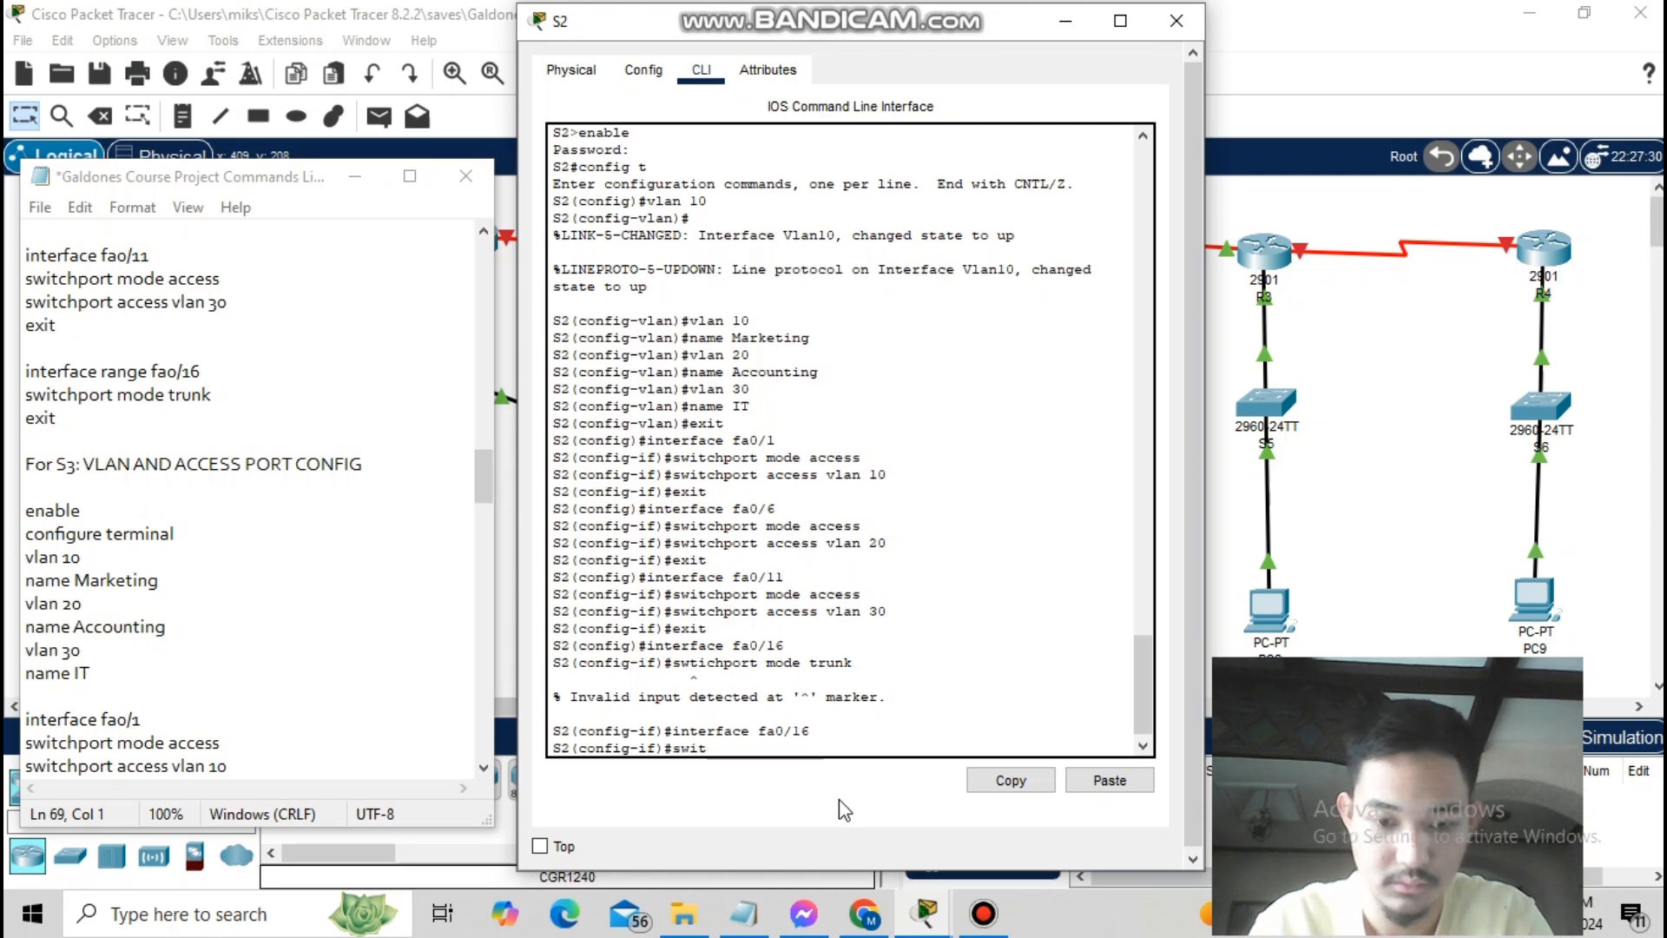
type("chport mode trunk")
key("Return")
type("exit")
key("Return")
type("exit")
key("Return")
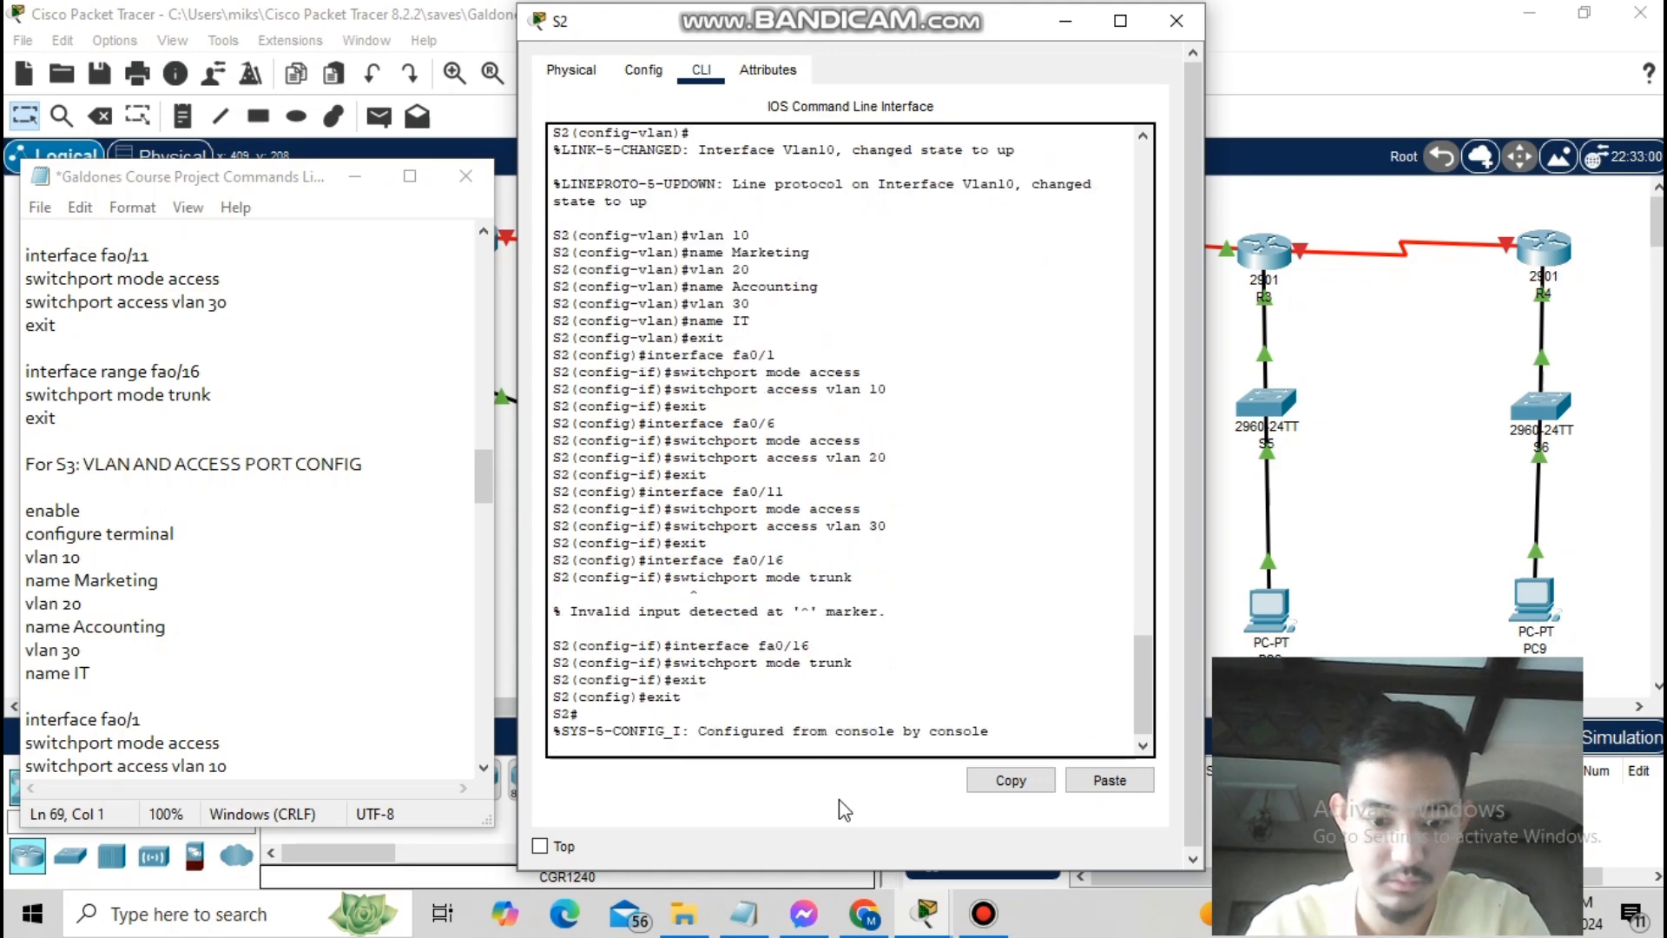
- Save S2's configuration with write mem, then create VLAN 10 on S3
type("write mem")
key("Return")
type("vlan 10")
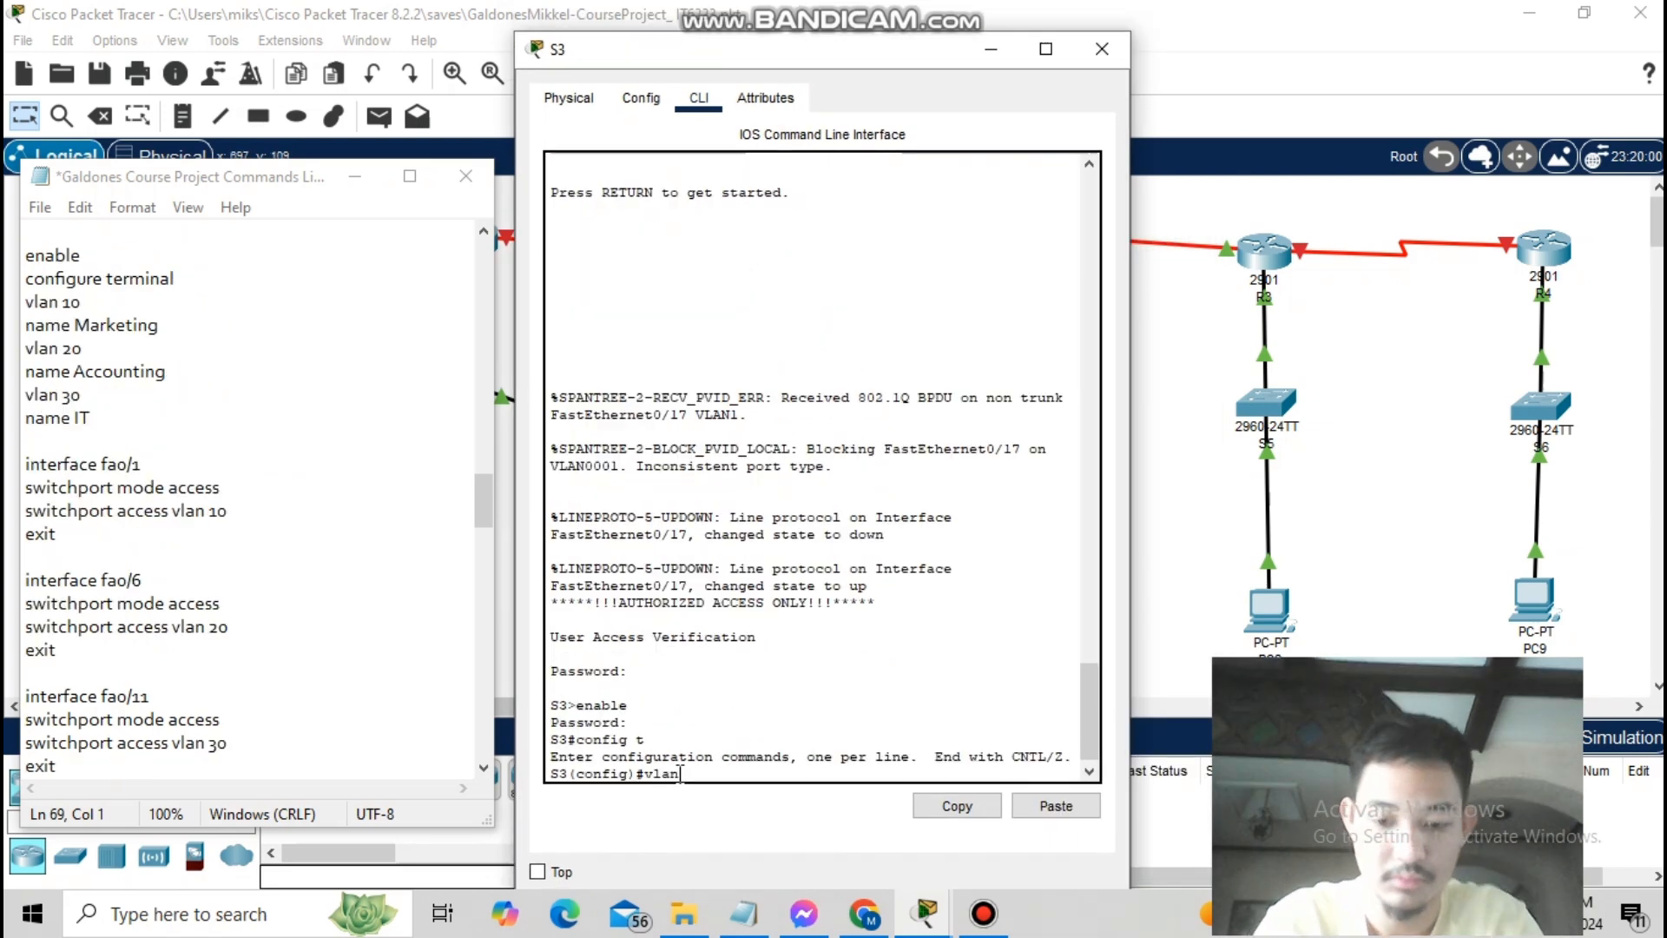
key("Return")
- On S3, name VLAN 10 Marketing, then create VLAN 20 Accounting and VLAN 30 IT
type("name Marketing")
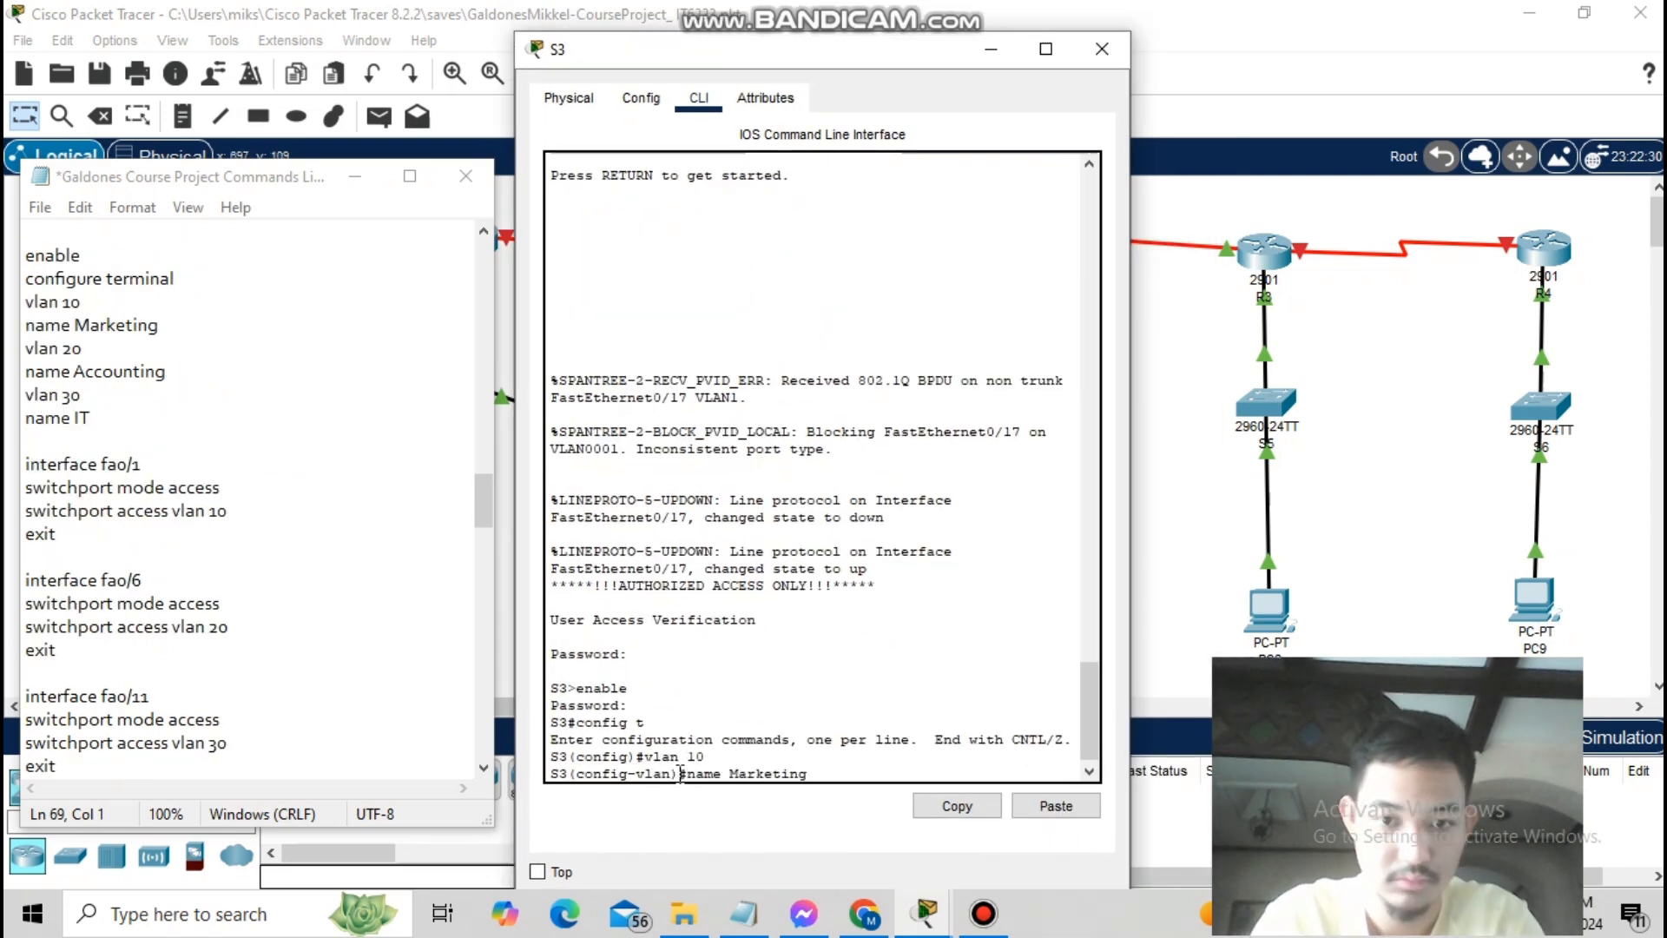
key("Return")
type("vlan 20")
key("Return")
type("name Accounting")
key("Return")
type("vlan 30")
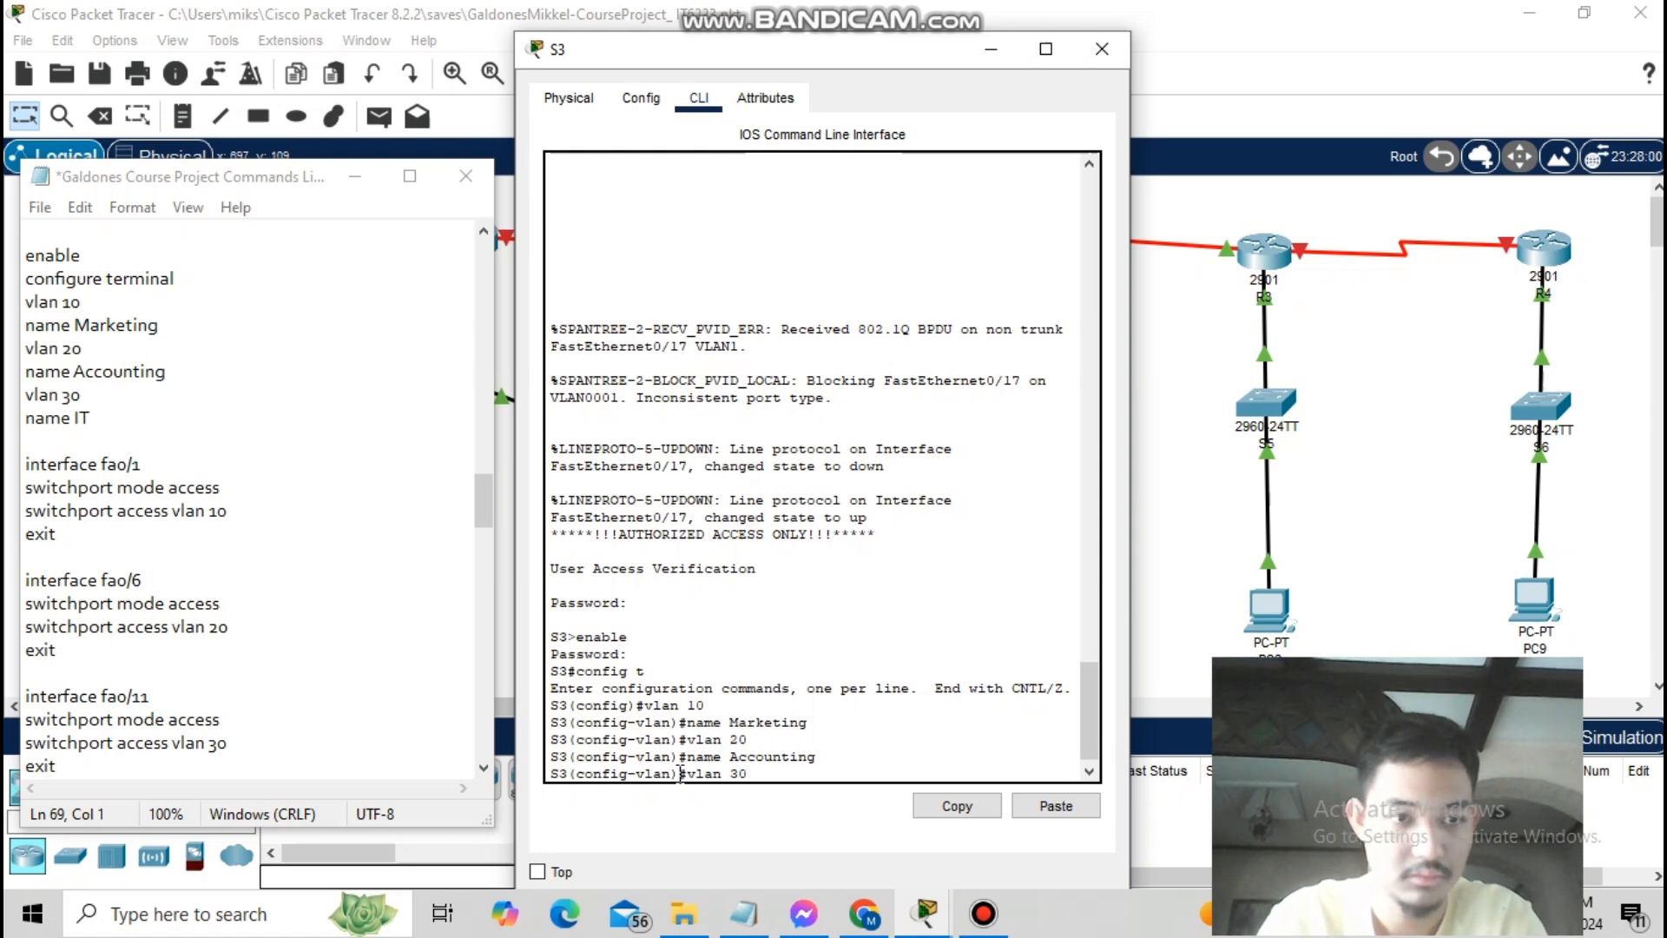
key("Return")
type("name IT")
key("Return")
type("exit")
- Make fa0/1 an access port in VLAN 10 and fa0/6 an access port in VLAN 20
key("Return")
type("interface fa0/1")
key("Return")
type("s")
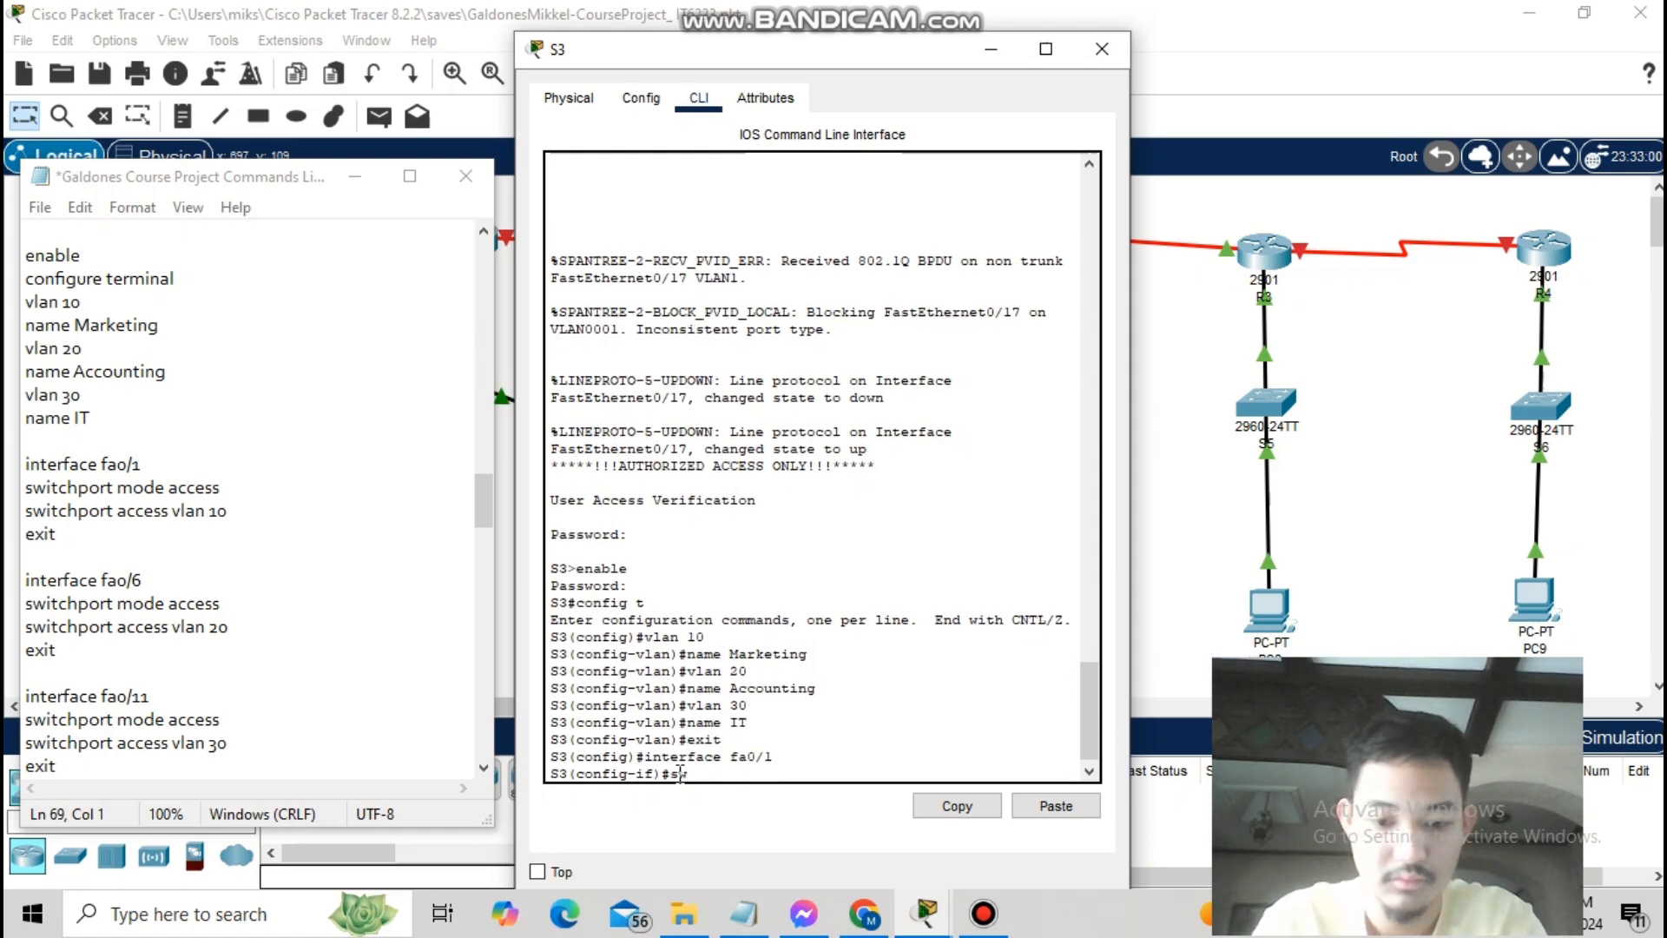
type("witchport mode access")
key("Return")
type("switchport access vlan 10")
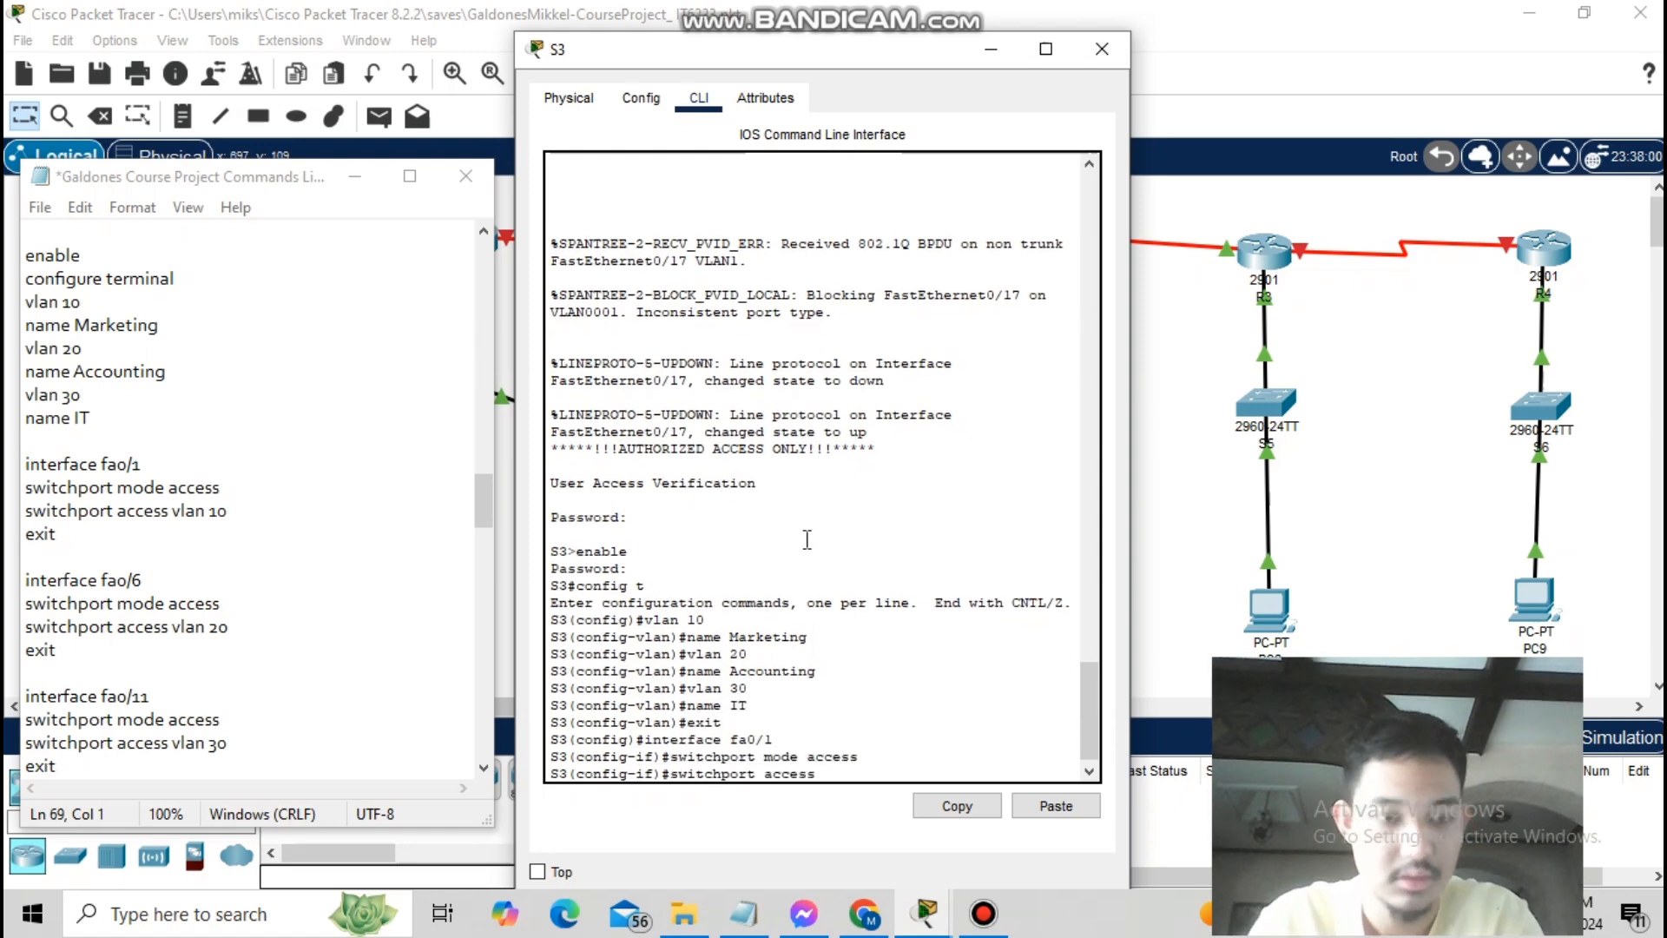
key("Return")
type("exit")
key("Return")
type("interface fa0/6")
key("Return")
type("switchport")
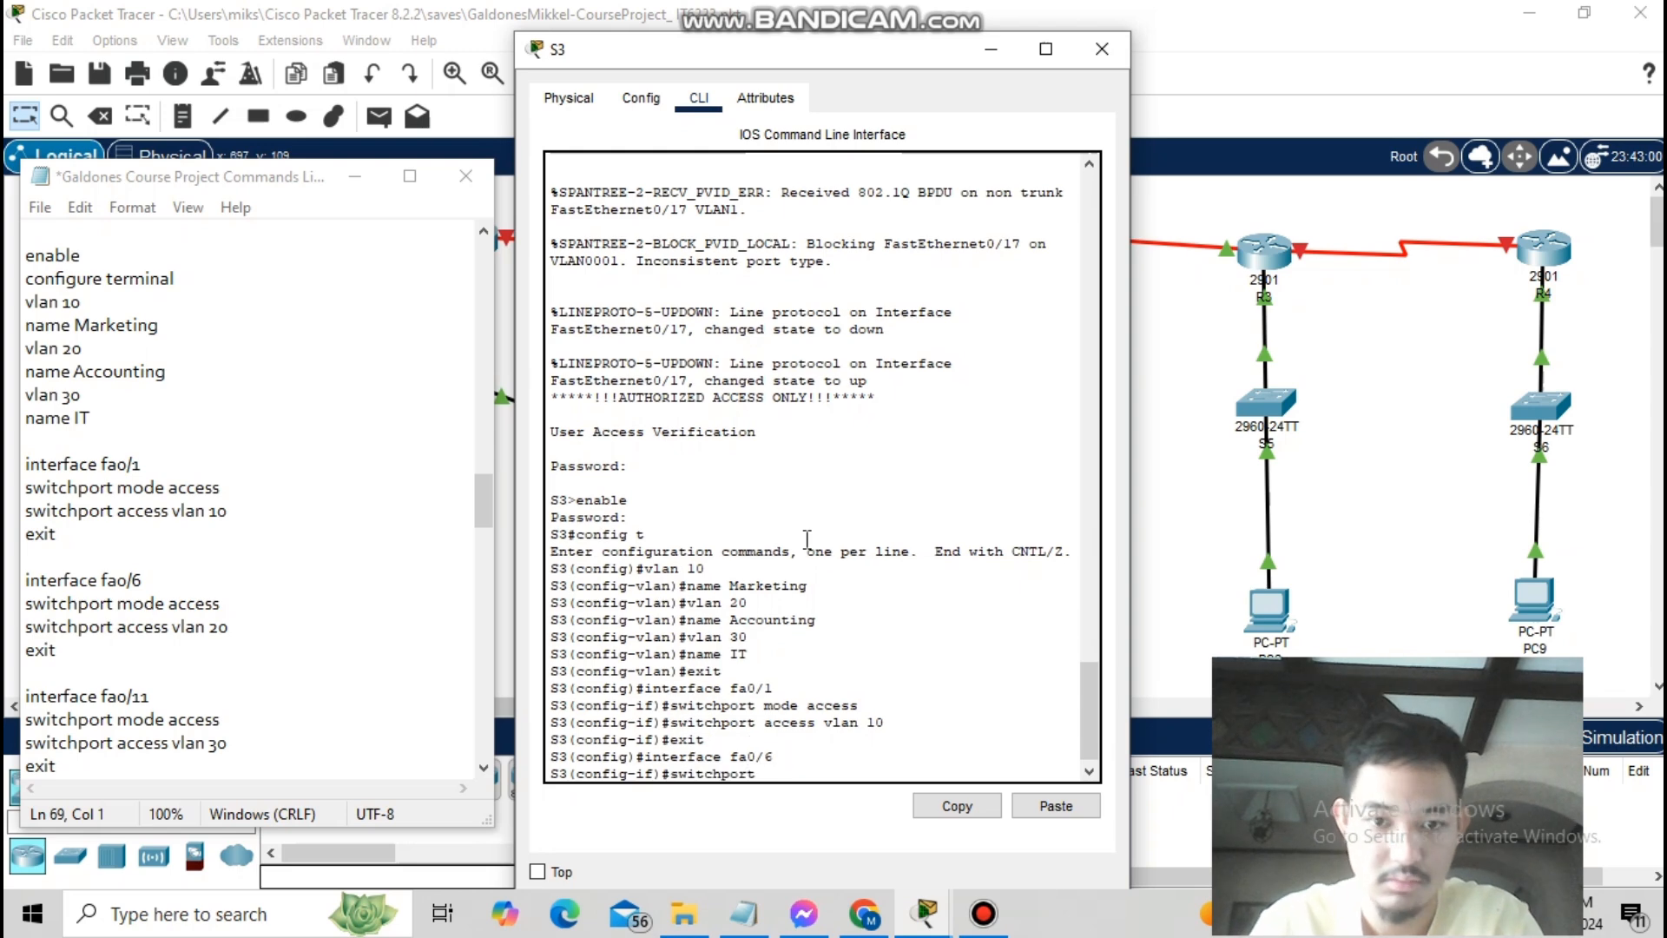
type(" mode access")
key("Return")
type("switchport access vlan 20")
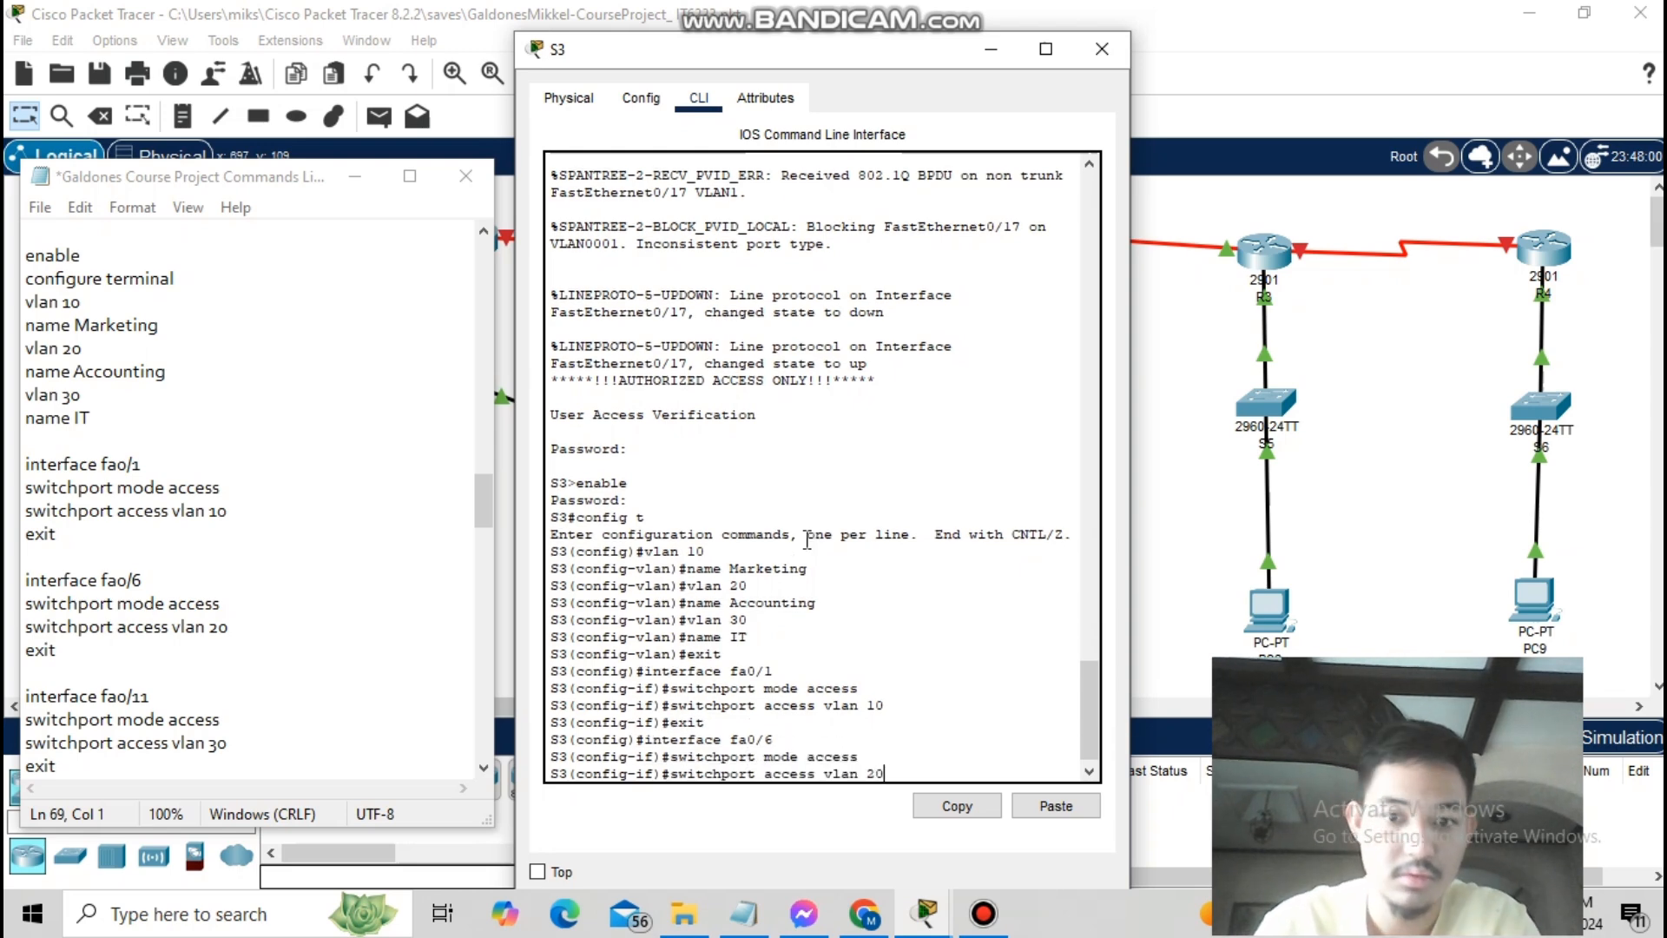
key("Return")
type("exit")
- Make fa0/11 an access port in VLAN 30 and fa0/17 a trunk, then leave configuration mode
key("Return")
type("interface fa0/11")
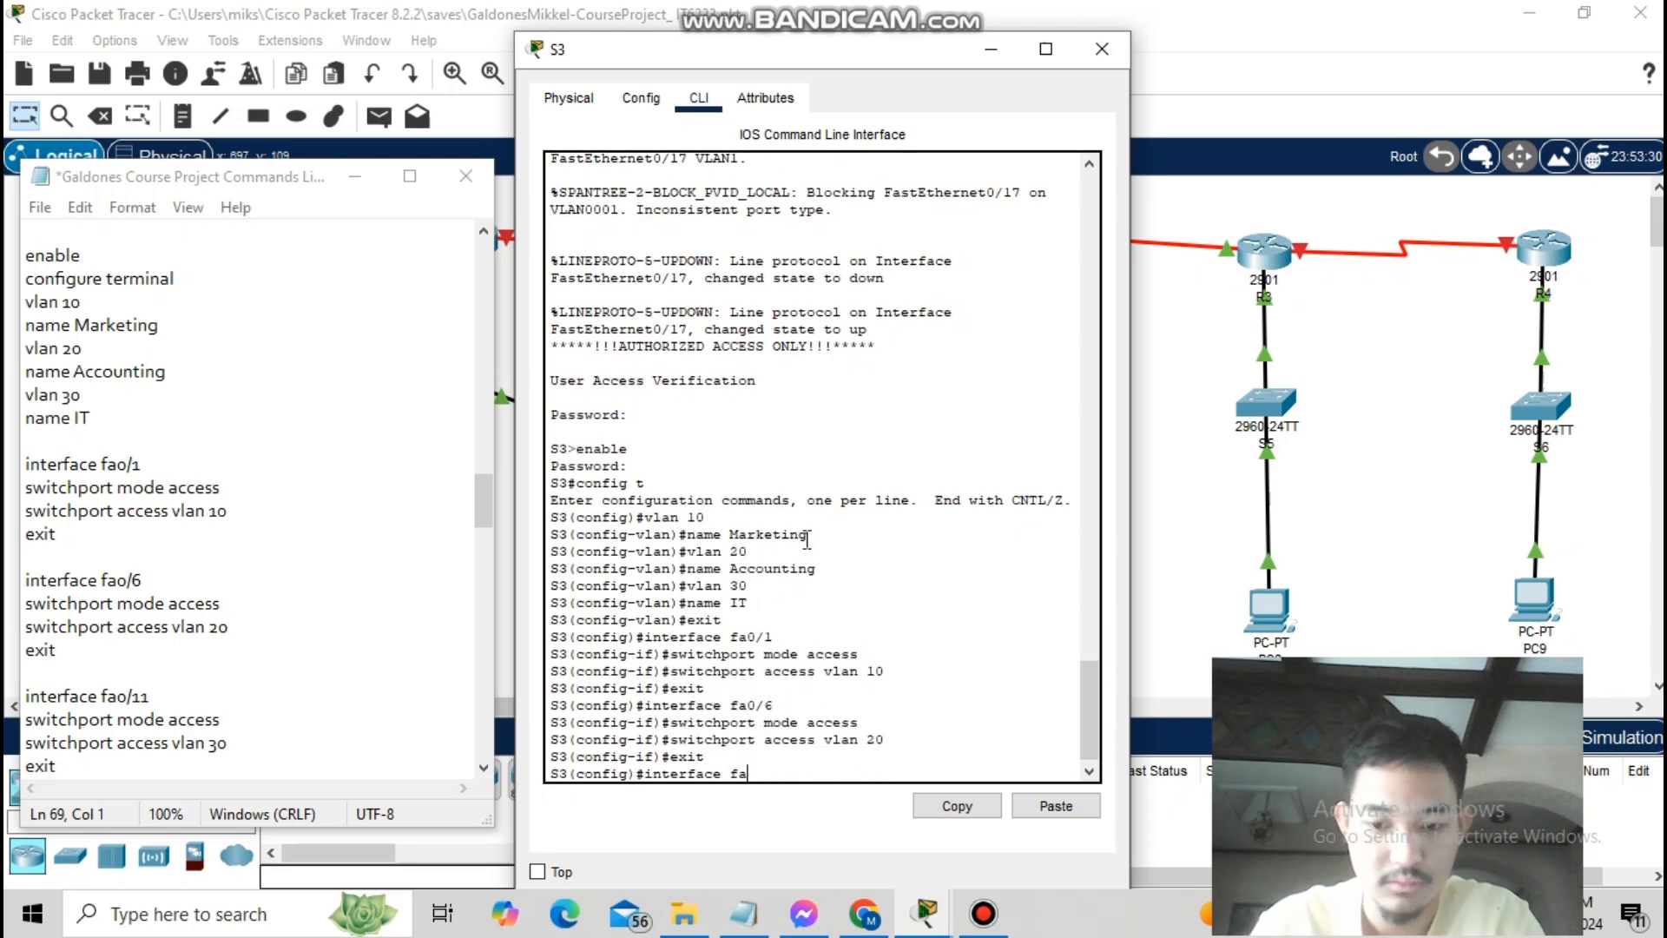
key("Return")
type("switchport mode access")
key("Return")
type("switchport a")
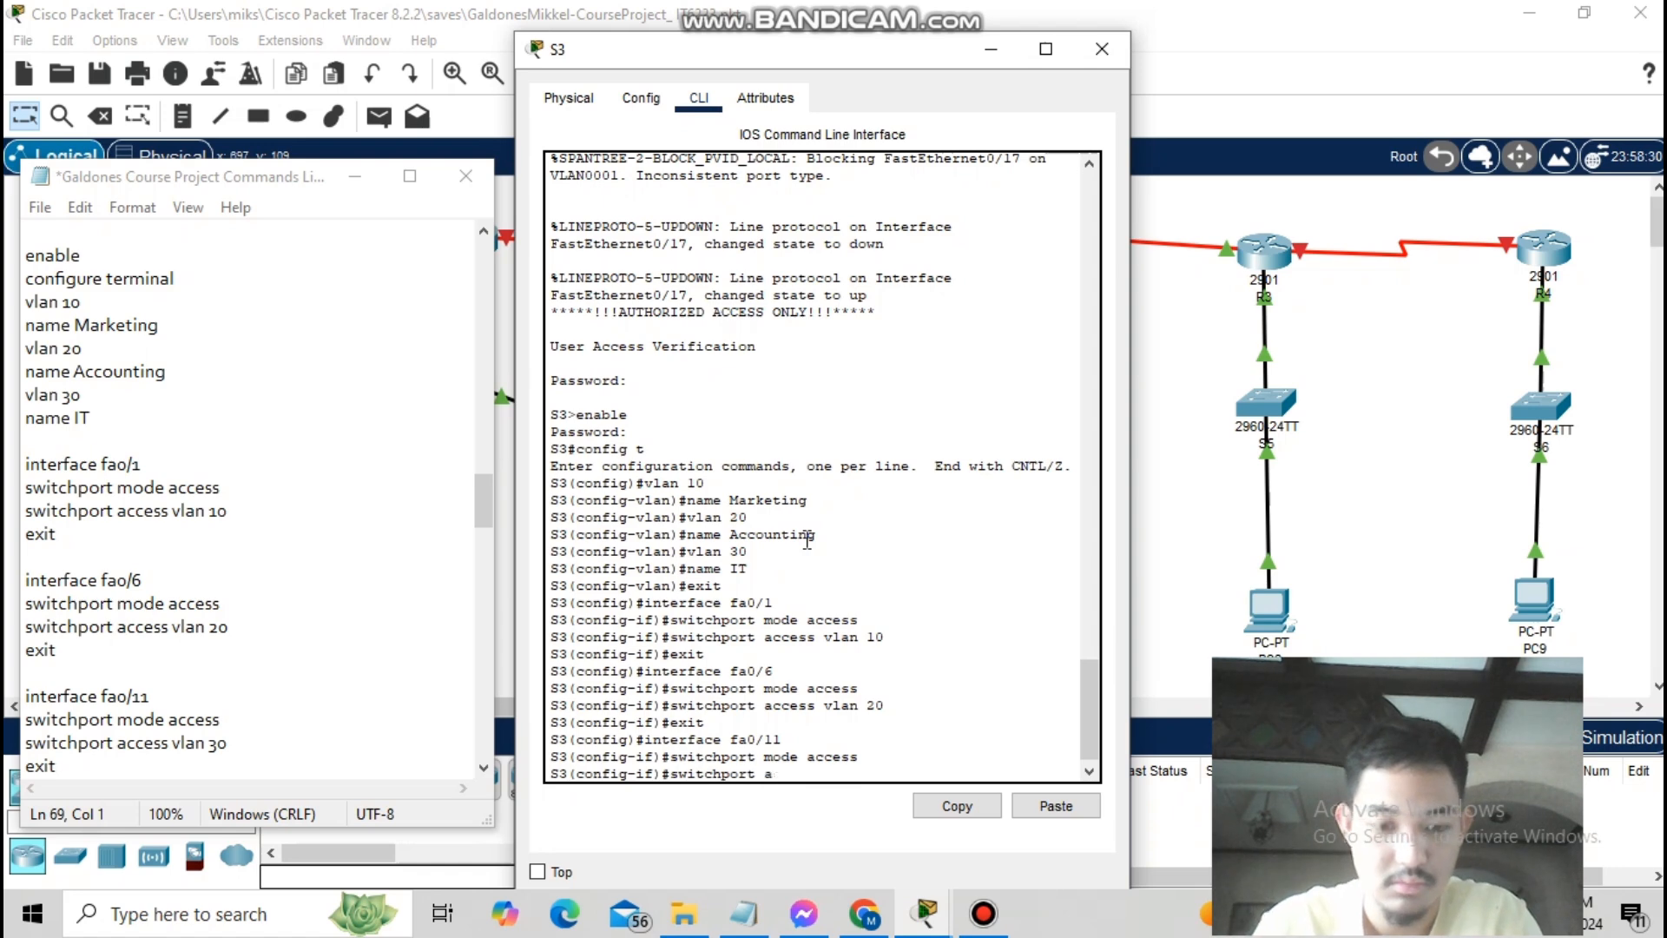
type("ccess vlan 30")
key("Return")
type("exit")
key("Return")
scroll(252, 504, "down", 5)
type("interface")
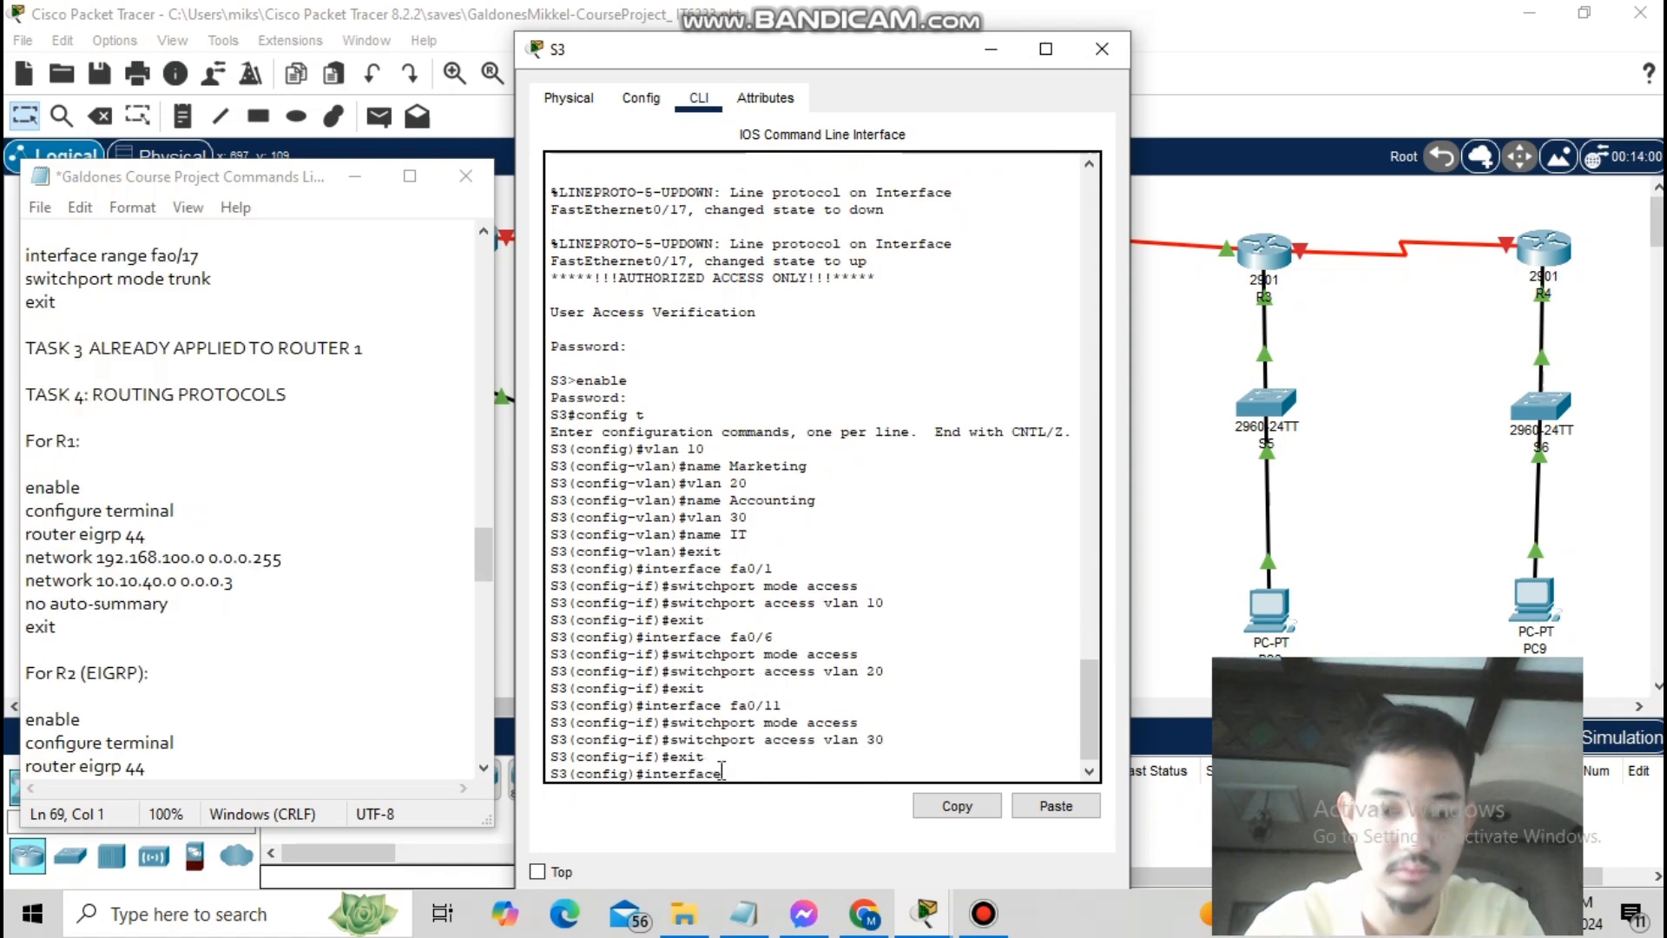
type(" ran")
key("BackSpace")
key("BackSpace")
key("BackSpace")
type("fa0/17")
key("Return")
type("switchport mode trunk")
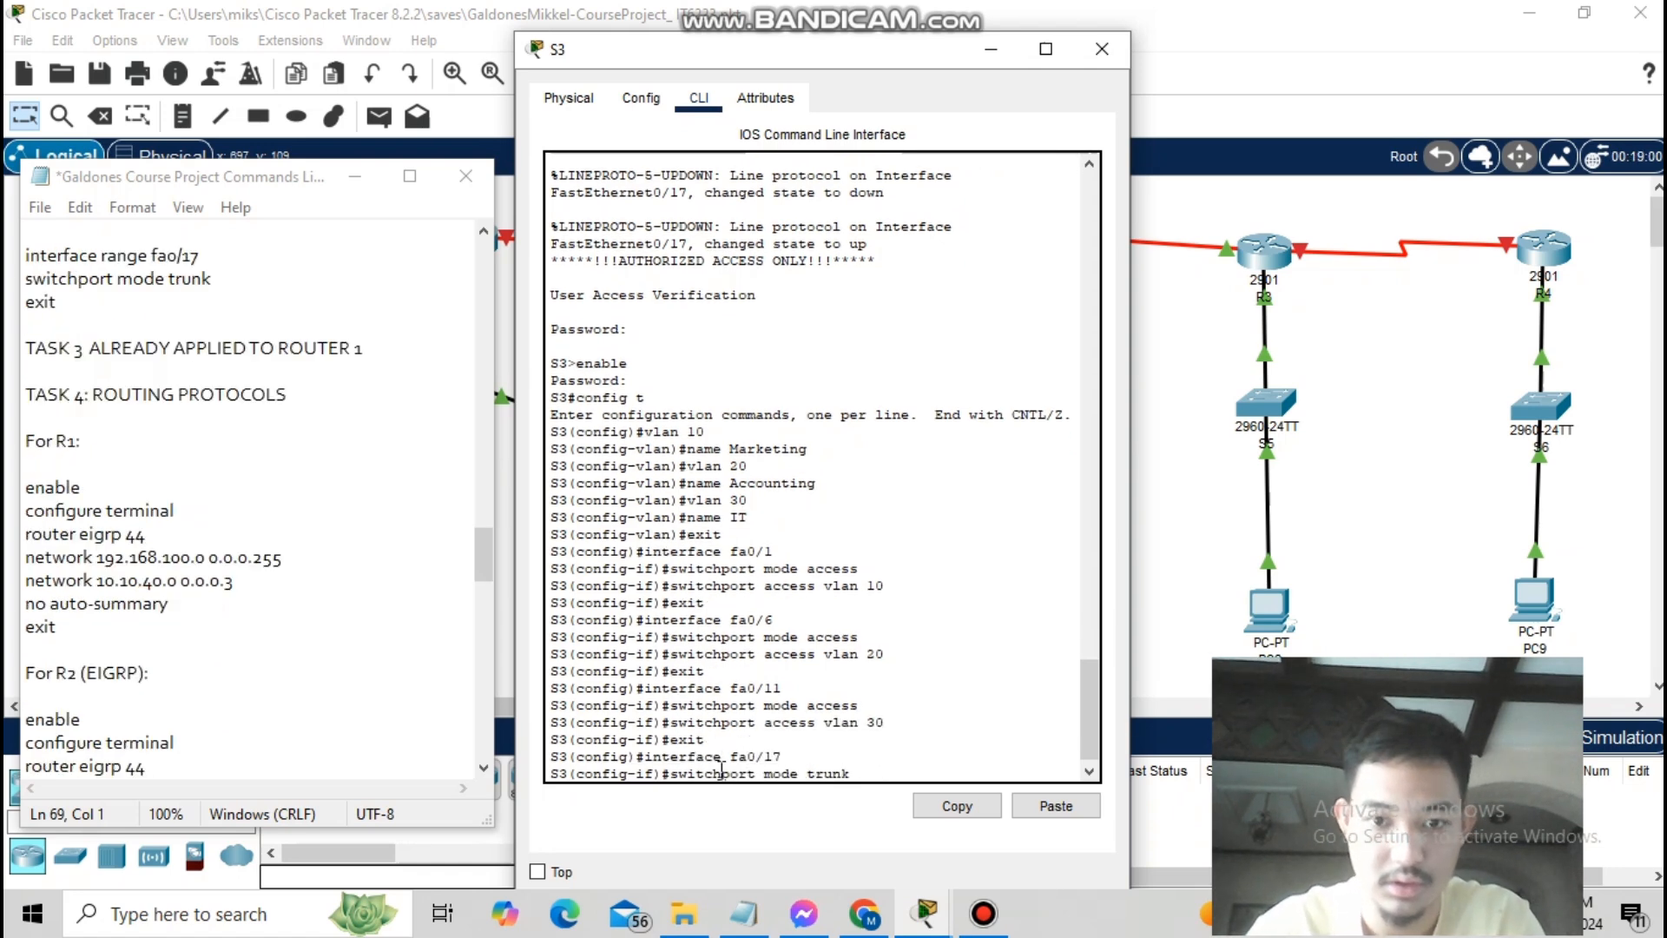
key("Return")
type("exit")
key("Return")
key("ctrl+z")
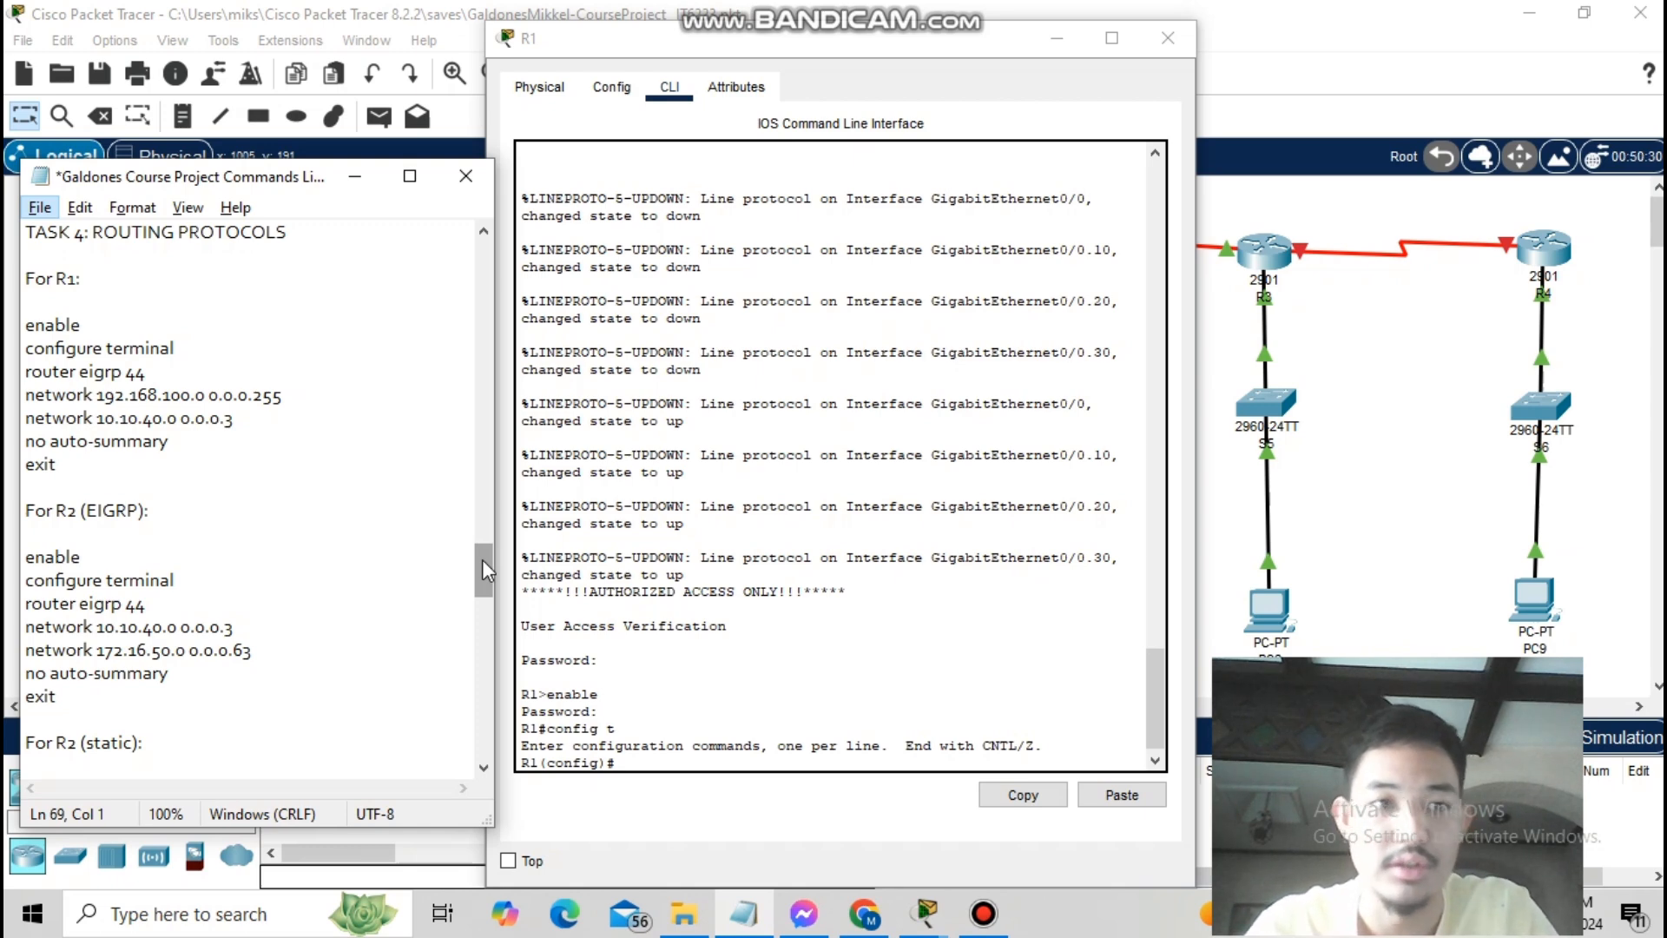
- On R1, advertise 192.168.100.0 0.0.0.255 and 10.10.40.0 0.0.0.3 in EIGRP with no auto-summary
left_click(674, 764)
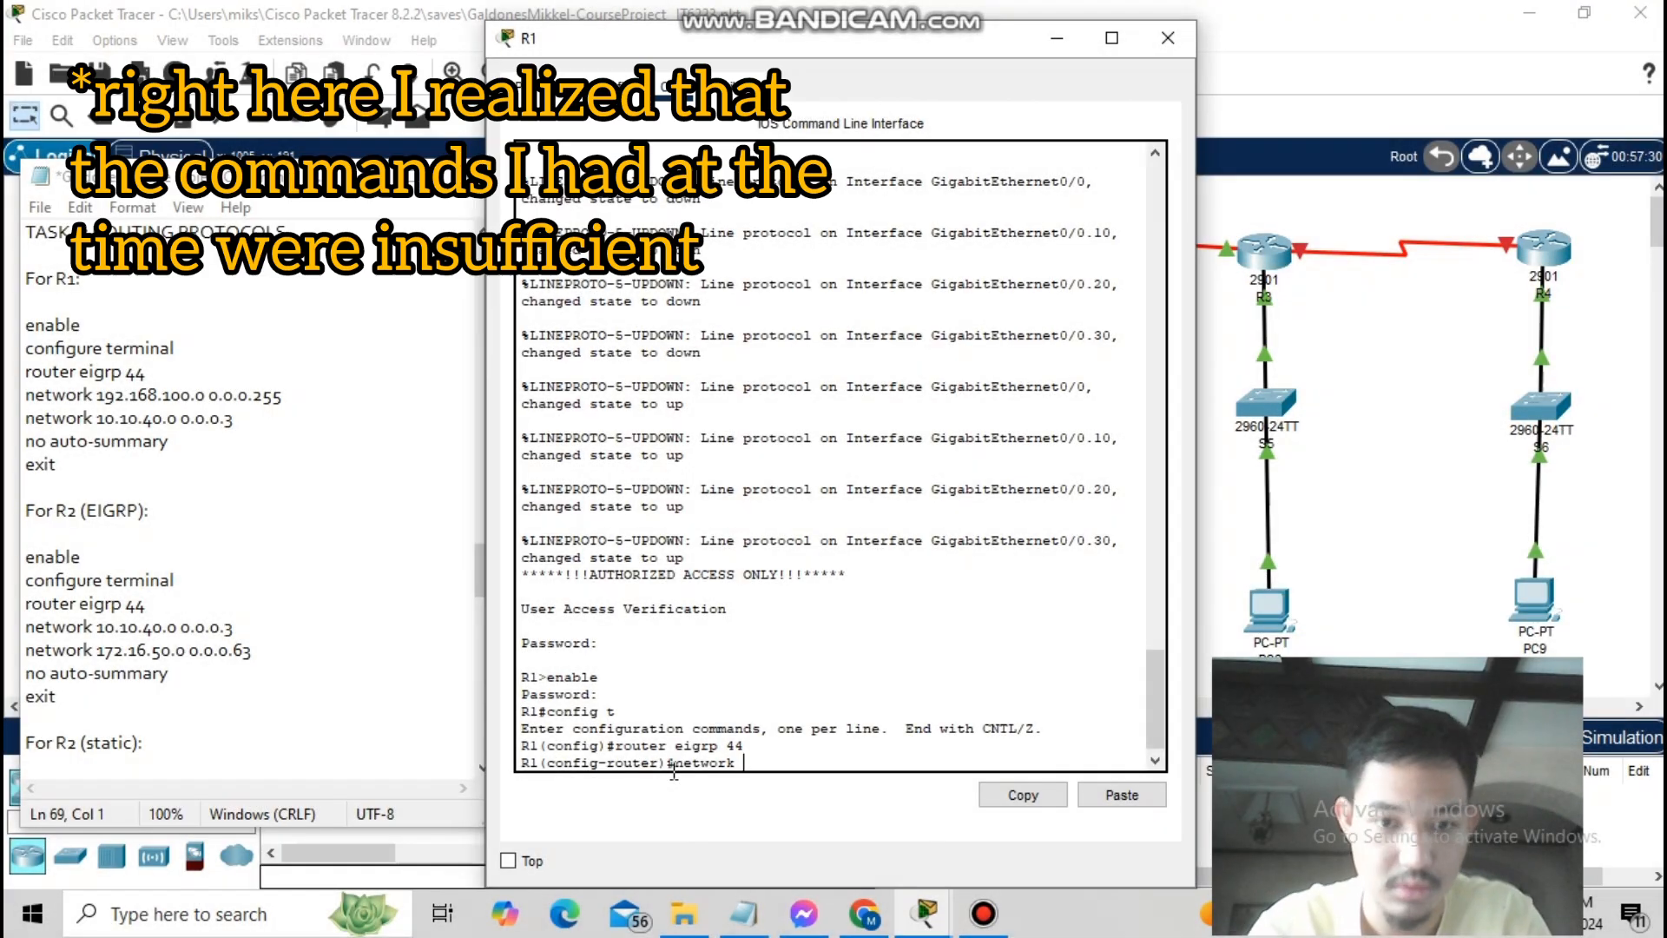
type("192.168.100.0 0.0.0.255")
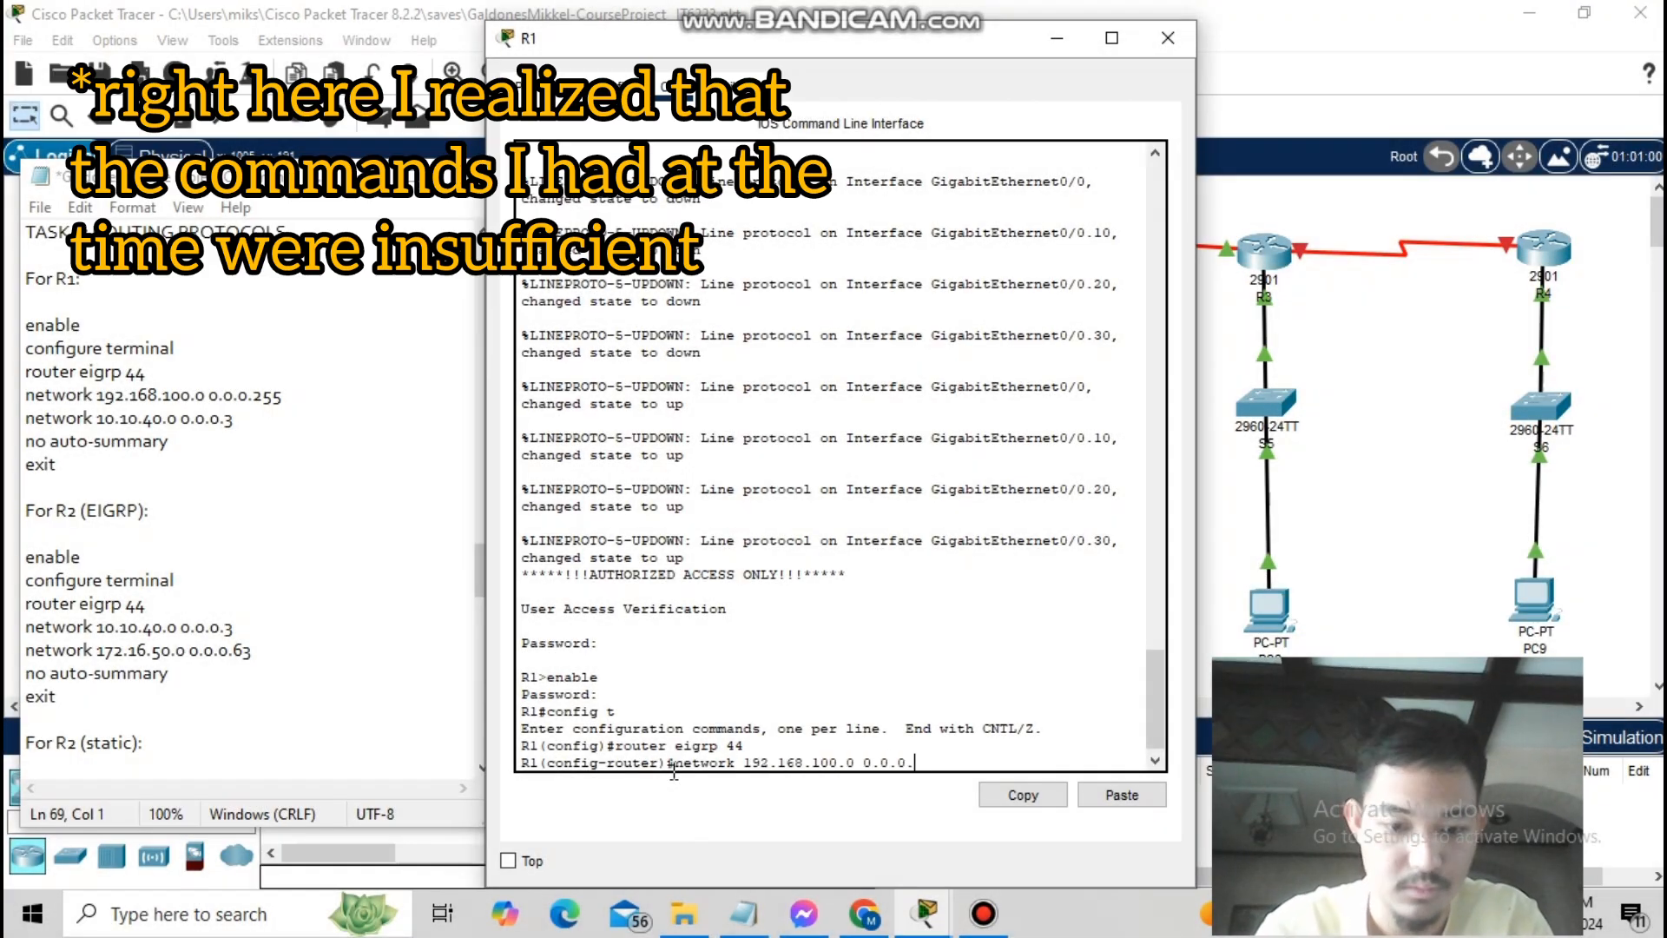
key("Return")
type("network 10.10.10.20")
key("BackSpace")
key("BackSpace")
key("BackSpace")
key("BackSpace")
key("BackSpace")
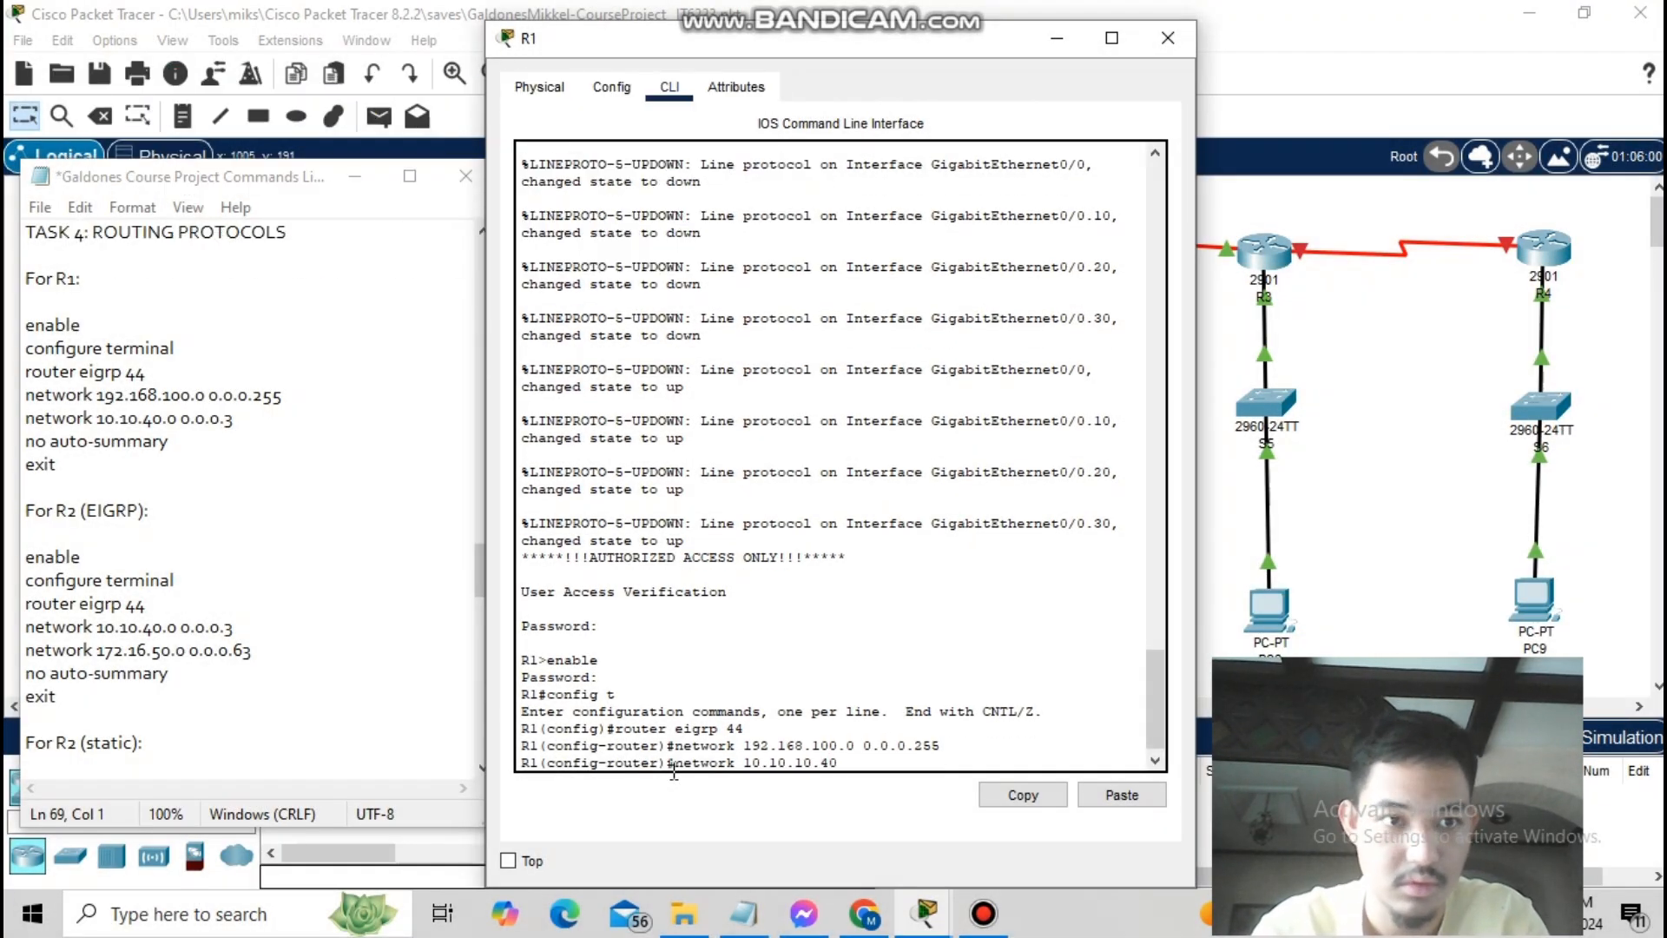
type("40.0 ")
type("0.")
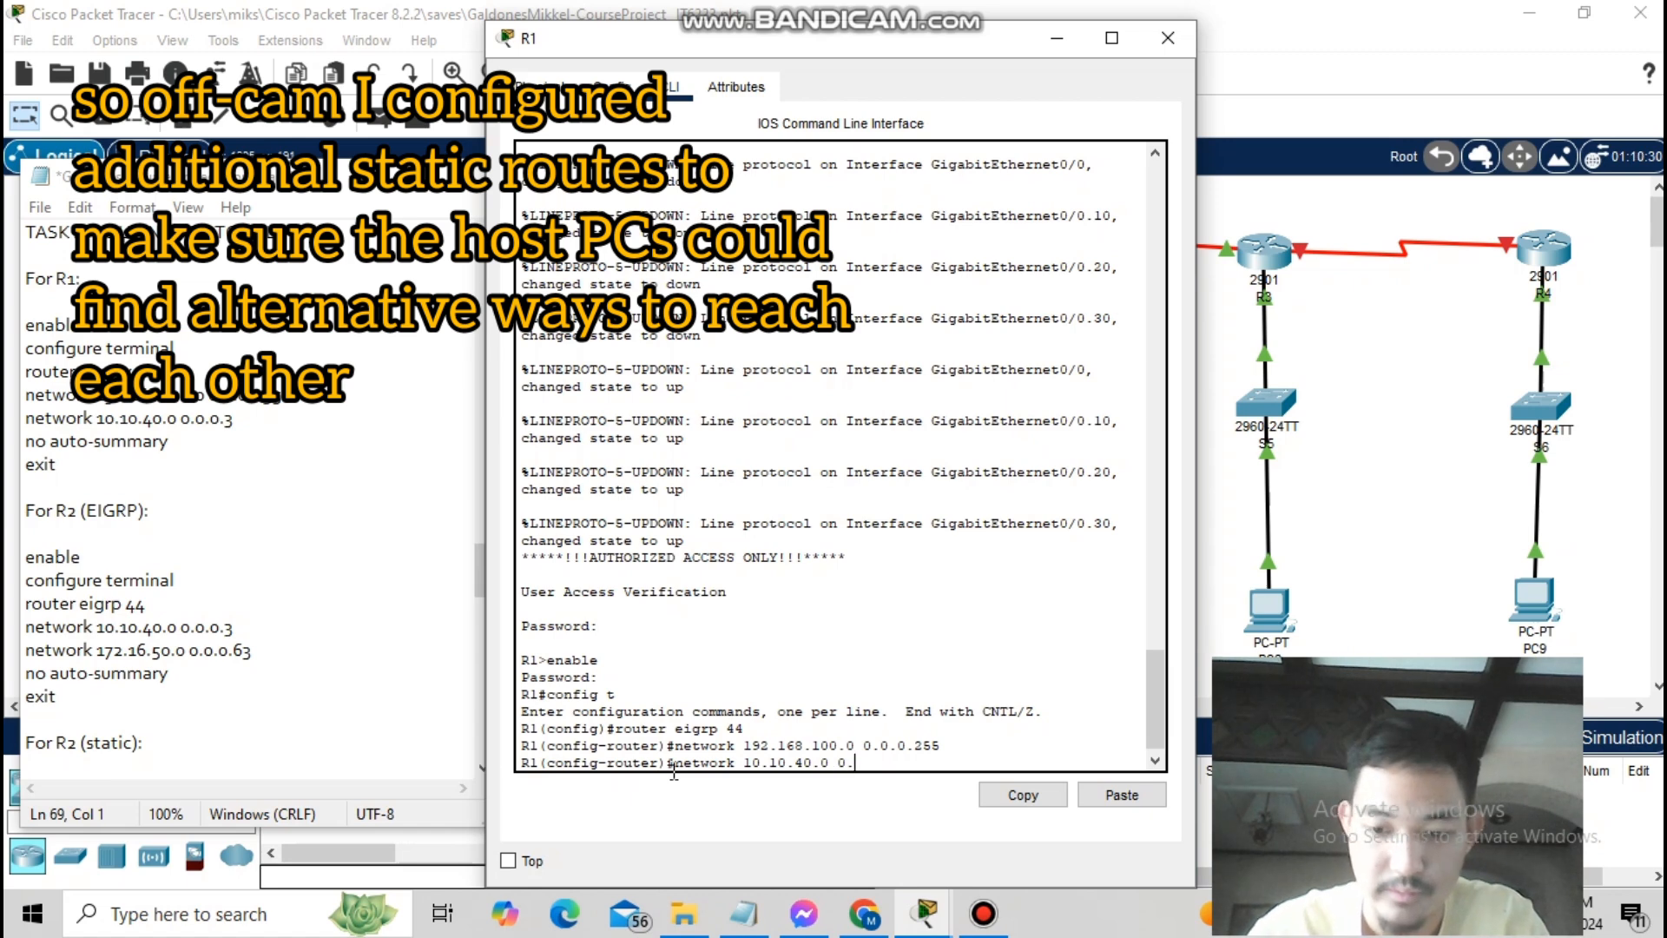
type("0.0.3")
key("Return")
type("no auto-summary")
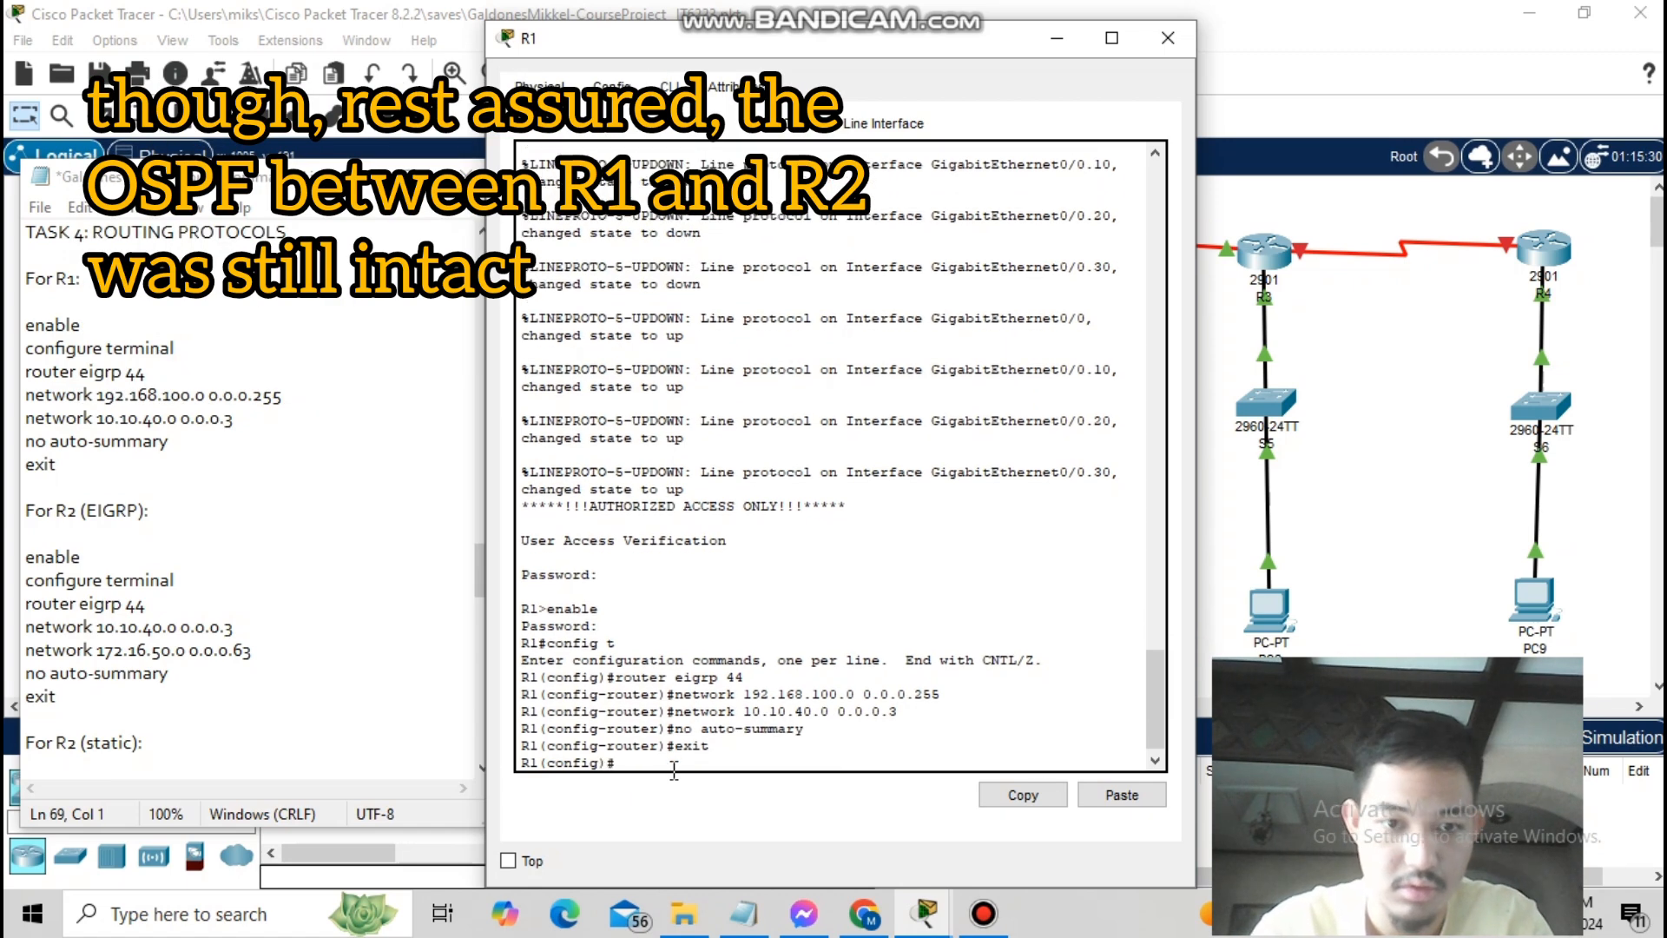
type("exit")
key("Return")
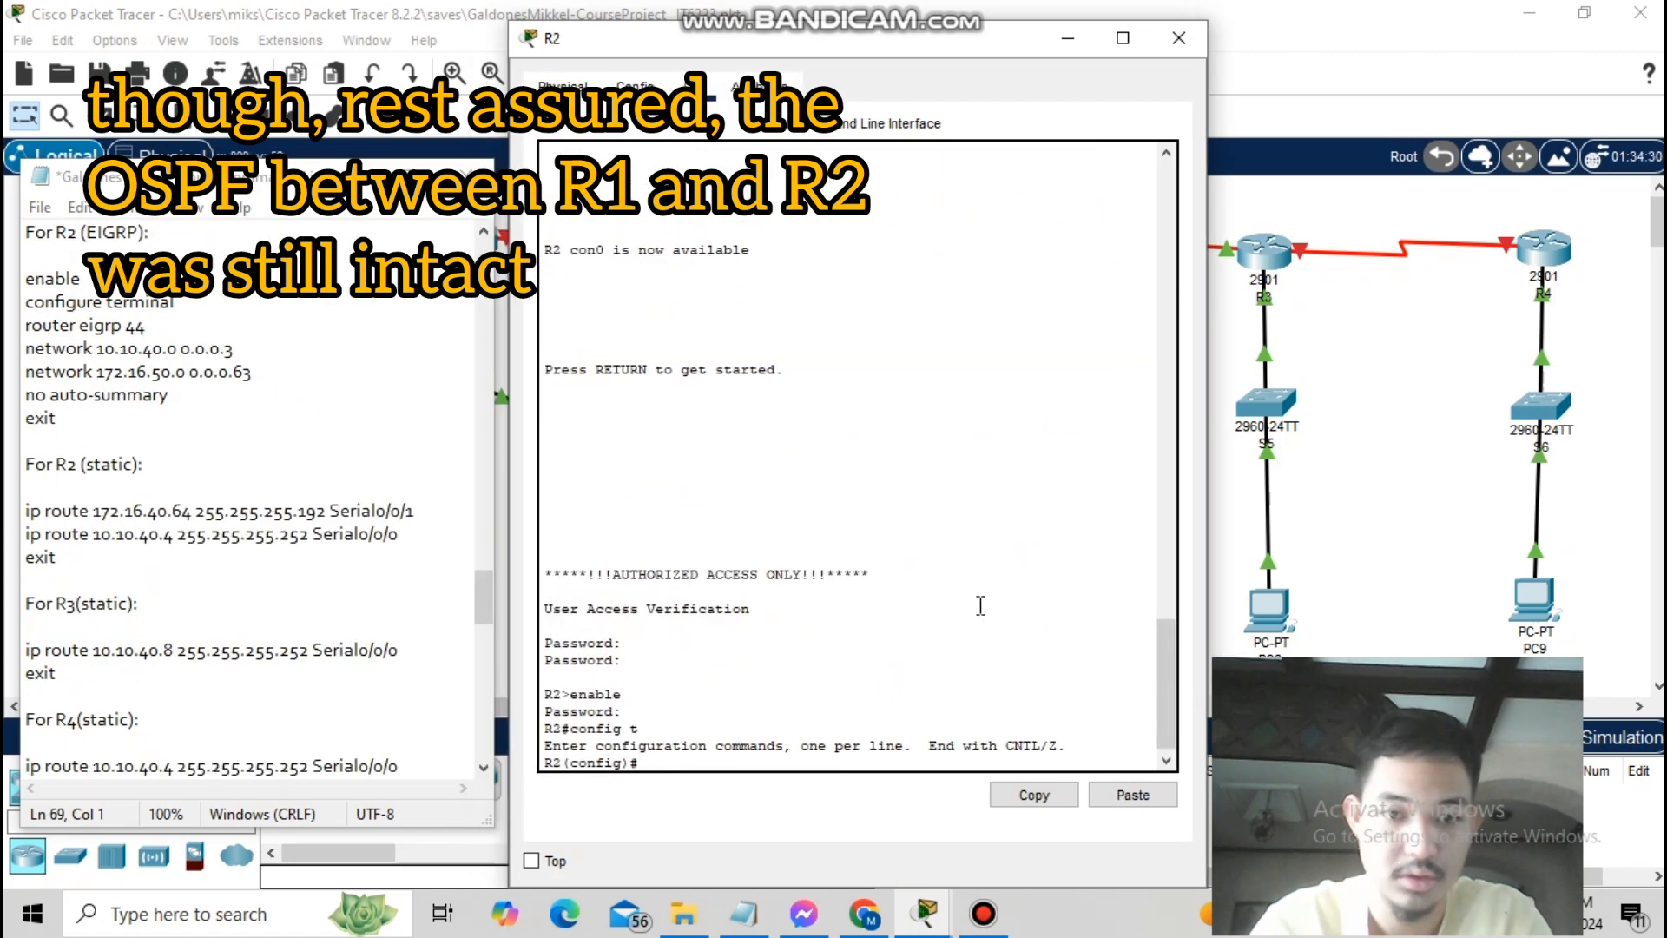
- On R2, run EIGRP 44 for 10.10.40.0 and 172.16.50.0 without auto-summary
type("router eigrp")
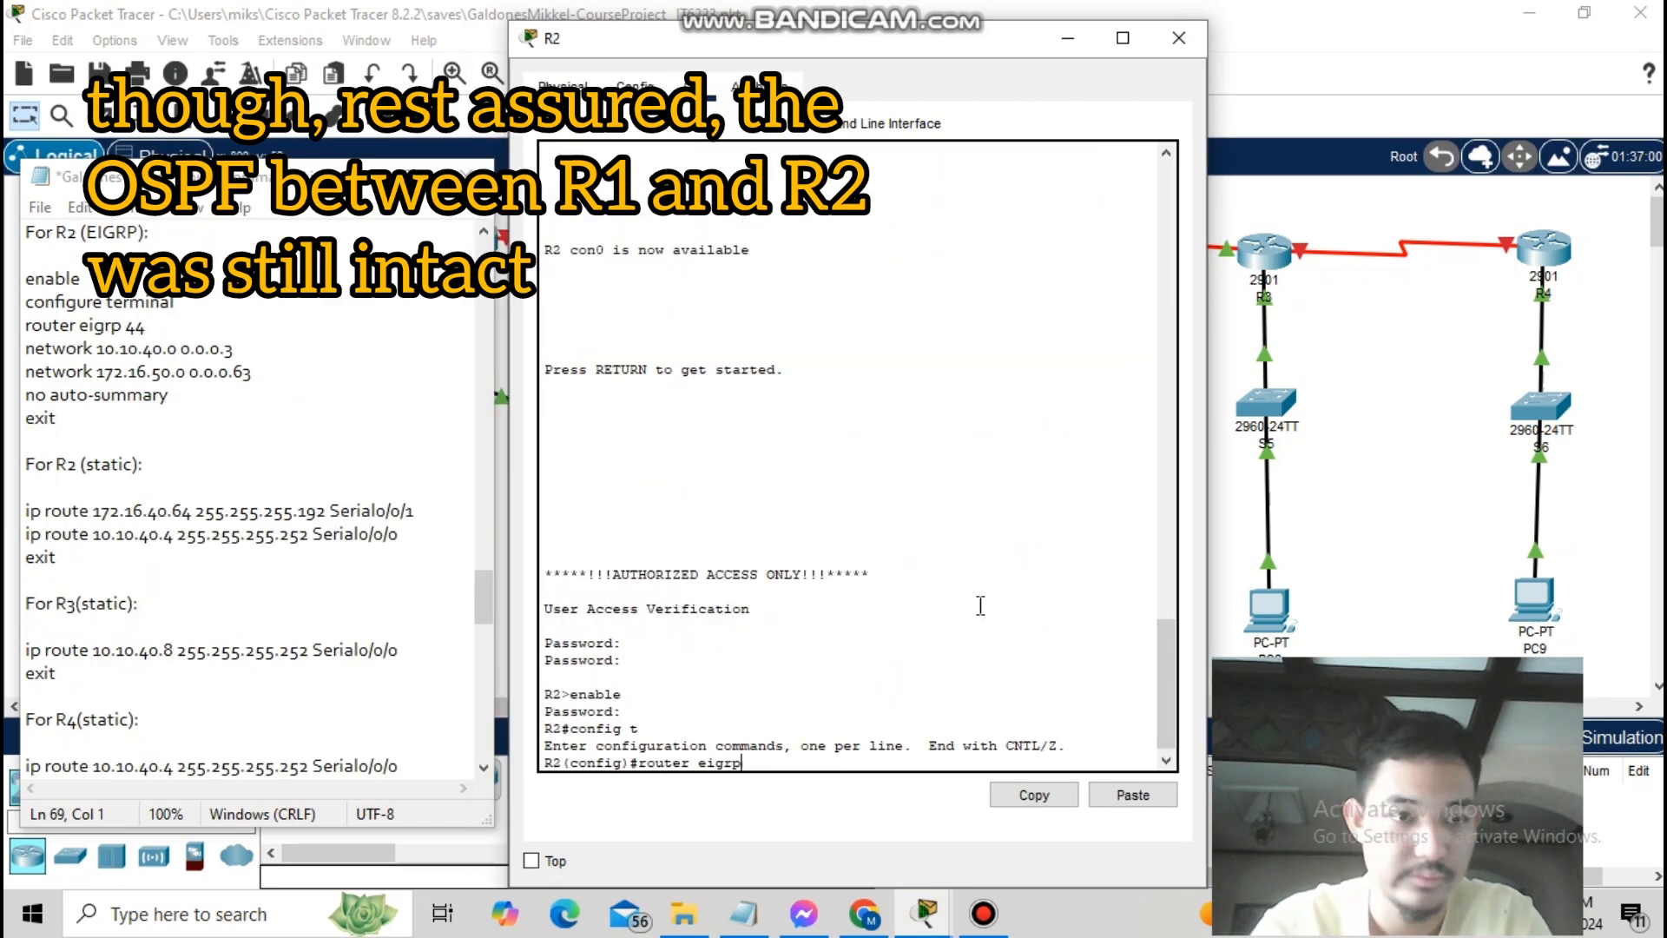
type("44")
key("Return")
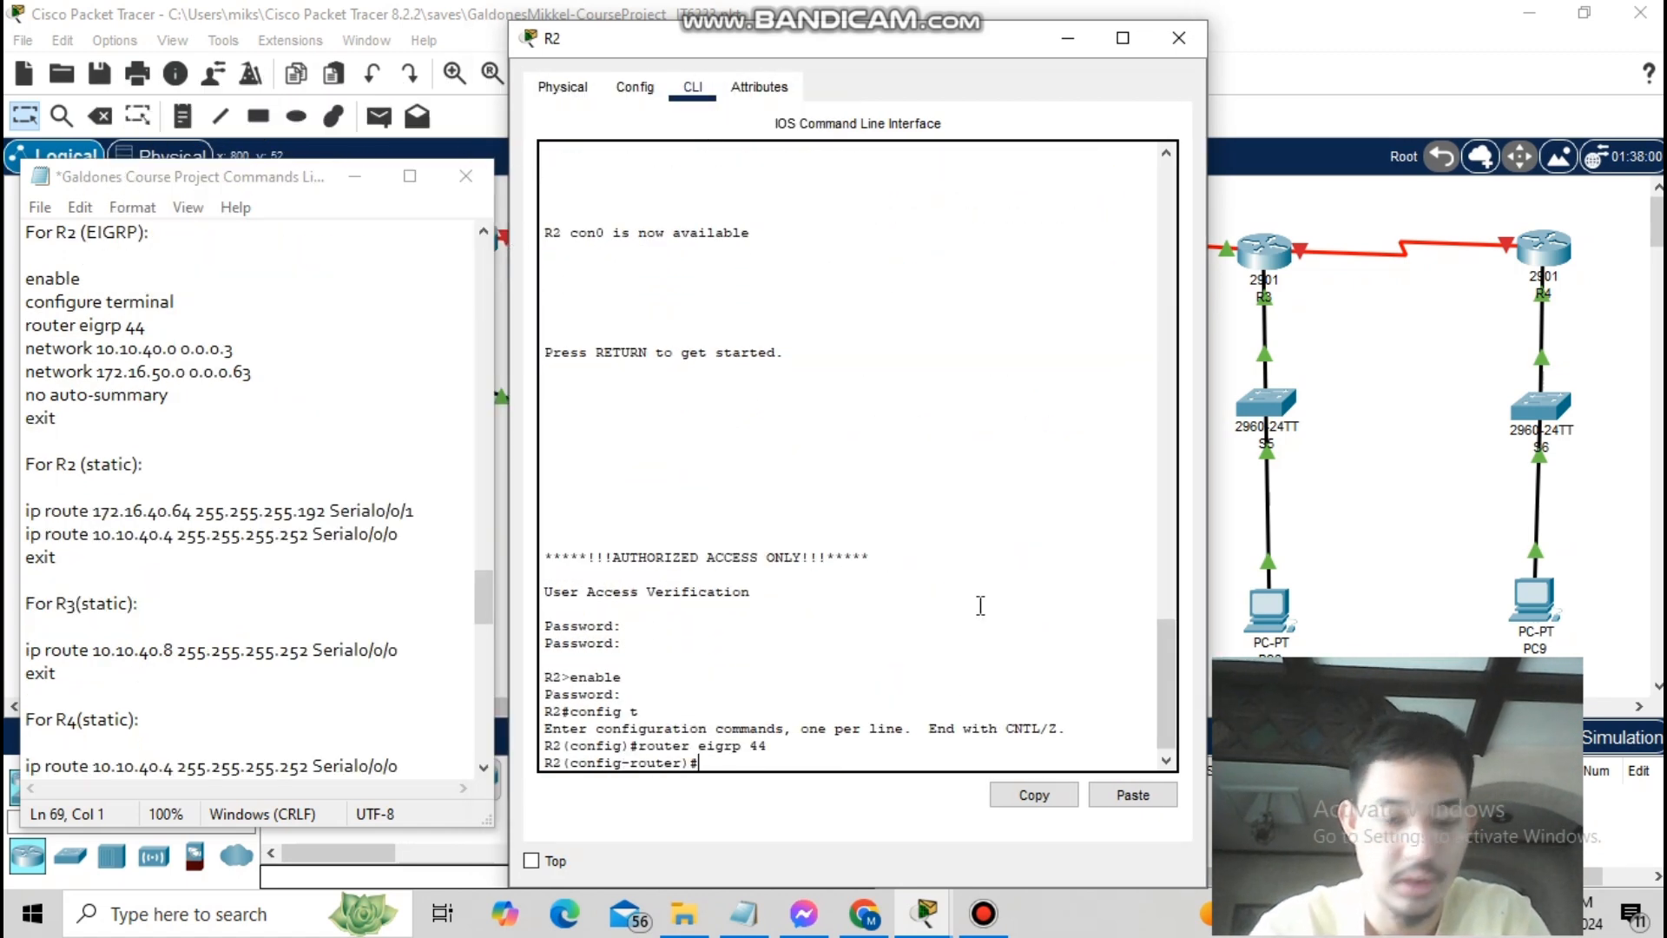
type("network 10.10.40.0 0.0.0.3")
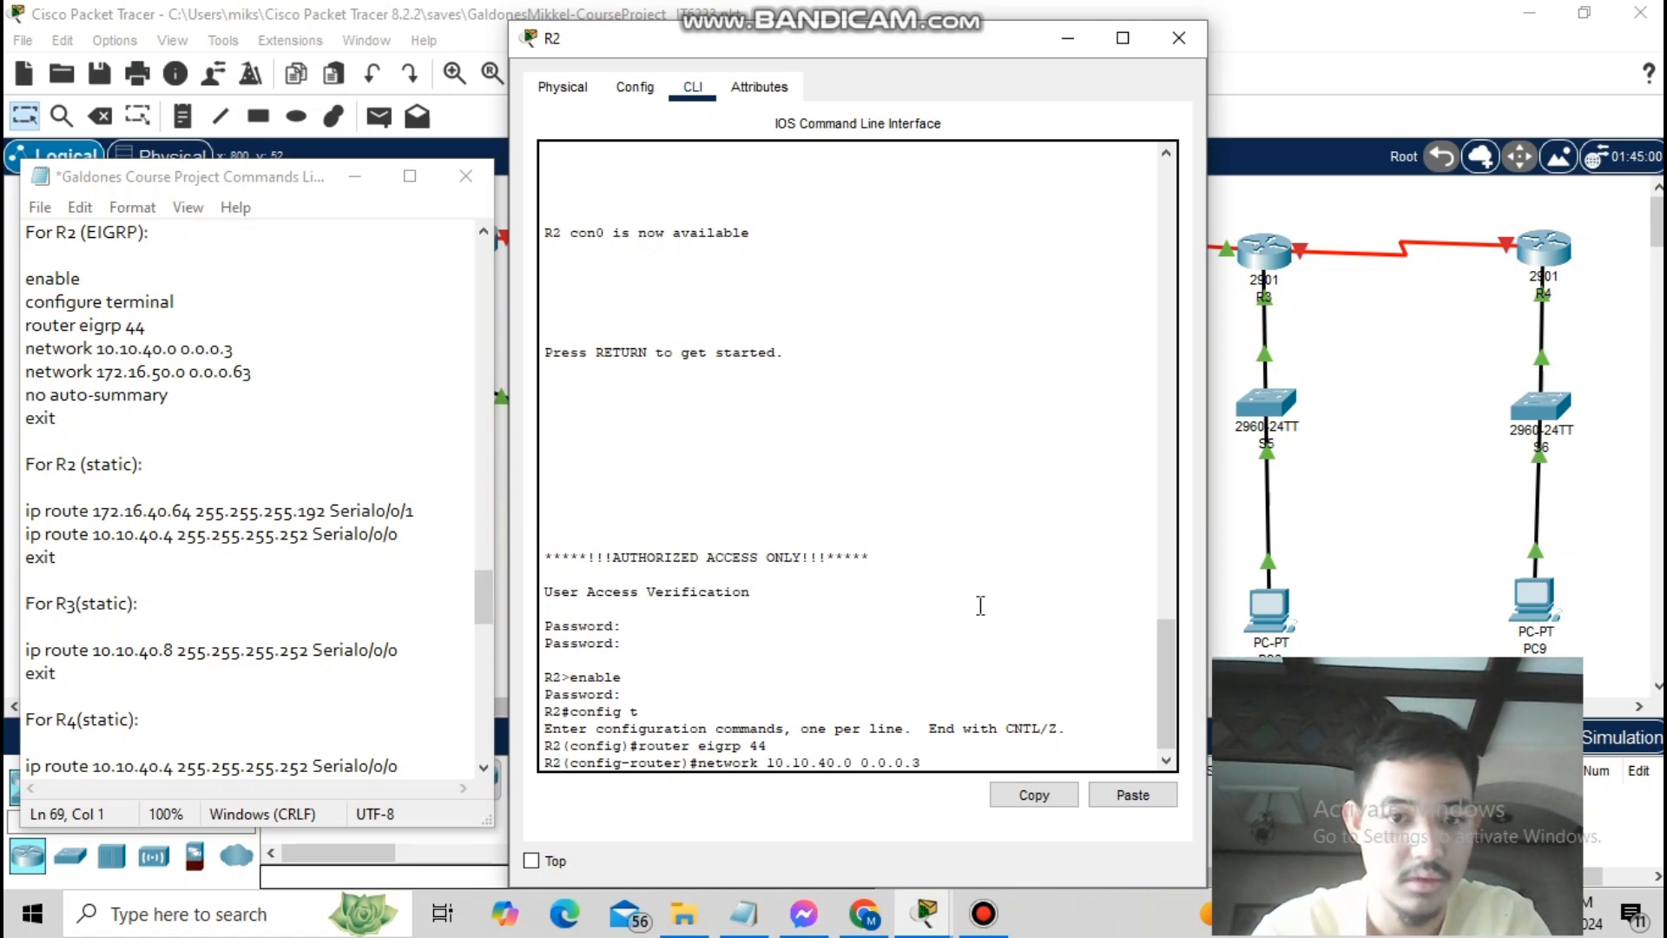
key("Return")
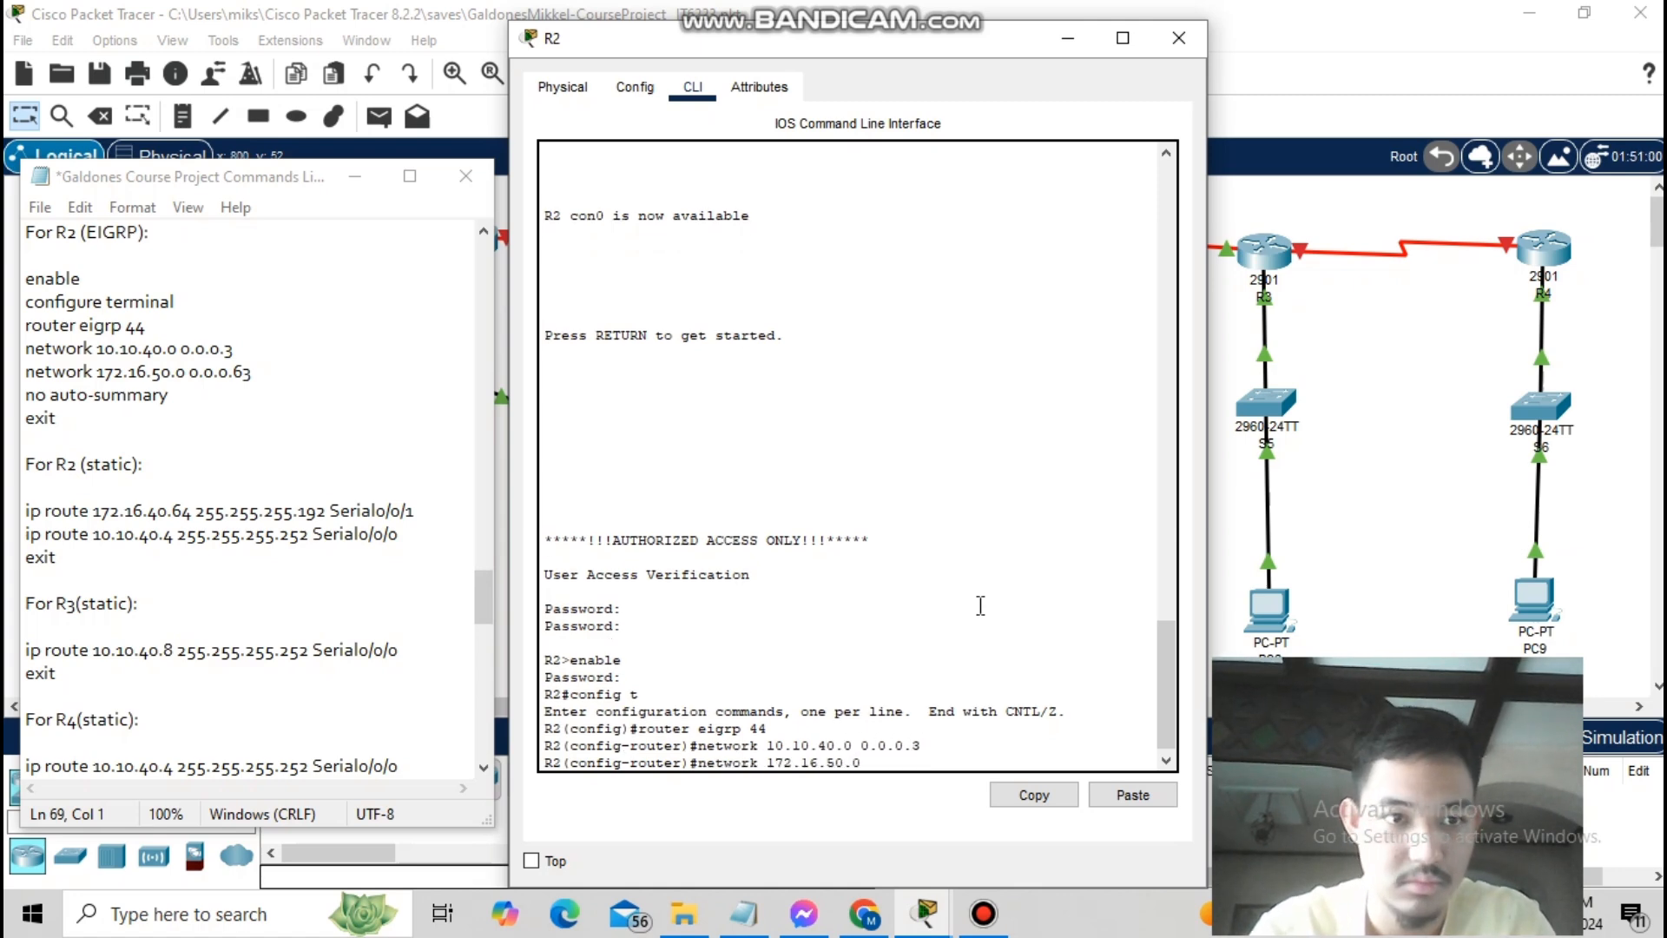
key("Return")
type("no auto-summary")
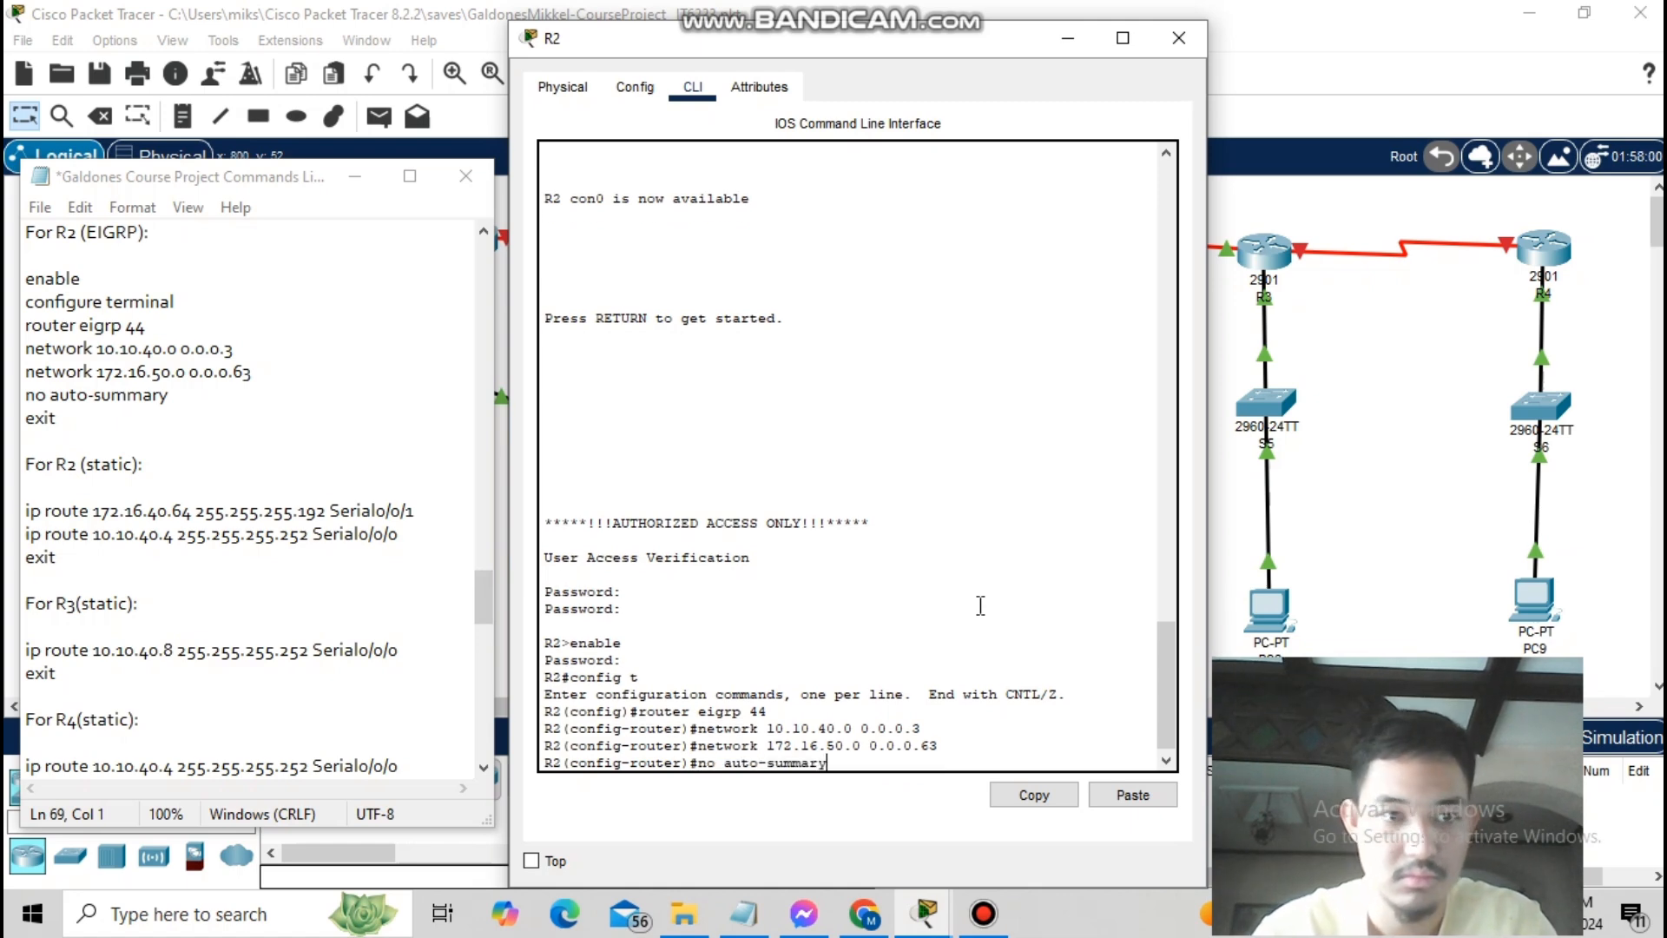
key("Return")
type("exit")
key("Return")
type("exit")
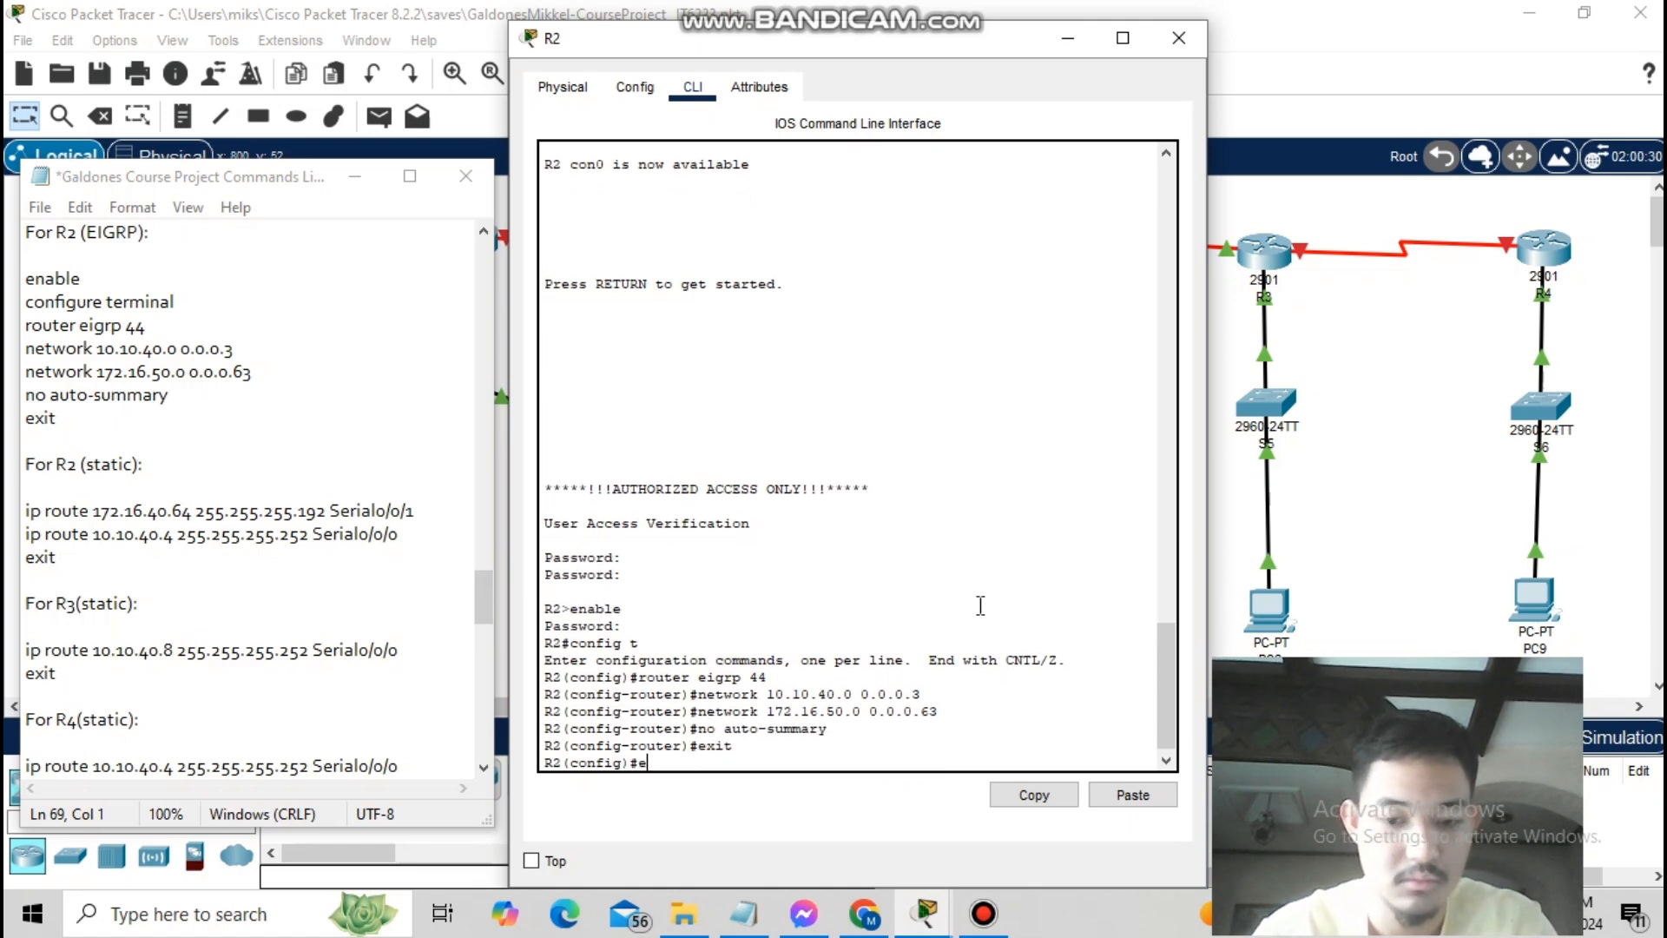
key("Return")
- On R2, add static routes to 172.16.40.64/26 via serial 0/0/1 and 10.10.40.4/30 via serial 0/0/0
type("fig t")
key("Return")
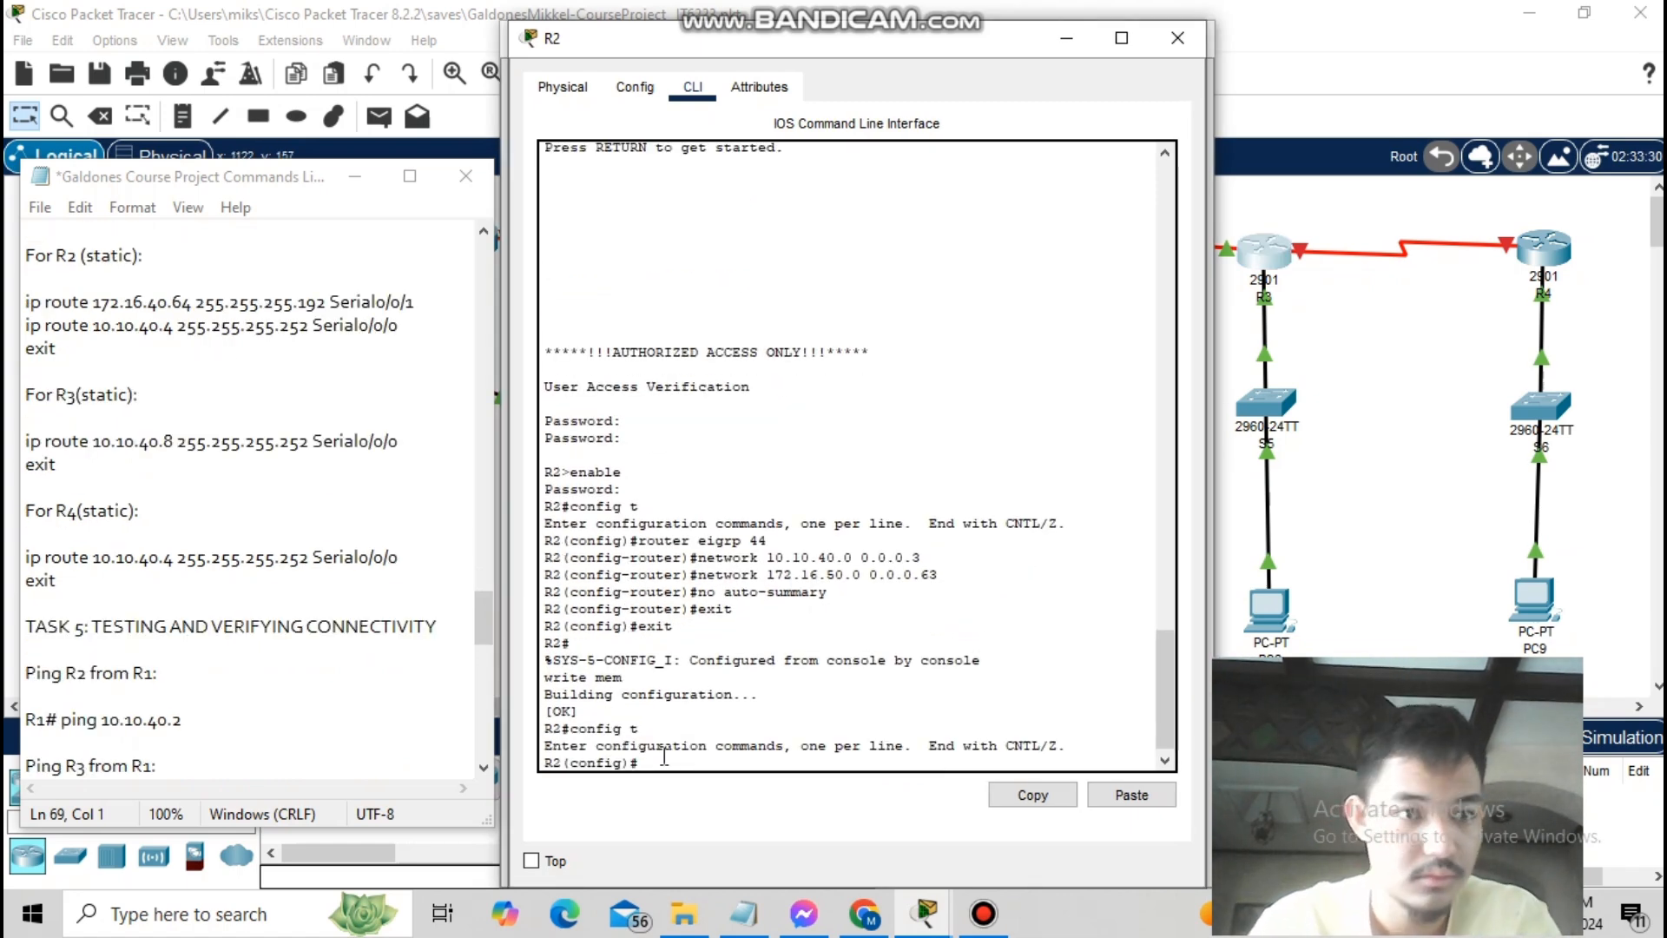
type("ip route 172.16.40.64")
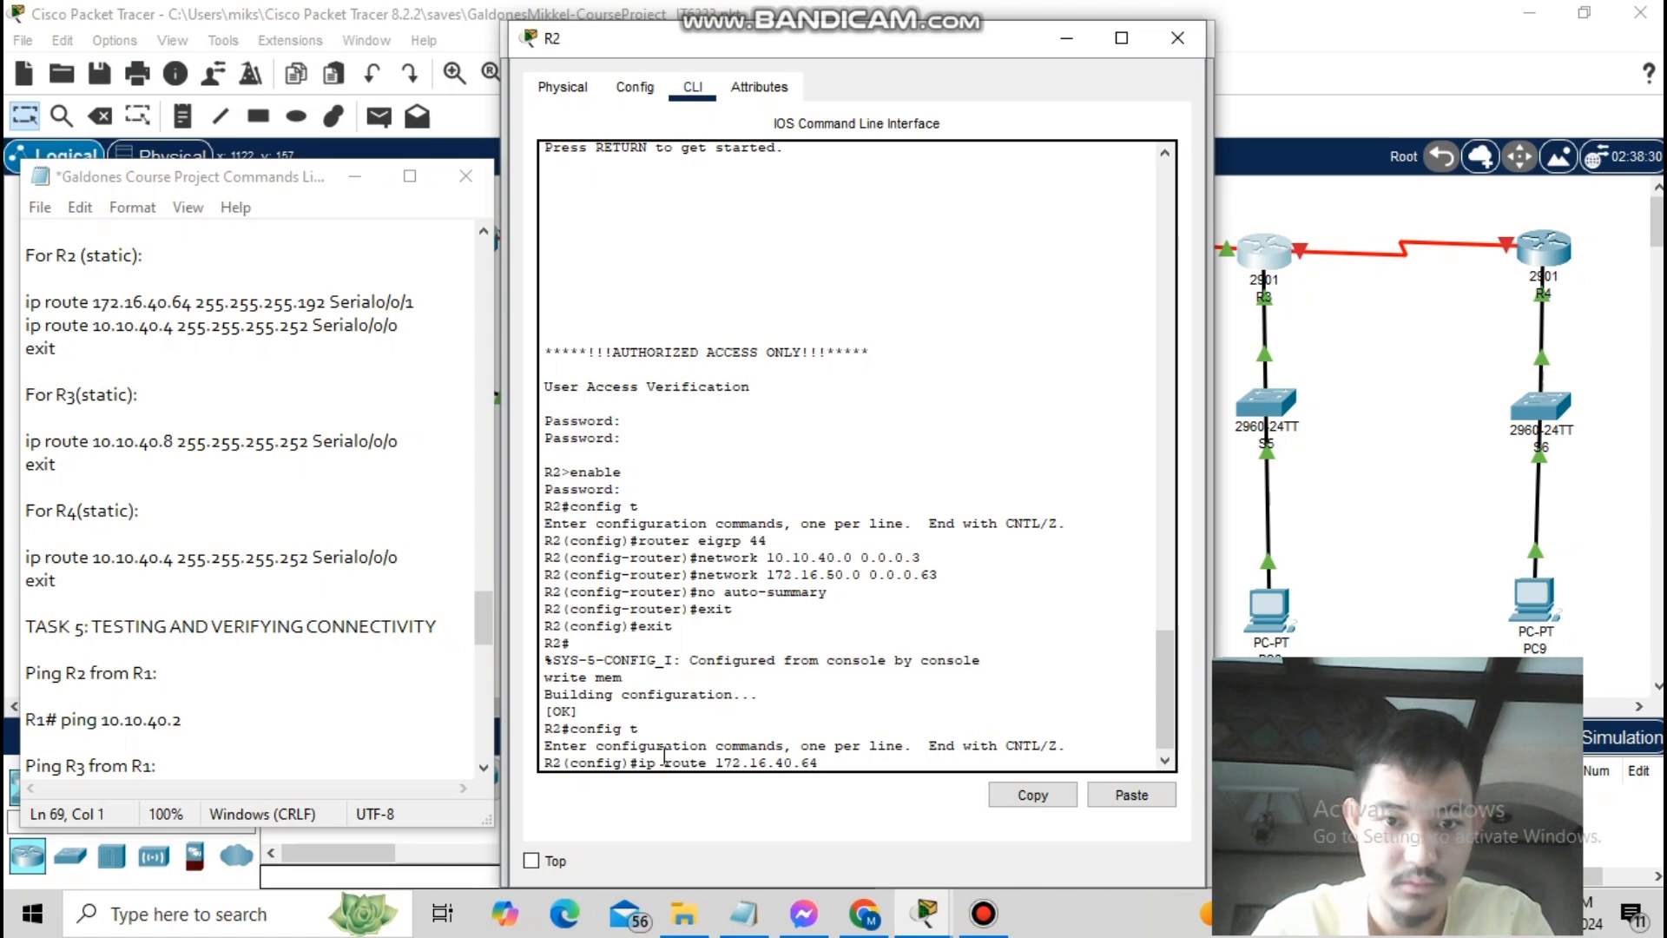
type(" 255.255.255.19")
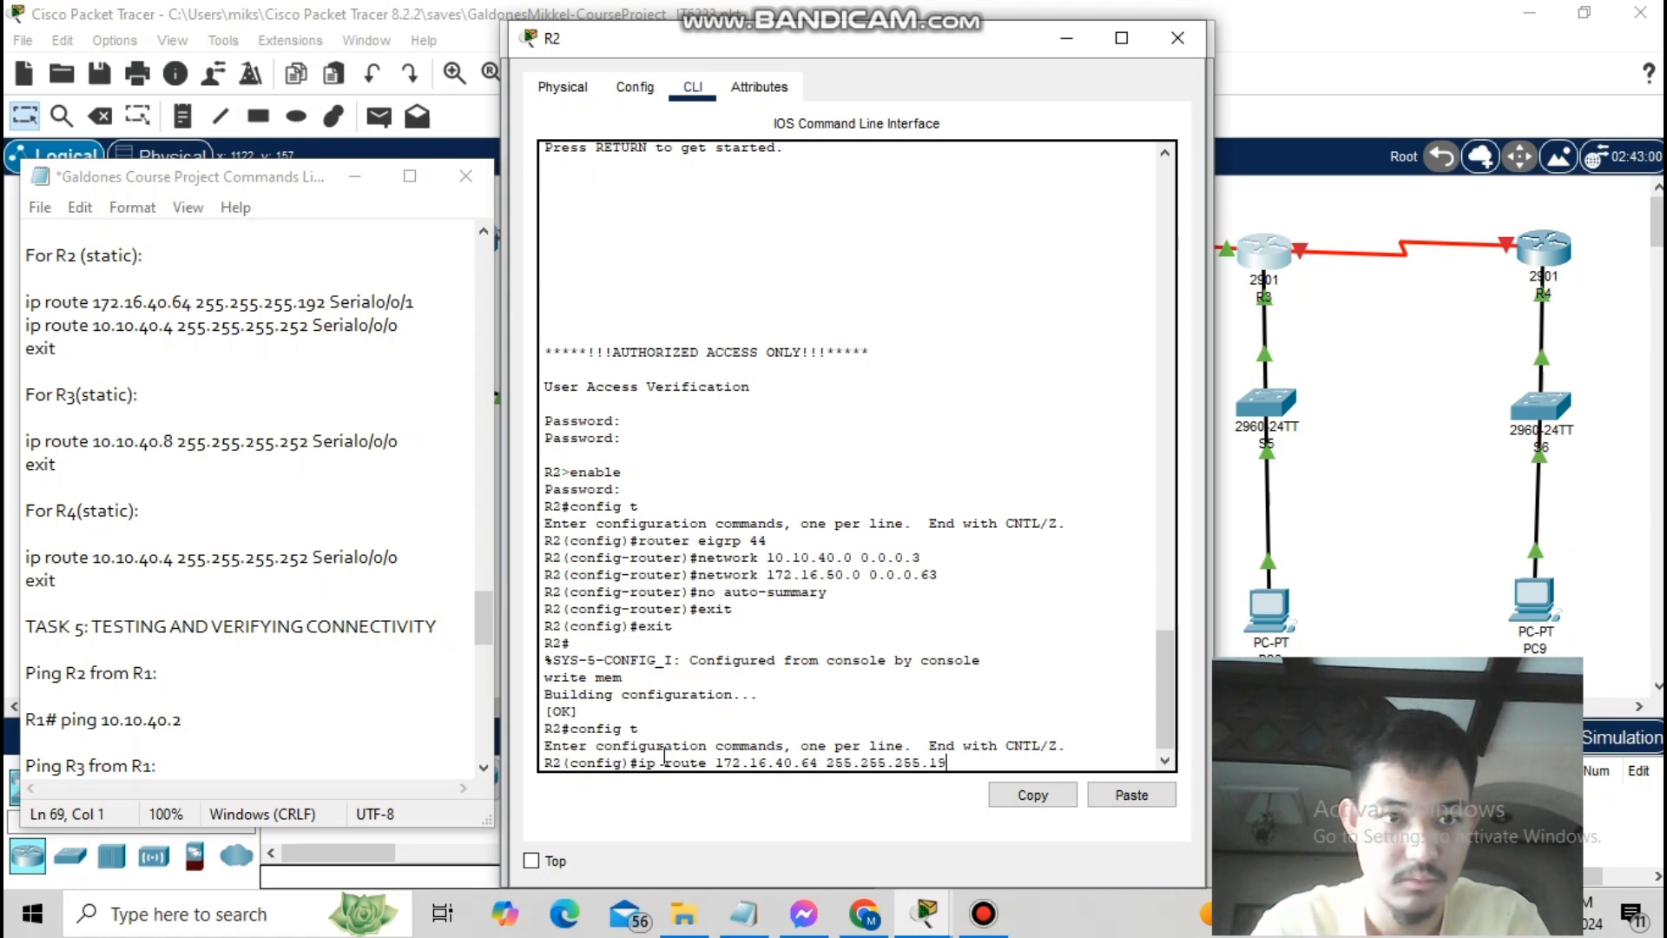
type("2 serial 0/0/1")
key("Return")
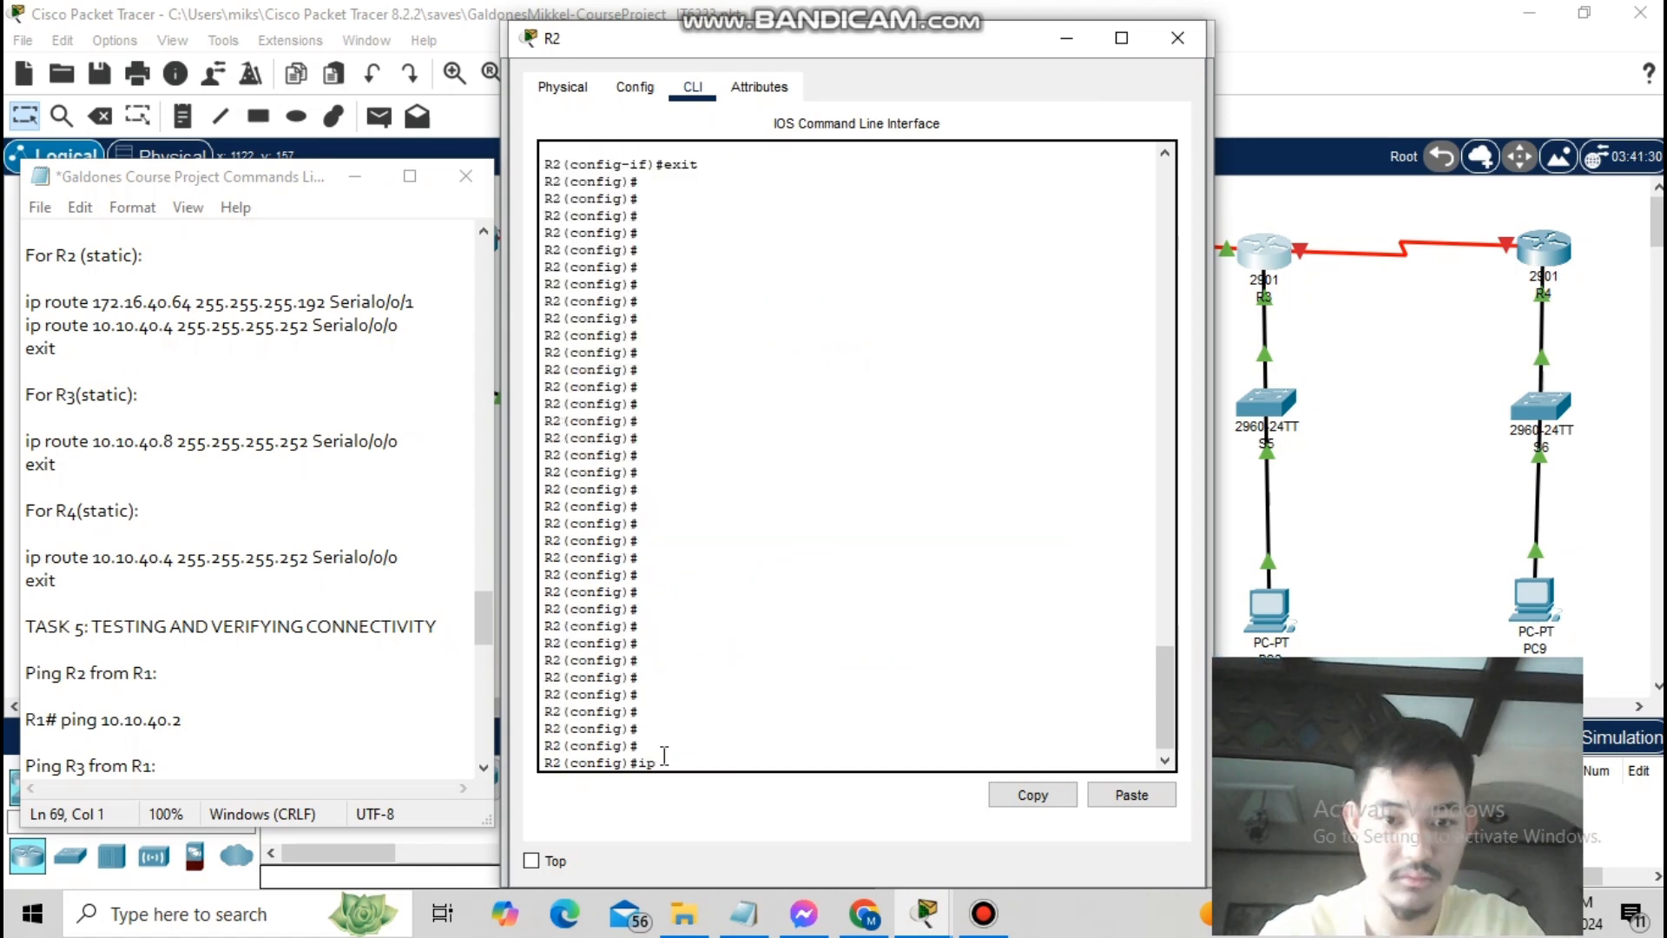
type("route 10.10.")
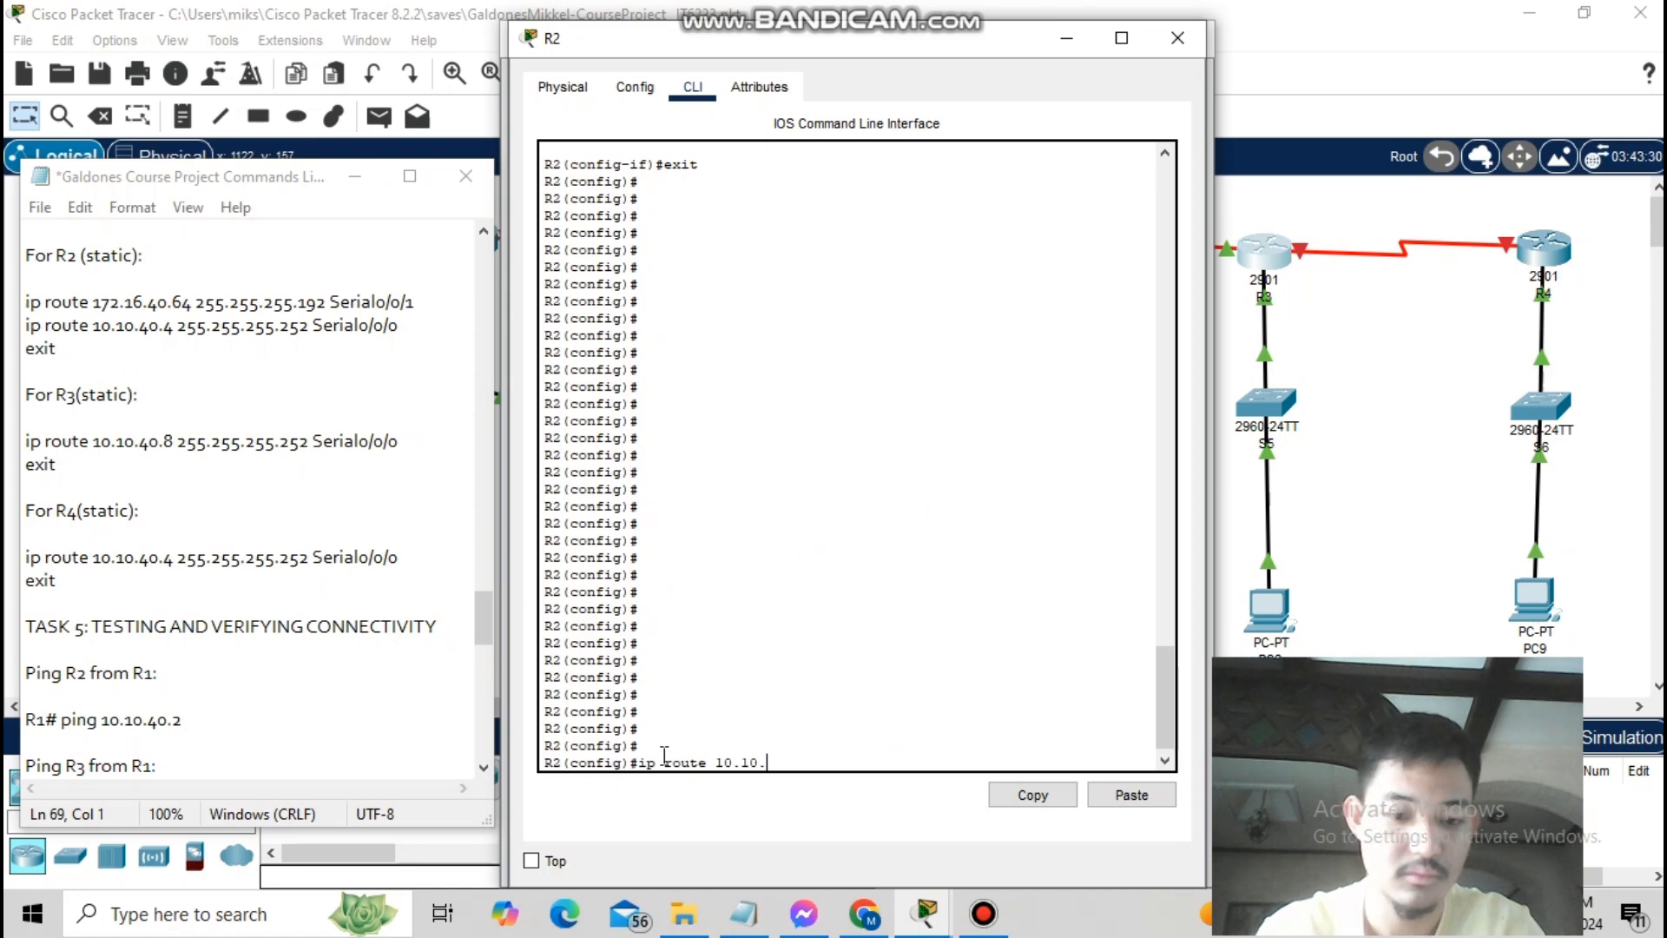
type("40.4 255.255.255.252 serial 0/0/0")
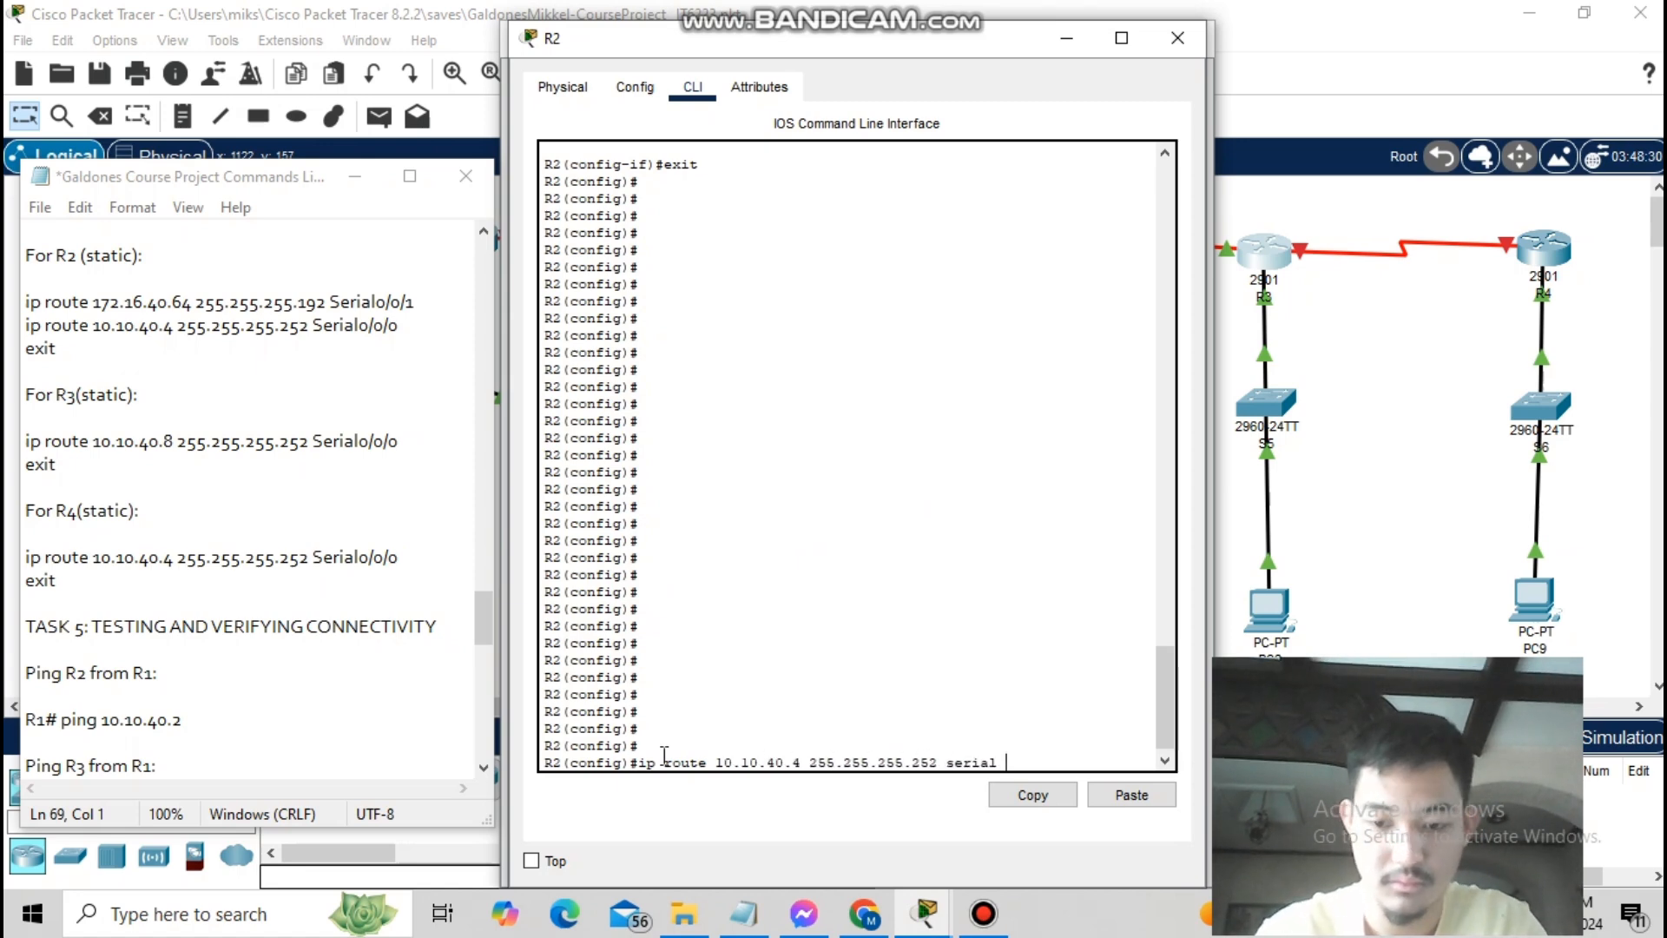
key("Return")
type("exit")
key("Return")
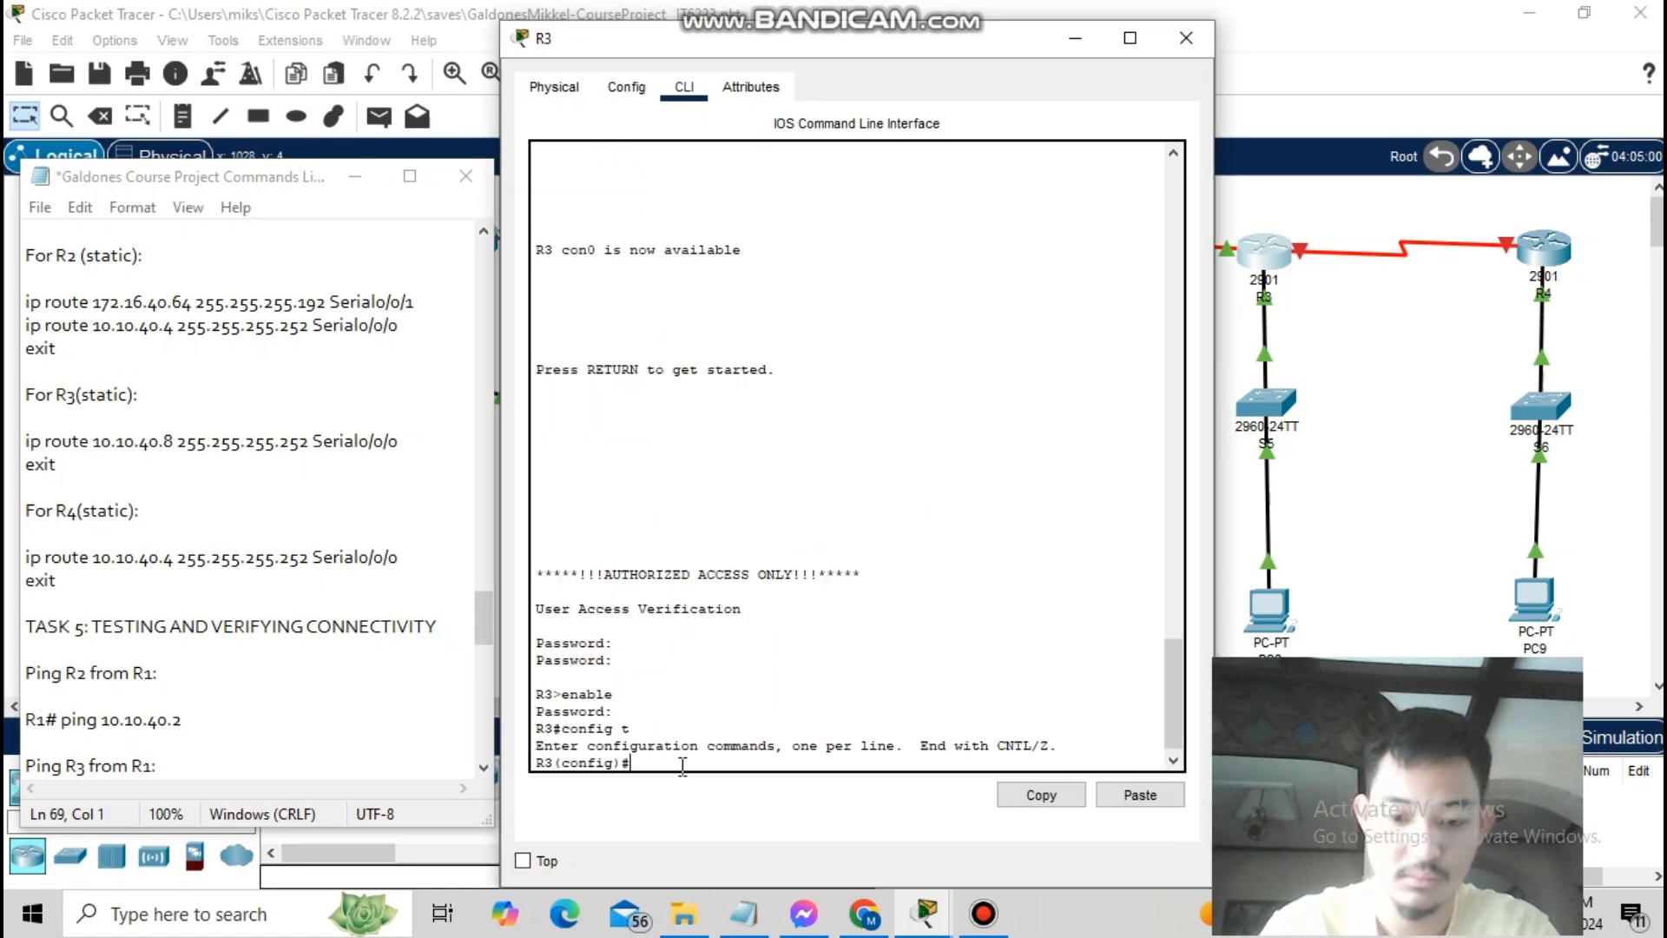
- On R3, add a static route to 10.10.40.8/30 via serial 0/0/0 and save it with wr
type("ip route 10.10")
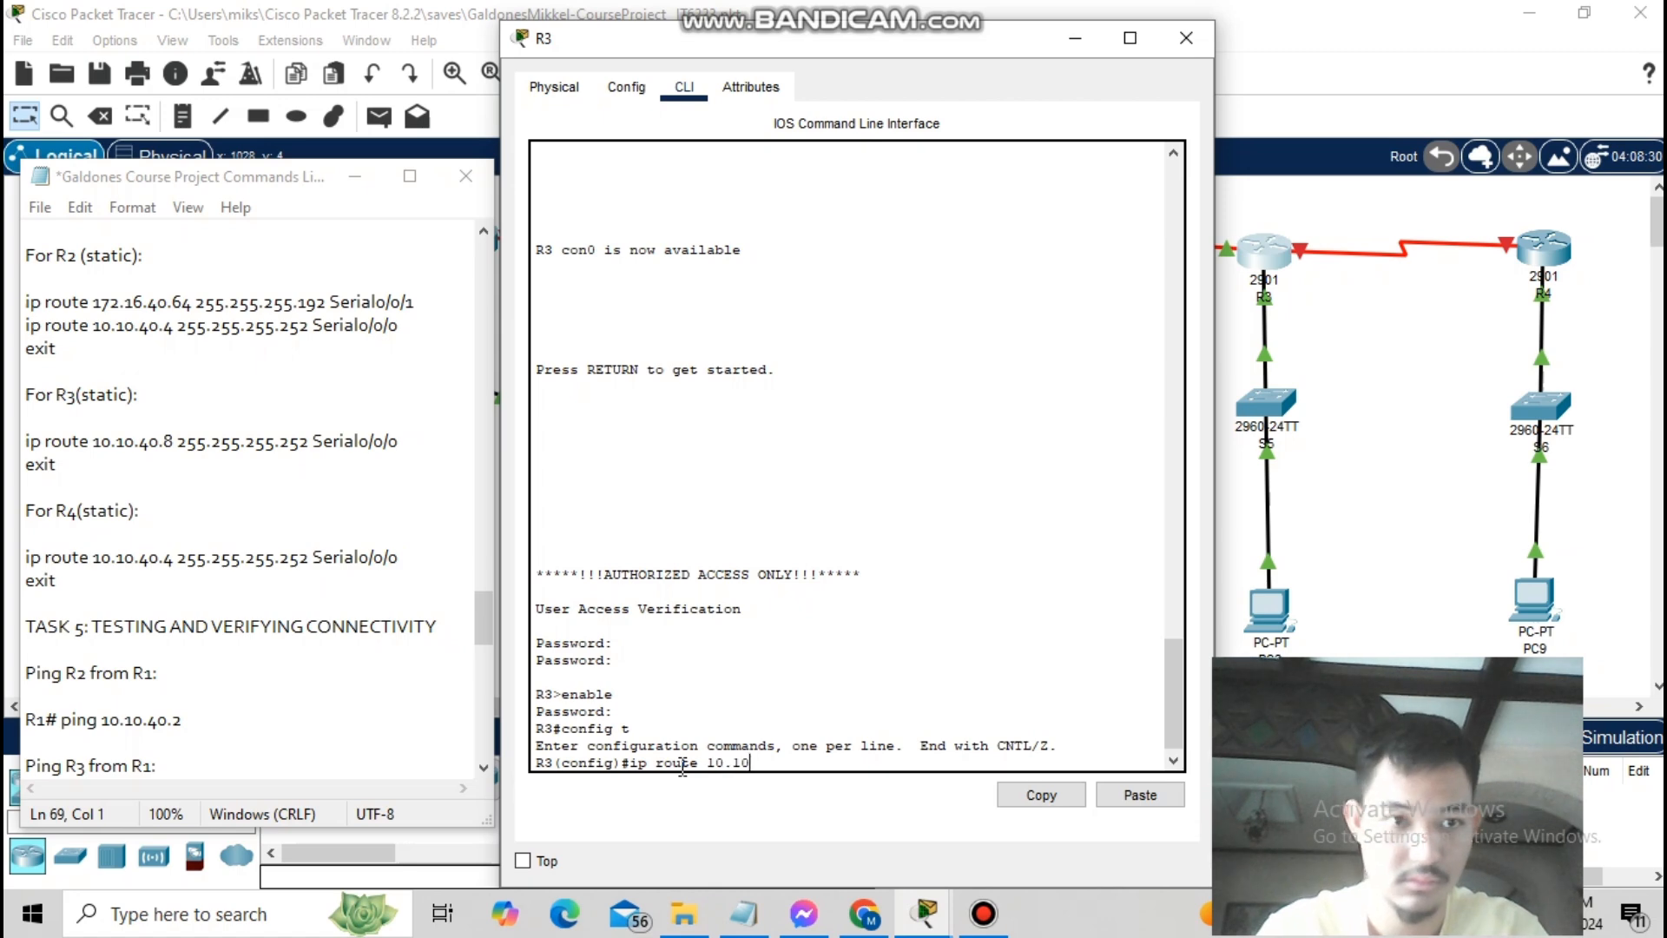
type(".40.8 255.255.255.252 seril")
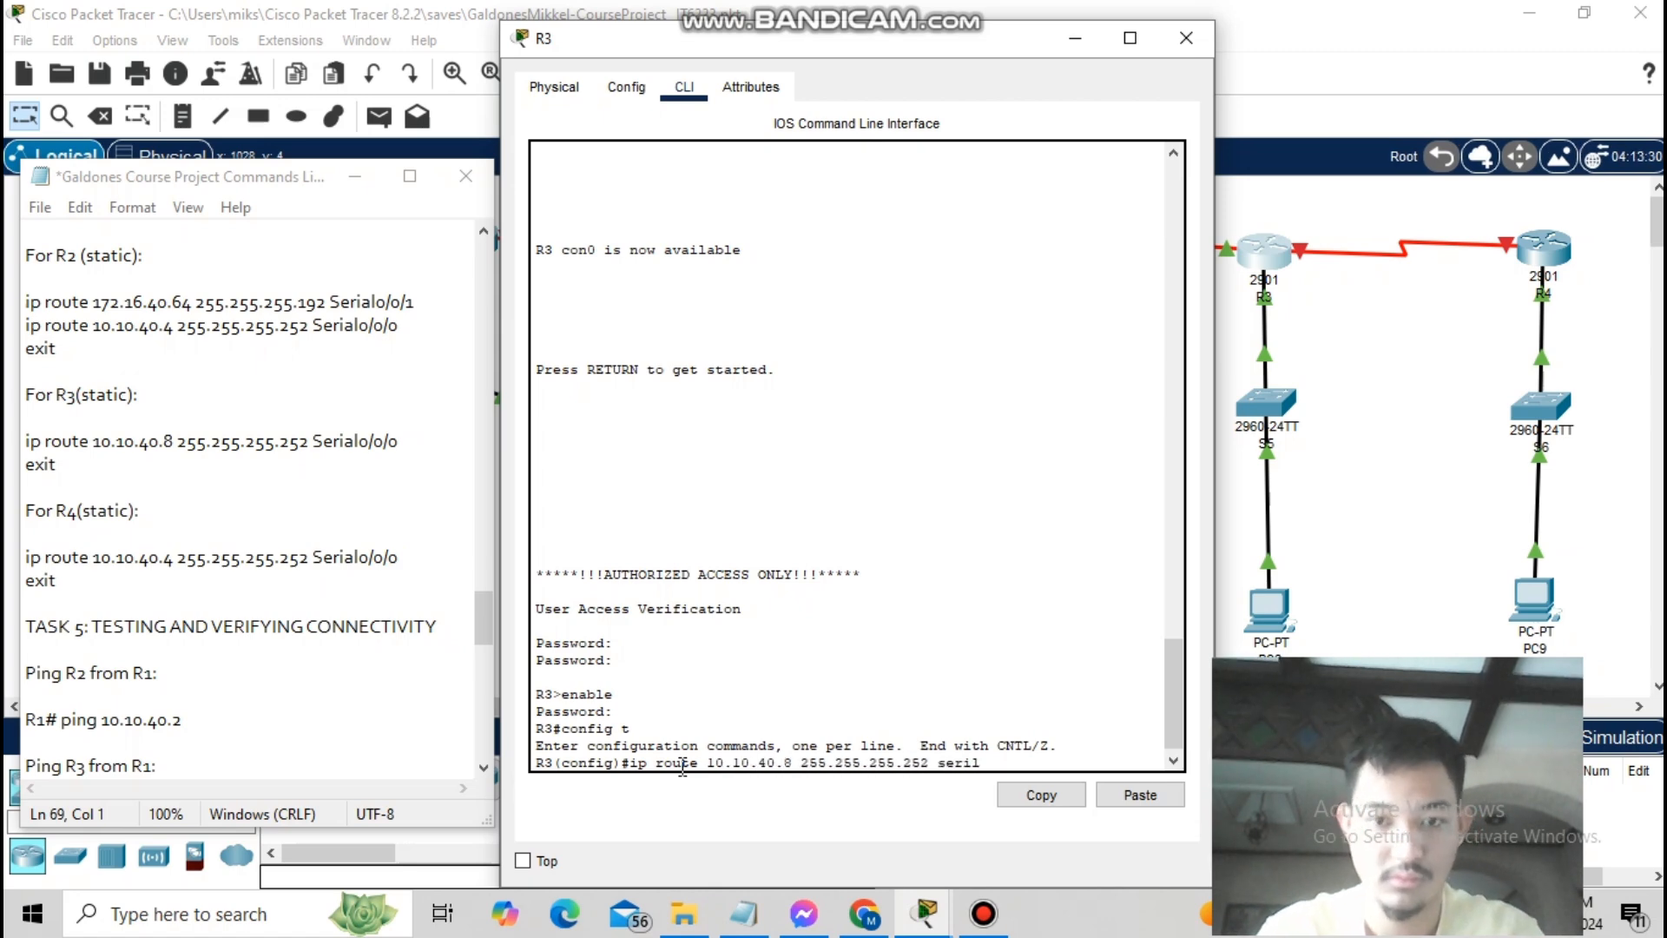
key("BackSpace")
type("al 0/0/0")
key("Return")
type("exit")
key("Return")
type("w")
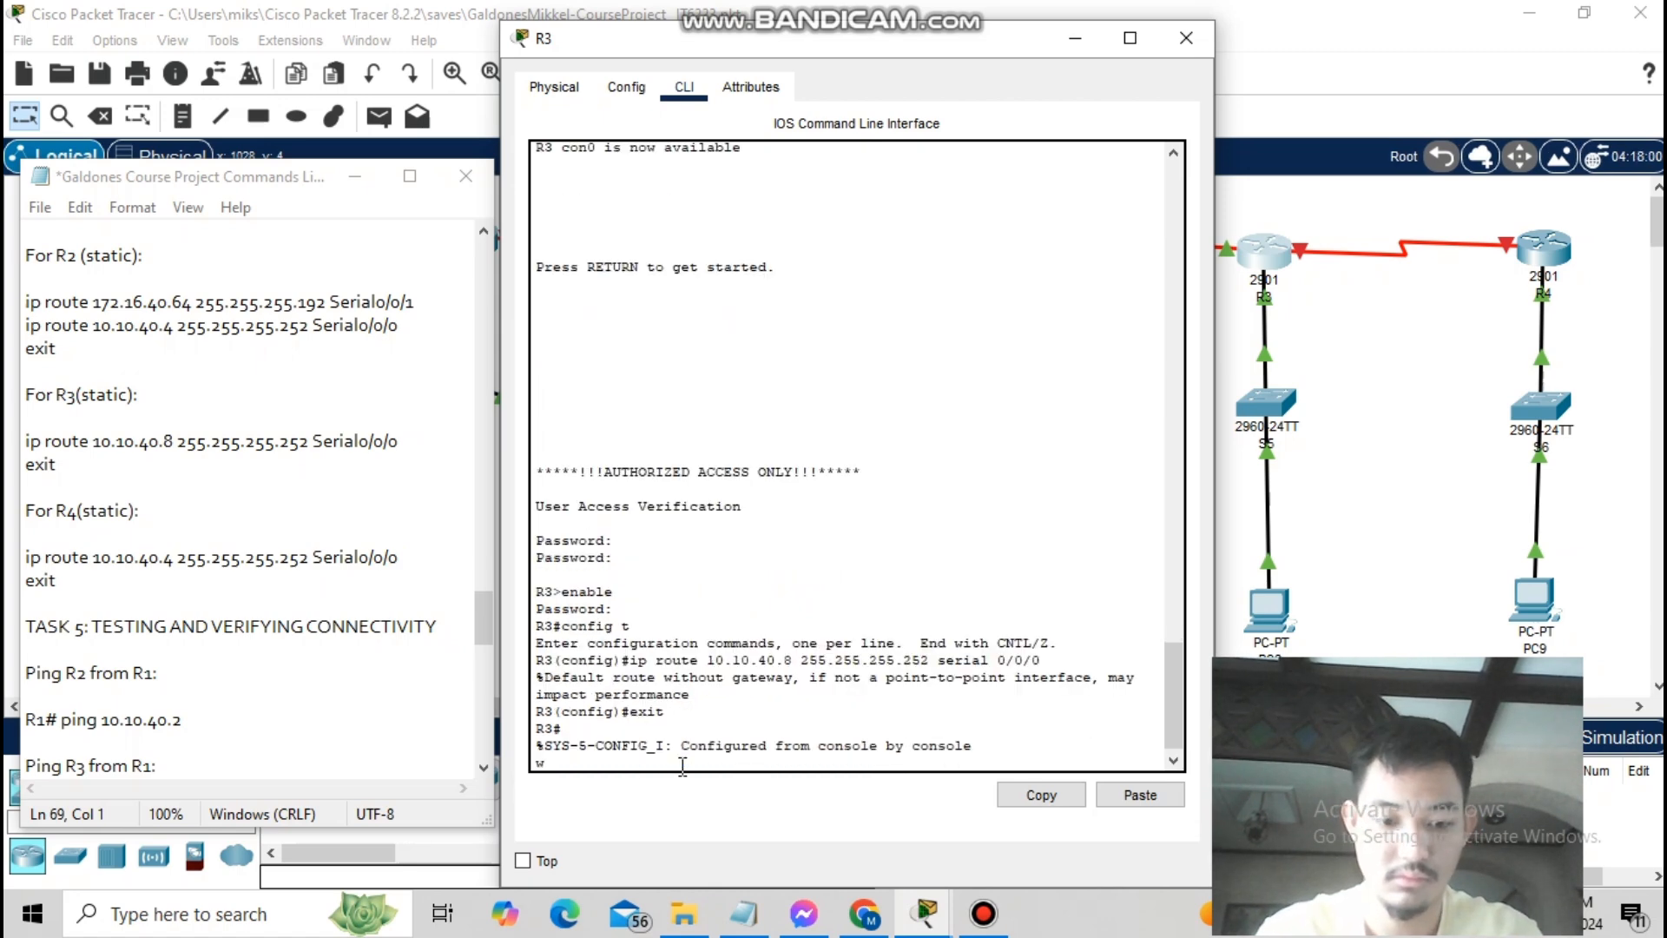
type("r")
key("Return")
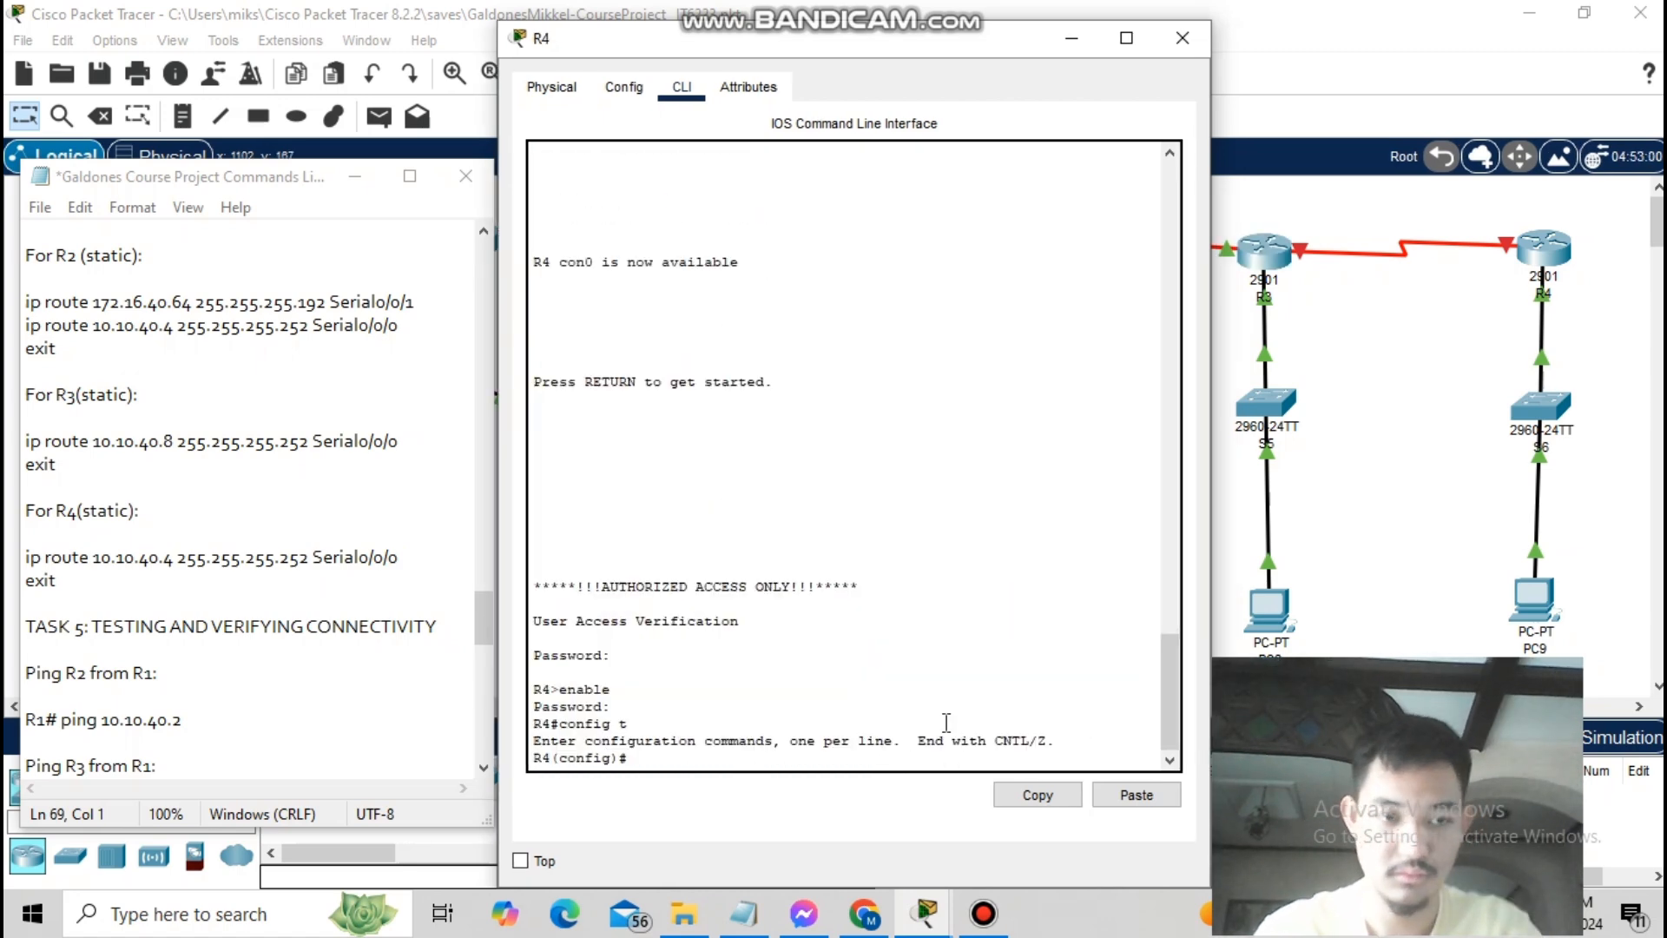
- On R4, add a static route to 10.10.40.4/30 via serial 0/0/0
type("ip route 20")
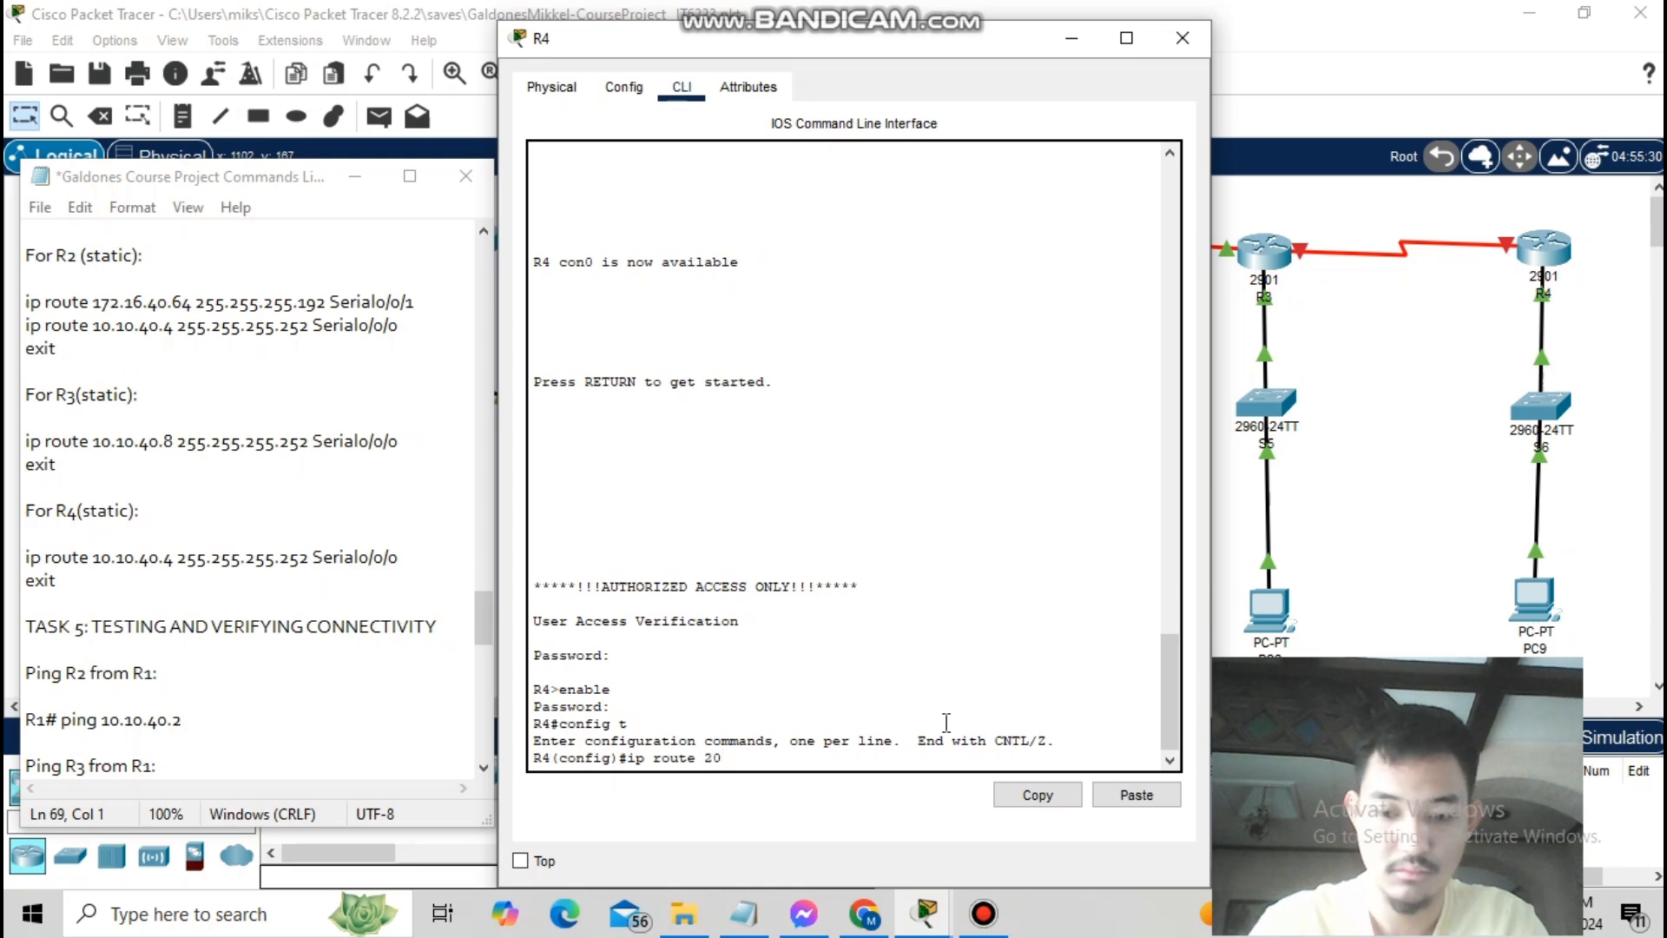
key("BackSpace")
key("BackSpace")
type("10.10.40.4 255.255.25")
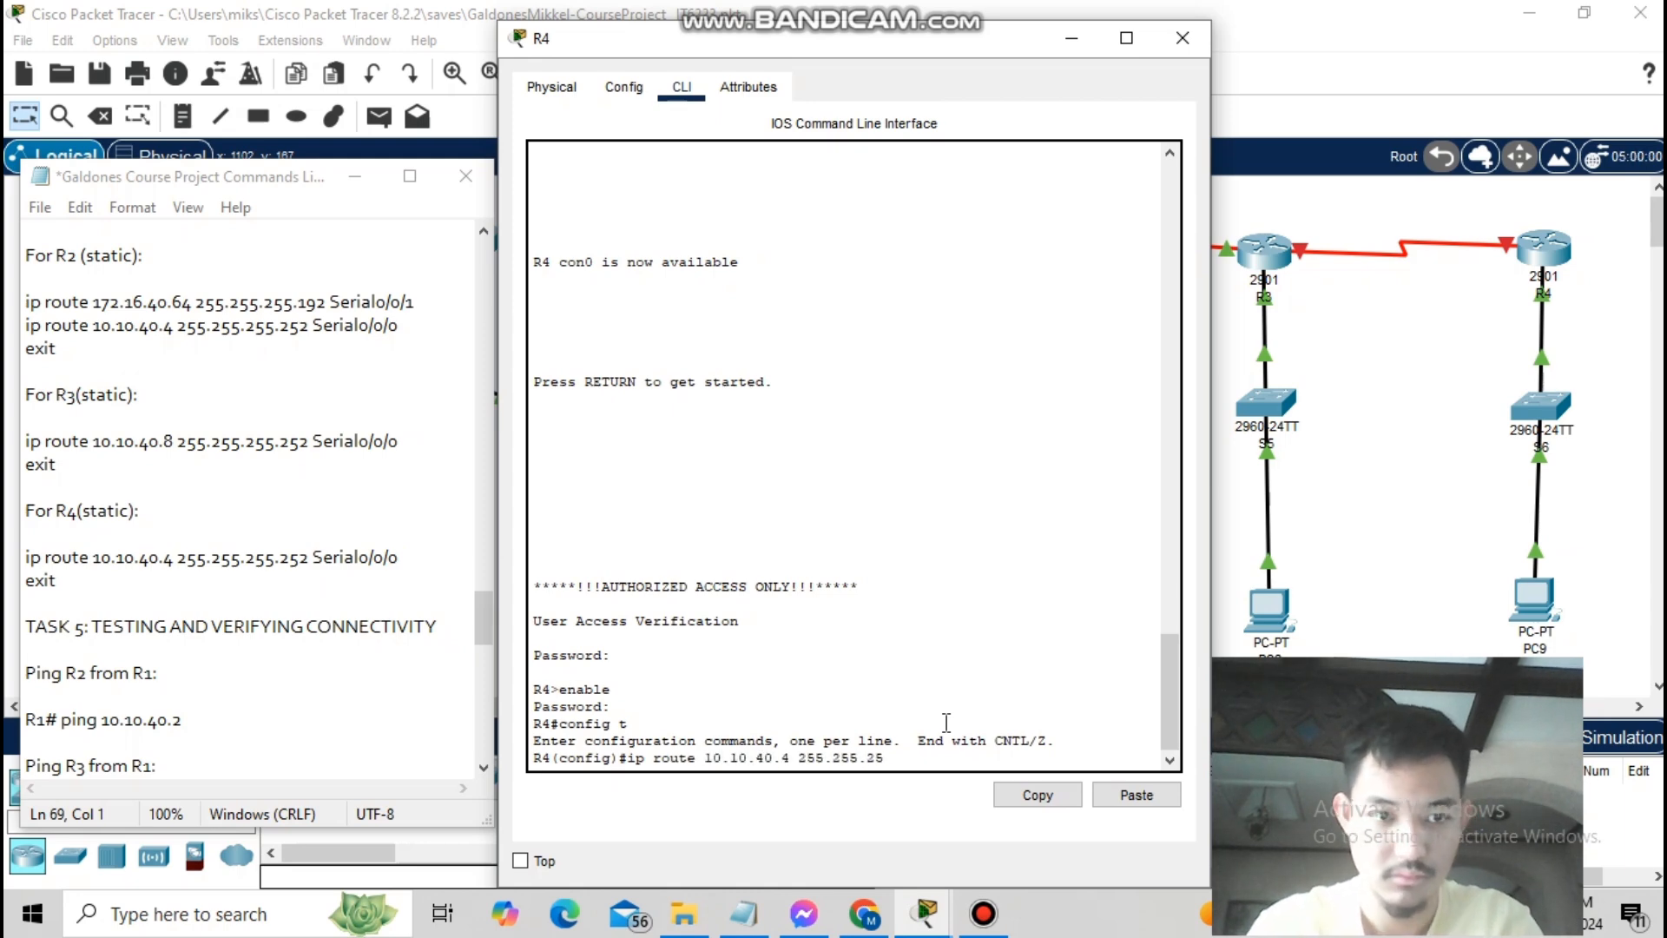
type("5.252 serial 0/0/0")
key("Return")
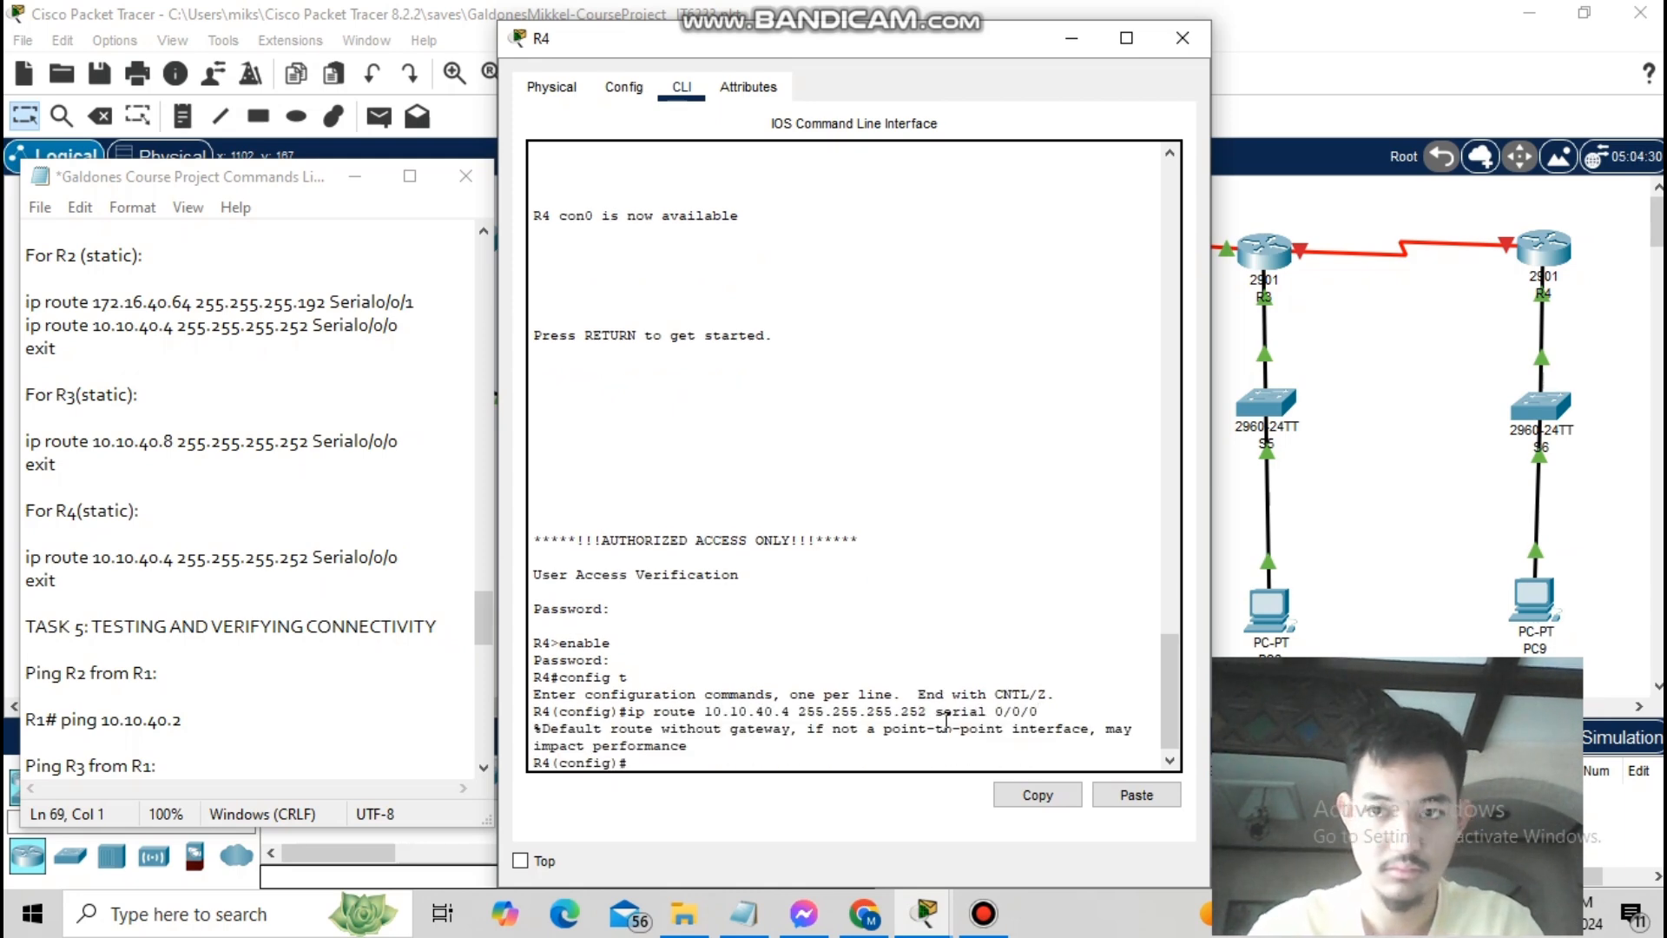
type("exit")
key("Return")
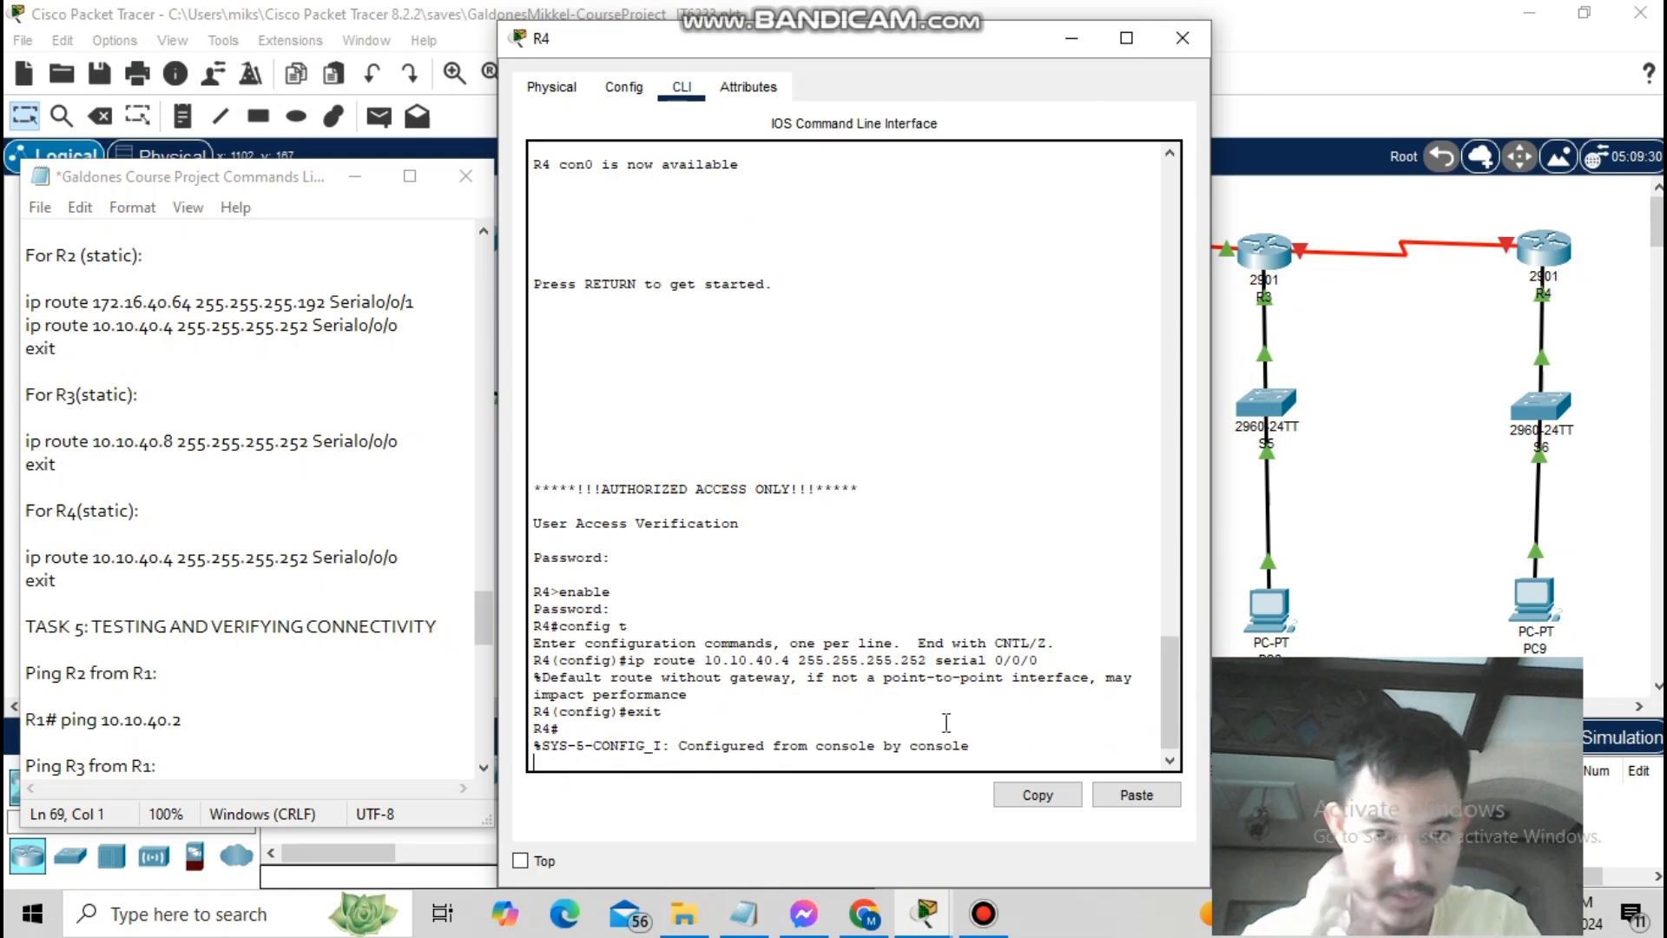
- Enter configuration for R4's serial 0/0/1 and then serial 0/0/0 interfaces
key("Return")
type("config t")
key("Return")
type("interface serial 0/0/1")
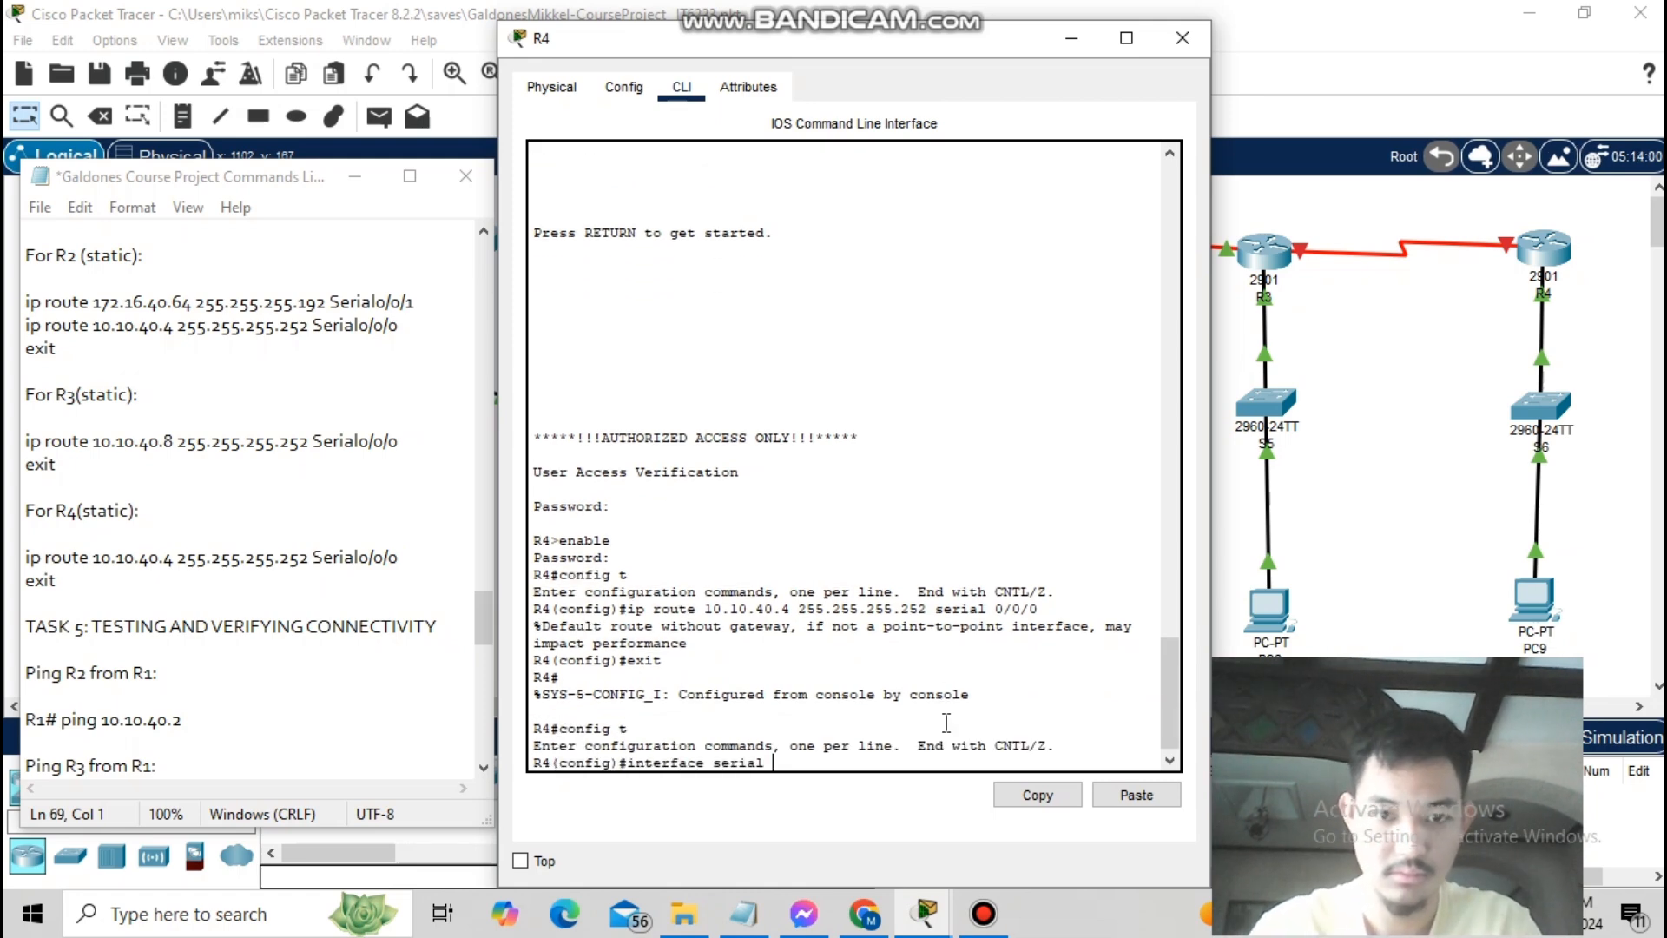
key("Return")
type("no shutdown")
key("BackSpace")
key("BackSpace")
key("BackSpace")
key("BackSpace")
key("BackSpace")
key("BackSpace")
key("BackSpace")
key("BackSpace")
key("BackSpace")
key("BackSpace")
key("BackSpace")
type("exit")
key("Return")
type("interface serial ")
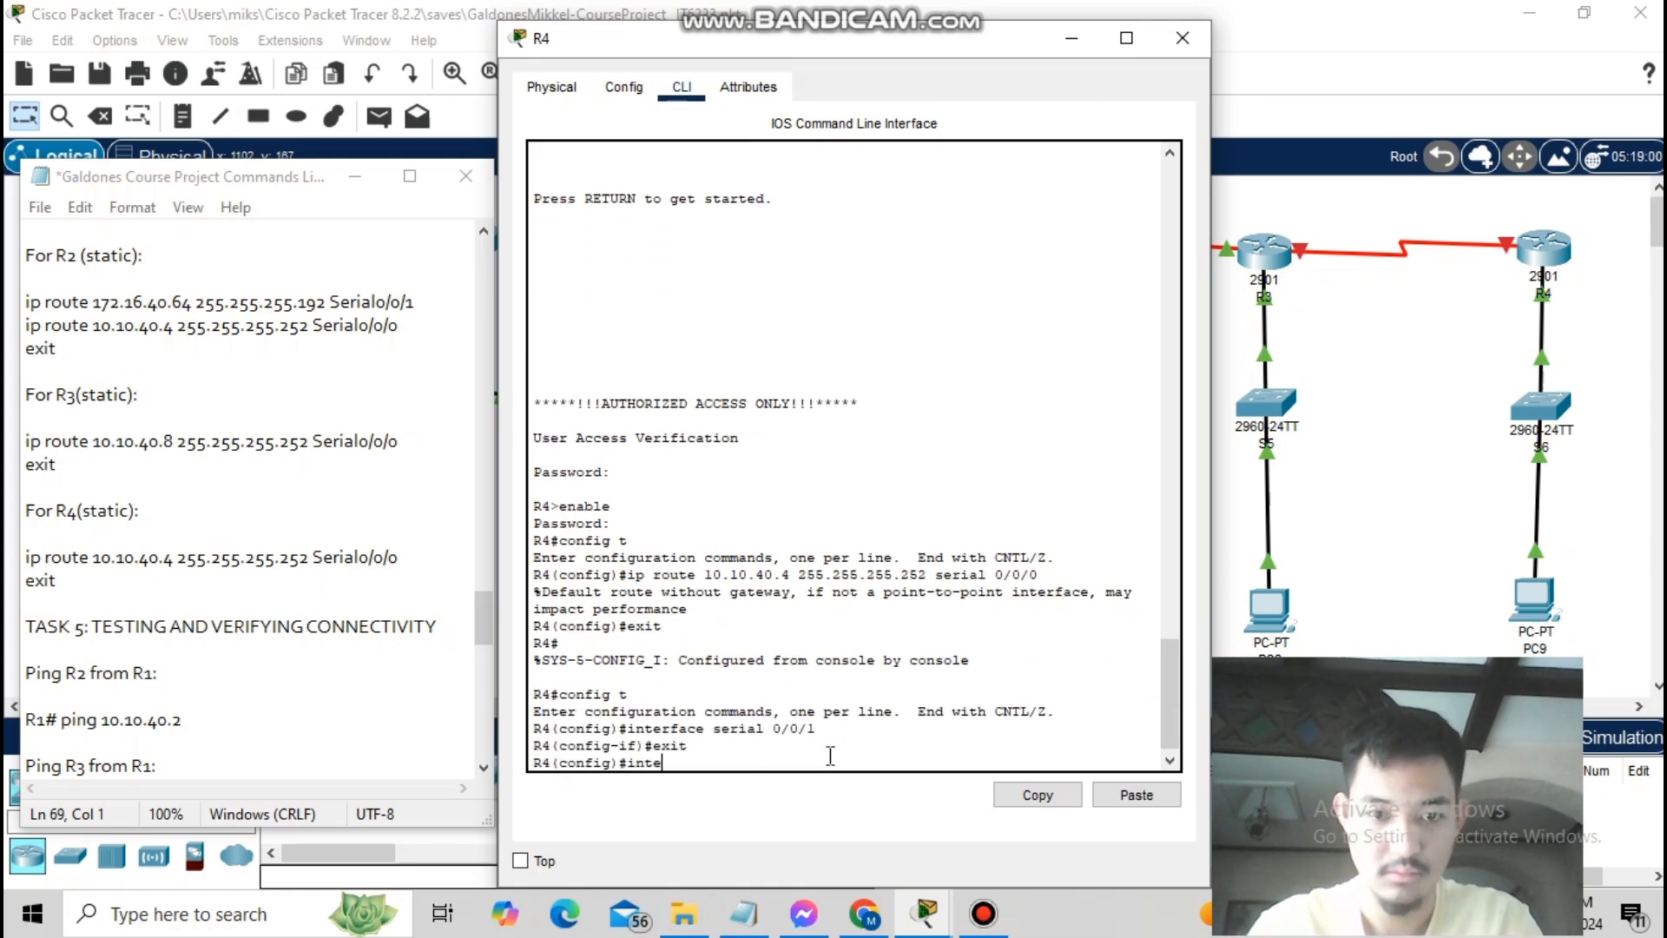
type("0/0/0")
key("Return")
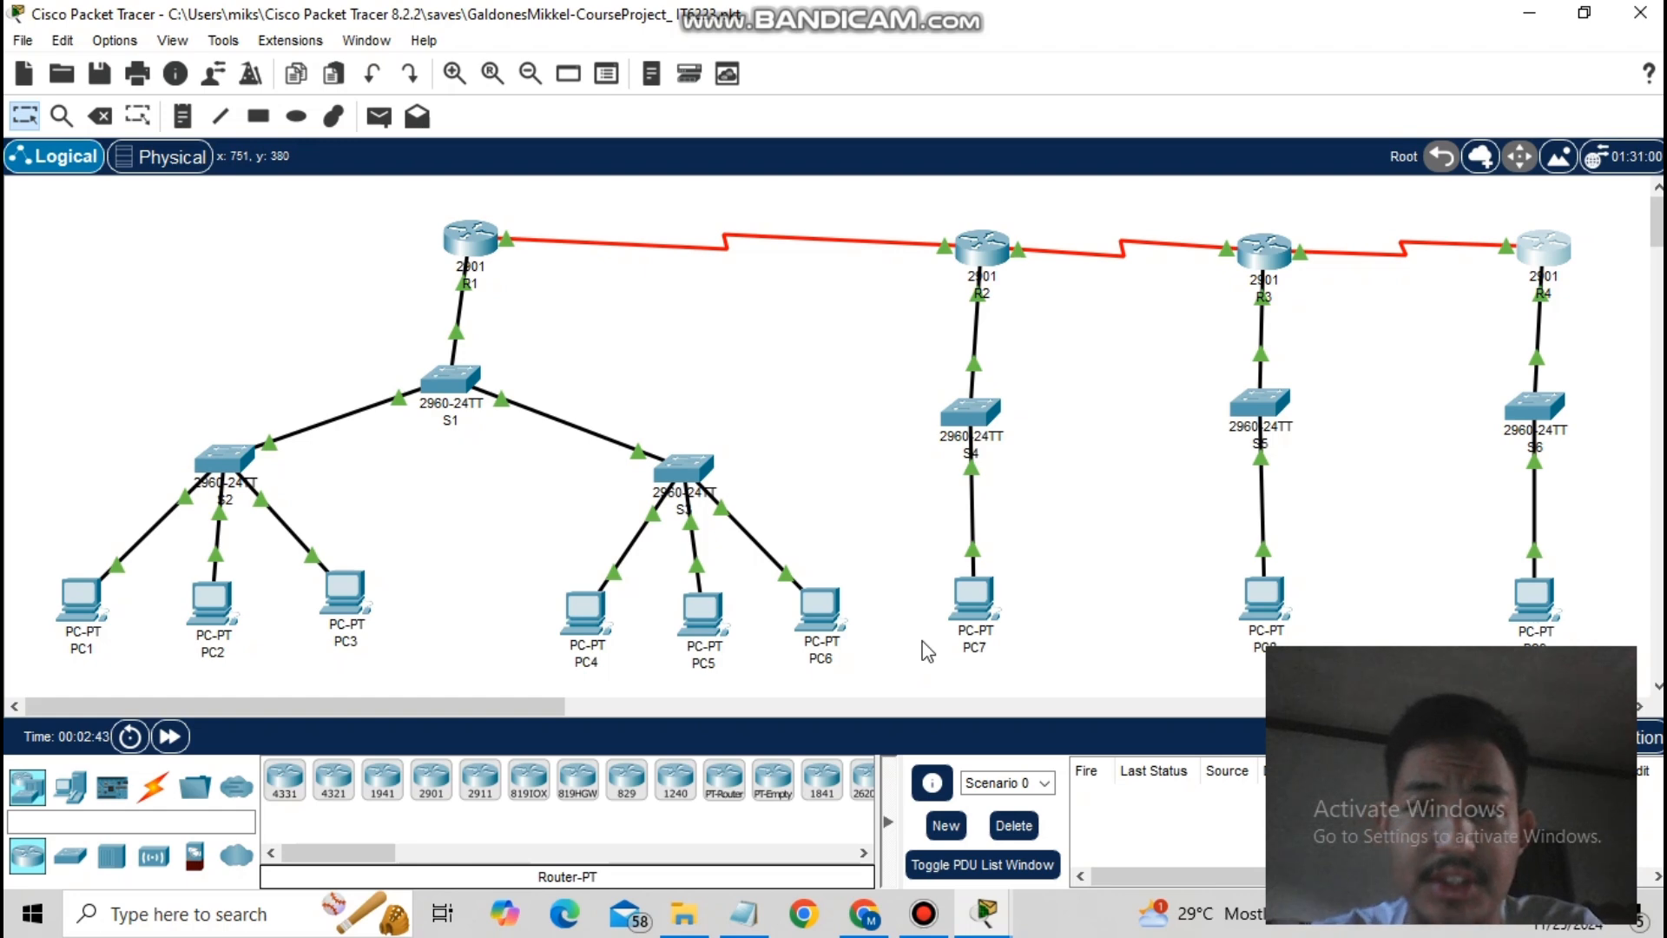
- On R1, enter privileged mode and page through the full show ip route output
left_click(469, 248)
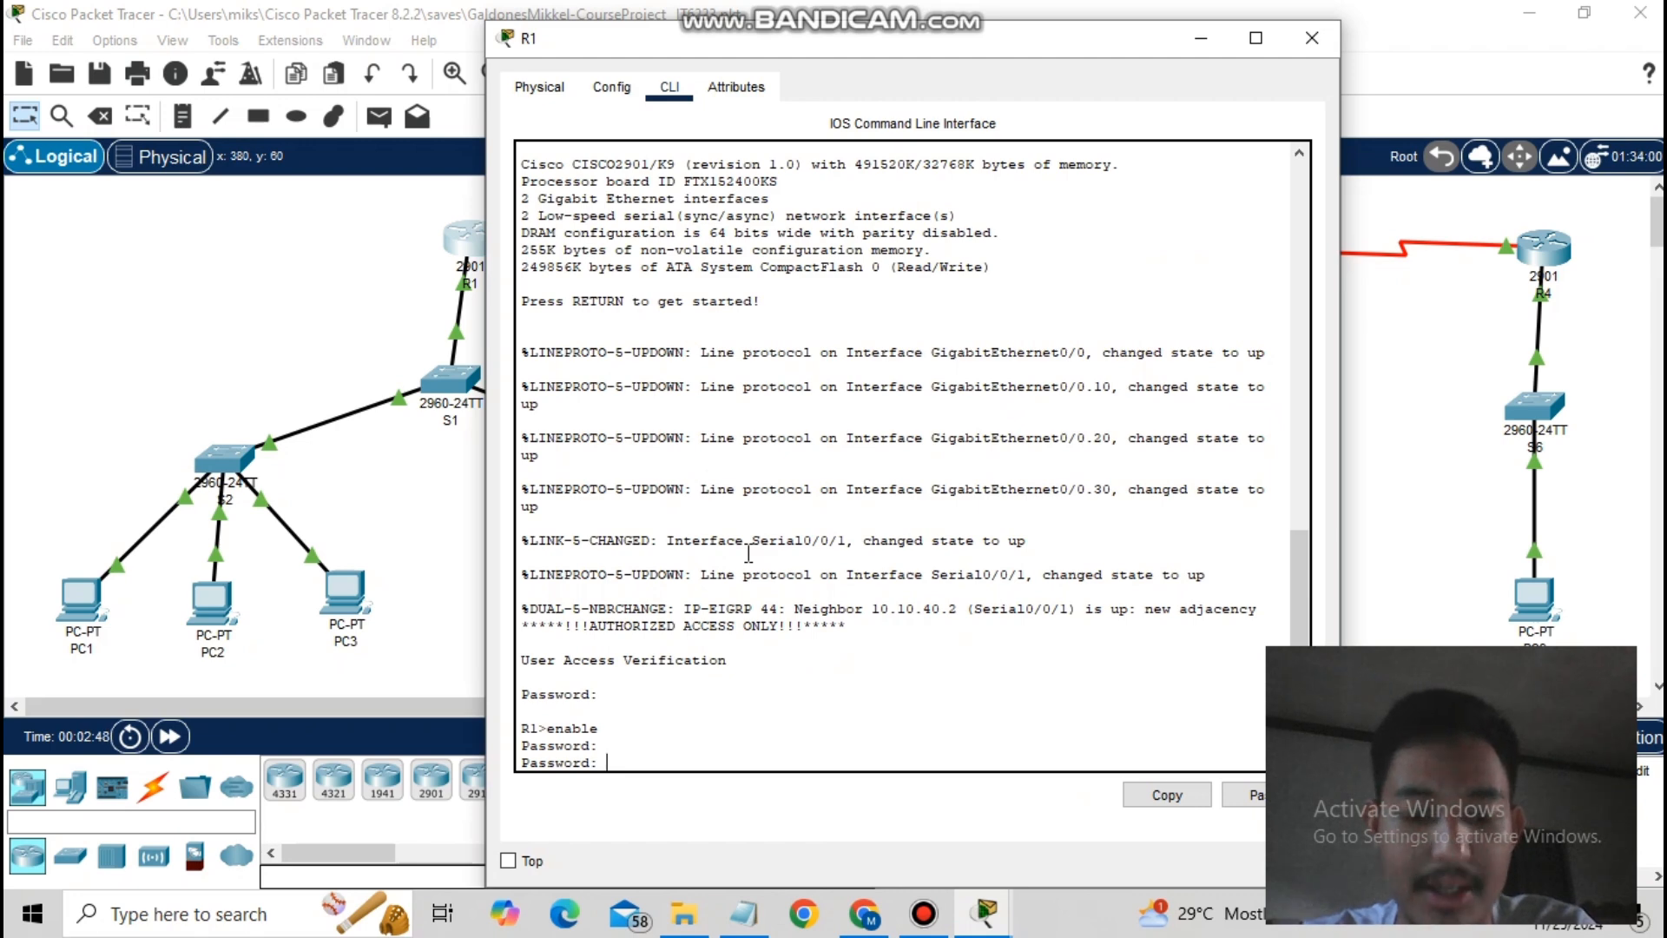
key("Return")
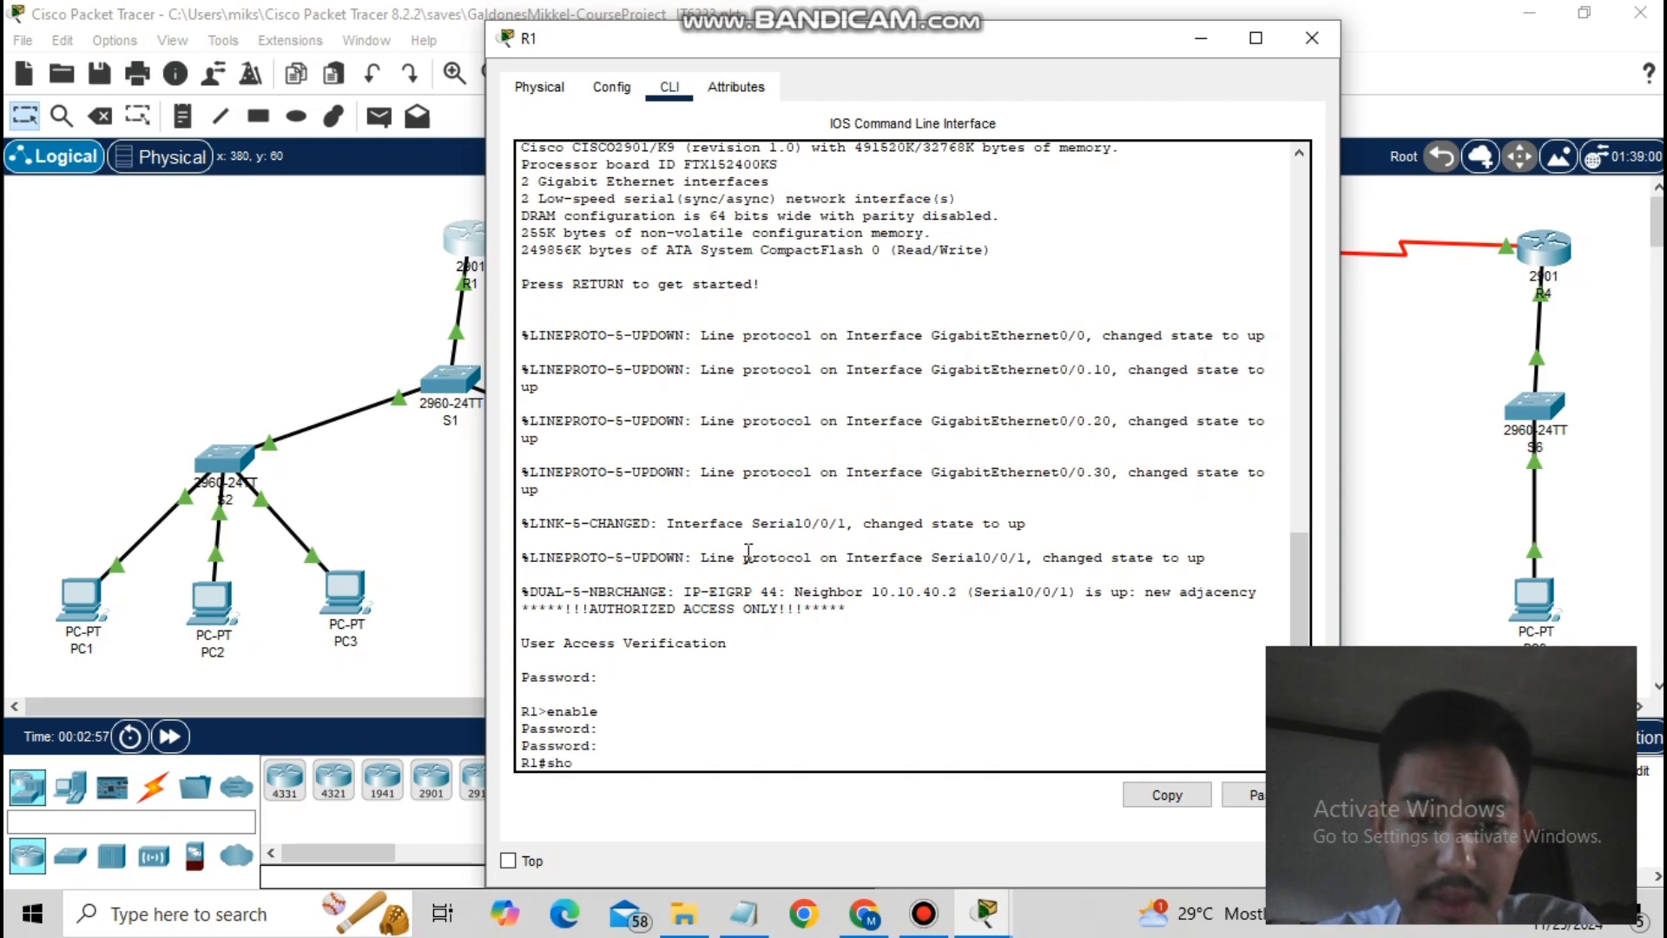
type("show ip route")
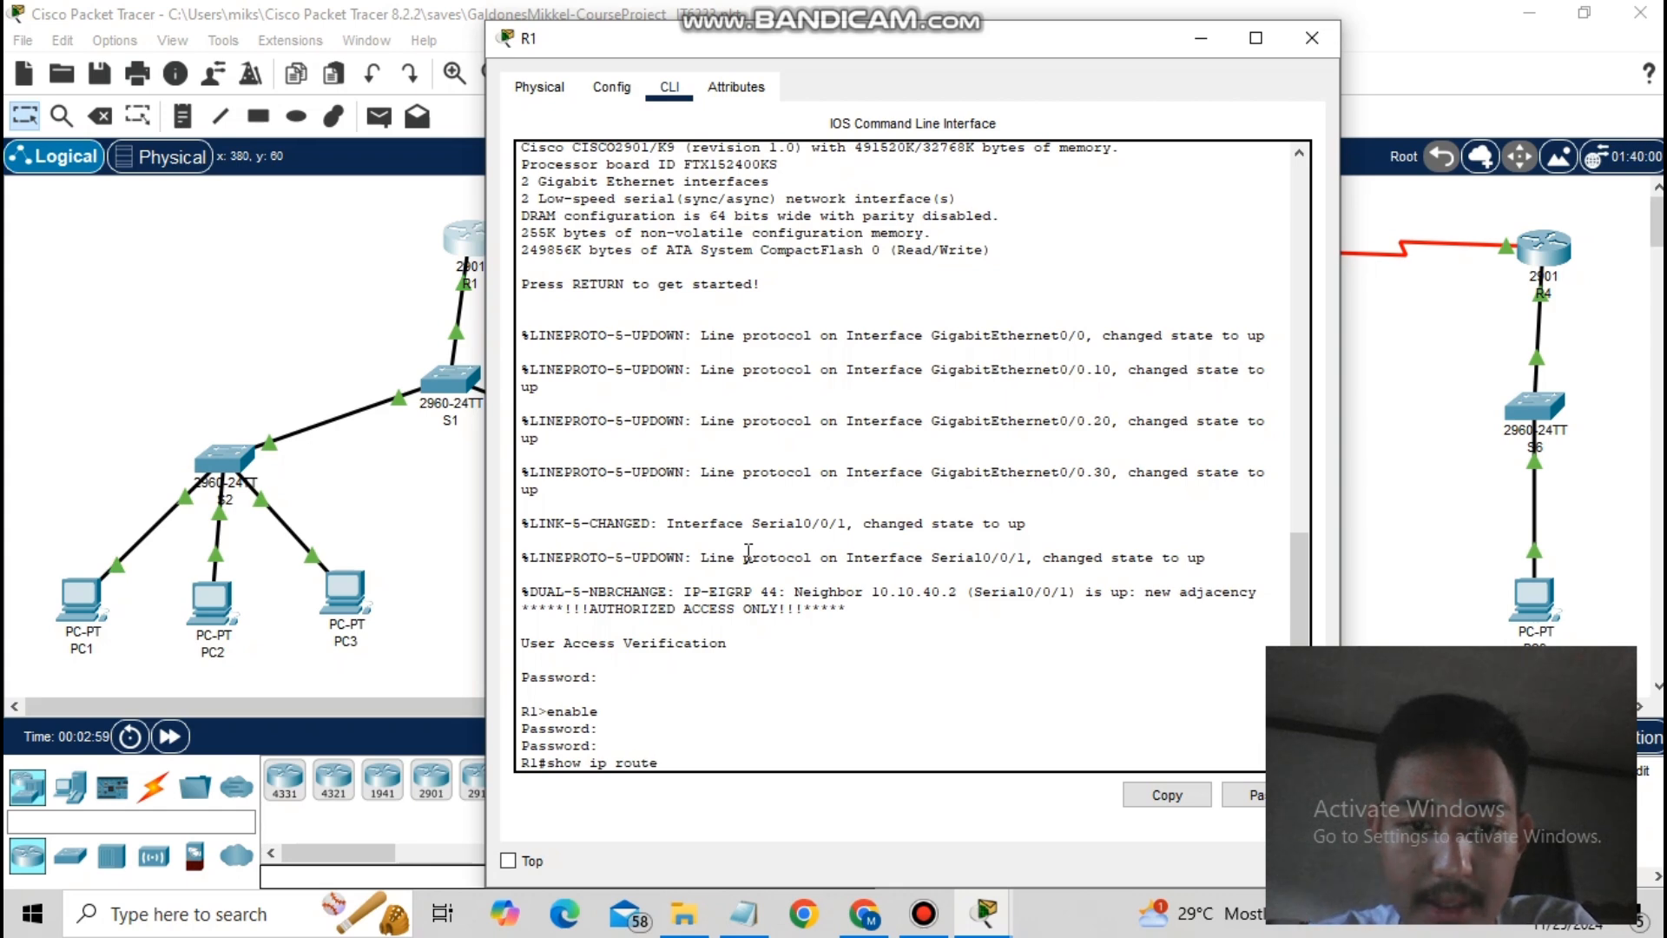
key("Return")
key("Return")
key("Return")
key("Return")
key("Return")
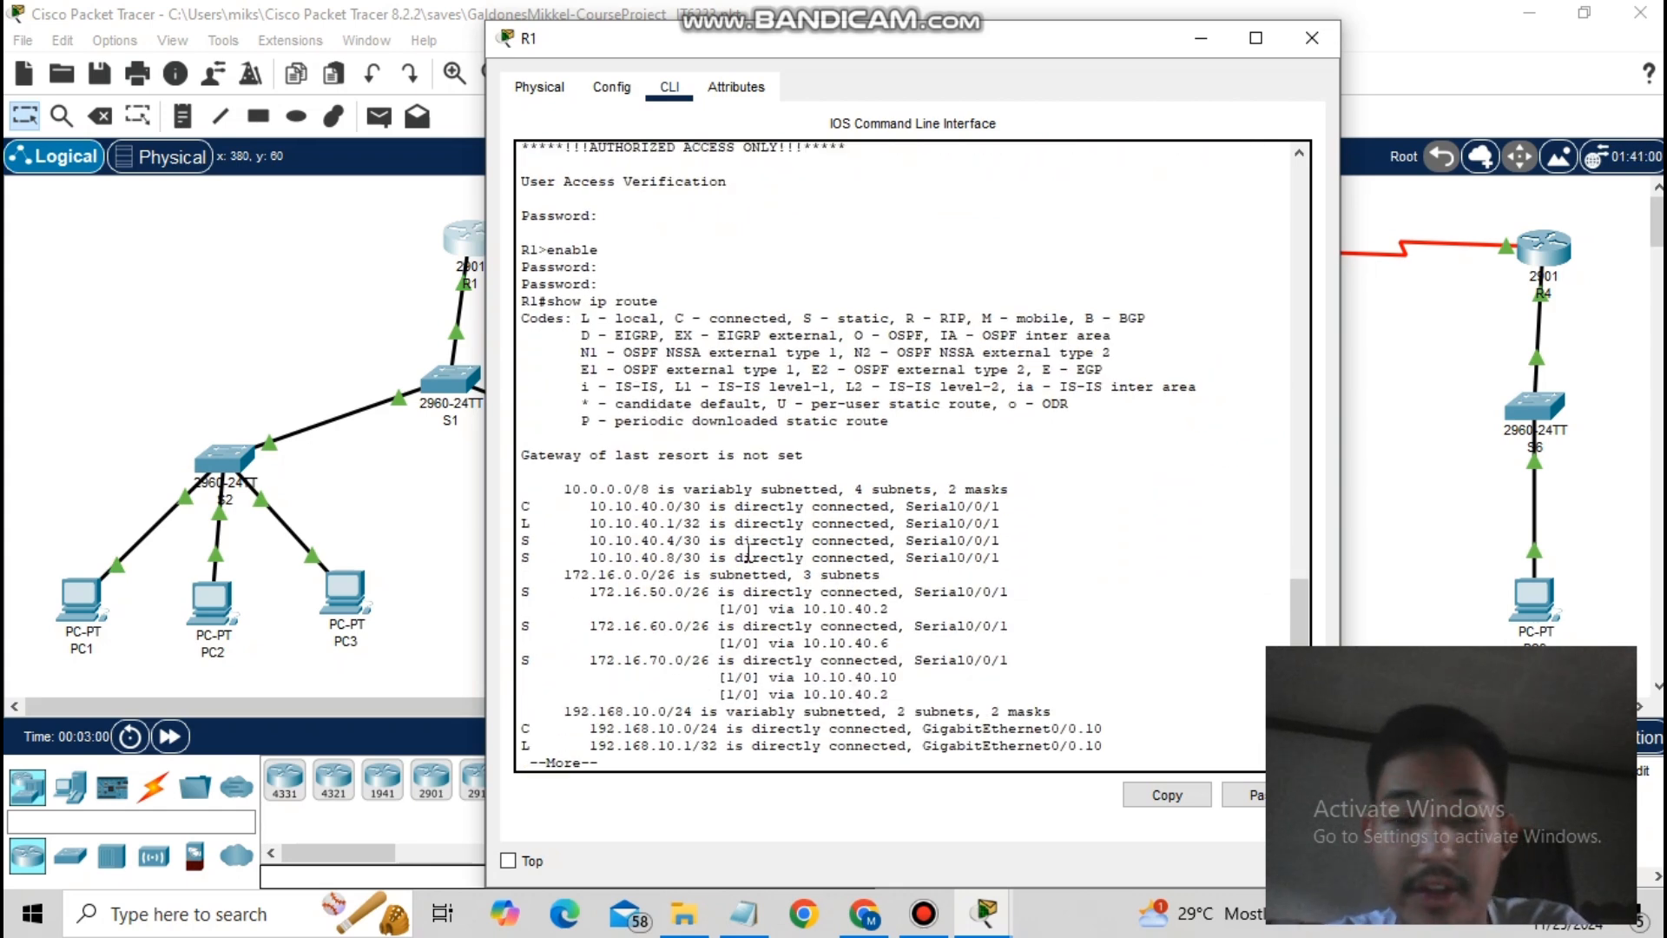
key("Return")
key("Return")
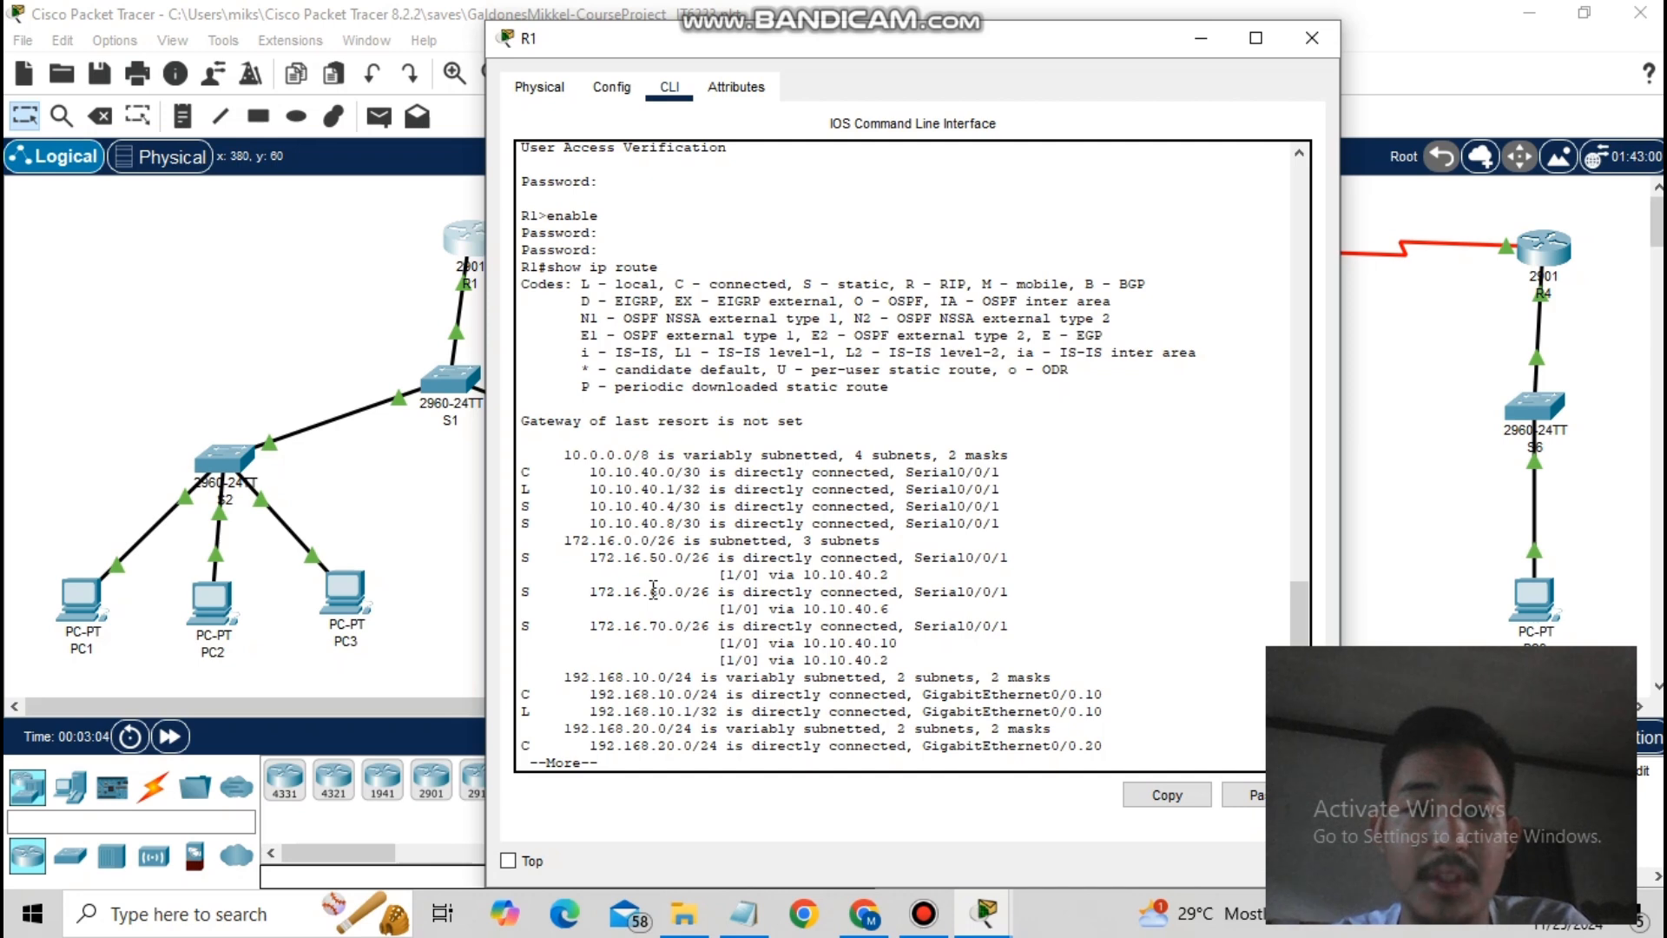
key("Return")
key("Return")
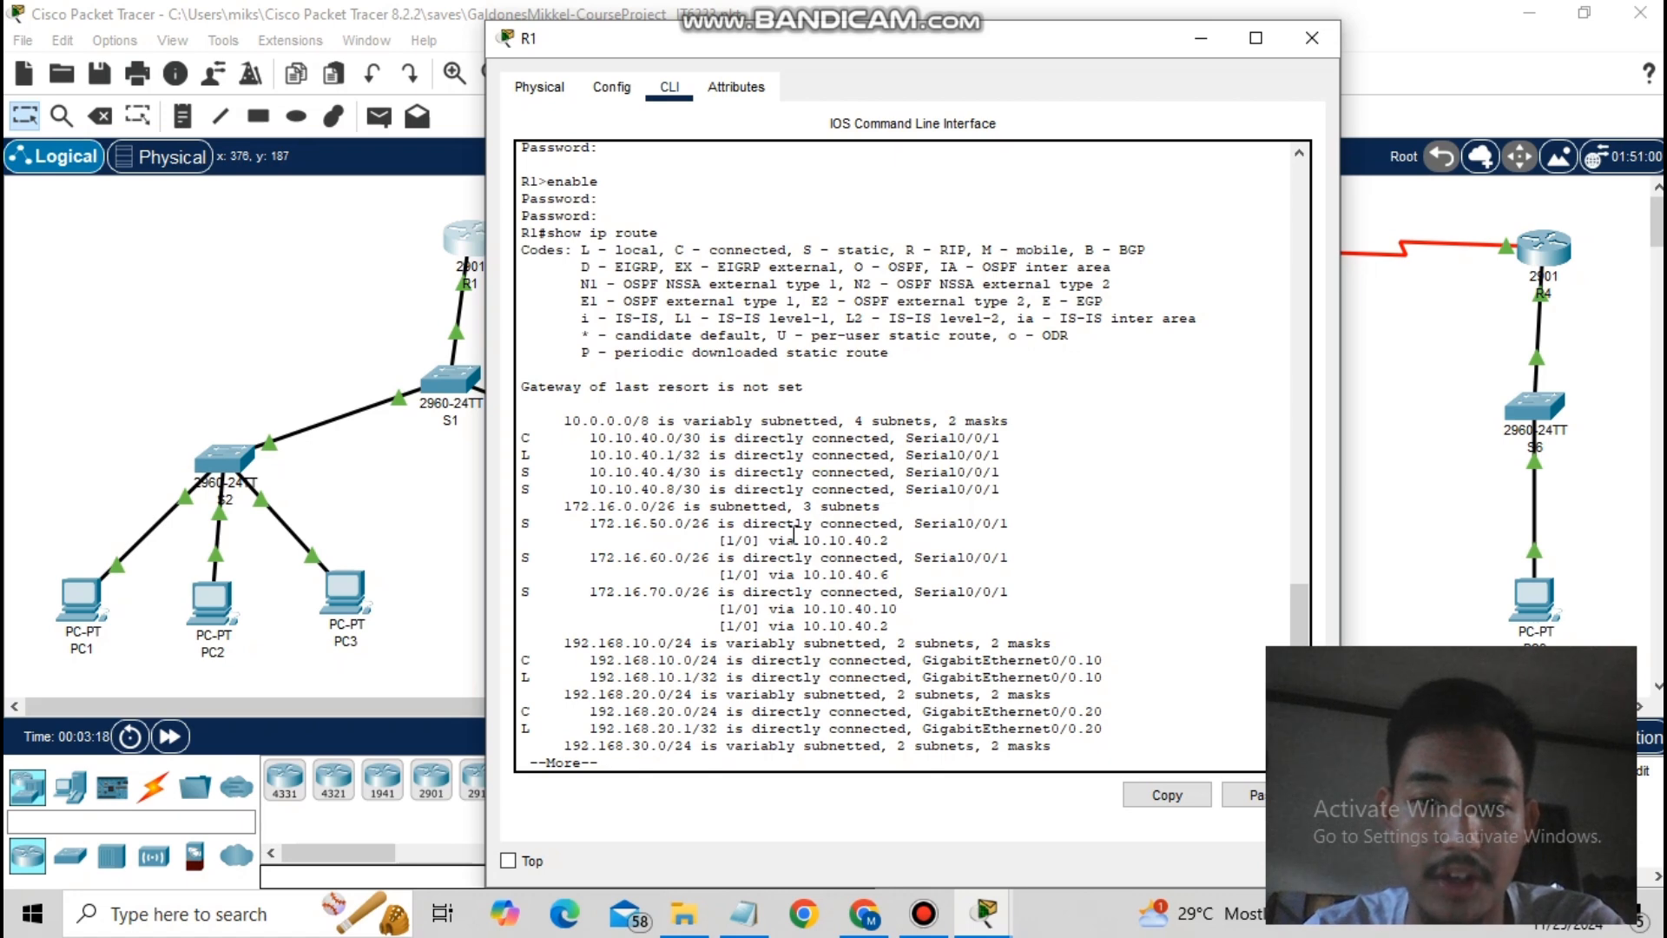
- Show R2's complete routing table, including the EIGRP route to 192.168.100.0/24
left_click(1486, 403)
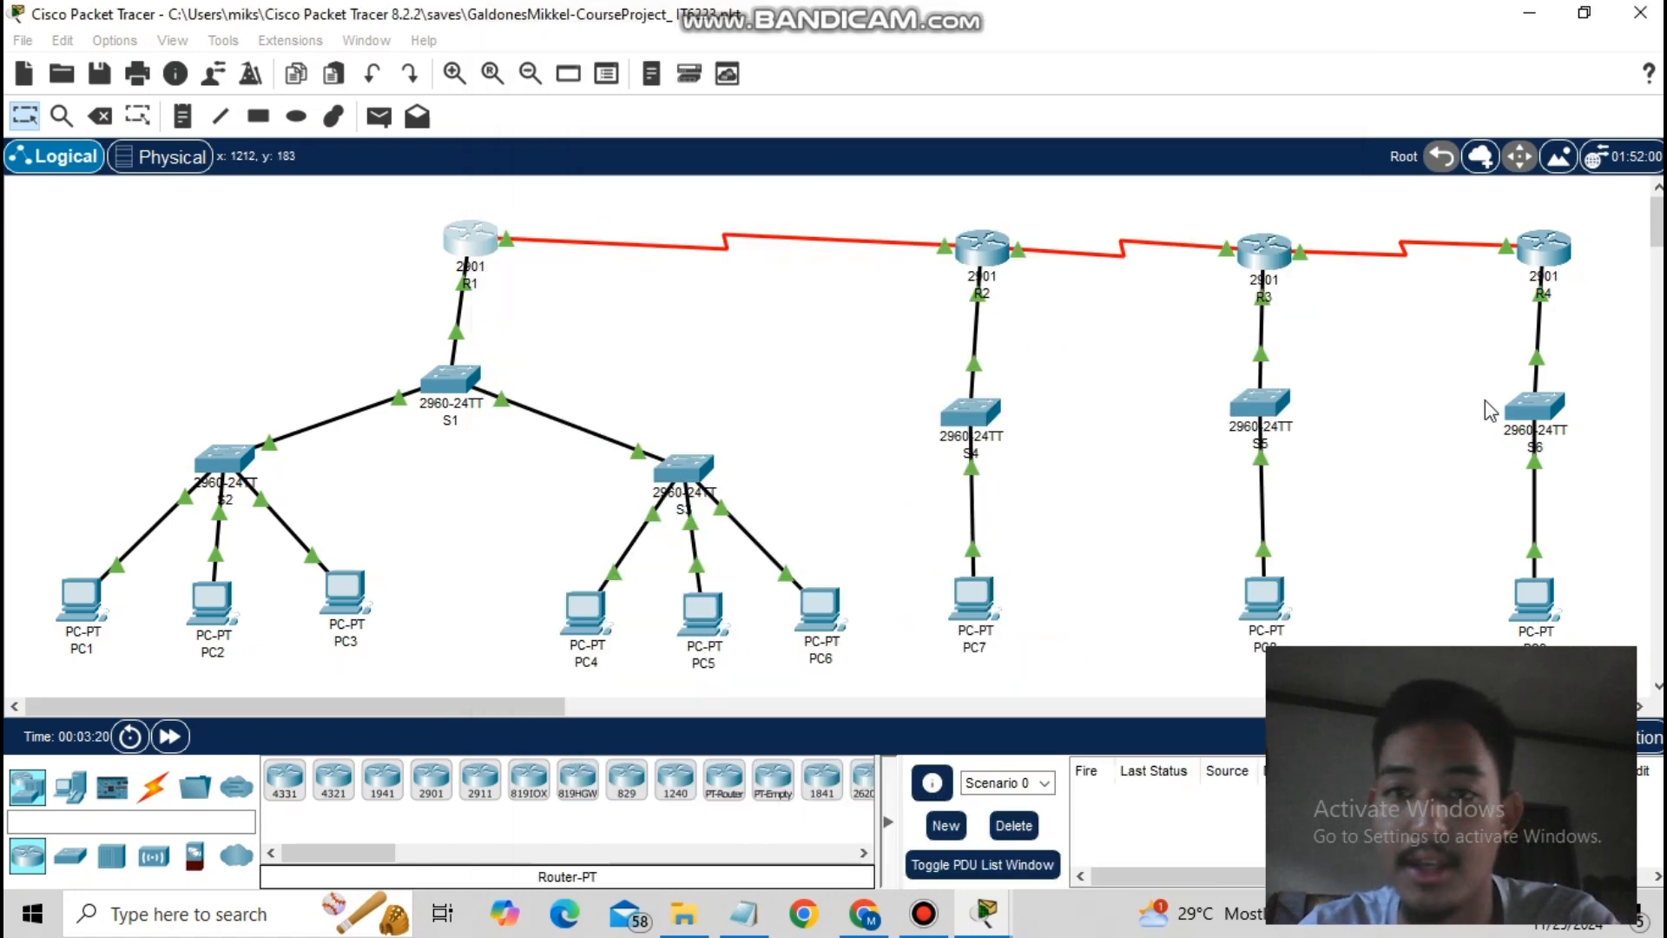
left_click(988, 258)
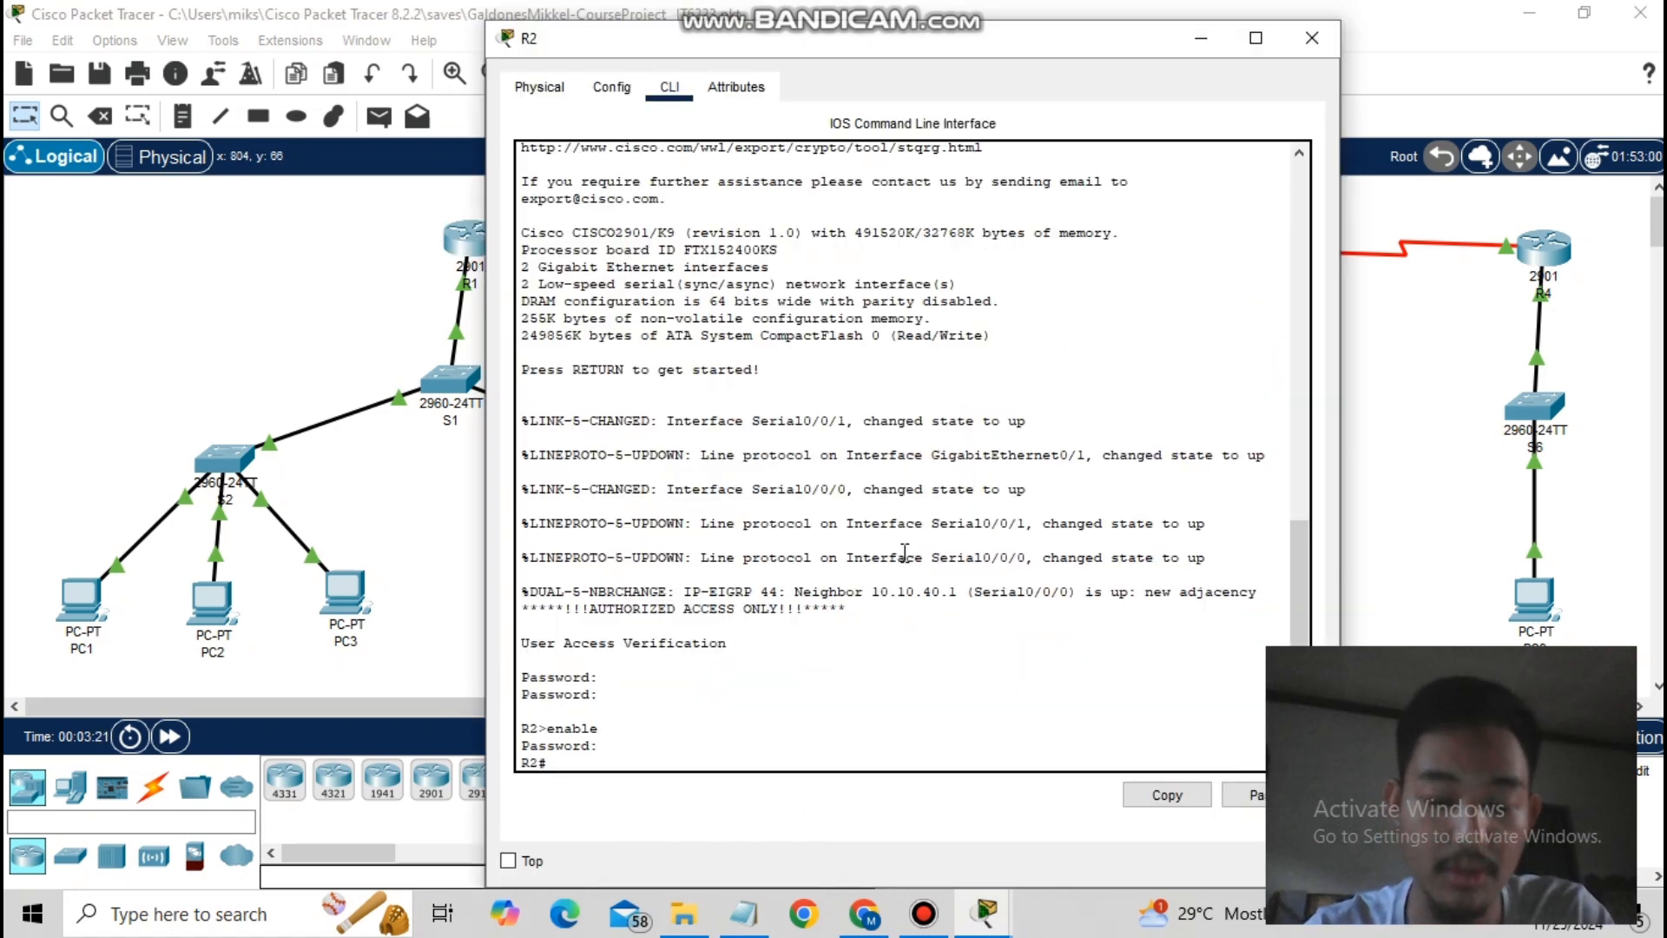
type("show ip route")
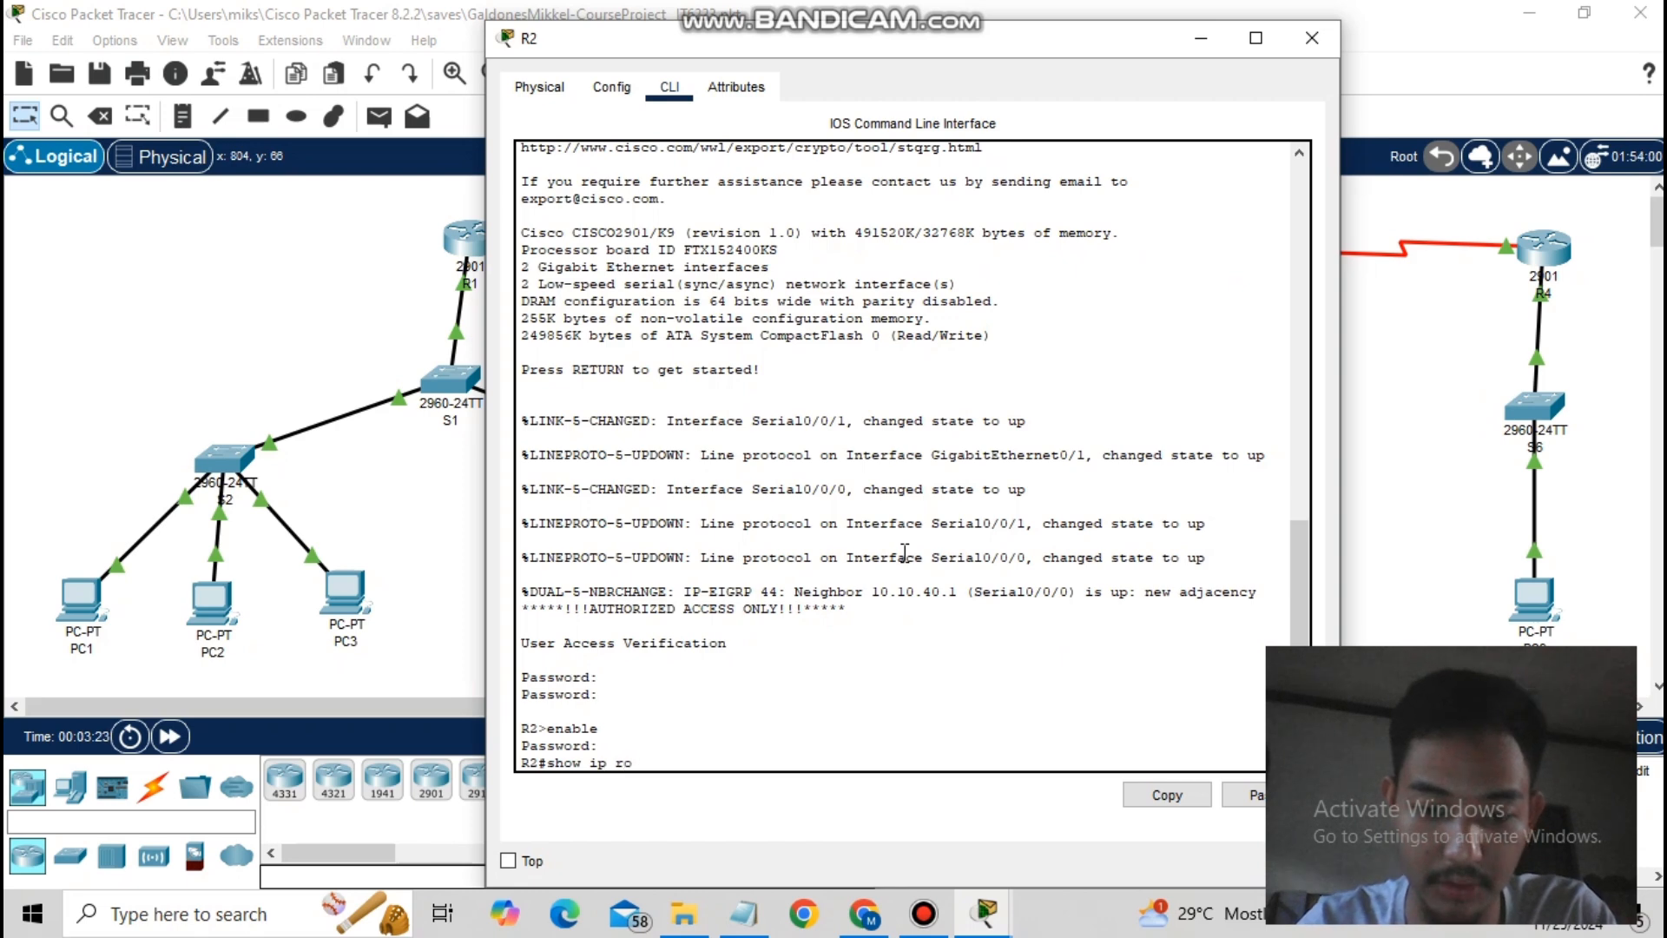
key("Return")
key("Return")
key("Return")
key("Return")
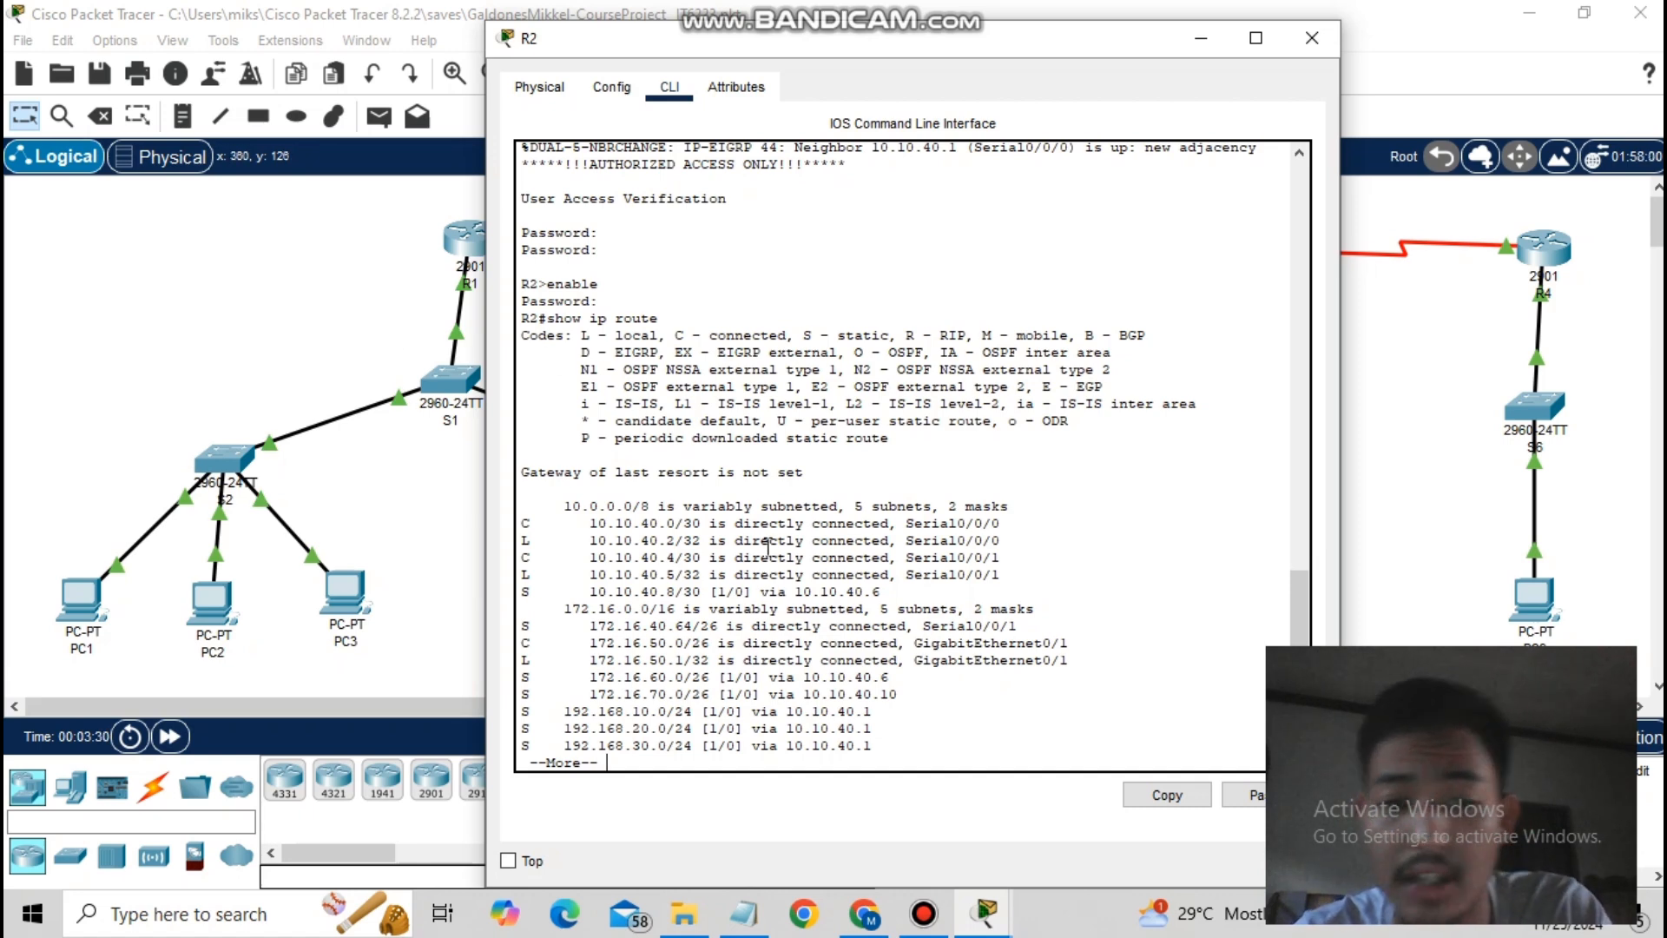
key("Return")
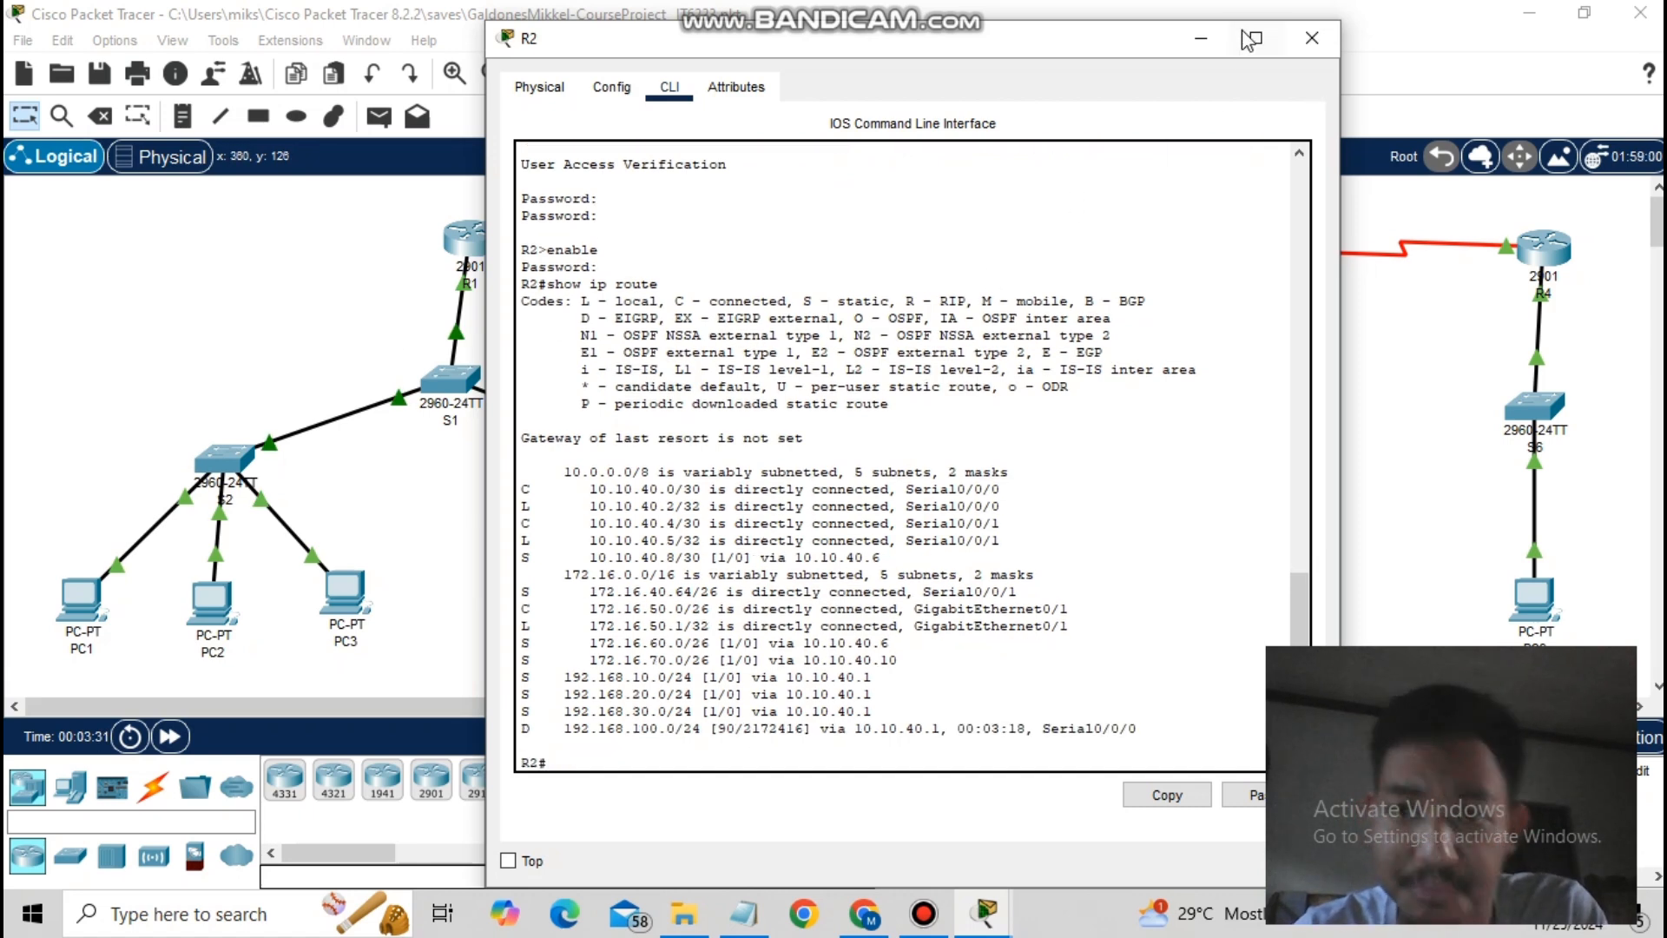
- Close R2's window and display R3's routing table with show ip route
left_click(1312, 37)
left_click(1261, 243)
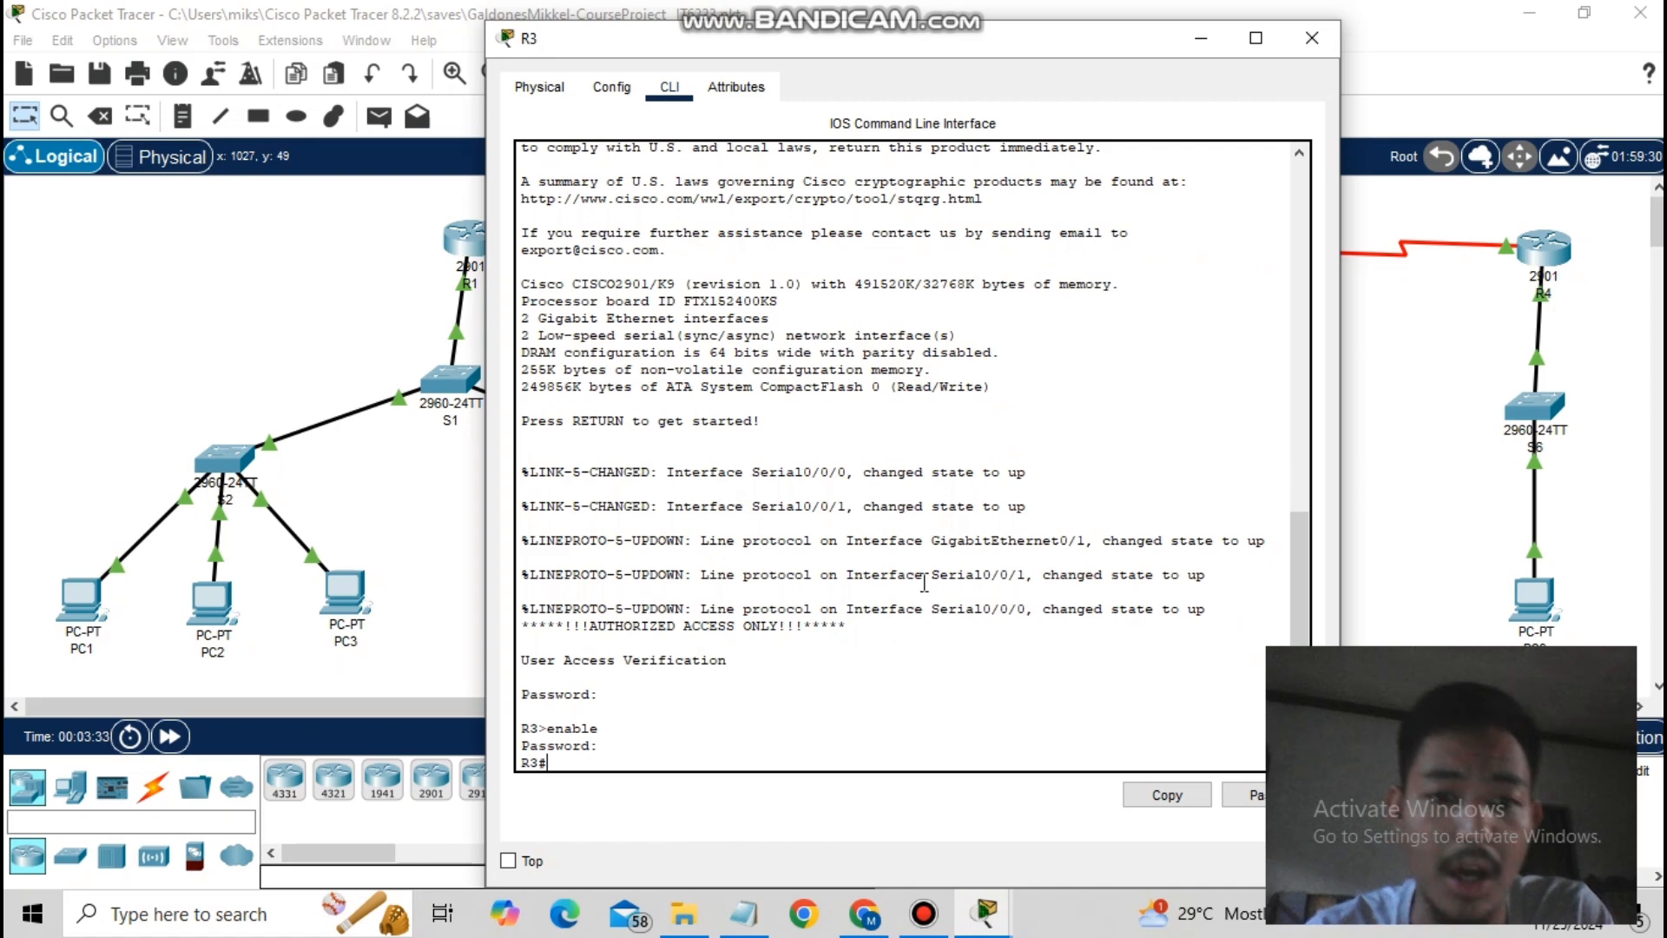
type("show ip route")
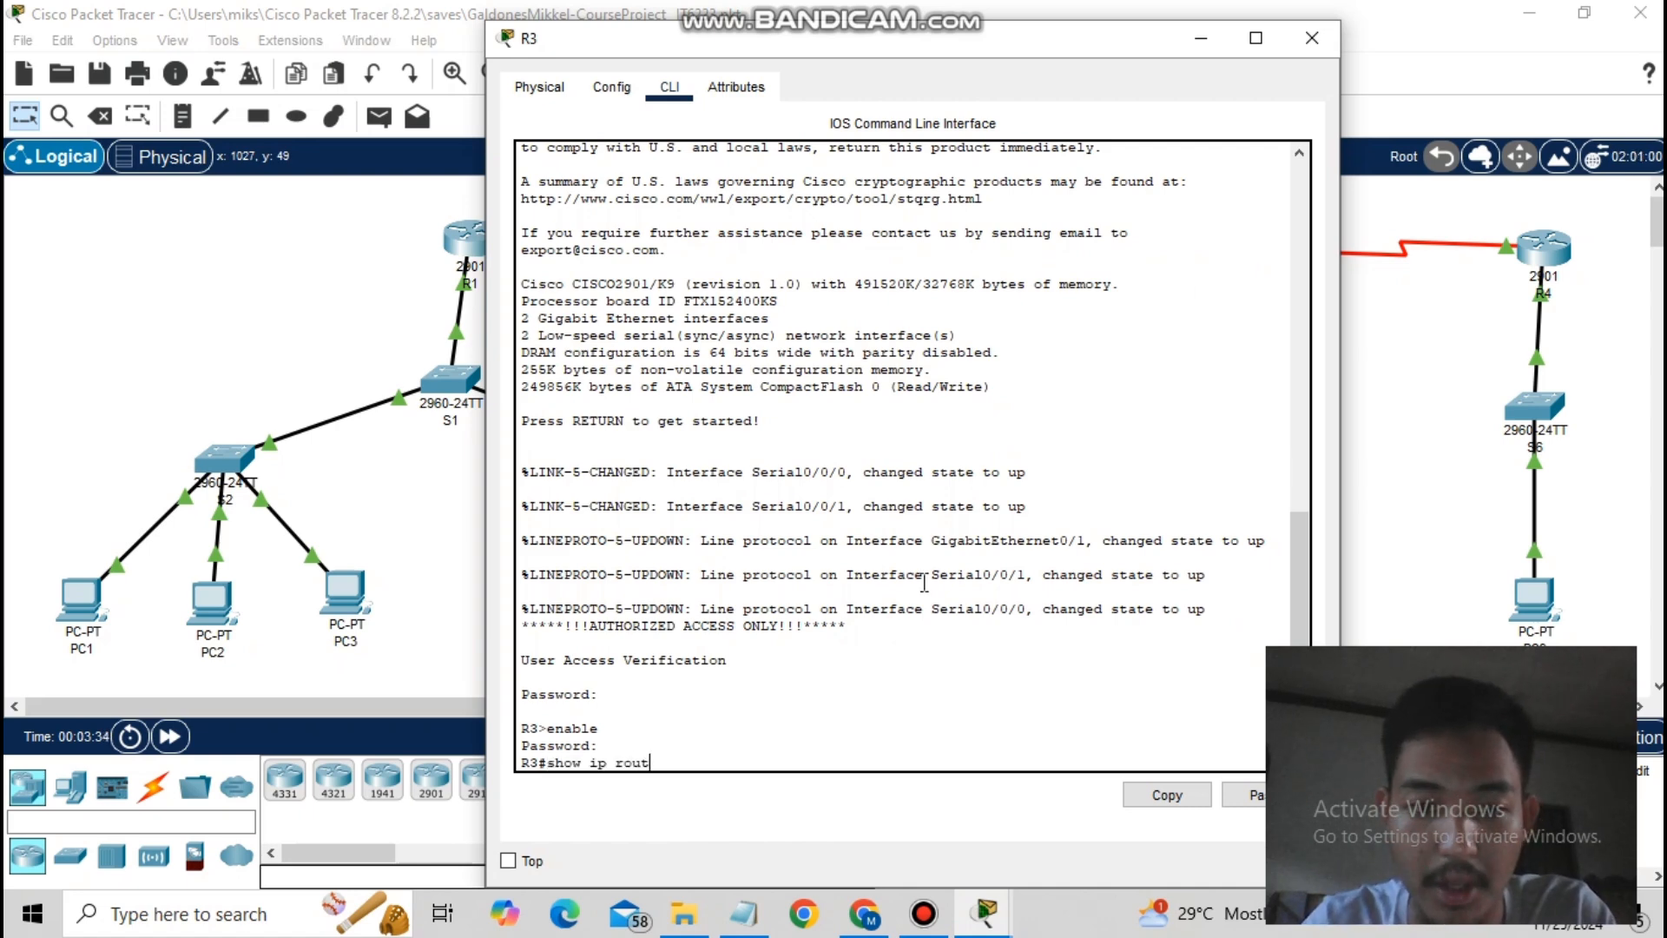
key("Return")
key("Return")
key("Return")
key("Return")
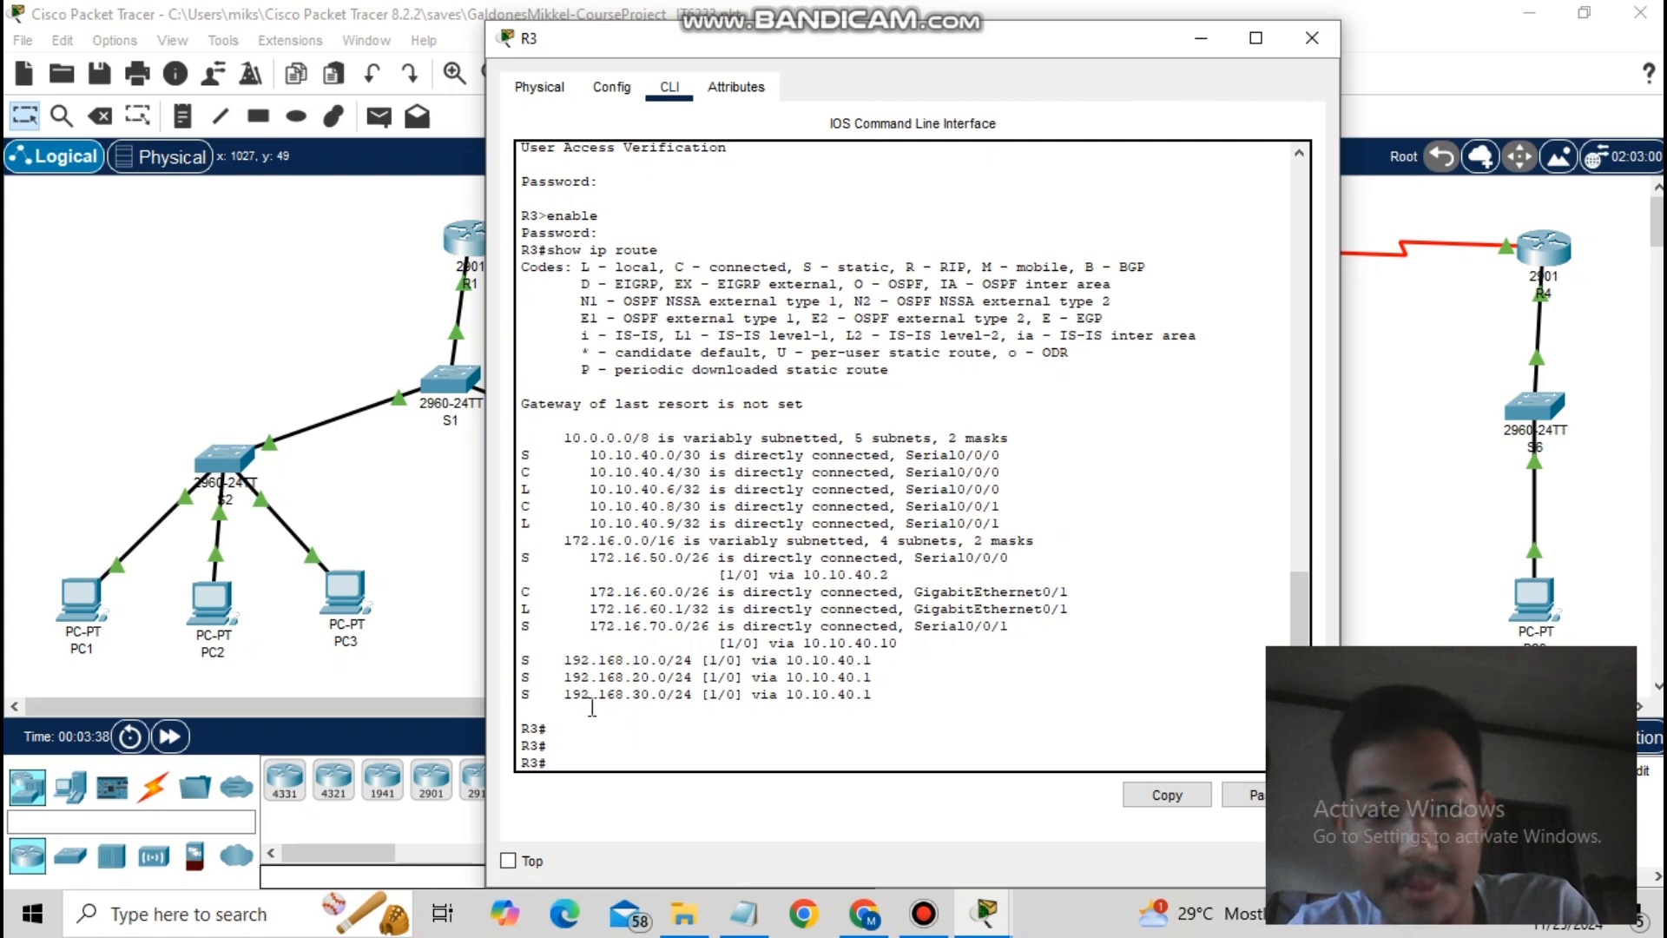
left_click(1201, 38)
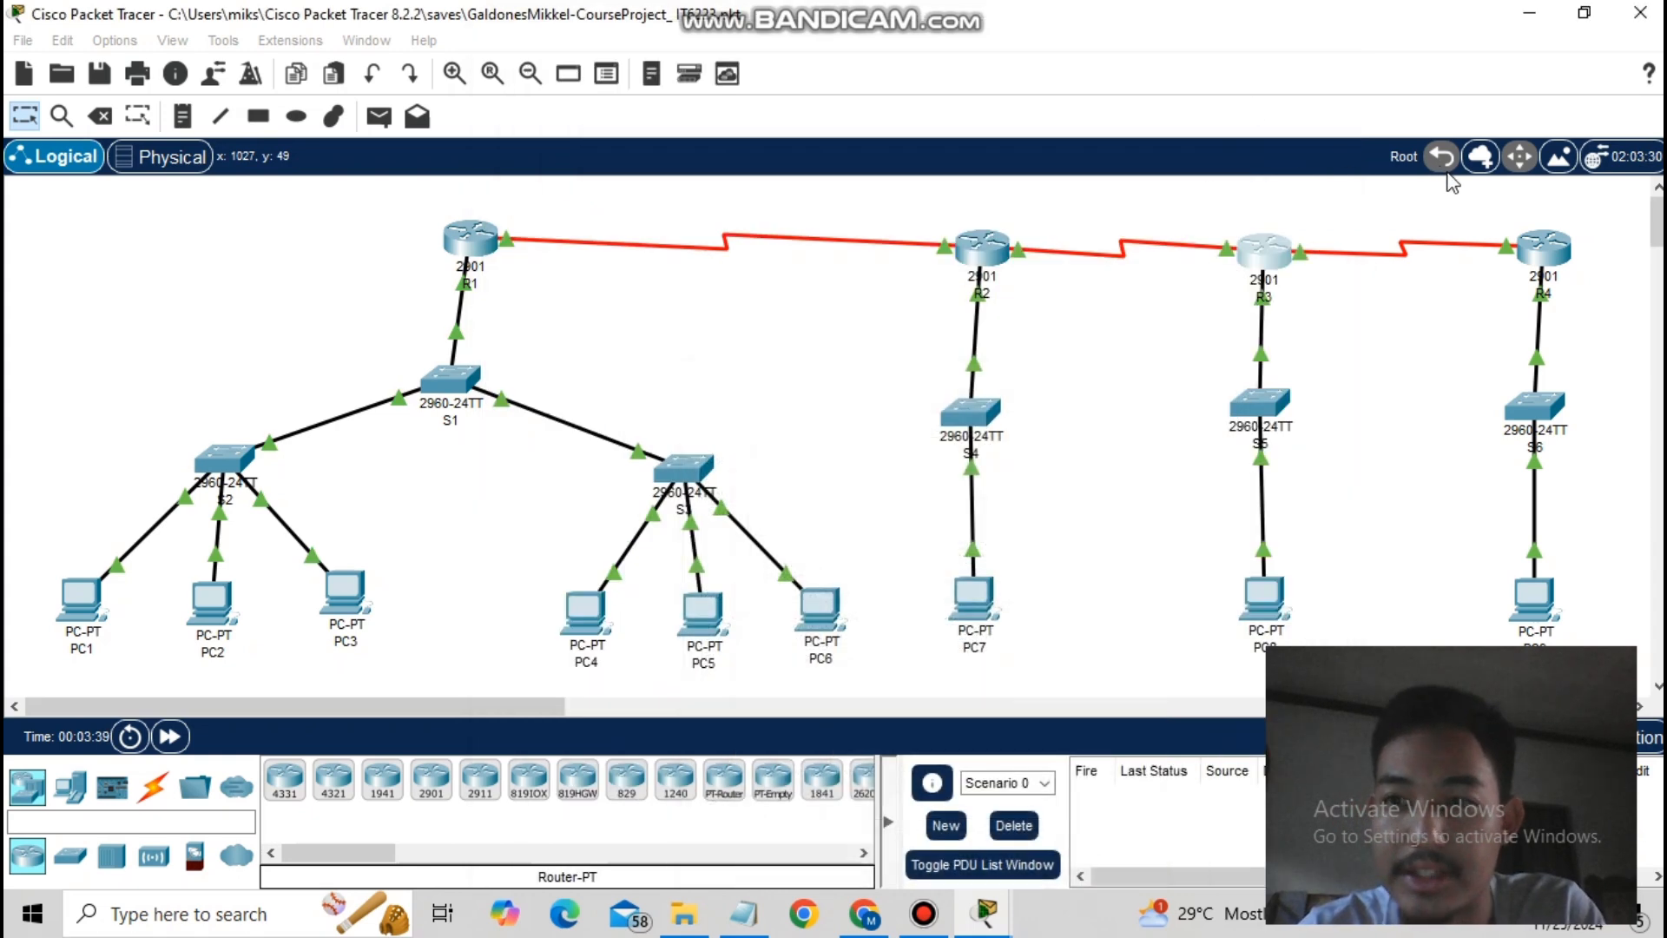
- On R4, list the full routing table and the ARP table, then close its console
left_click(1533, 254)
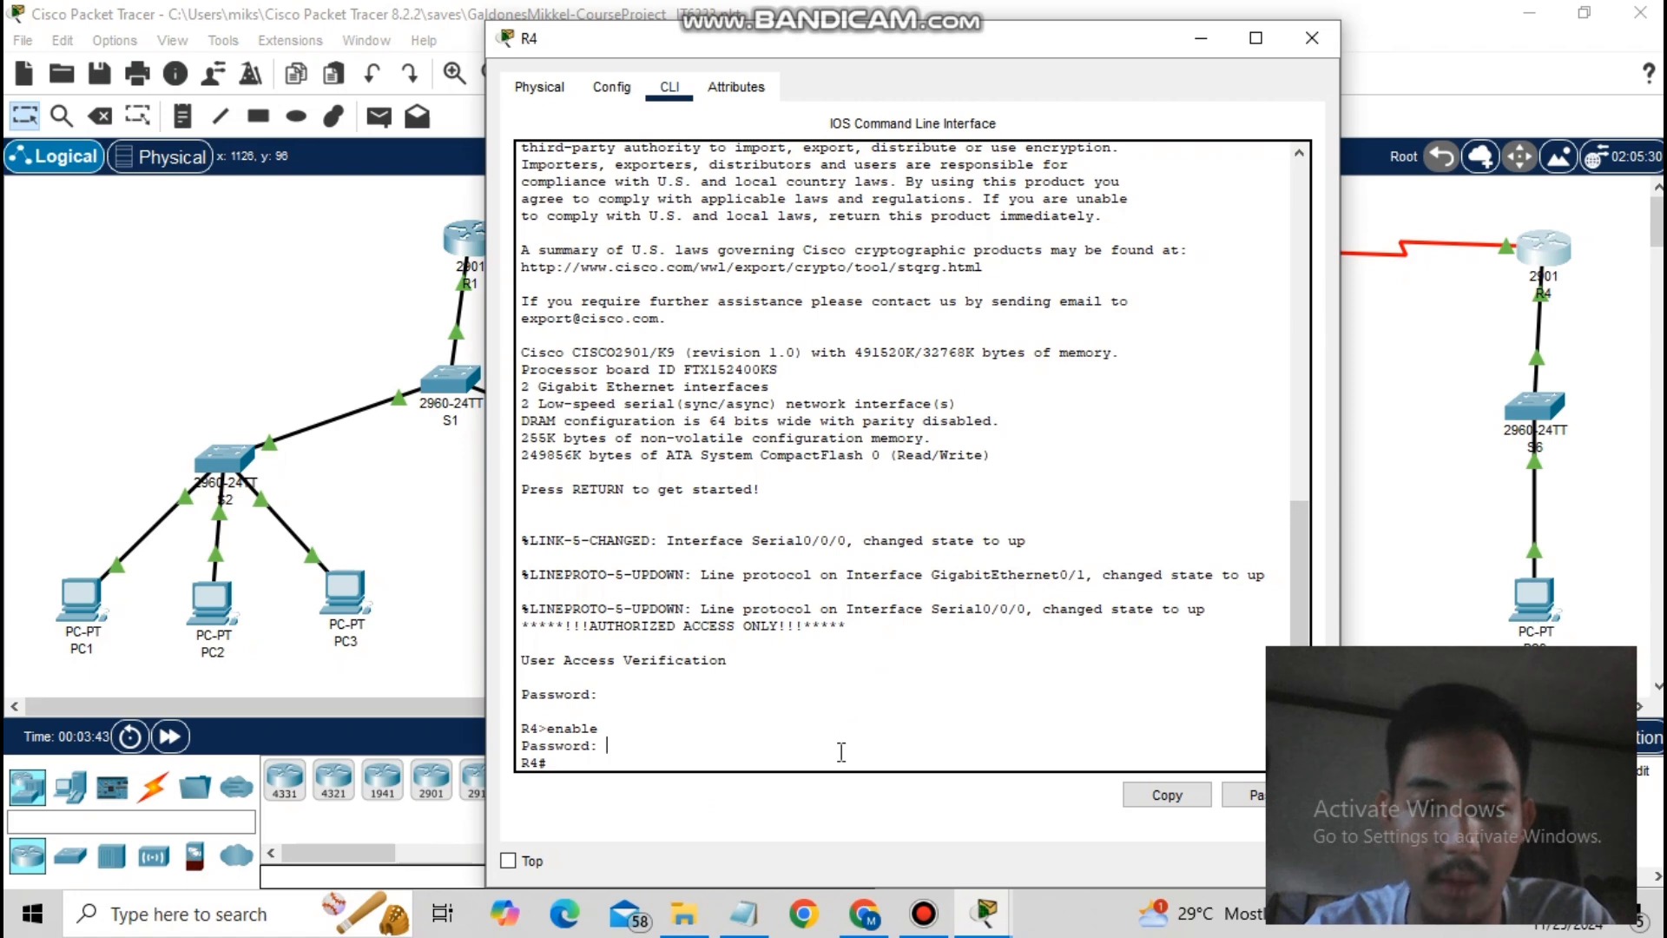
type("show")
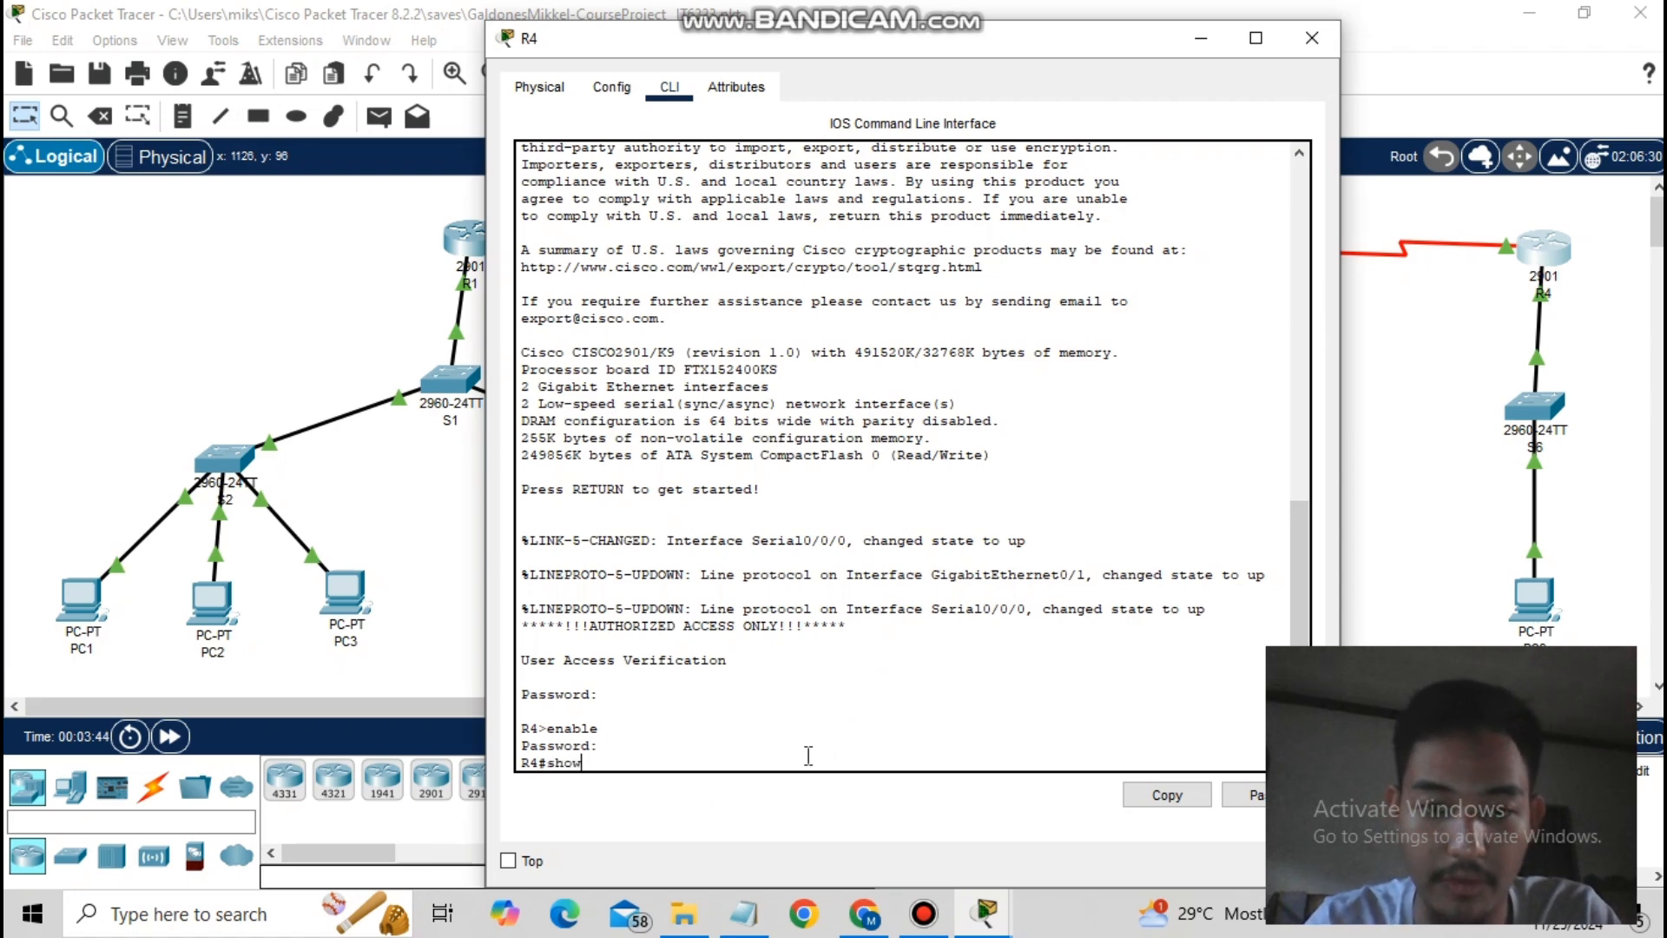
type(" ip route")
key("Return")
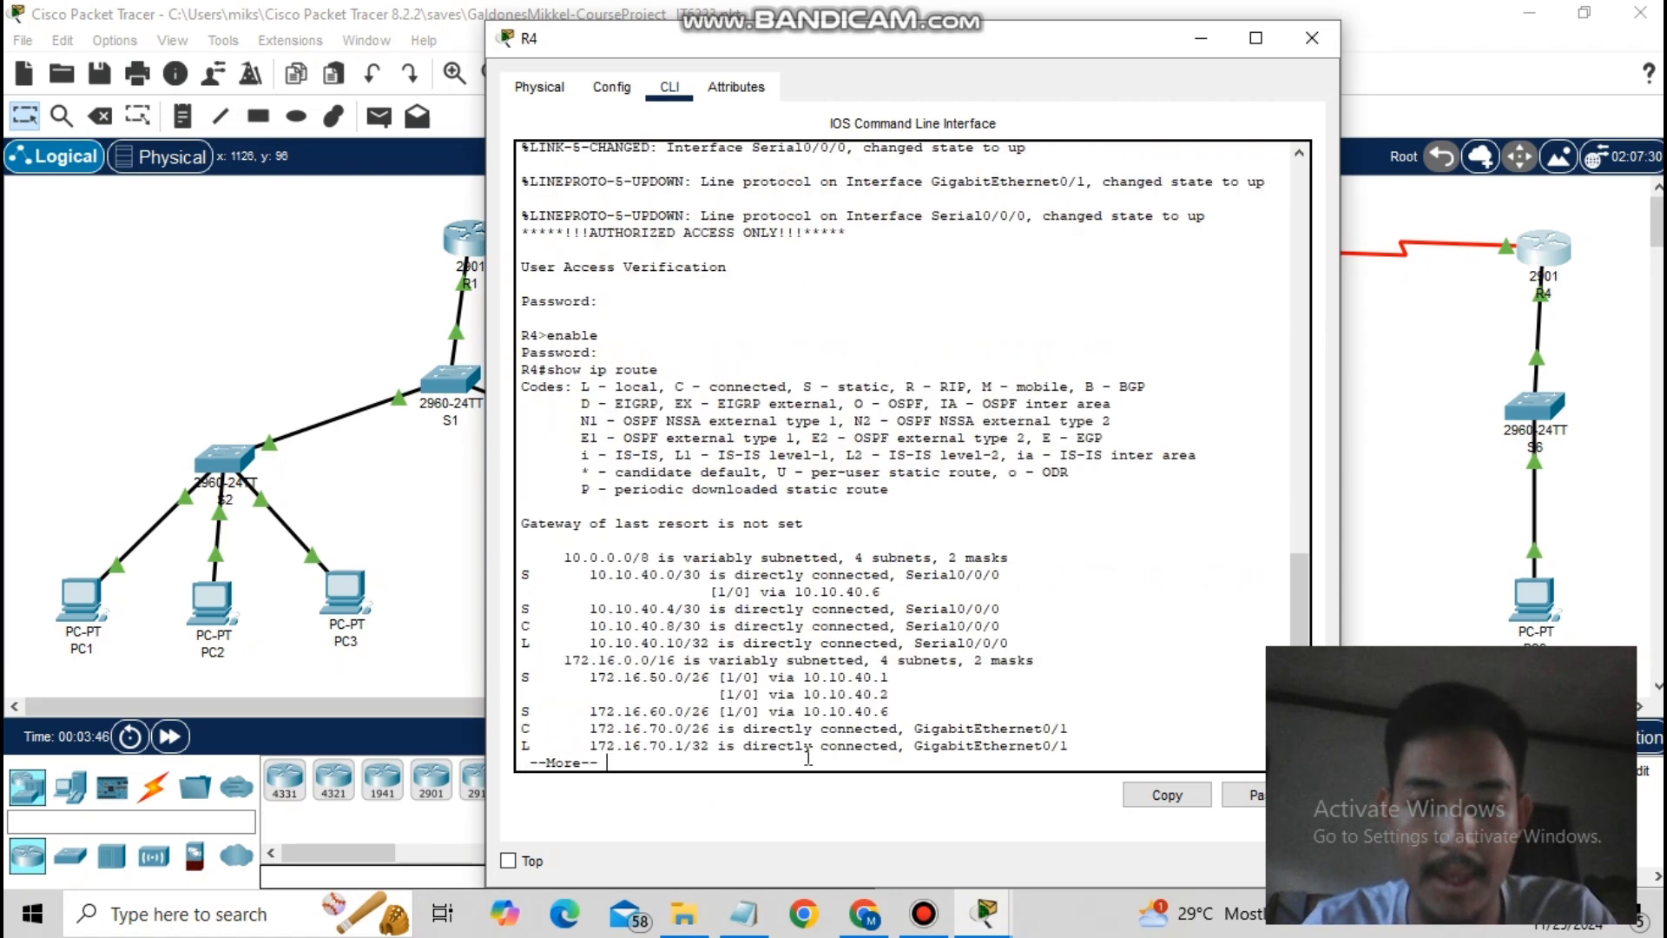
key("Return")
key("Return")
key("Return")
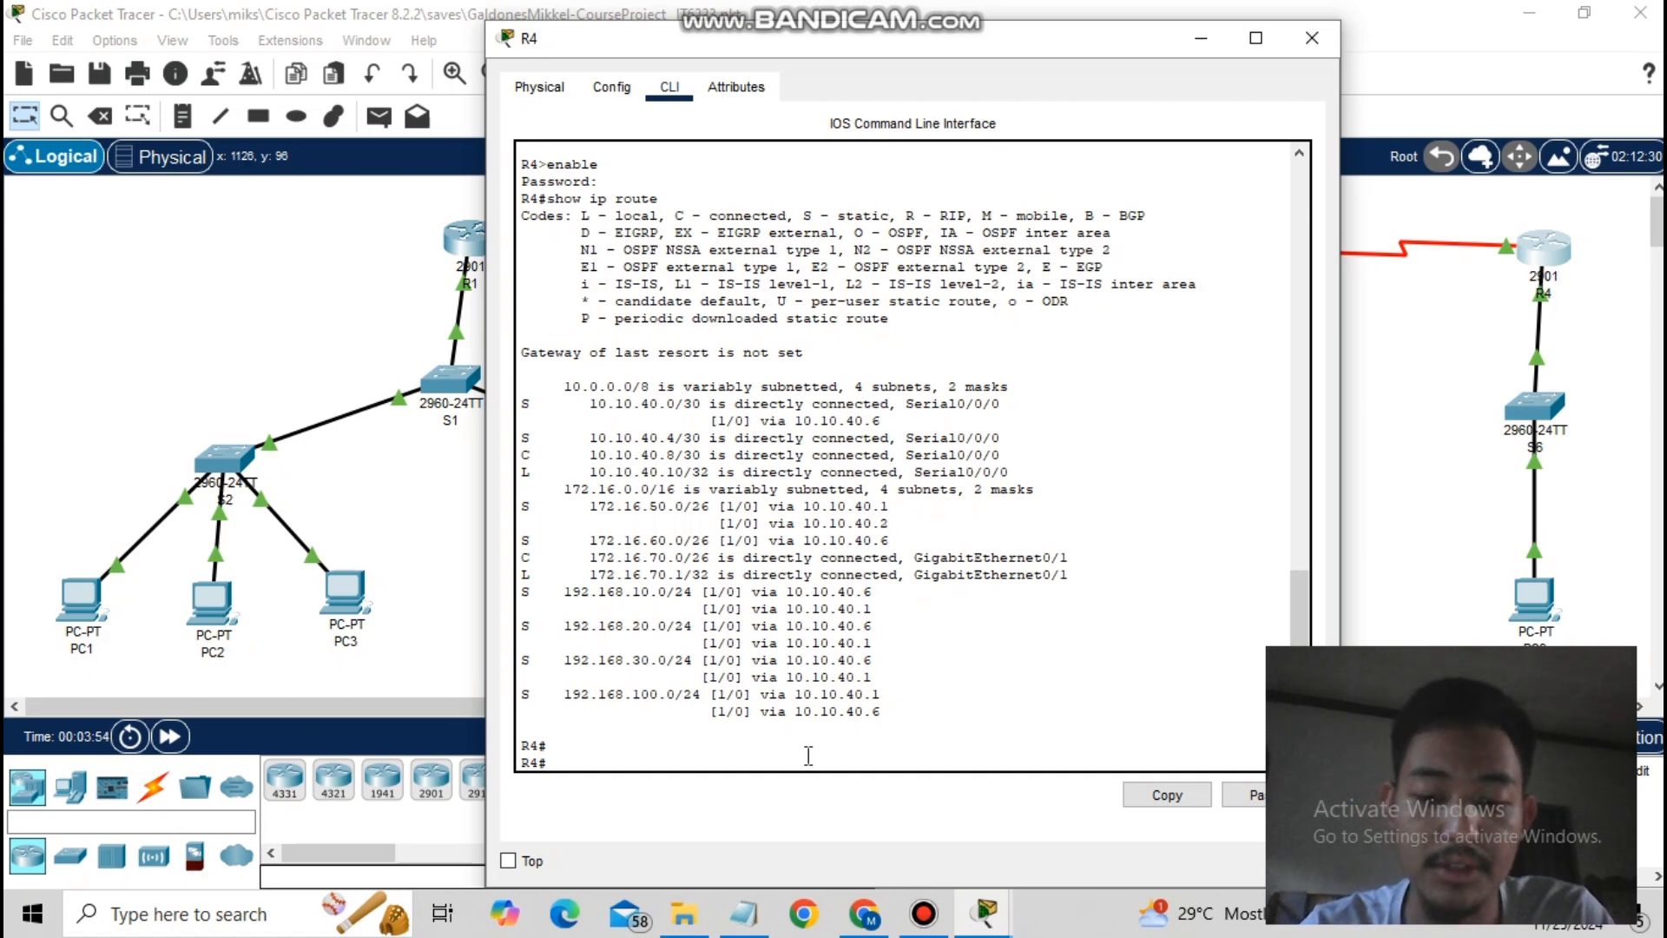
type("show arp")
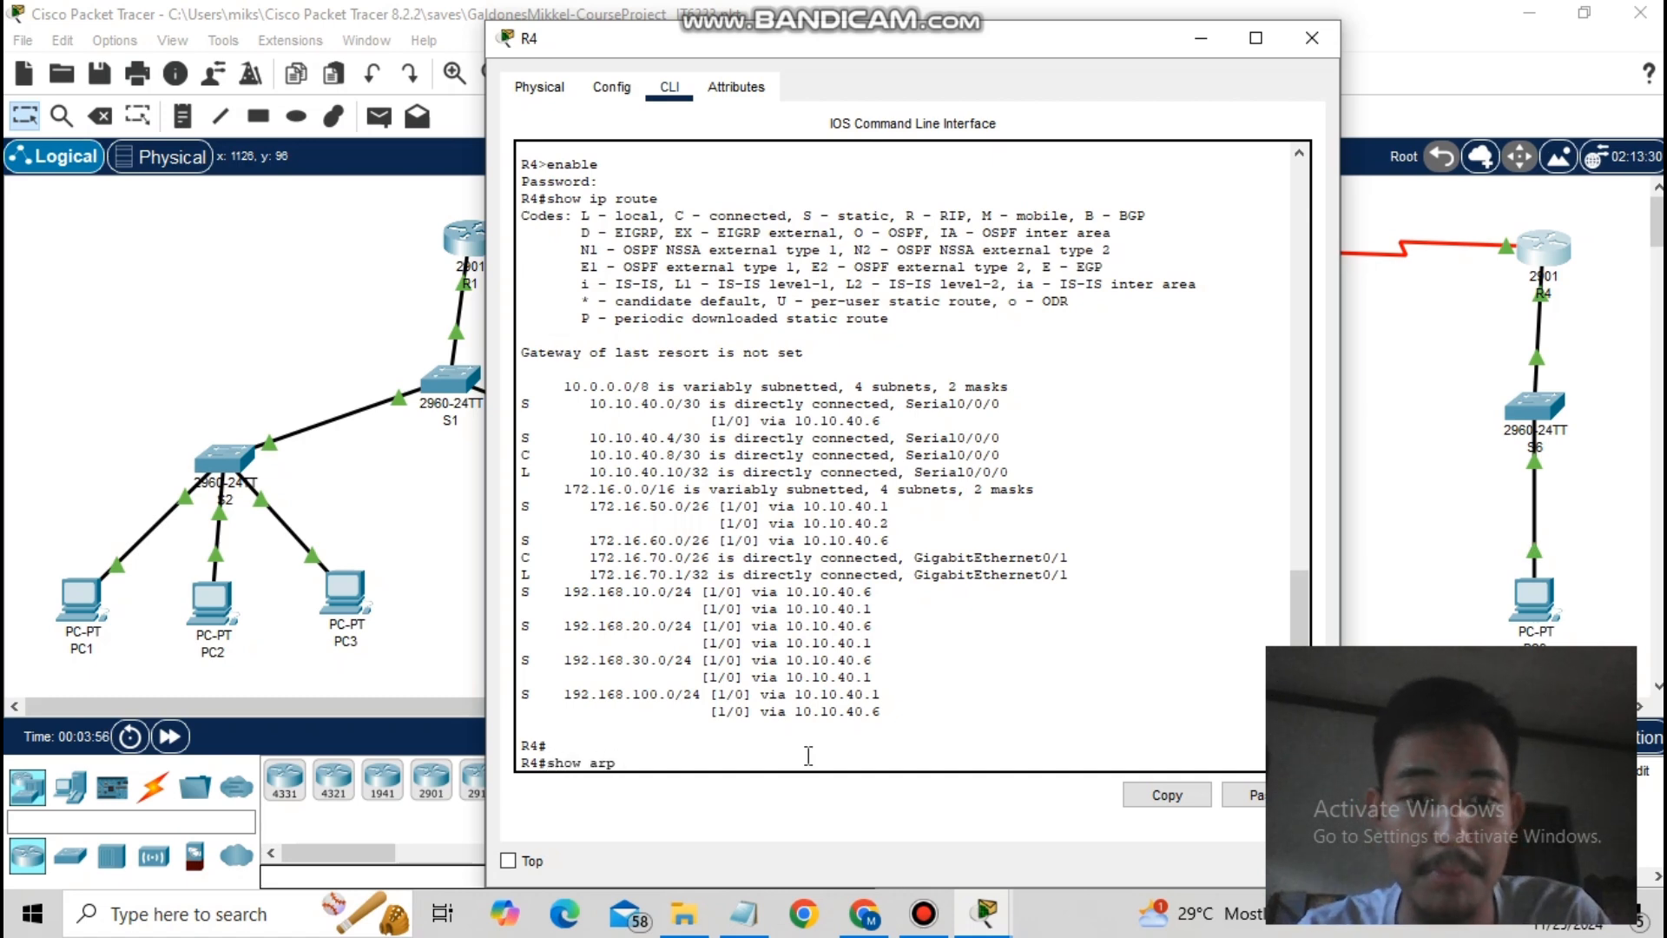
key("Return")
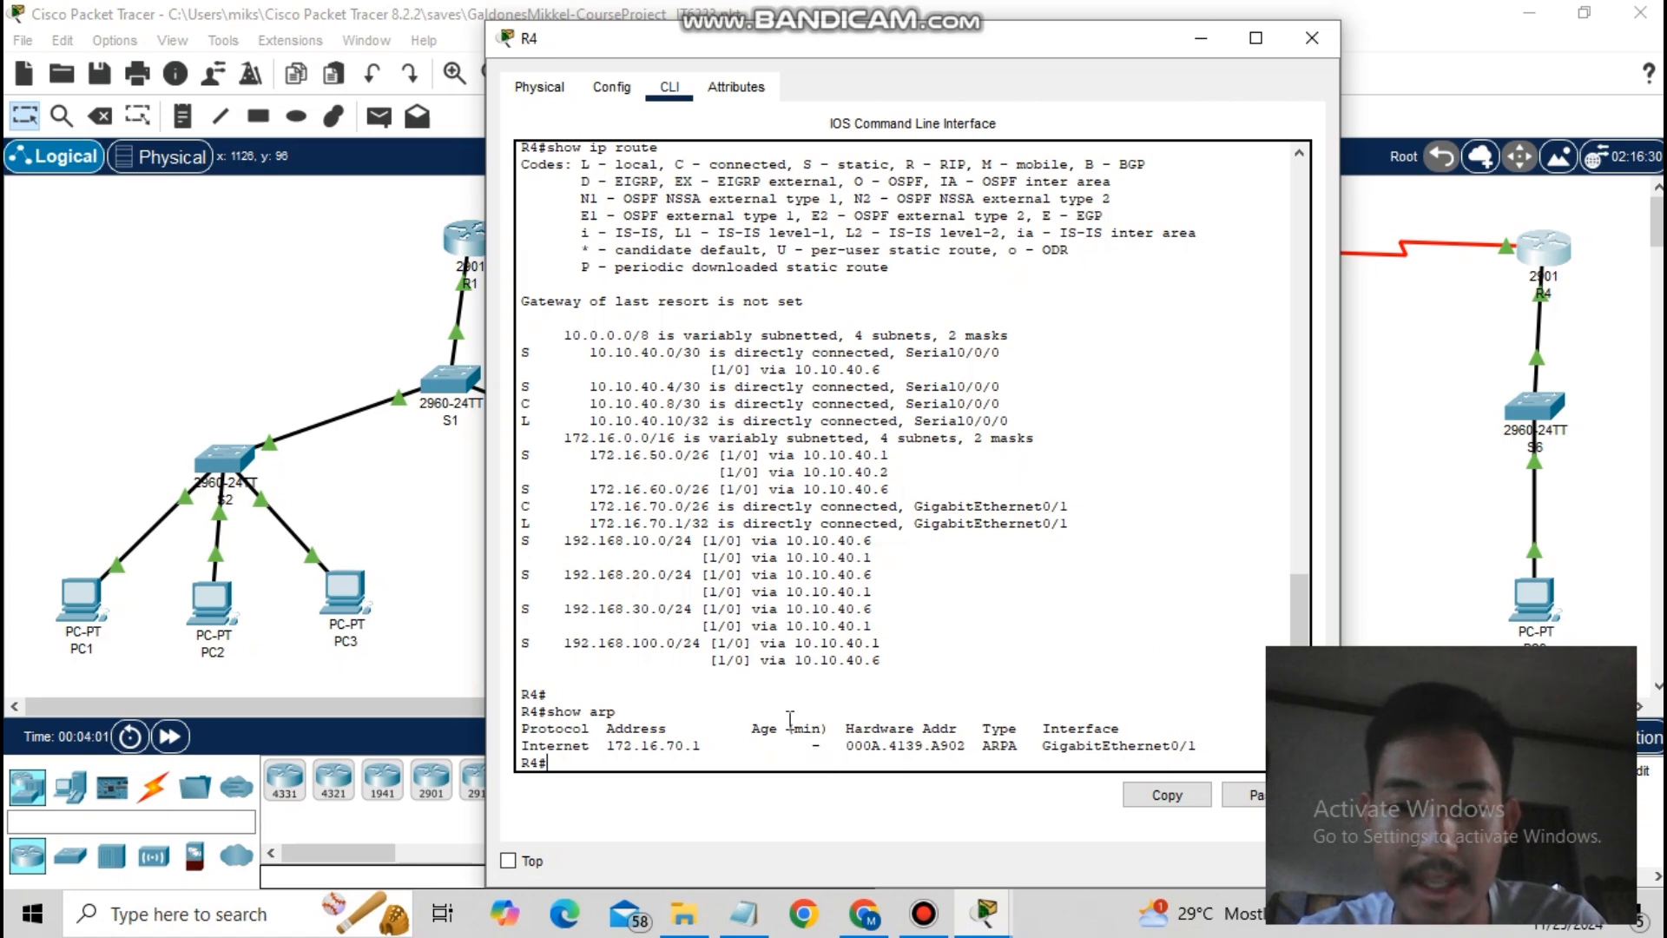
left_click(1459, 294)
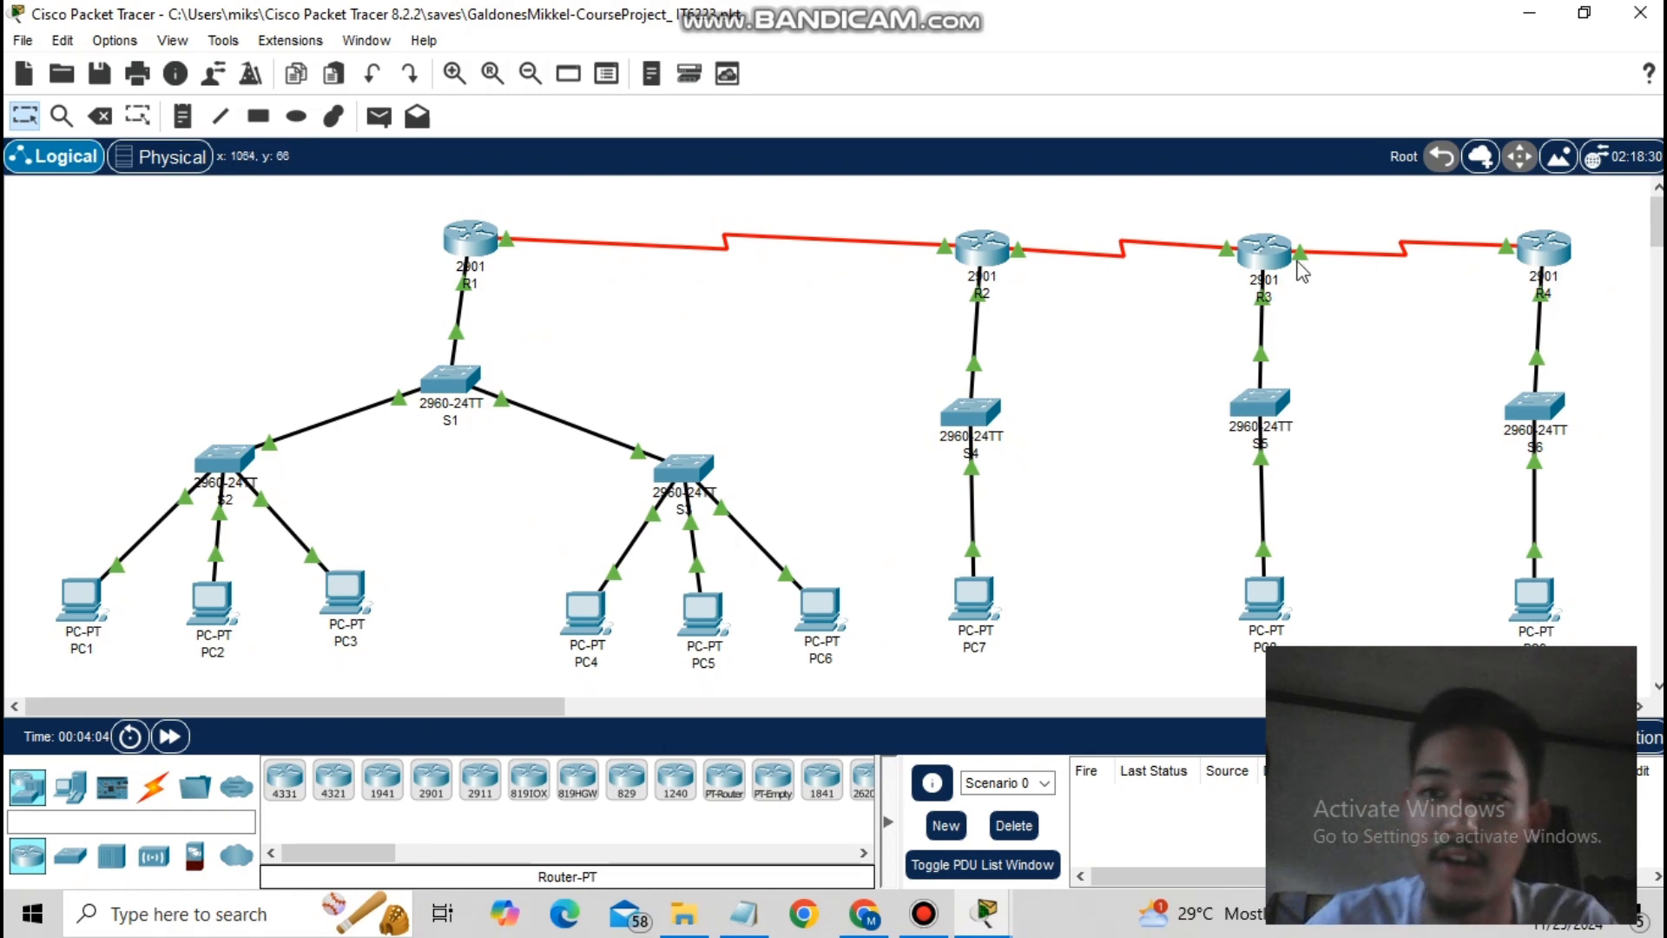
- Display the ARP tables of R3 and R2, closing each console afterwards
left_click(1265, 255)
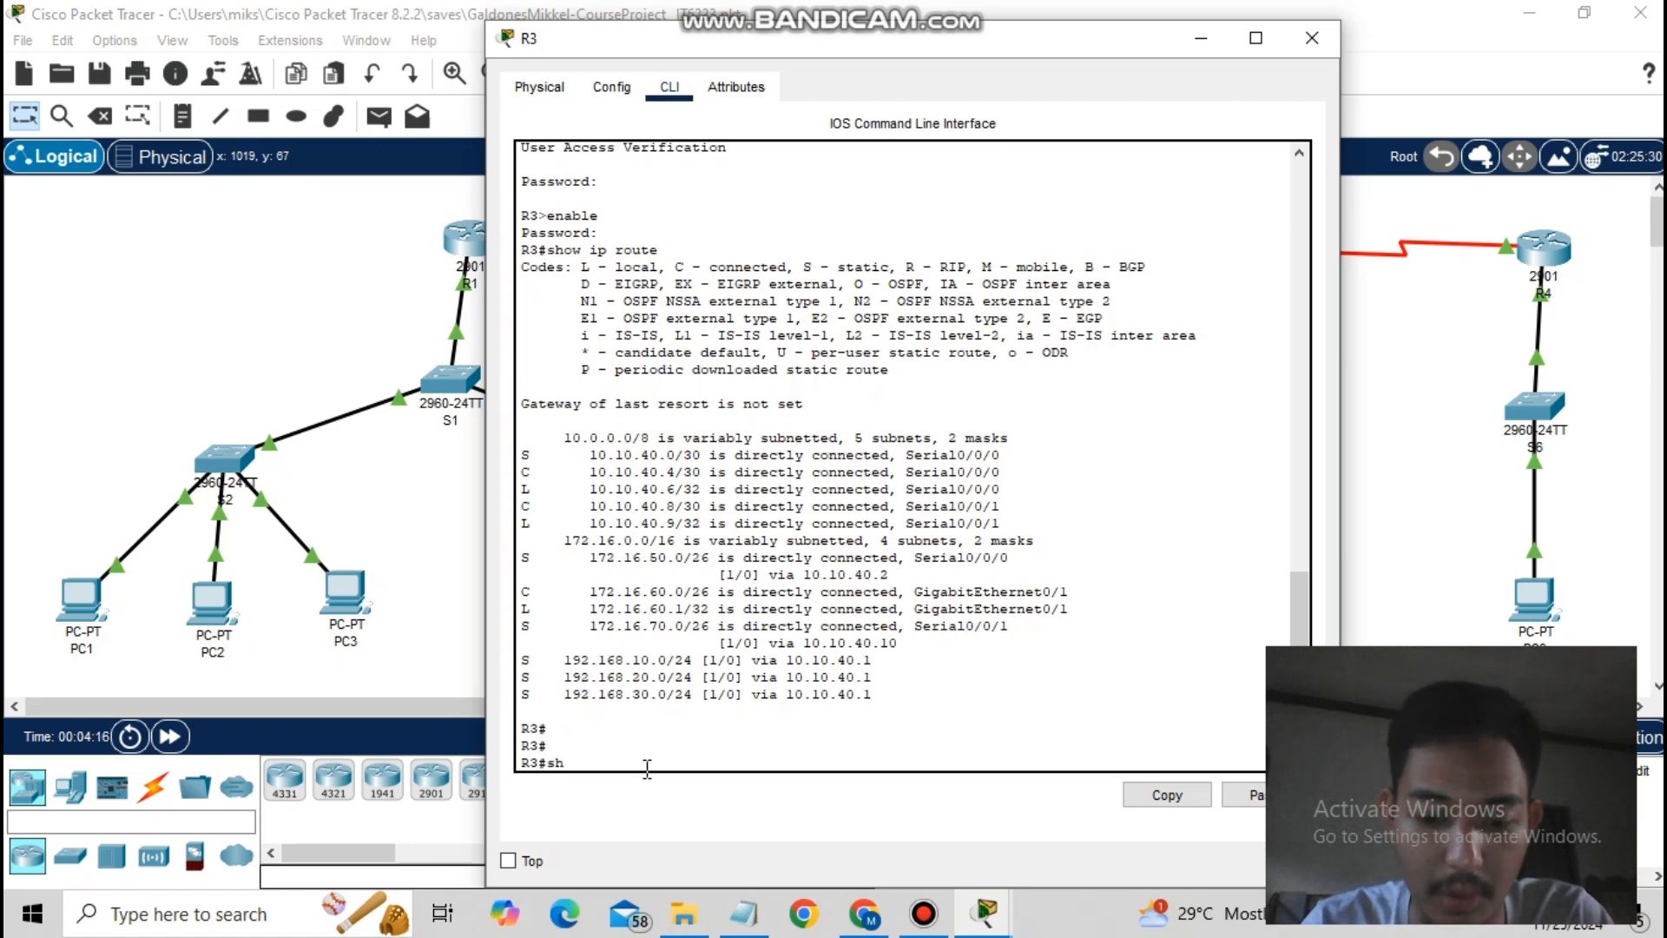
type("arp")
key("Return")
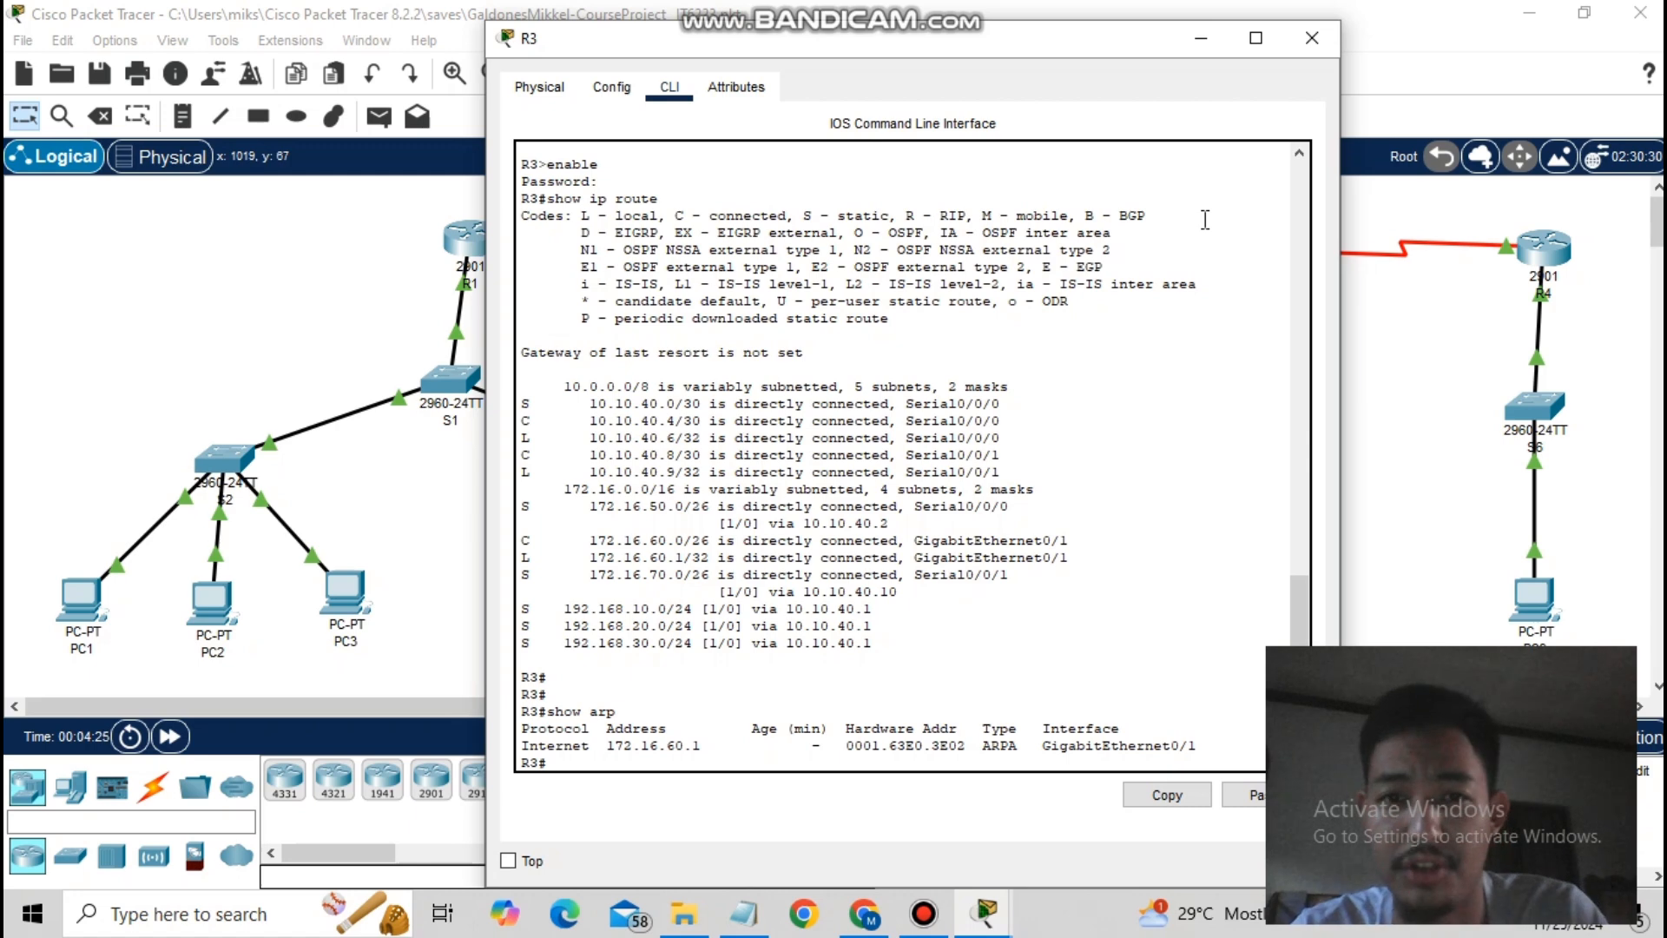
left_click(1201, 37)
left_click(997, 244)
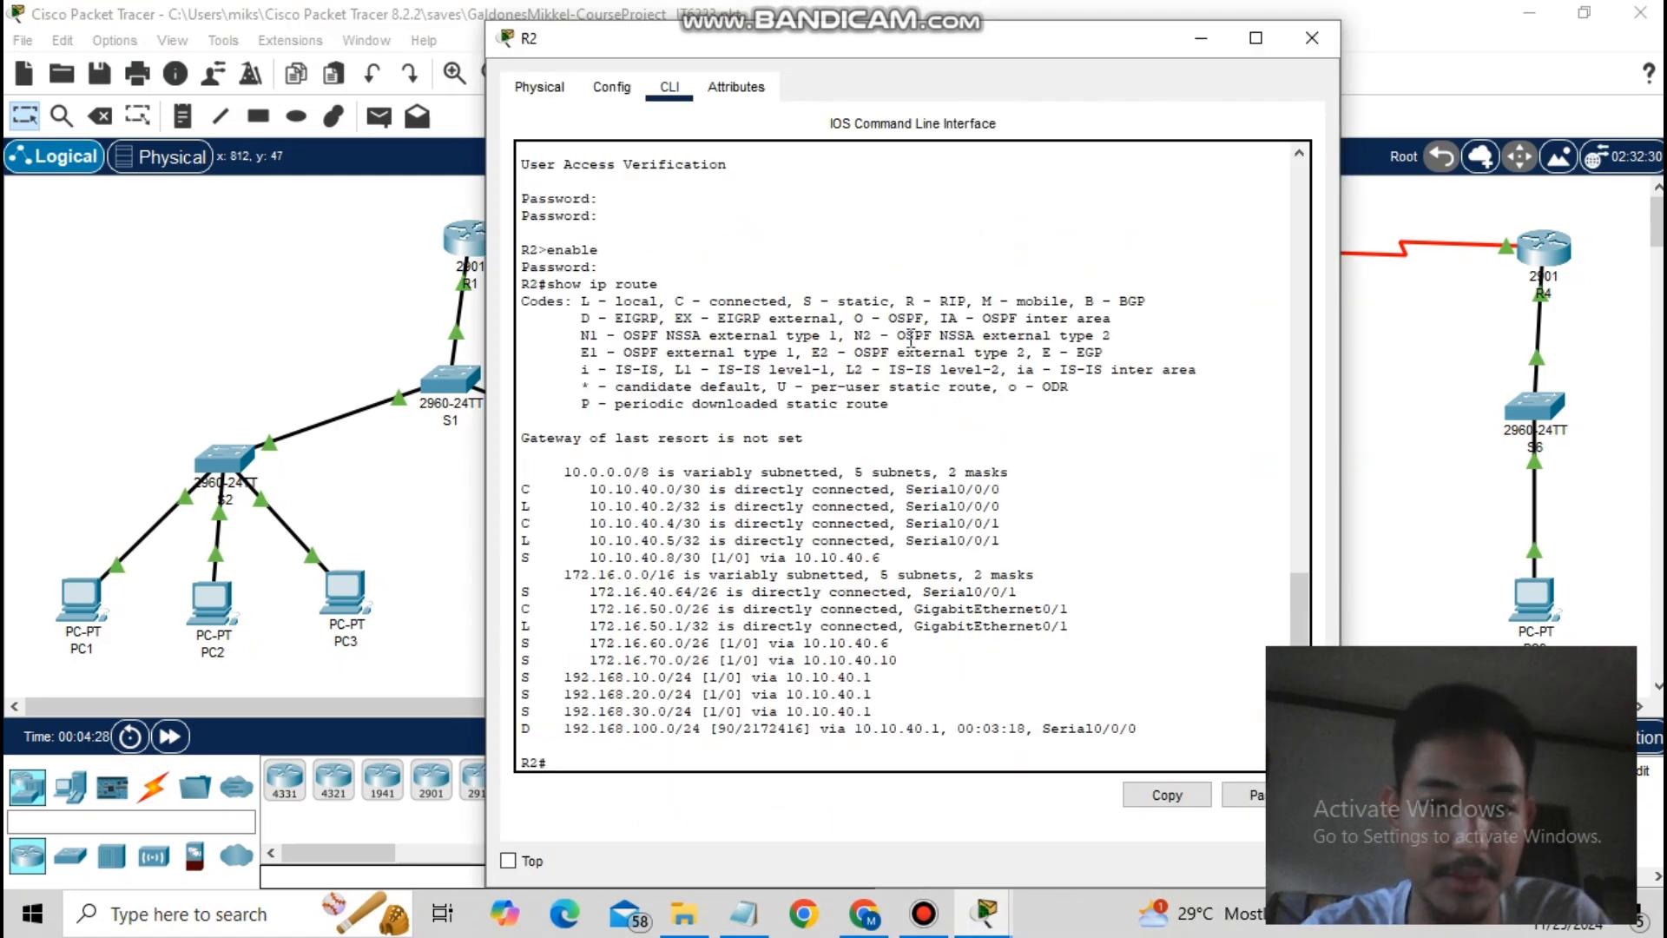
type("show ")
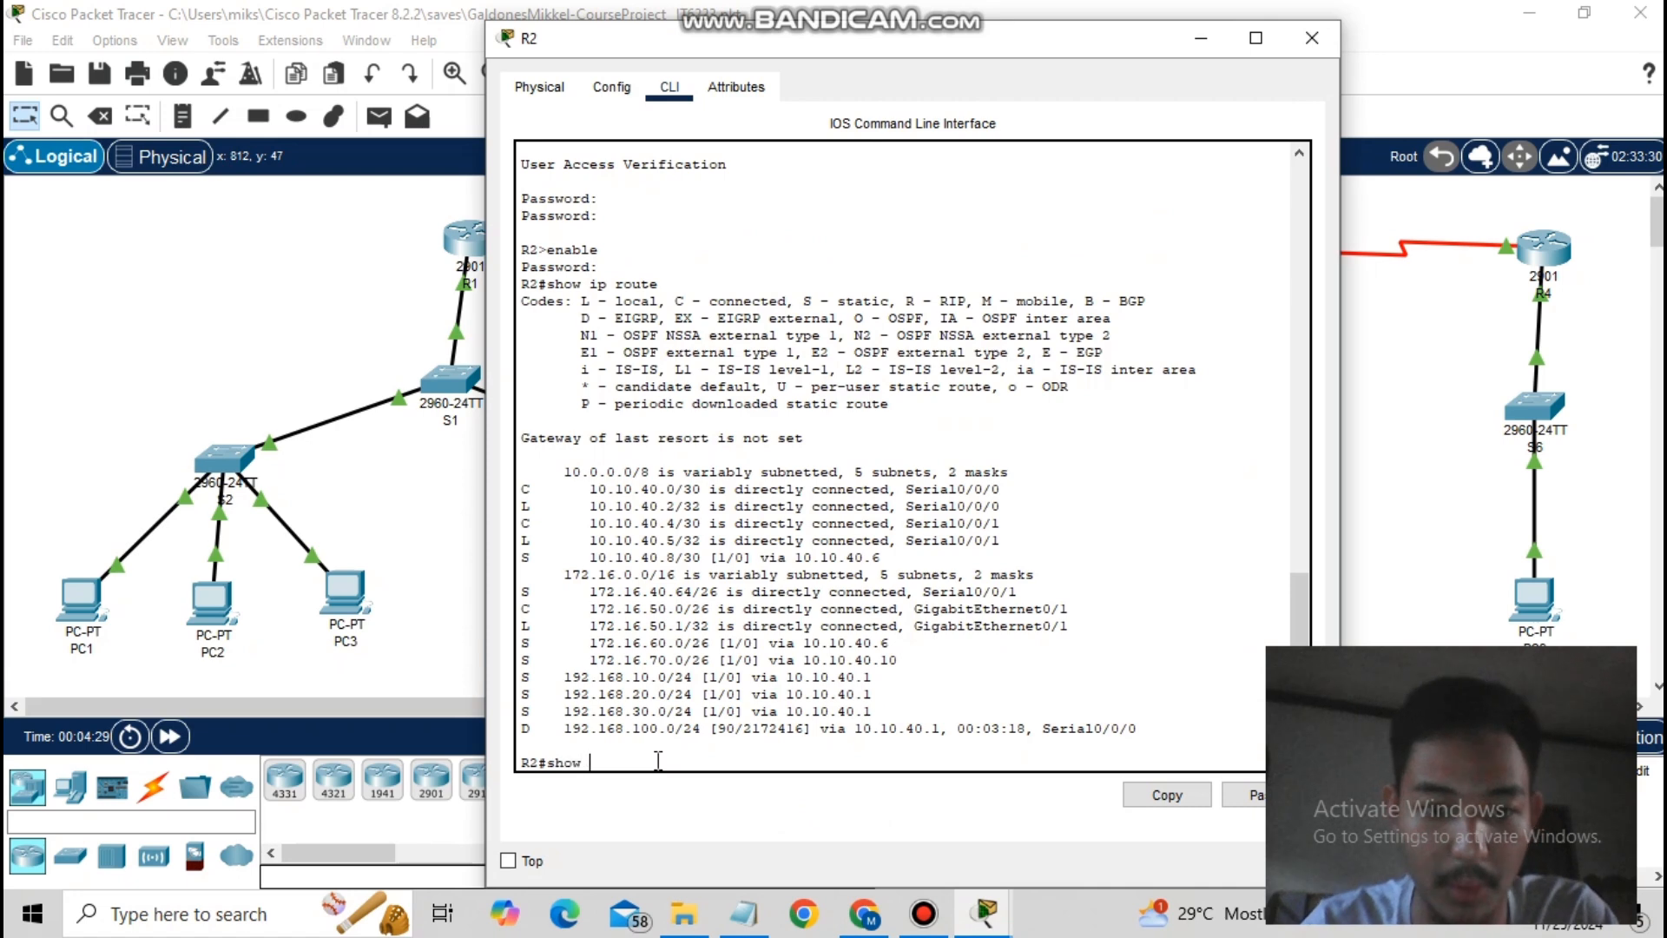
type("arp")
key("Return")
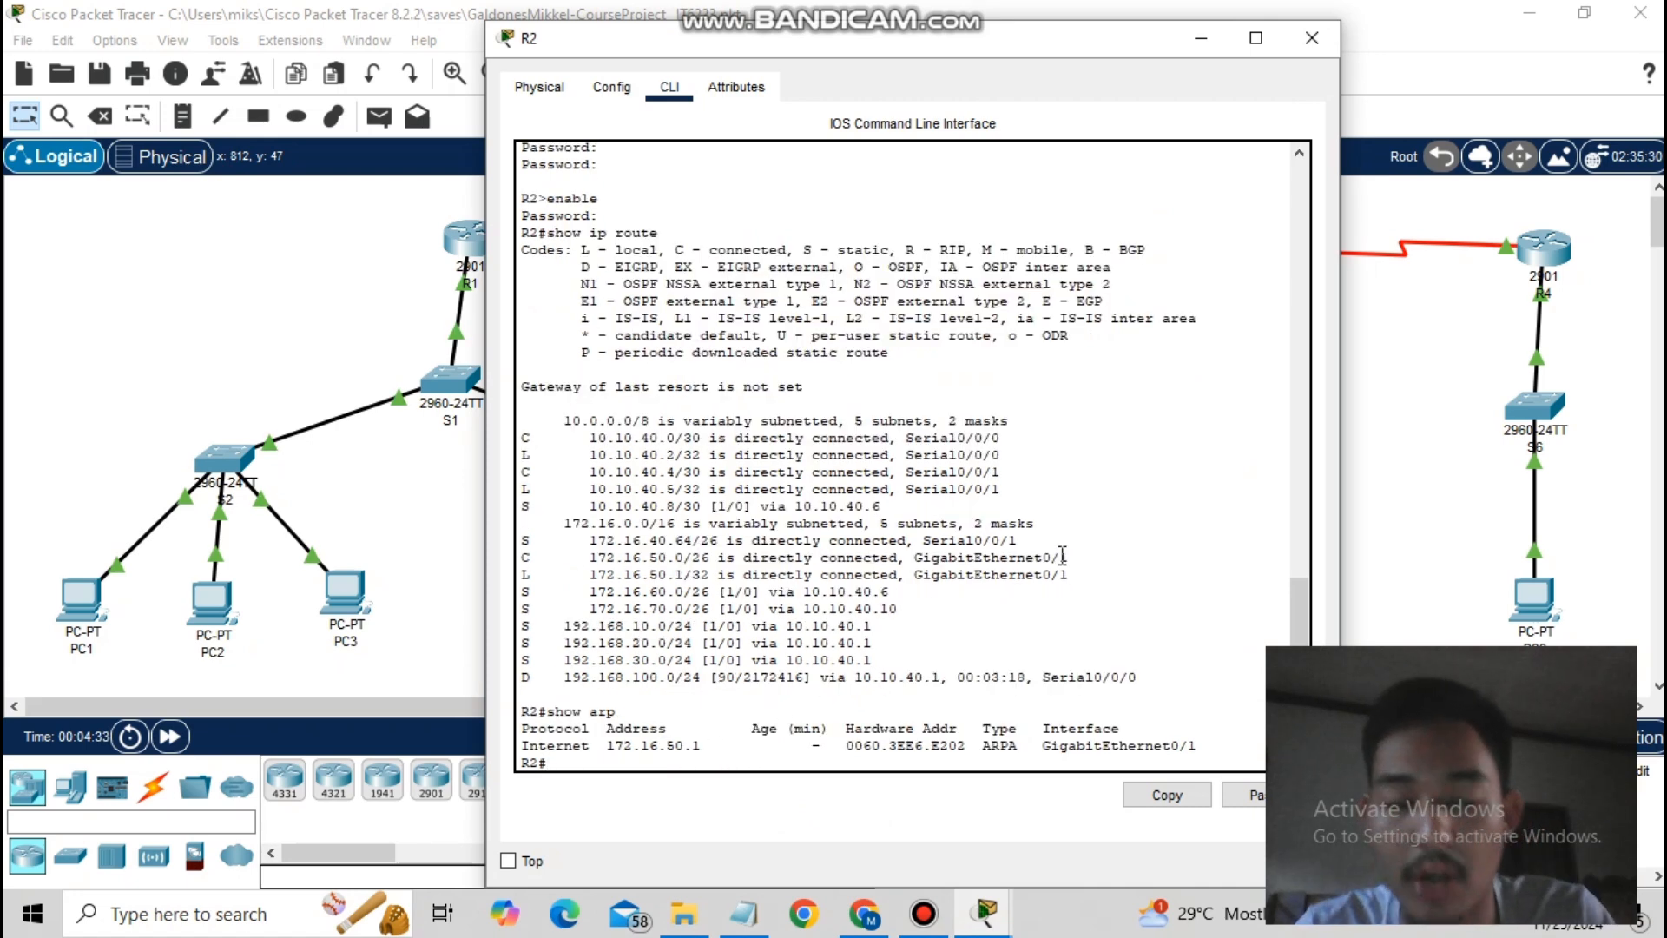
left_click(1206, 40)
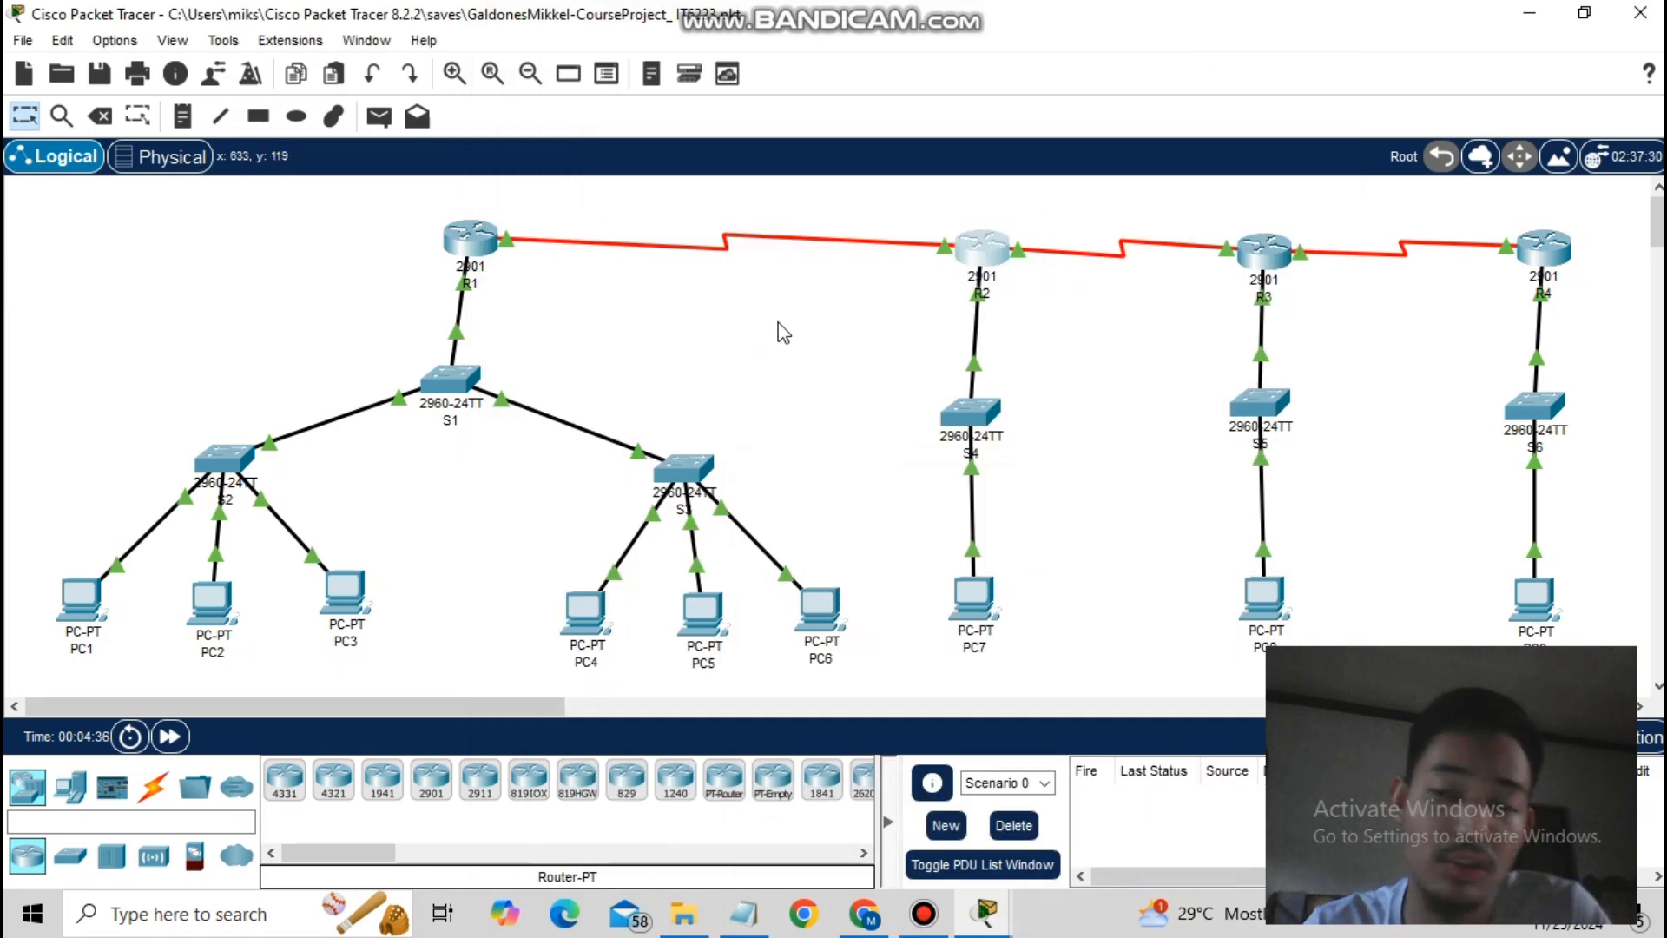
- Display R1's ARP table, showing 192.168.100.1 on GigabitEthernet0/0, and close its console
left_click(487, 257)
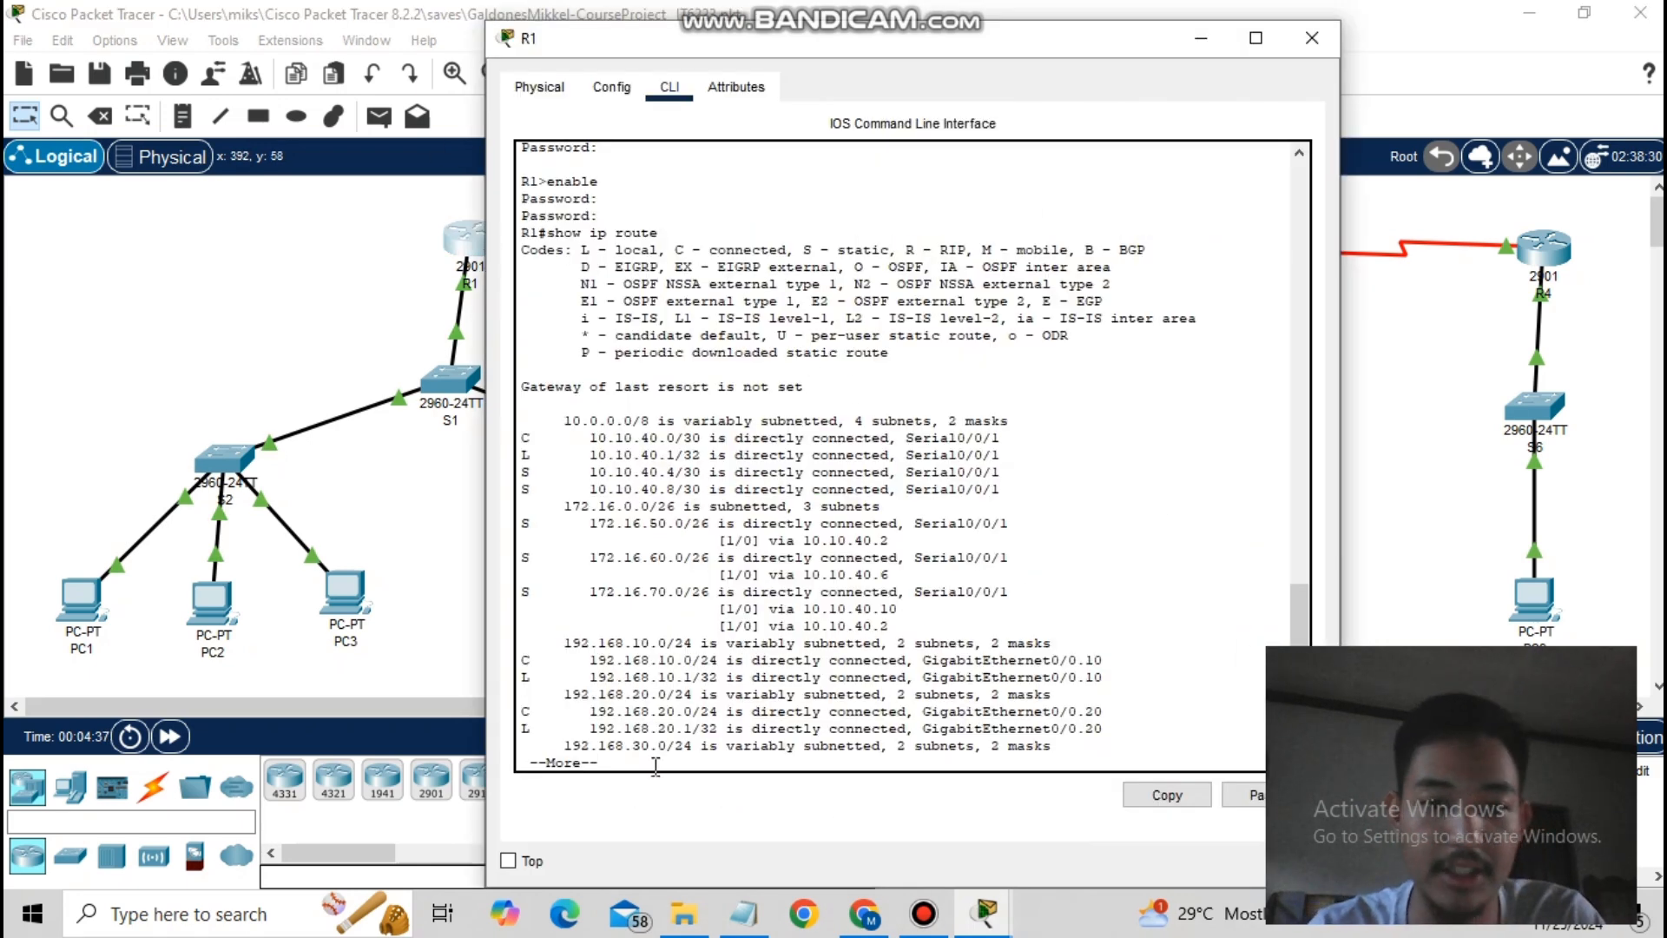
scroll(655, 764, "down", 3)
key("Return")
key("Return")
type("sh")
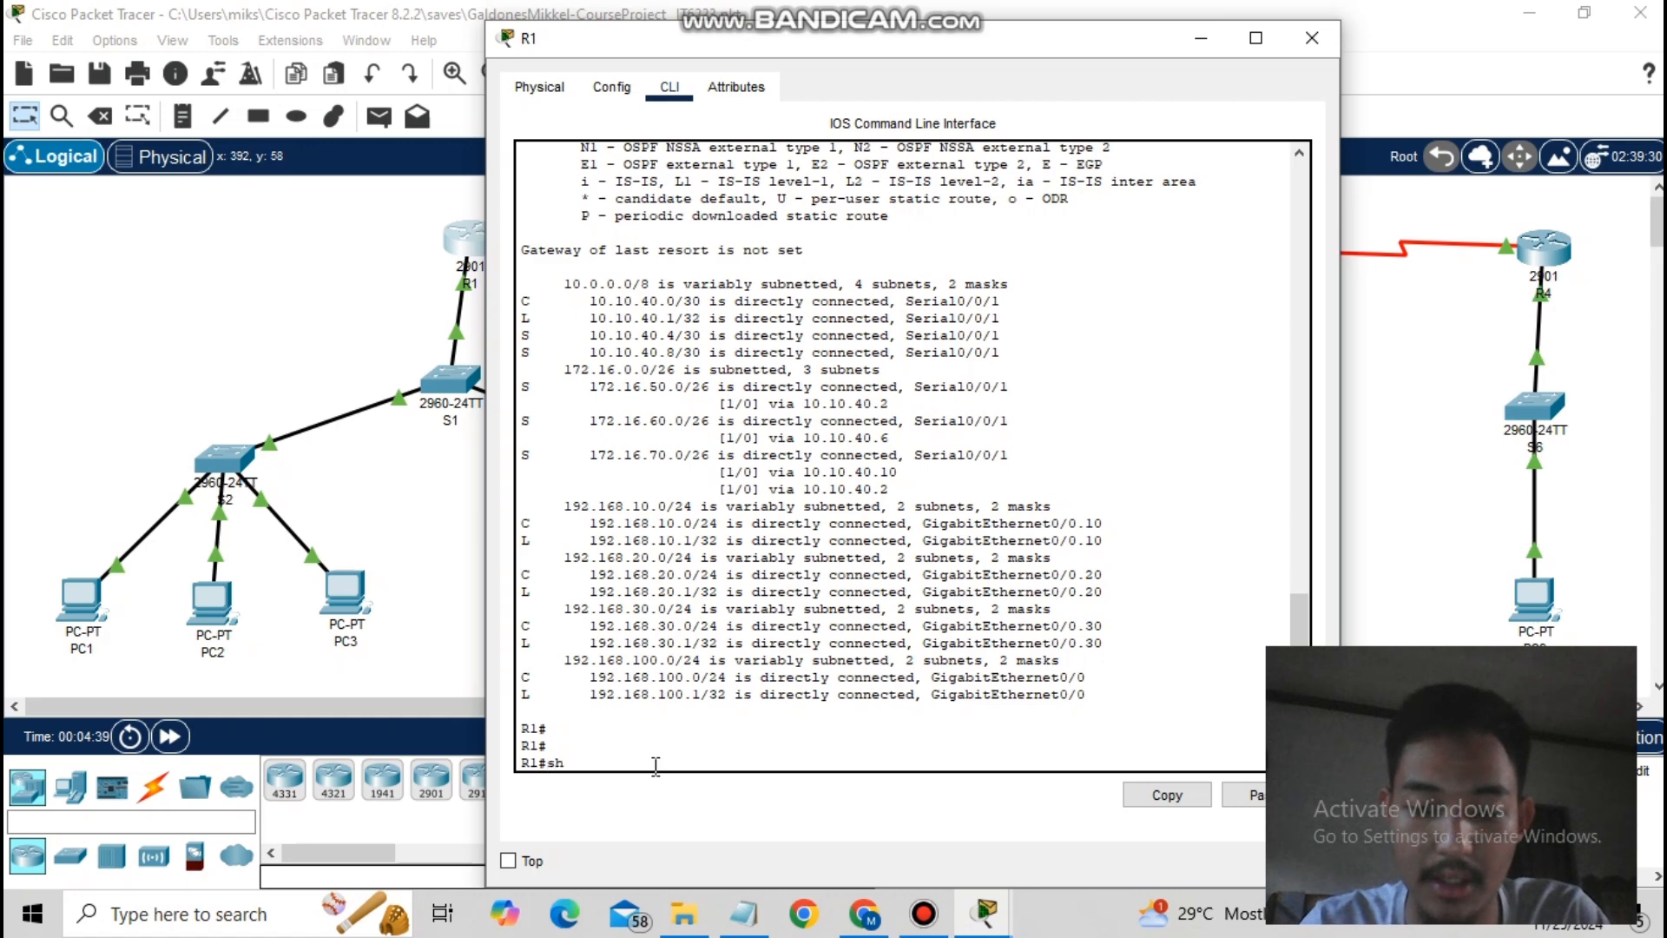
type("ow arp")
key("Return")
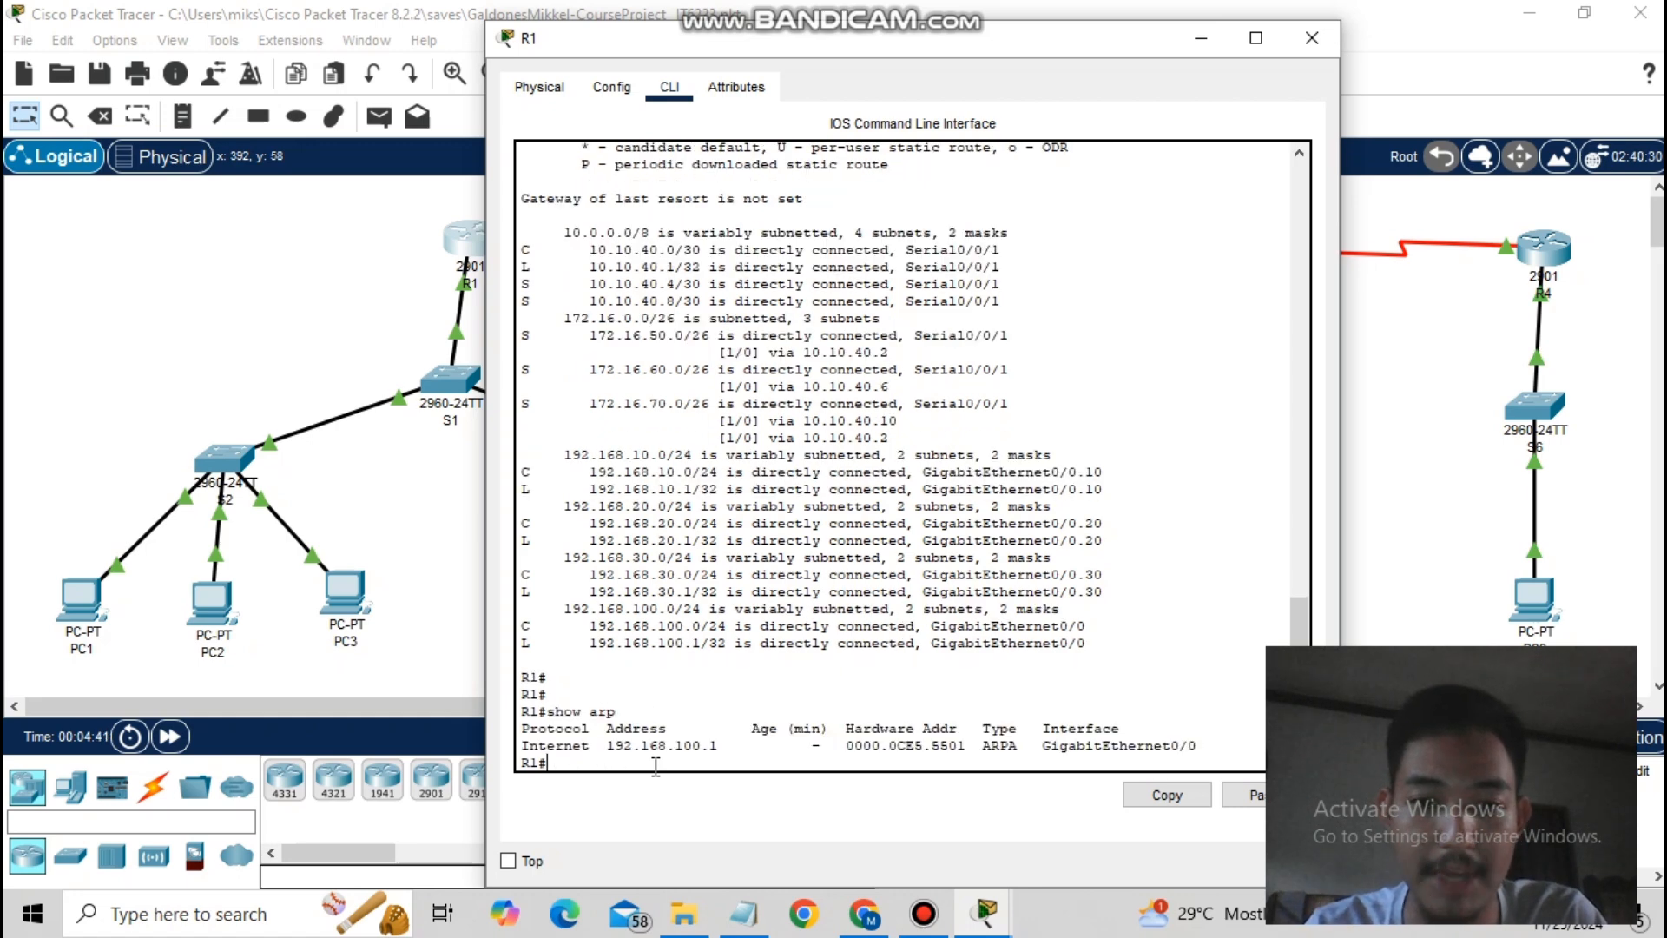
key("Return")
key("Return")
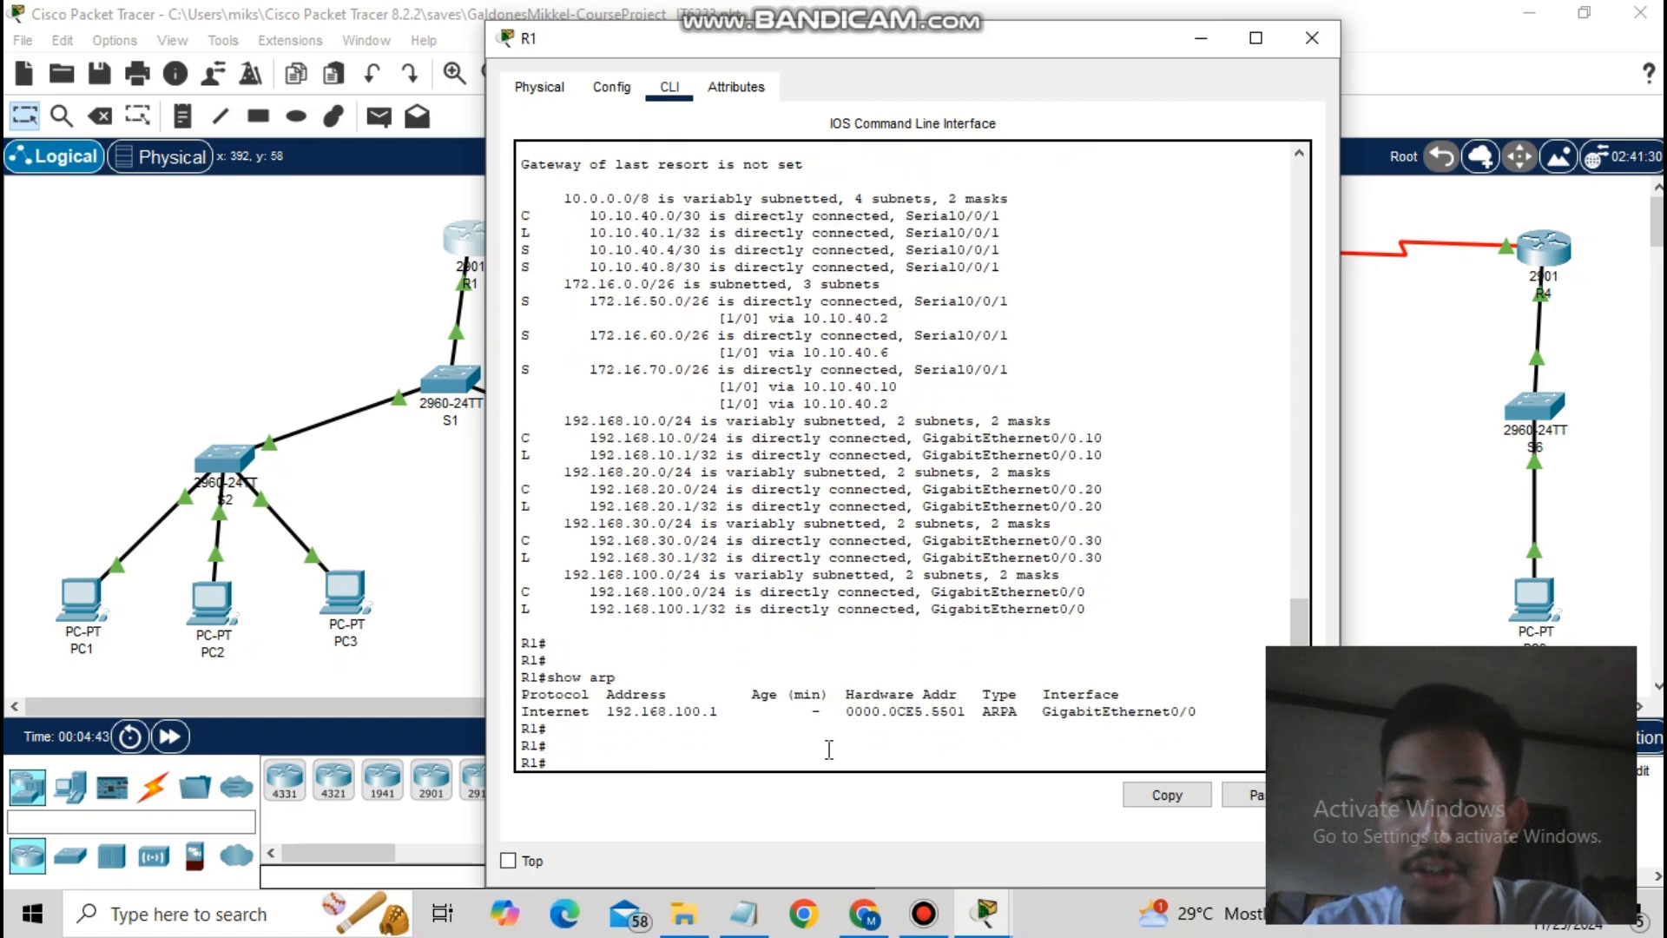
left_click(478, 430)
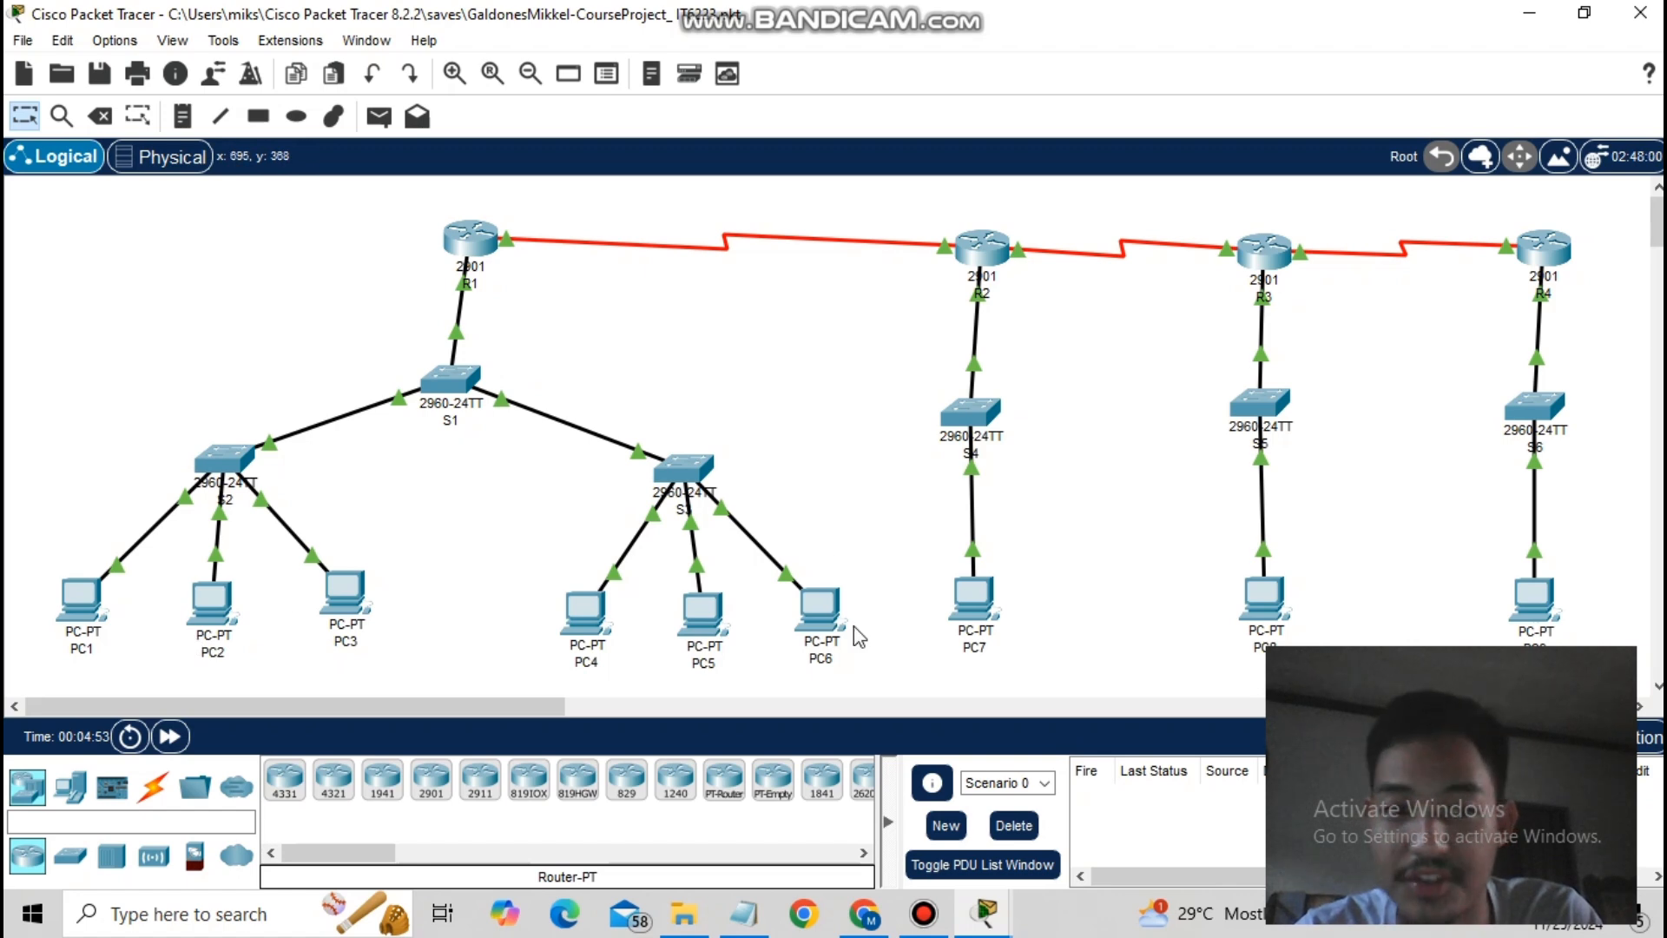
- Reopen R1's CLI with a narrowed ping-command notes window beside it
left_click(467, 214)
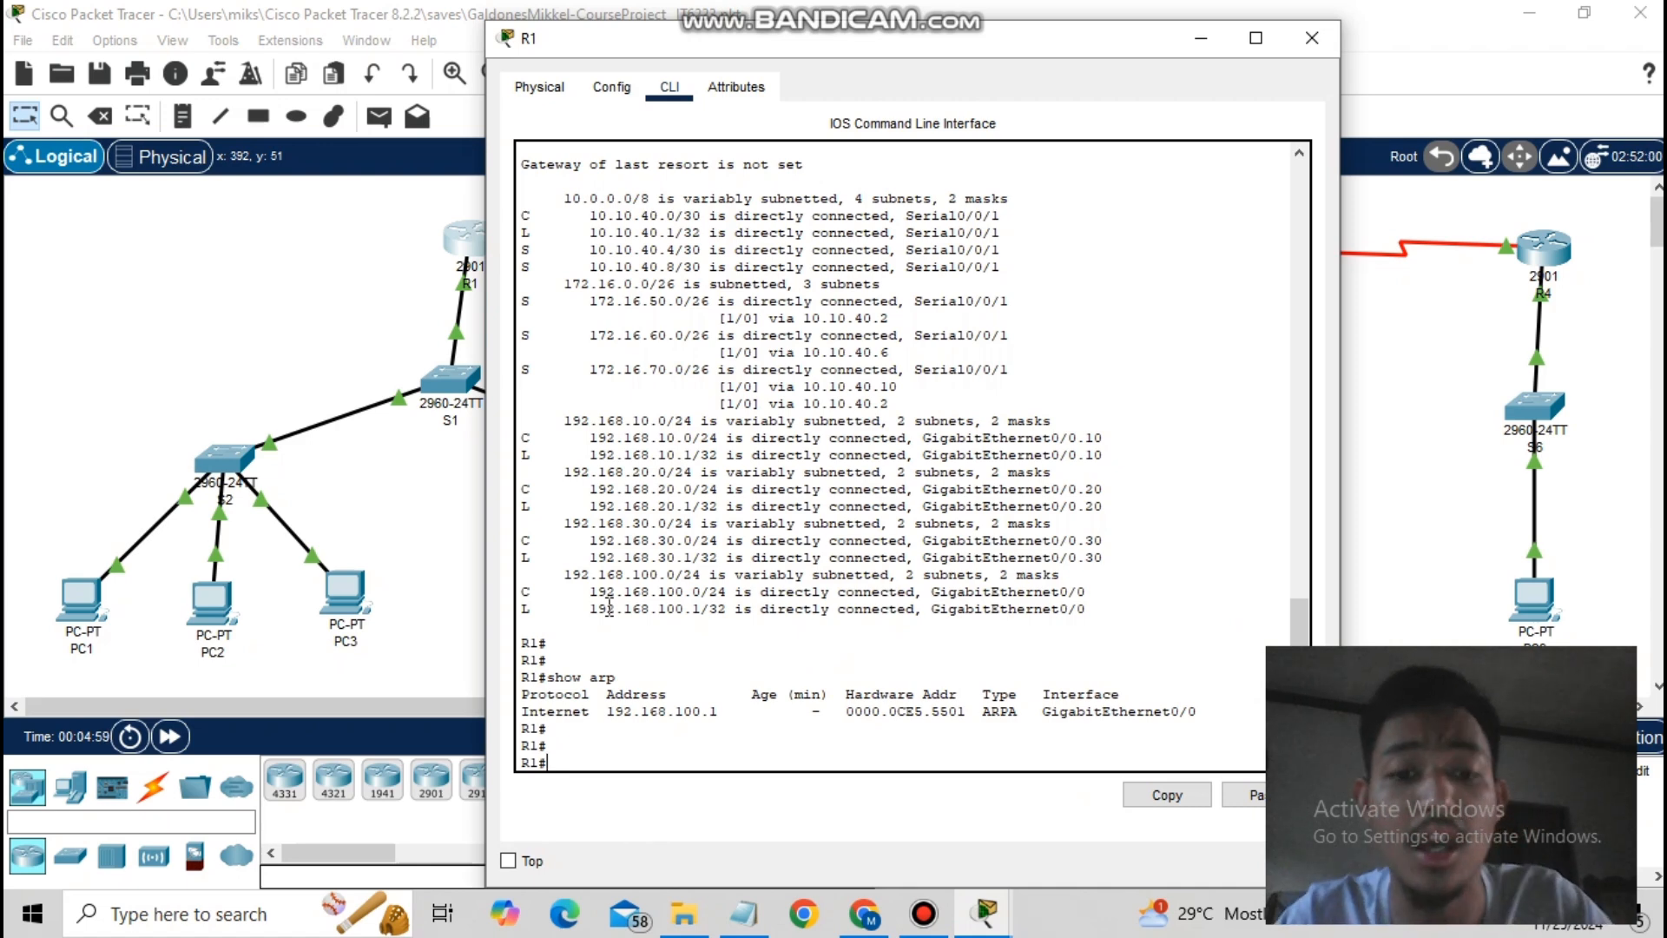
left_click(744, 914)
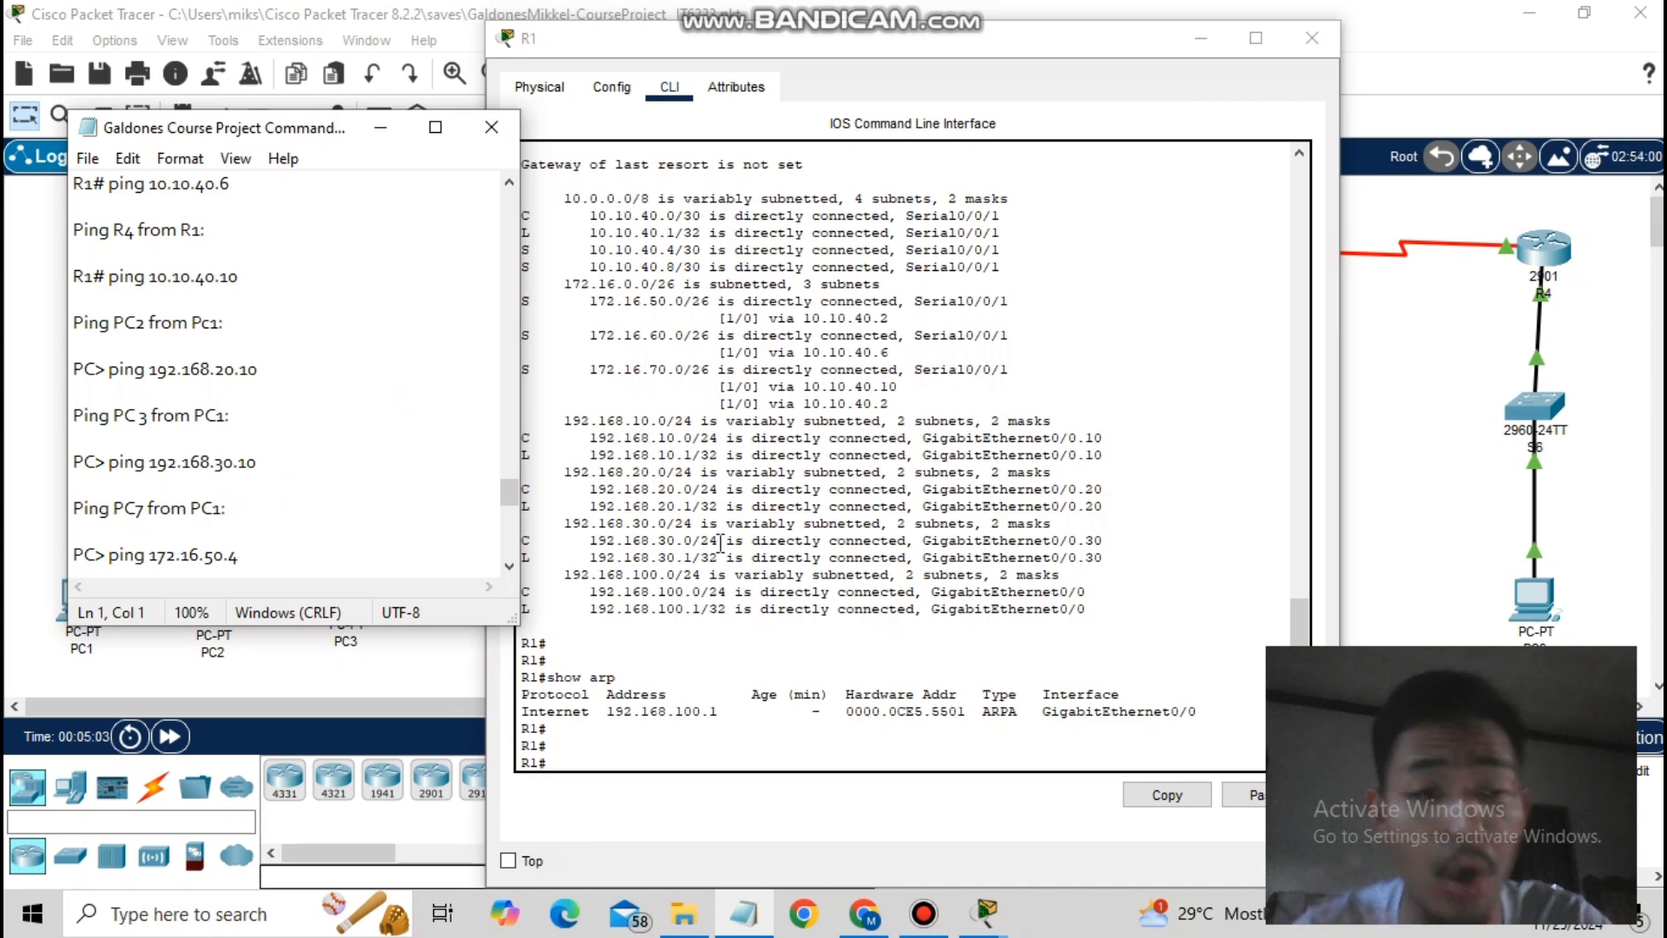
left_click(666, 781)
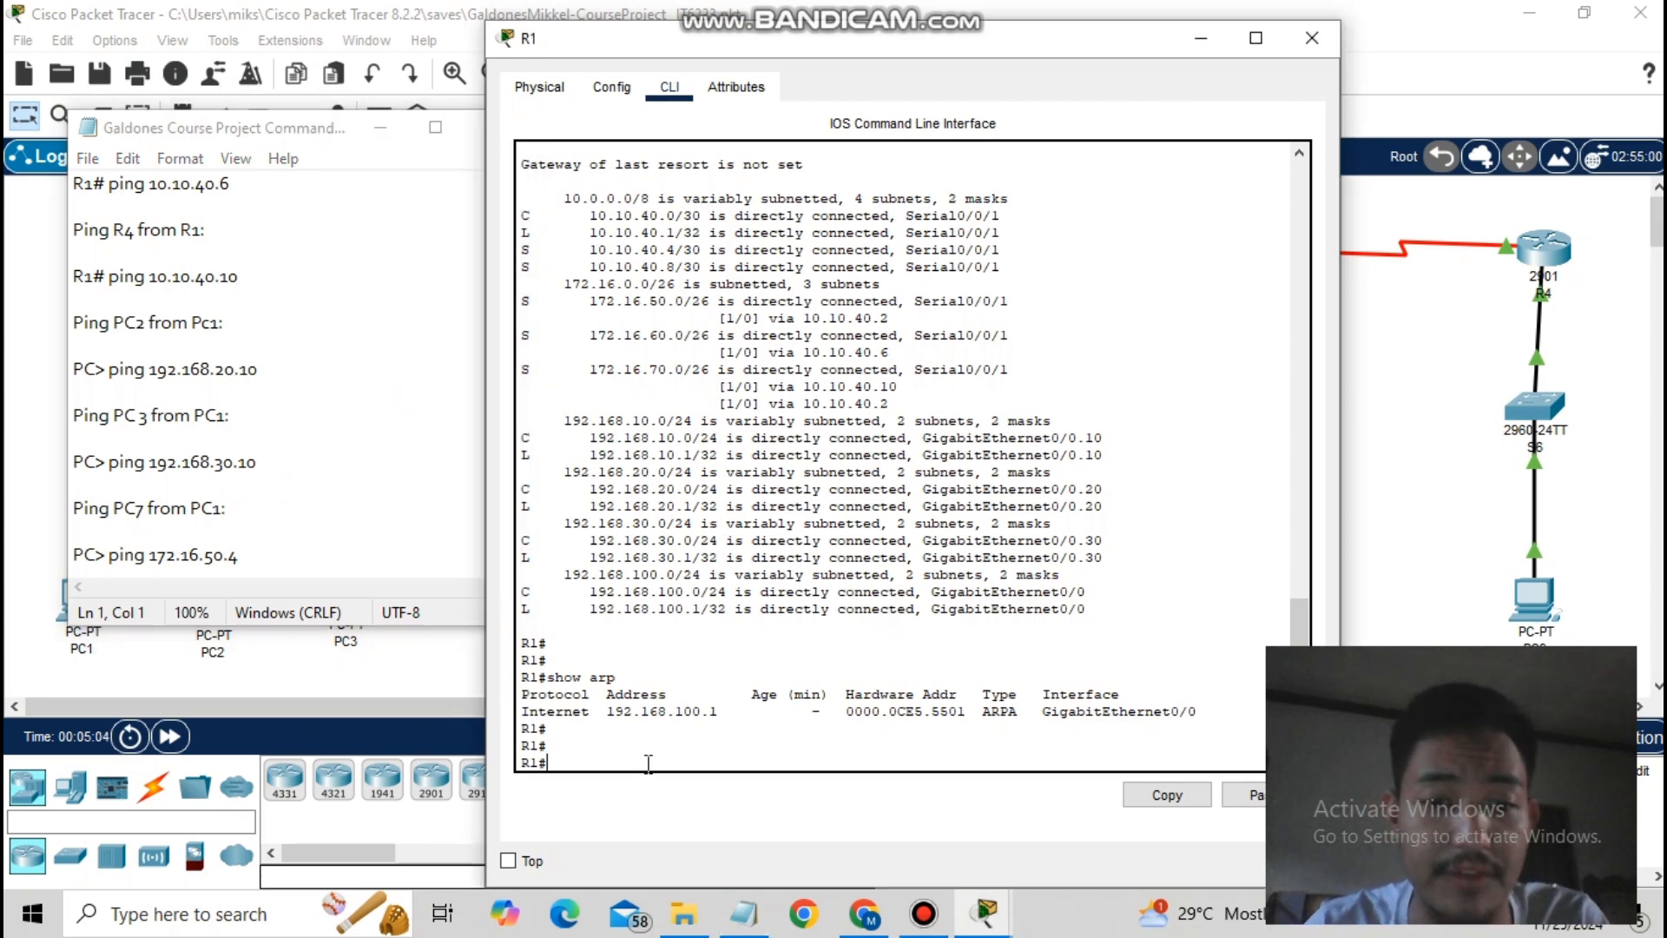
left_click(444, 341)
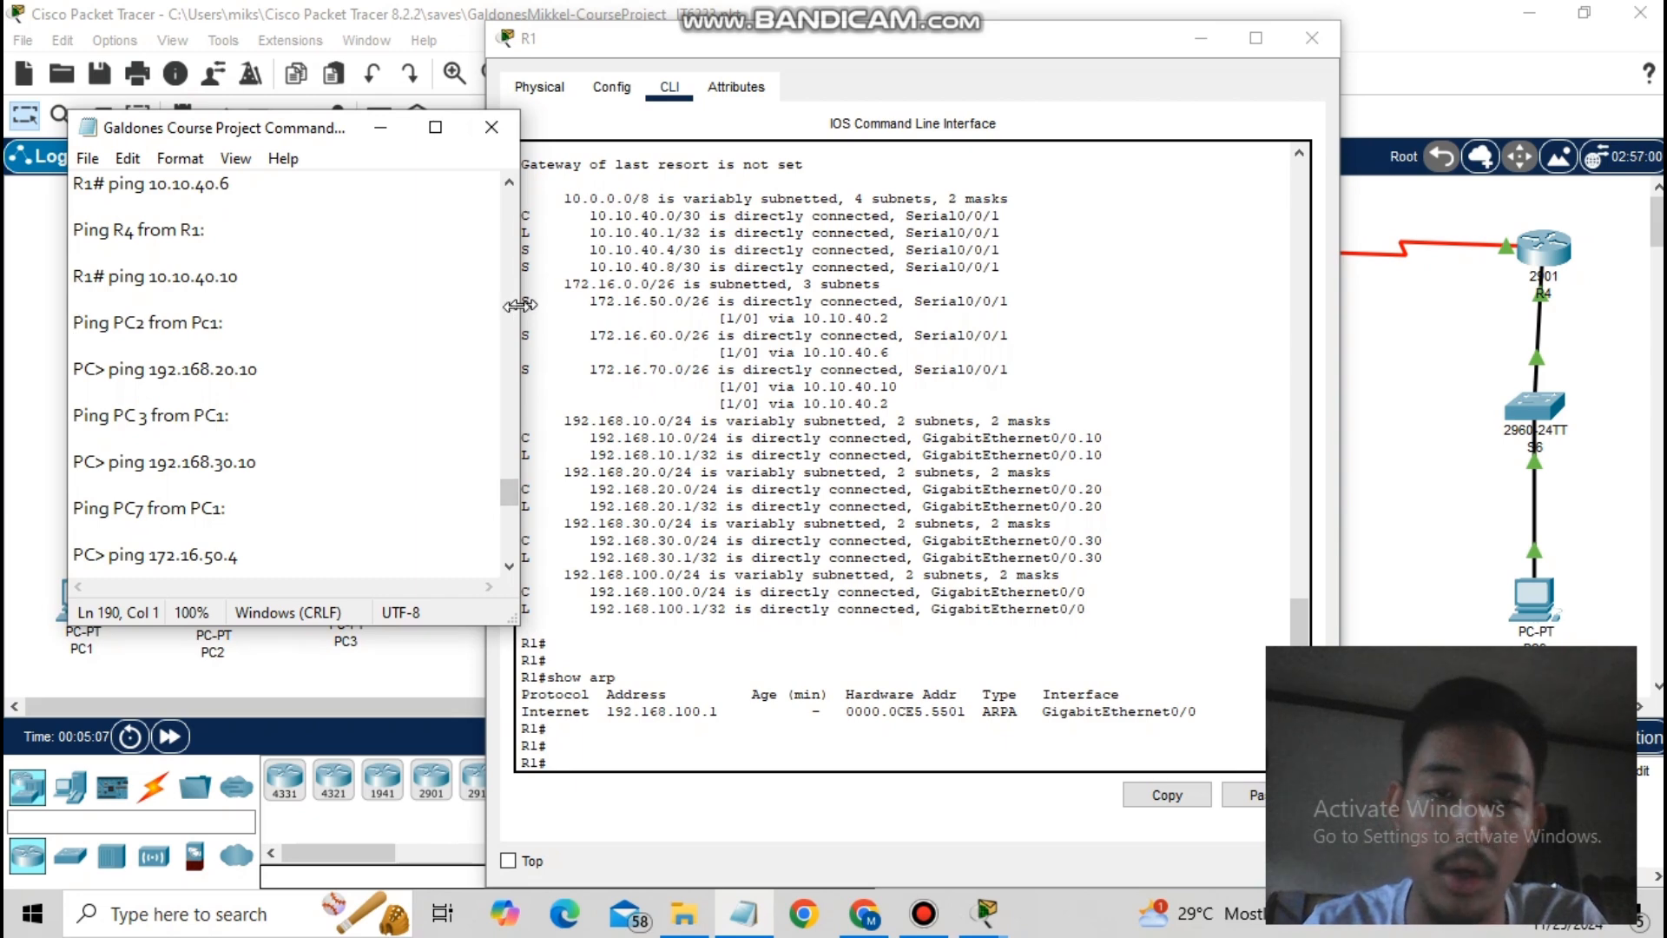
left_click_drag(521, 304, 483, 306)
left_click_drag(467, 481, 468, 470)
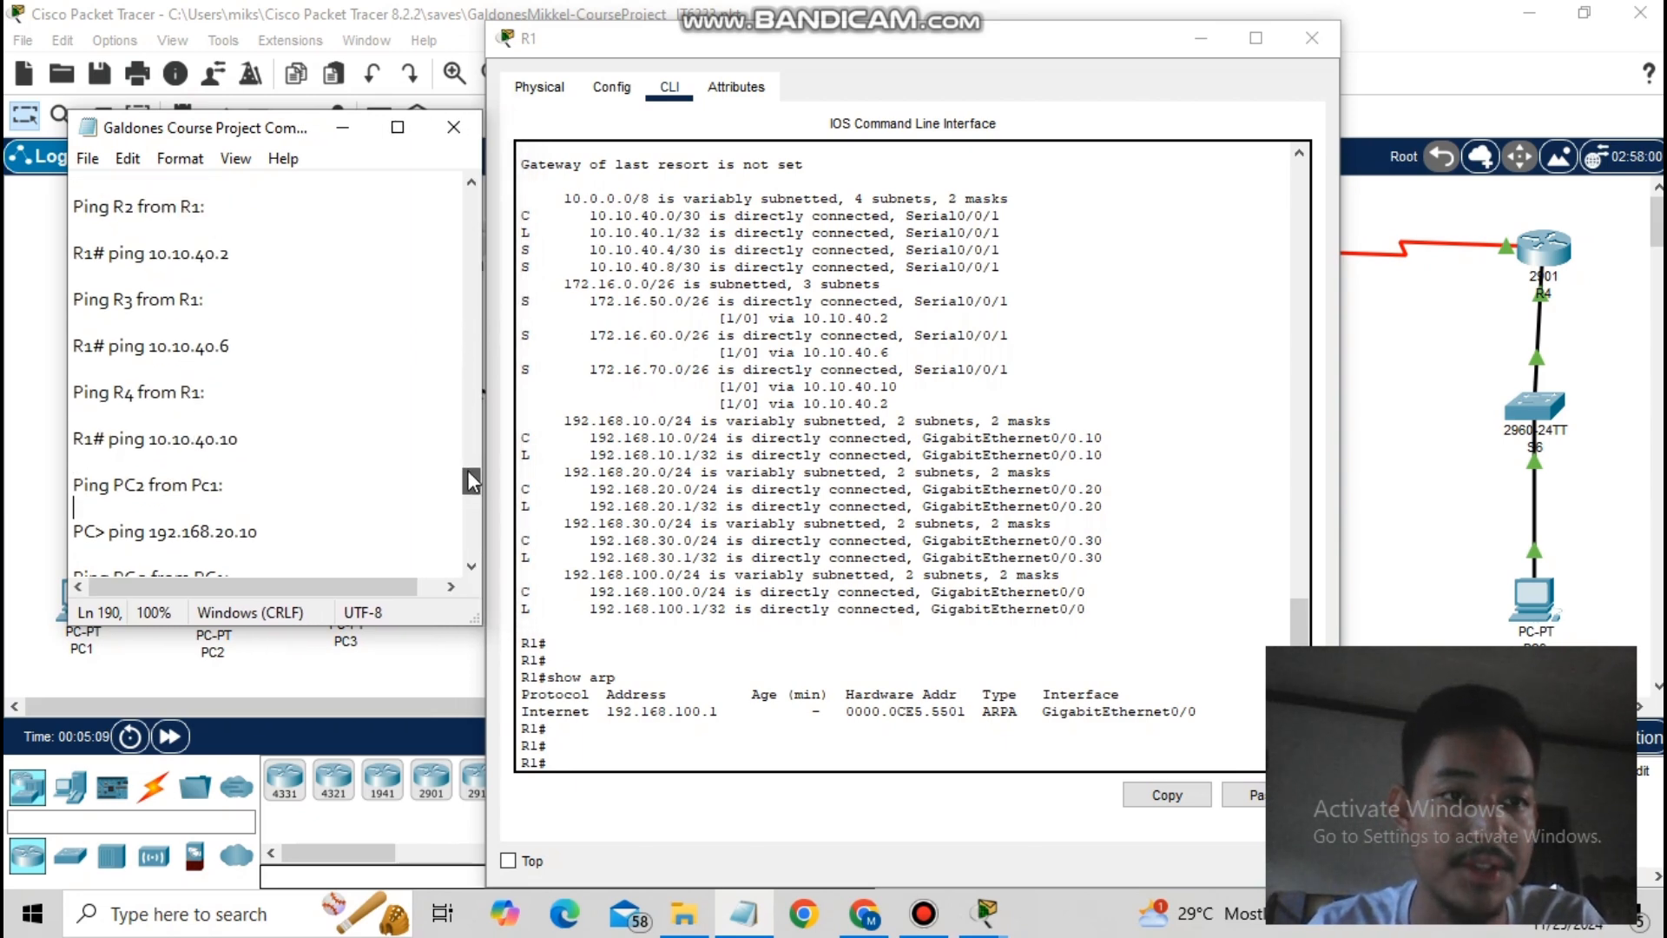
left_click(569, 770)
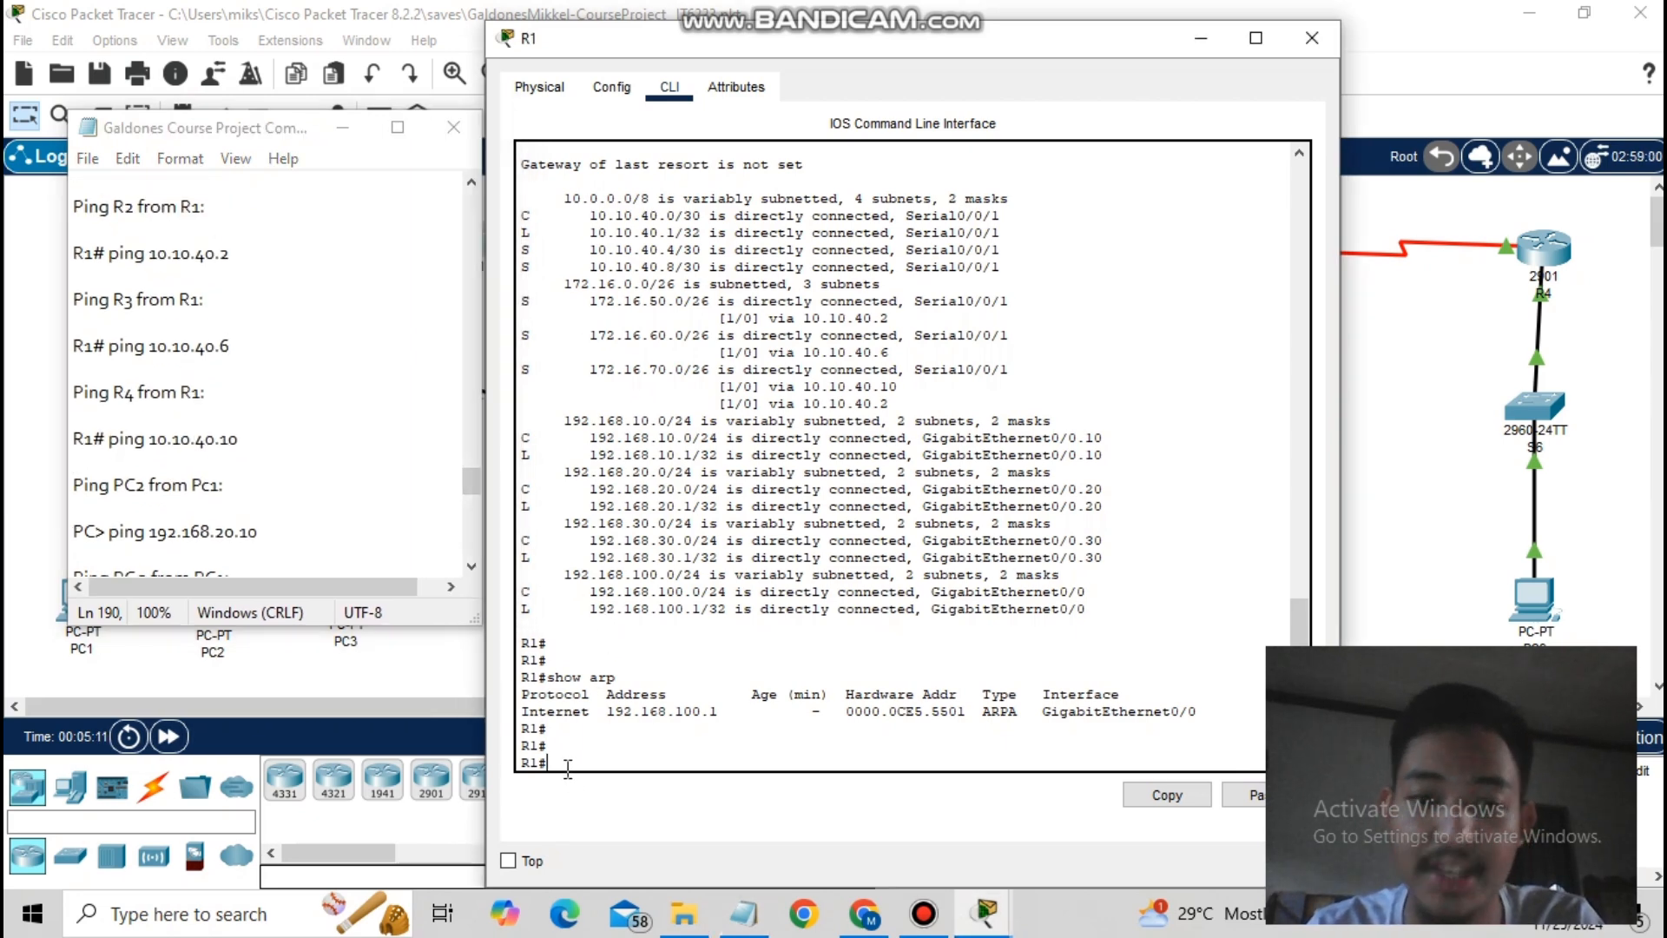
- Ping 10.10.40.2 and 10.10.40.6 from R1
type("ping")
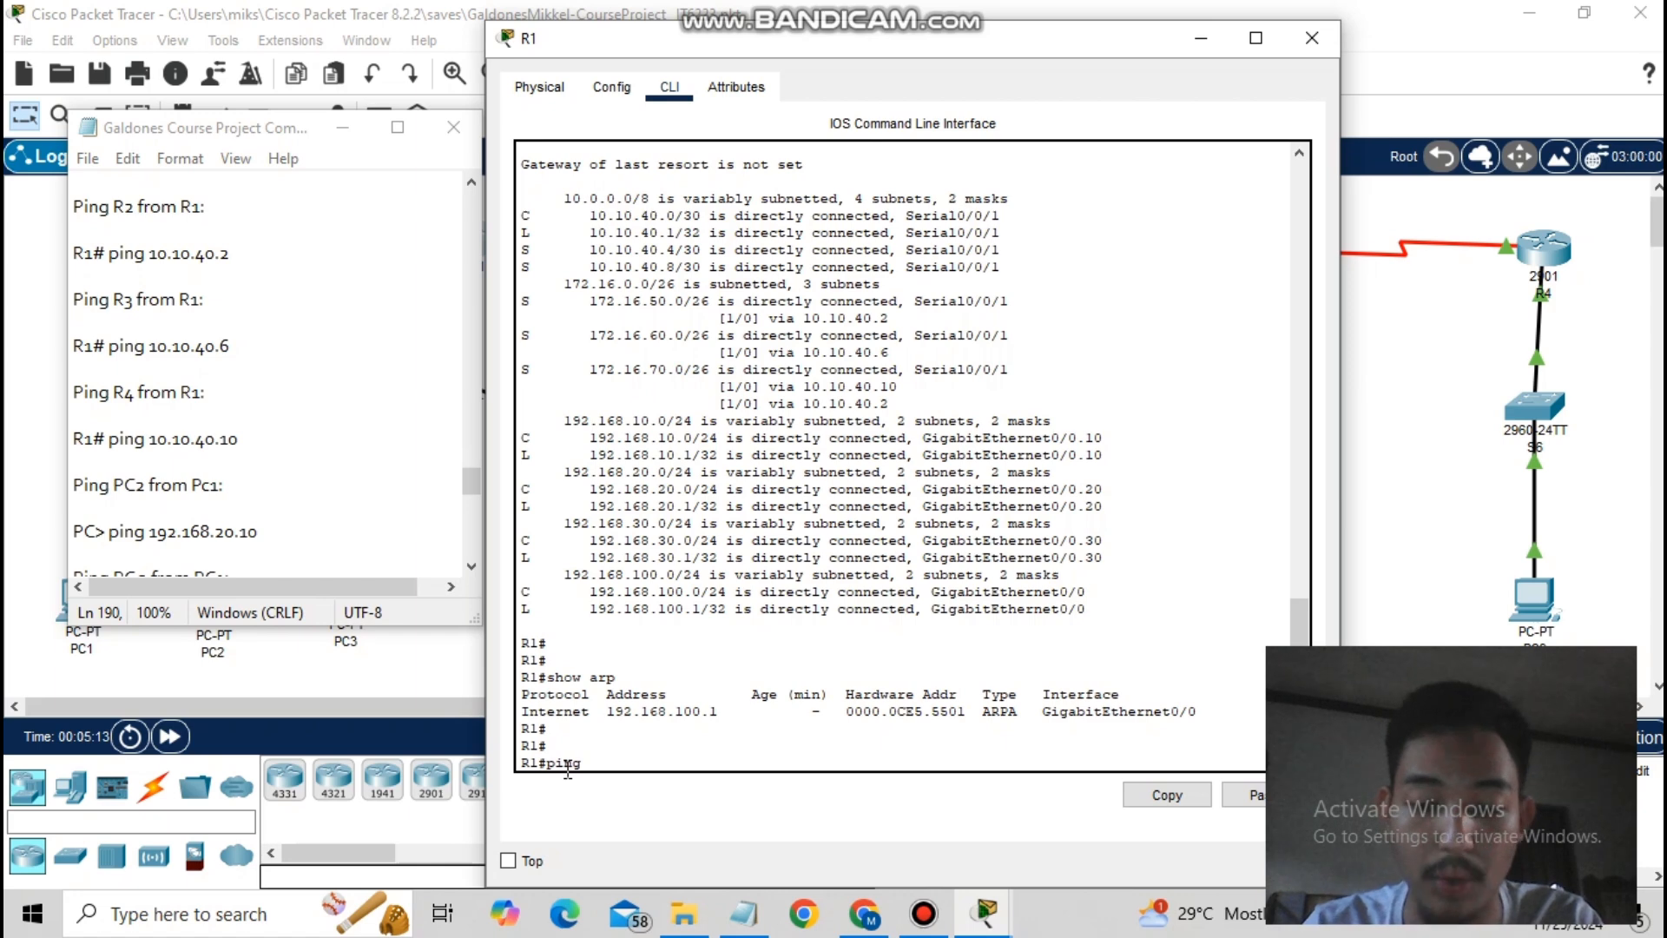
type(" 10.10.40")
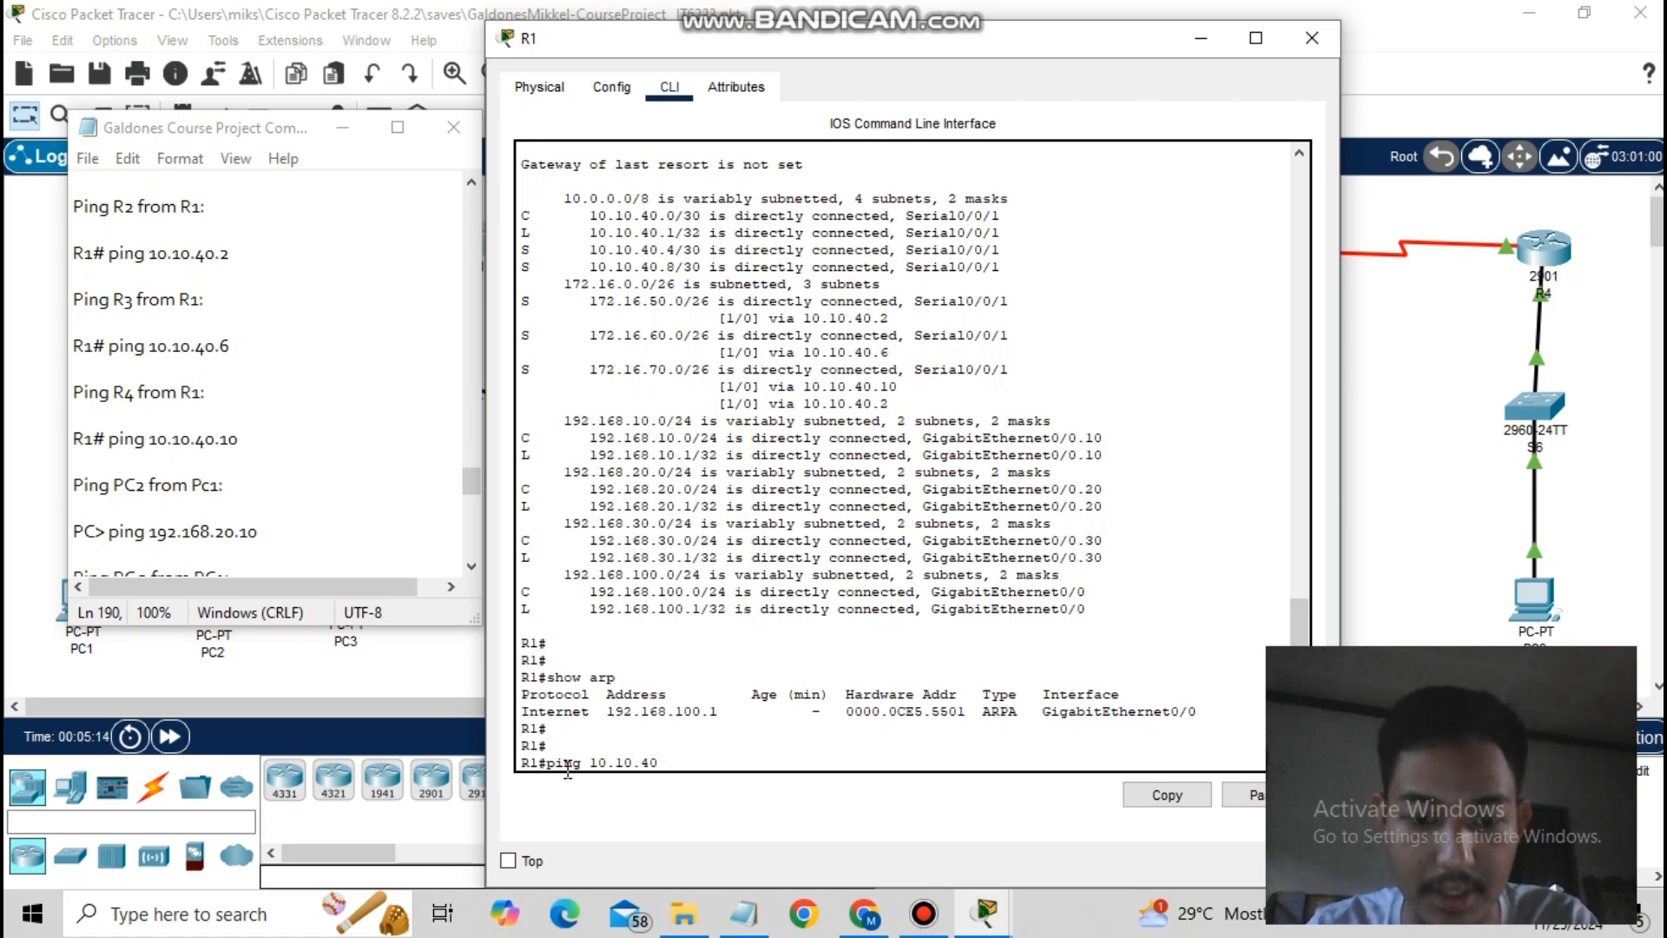
type(".2")
key("Return")
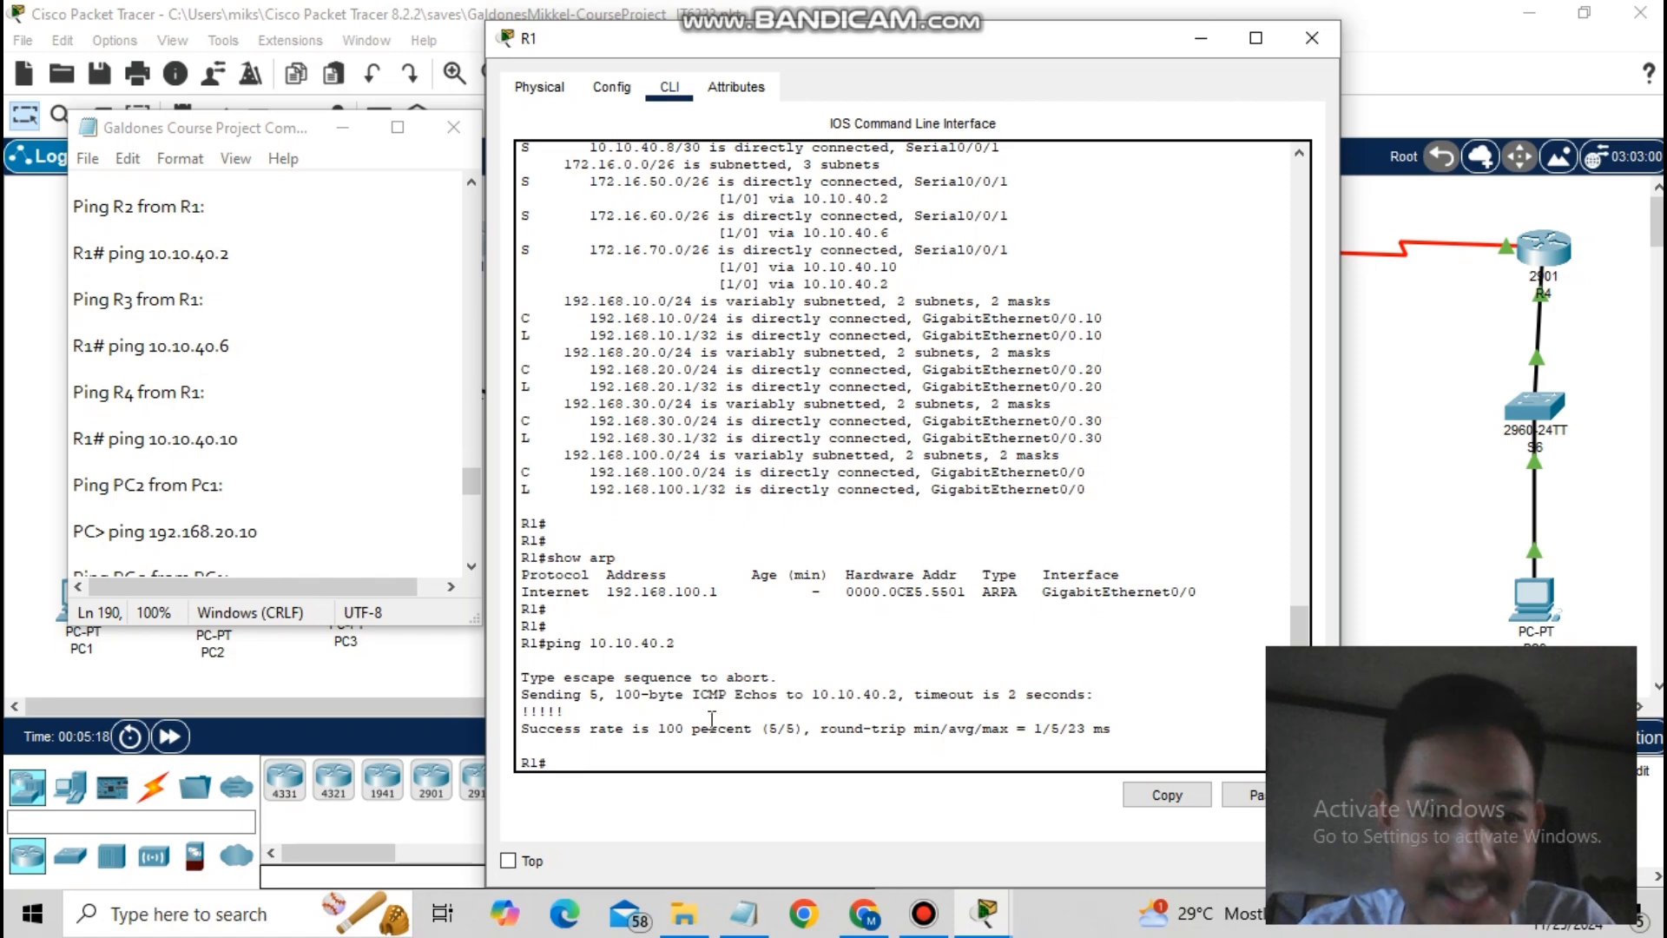
type("ping")
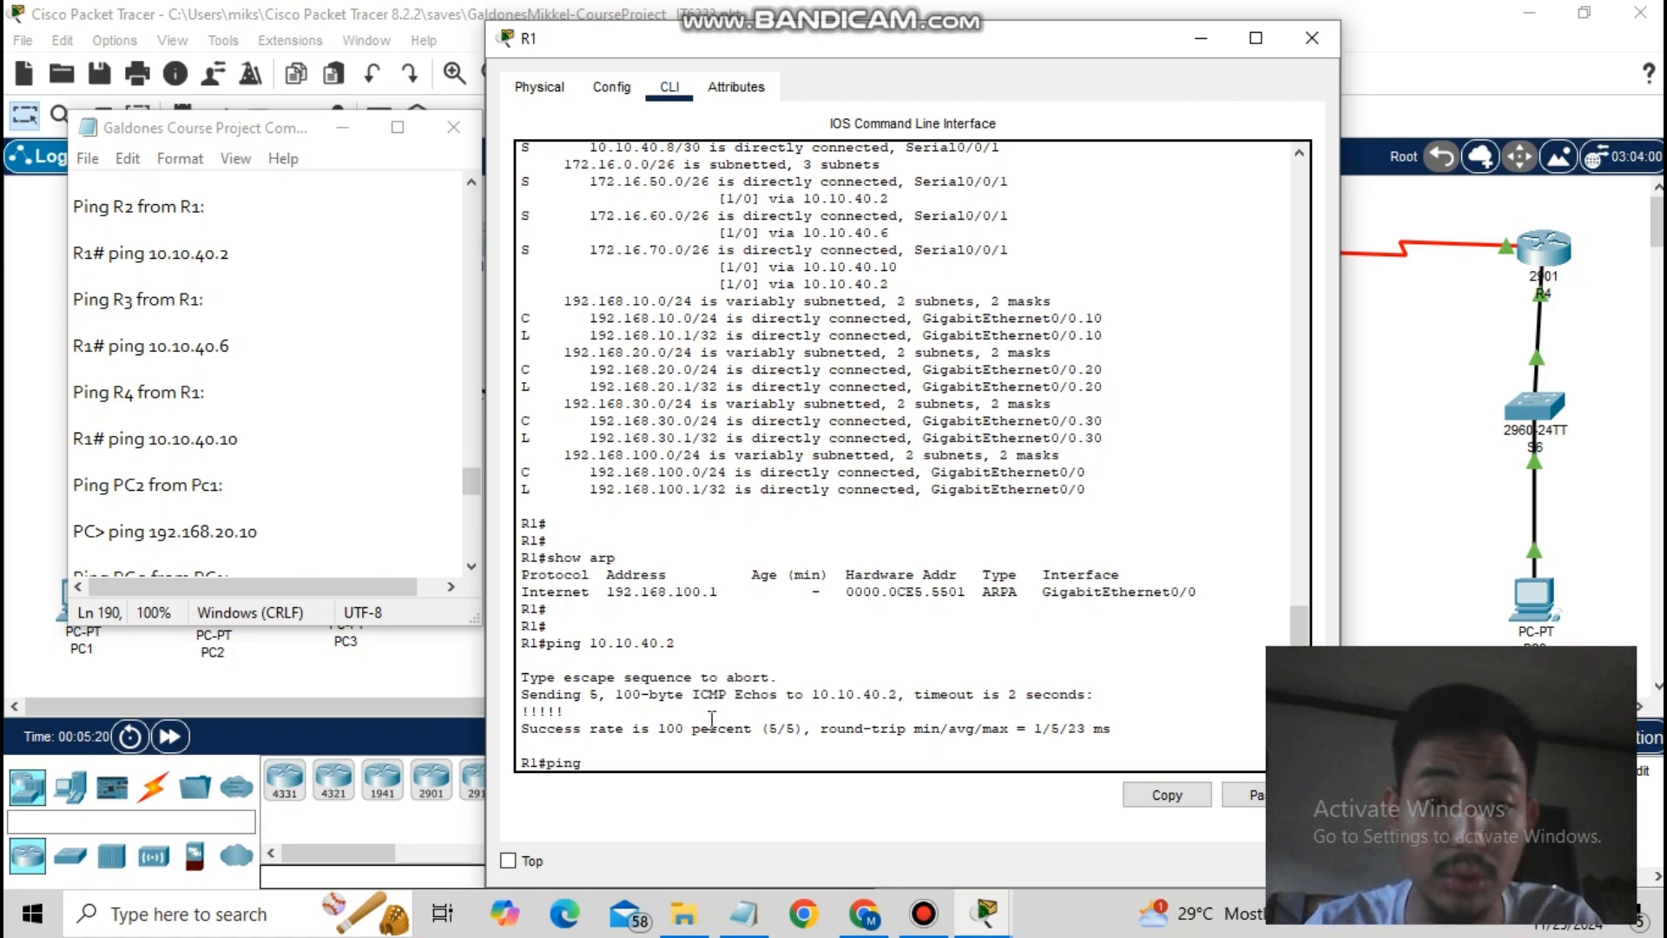
type(" 10.10.4")
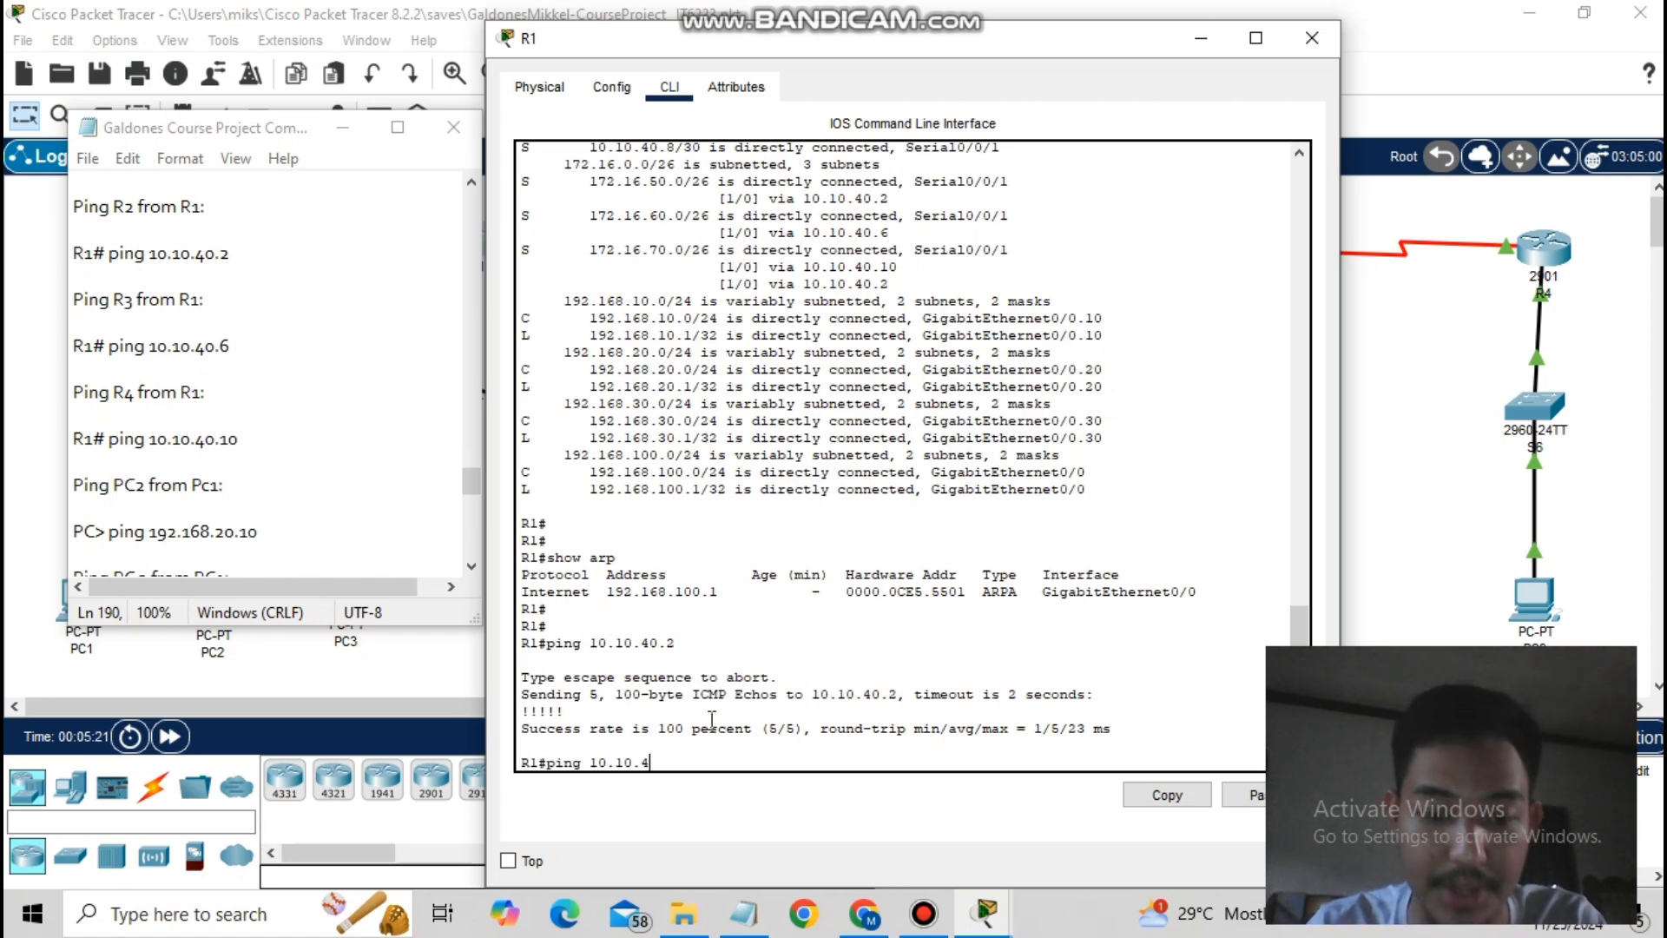
type("0.6")
key("Return")
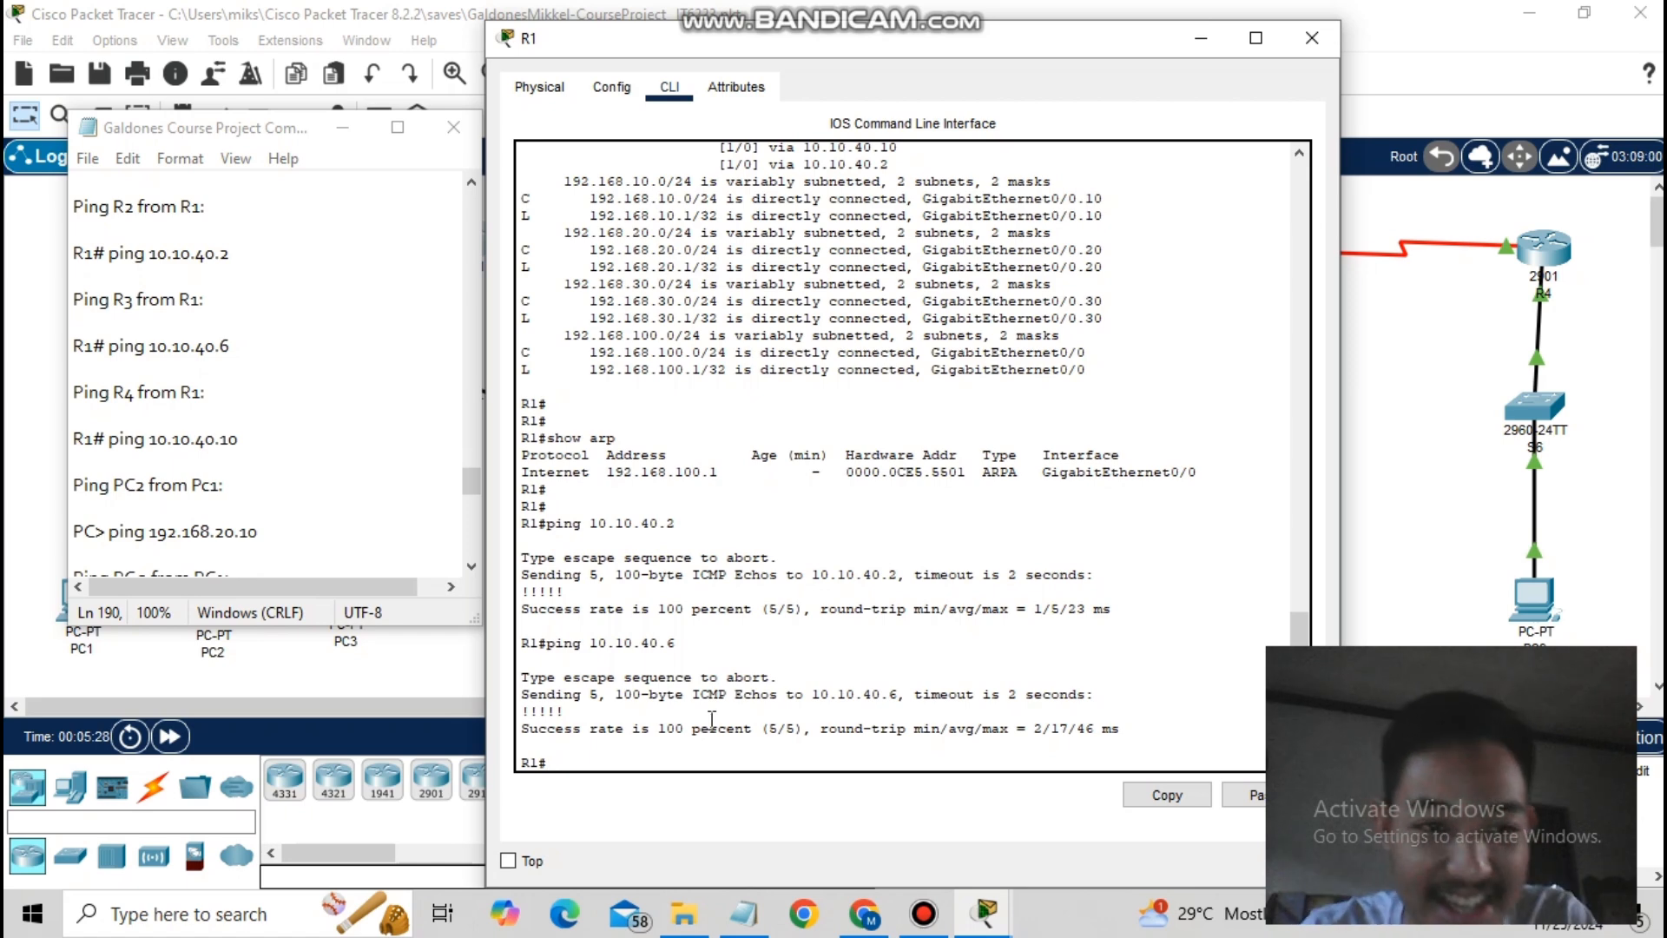
- Telnet from R1 to R4 at 10.10.40.10 and log in with its password
type("10.40")
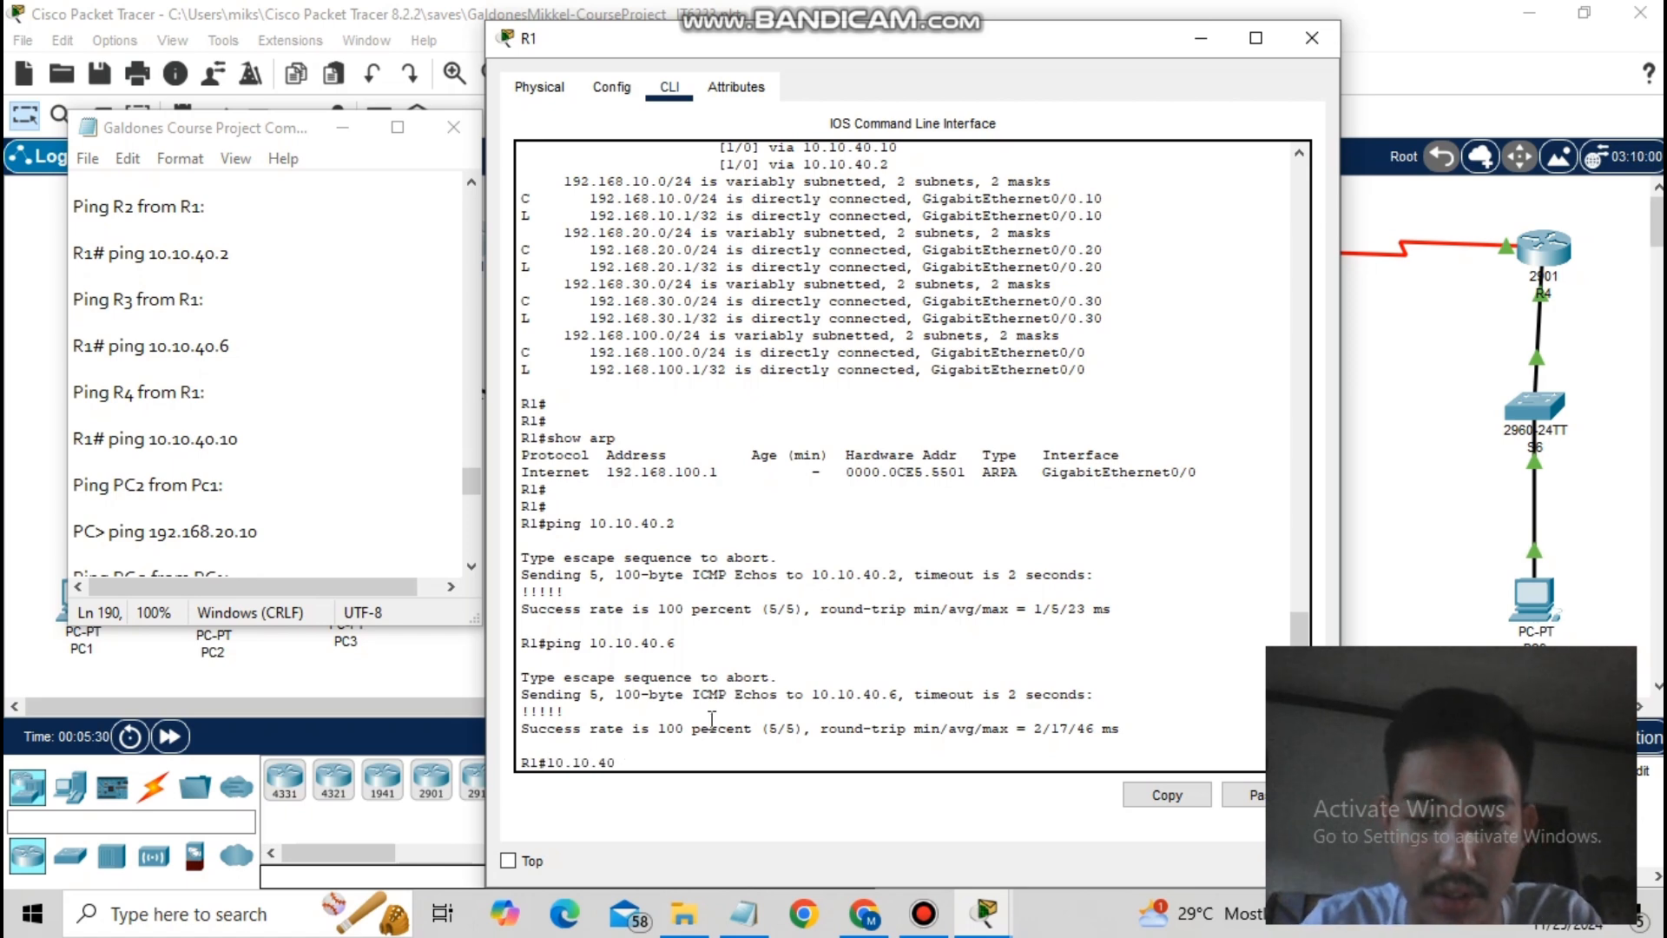
type(".10")
key("Return")
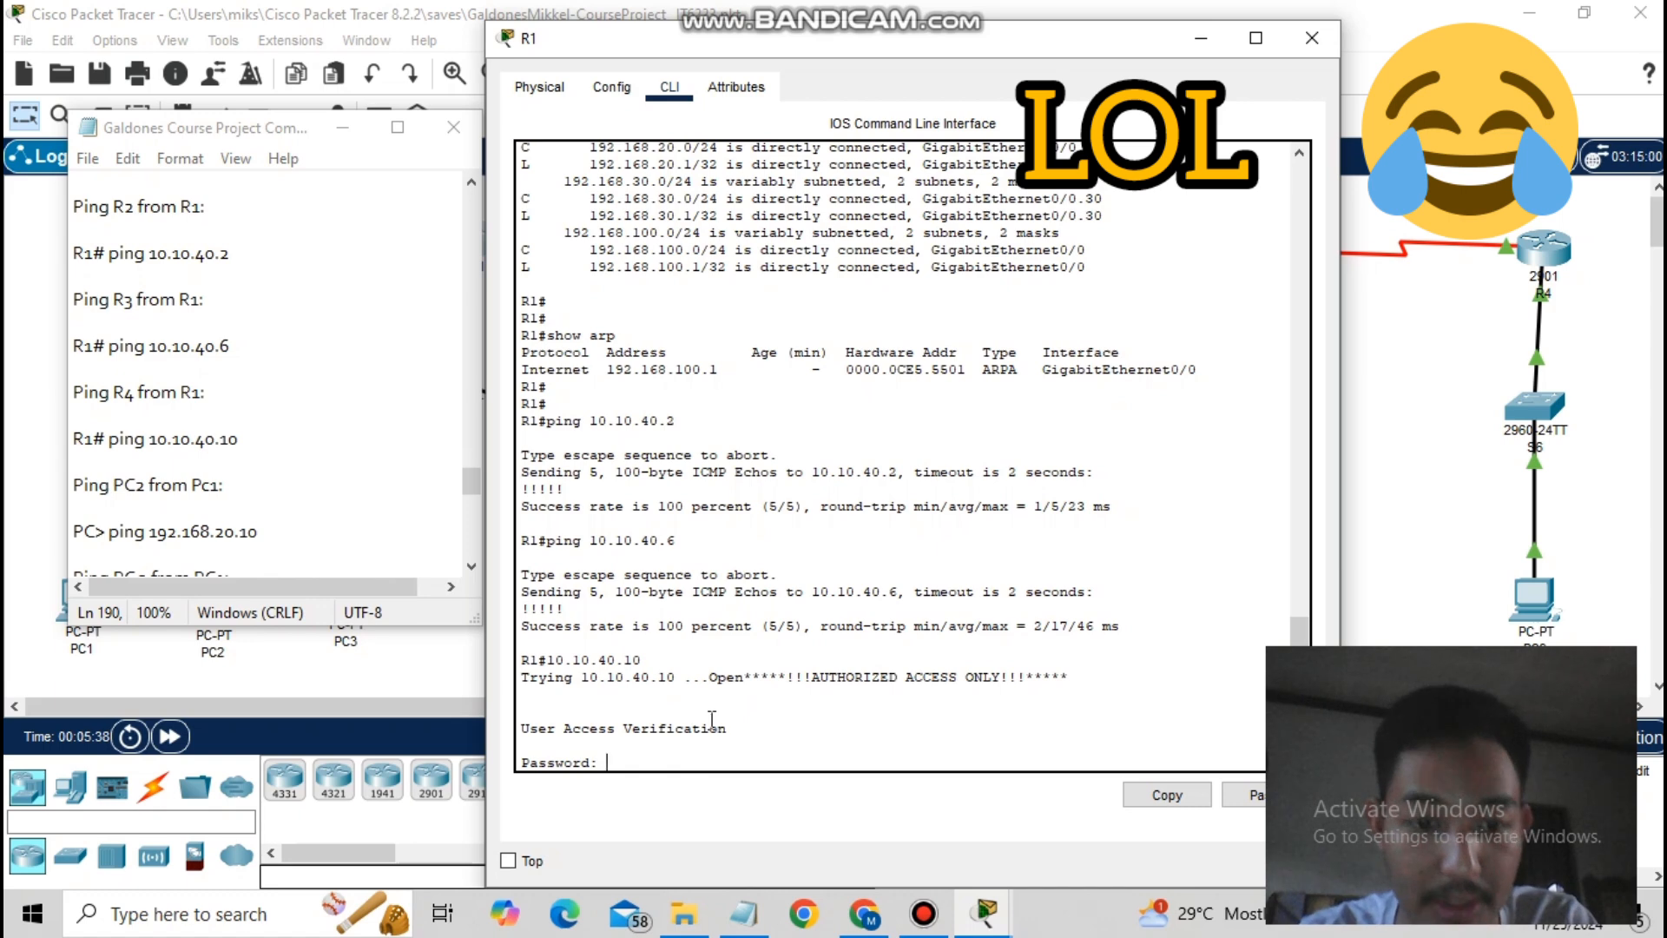
key("Return")
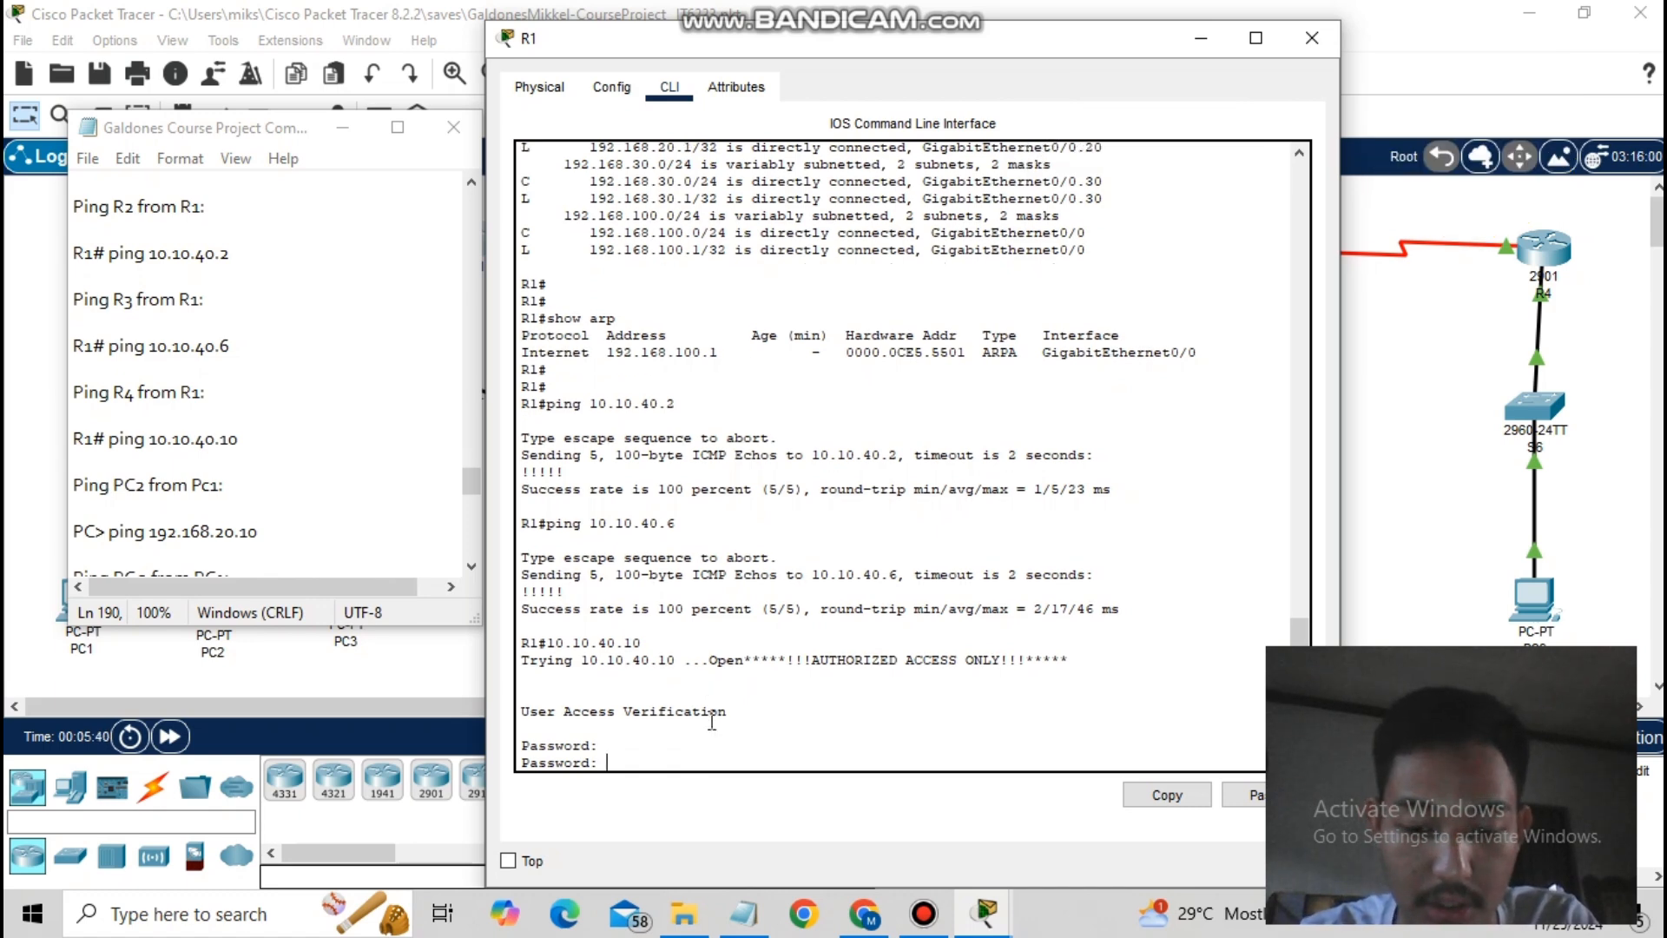
key("Return")
- Enter privileged mode on R4 with the enable password and ping 10.10.40.10
type("enable")
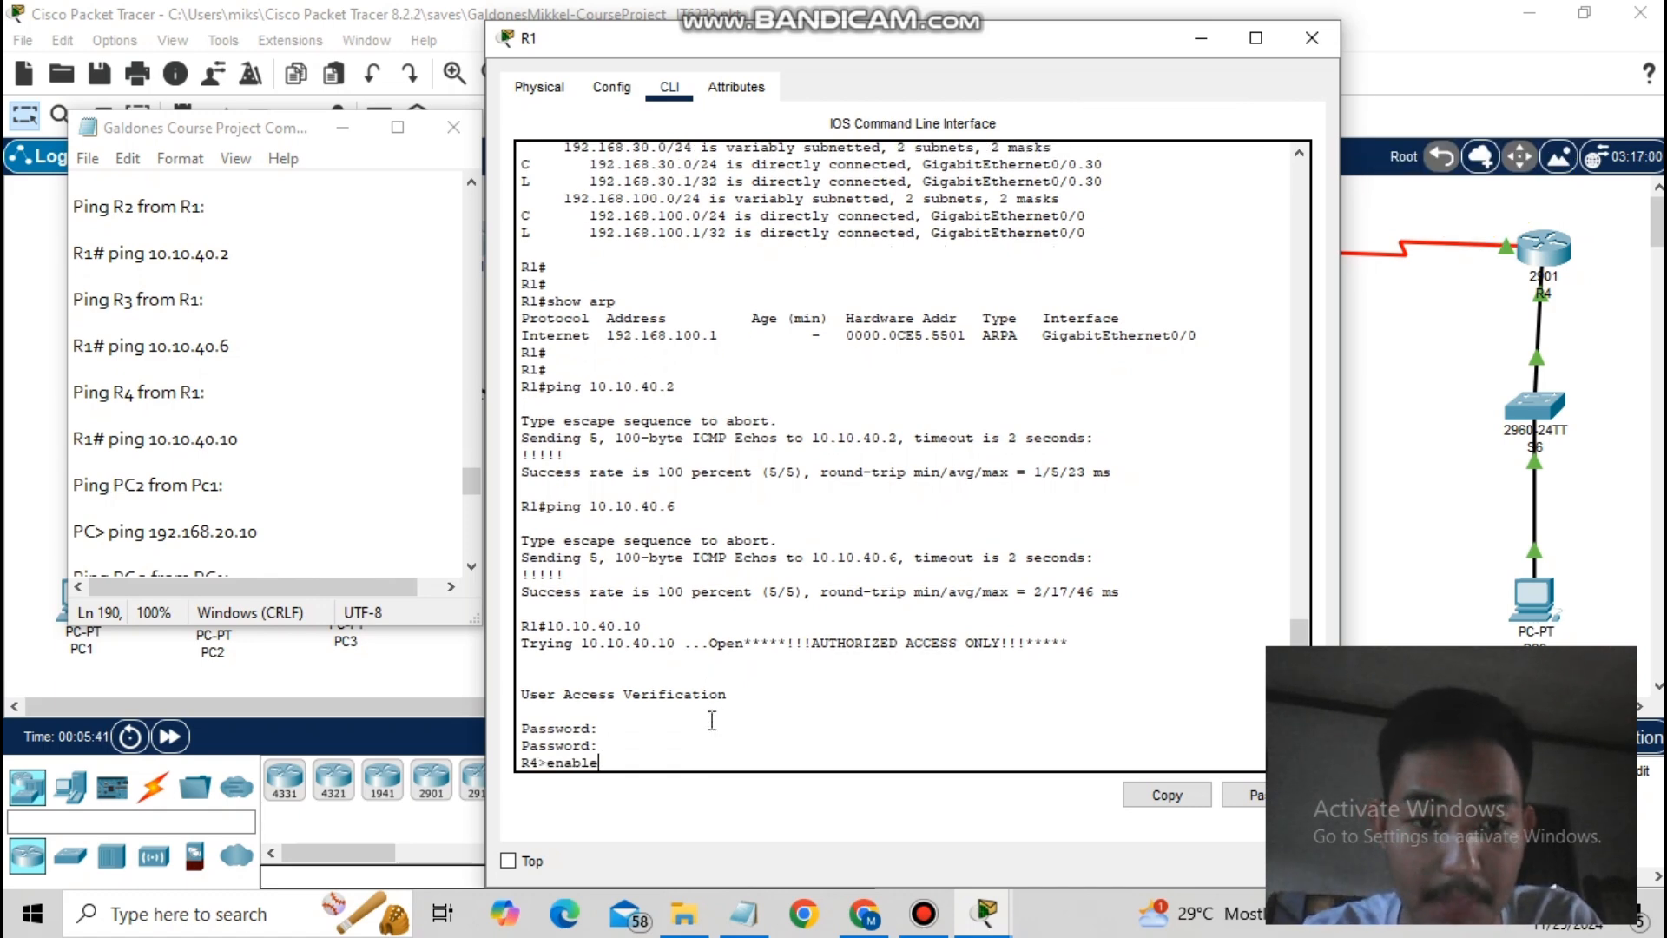
key("Return")
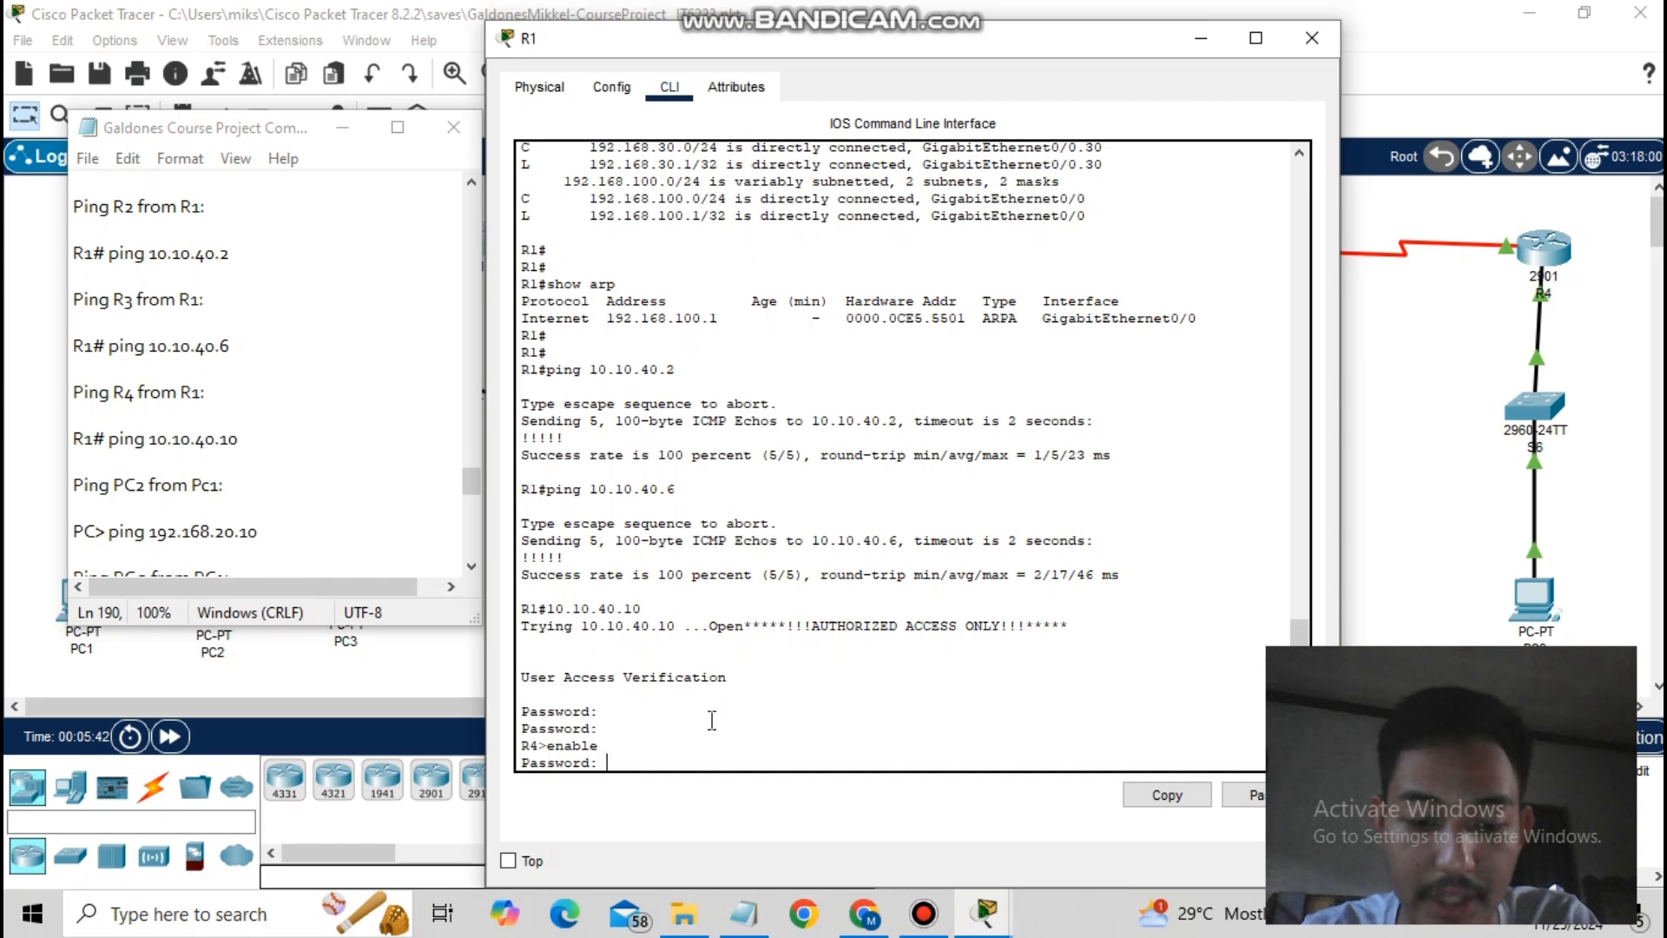
key("Return")
type("ping 10.10.40.10")
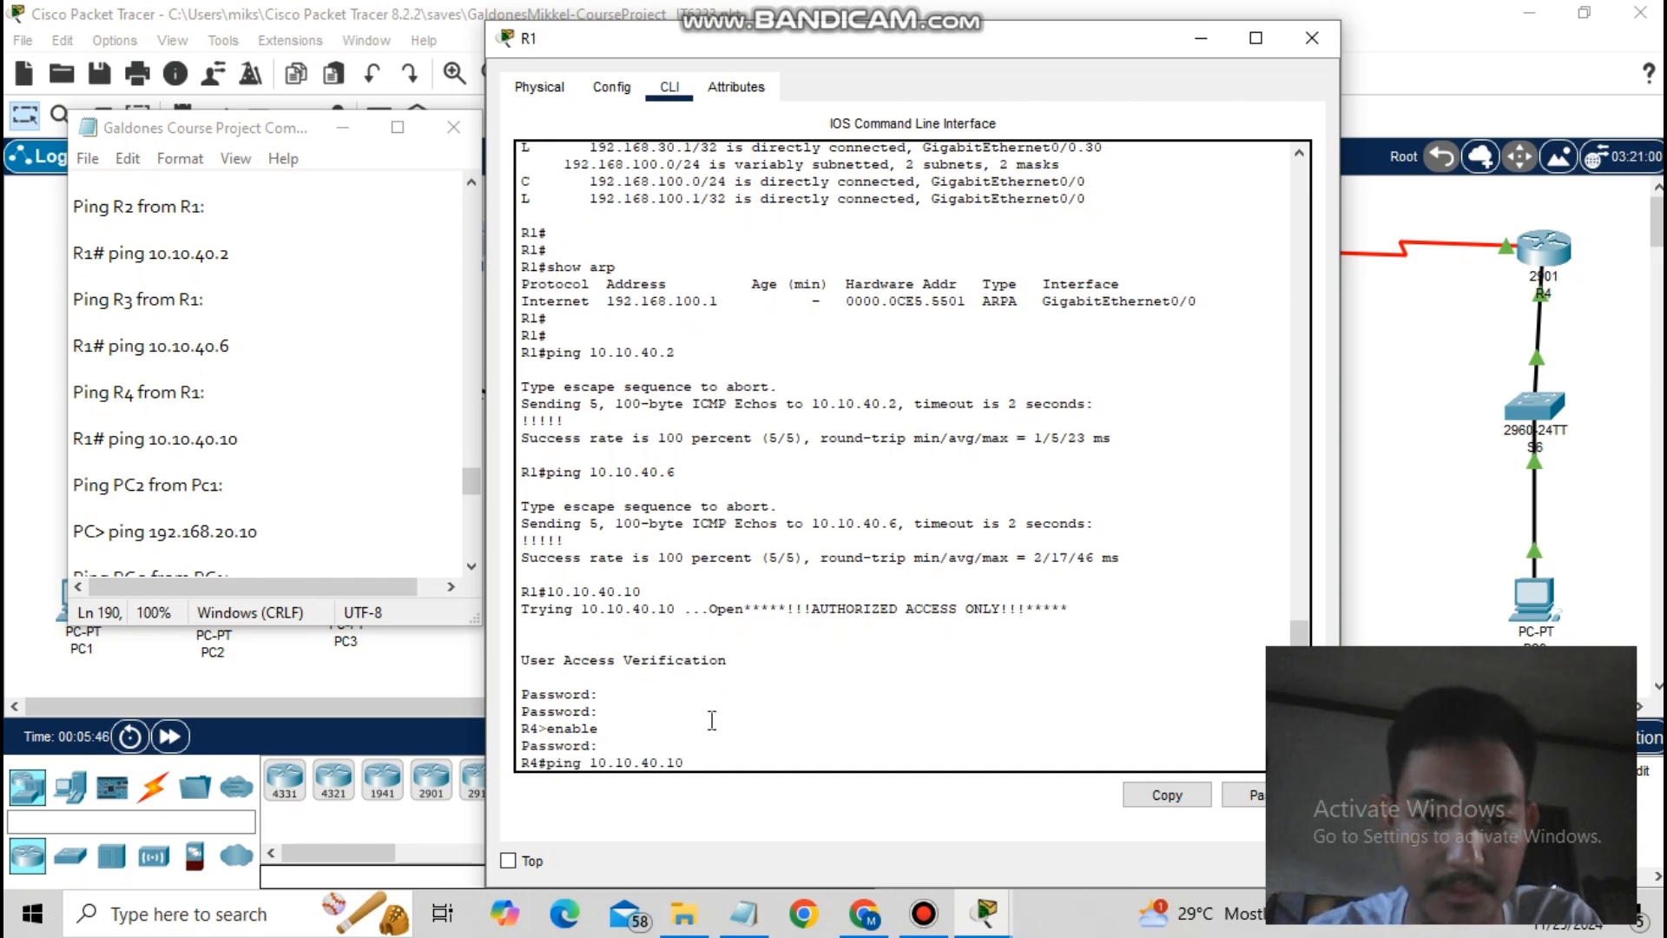
key("Return")
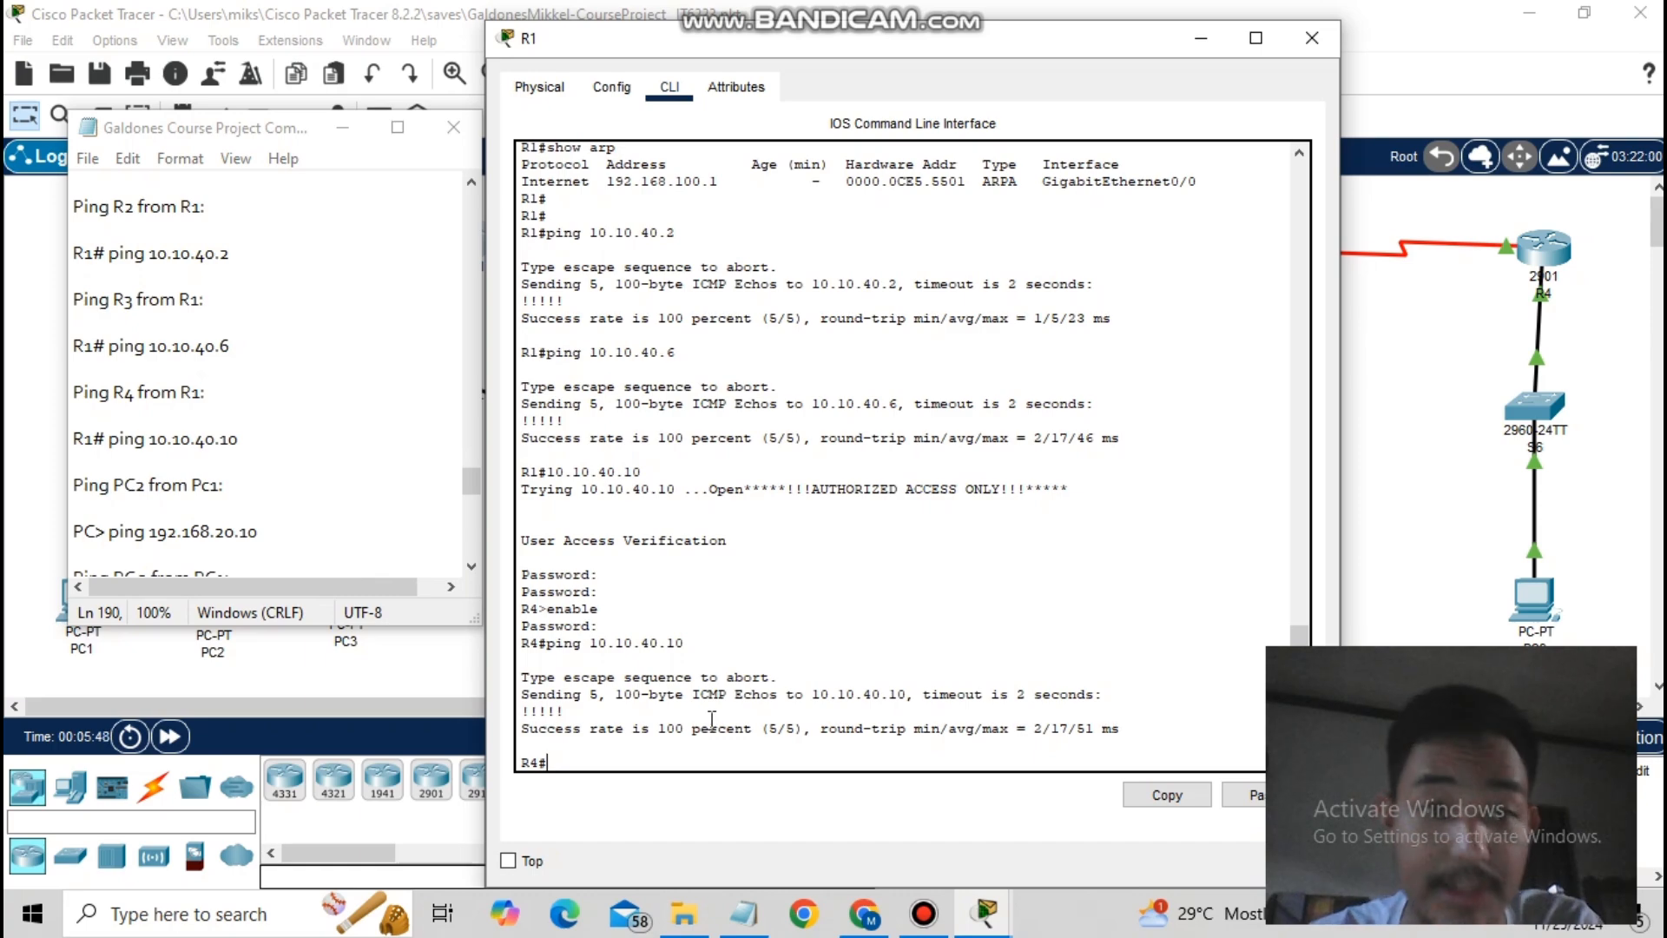
- Put away R1's console, review Task 5 in the Google Doc, then return to Packet Tracer
left_click(1218, 43)
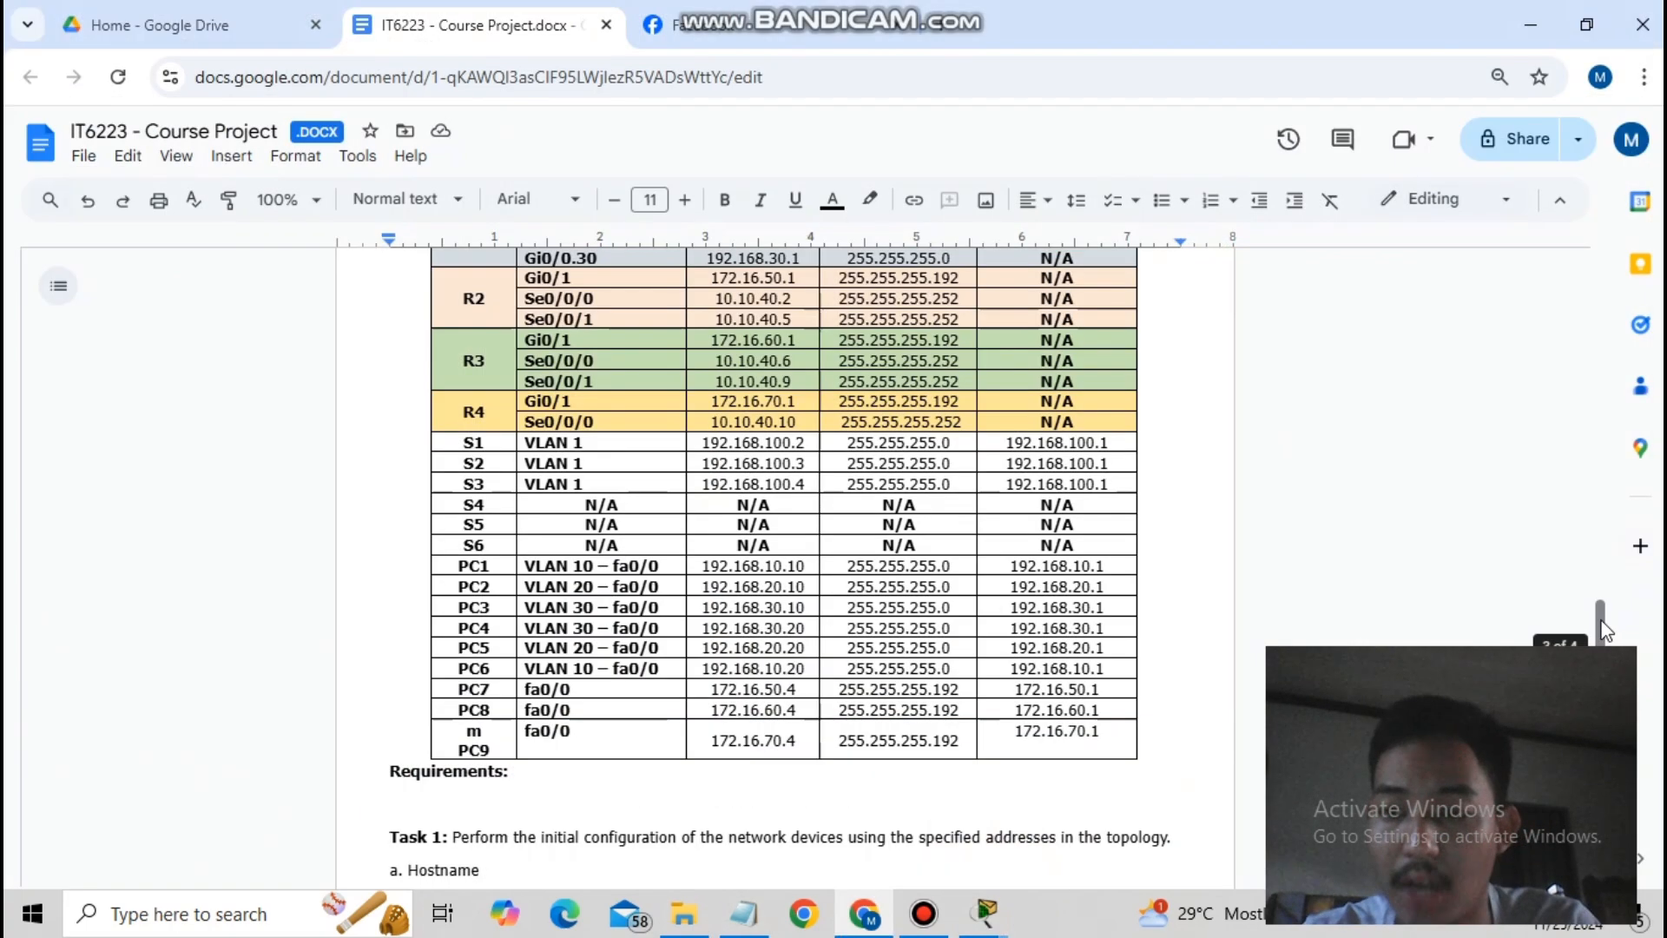
scroll(1602, 665, "down", 12)
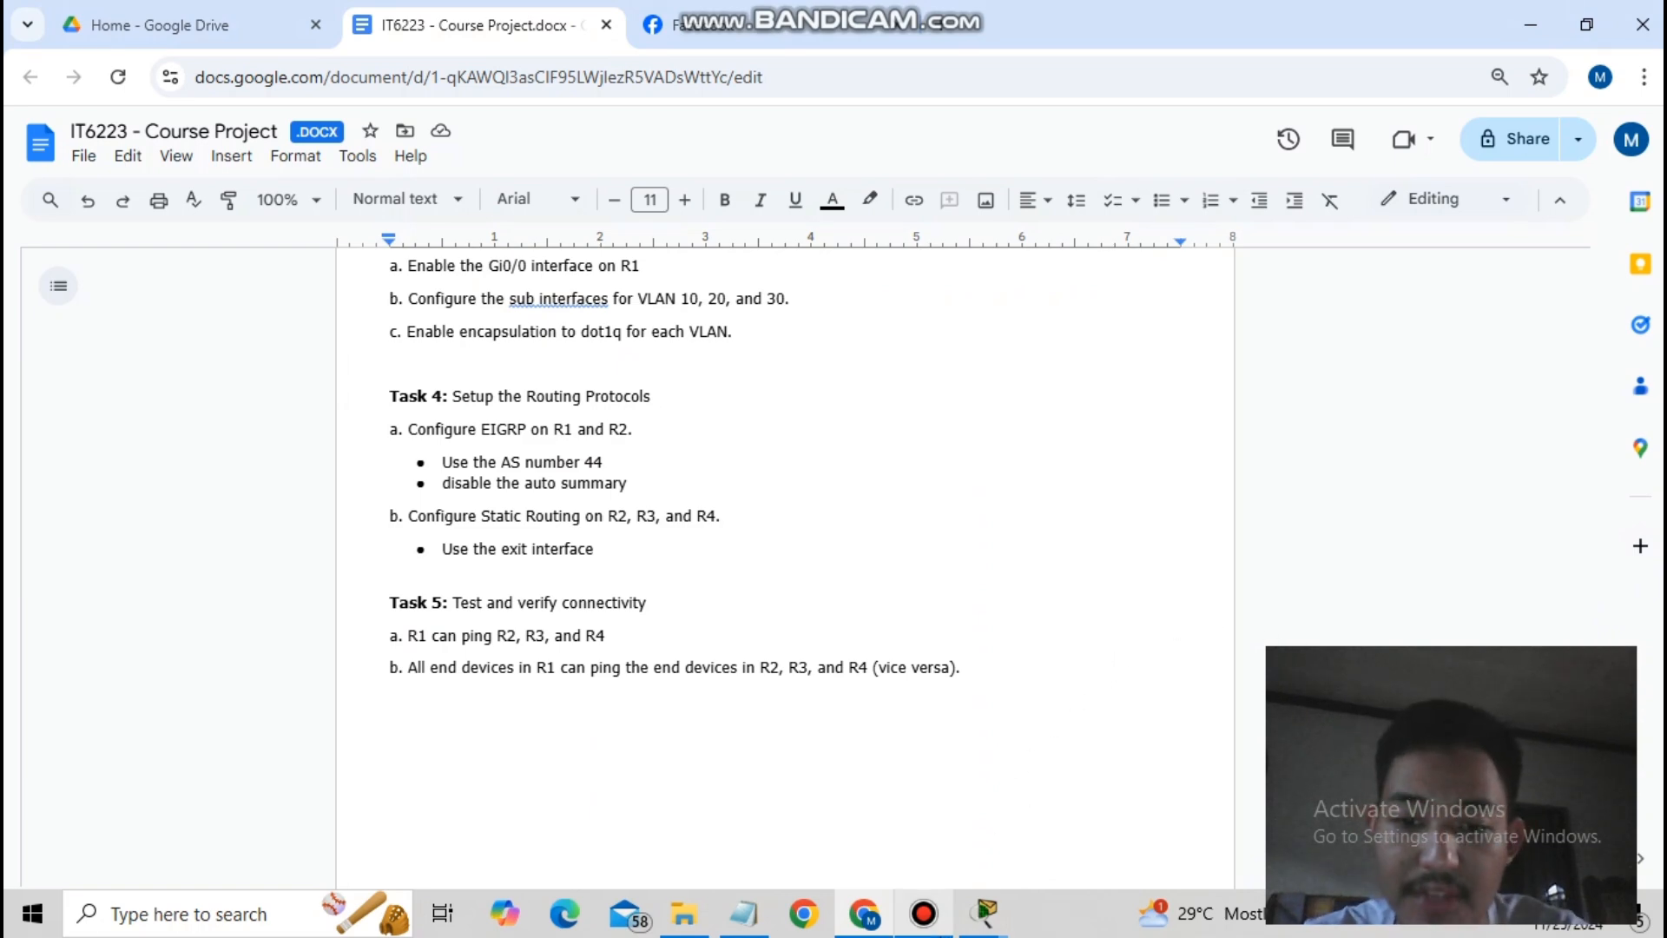
mouse_move(985, 913)
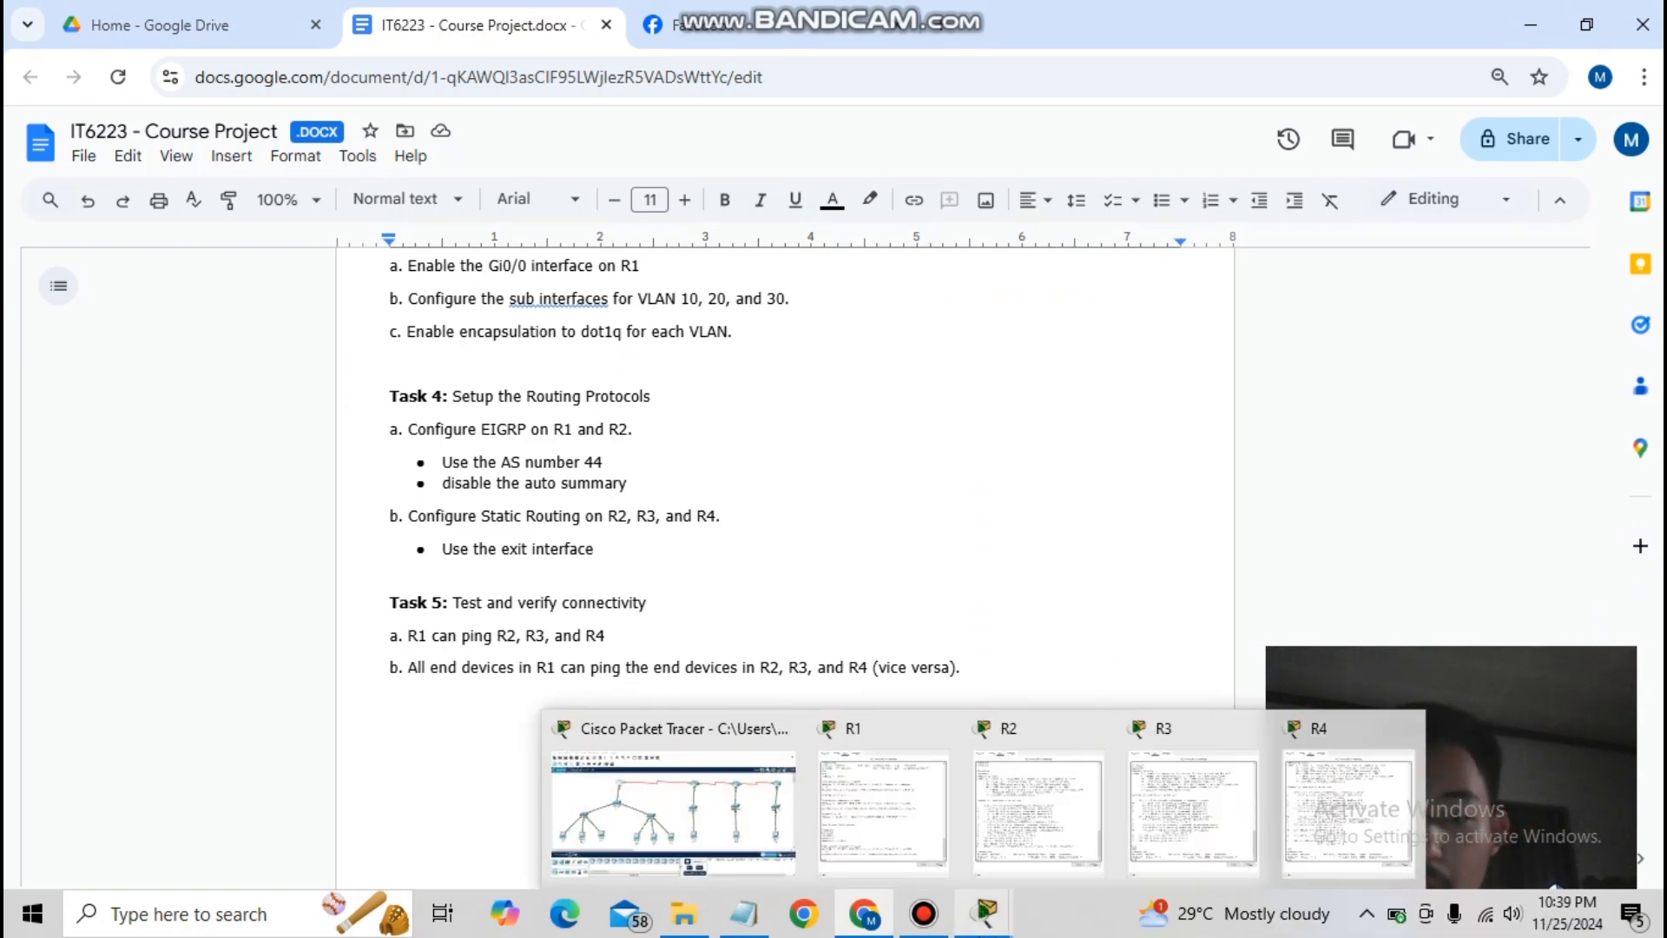
left_click(712, 816)
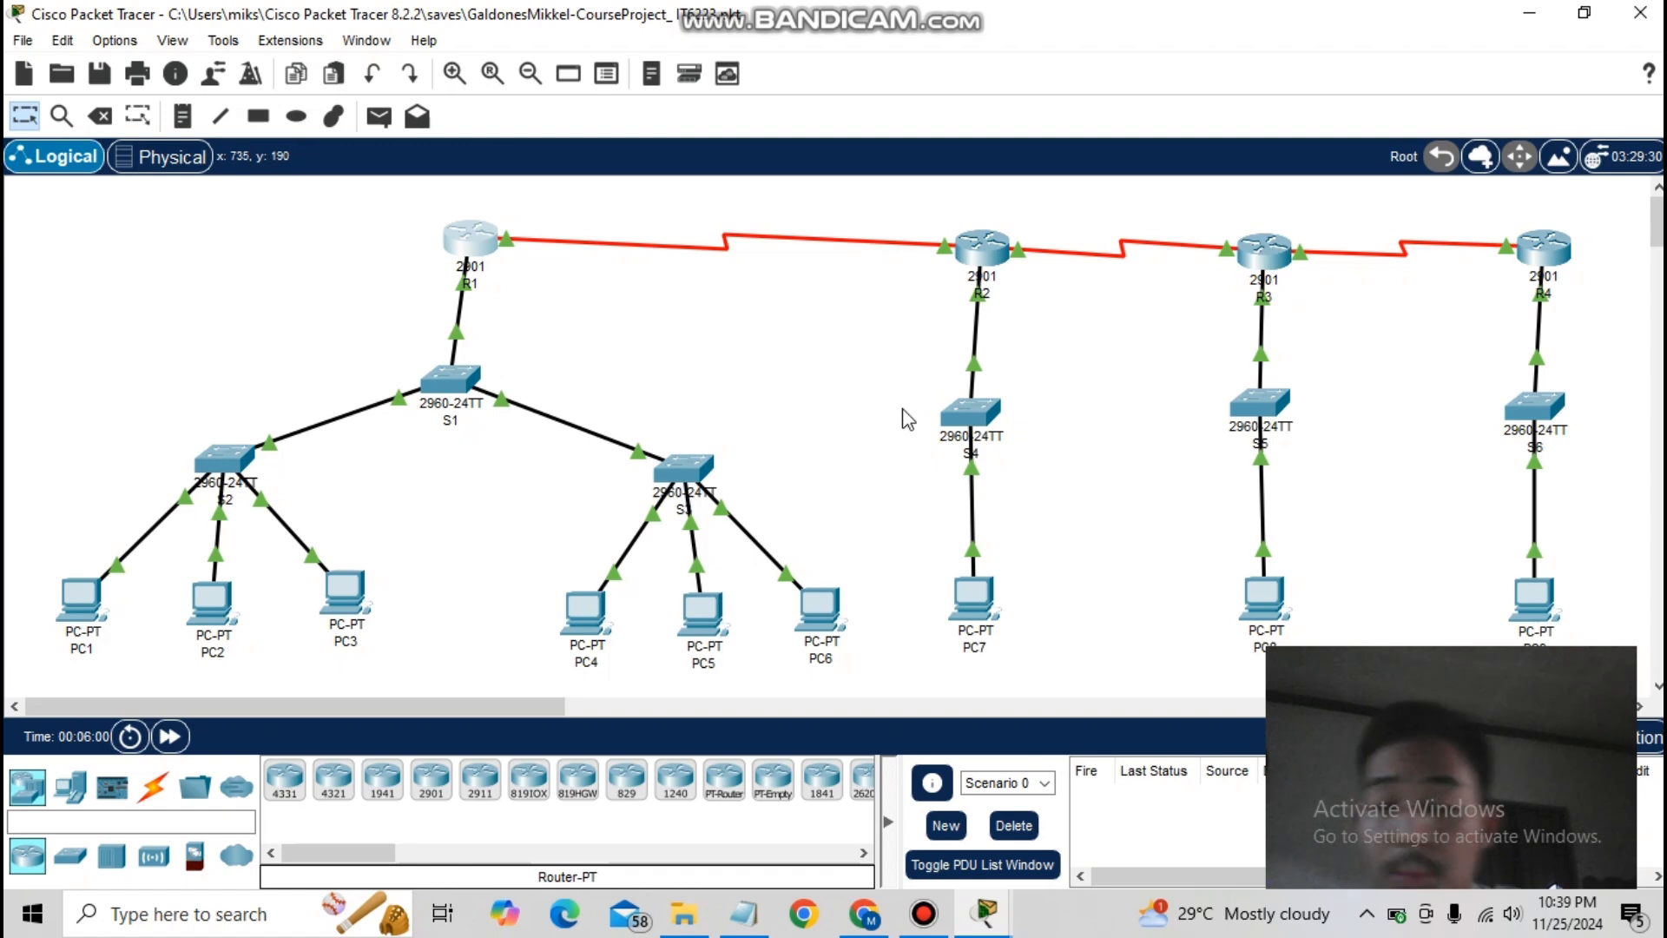
- From PC1's command prompt, ping 192.168.20.10 and 192.168.30.10, then bring up the course document
left_click(55, 606)
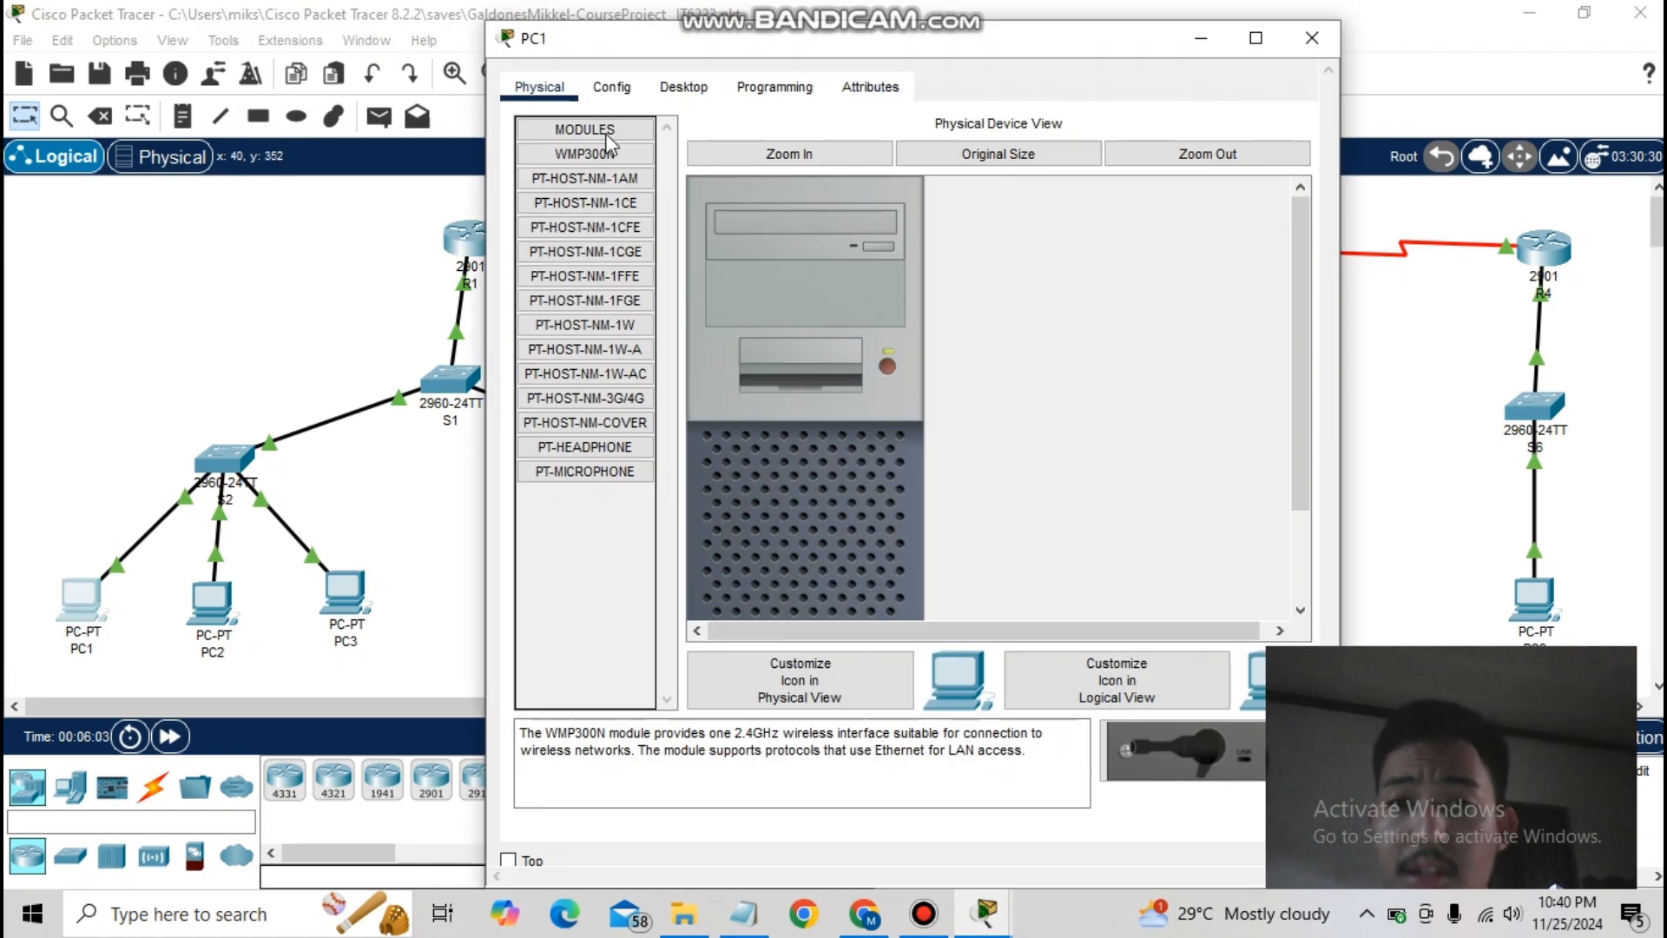
left_click(711, 98)
left_click(1040, 186)
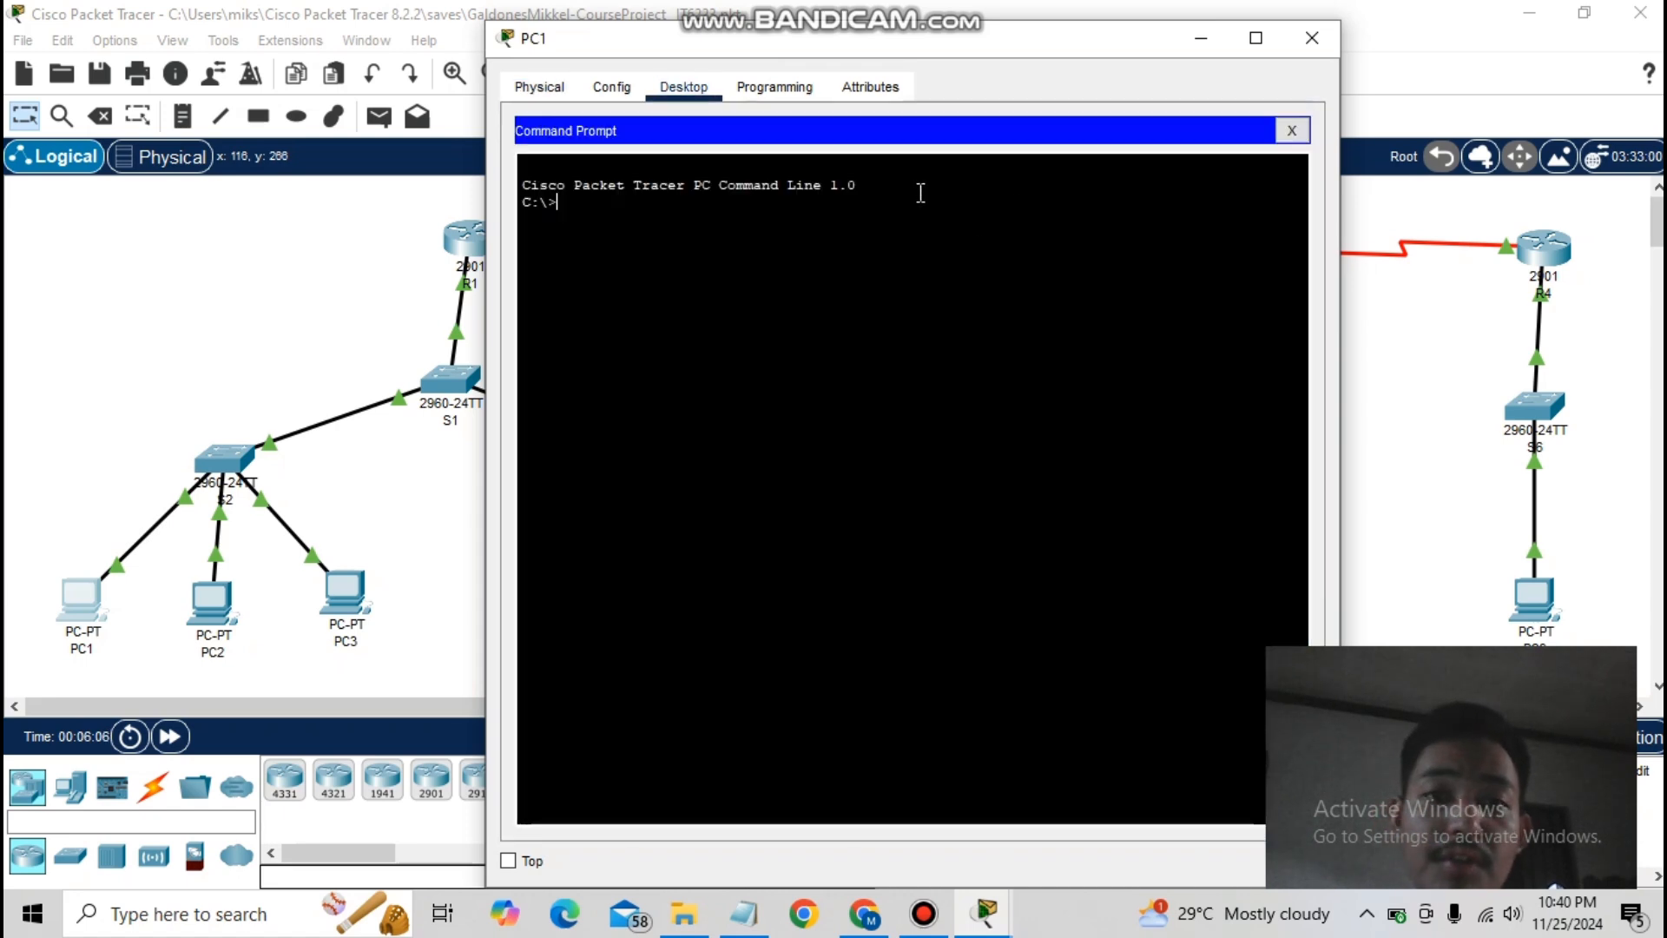
type("ping")
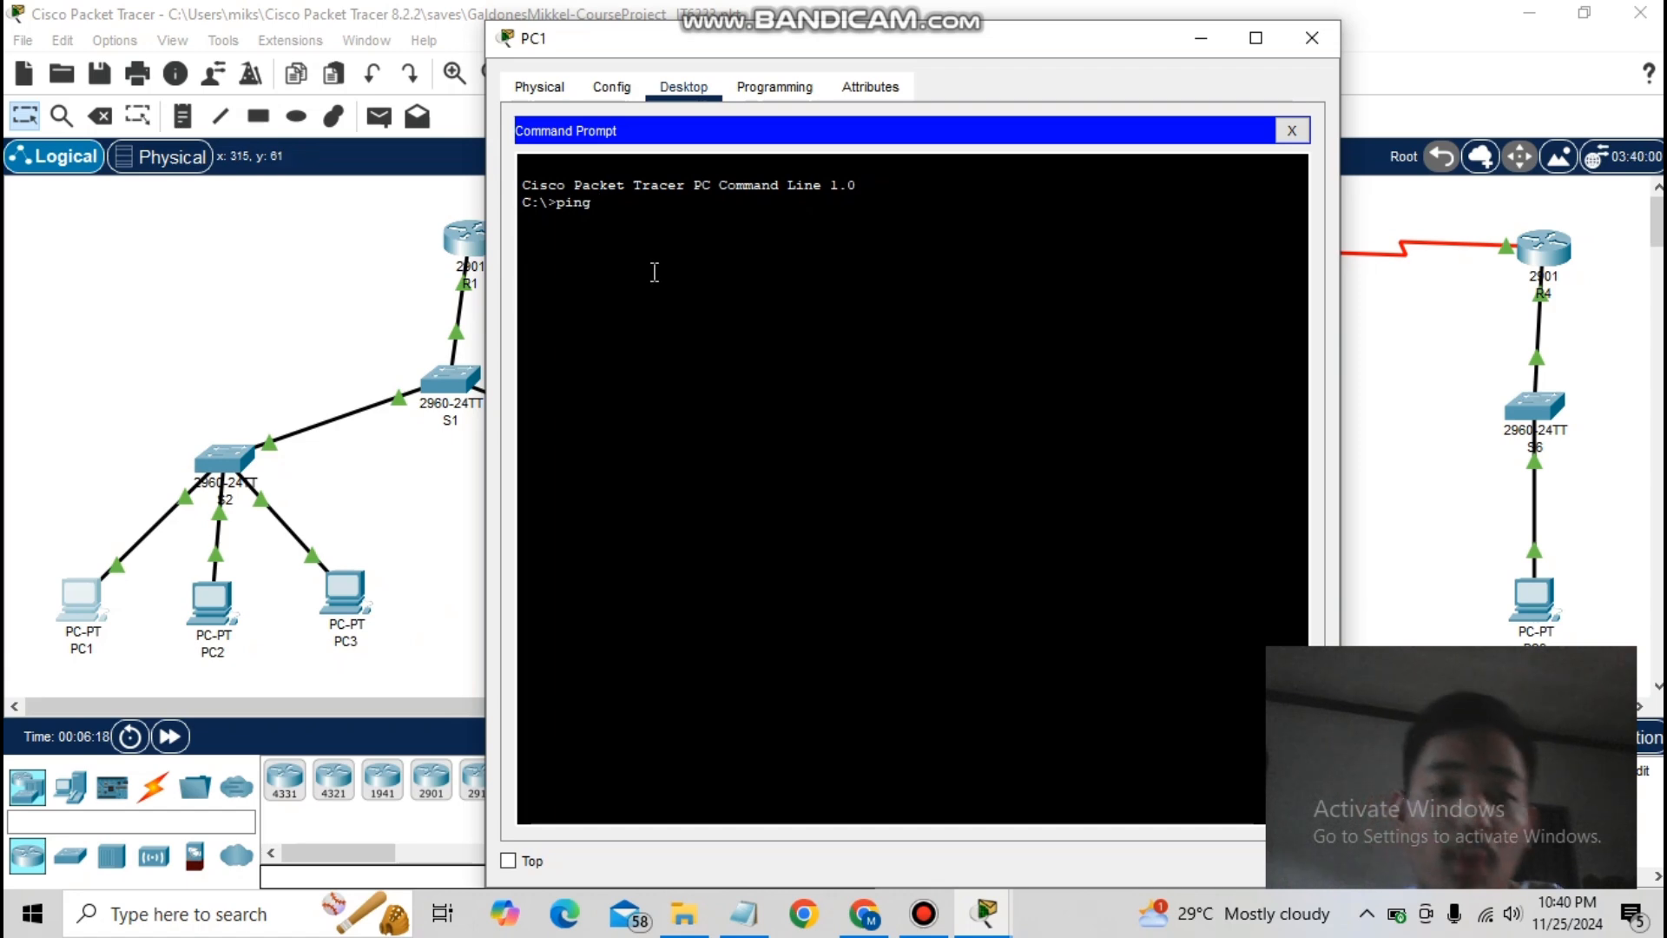
type("19")
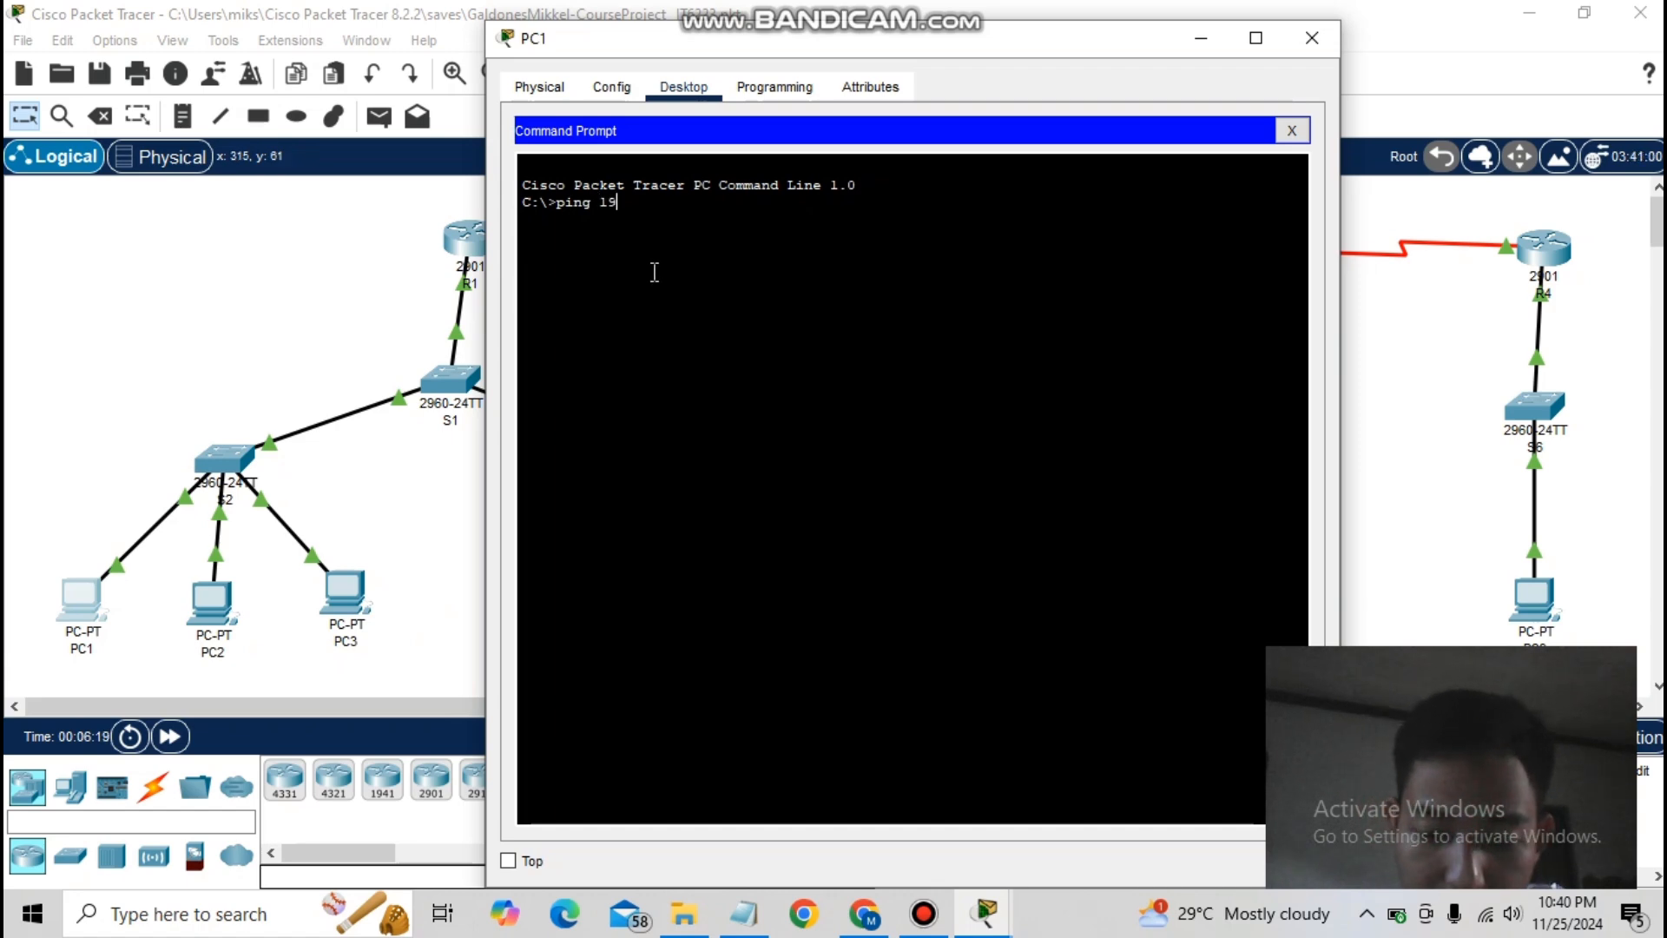
type("2.168.20.10")
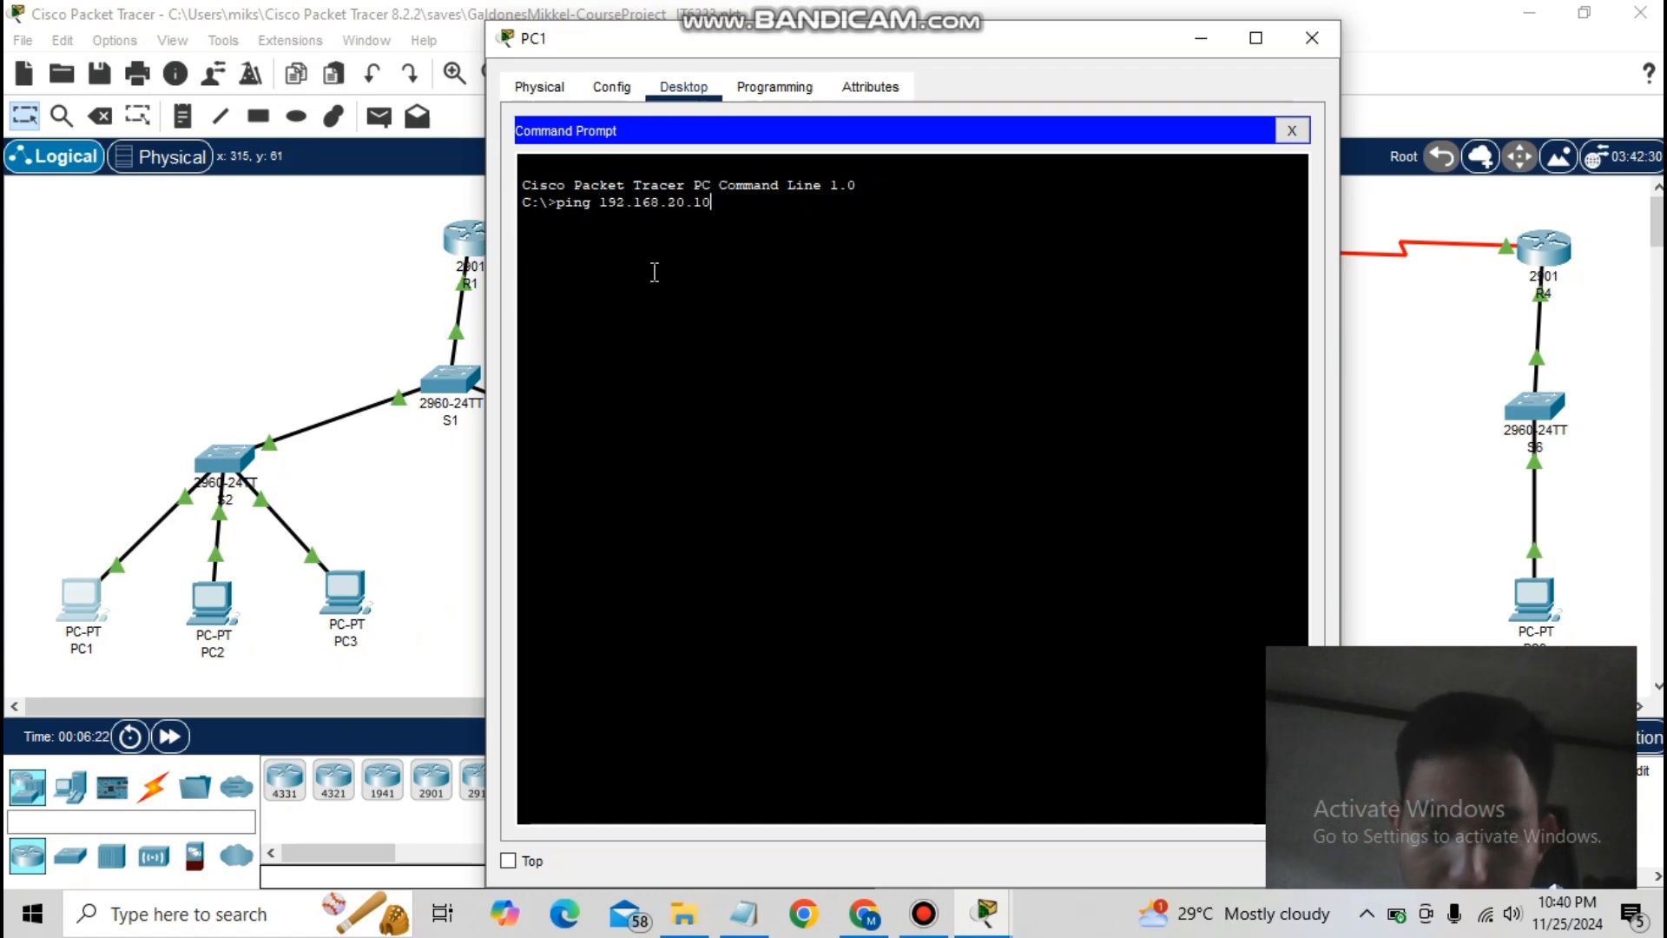
key("Return")
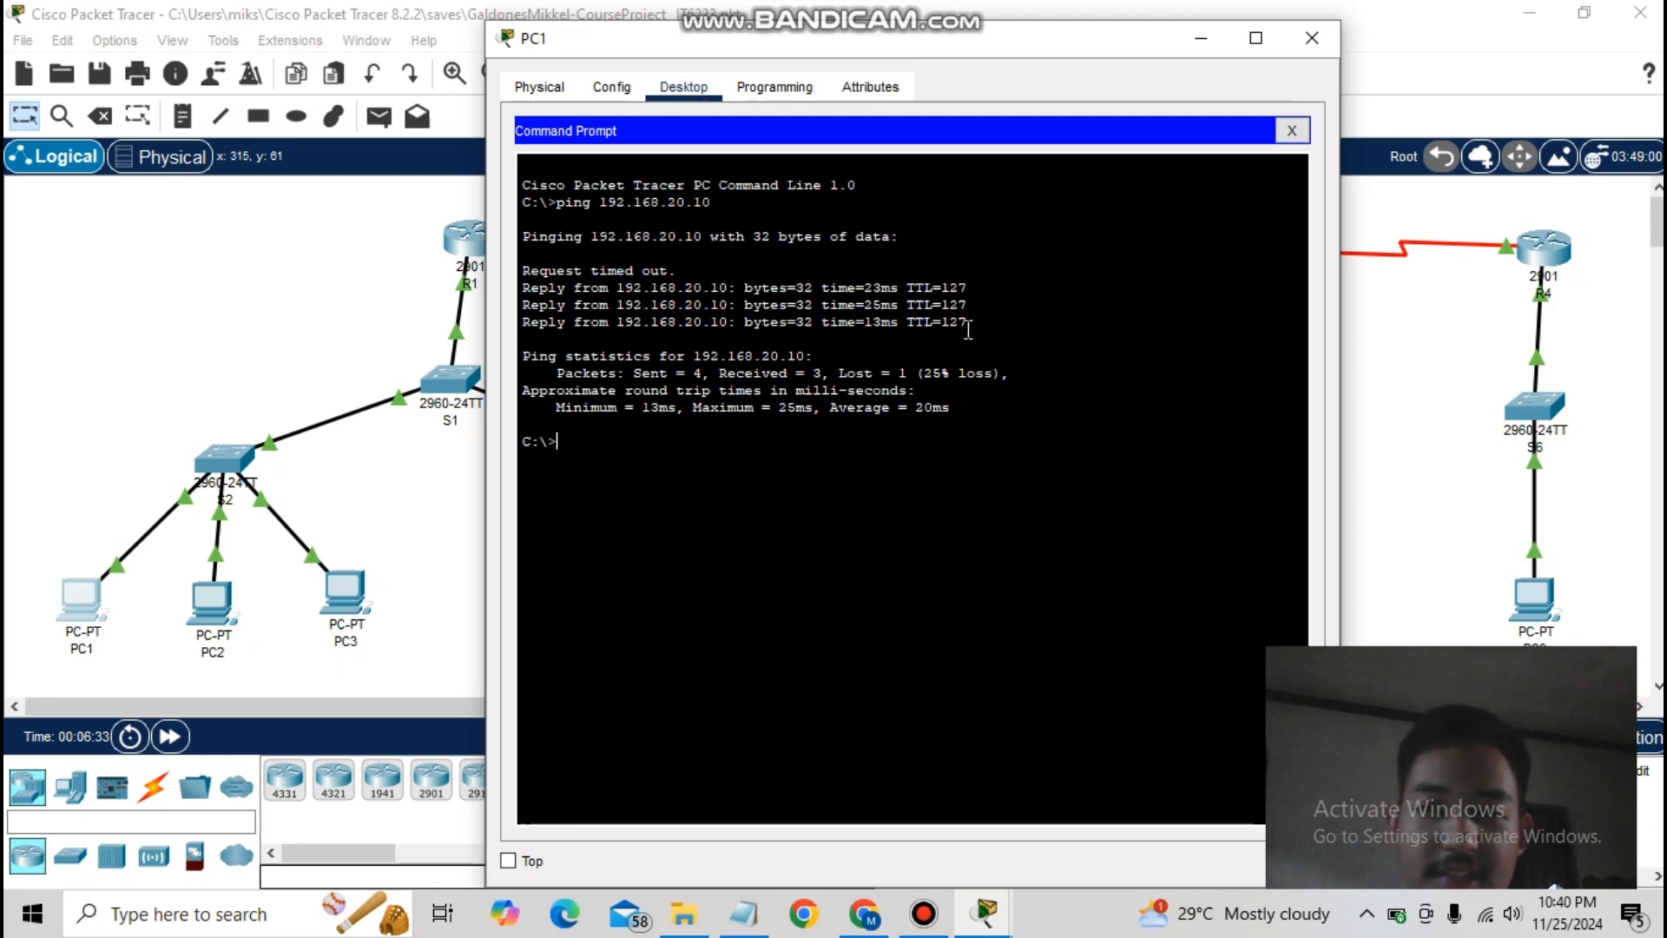
type("pi")
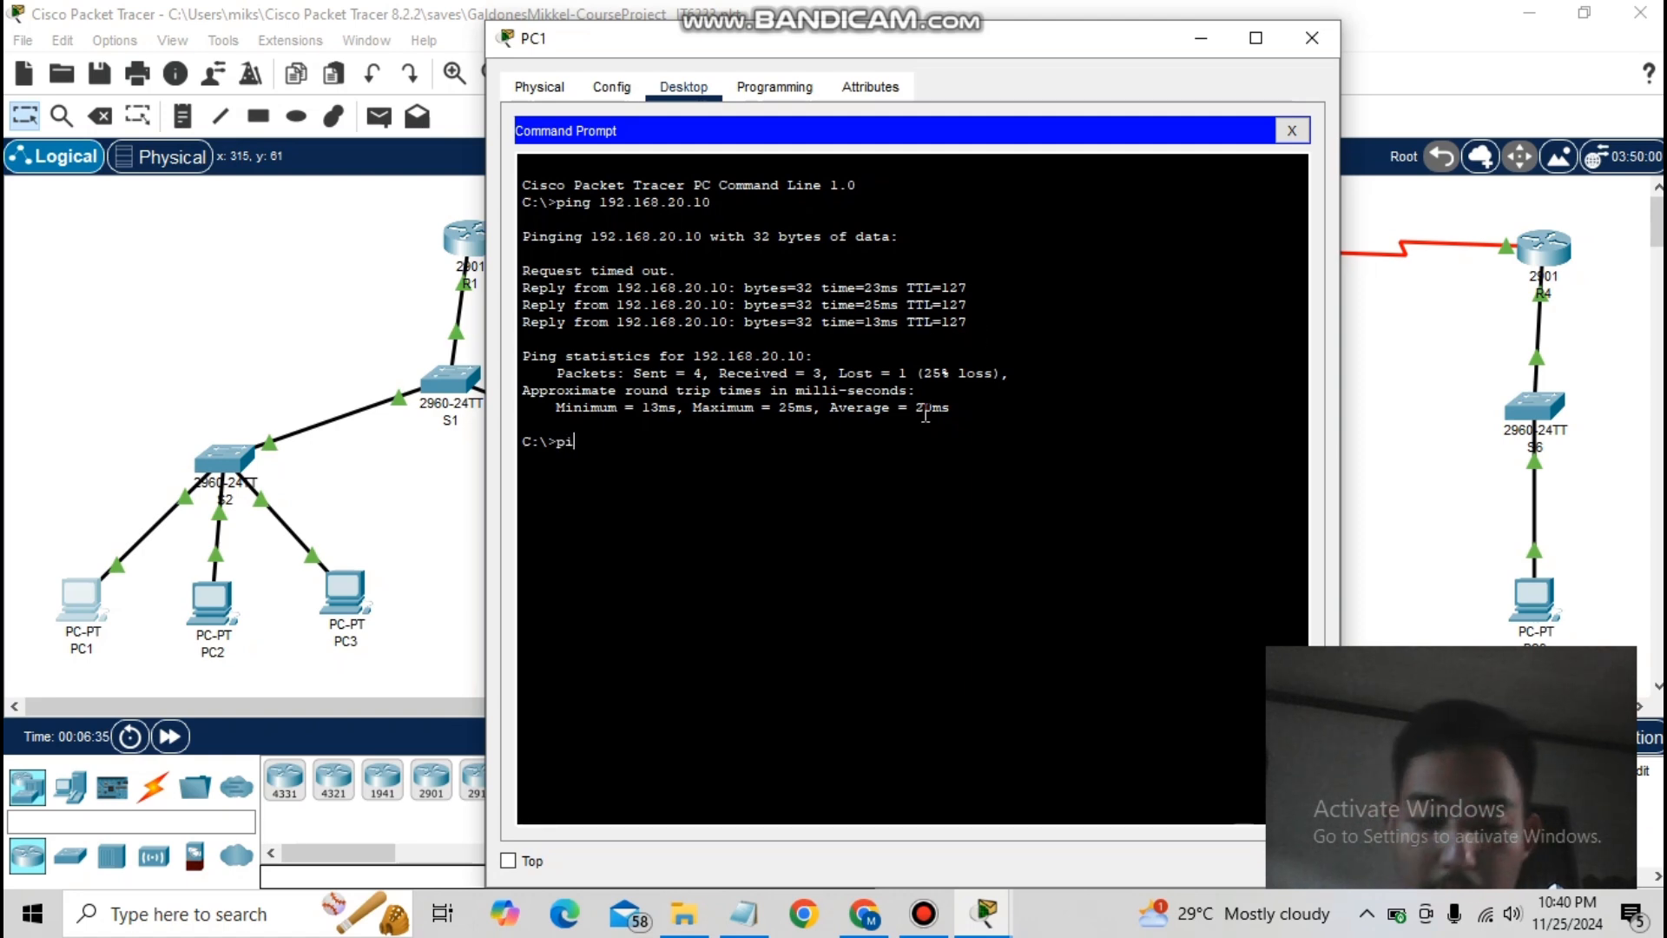
type("ng 192.168")
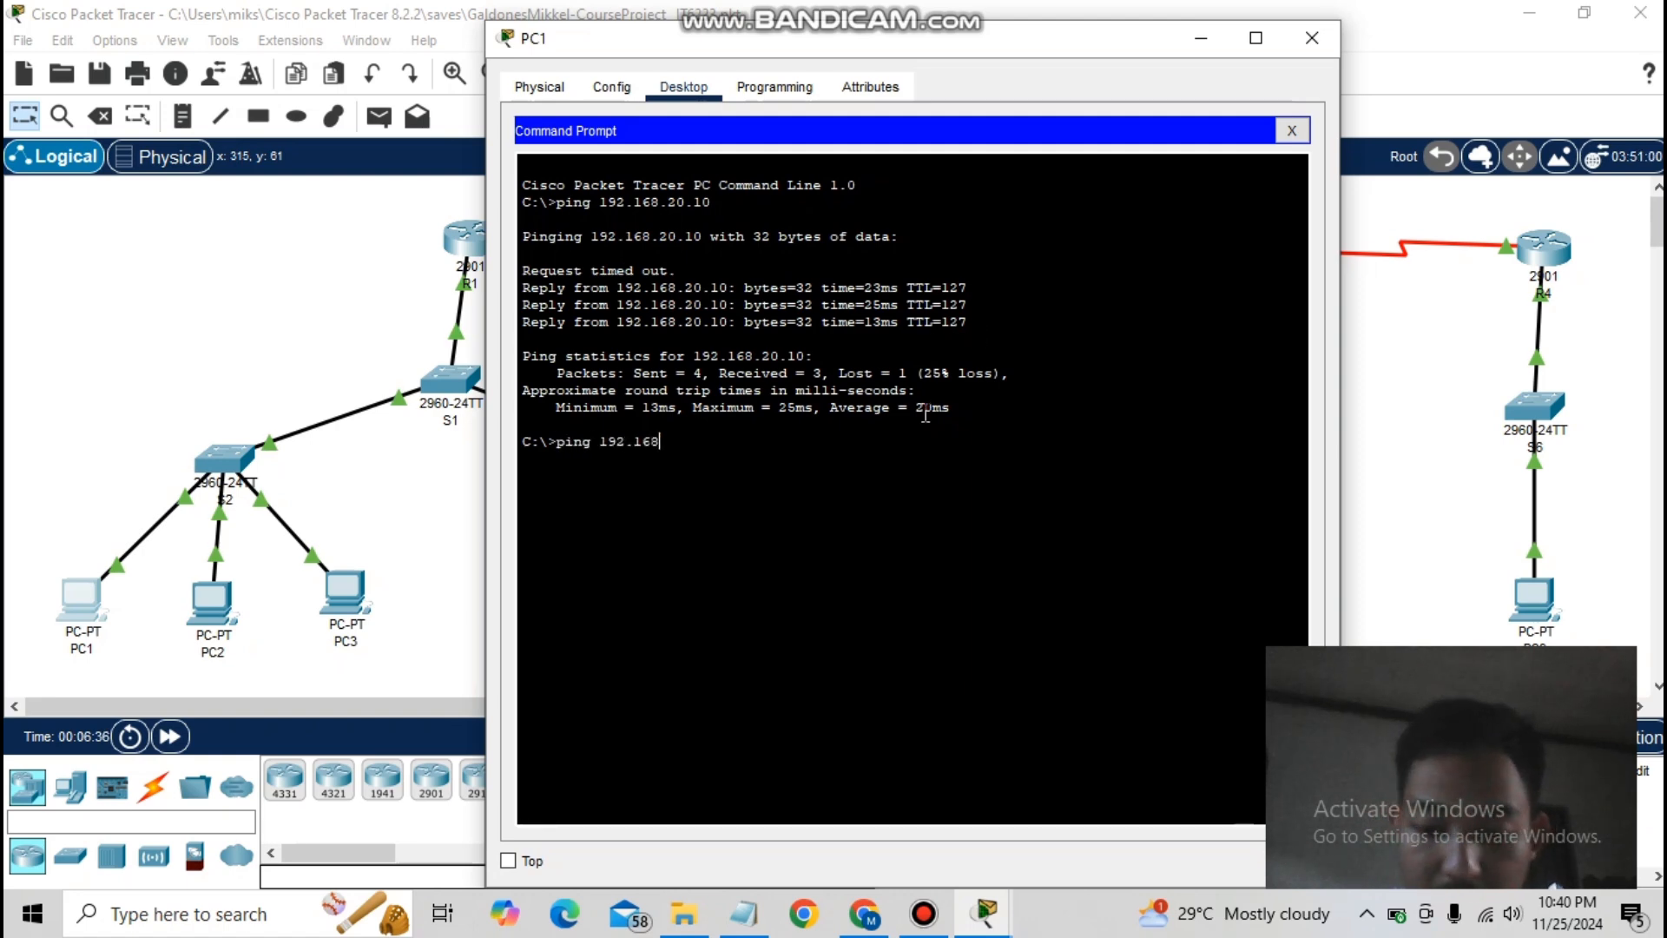
type(".")
type("30.10")
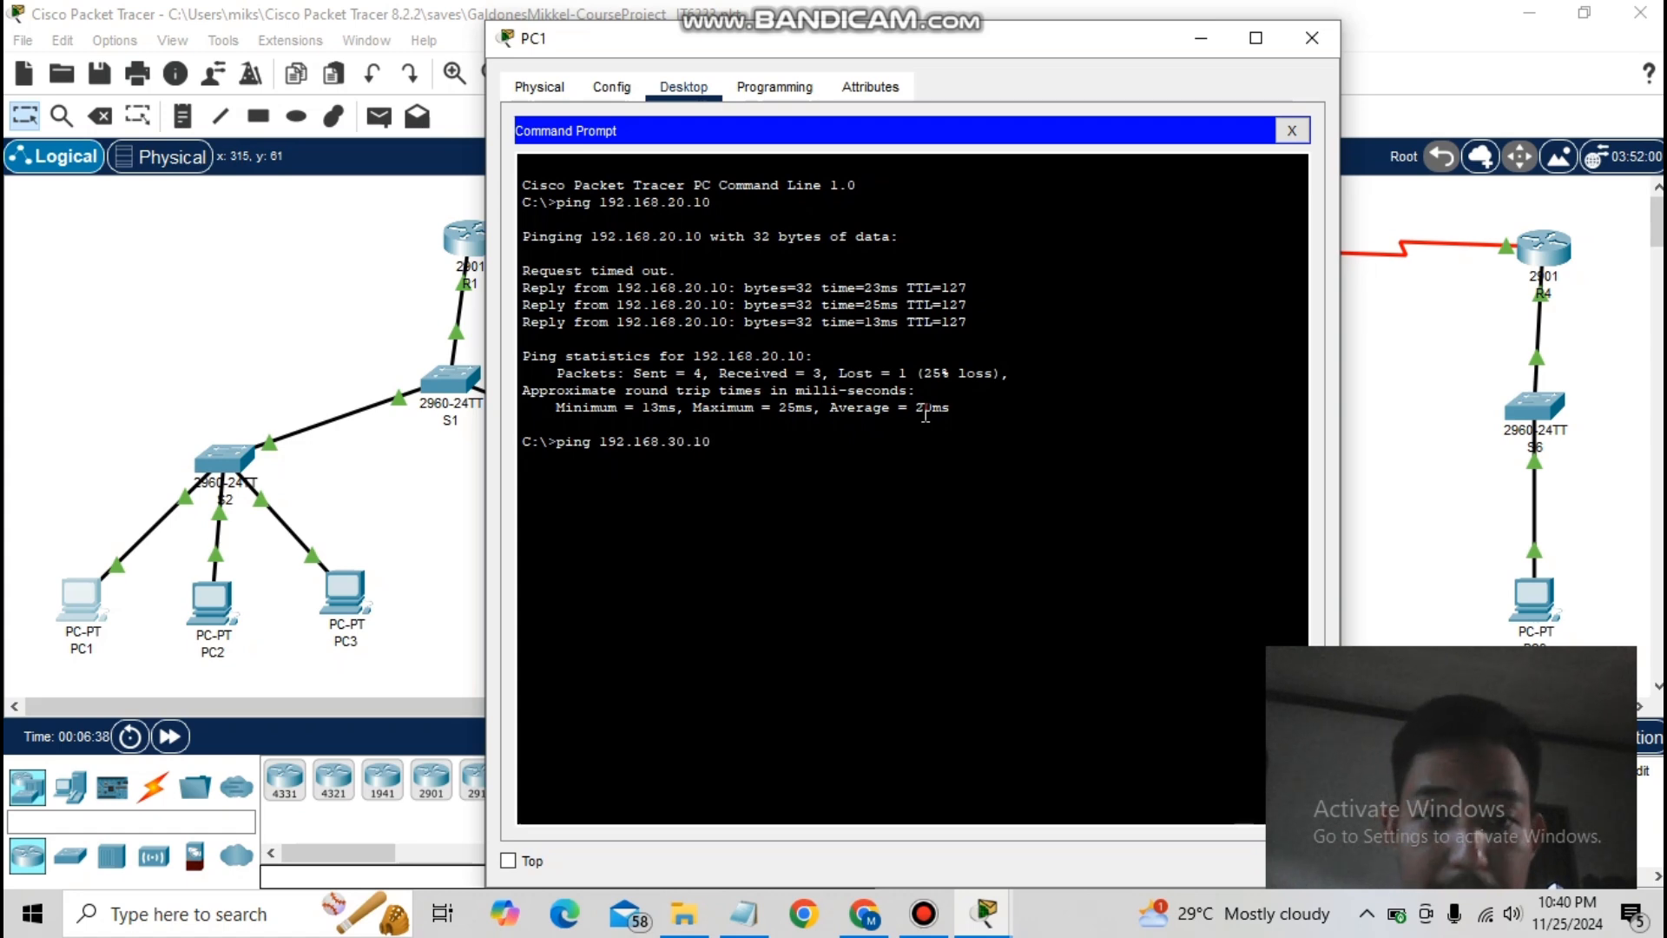
key("Return")
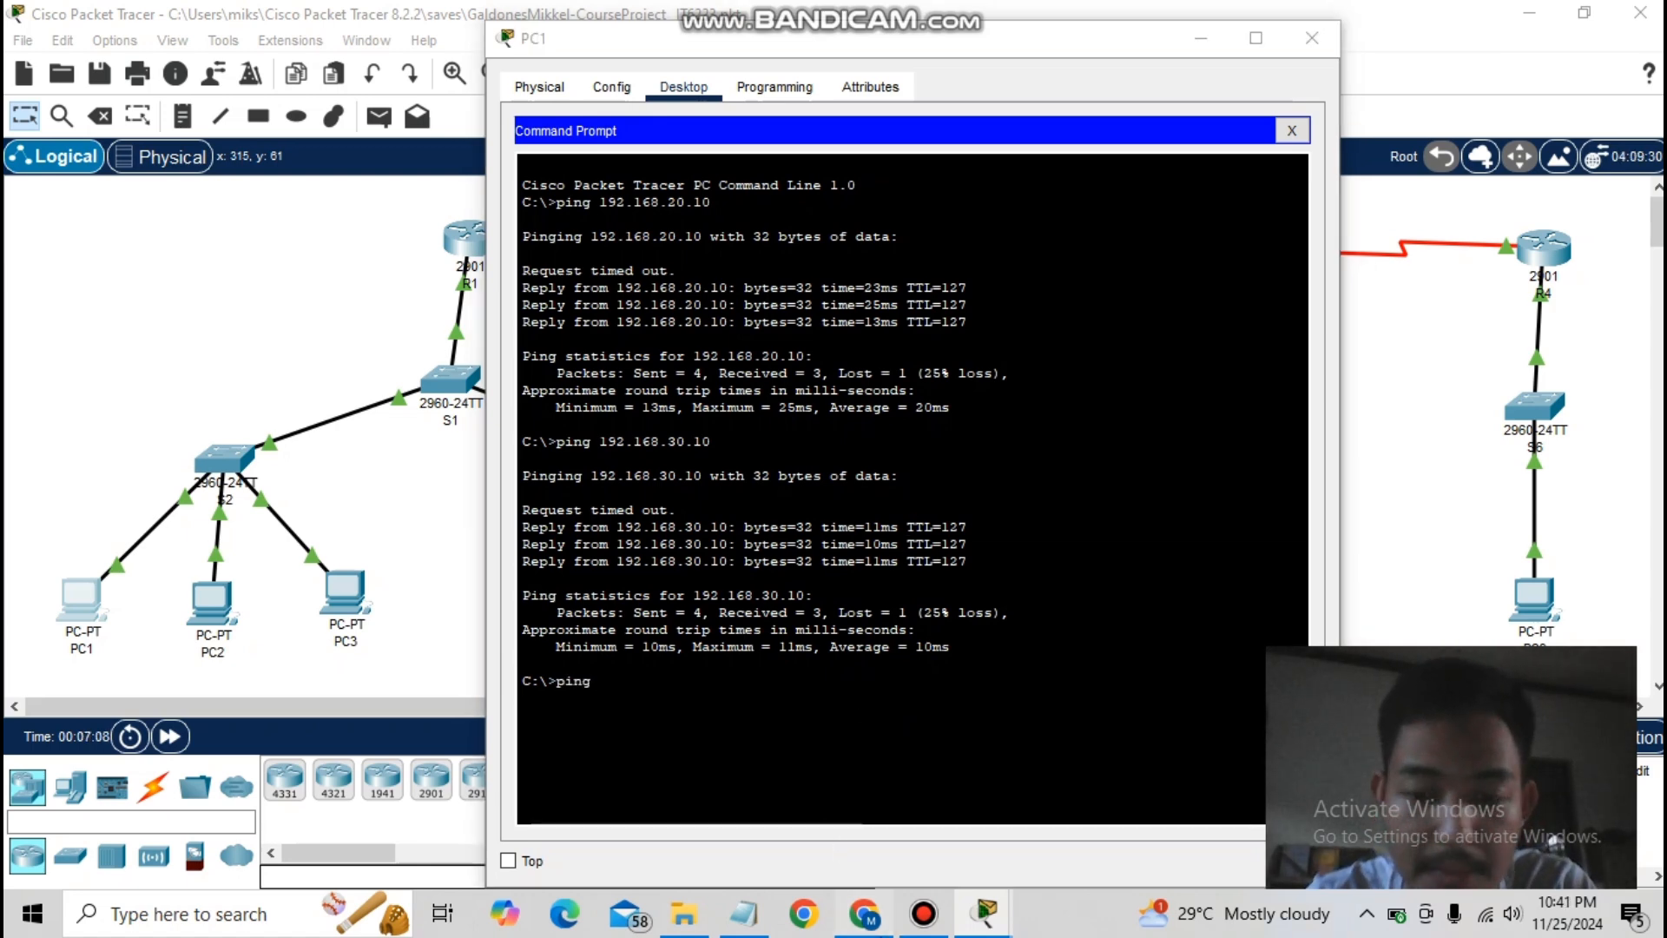
left_click(864, 914)
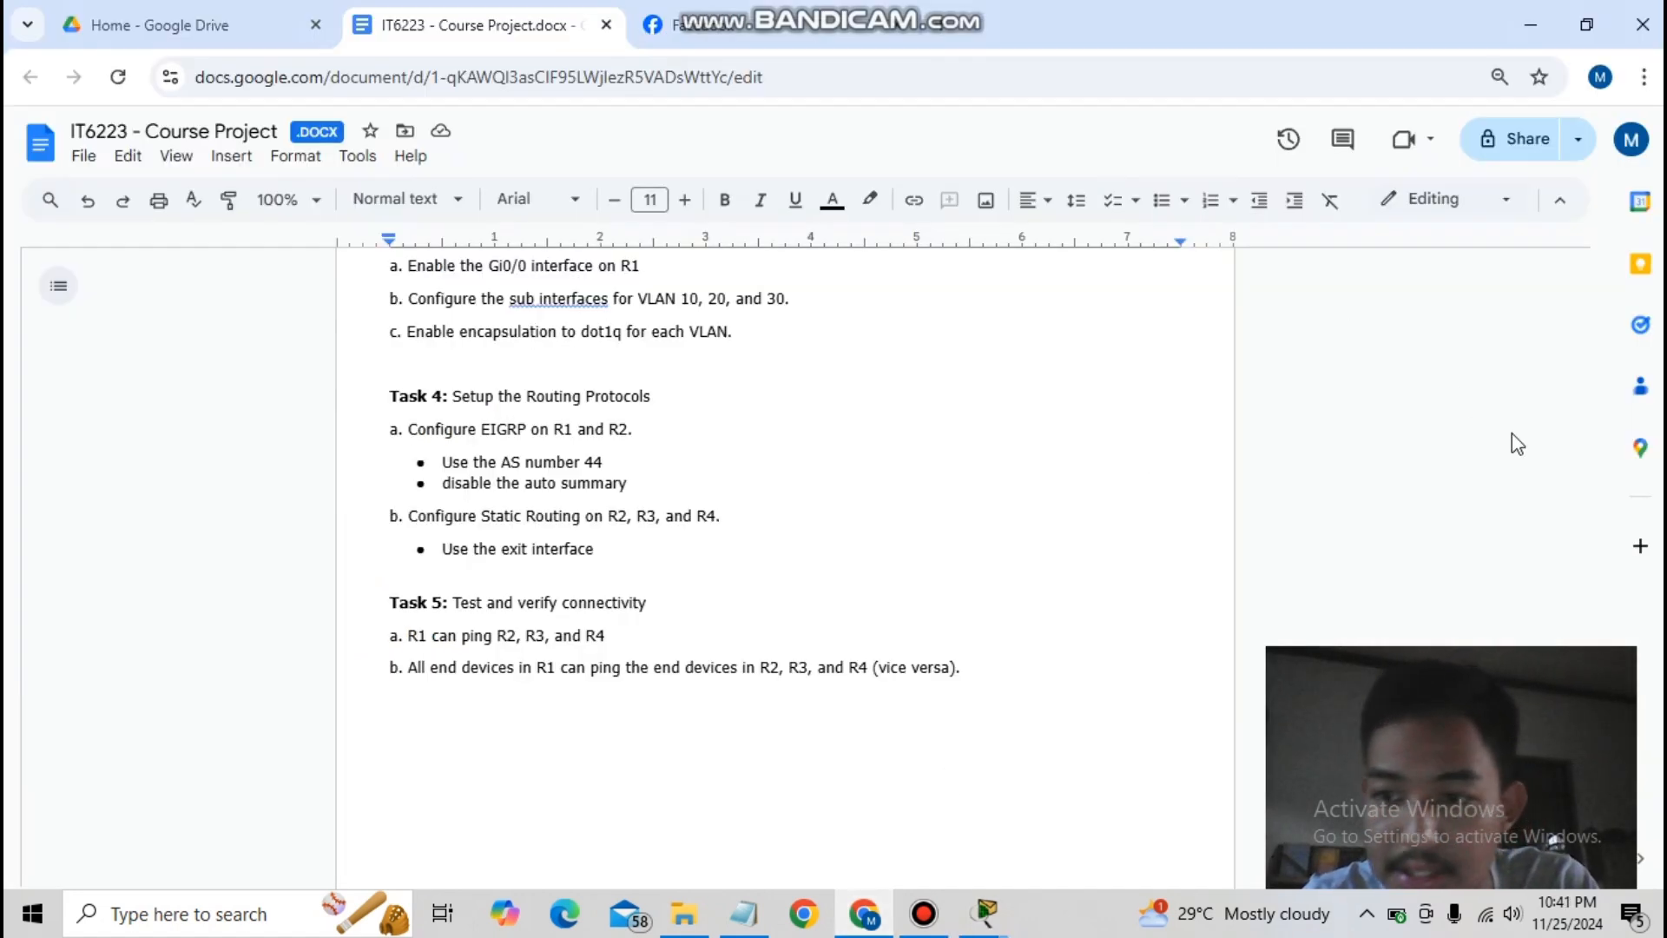
- Check the addressing table, then ping 192.168.30.20 from a maximized PC1 window
scroll(1462, 528, "up", 10)
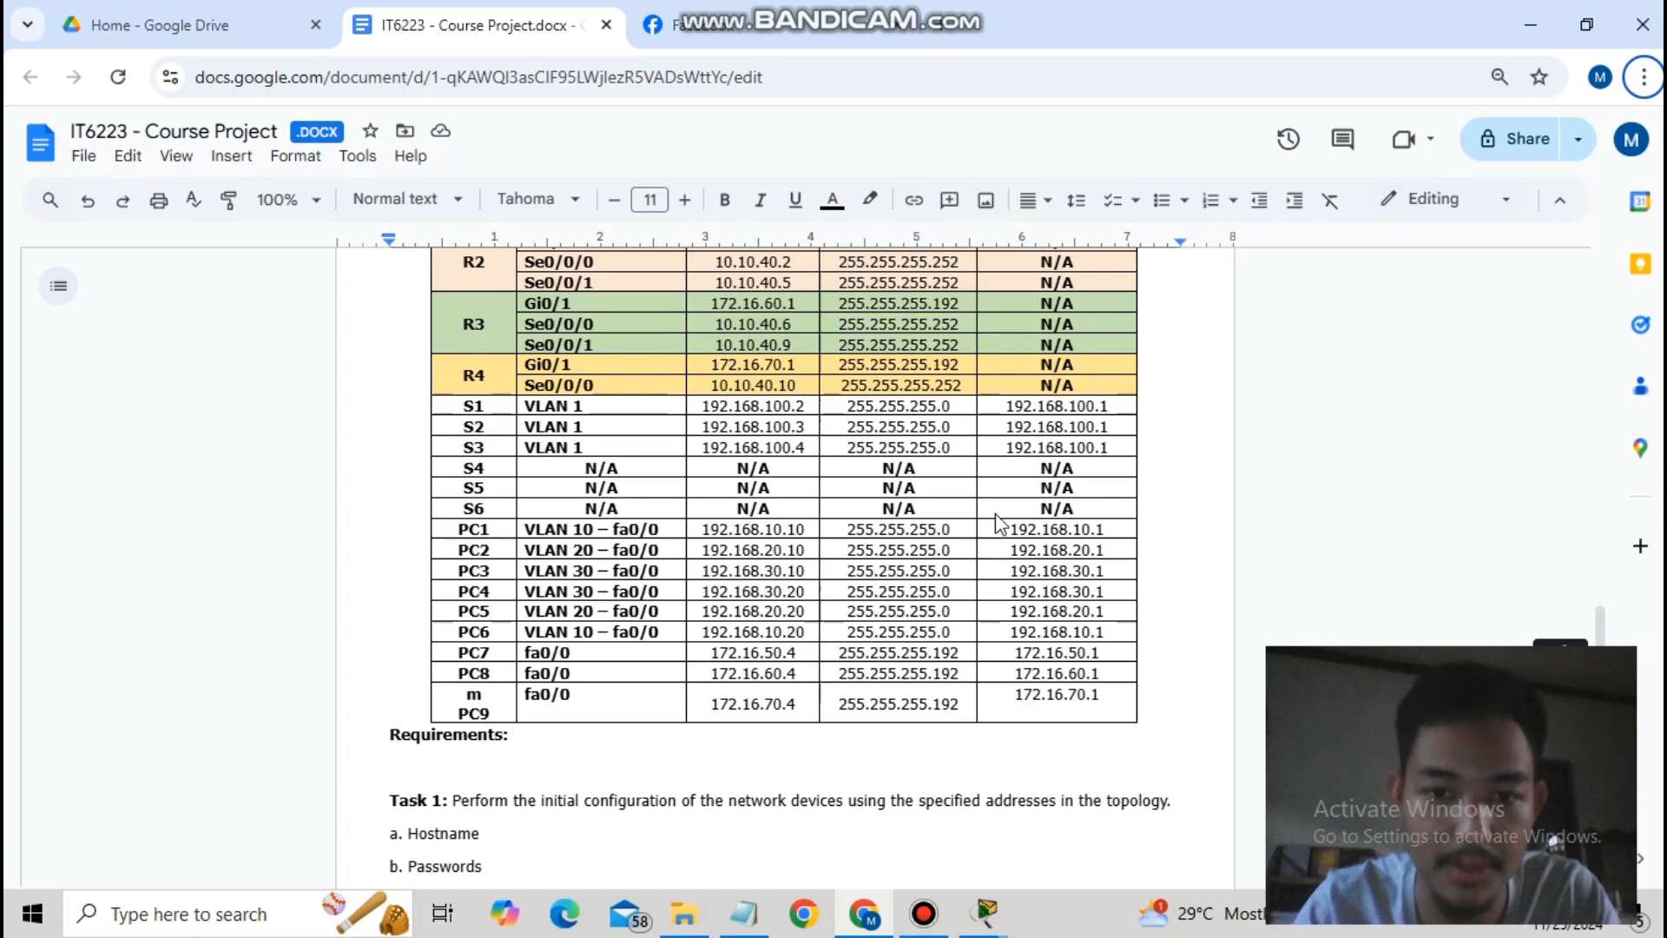
left_click(981, 925)
left_click(1411, 794)
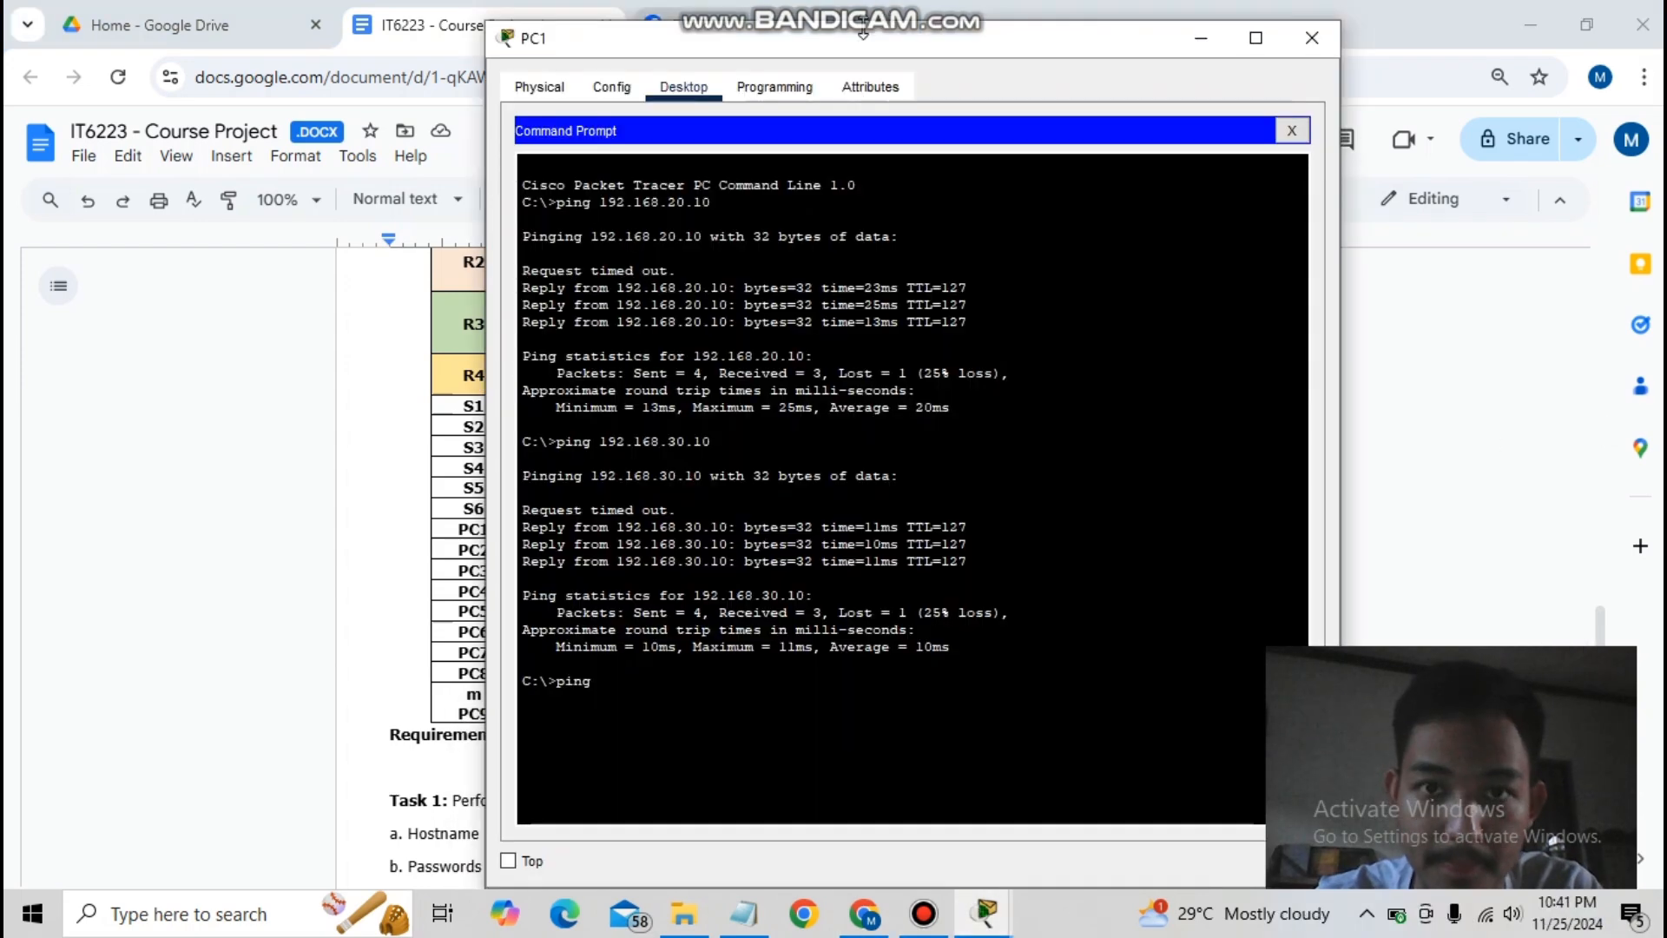
left_click_drag(868, 37, 779, 3)
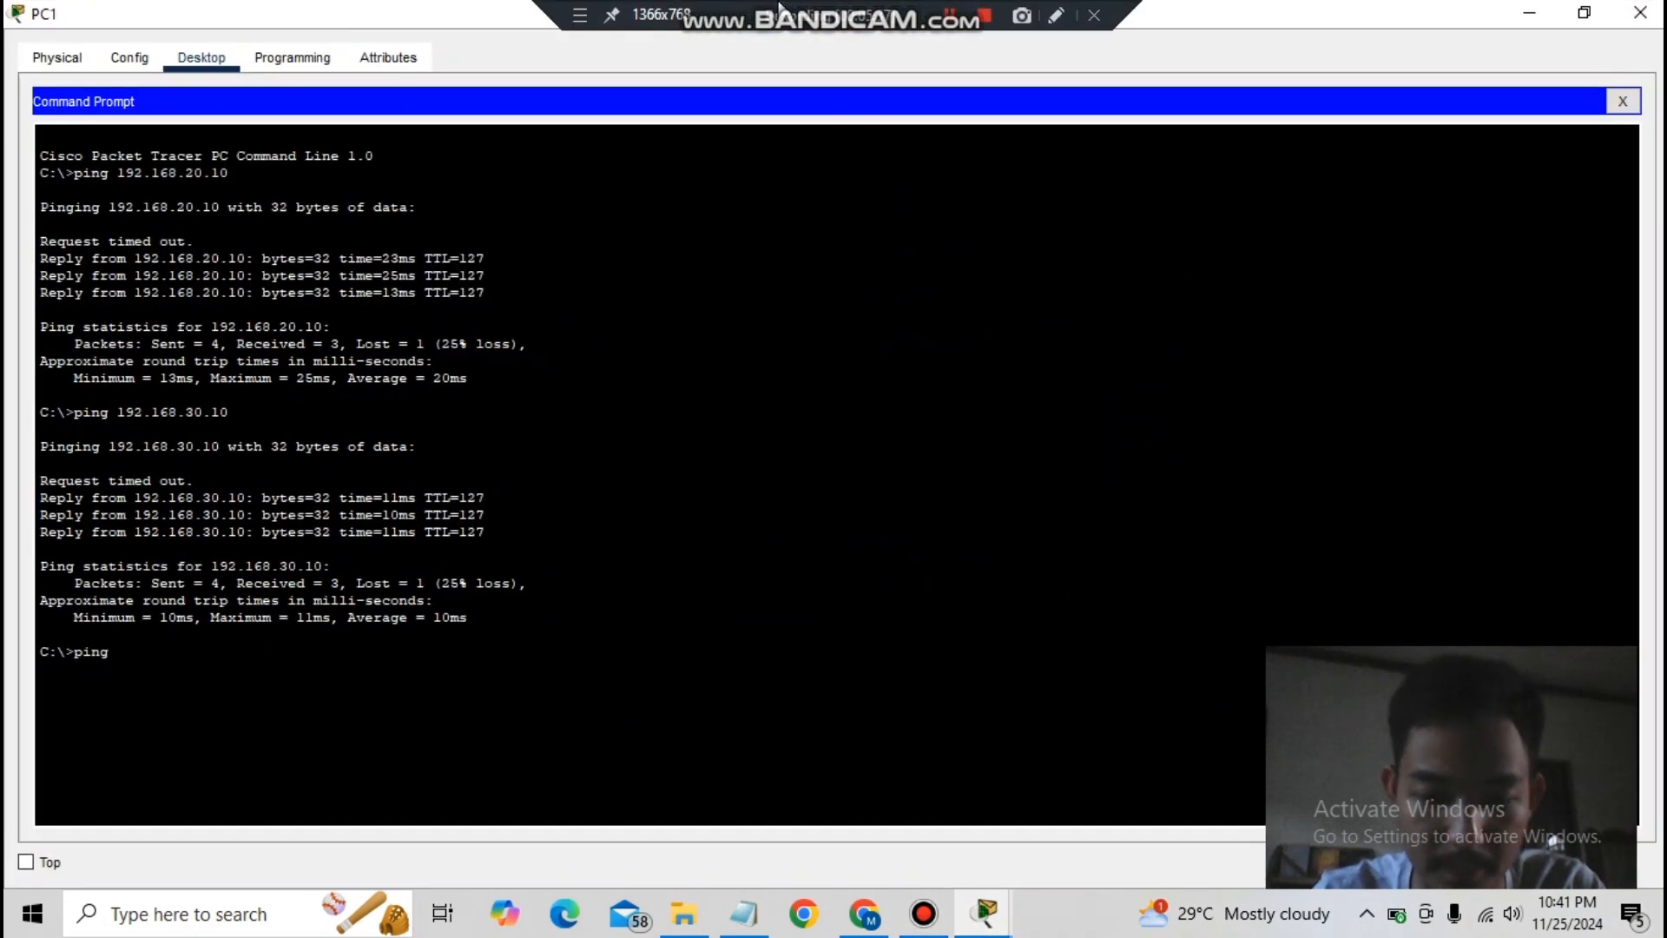
type("192.168")
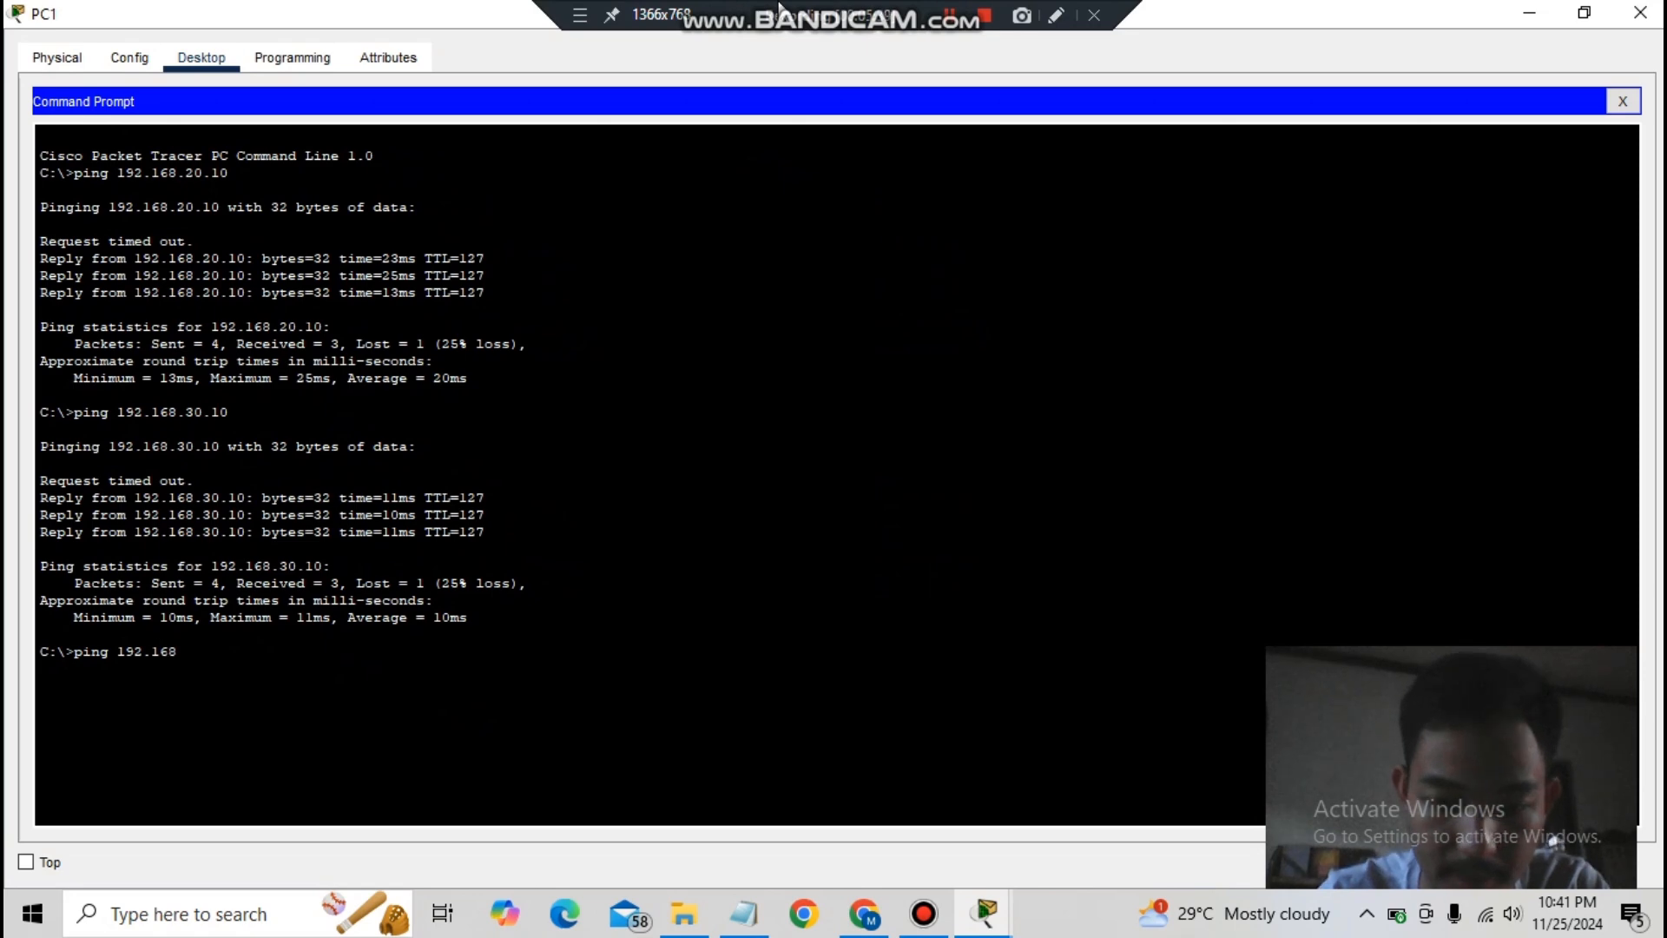
type(".30.20")
key("Return")
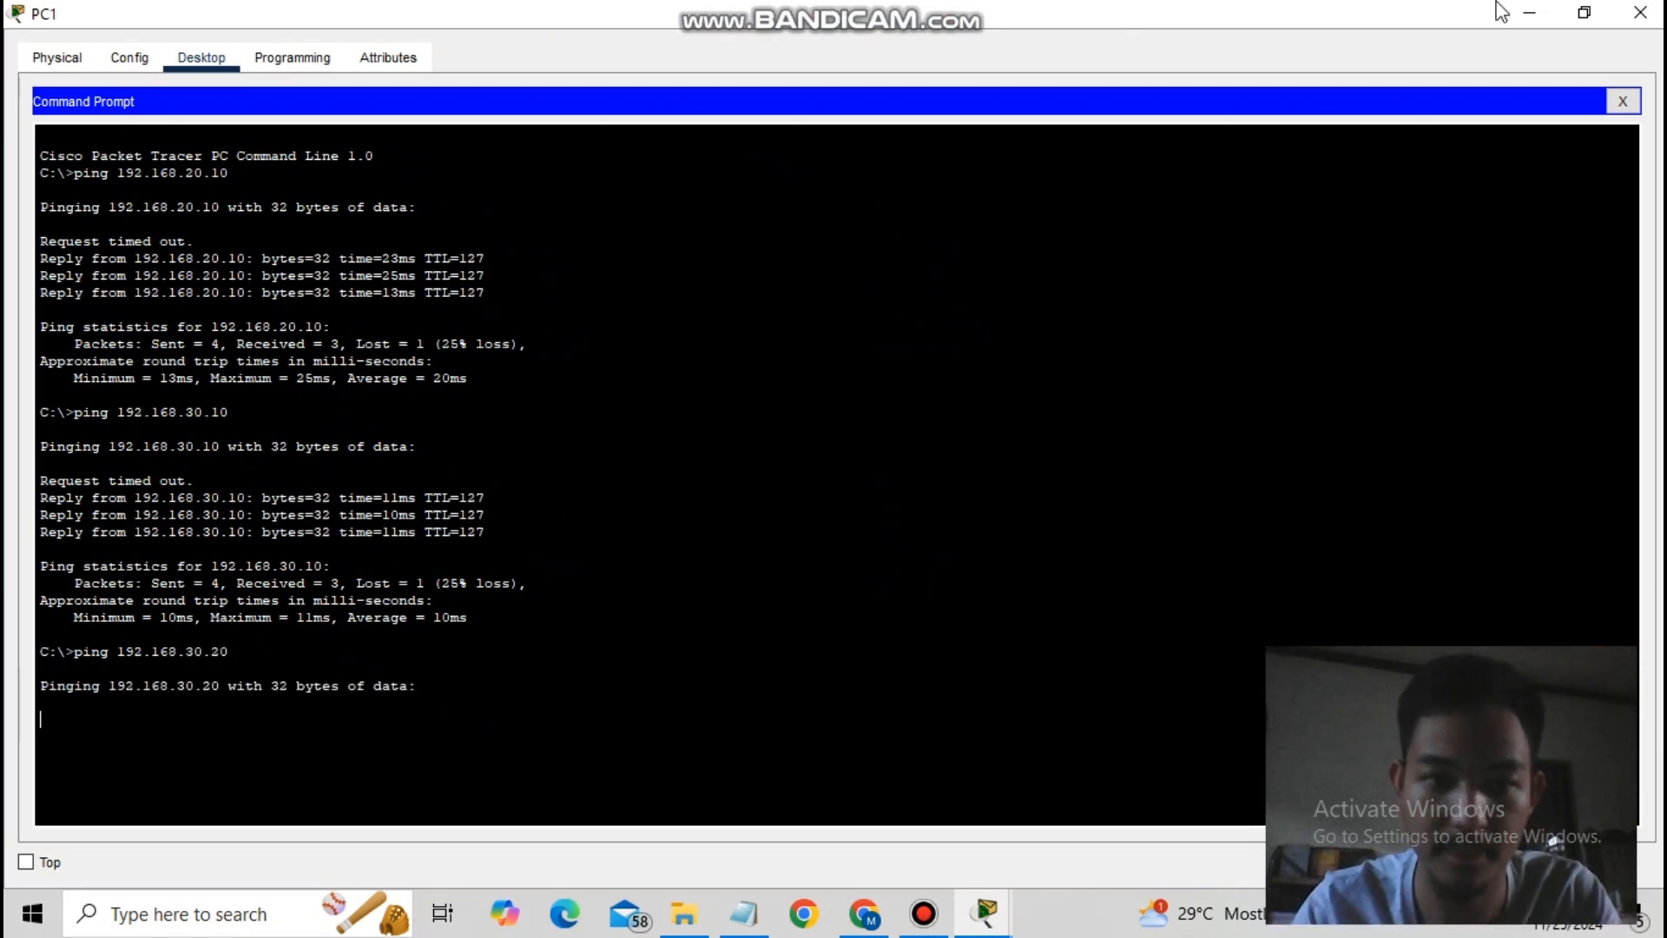
- Restore PC1's window size and return to the course document
left_click(1573, 5)
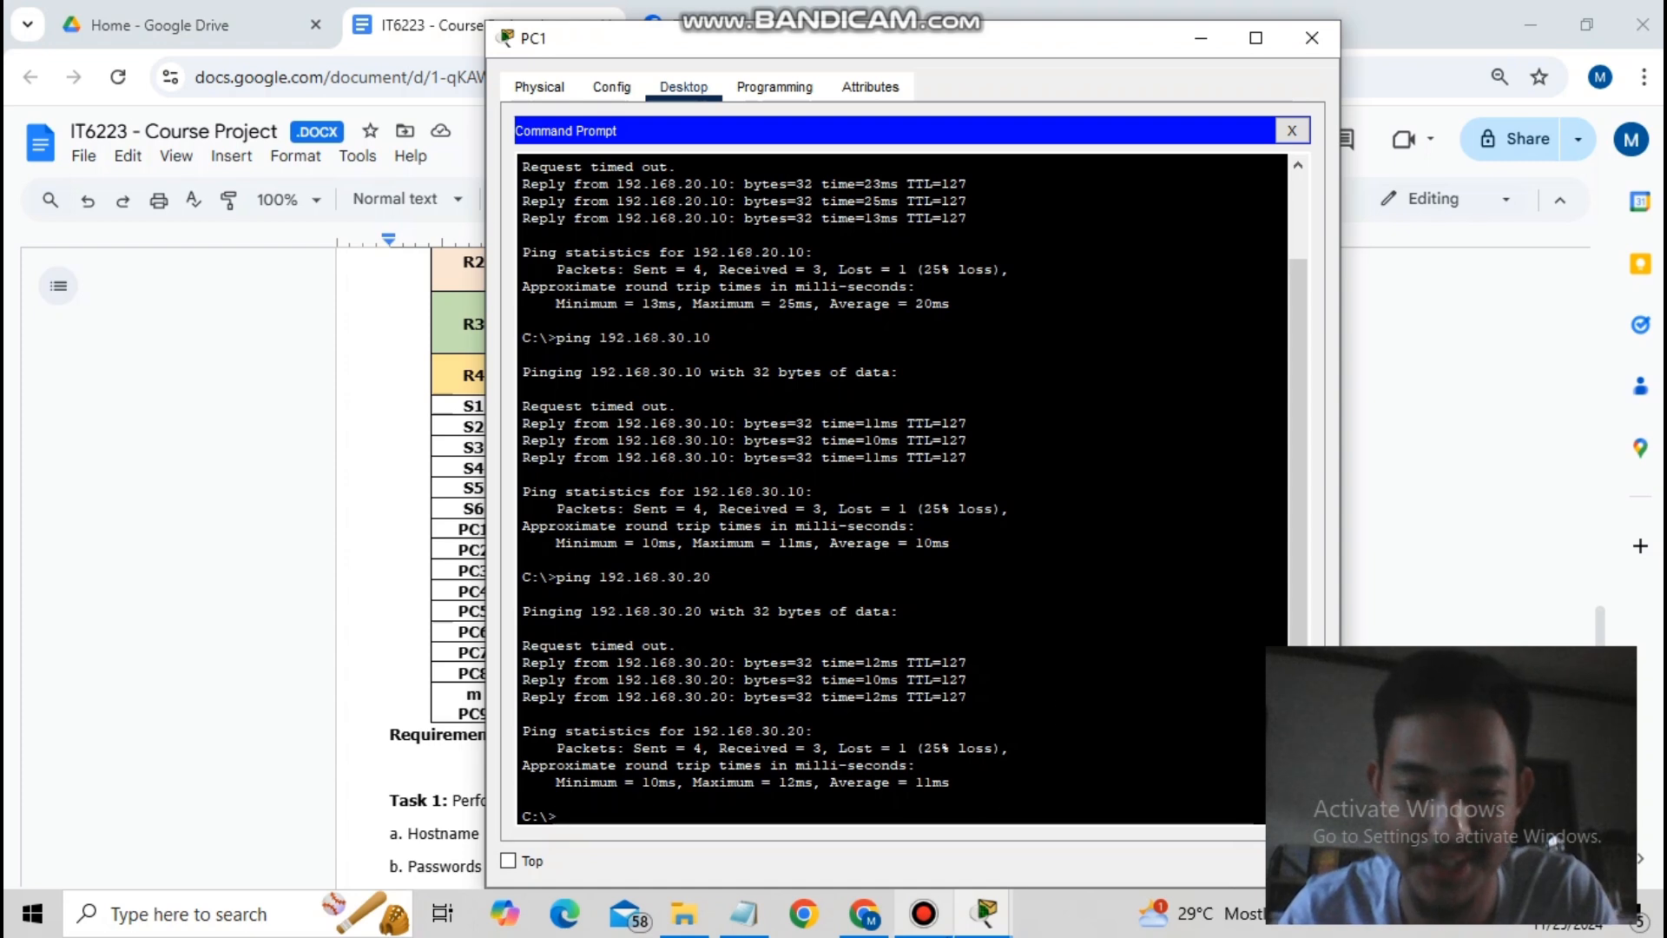
mouse_move(986, 912)
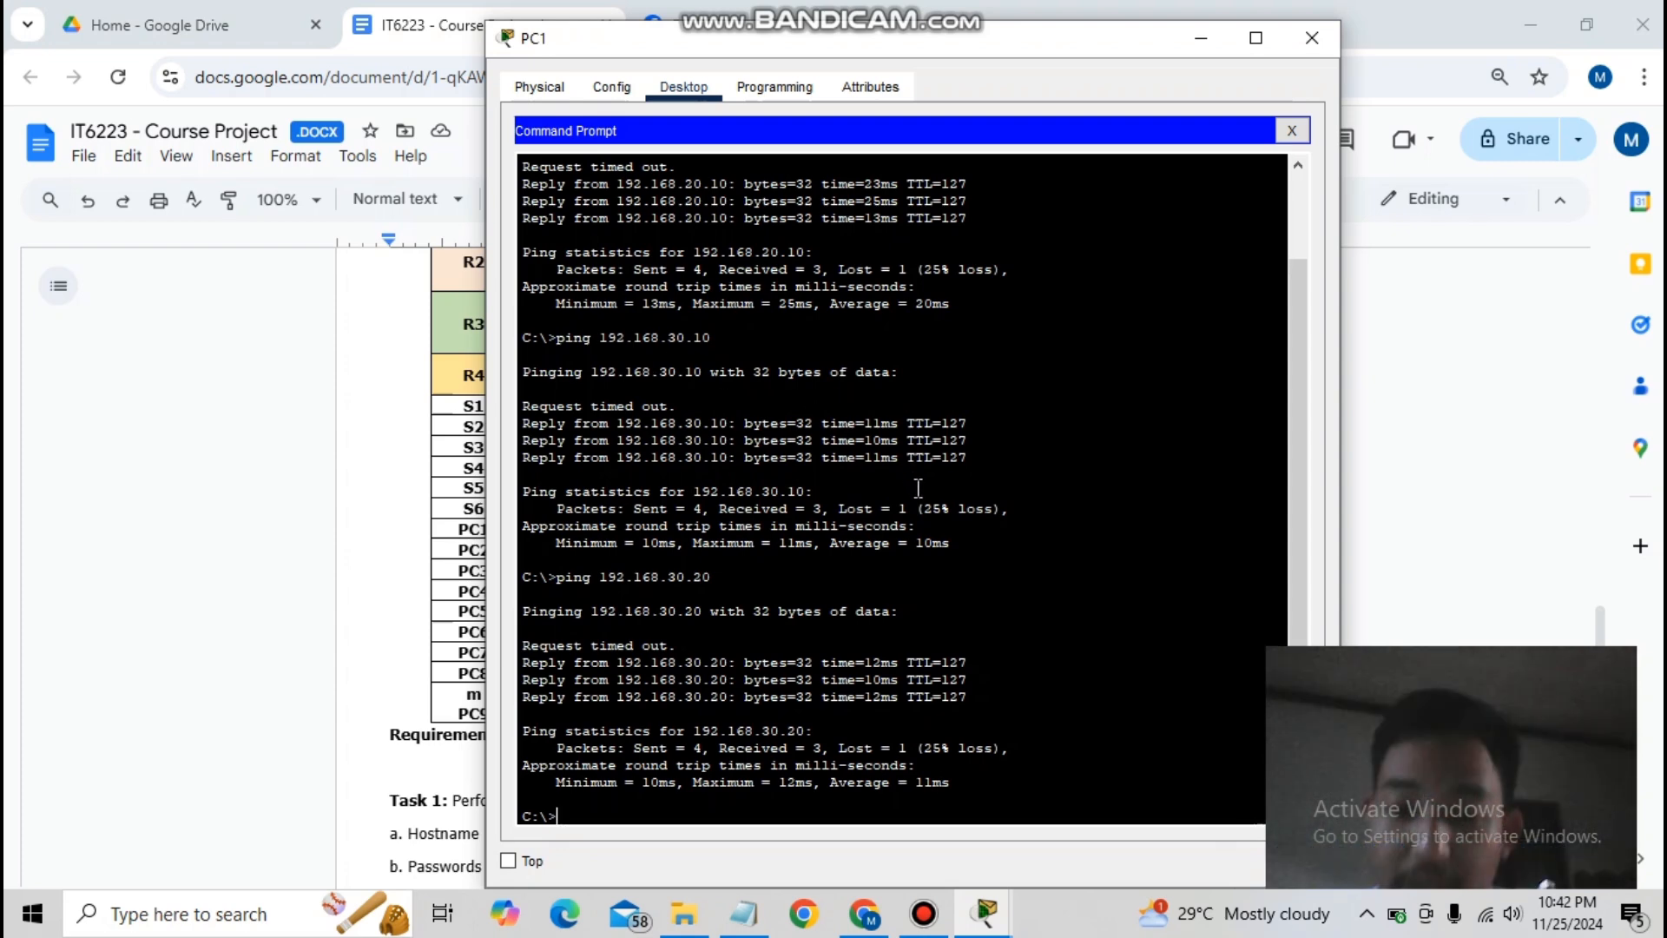
left_click(871, 924)
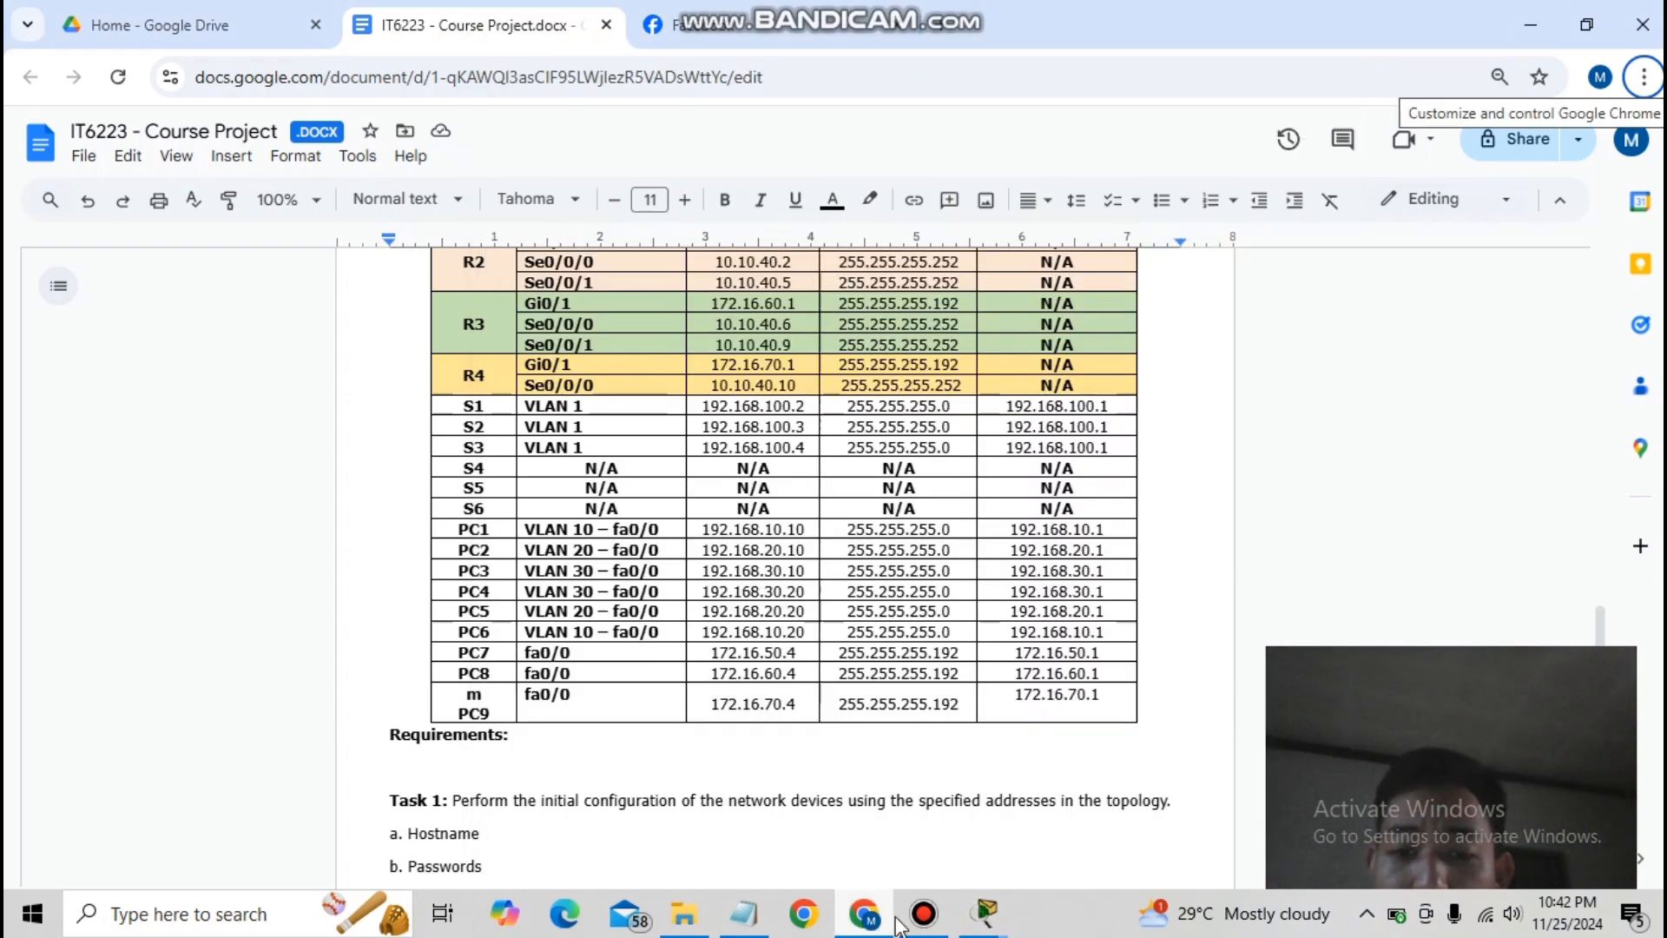
- Reopen PC1 and ping 172.16.50.4, 172.16.60.4 and 172.16.70.4
left_click(675, 835)
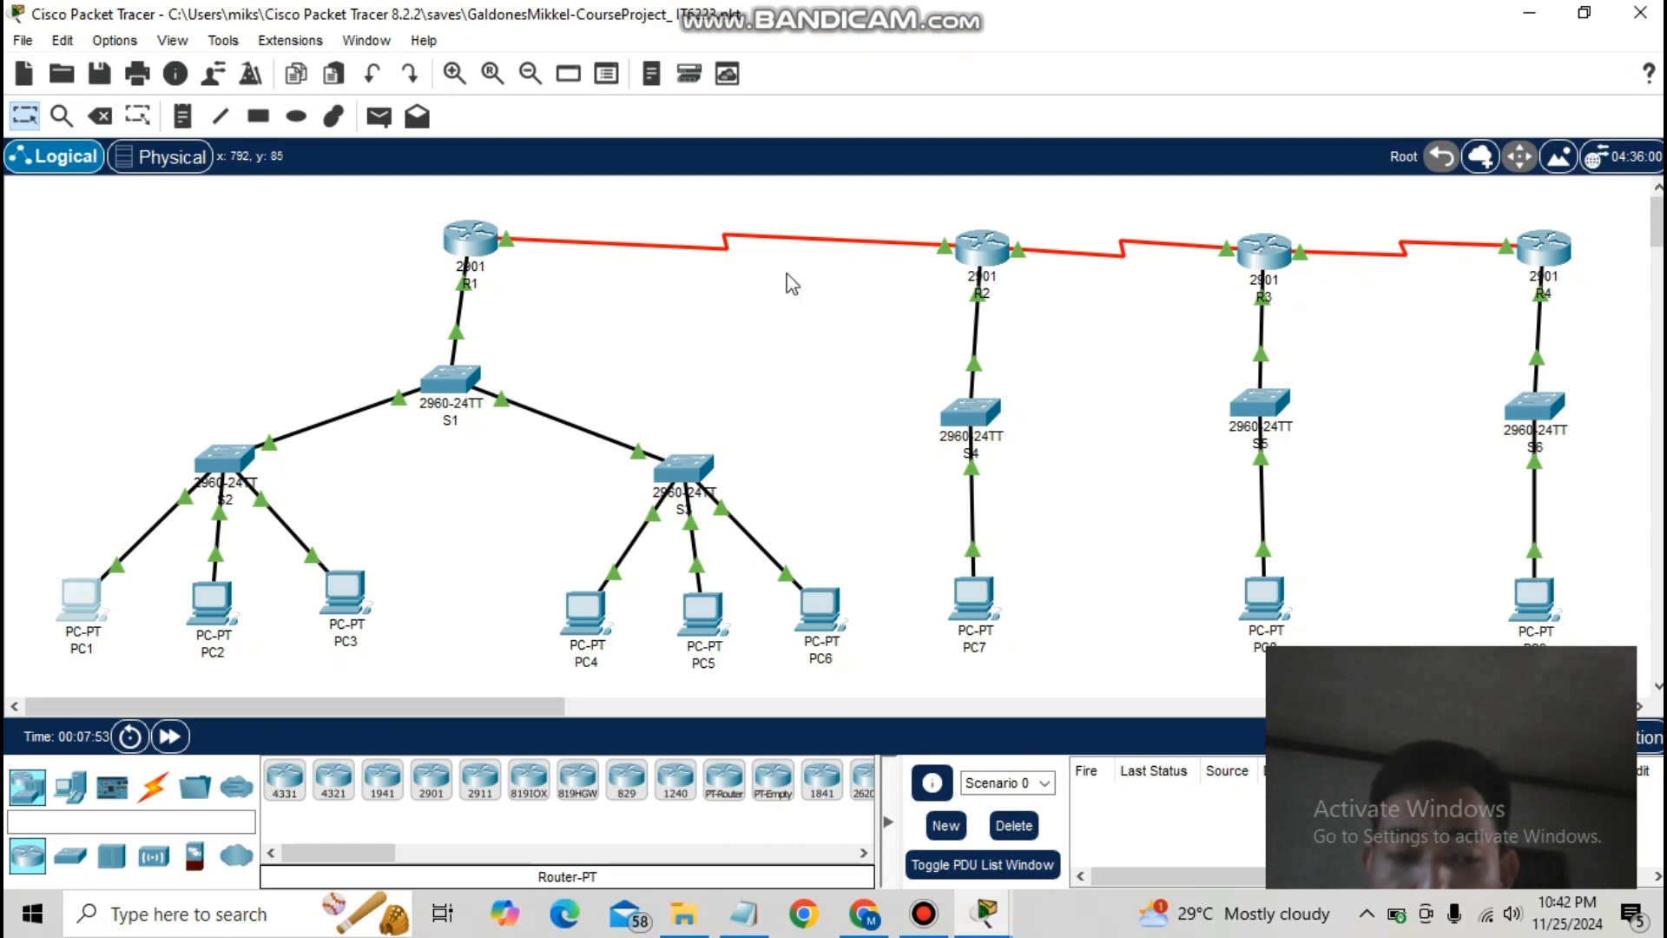
left_click(66, 604)
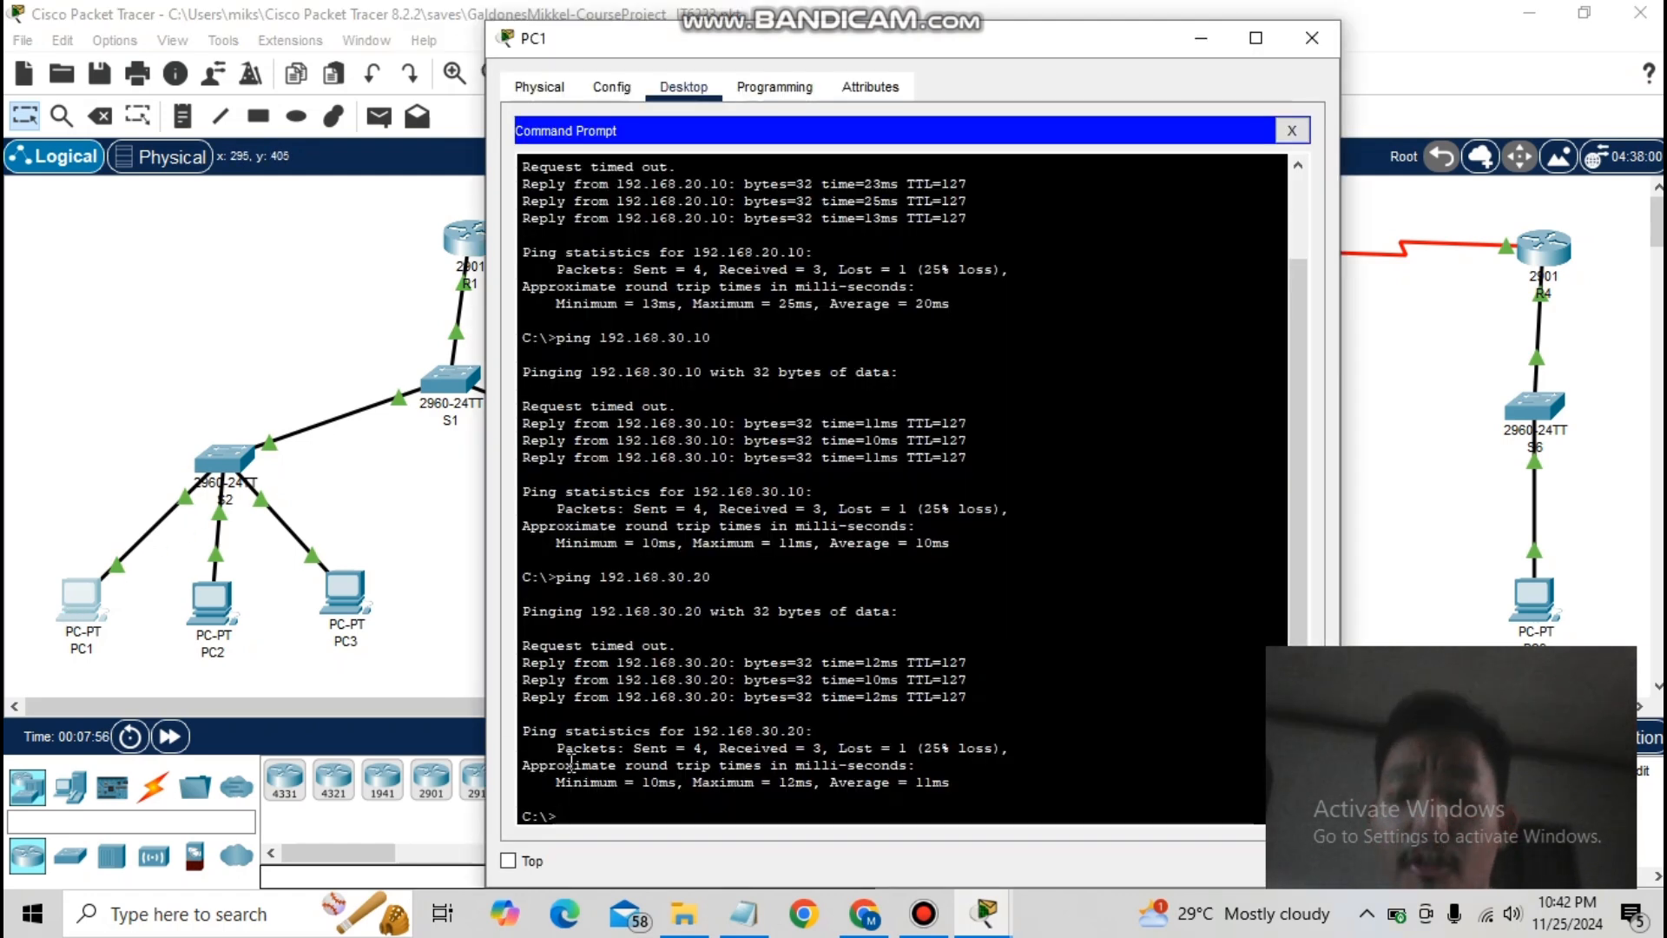
type("ping")
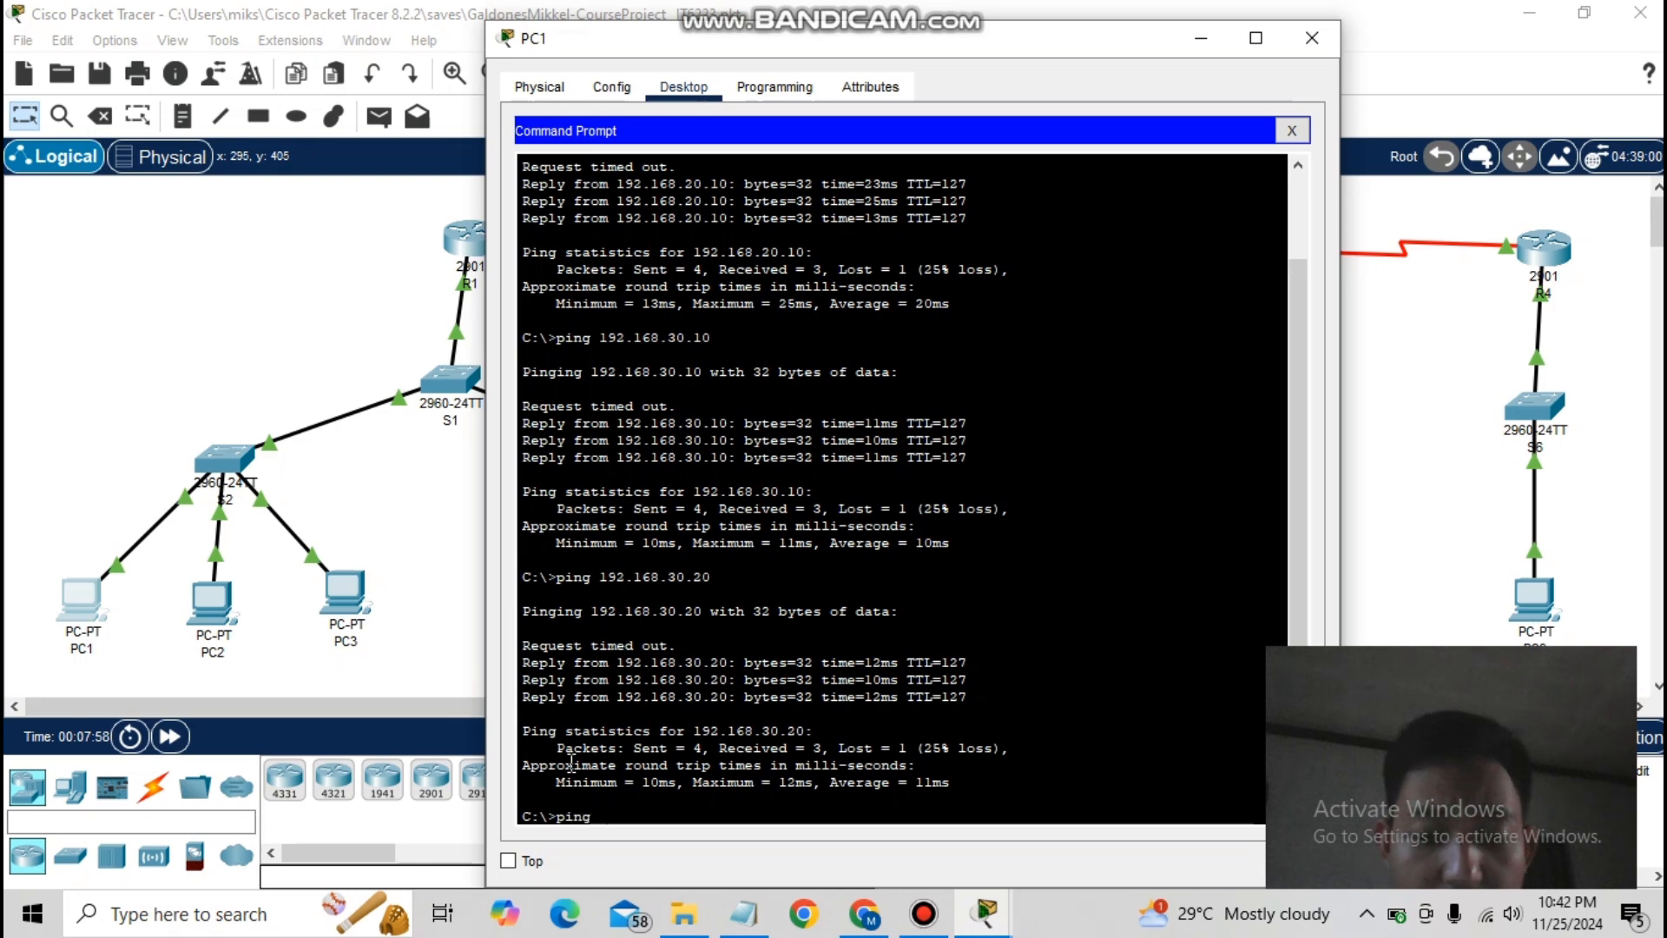
type(" 172.16.50.4")
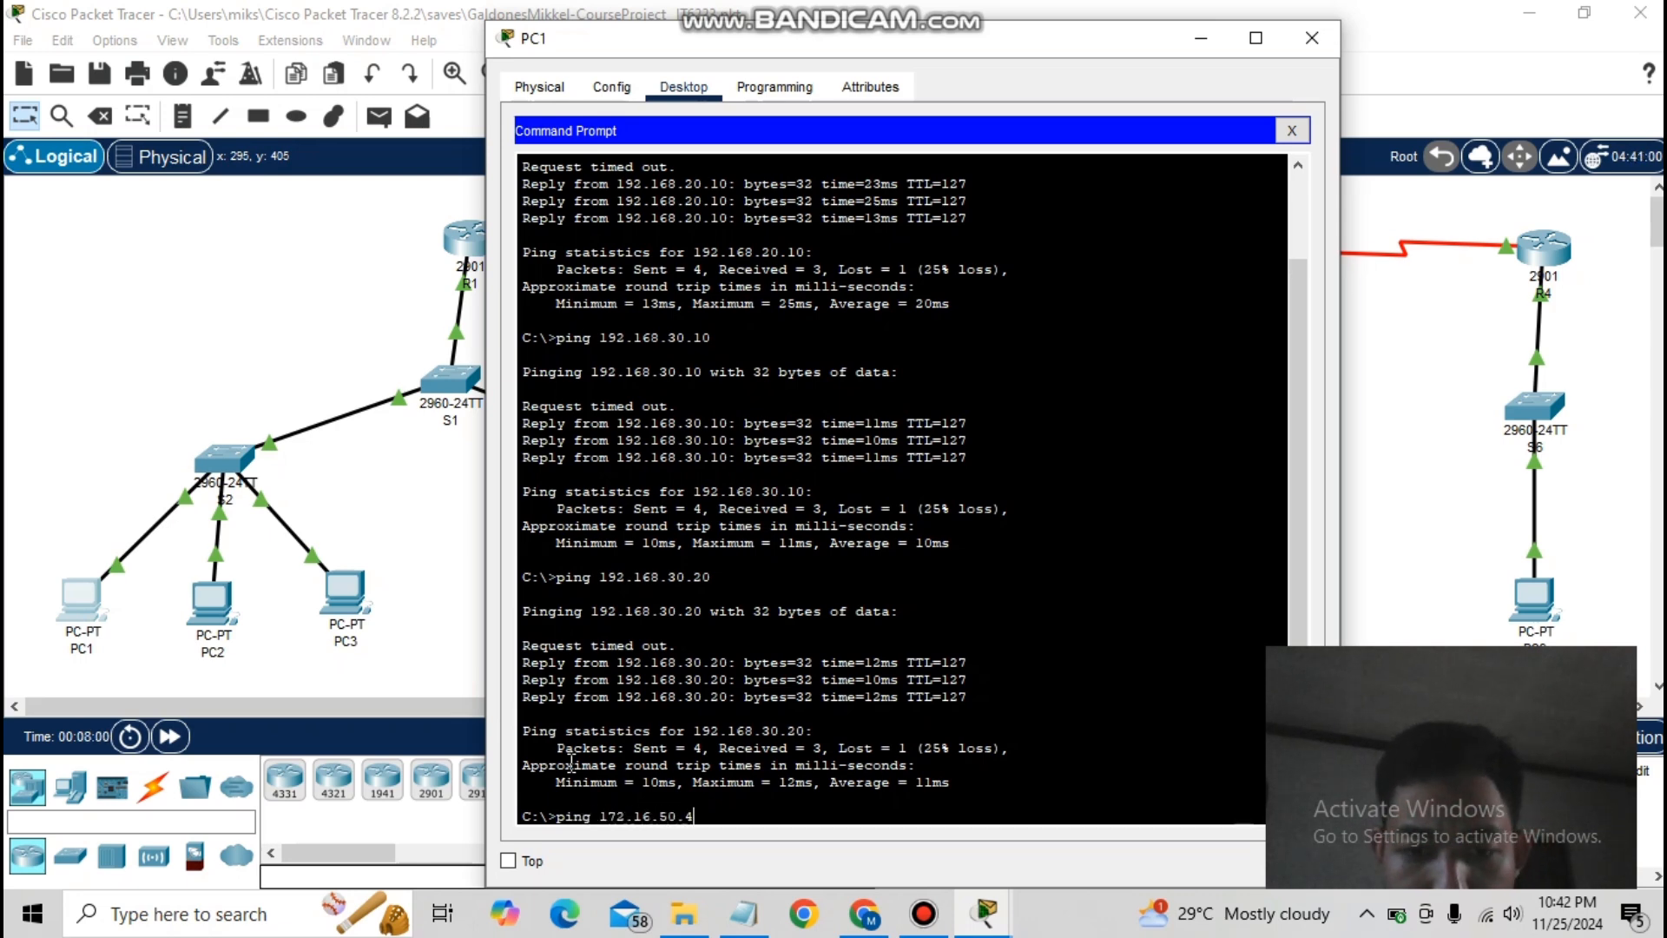
key("Return")
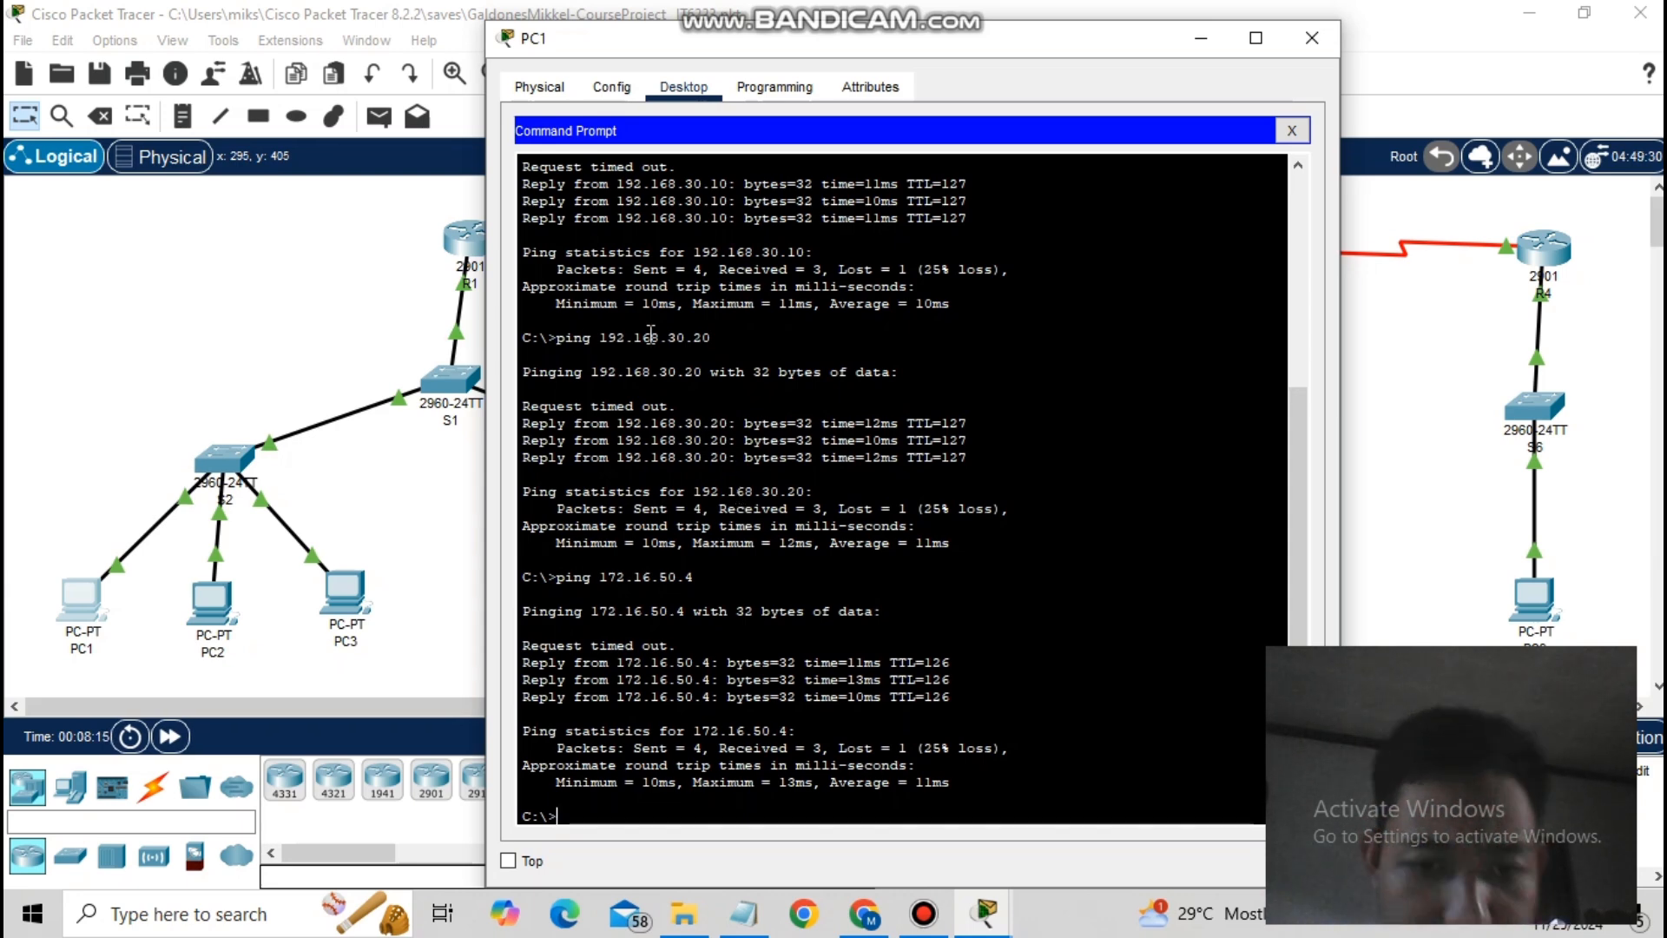
type("ping 17")
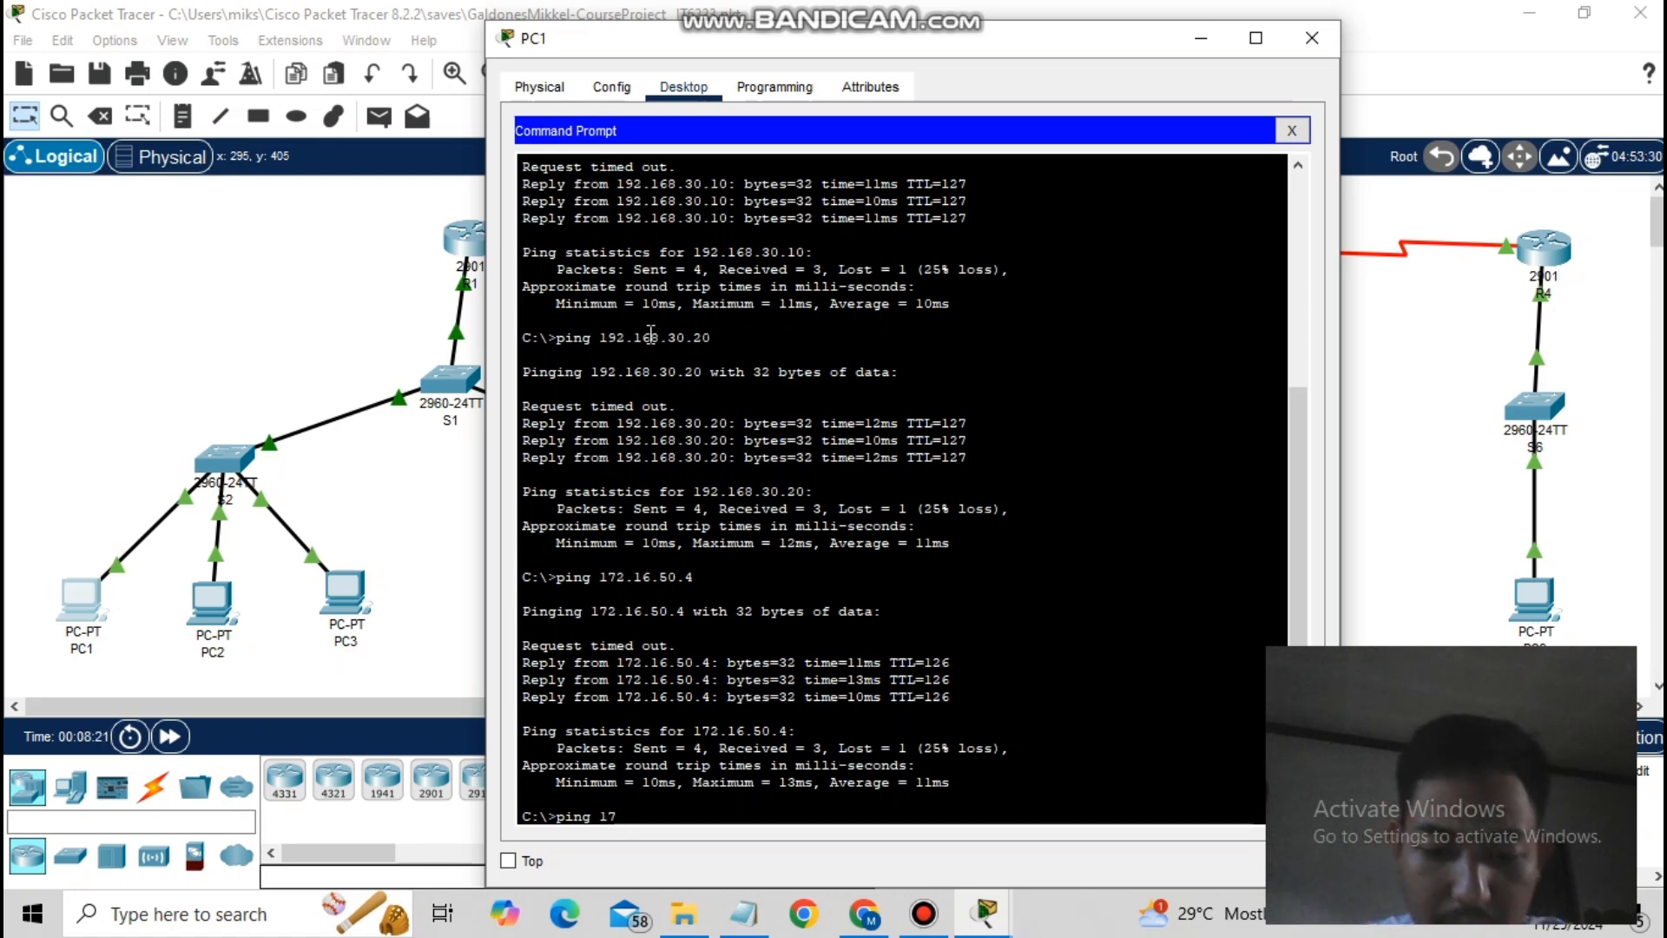
type("2.16.60.")
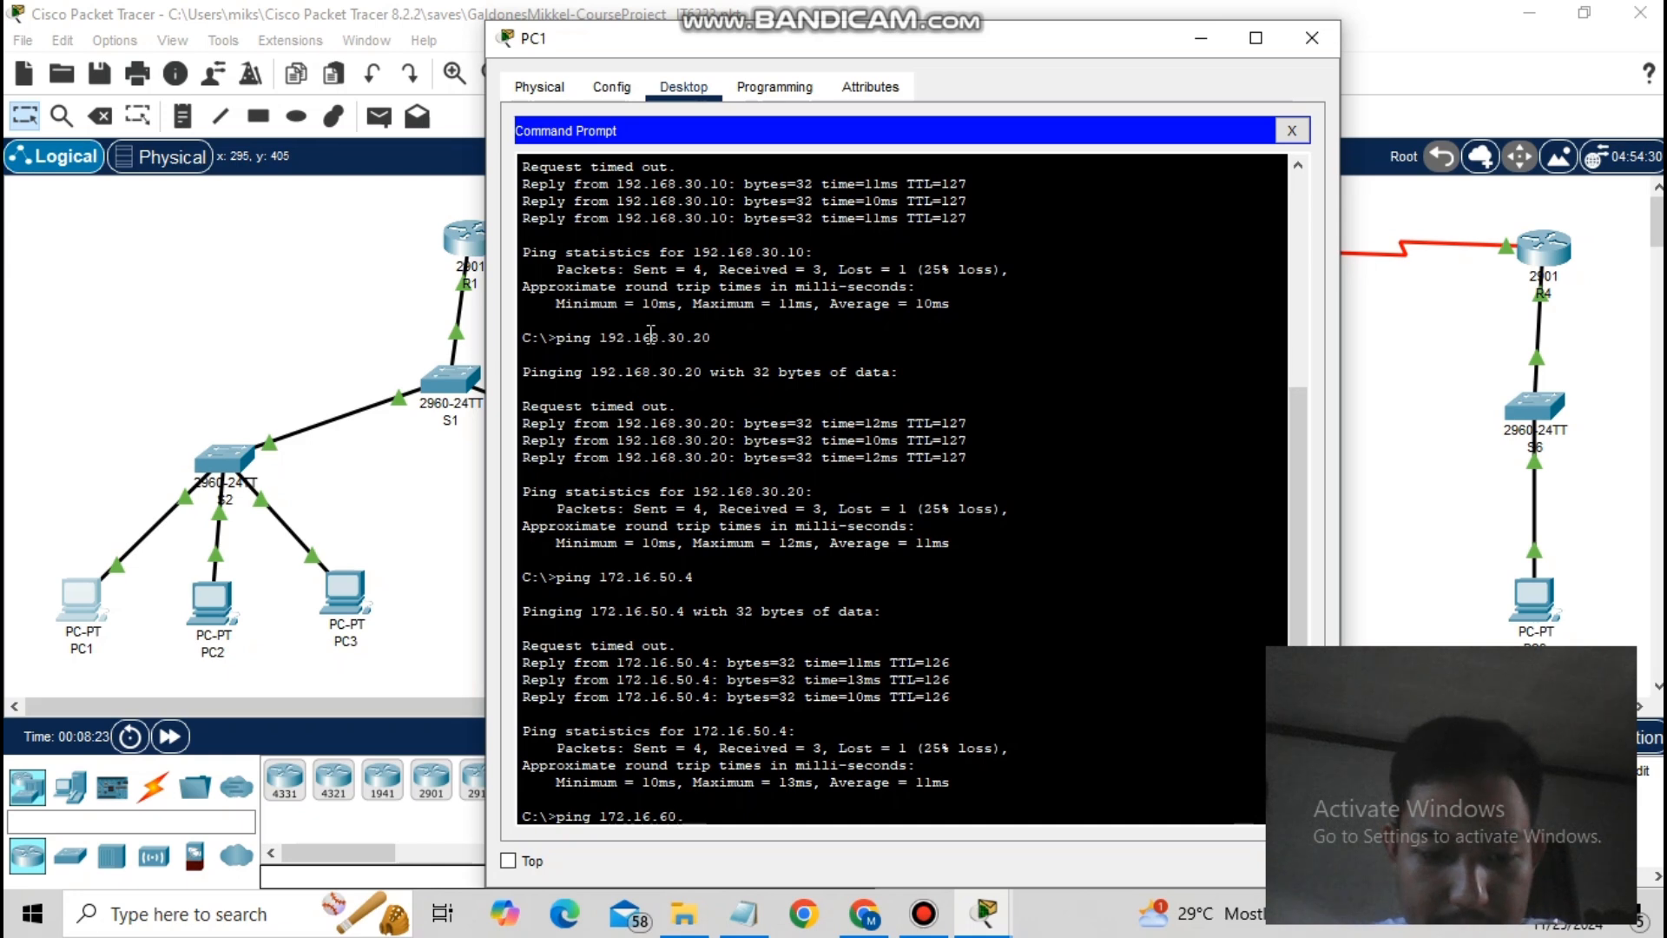
type("4")
key("Return")
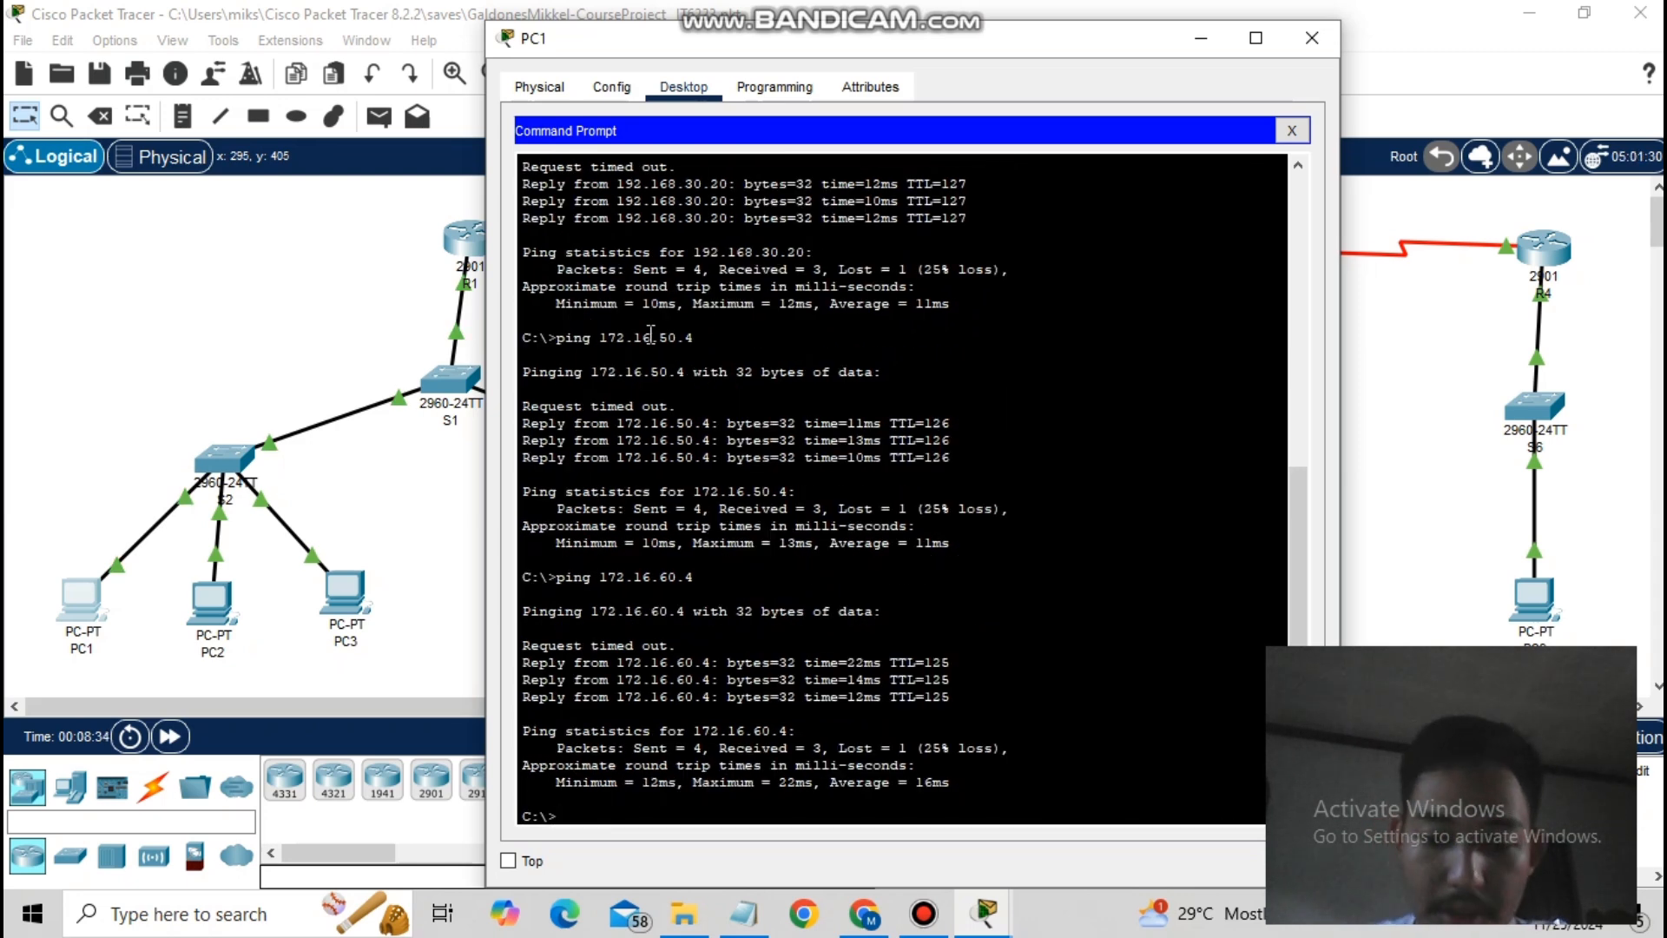
type("ping 172")
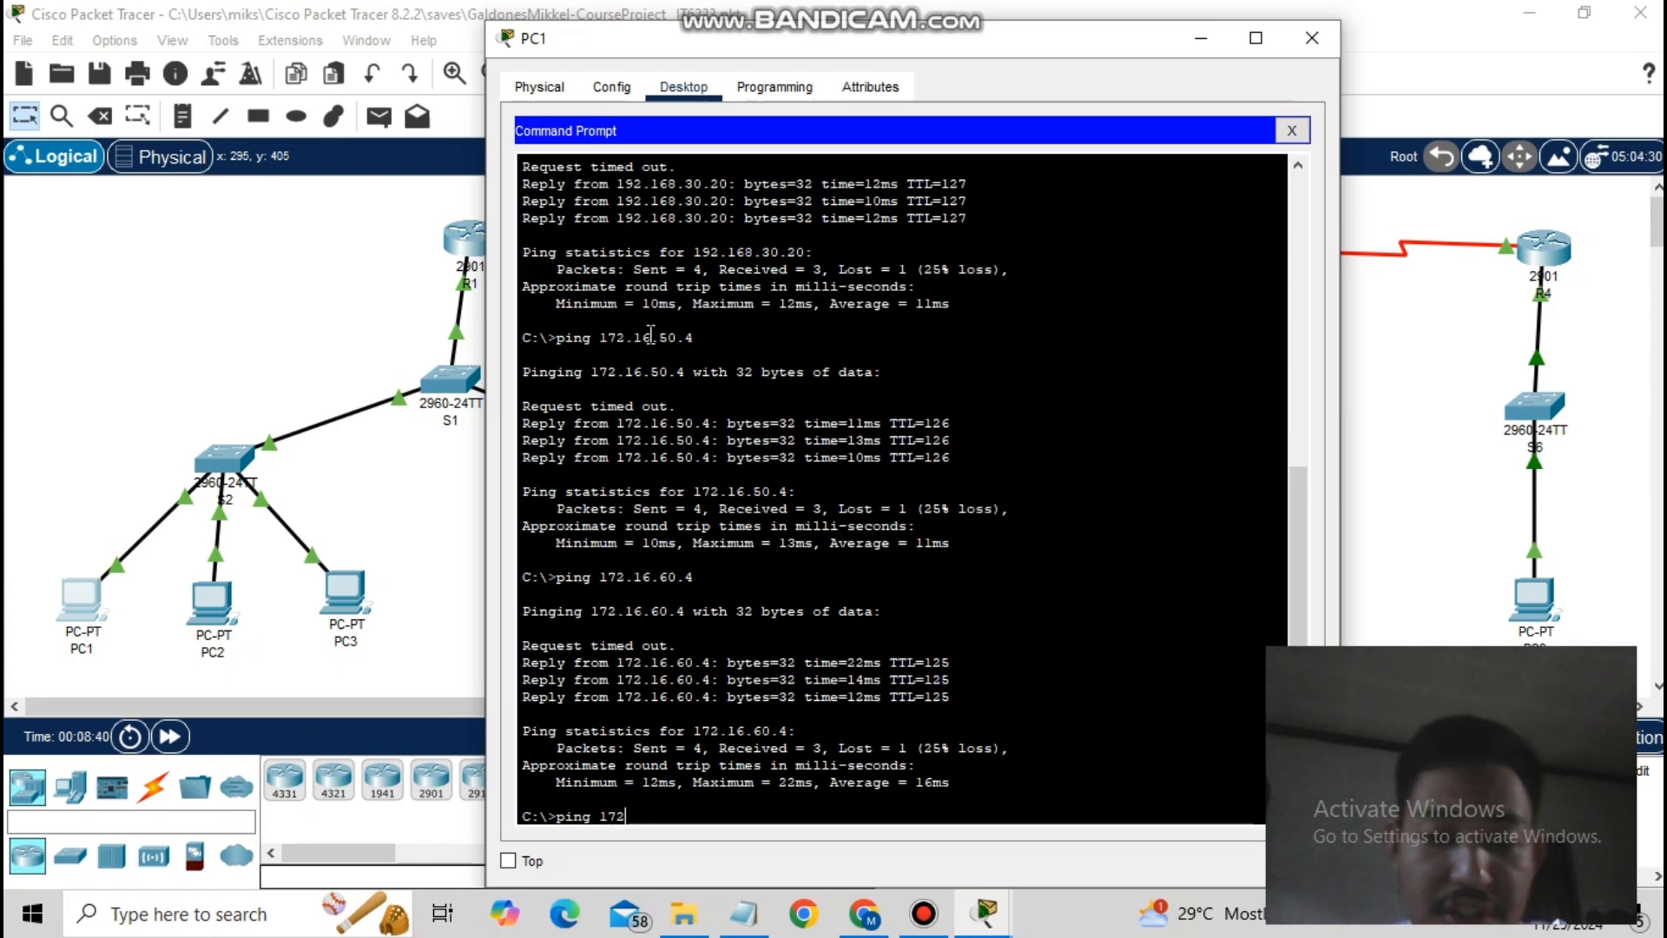
type("16")
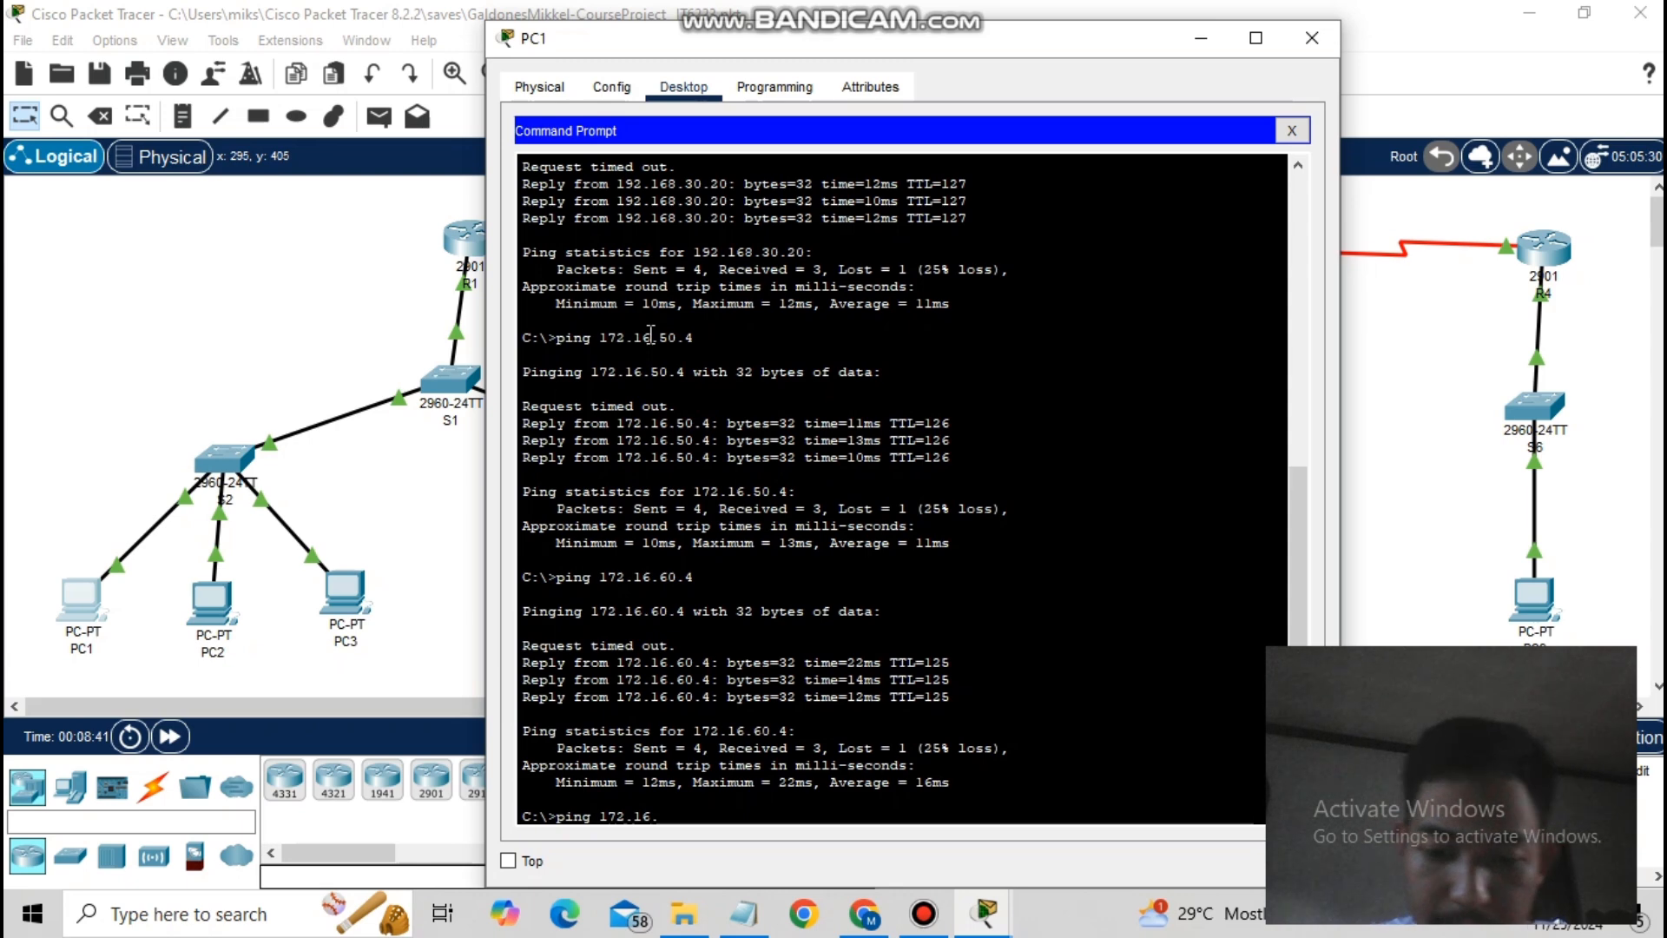
type(".70.4")
key("Return")
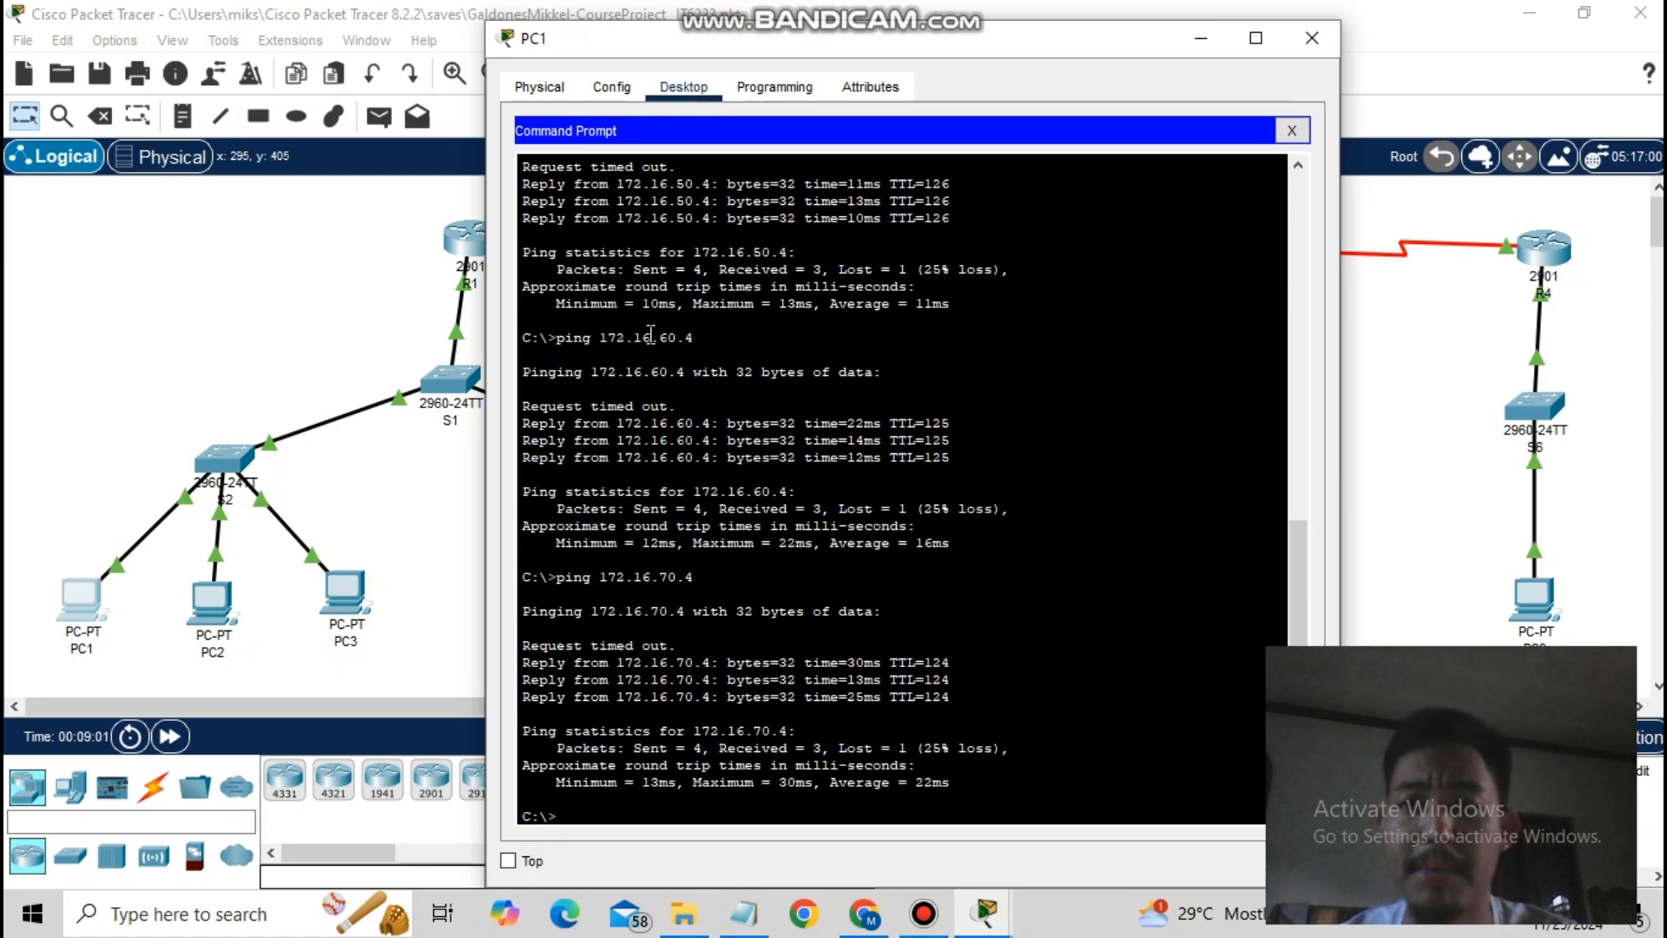
mouse_move(625, 9)
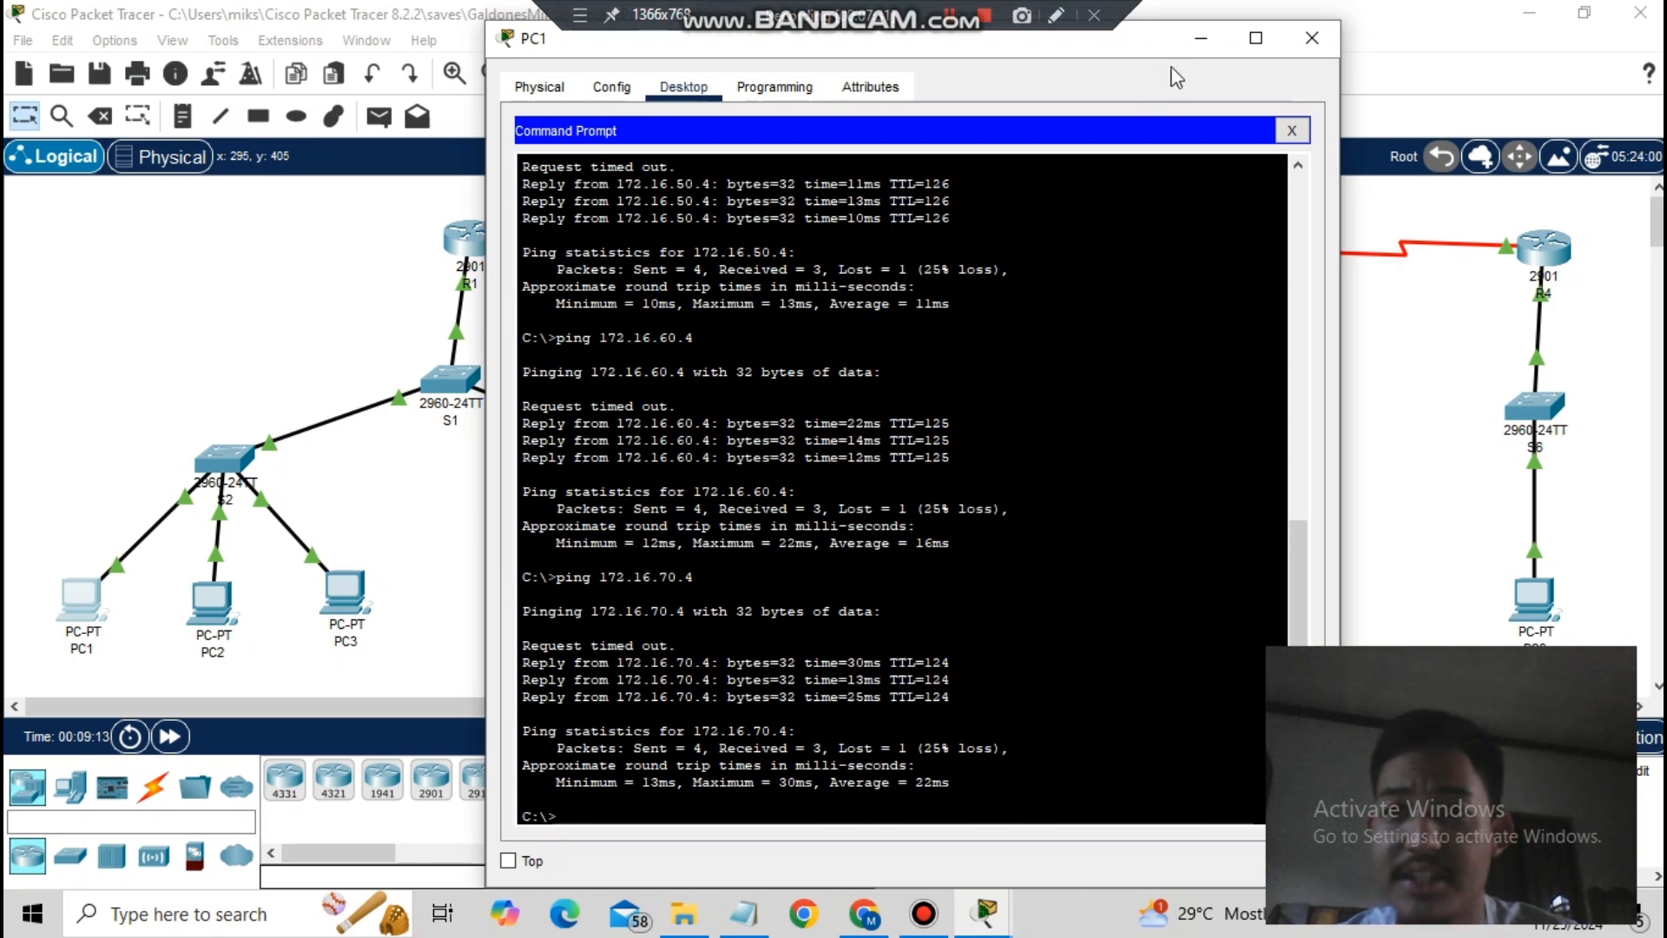
- Minimize PC1, open PC7's command prompt and ping 192.168.10.10
left_click(1201, 37)
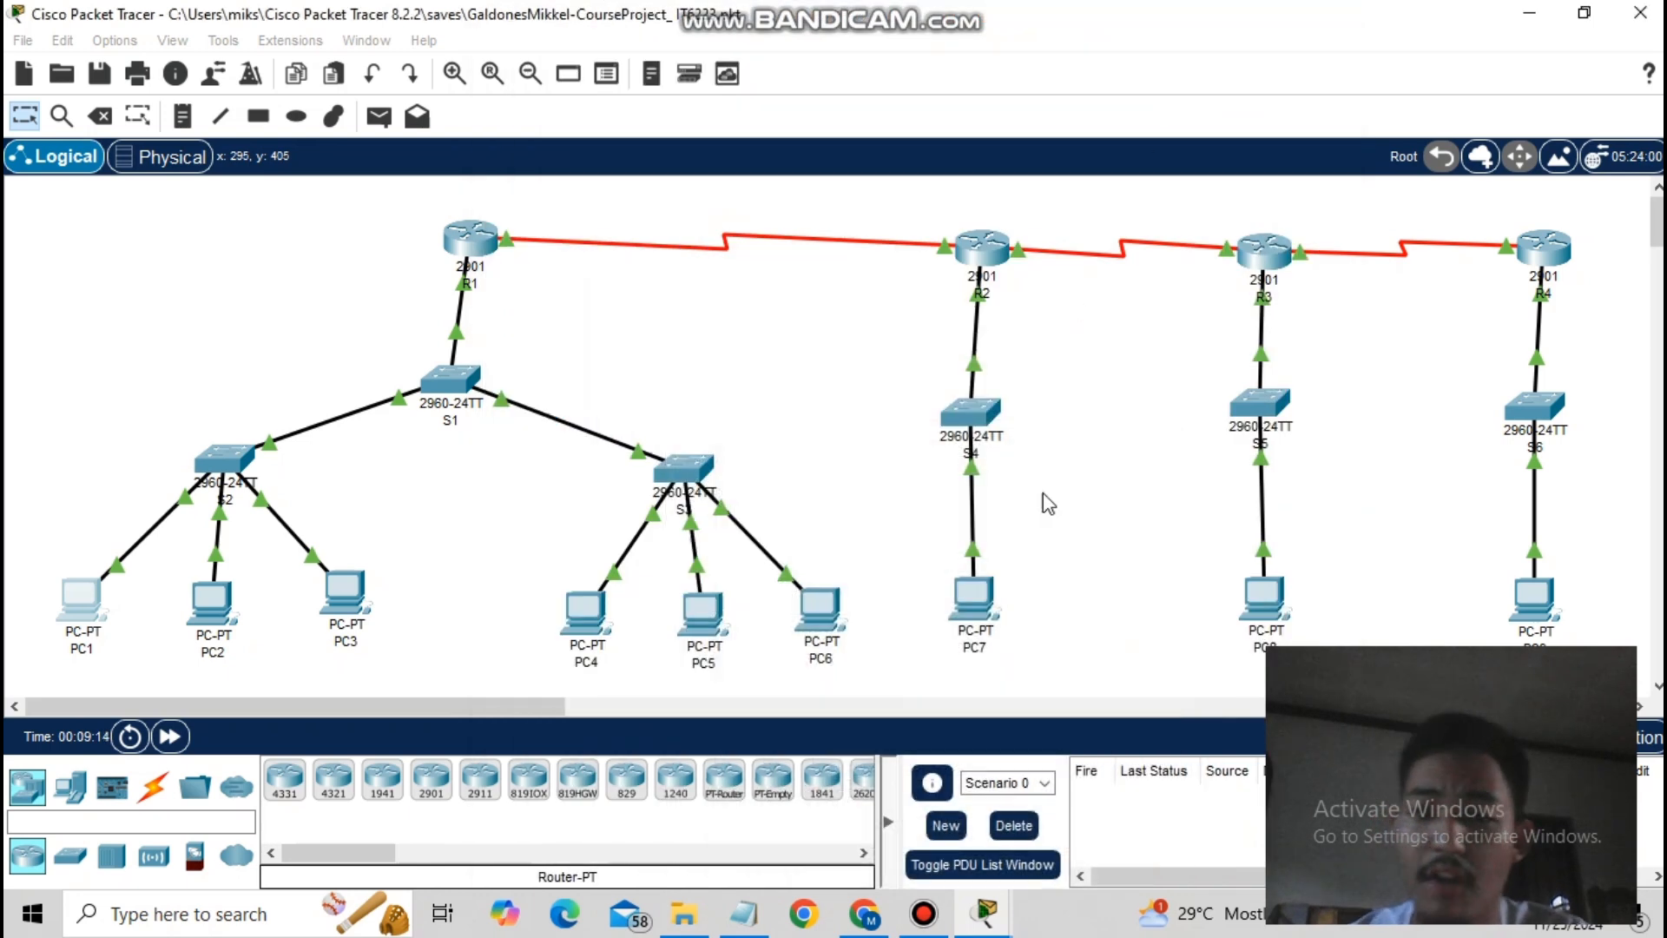
left_click(983, 608)
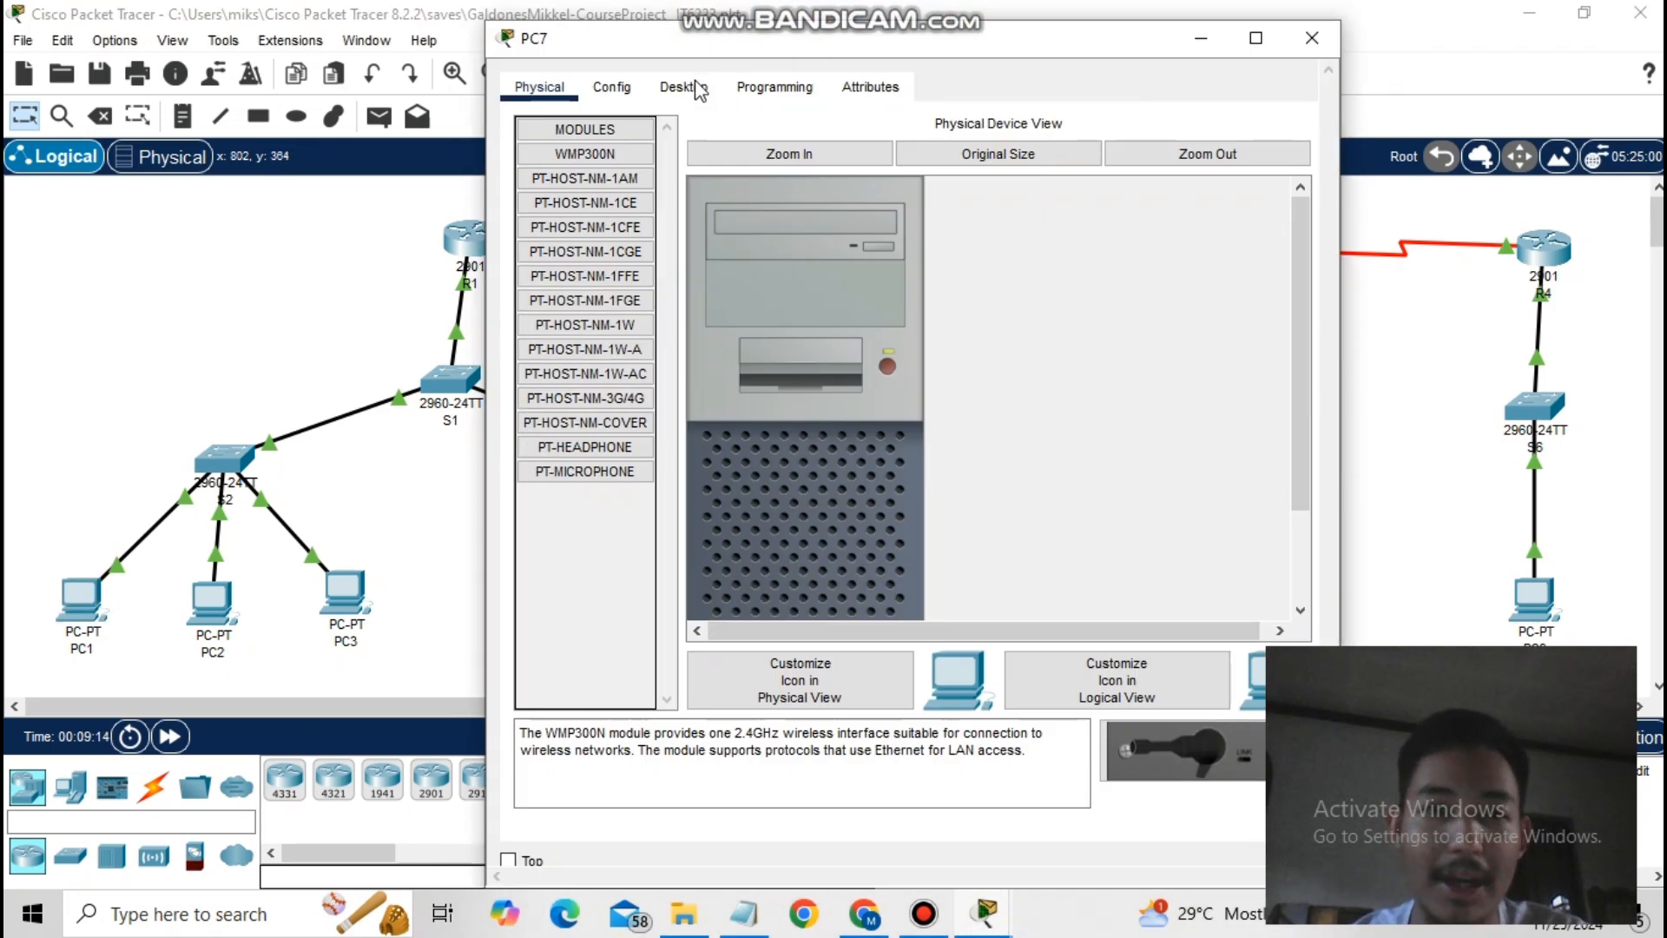
left_click(683, 97)
left_click(1048, 214)
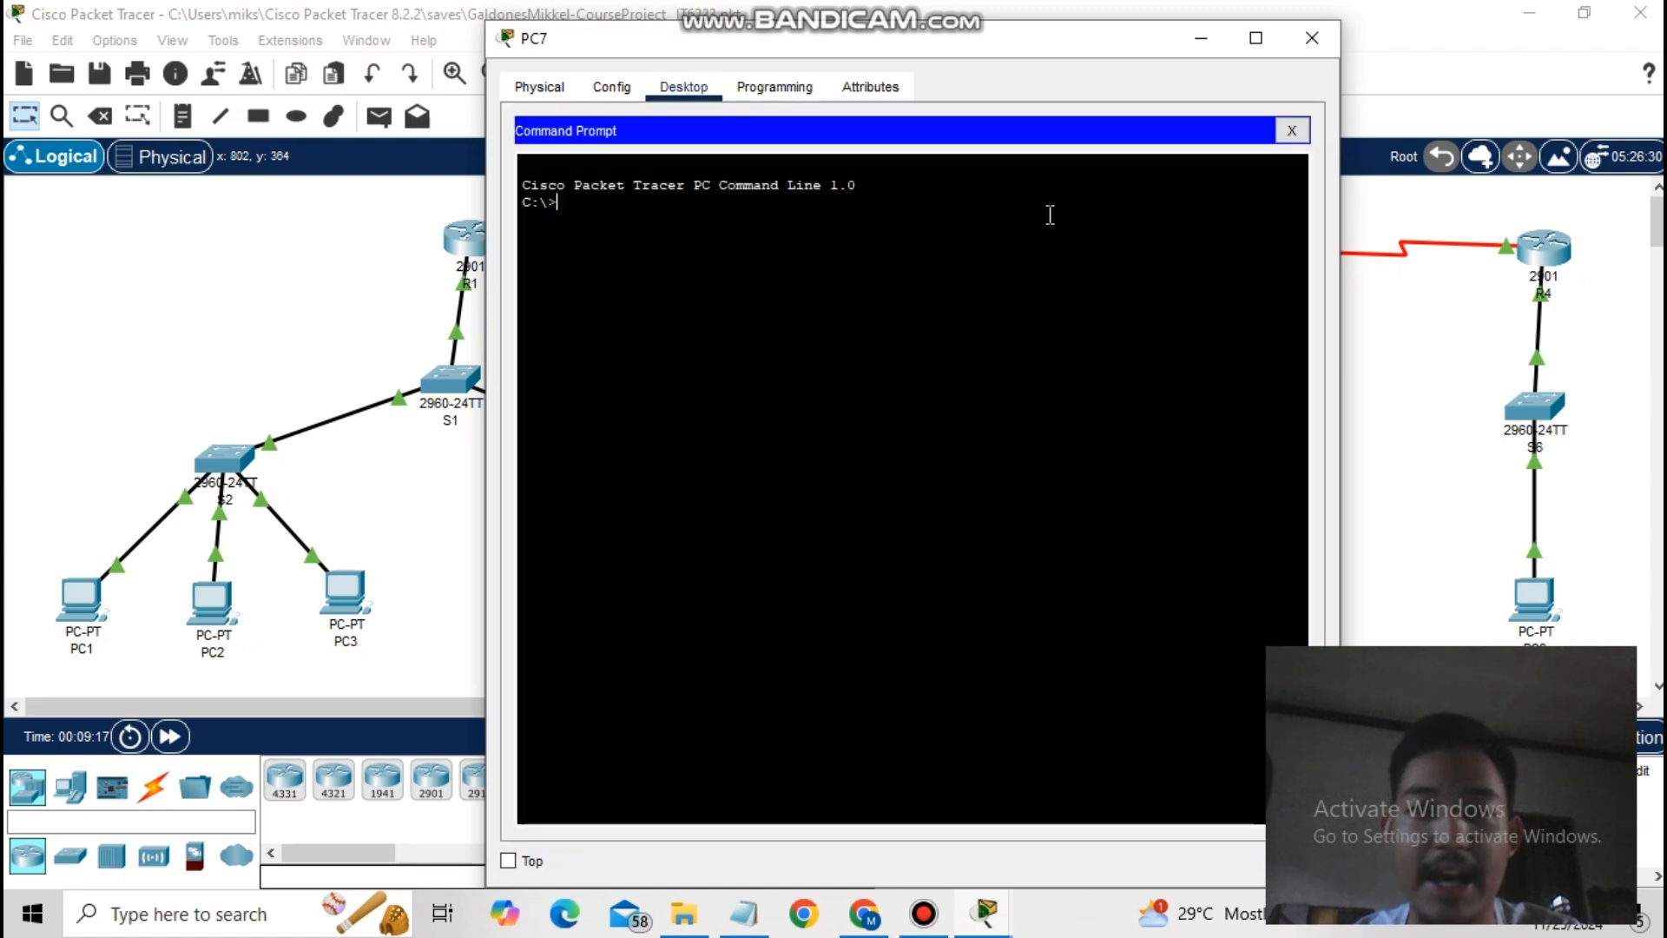
type("ping 1")
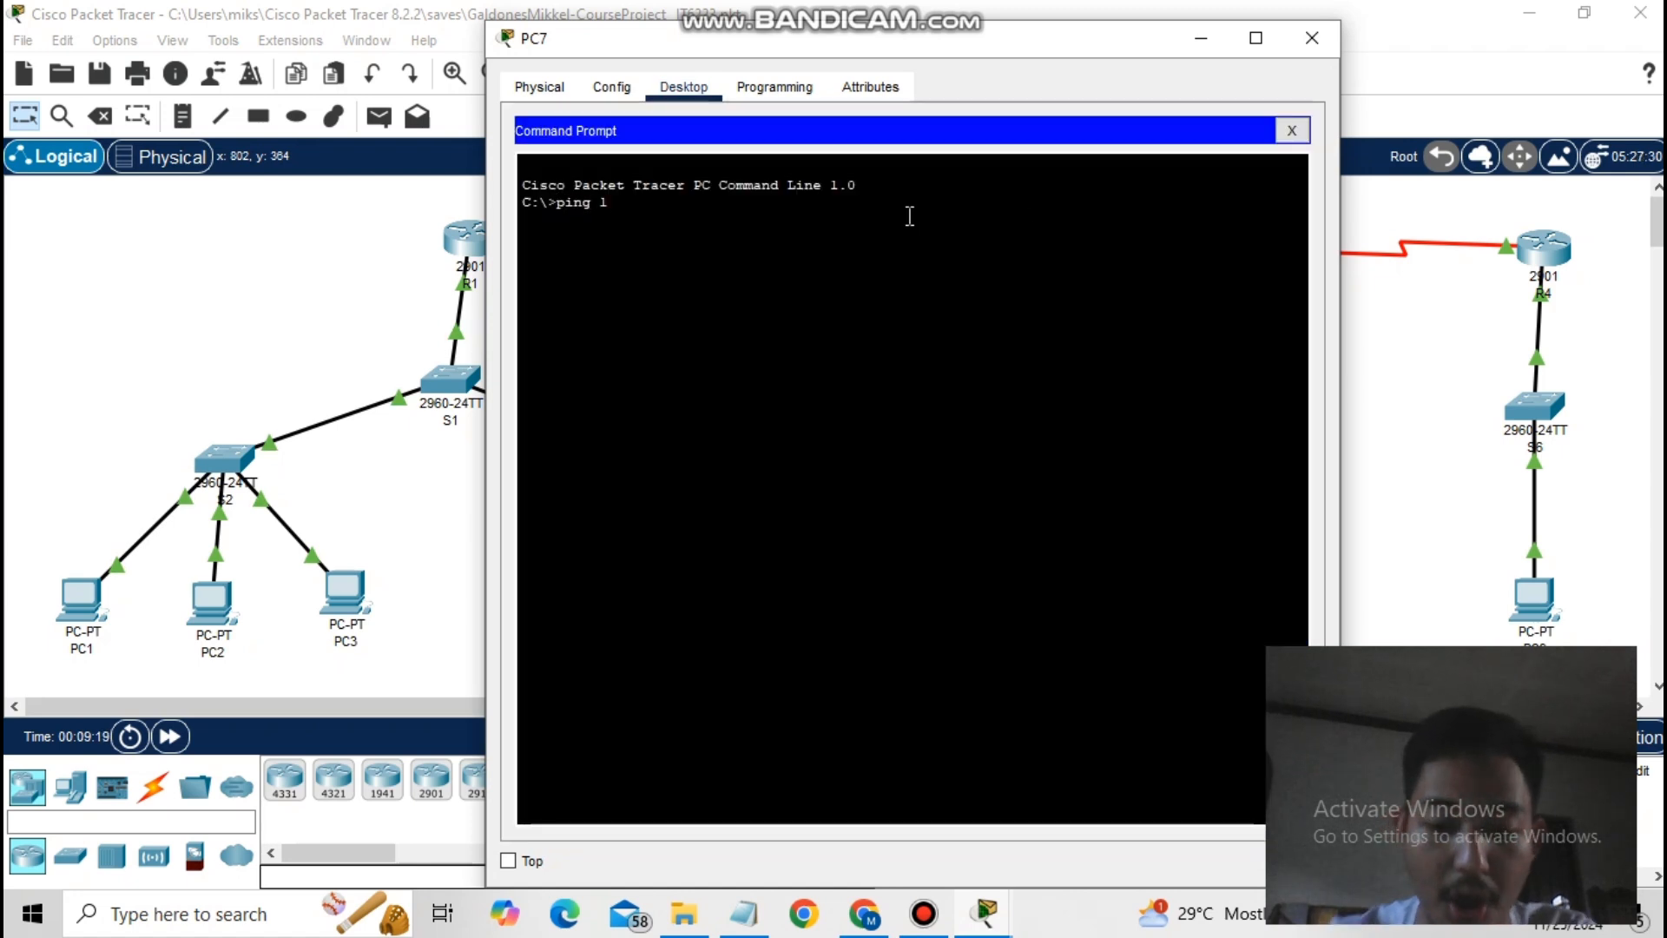
type("92.")
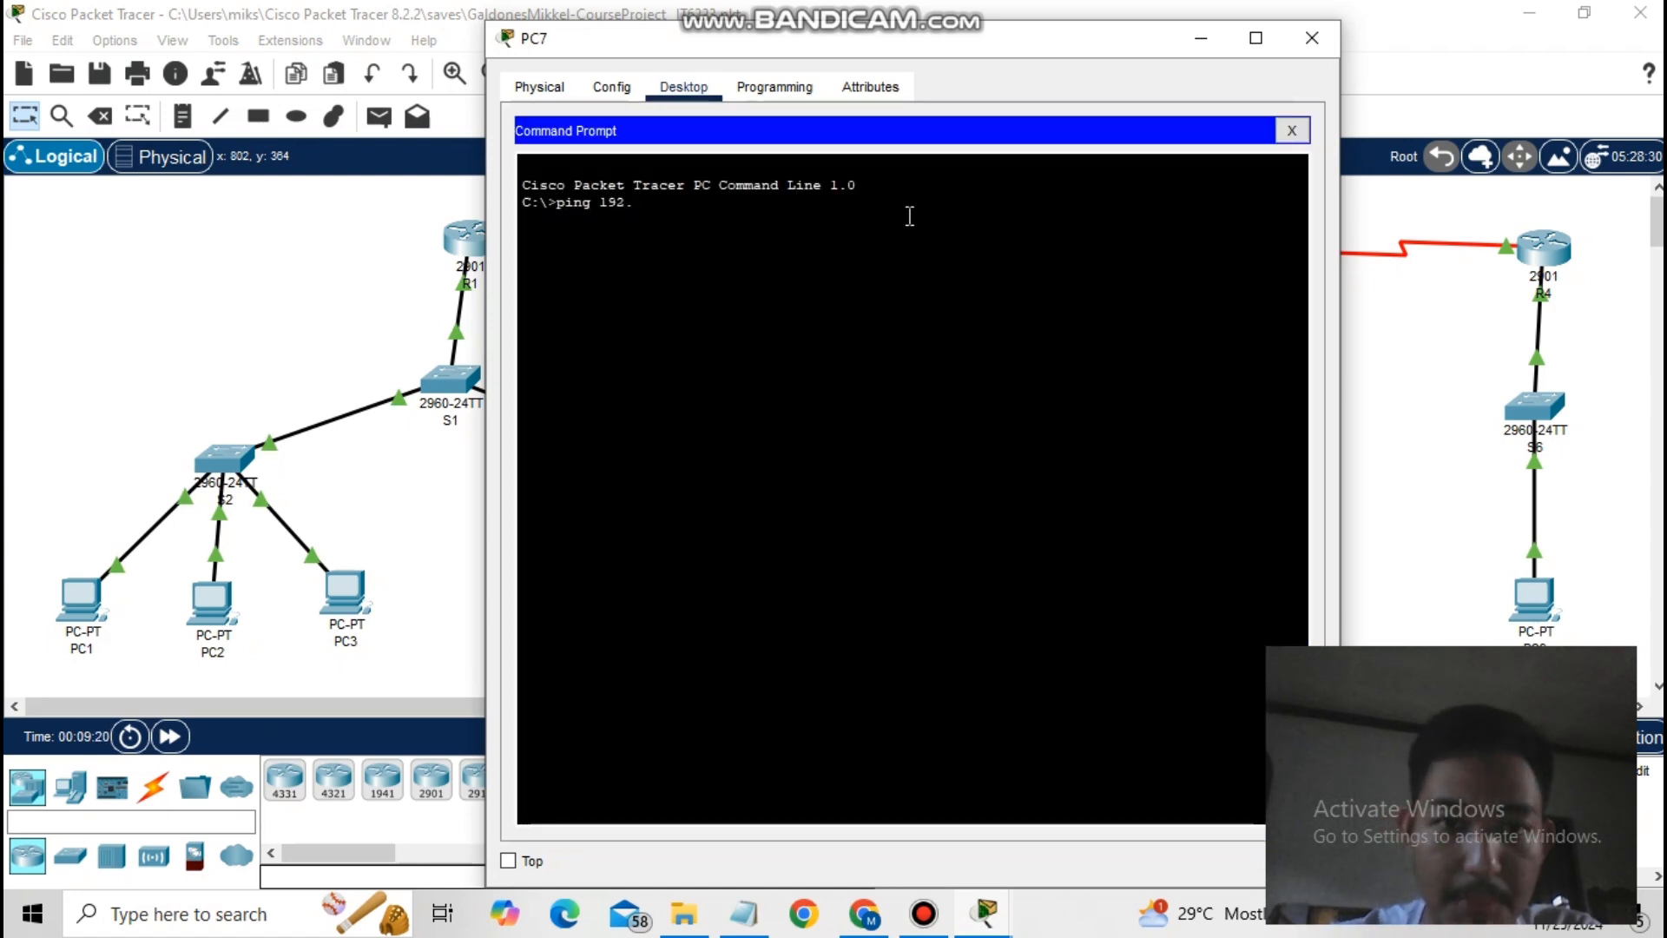
type("168.10.10")
key("Return")
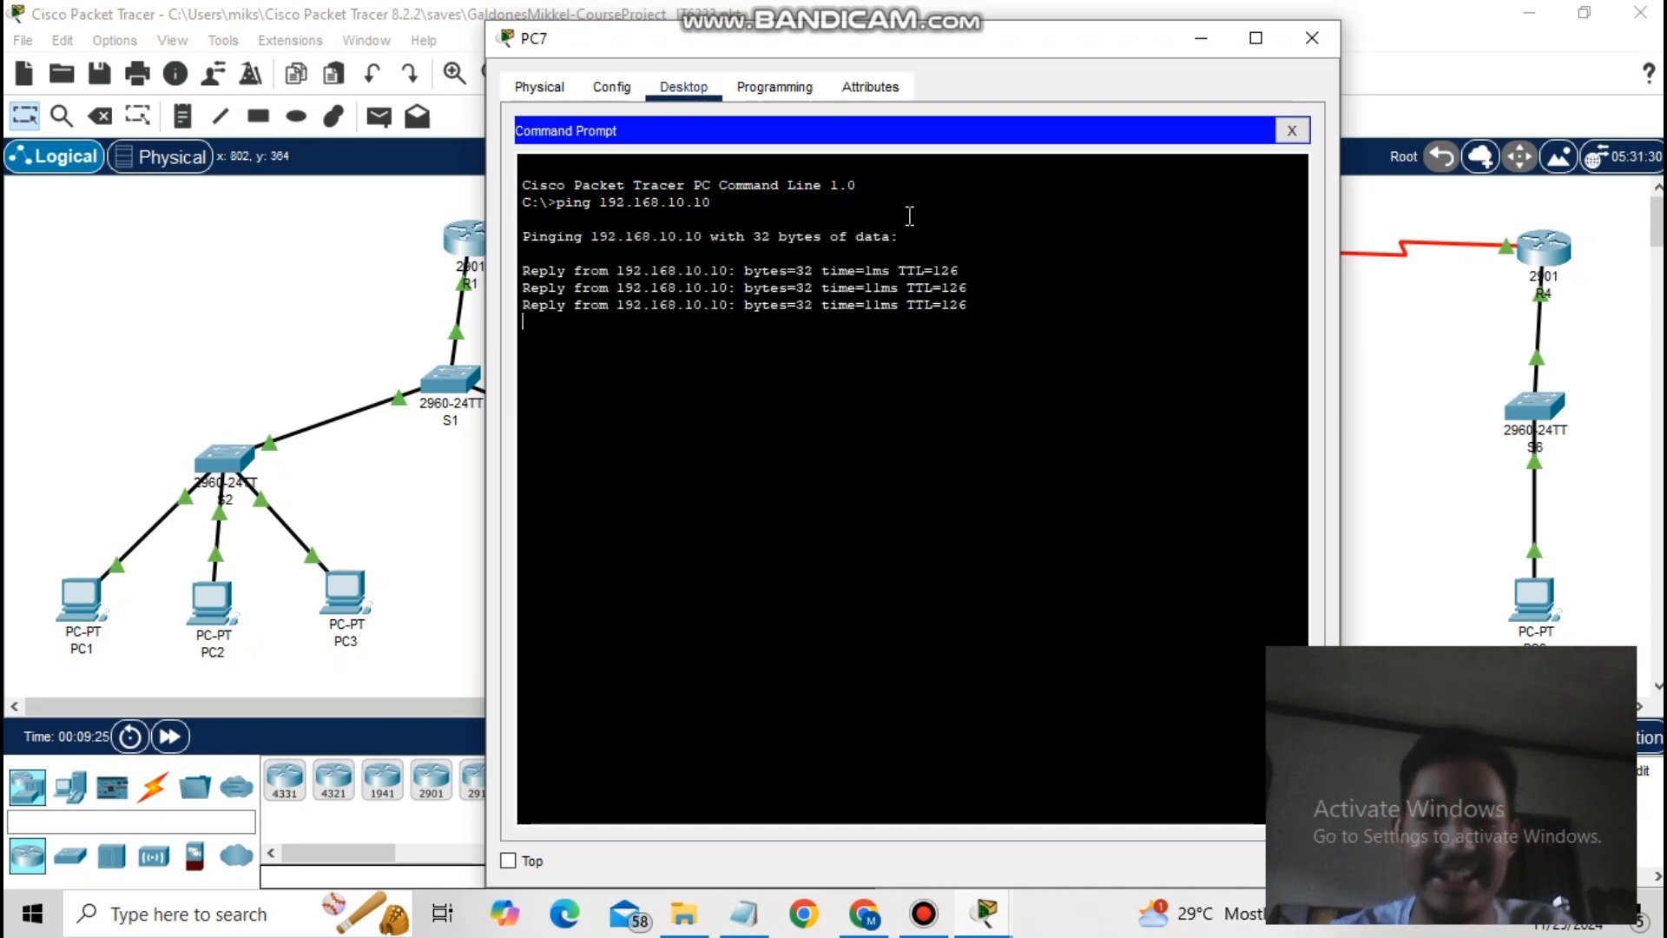
- Ping 192.168.20.10 and 192.168.30.20 from PC7
type("ping ")
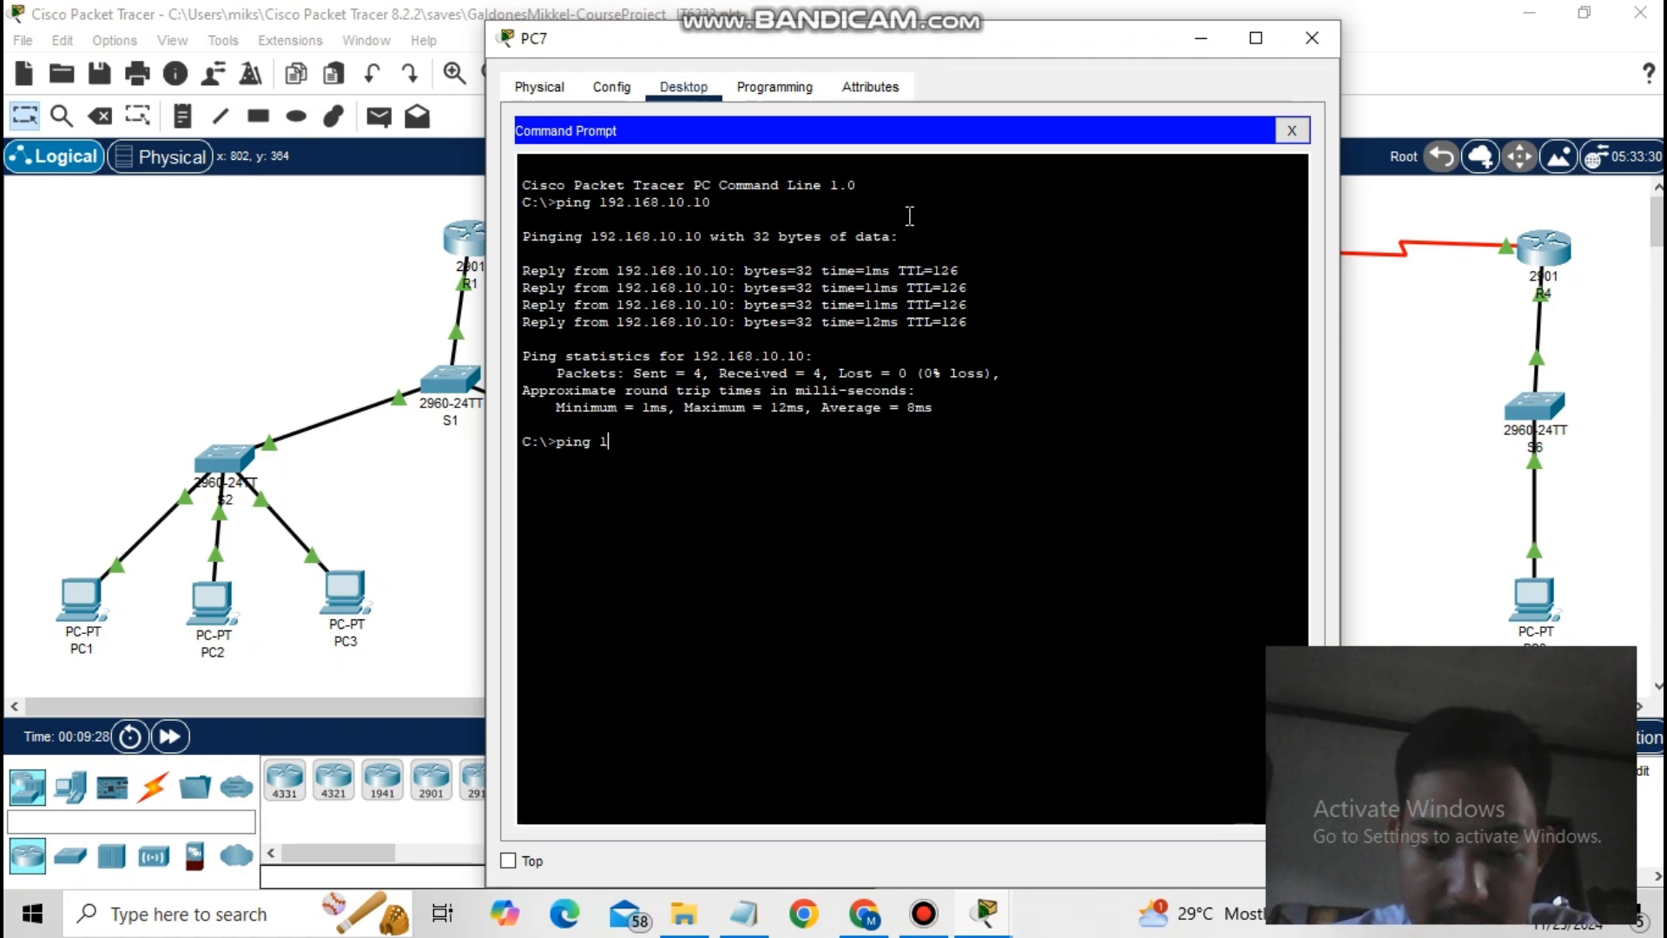
type("192.168.")
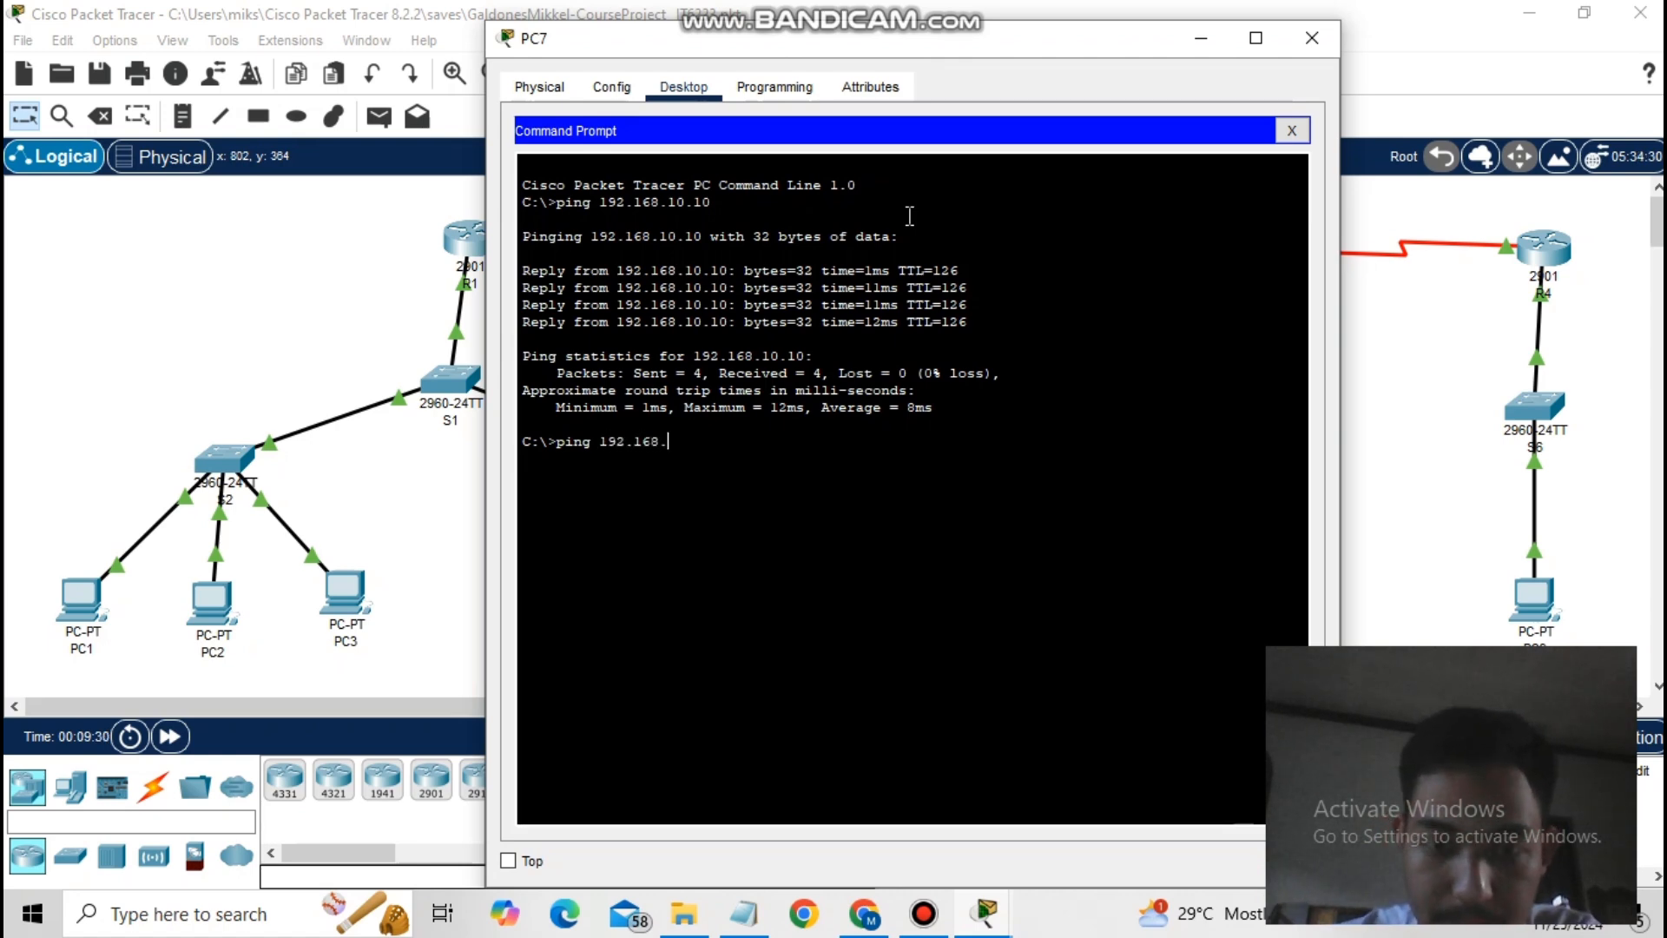
type("20.10")
key("Return")
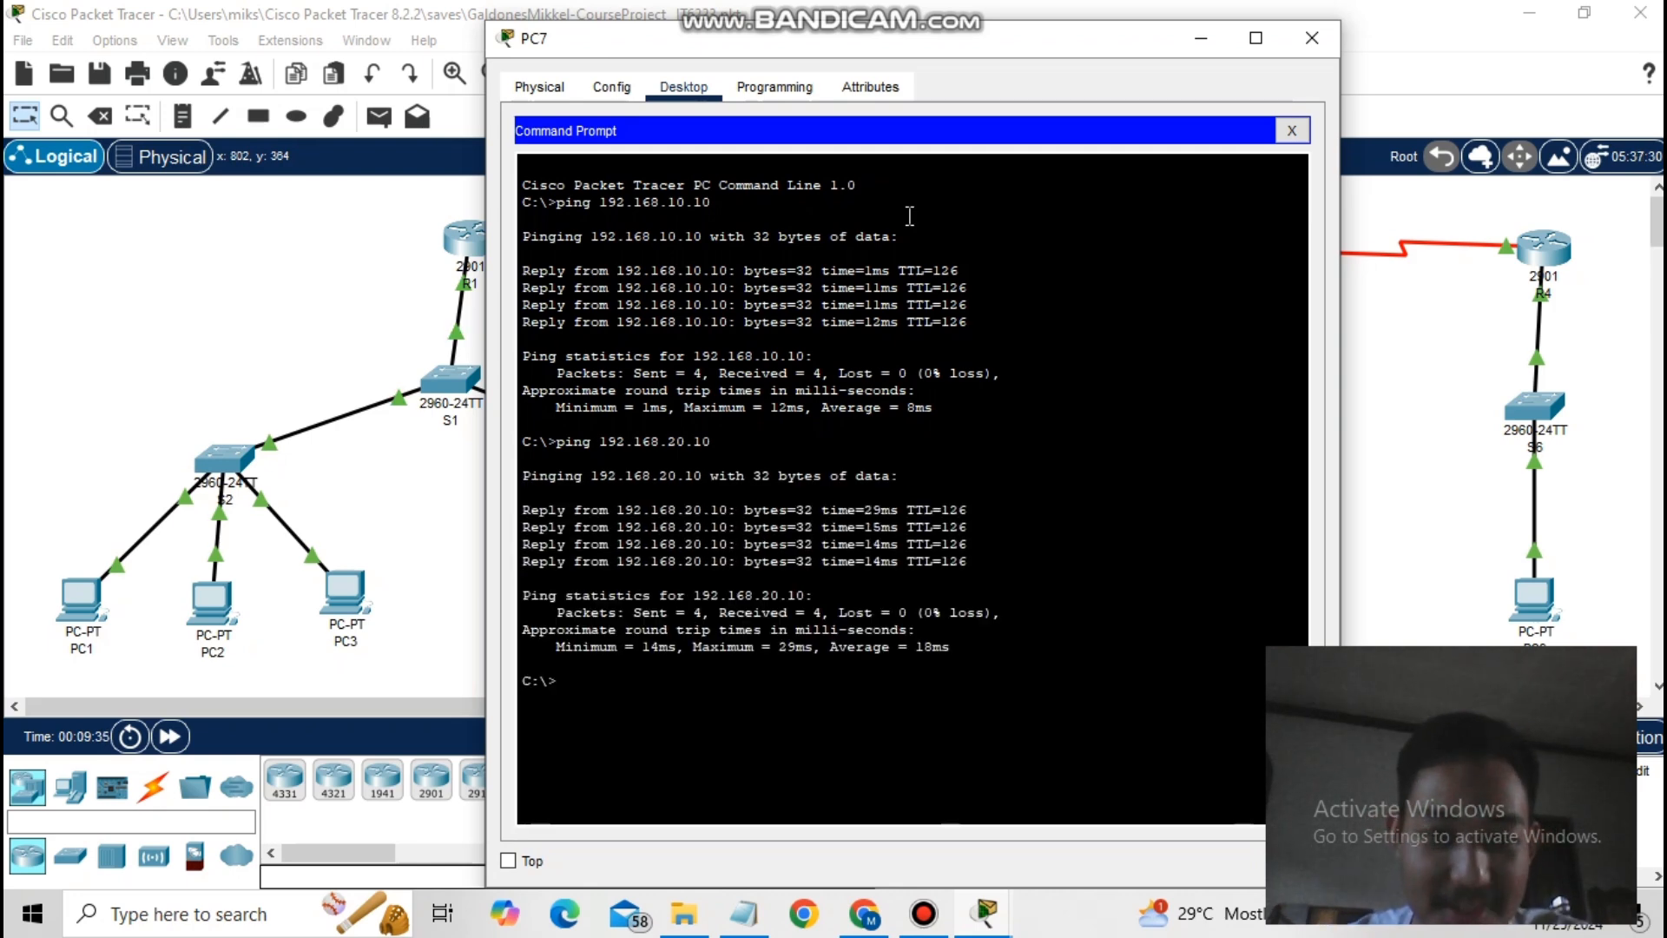
type("ping")
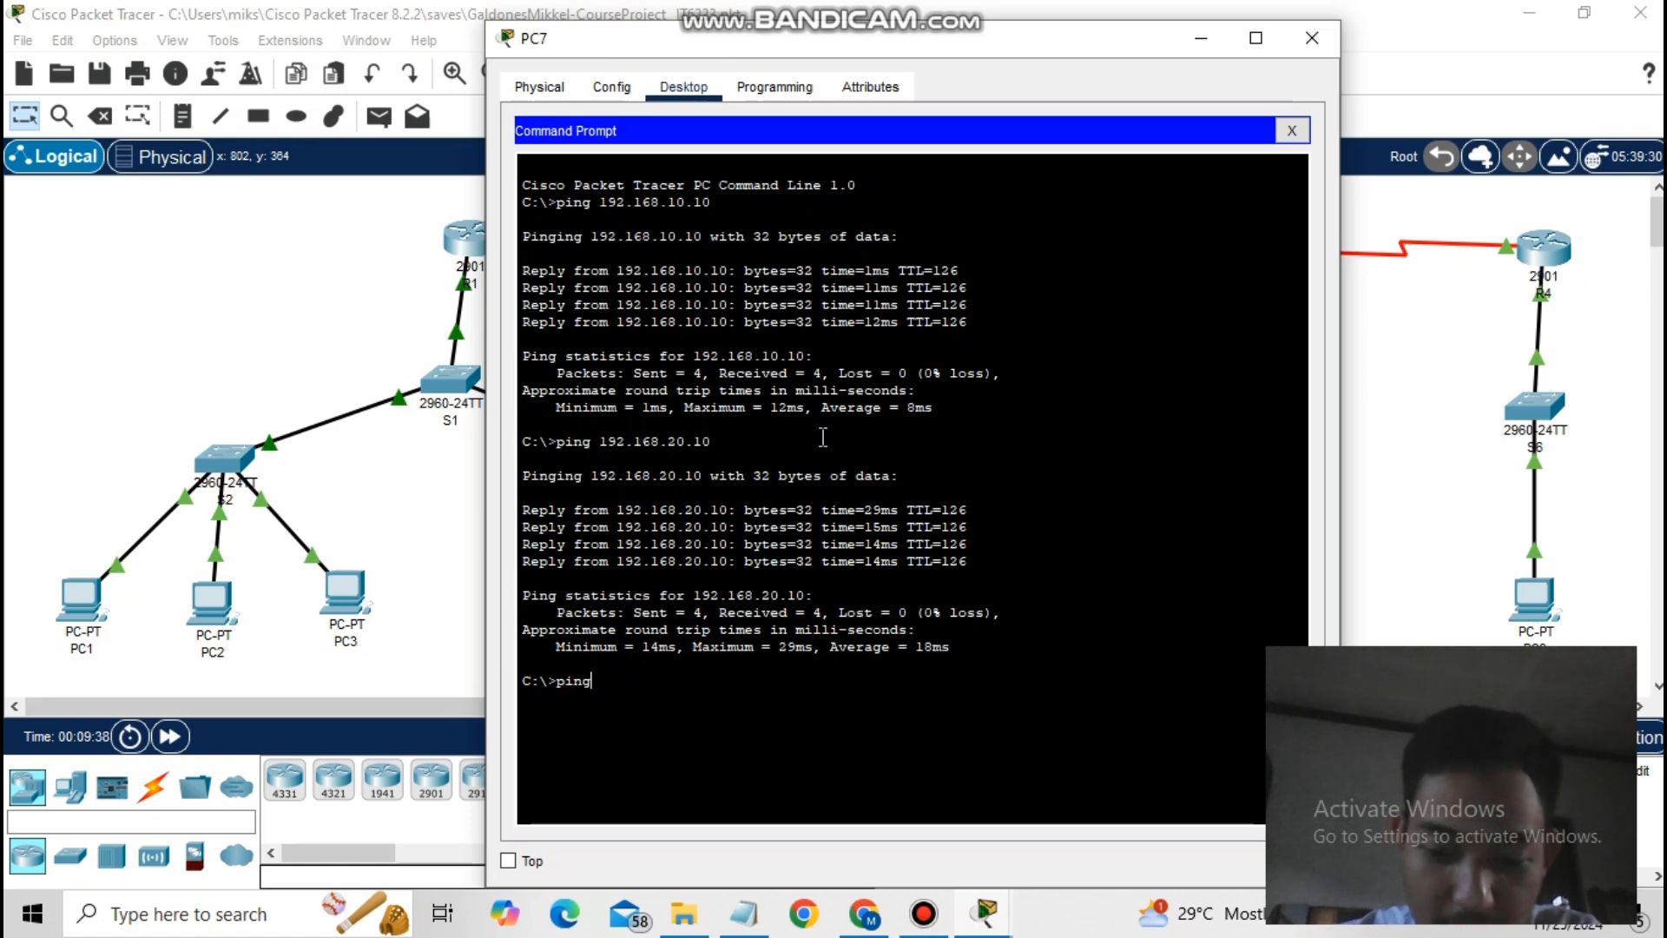
type(" 192.16")
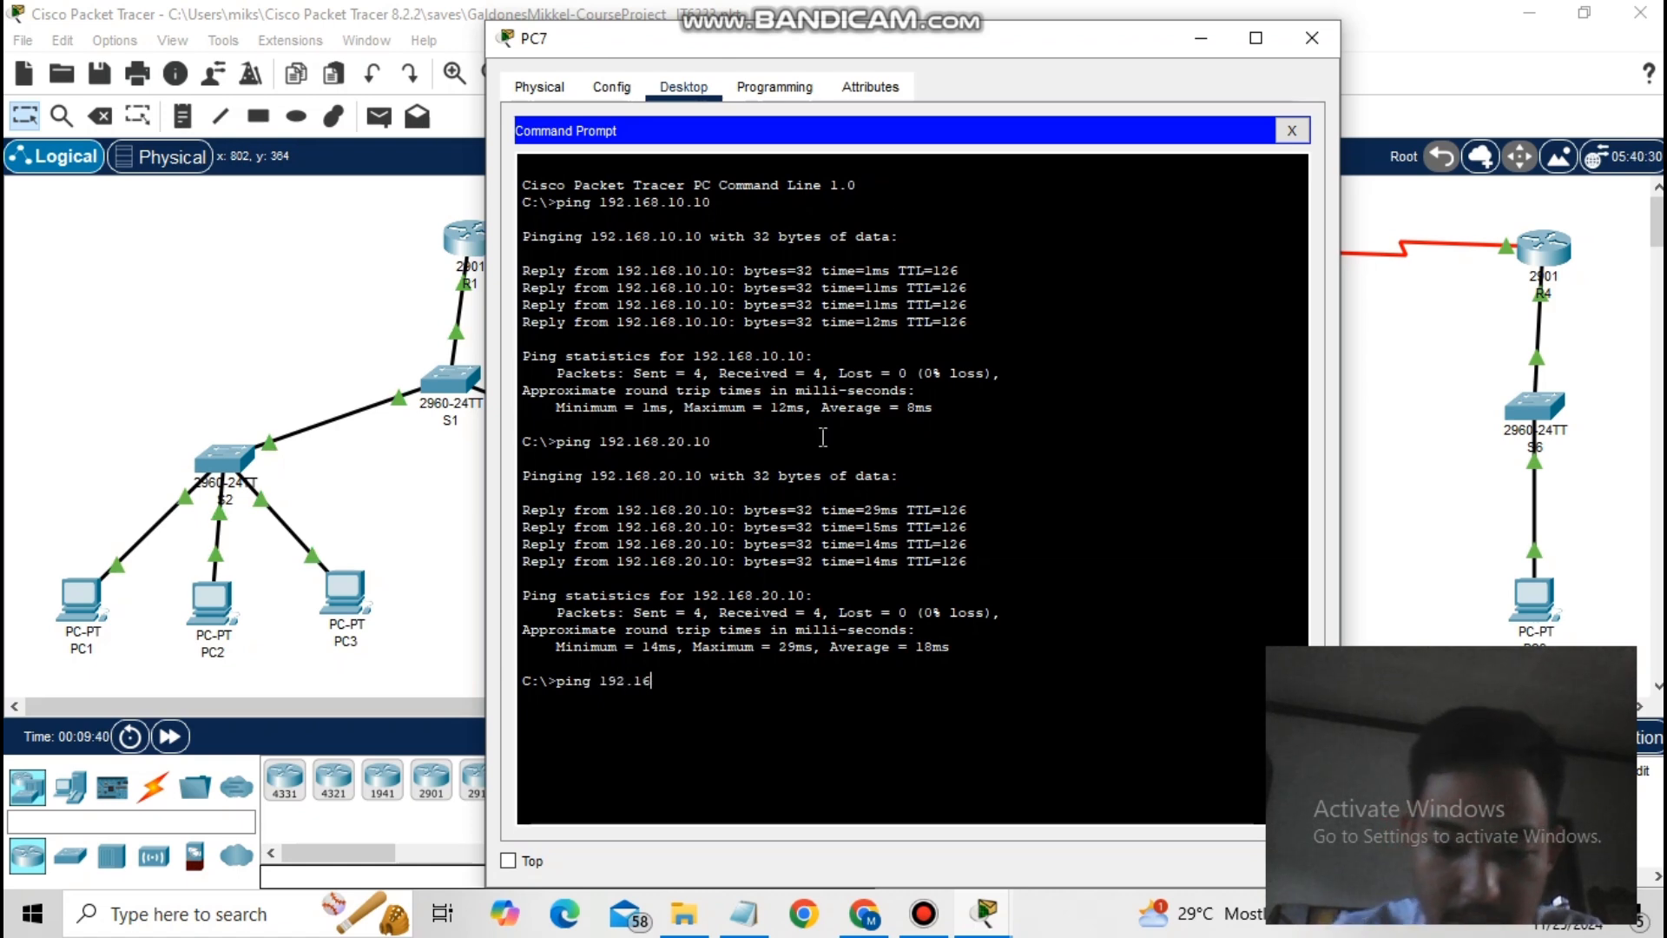
type("9")
key("BackSpace")
type("8")
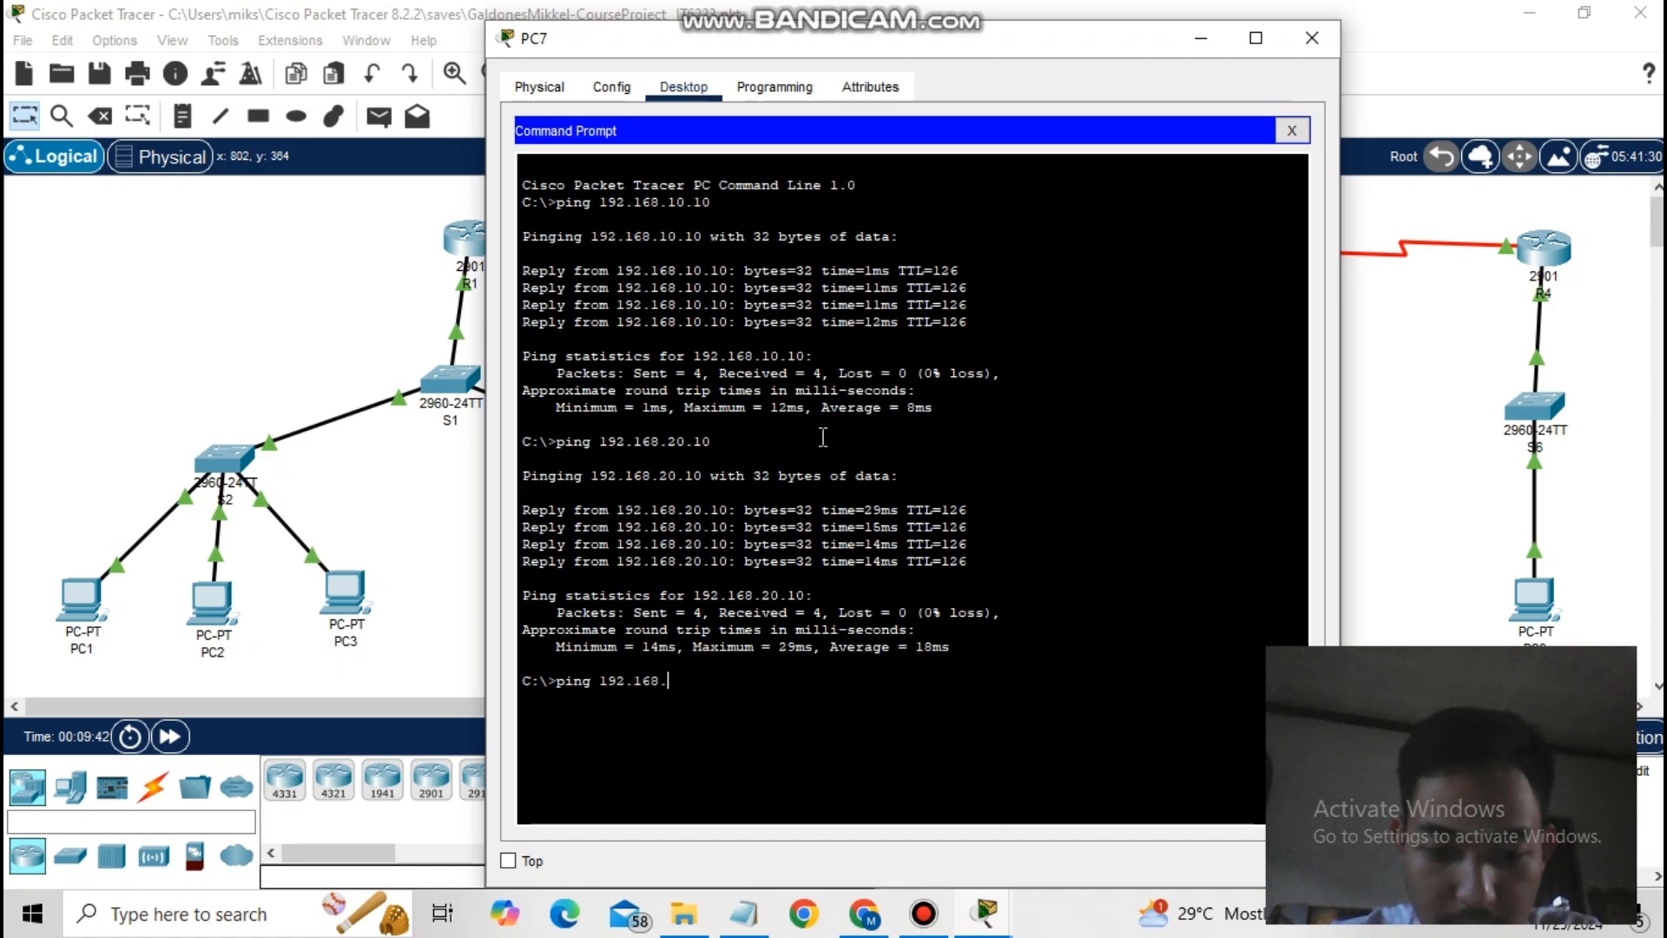
type(".30.20")
key("Return")
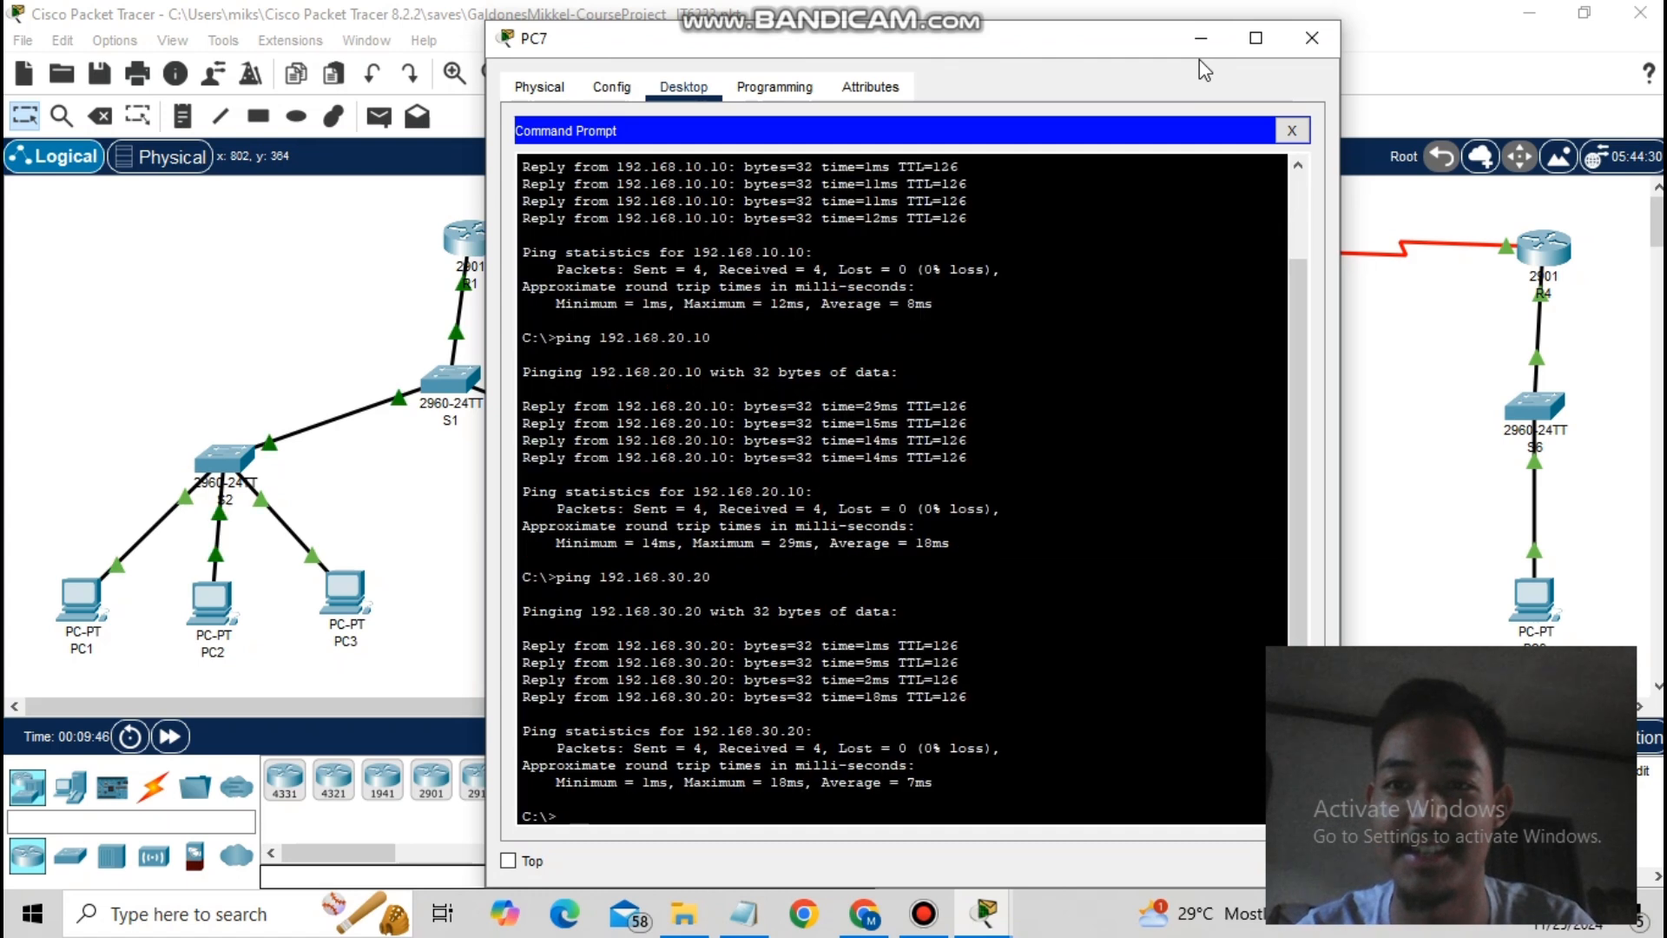
- Open PC8's command prompt and ping 192.168.20.20
left_click(1414, 374)
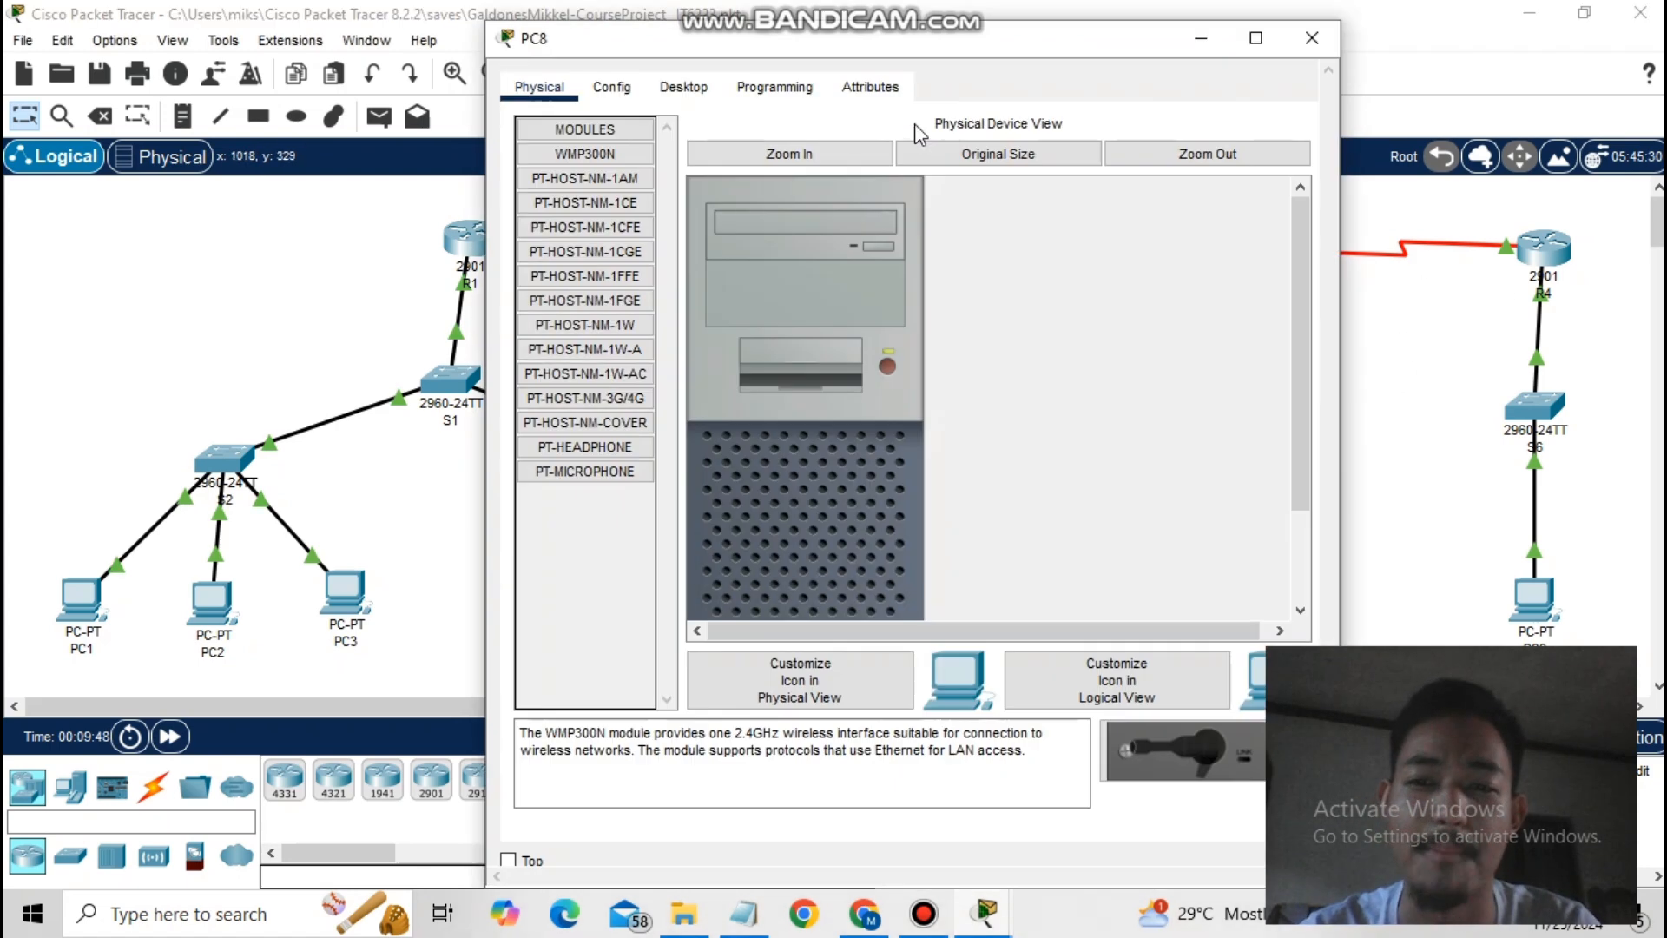
left_click(683, 87)
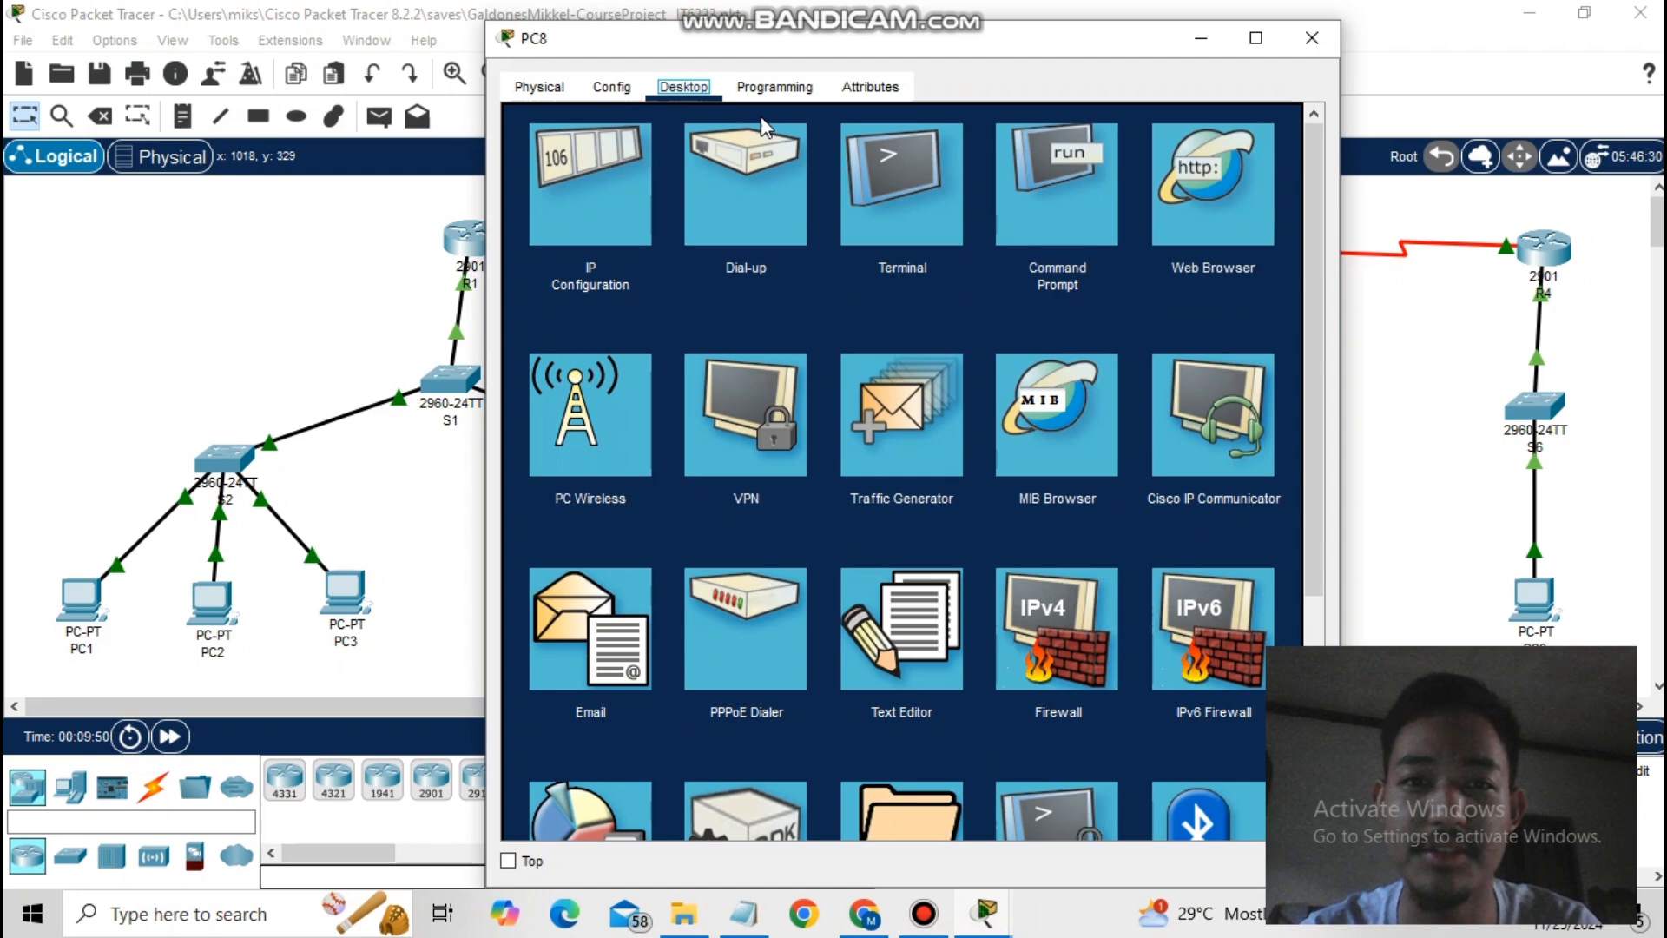
left_click(999, 187)
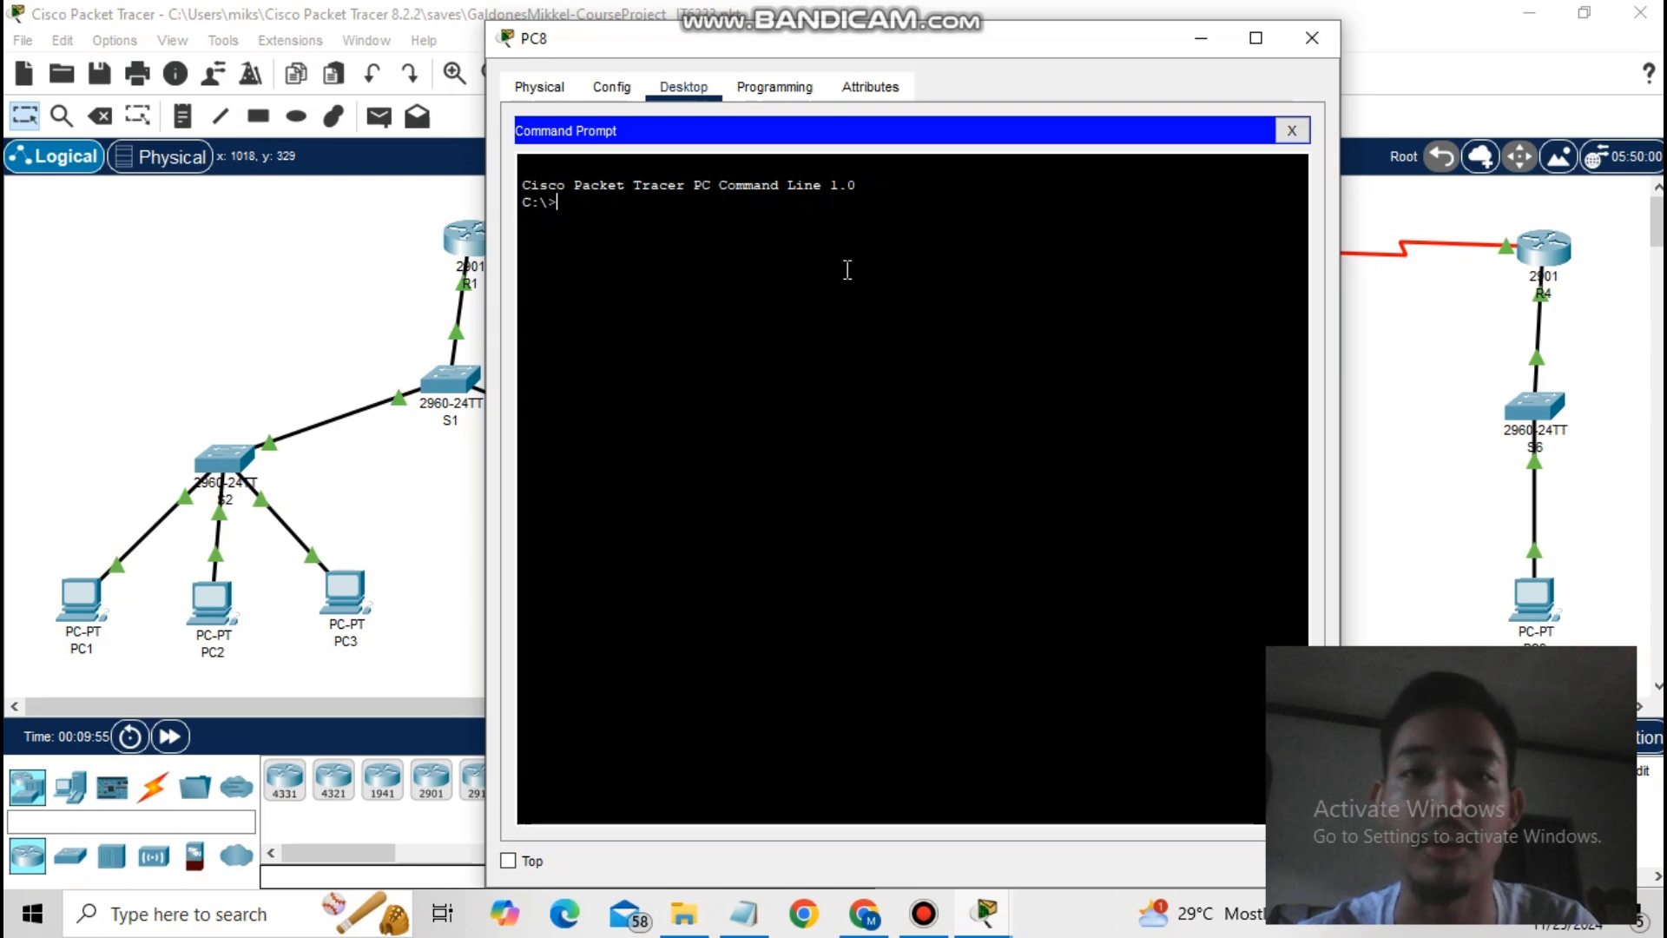
type("pi")
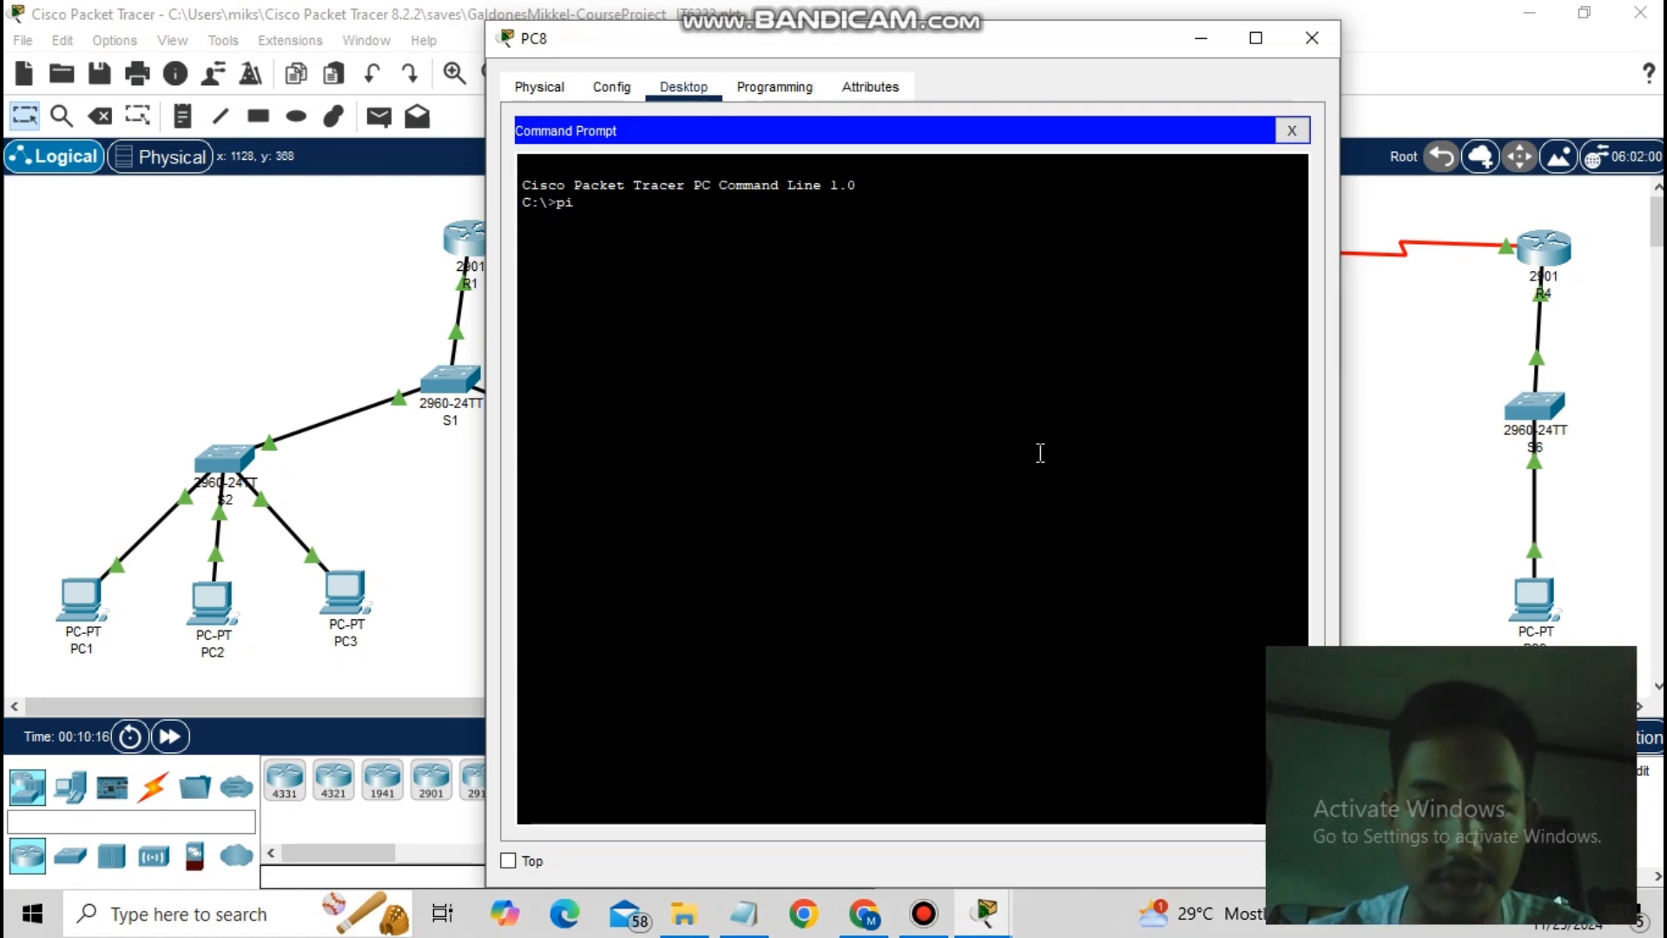
type("ng 192.")
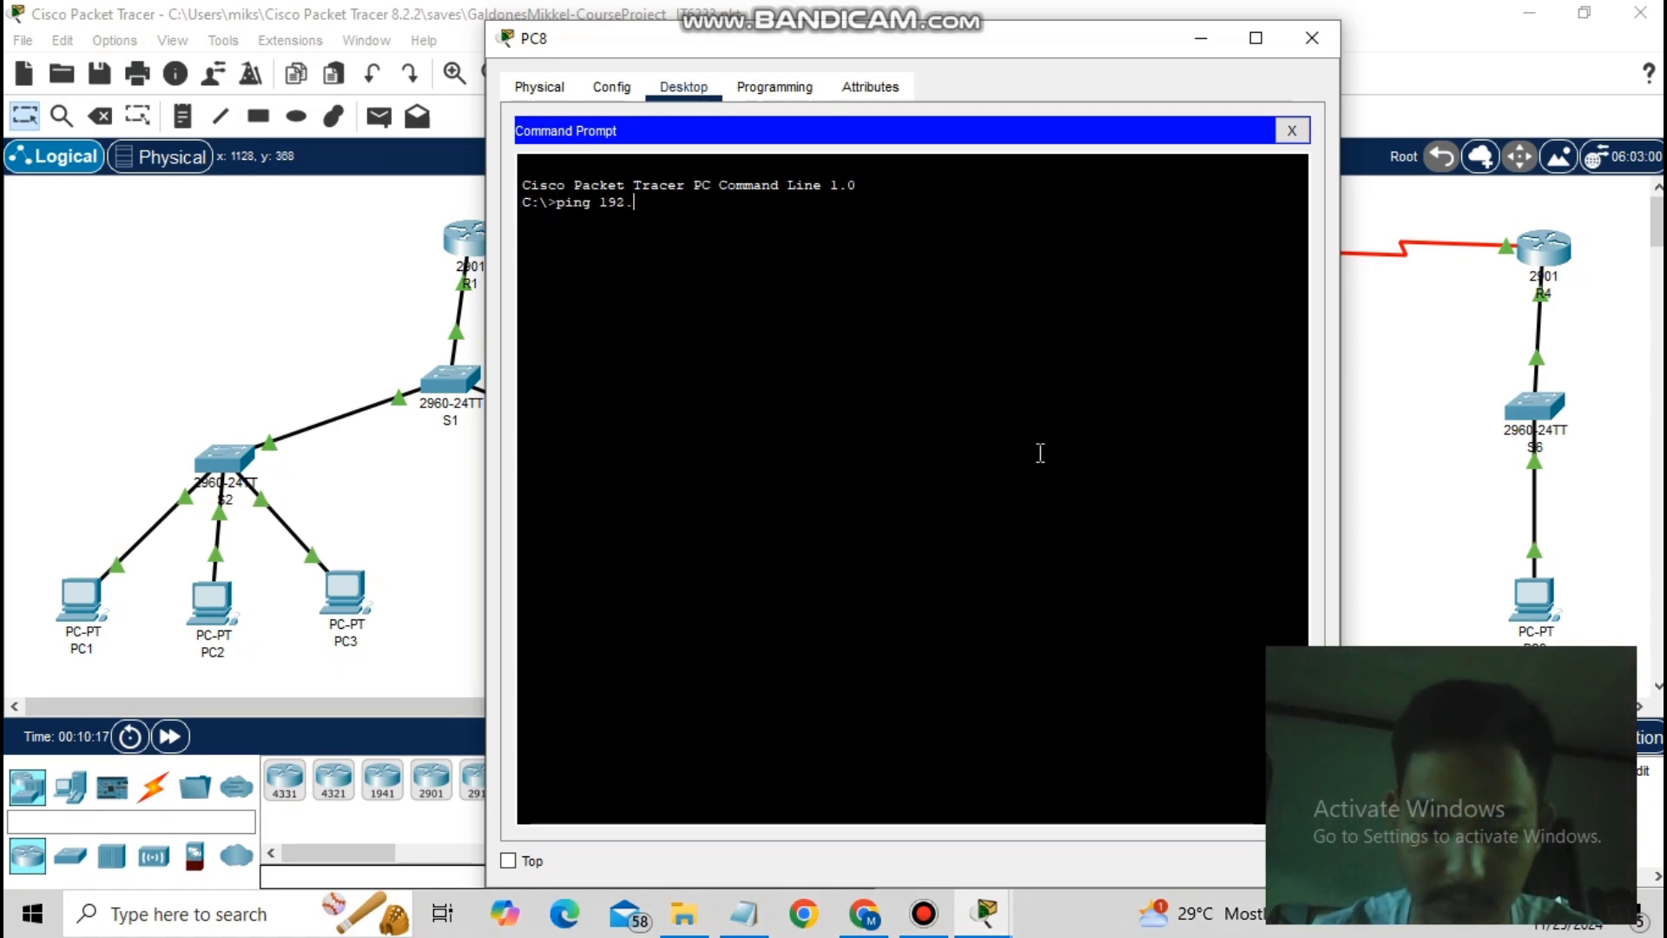
type("168.20.20")
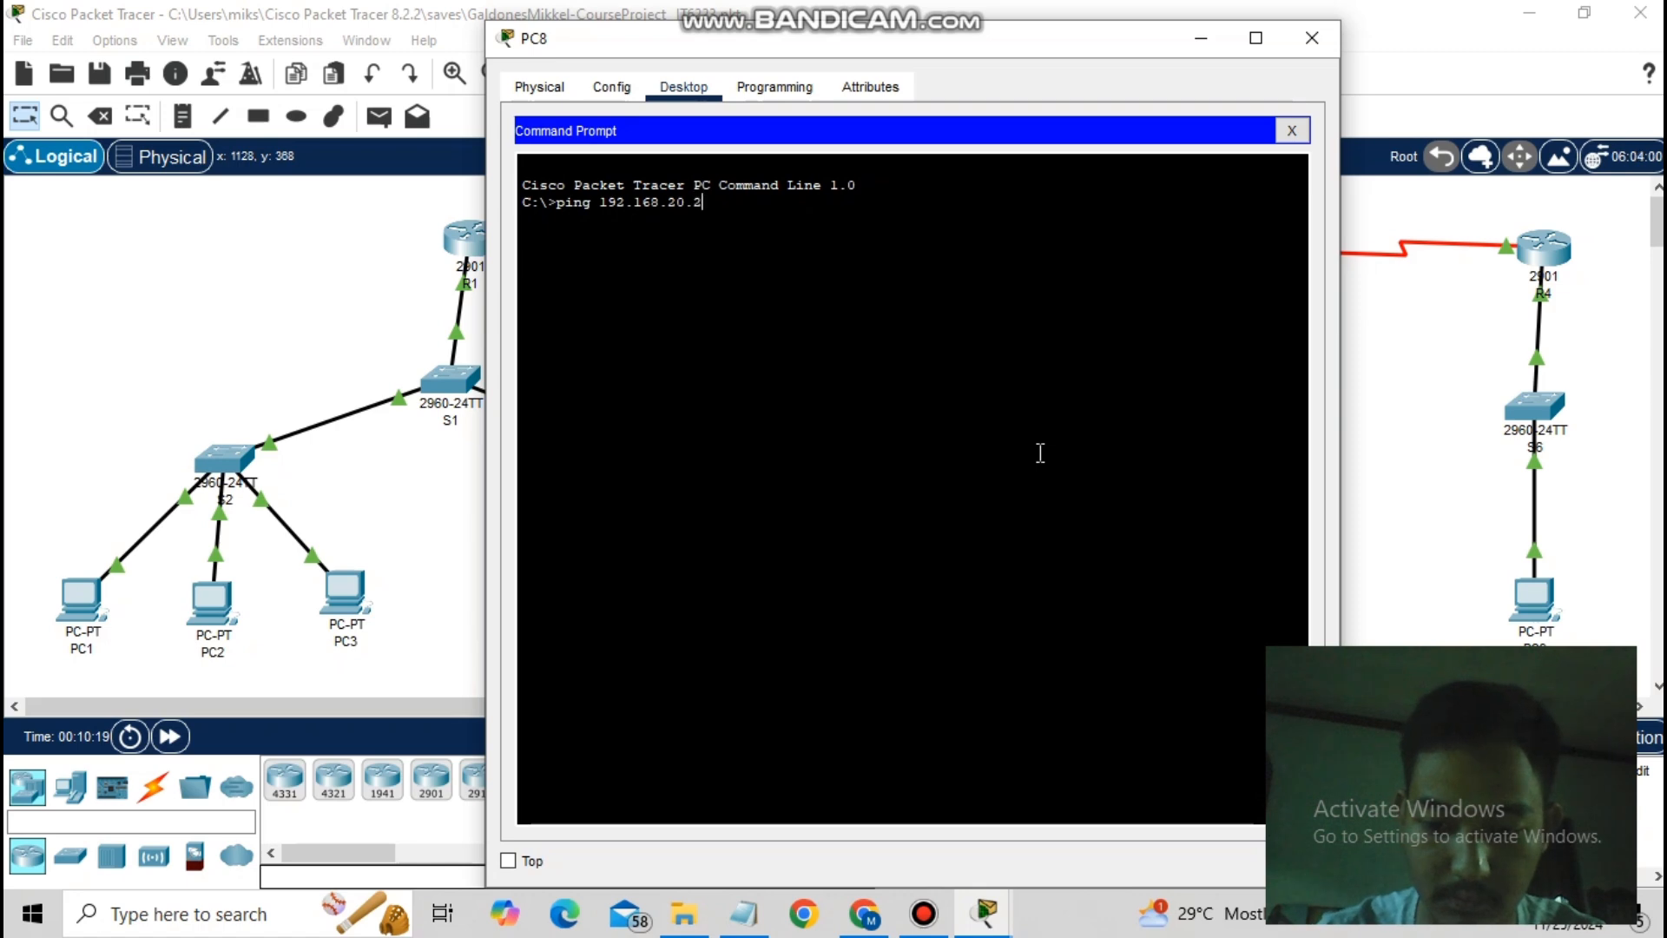
key("Return")
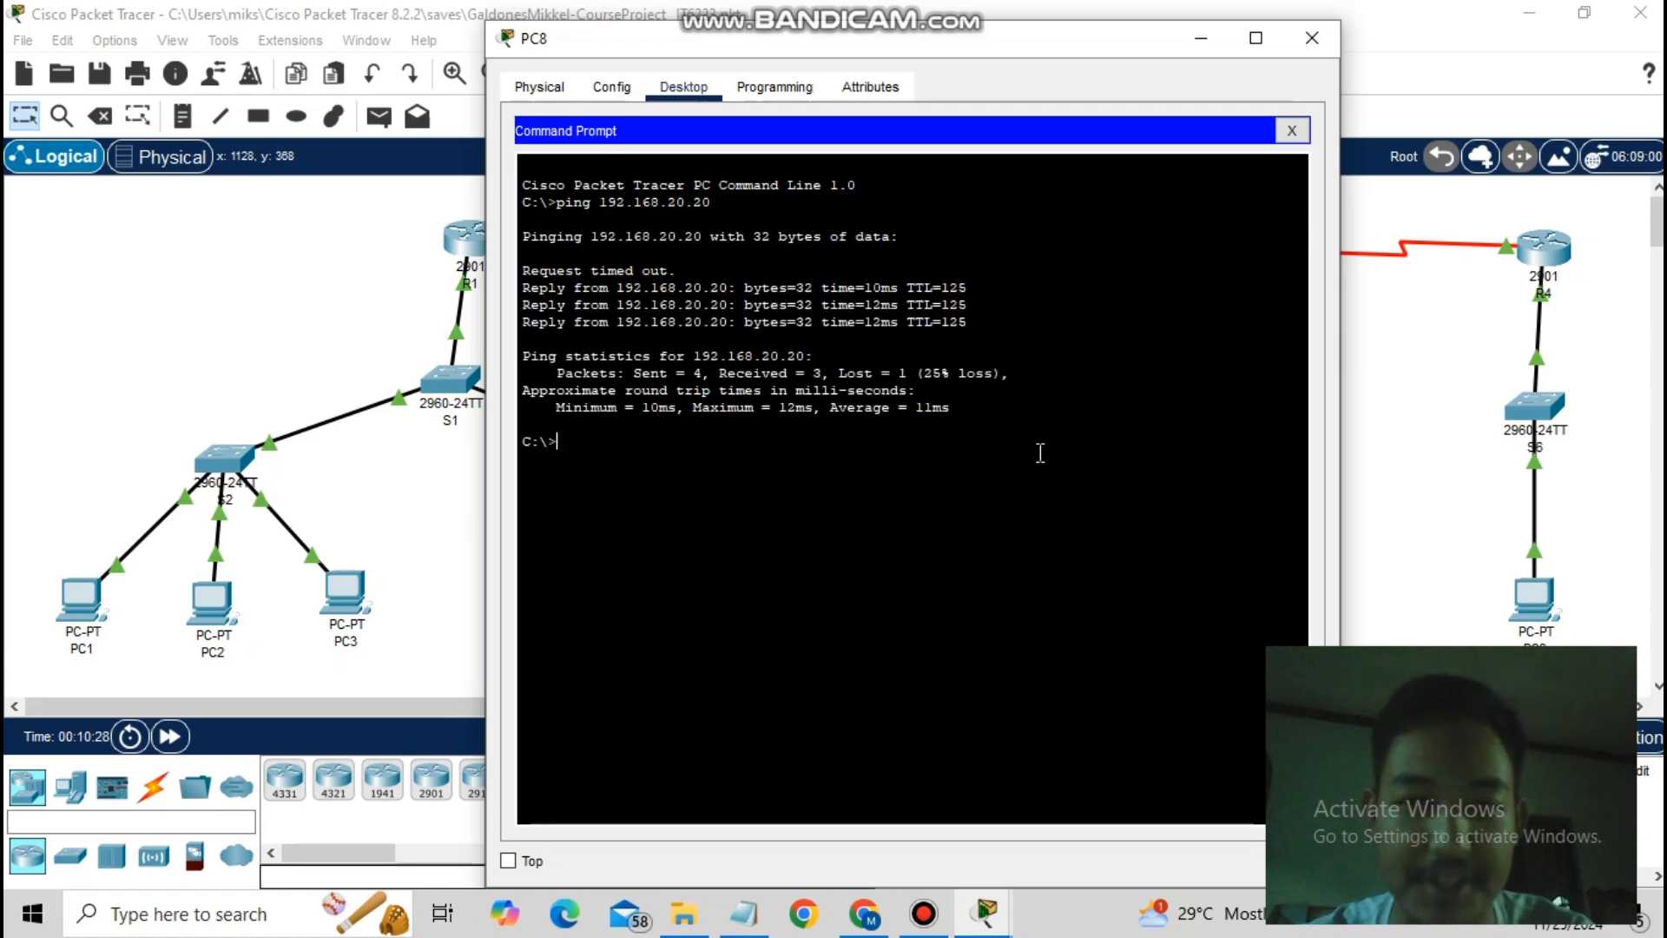
- Ping 192.168.10.20 and 192.168.10.10 from PC8
type("pin")
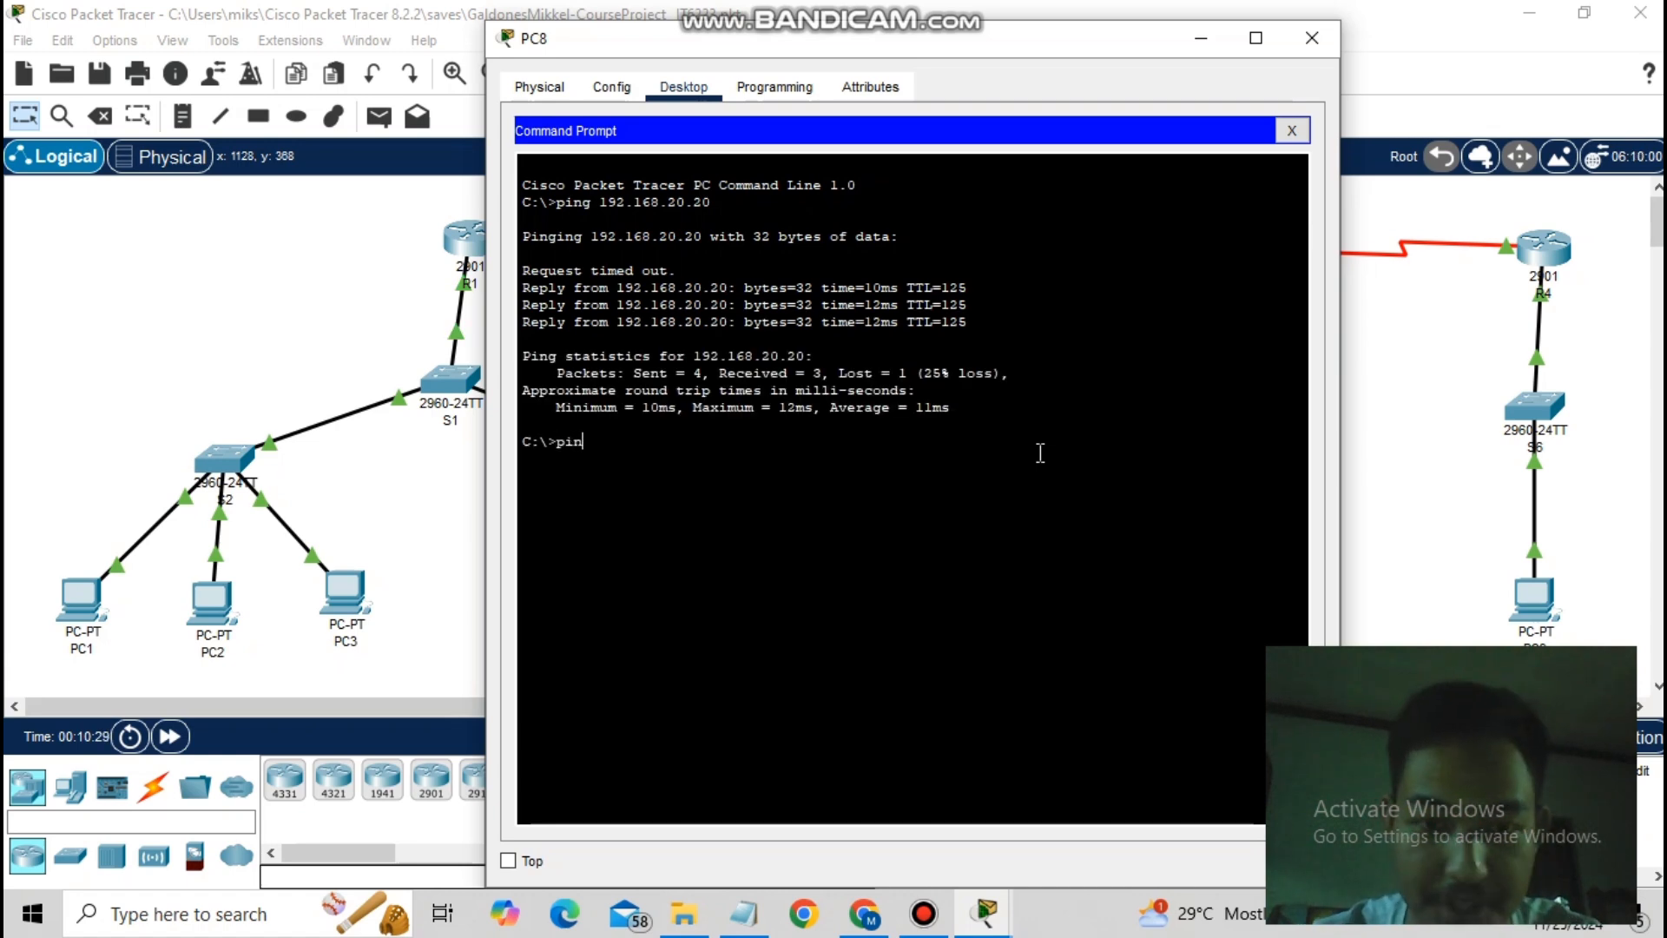
type("g 192")
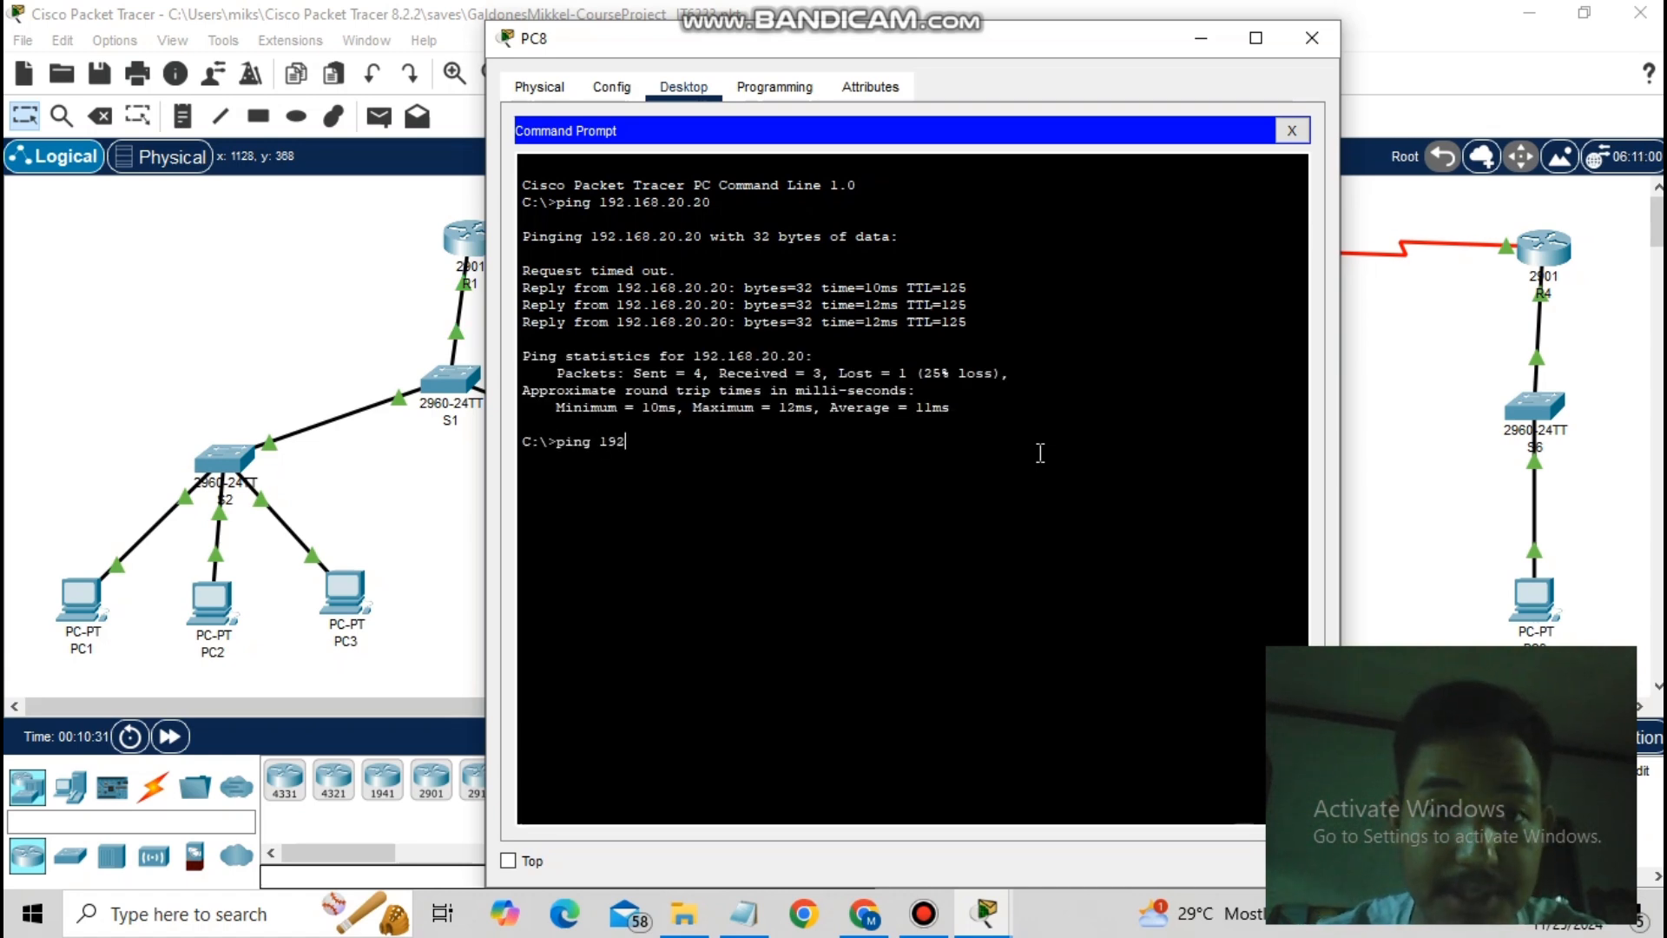
type(".168.")
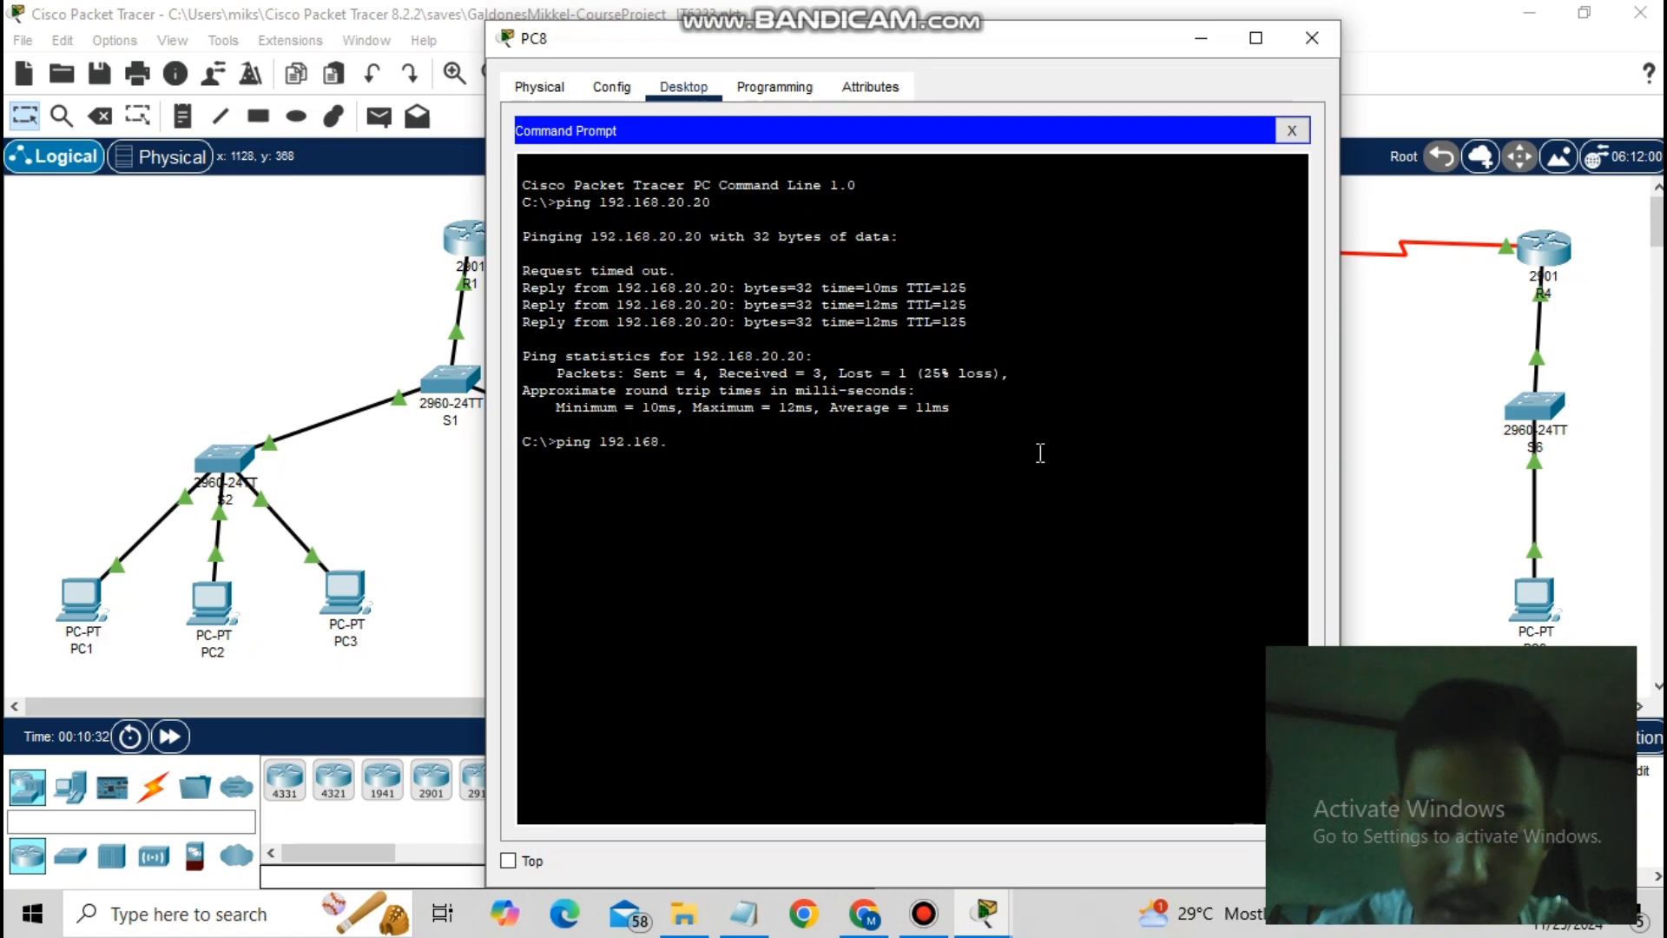
type("10.20")
key("Return")
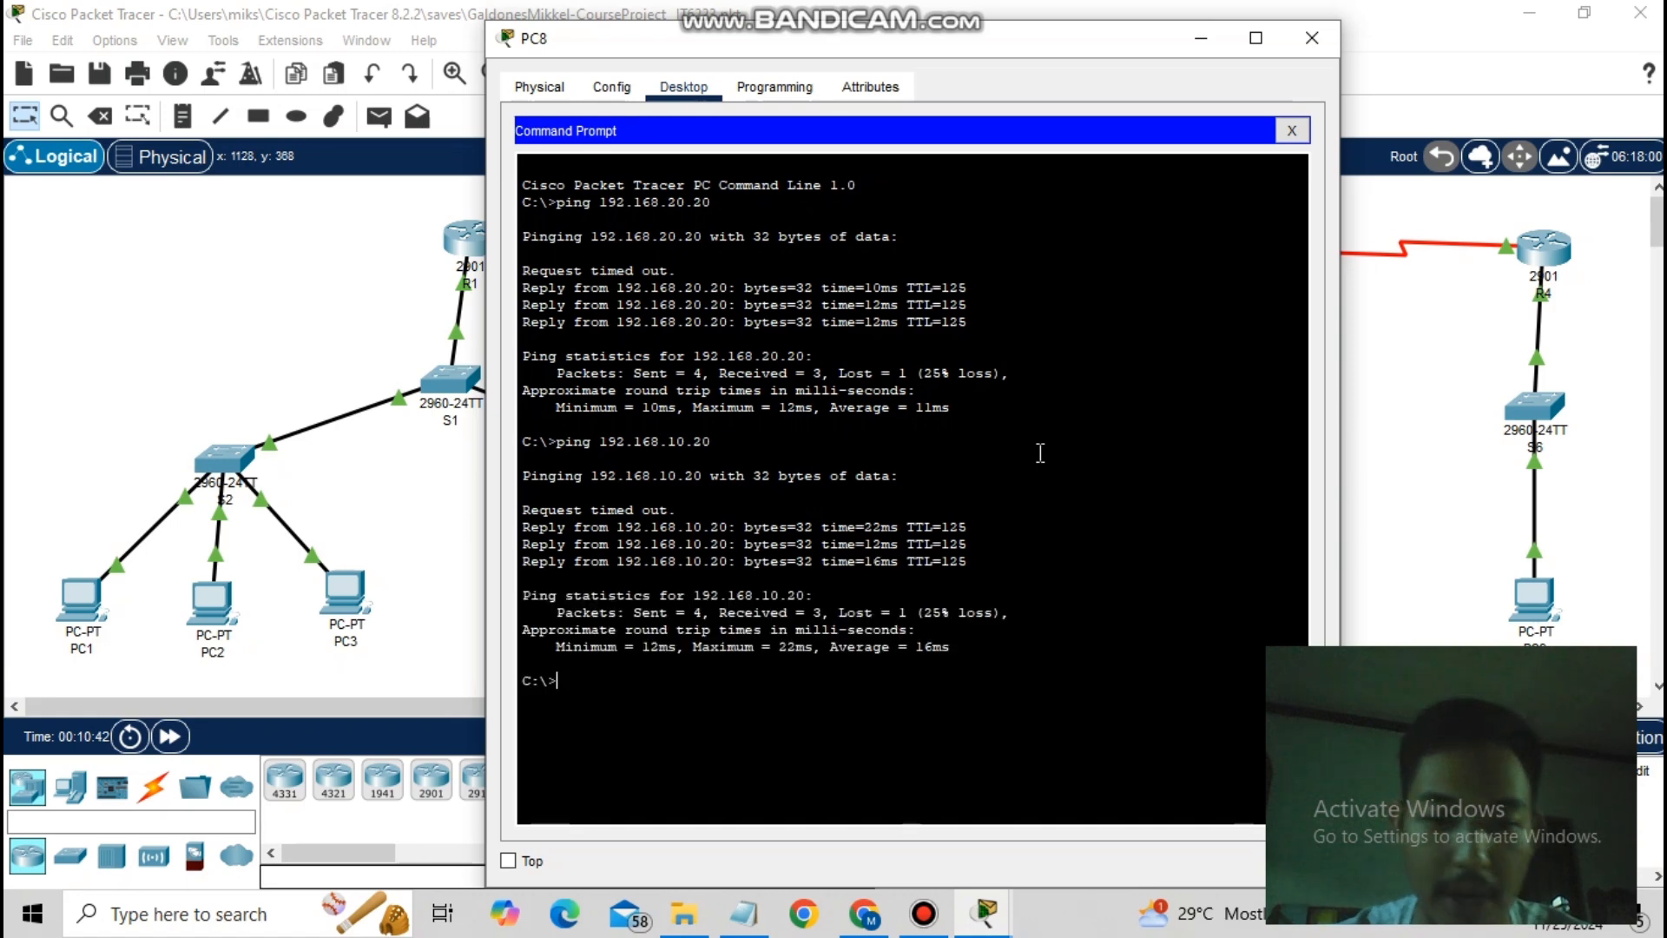
type("ping 192")
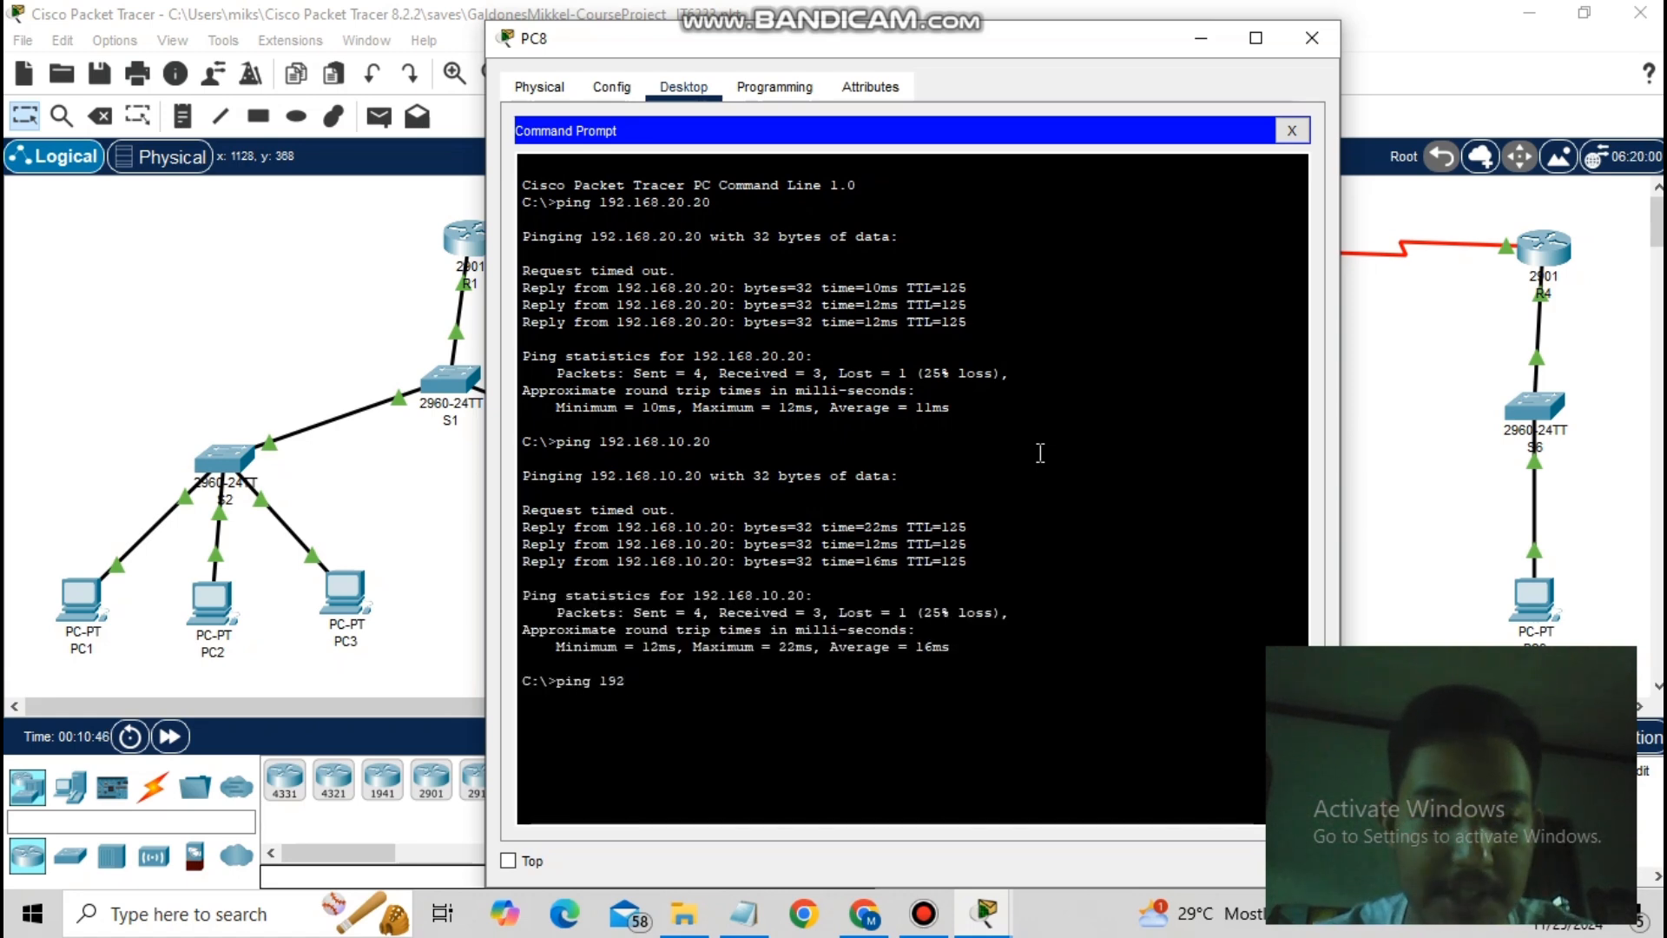
type(".168")
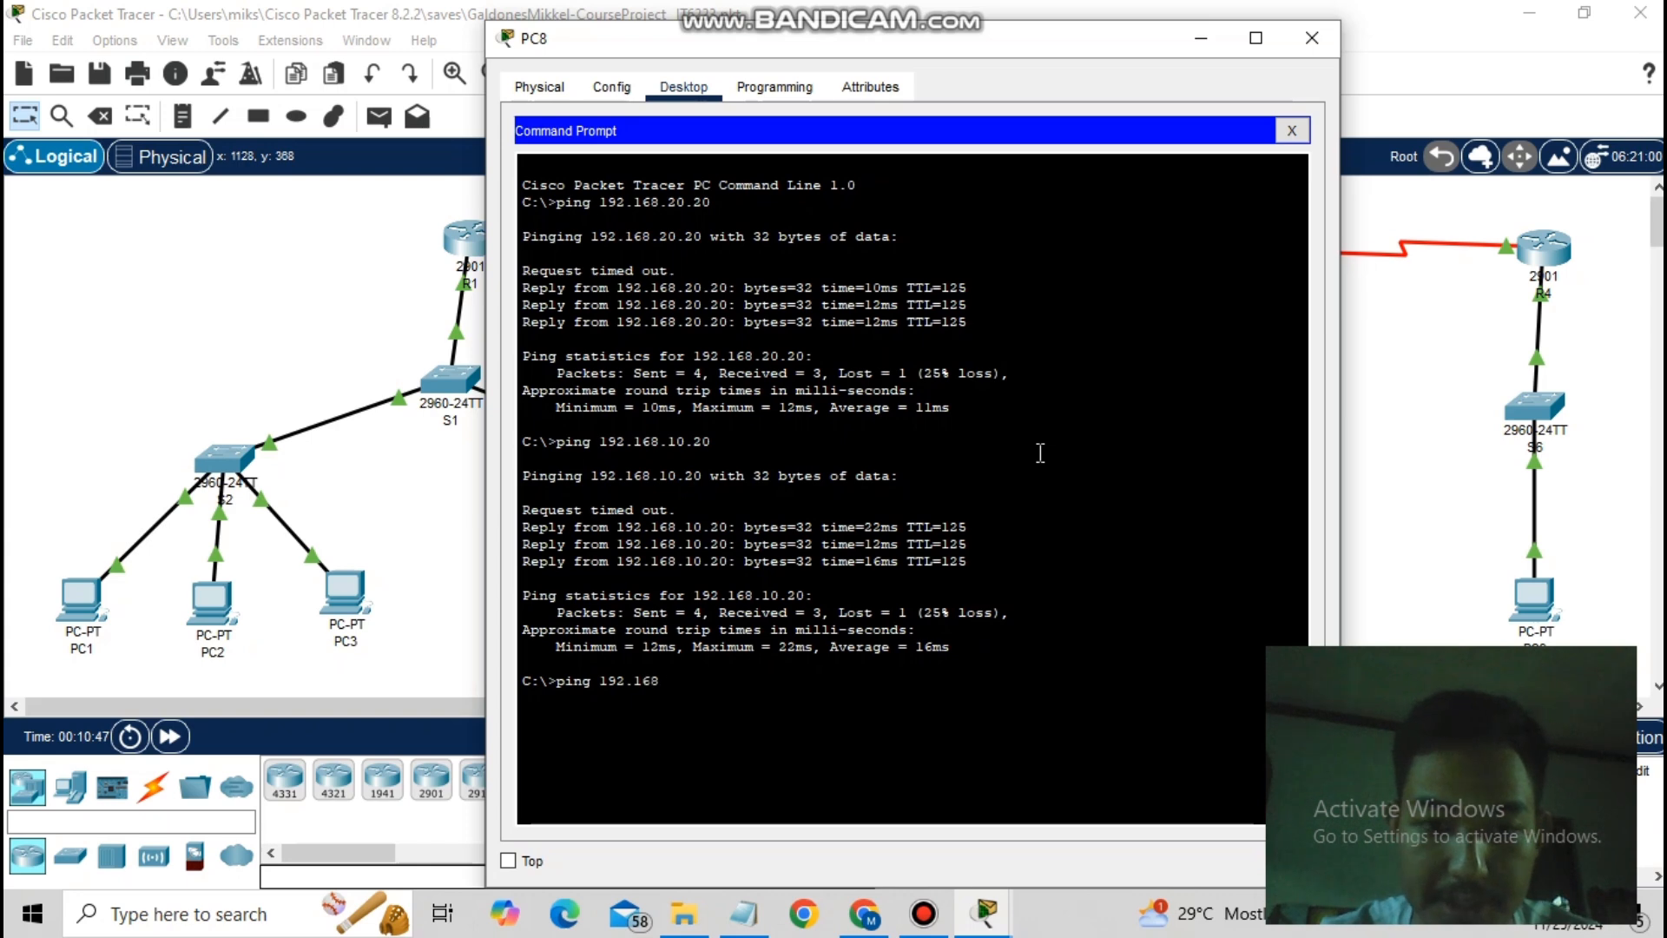
type(".10.10")
key("Return")
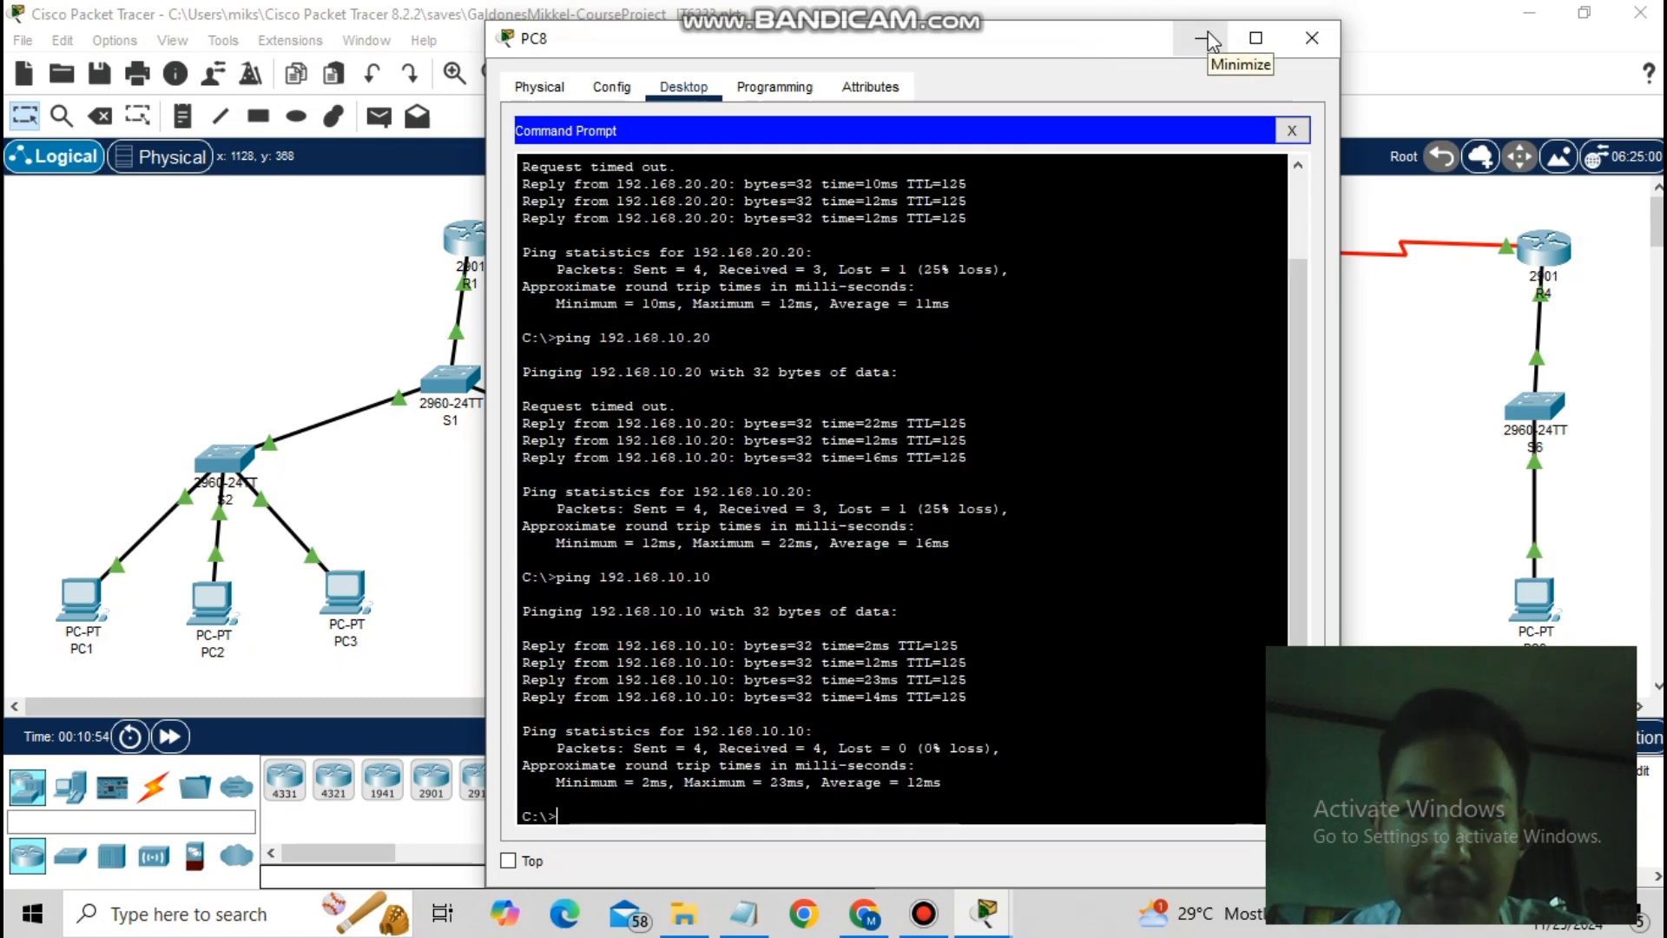
- Minimize PC8 and open PC9's command prompt
left_click(1207, 38)
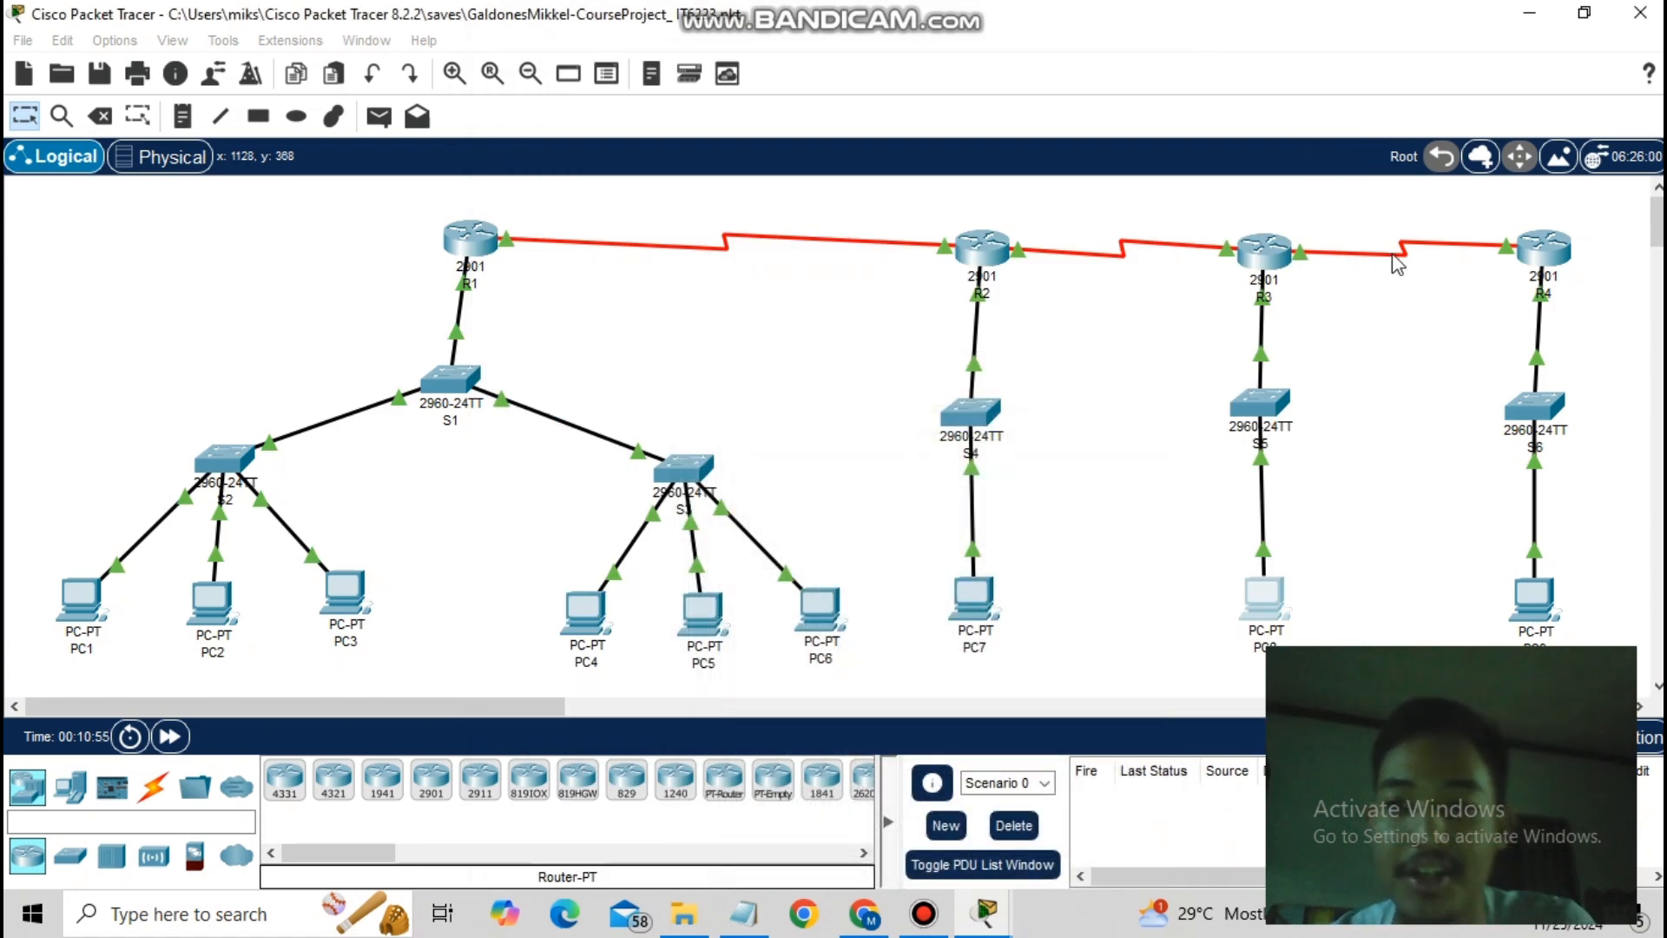
left_click(1542, 591)
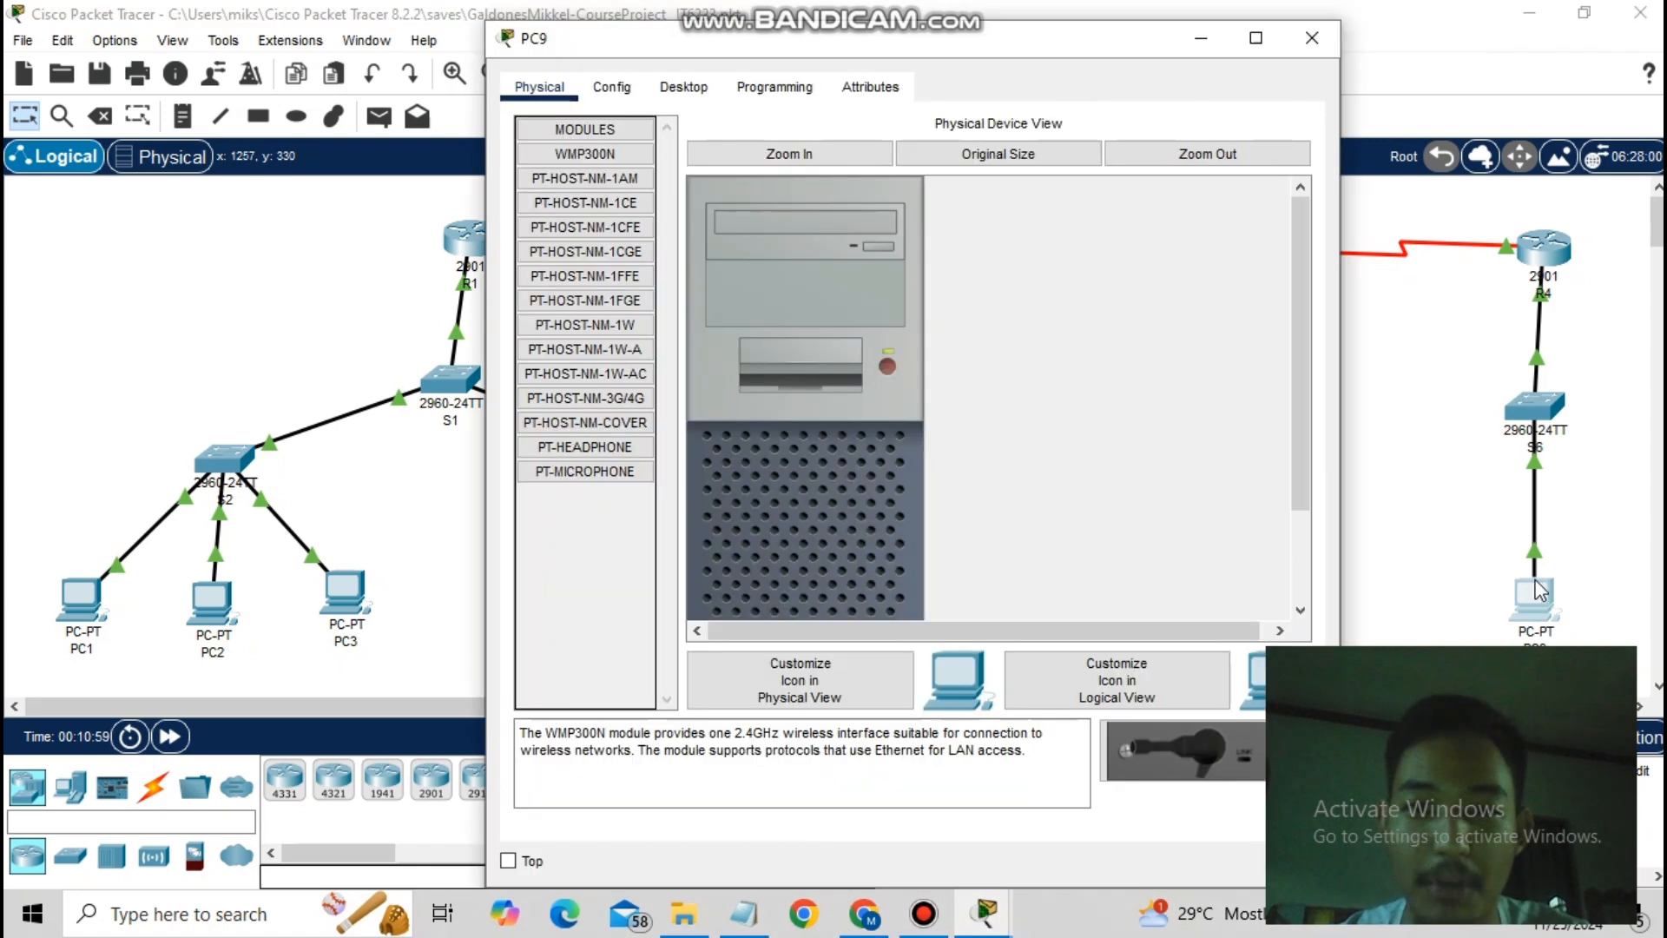
left_click(1542, 590)
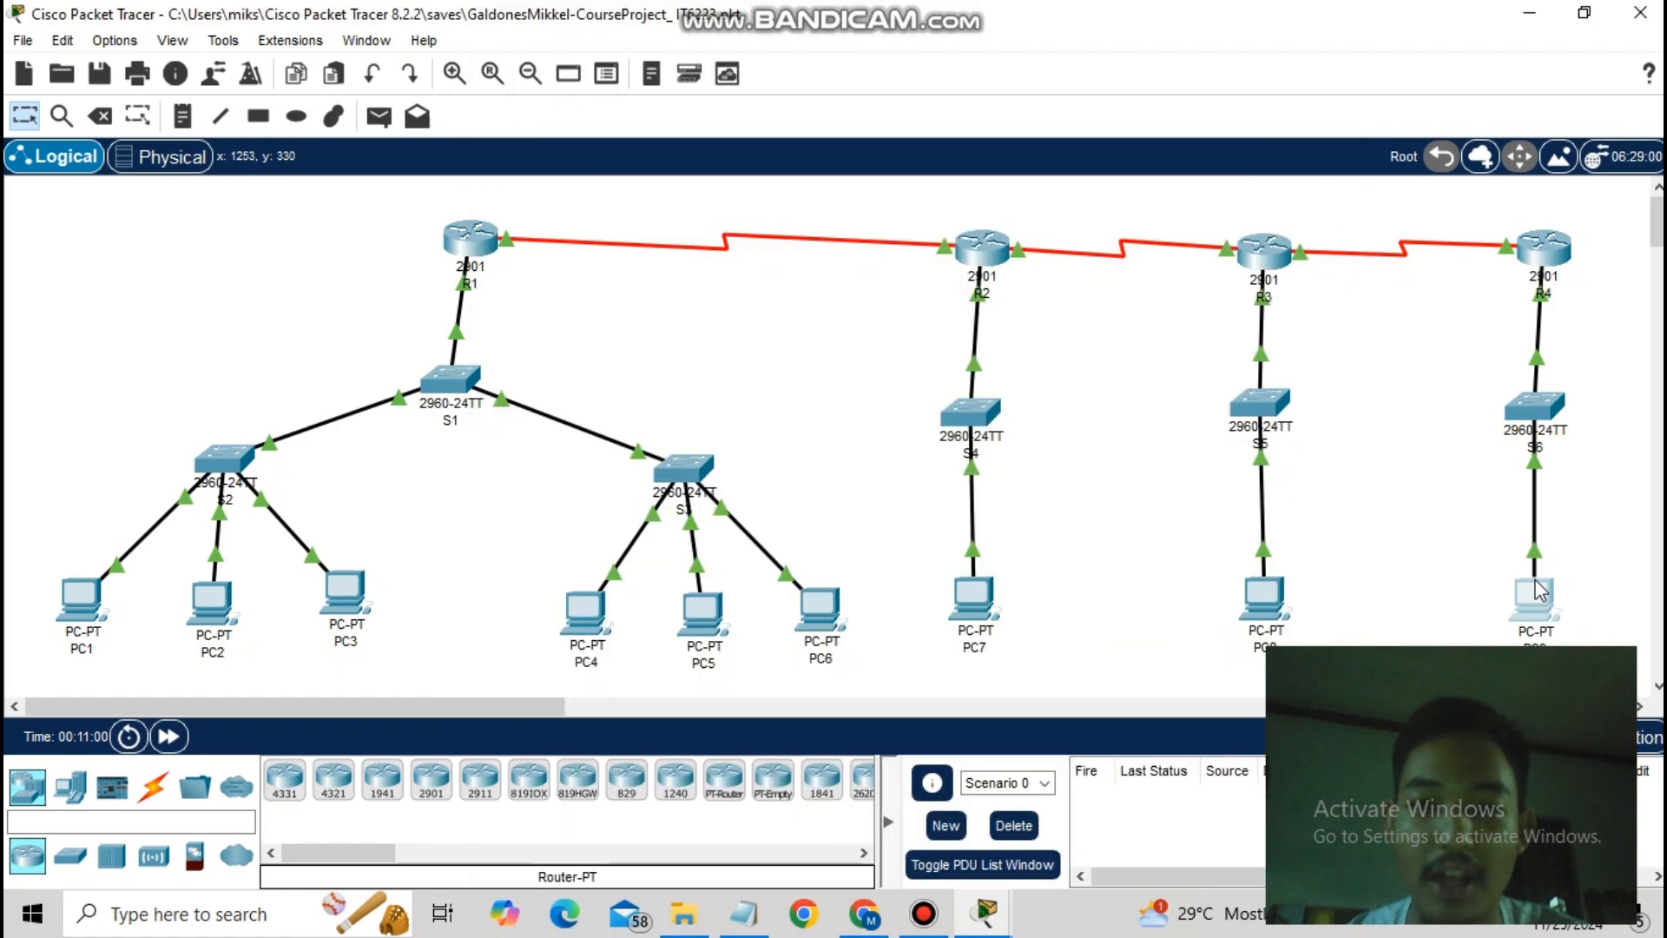
left_click(1541, 590)
left_click(612, 86)
left_click(683, 87)
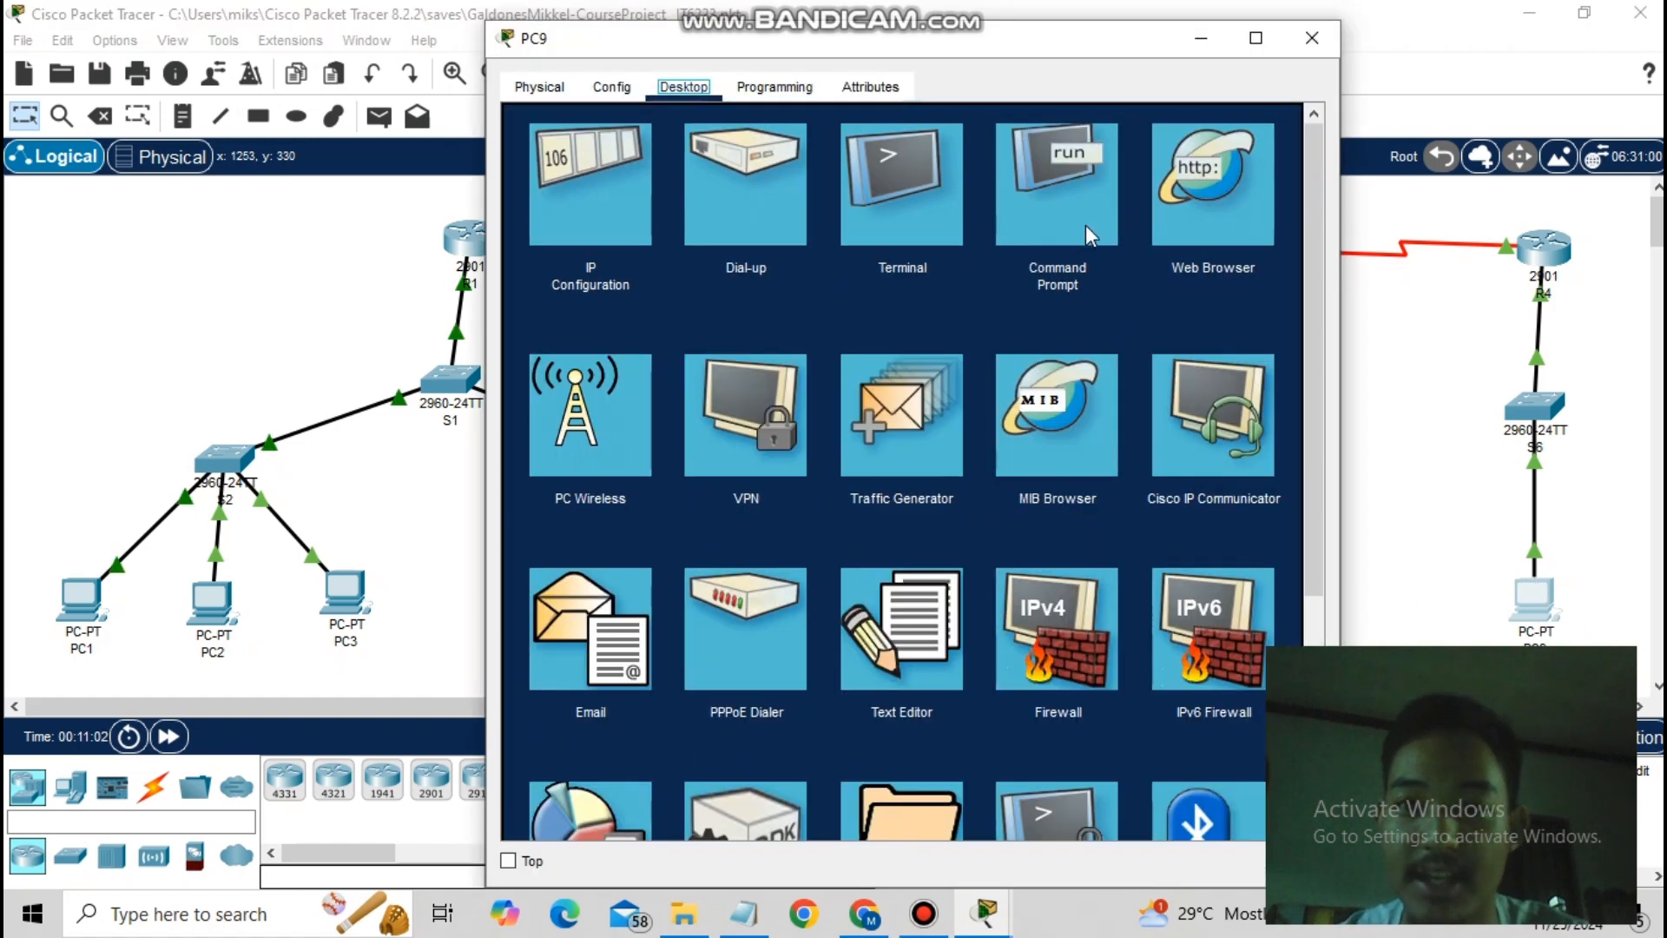
left_click(1086, 226)
- From PC9, ping 192.168.10.10, 192.168.30.20 and 192.168.30.10
type("pin")
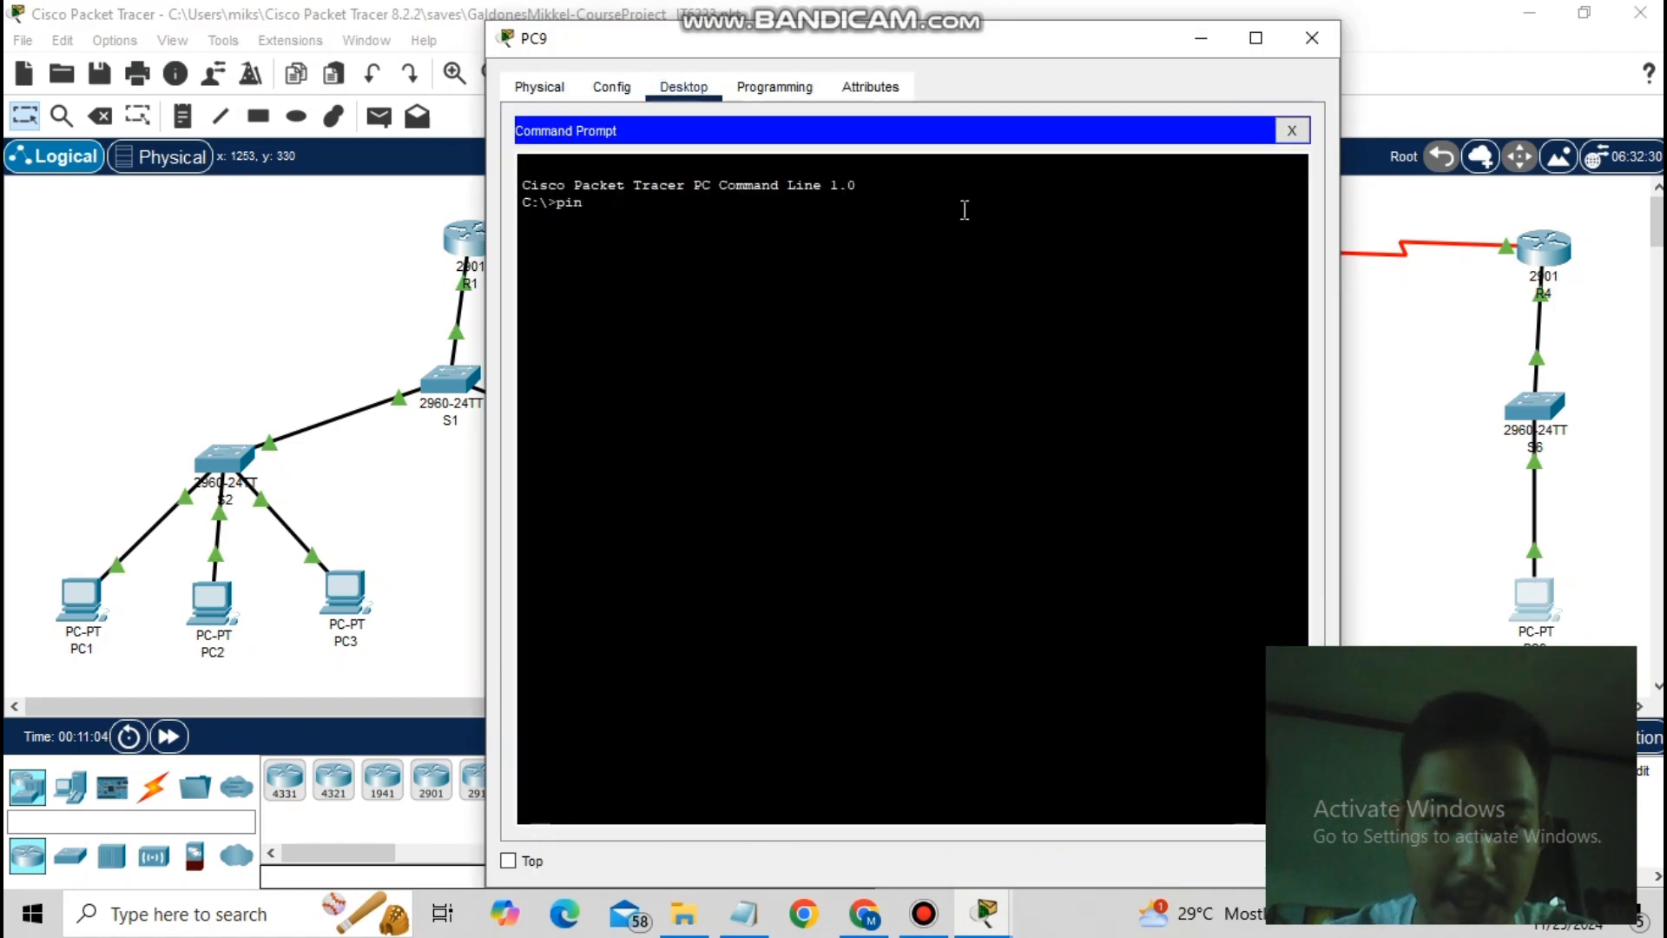
type("g 192.16")
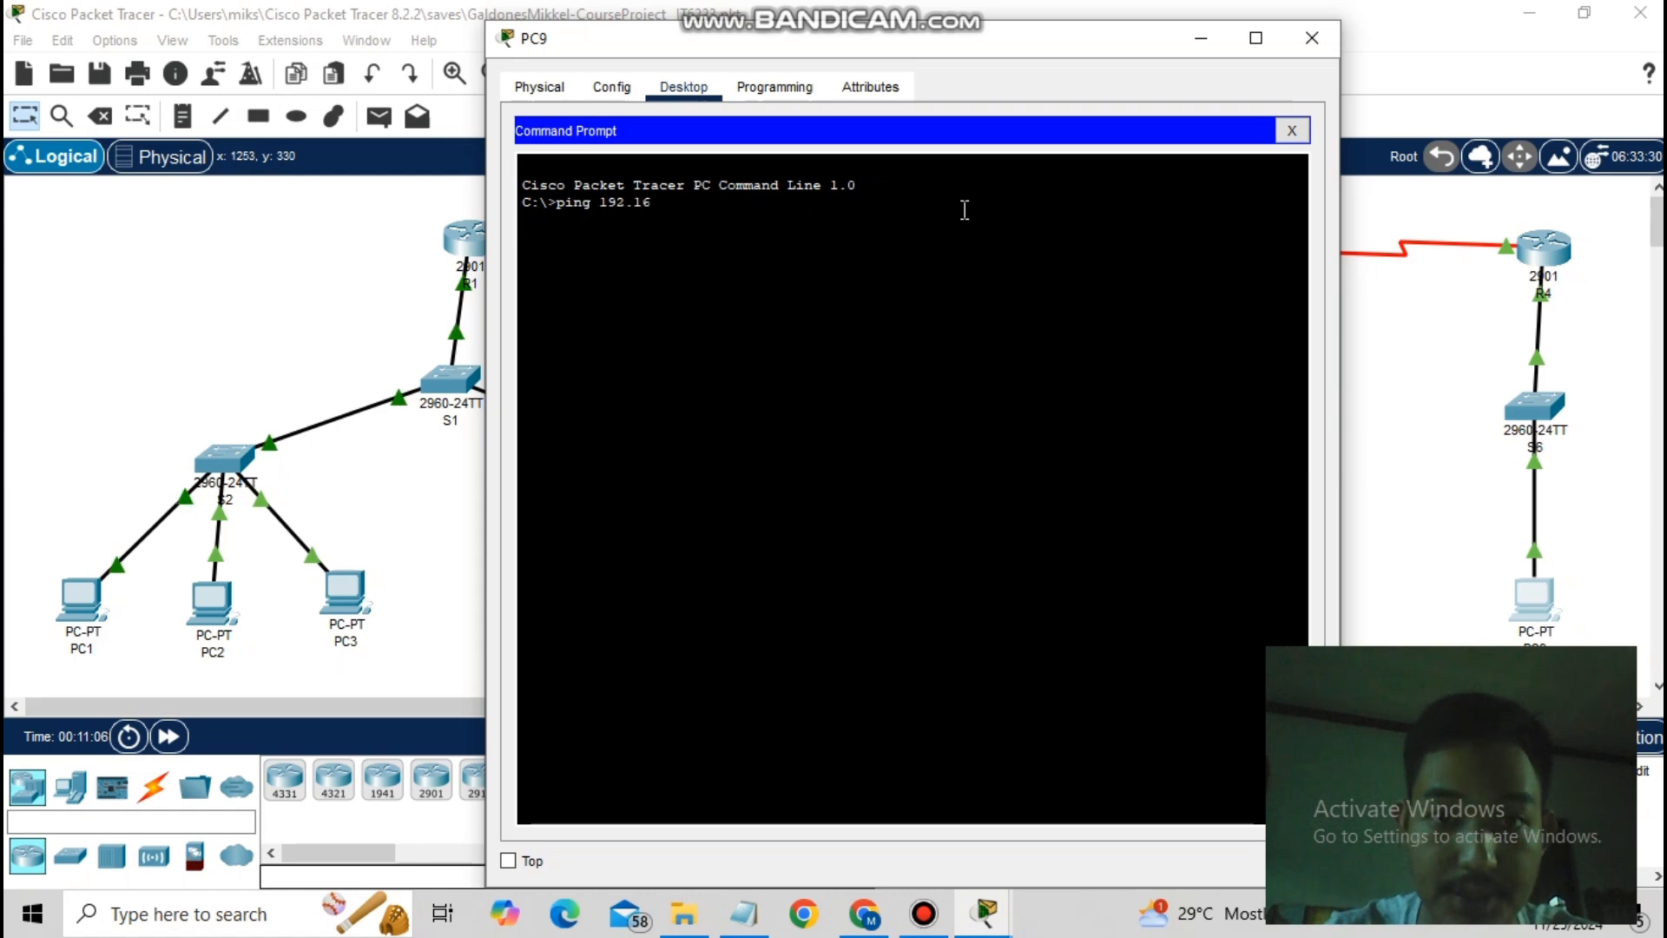
type("8.10.10")
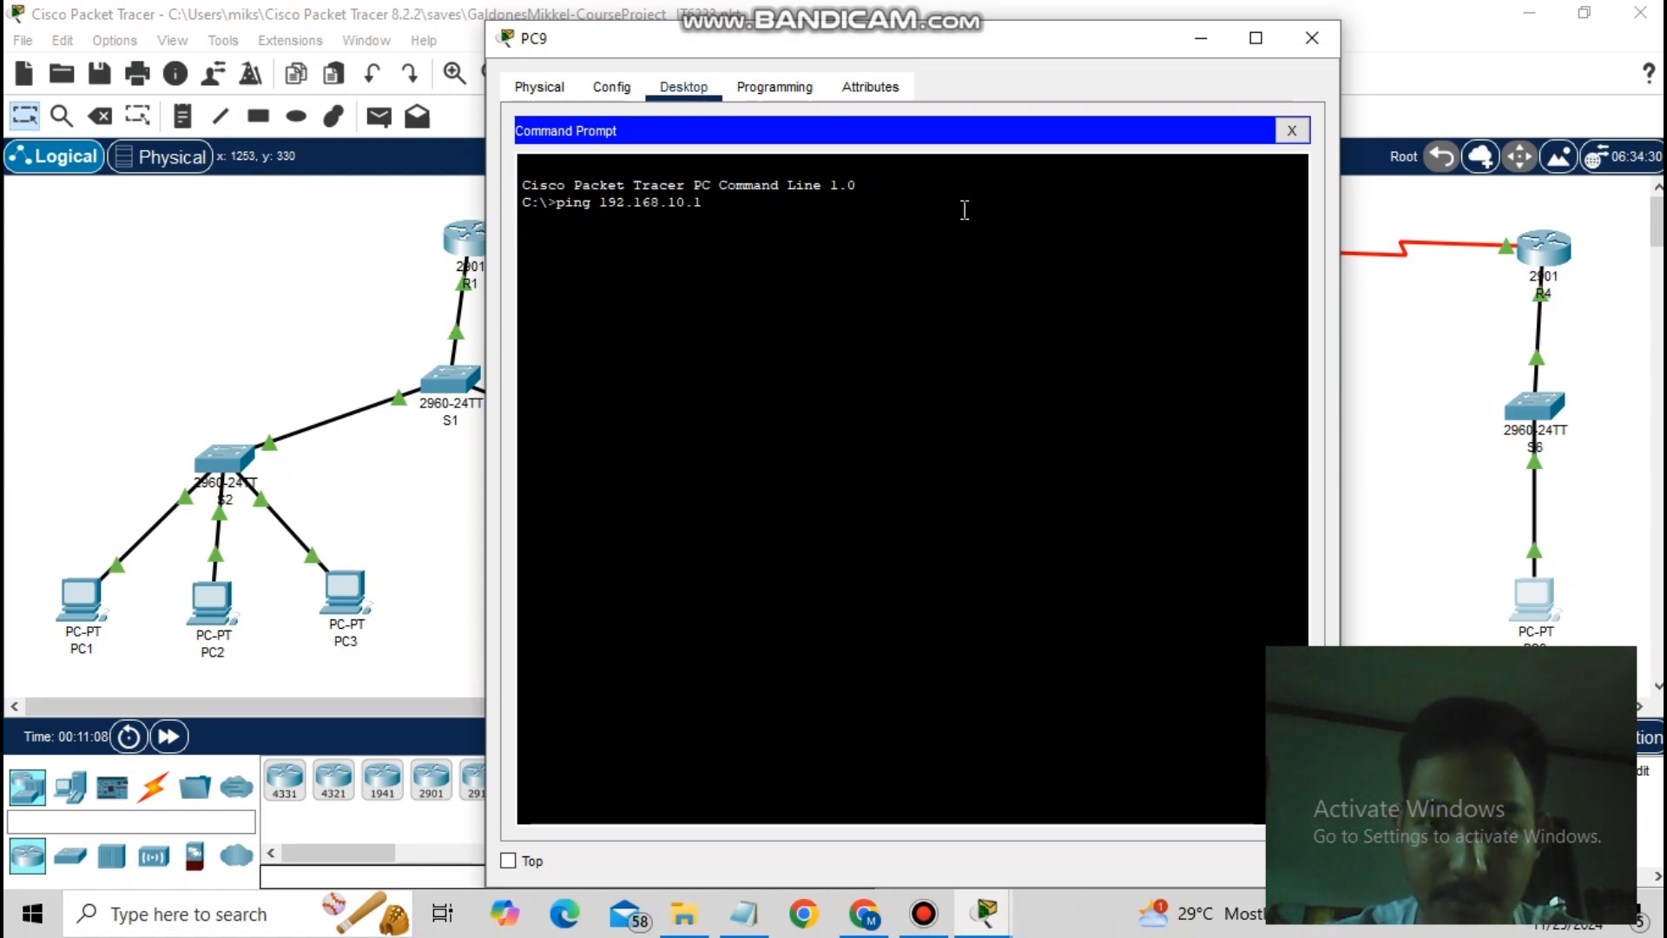
key("Return")
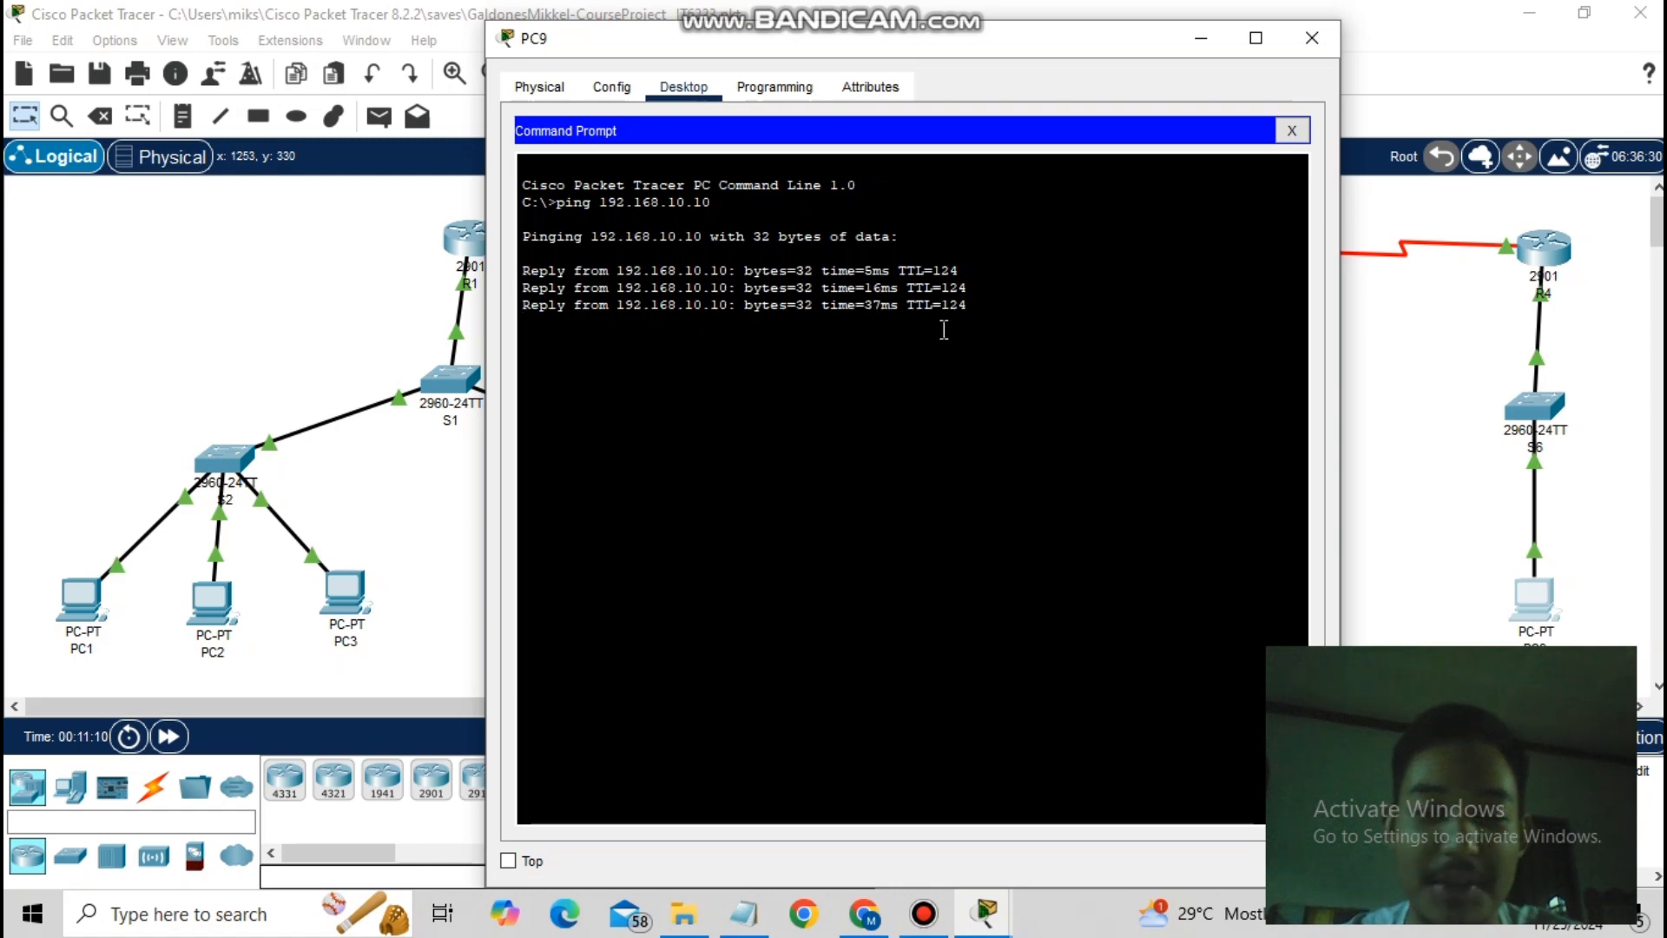
type("pi")
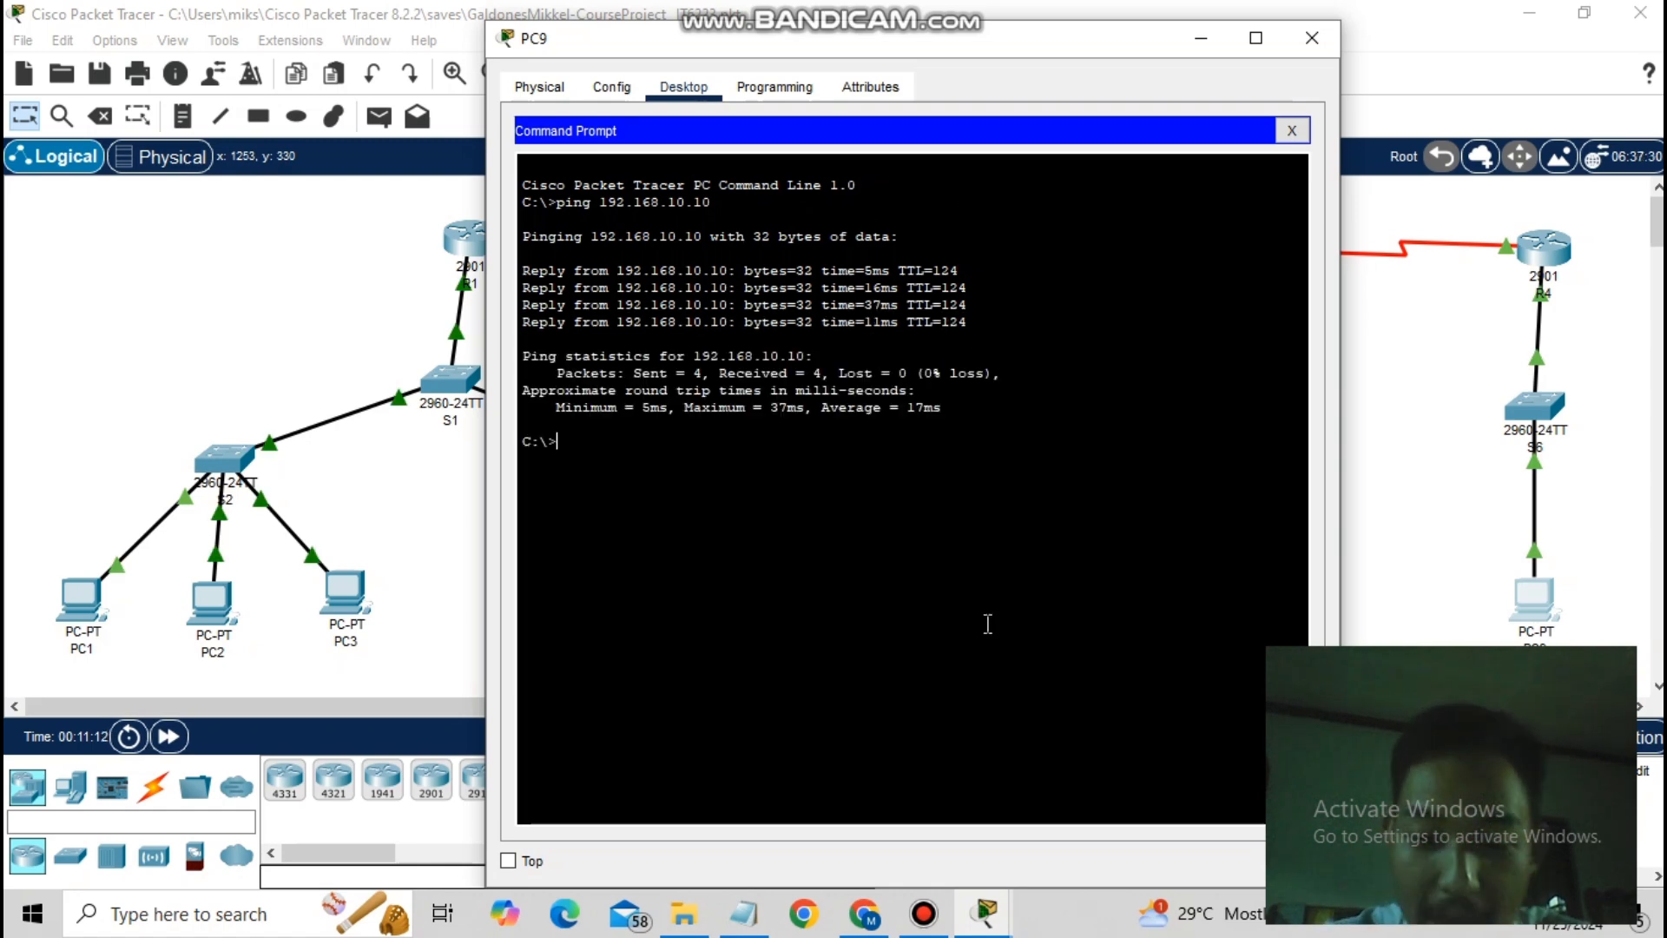
type("ng 192.168")
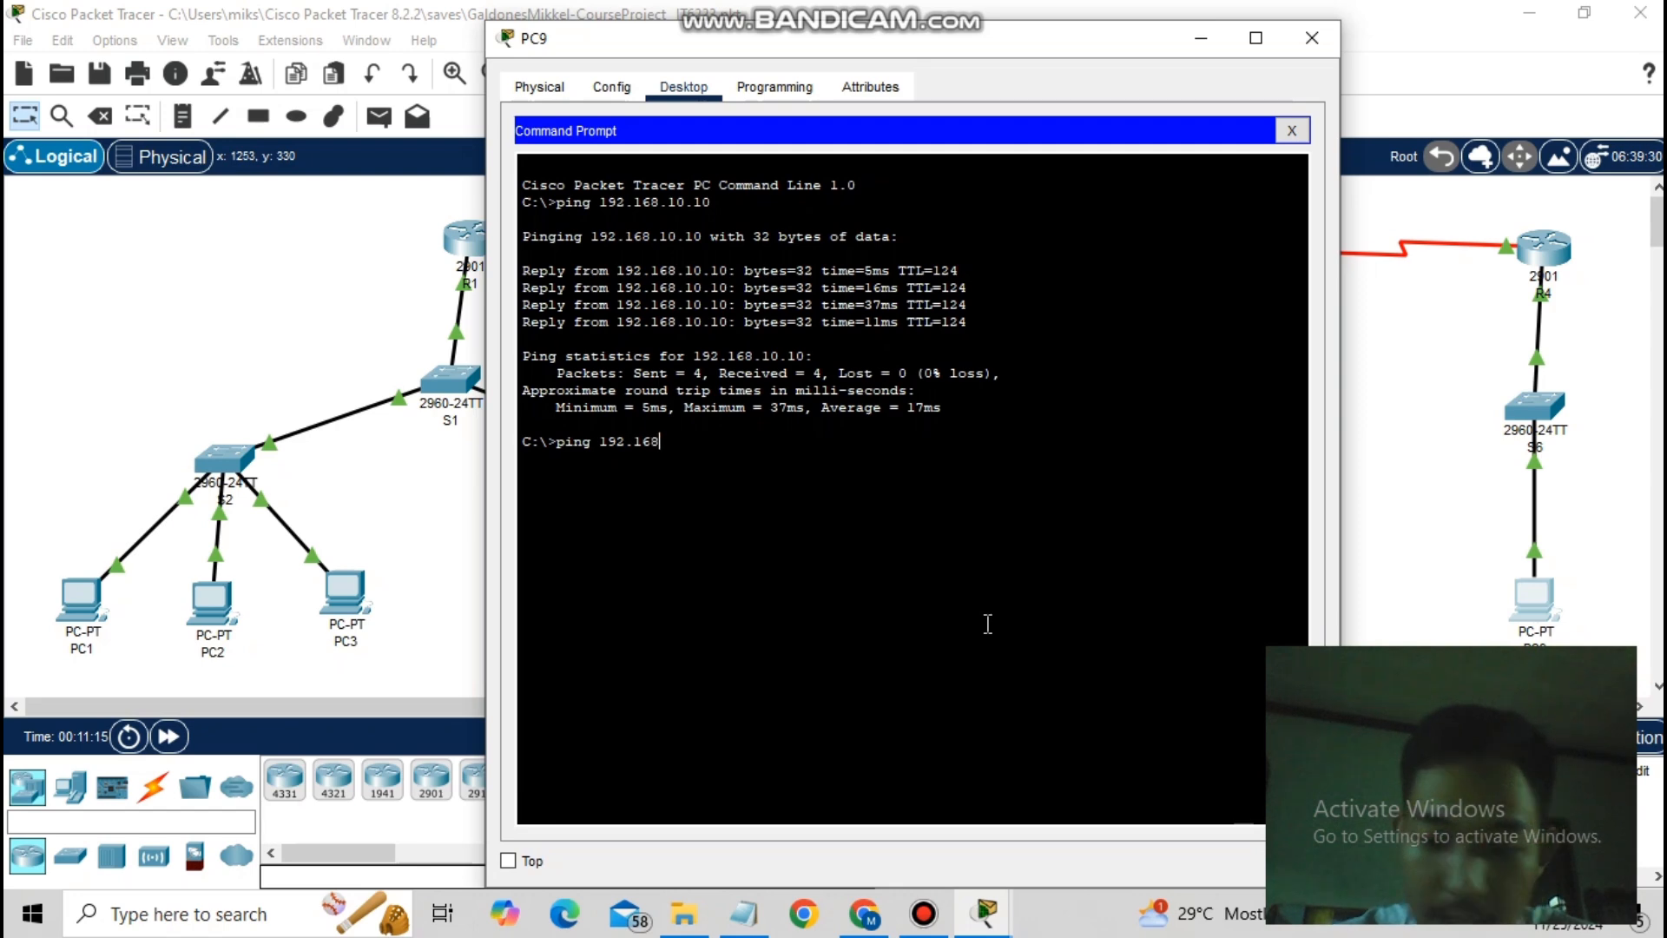
type(".30.20")
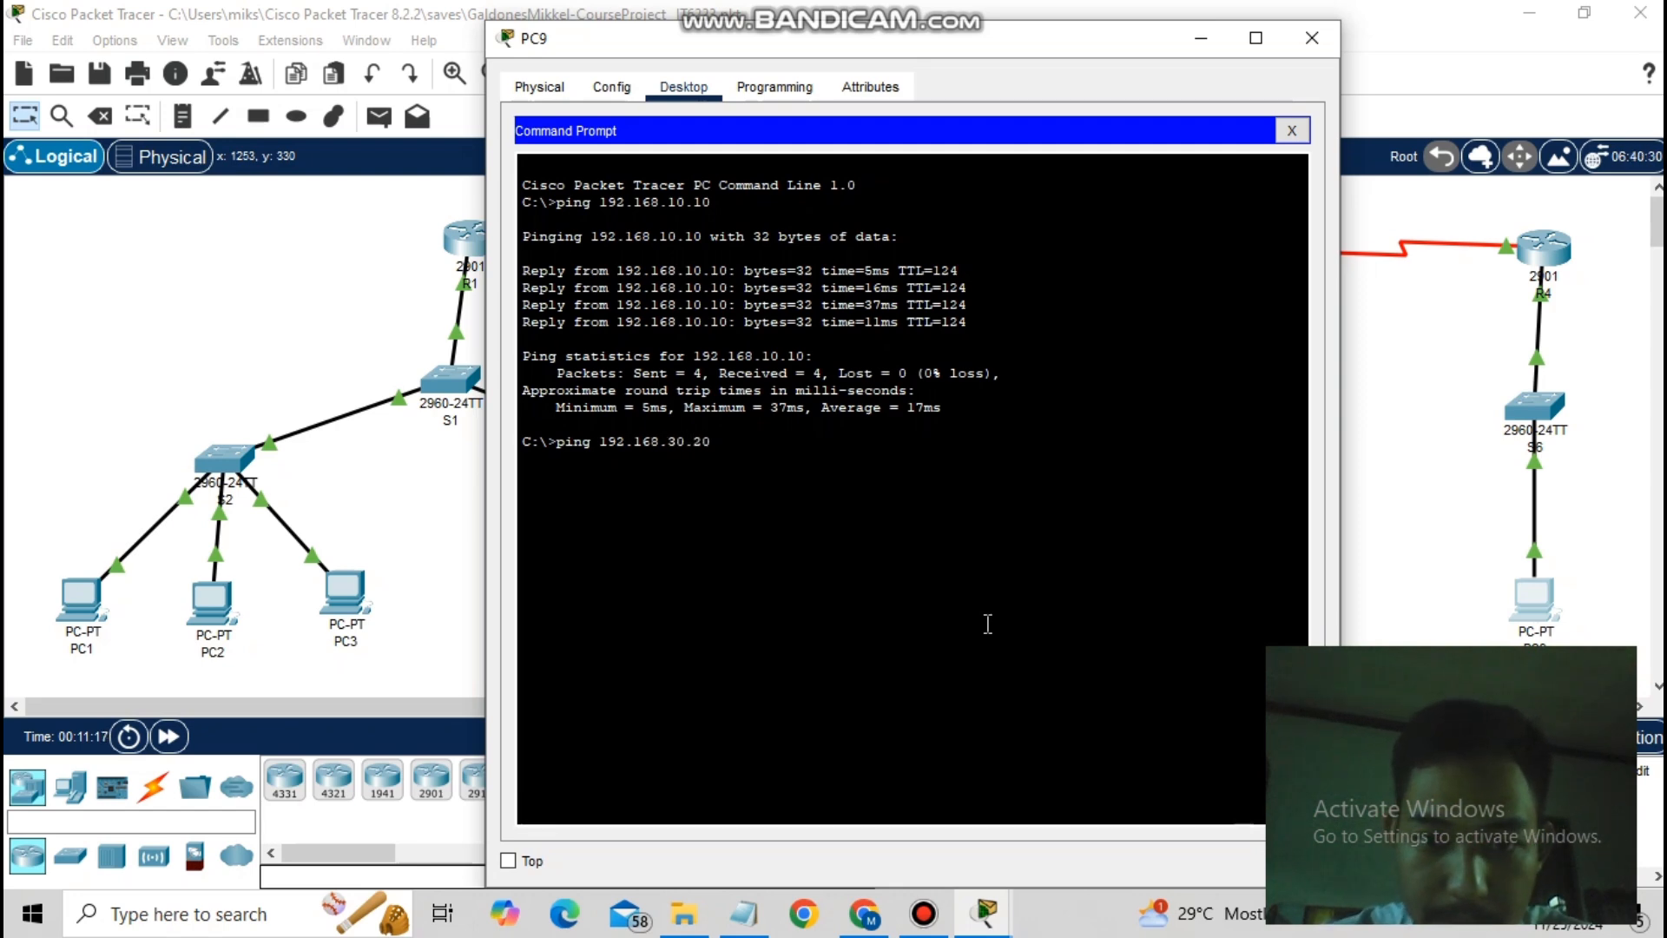
key("Return")
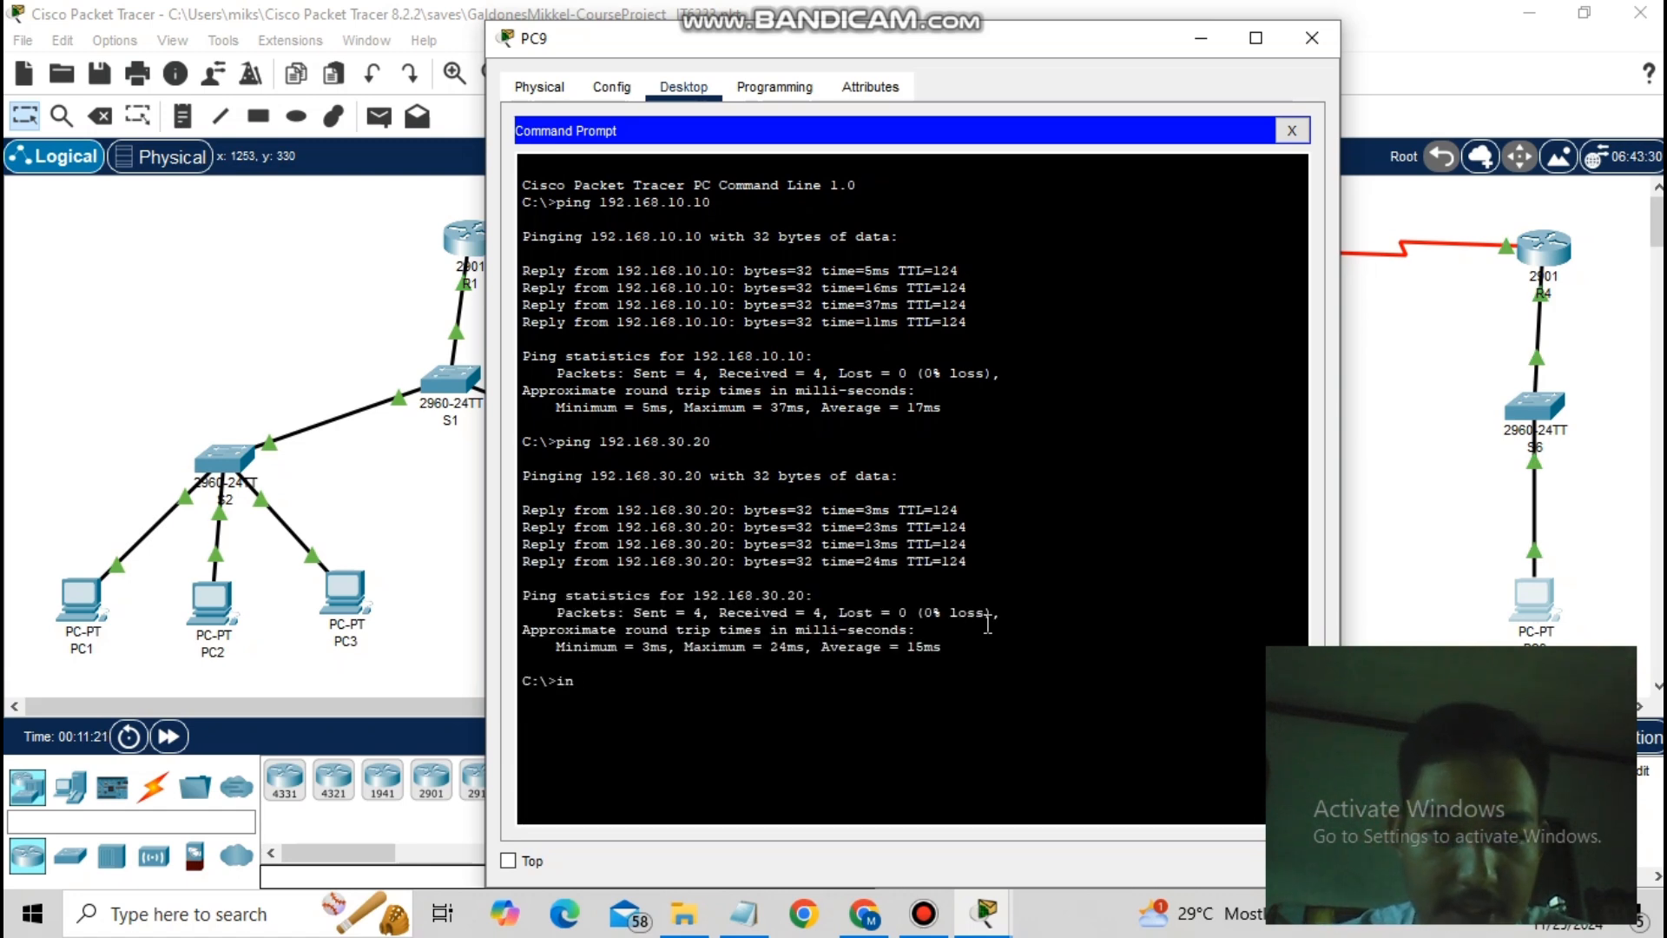
type("ping 192")
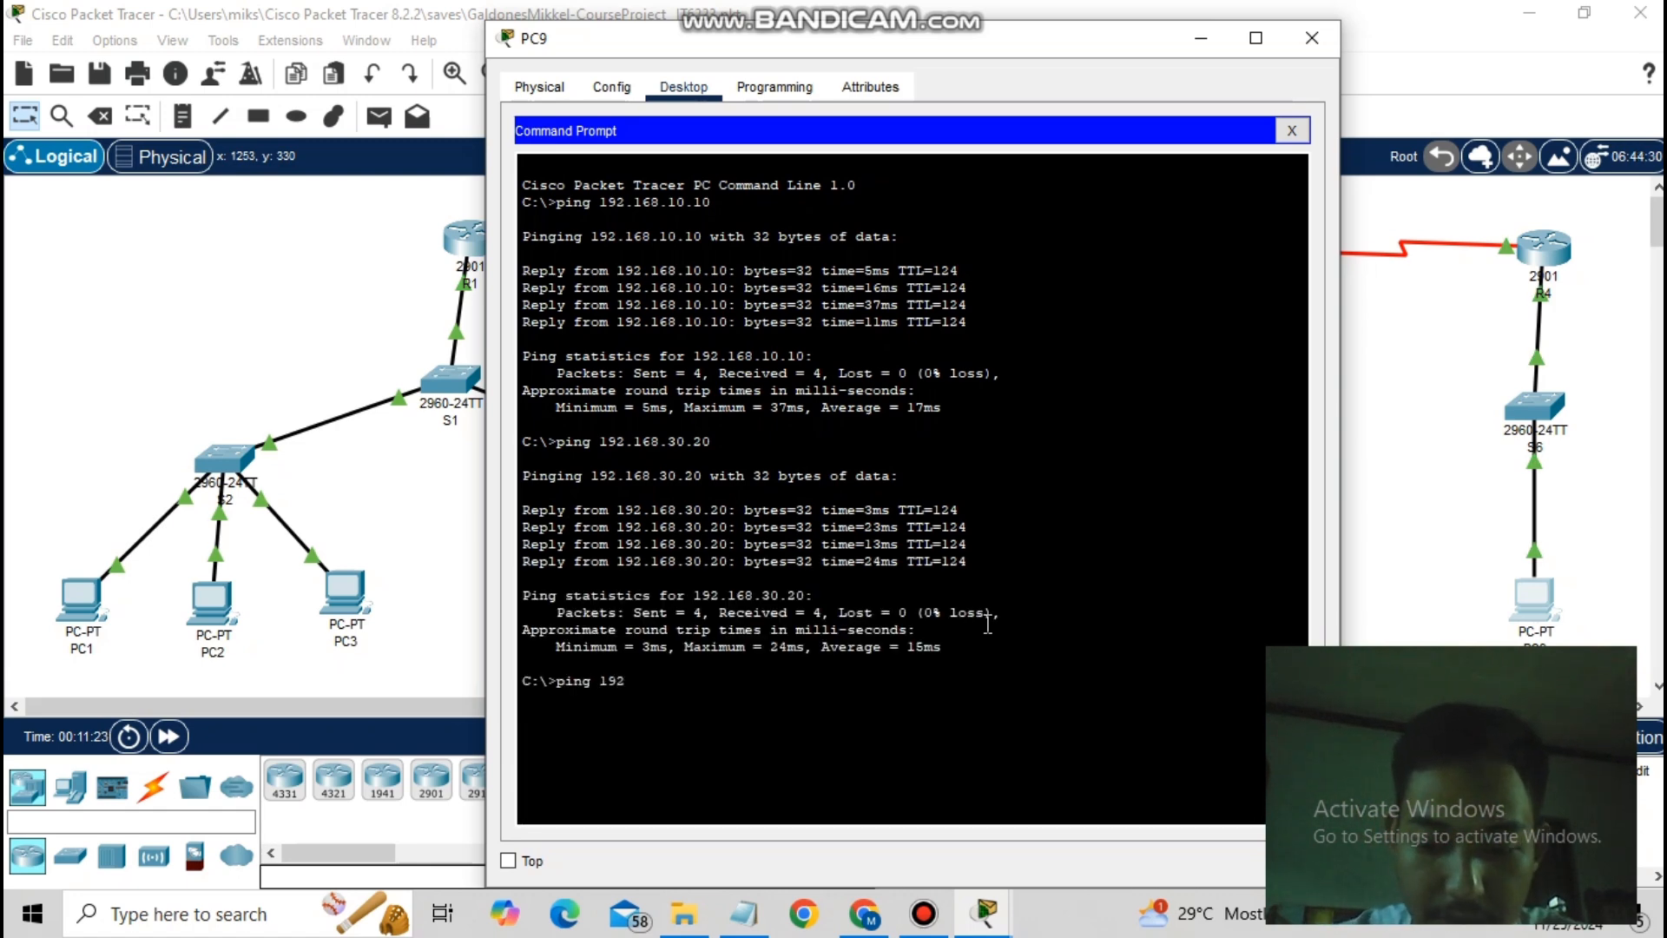
type(".168")
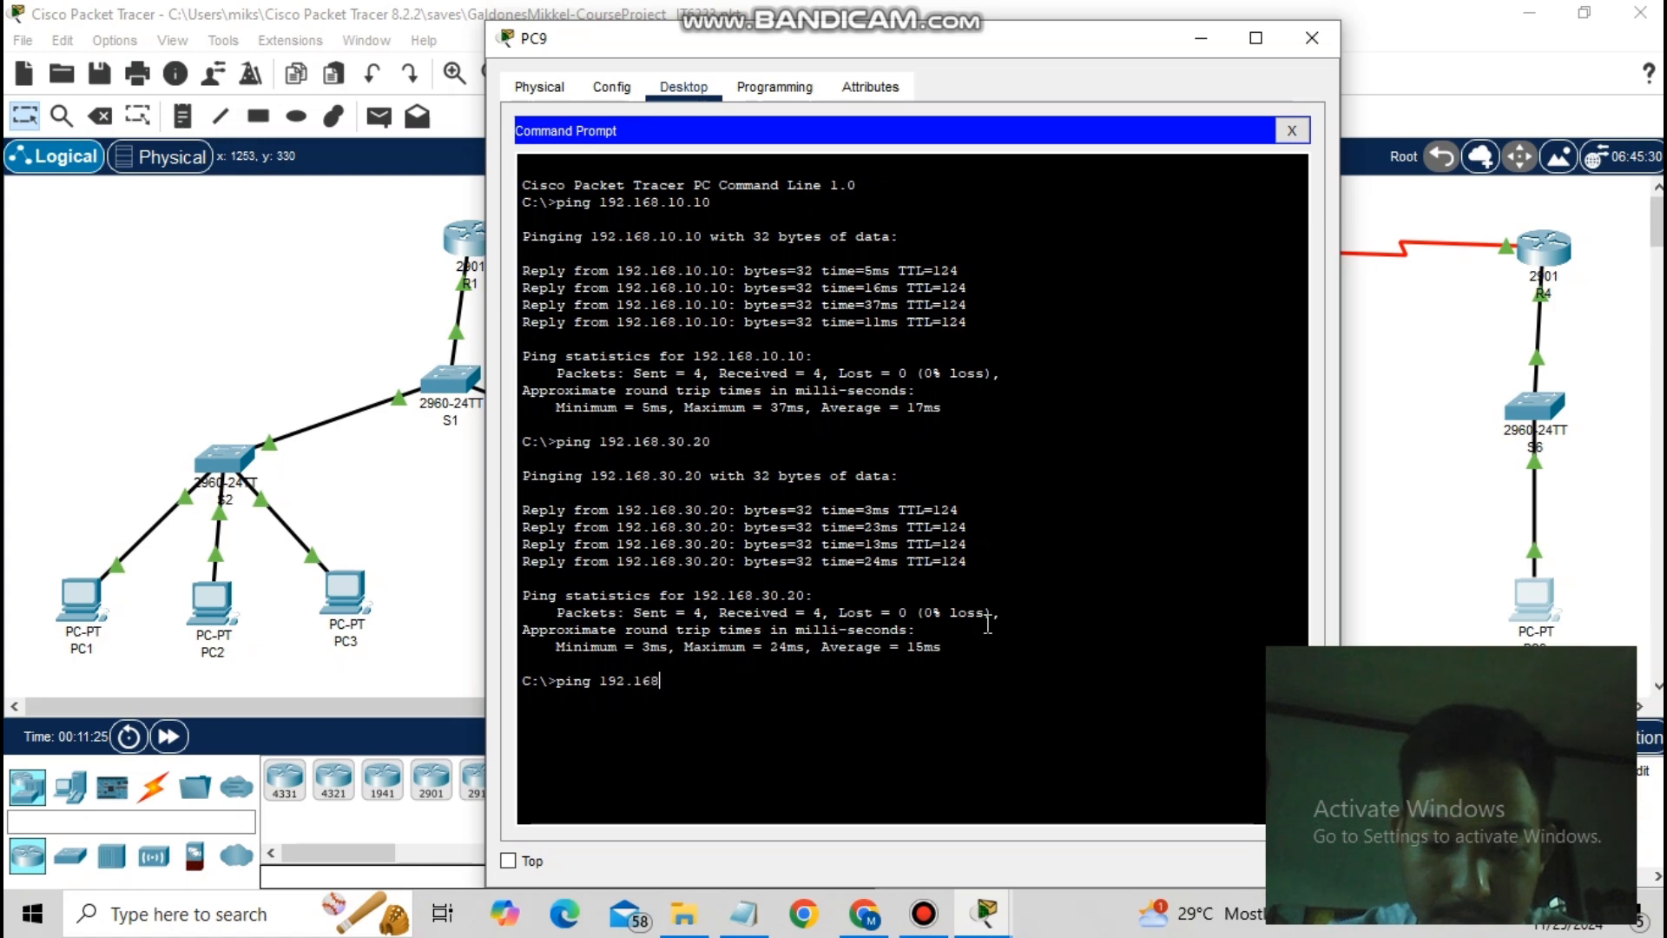
type(".30.10")
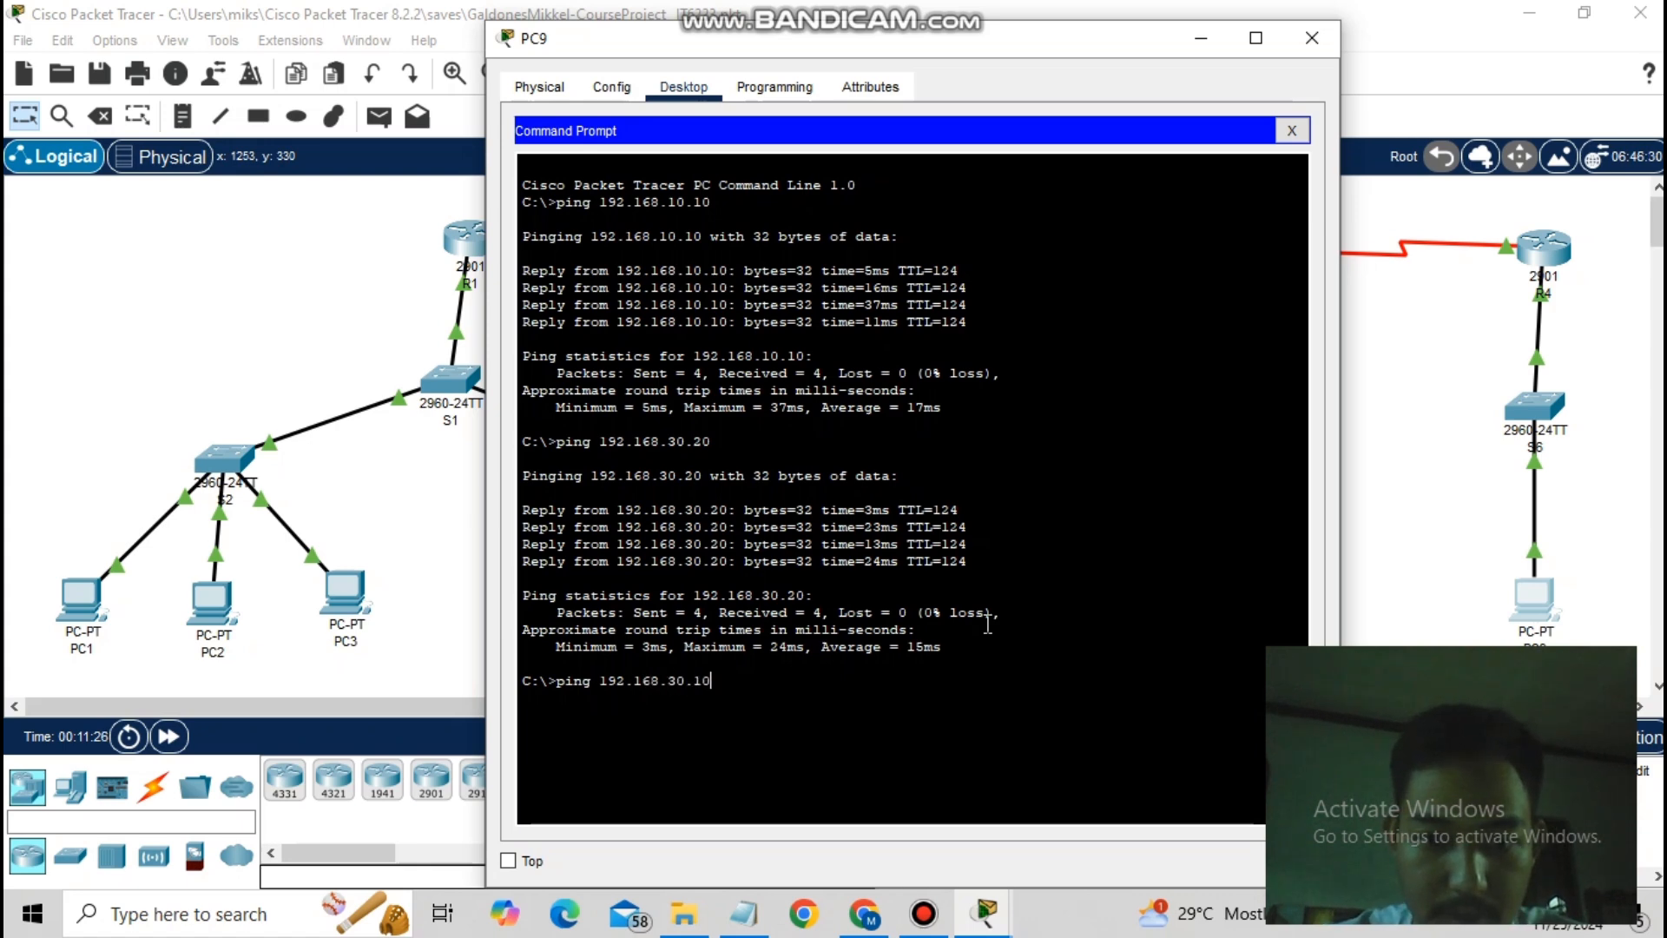
key("Return")
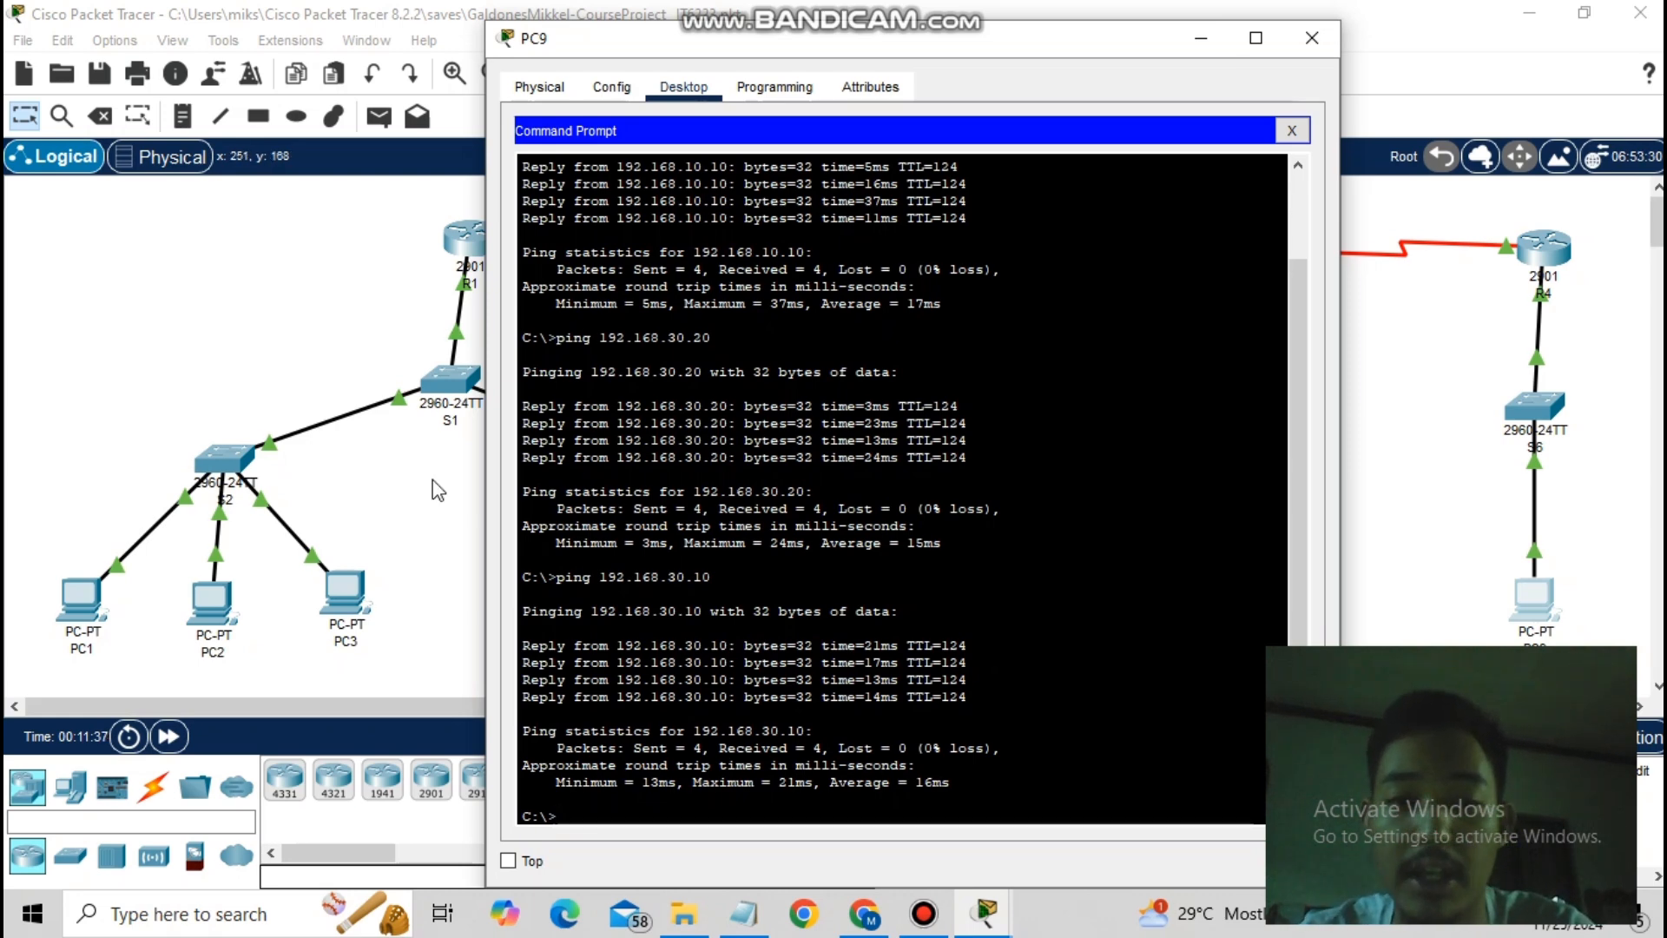
- Minimize PC9's window to reveal the four-router, nine-PC topology
left_click(1202, 39)
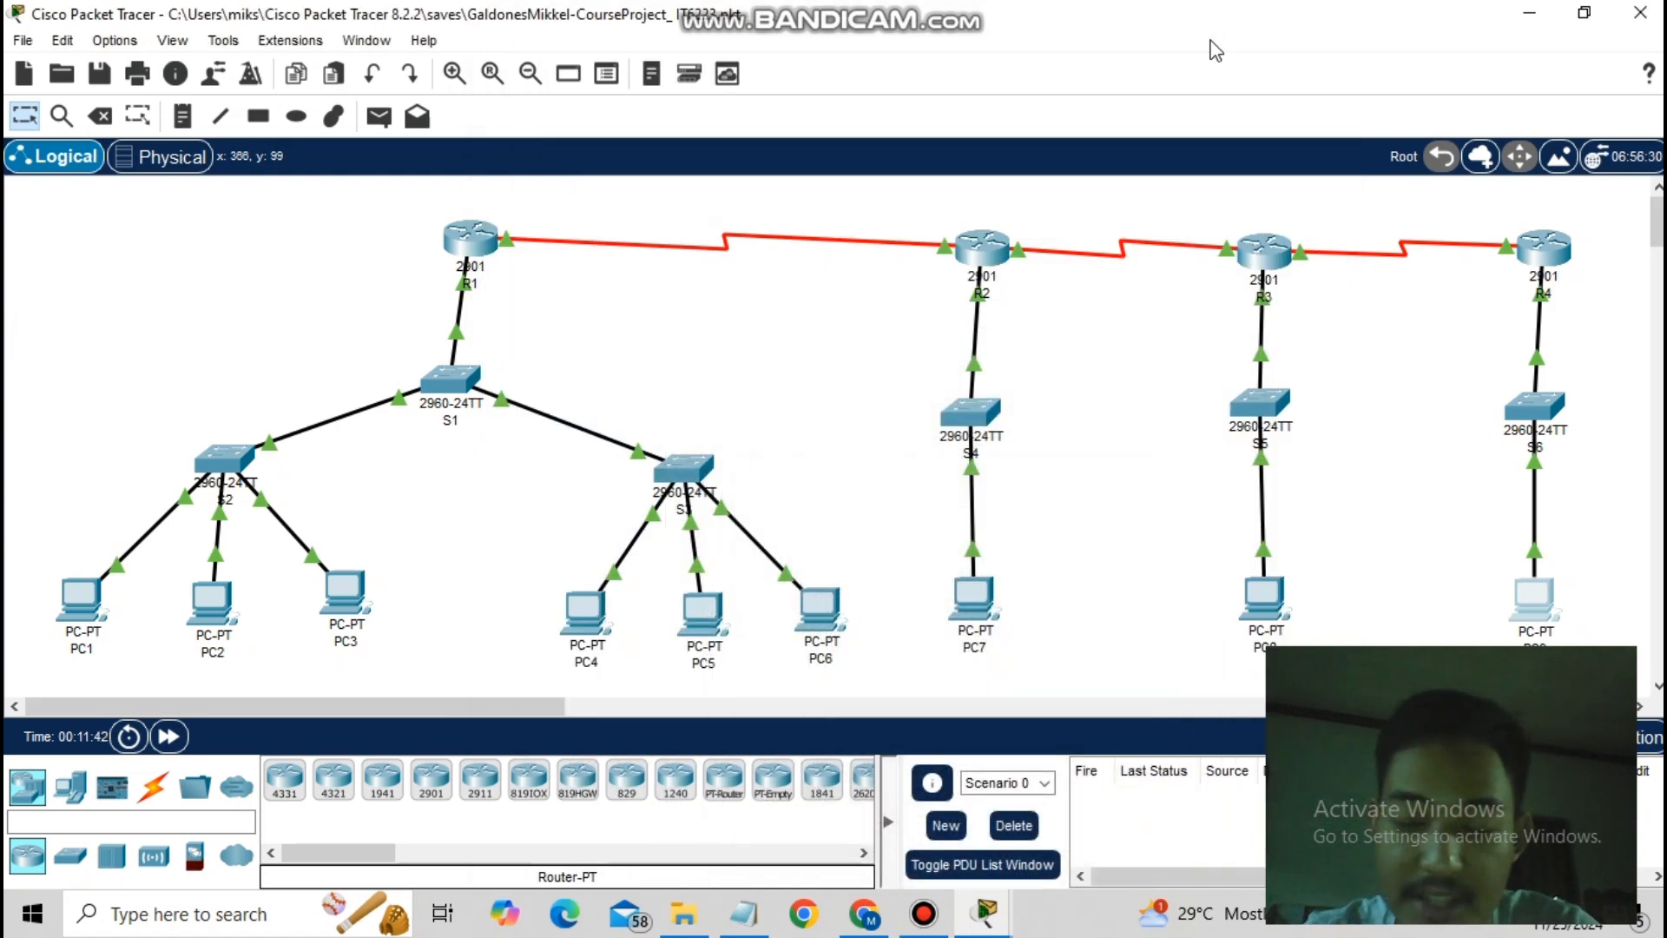